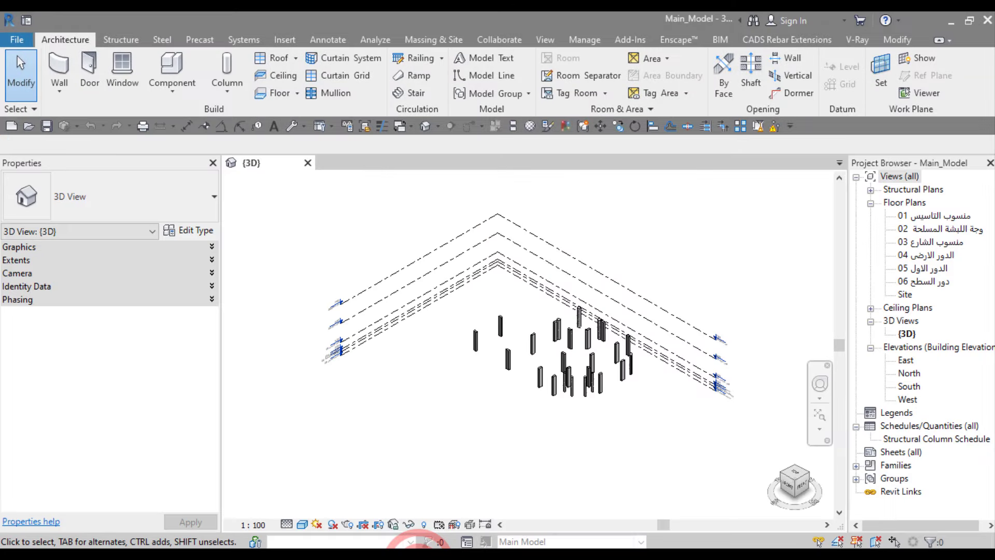
- Zoom and pan the 3D view to frame the columns
{"action": "left_click", "coordinate": [515, 425]}
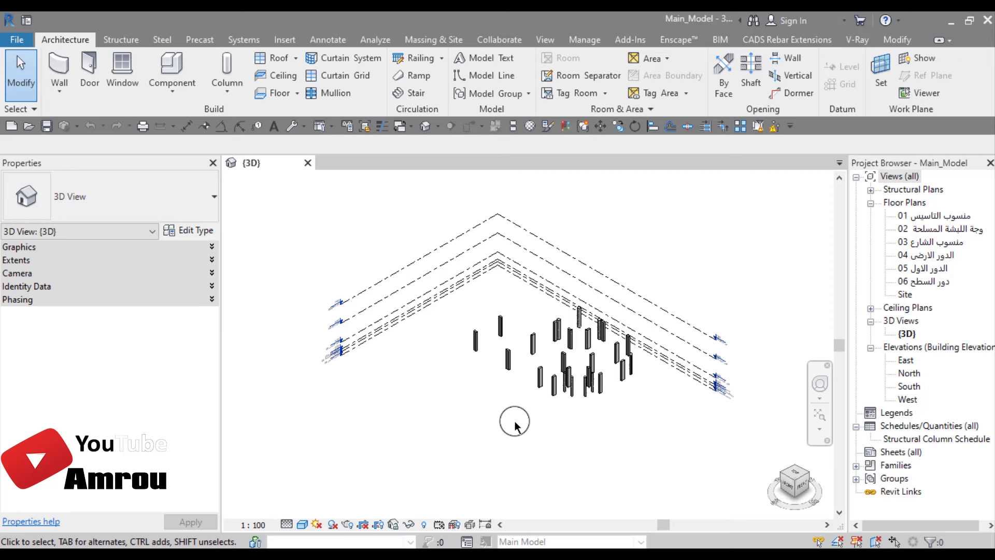
{"action": "scroll", "coordinate": [617, 351], "scroll_direction": "up", "scroll_amount": 2}
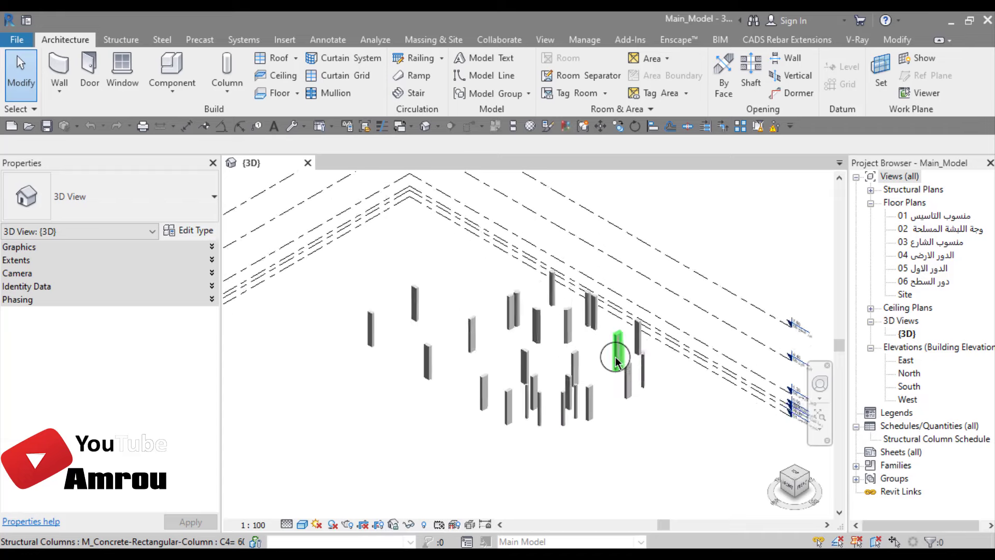
{"action": "scroll", "coordinate": [617, 351], "scroll_direction": "up", "scroll_amount": 2}
{"action": "scroll", "coordinate": [604, 396], "scroll_direction": "up", "scroll_amount": 2}
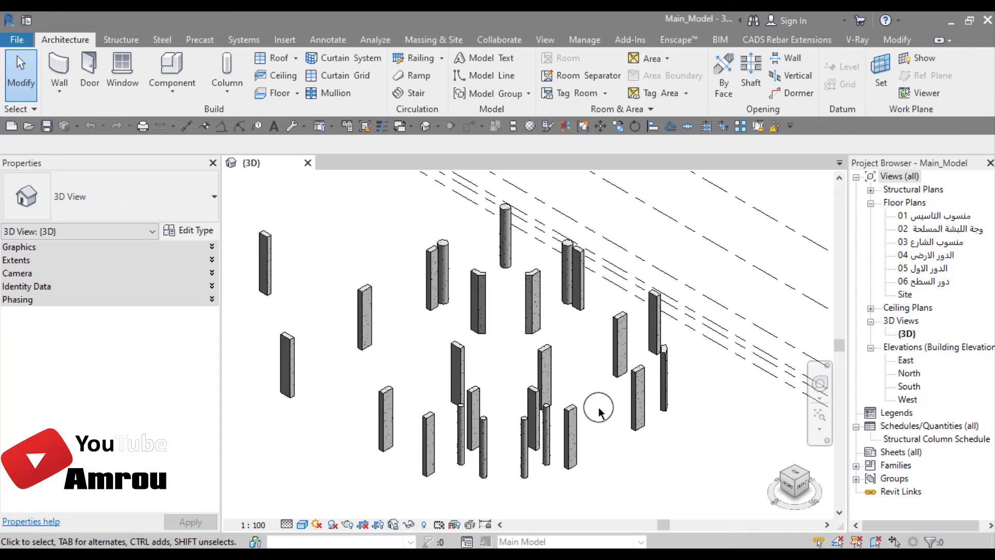
{"action": "middle_click_drag", "start_coordinate": [604, 407], "coordinate": [570, 414]}
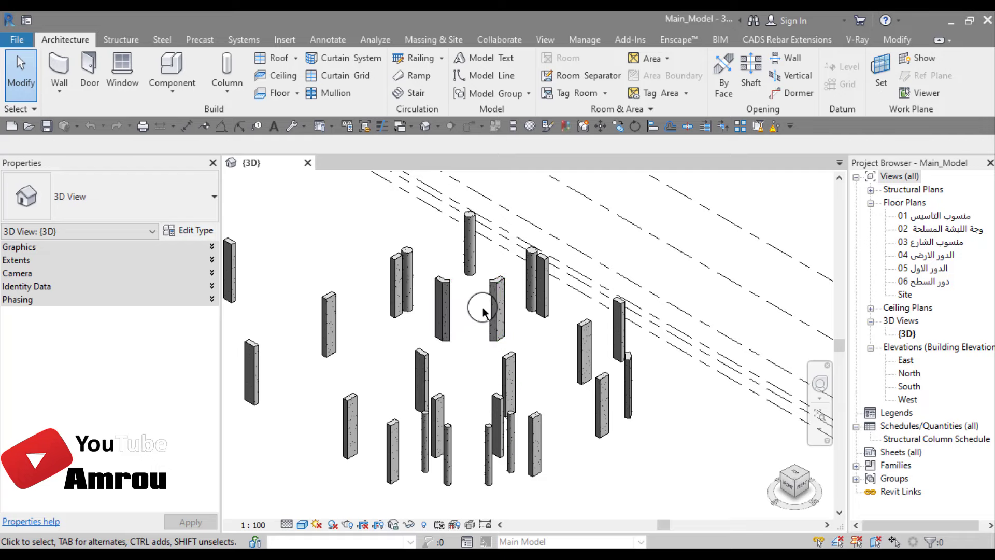
{"action": "scroll", "coordinate": [481, 307], "scroll_direction": "up", "scroll_amount": 2}
{"action": "scroll", "coordinate": [519, 332], "scroll_direction": "down", "scroll_amount": 3}
{"action": "scroll", "coordinate": [678, 400], "scroll_direction": "up", "scroll_amount": 1}
{"action": "scroll", "coordinate": [706, 382], "scroll_direction": "up", "scroll_amount": 1}
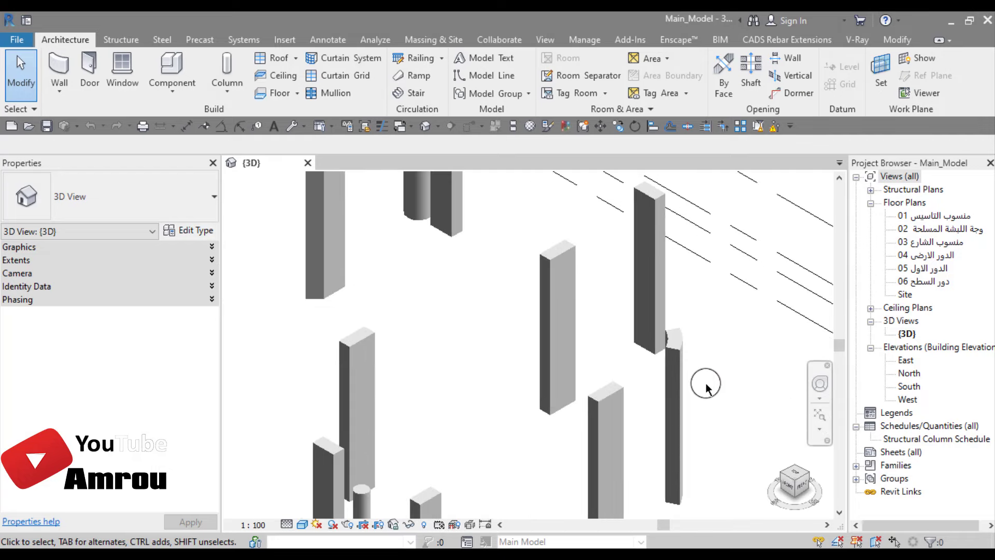
{"action": "scroll", "coordinate": [706, 386], "scroll_direction": "up", "scroll_amount": 1}
{"action": "scroll", "coordinate": [705, 386], "scroll_direction": "down", "scroll_amount": 3}
{"action": "mouse_move", "coordinate": [566, 382]}
{"action": "middle_mouse_down"}
{"action": "mouse_move", "coordinate": [571, 360]}
{"action": "mouse_move", "coordinate": [604, 367]}
{"action": "middle_mouse_up"}
{"action": "scroll", "coordinate": [566, 369], "scroll_direction": "down", "scroll_amount": 2}
{"action": "mouse_move", "coordinate": [511, 351]}
{"action": "middle_mouse_down"}
{"action": "mouse_move", "coordinate": [507, 382]}
{"action": "mouse_move", "coordinate": [491, 383]}
{"action": "mouse_move", "coordinate": [497, 358]}
{"action": "middle_mouse_up"}
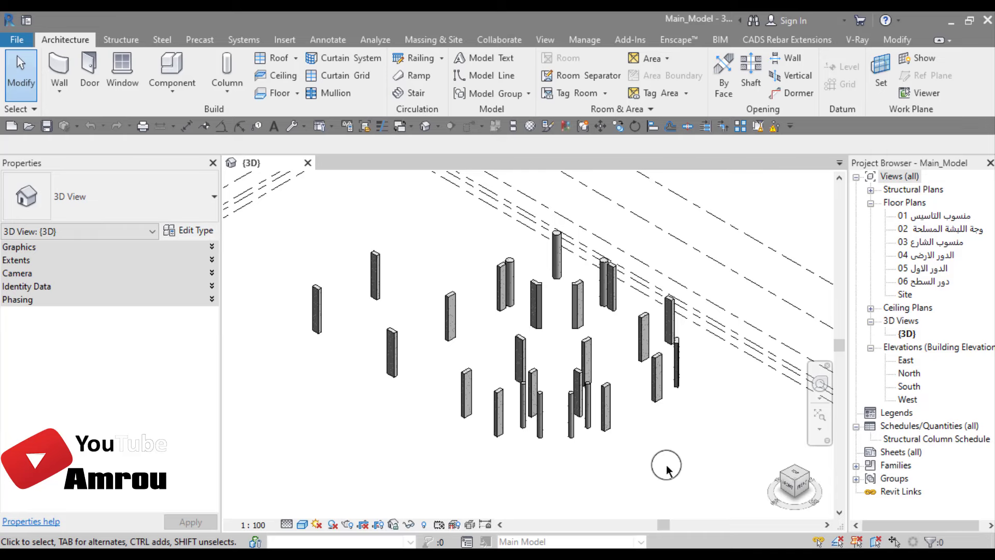
- Turn the 3D view to face the front and bring the level elevations into view
{"action": "left_click", "coordinate": [788, 483]}
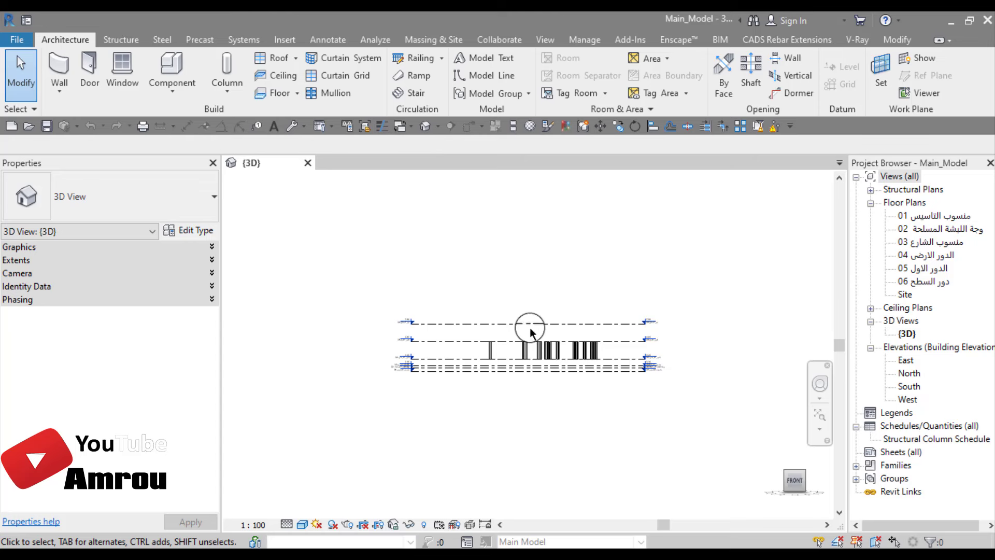
{"action": "scroll", "coordinate": [576, 386], "scroll_direction": "up", "scroll_amount": 3}
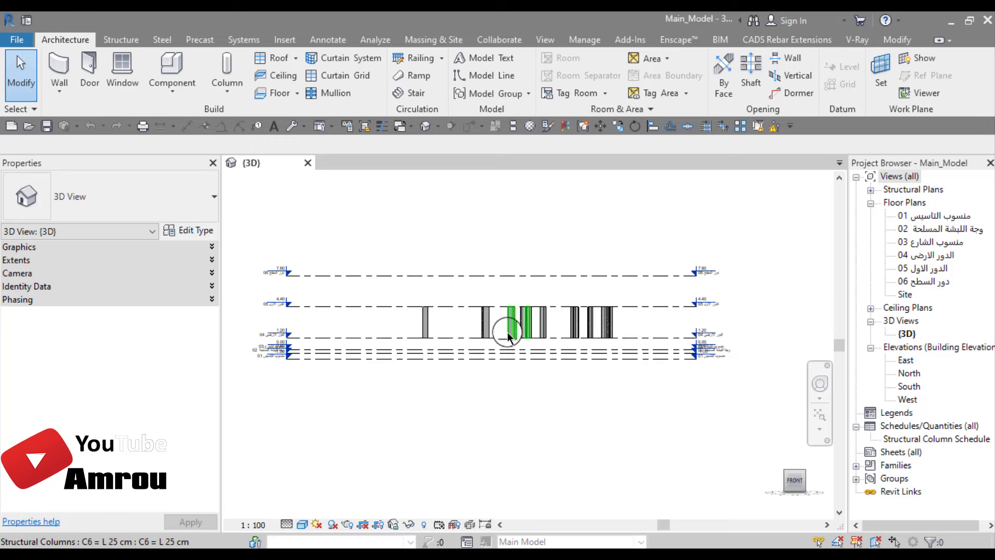
{"action": "scroll", "coordinate": [508, 334], "scroll_direction": "up", "scroll_amount": 2}
{"action": "middle_click_drag", "start_coordinate": [582, 402], "coordinate": [588, 426]}
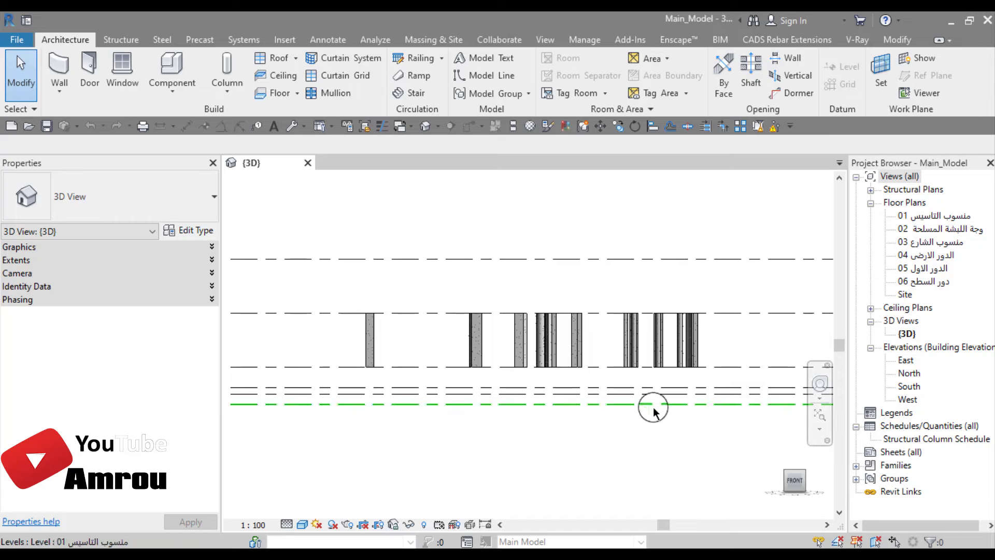
{"action": "middle_click_drag", "start_coordinate": [620, 415], "coordinate": [493, 415]}
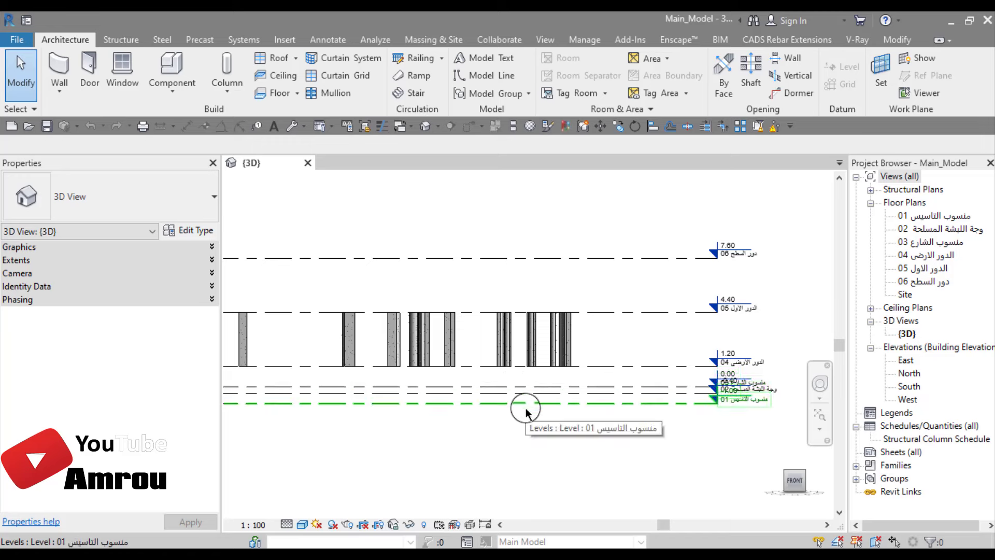
{"action": "scroll", "coordinate": [583, 432], "scroll_direction": "up", "scroll_amount": 1}
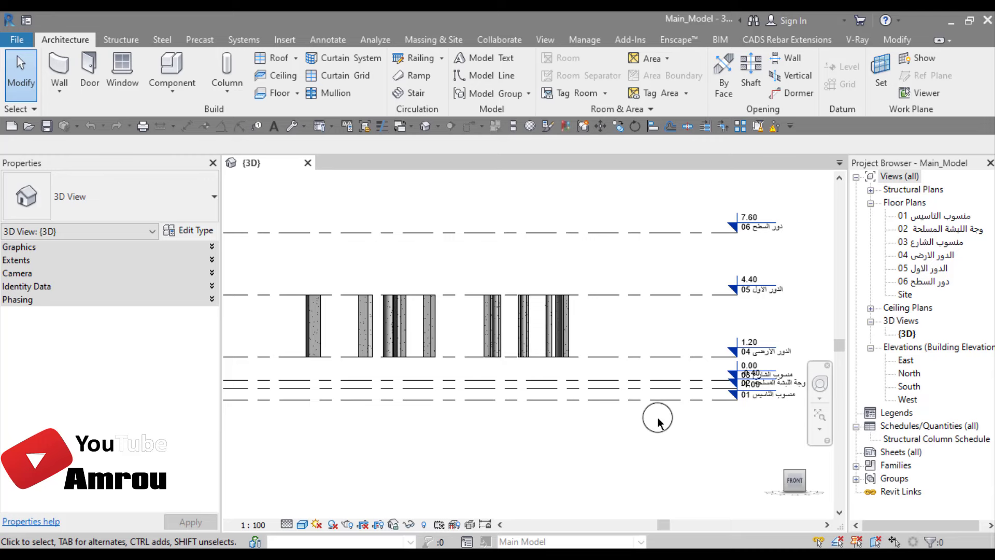
{"action": "scroll", "coordinate": [657, 423], "scroll_direction": "up", "scroll_amount": 2}
- Show every level, then crossing-select all 25 columns between levels 04 and 05
{"action": "middle_click_drag", "start_coordinate": [688, 417], "coordinate": [534, 422]}
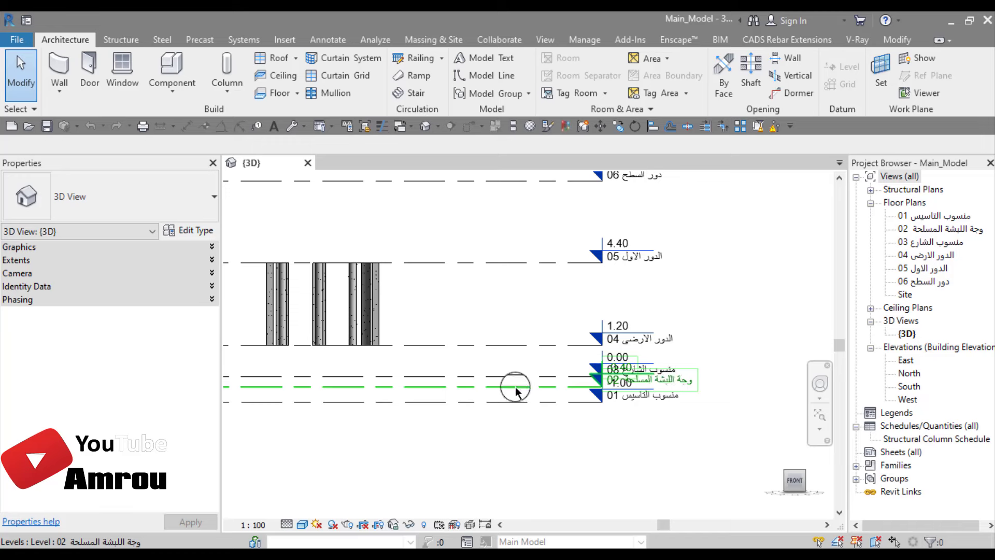
{"action": "middle_click_drag", "start_coordinate": [580, 390], "coordinate": [601, 397]}
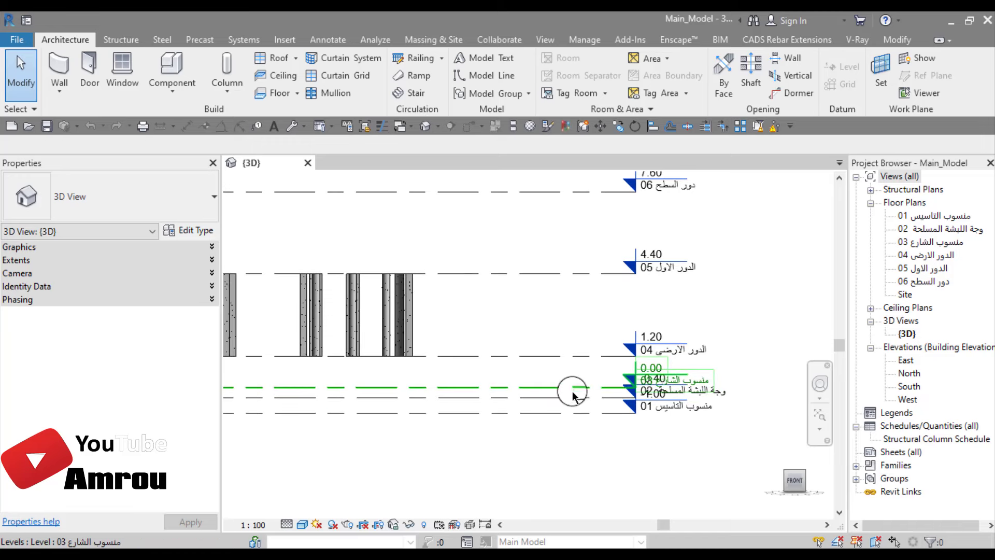
{"action": "scroll", "coordinate": [413, 413], "scroll_direction": "down", "scroll_amount": 2}
{"action": "middle_click_drag", "start_coordinate": [413, 413], "coordinate": [544, 422]}
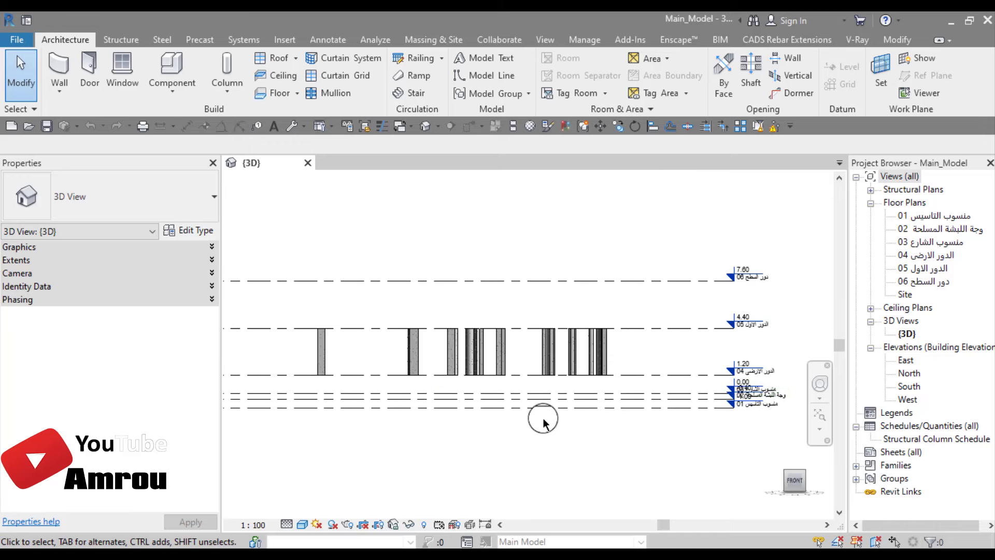
{"action": "middle_click_drag", "start_coordinate": [507, 418], "coordinate": [539, 422]}
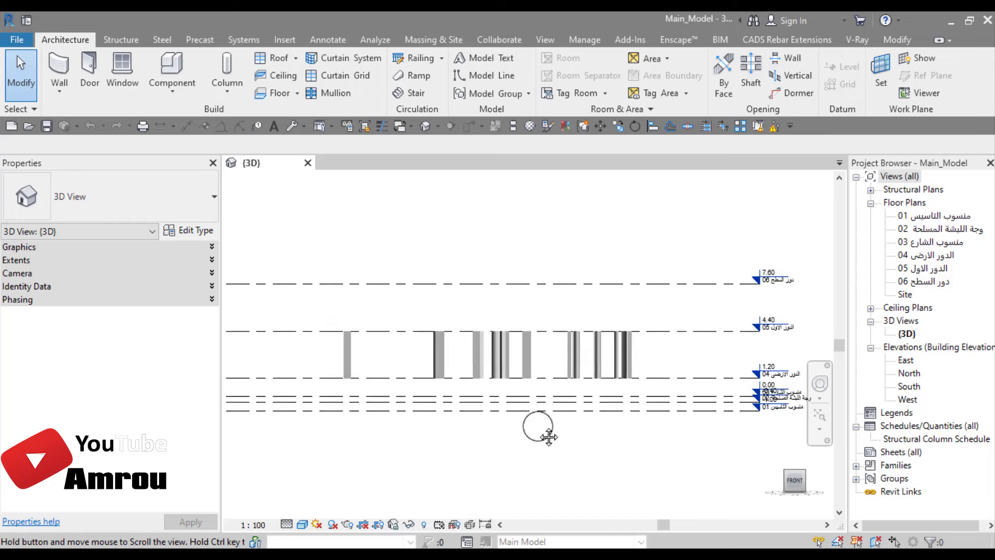
{"action": "left_click_drag", "start_coordinate": [672, 343], "coordinate": [315, 362]}
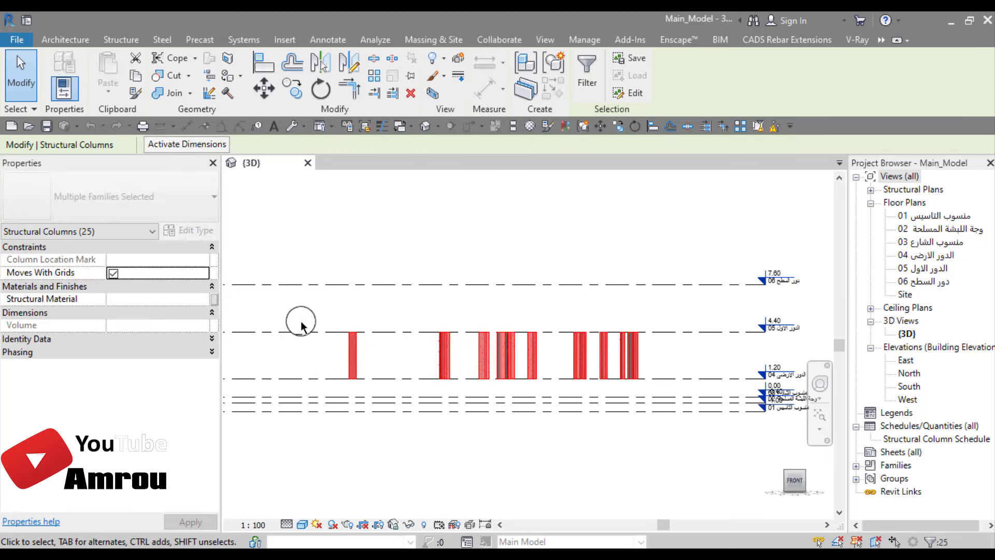
- Copy the 25 selected columns and start pasting them aligned to selected levels
{"action": "left_click", "coordinate": [134, 77]}
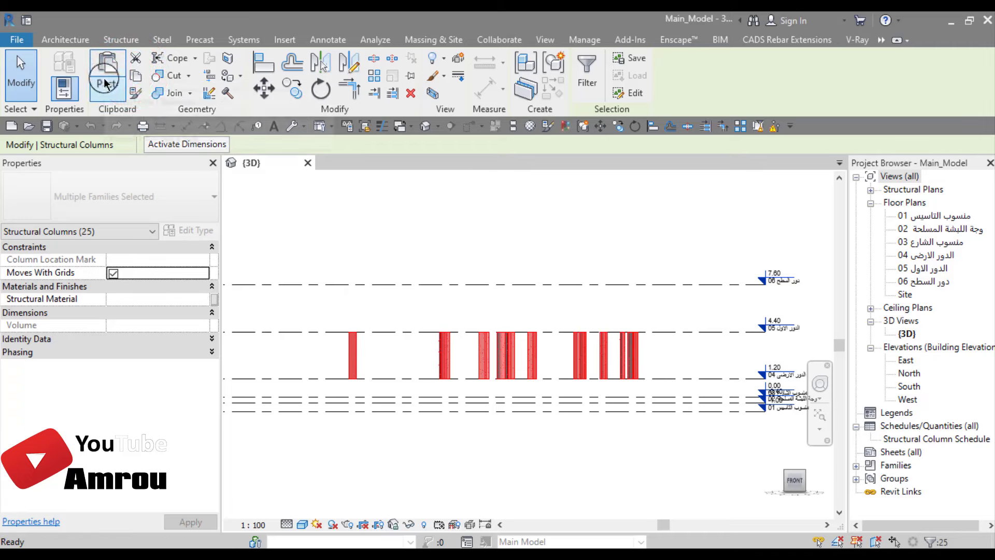
{"action": "left_click", "coordinate": [112, 90]}
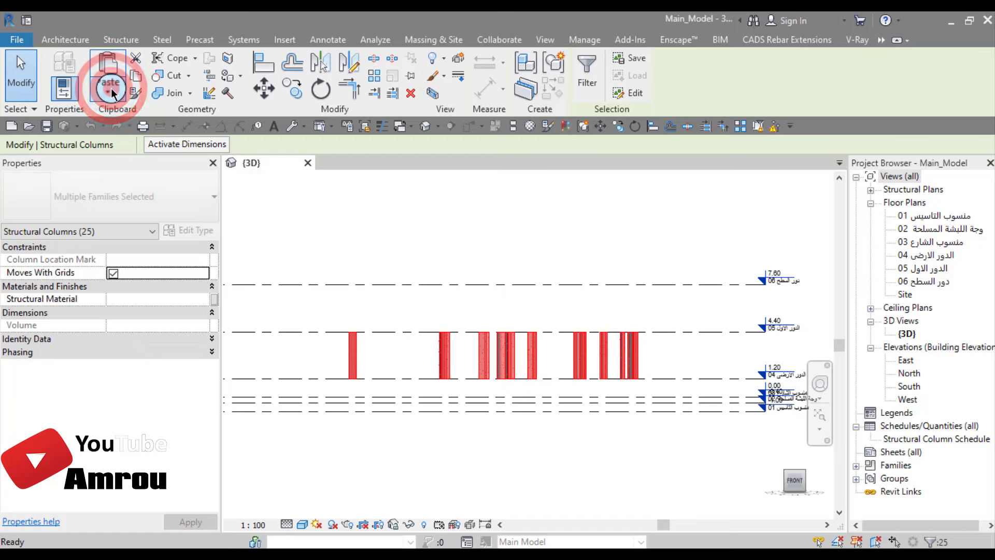
{"action": "left_click", "coordinate": [134, 148]}
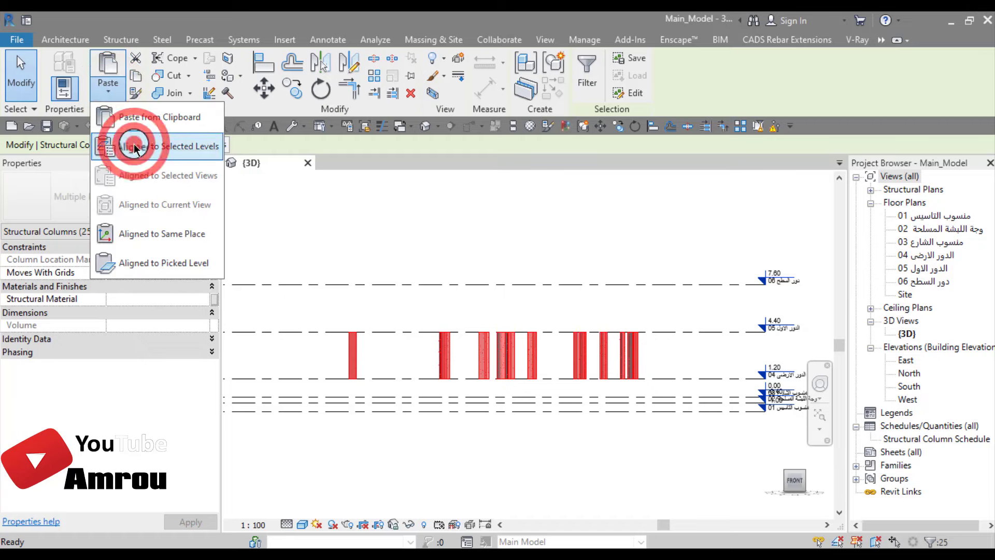
{"action": "left_click", "coordinate": [210, 187]}
{"action": "left_click_drag", "start_coordinate": [210, 191], "coordinate": [202, 184]}
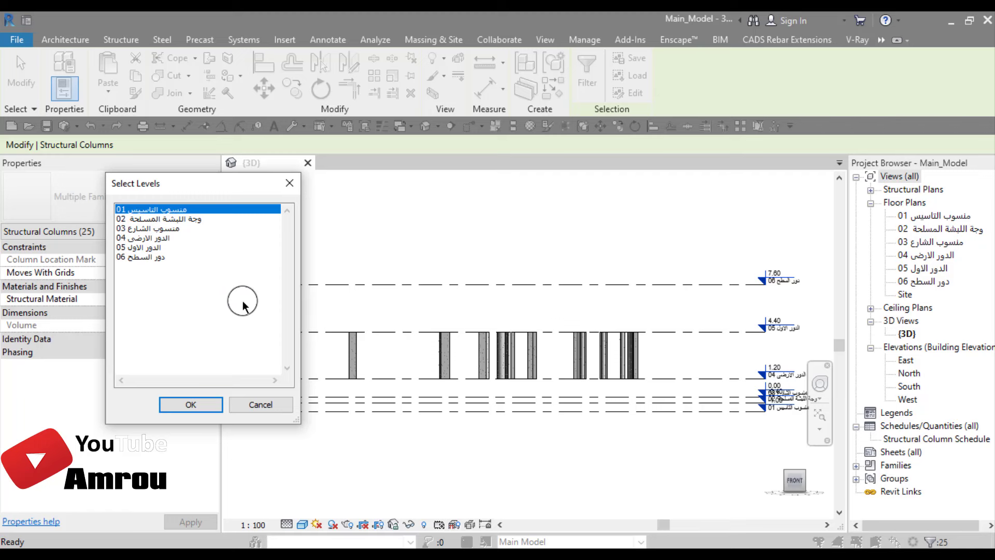
- Paste the copied columns onto levels 06 and 04
{"action": "left_click", "coordinate": [148, 259]}
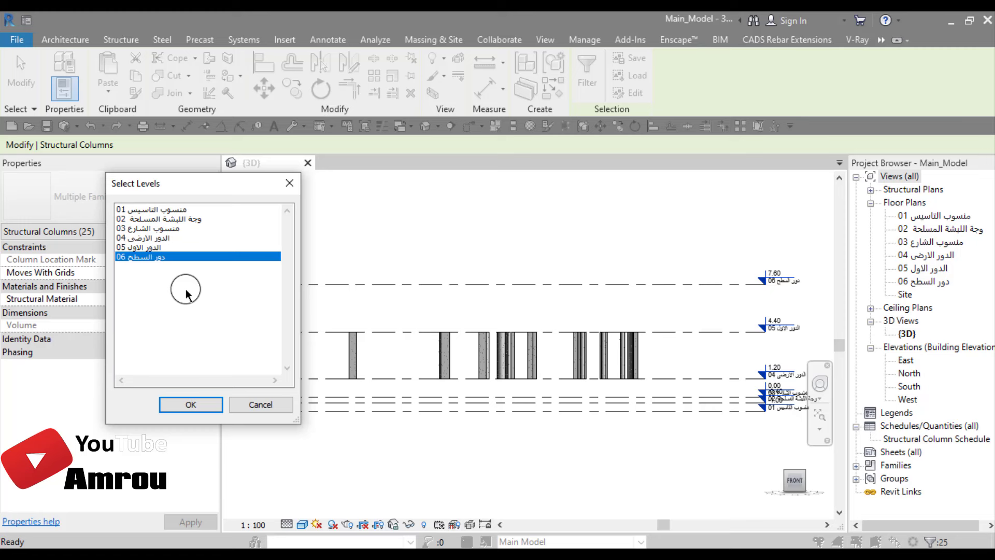
{"action": "left_click", "coordinate": [161, 239], "text": "ctrl"}
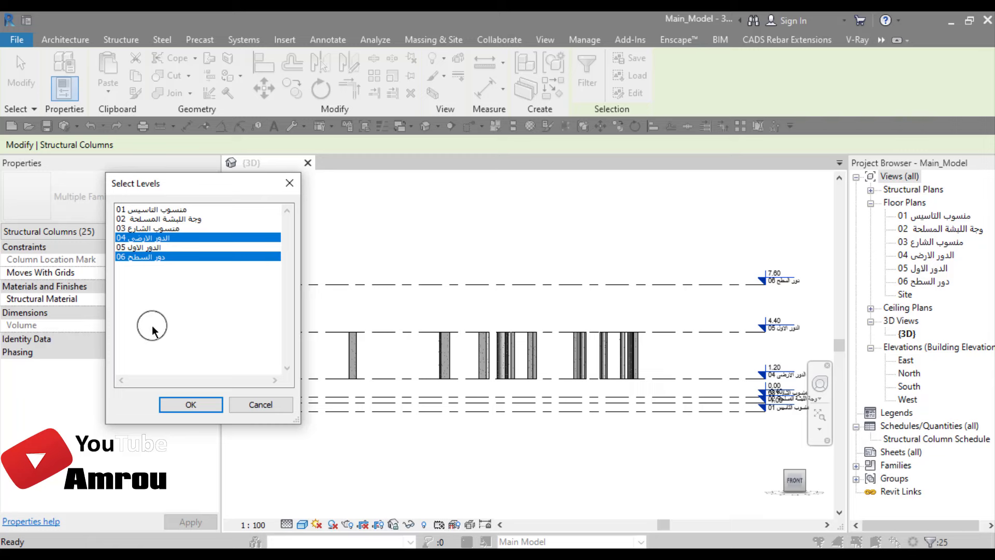
{"action": "left_click", "coordinate": [191, 404]}
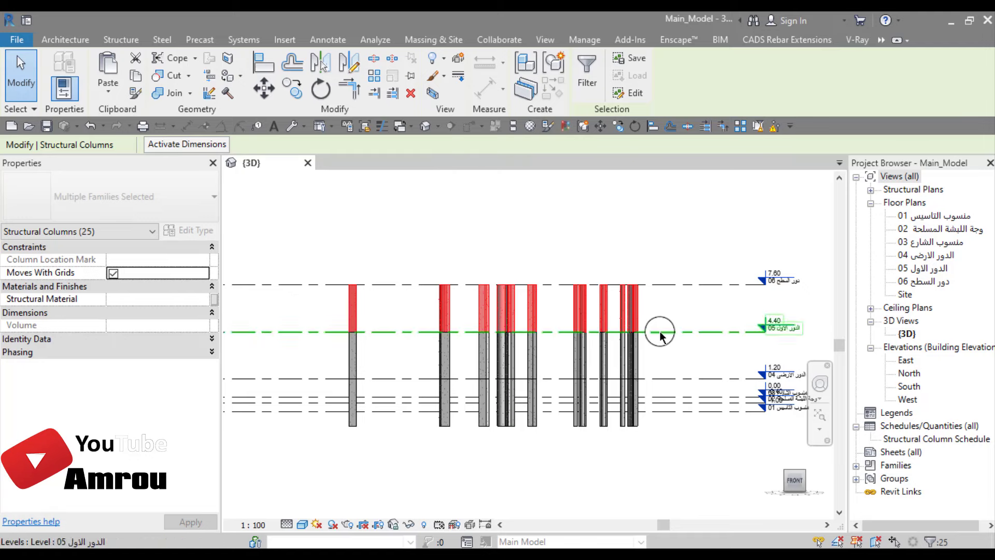
- Pan and zoom the front view to check the pasted columns between levels 05 and 06
{"action": "mouse_move", "coordinate": [655, 437]}
{"action": "middle_mouse_down"}
{"action": "mouse_move", "coordinate": [599, 430]}
{"action": "mouse_move", "coordinate": [575, 411]}
{"action": "mouse_move", "coordinate": [672, 409]}
{"action": "middle_mouse_up"}
{"action": "scroll", "coordinate": [599, 430], "scroll_direction": "up", "scroll_amount": 2}
{"action": "scroll", "coordinate": [555, 388], "scroll_direction": "up", "scroll_amount": 2}
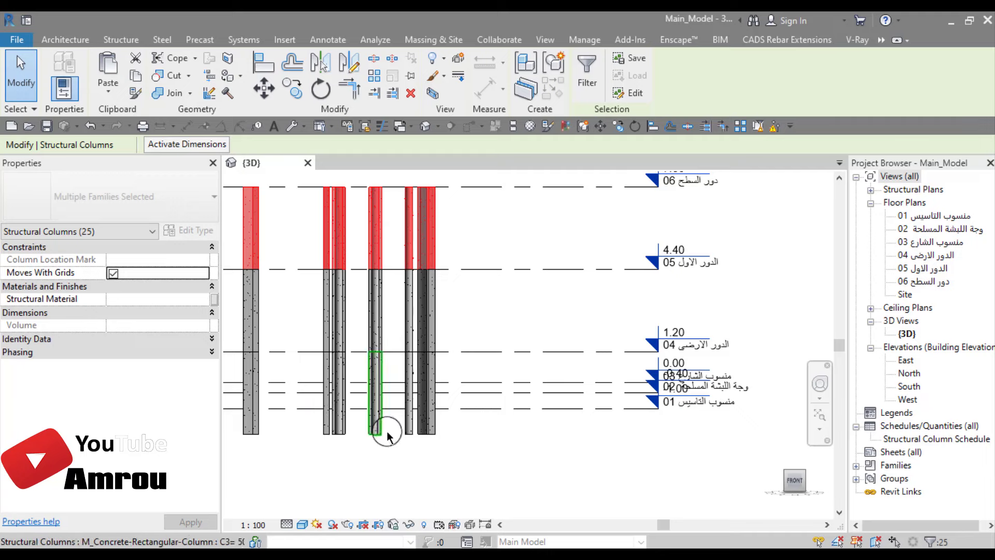
{"action": "middle_click_drag", "start_coordinate": [472, 442], "coordinate": [514, 442]}
{"action": "scroll", "coordinate": [524, 440], "scroll_direction": "down", "scroll_amount": 2}
{"action": "scroll", "coordinate": [451, 462], "scroll_direction": "down", "scroll_amount": 2}
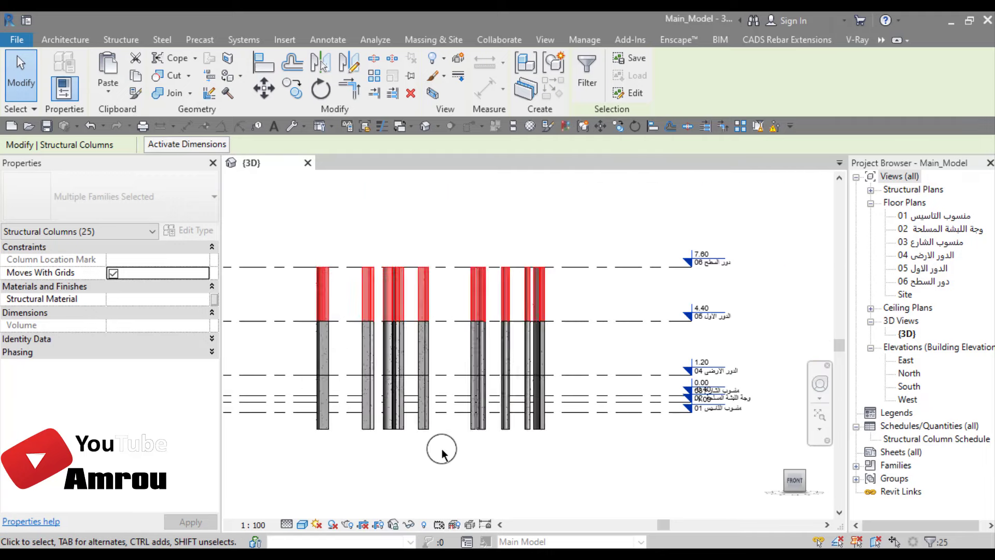
{"action": "middle_click_drag", "start_coordinate": [452, 462], "coordinate": [534, 436]}
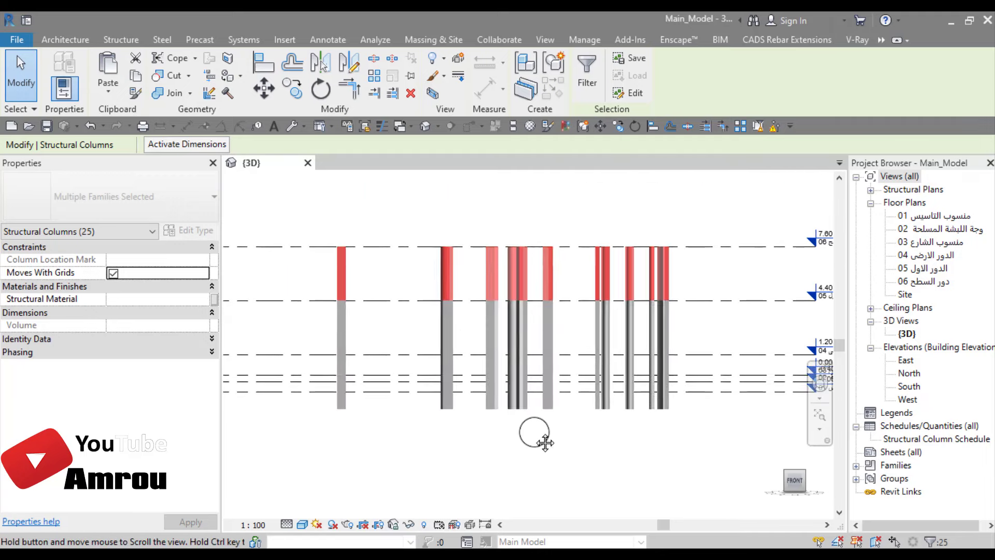
- Show the Architecture tools, then the Structure modelling tools
{"action": "left_click", "coordinate": [67, 40]}
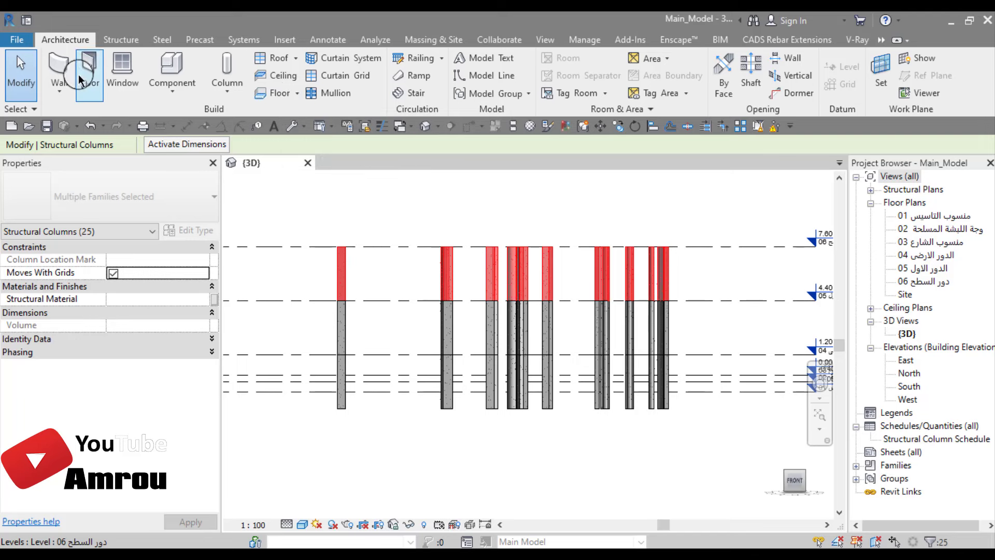
{"action": "left_click", "coordinate": [114, 41]}
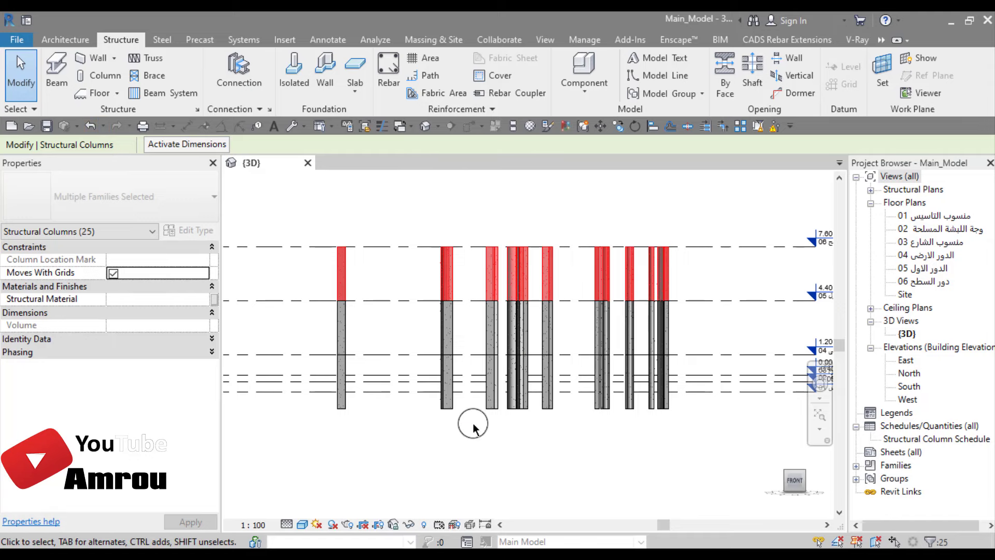
{"action": "middle_click_drag", "start_coordinate": [566, 455], "coordinate": [556, 470]}
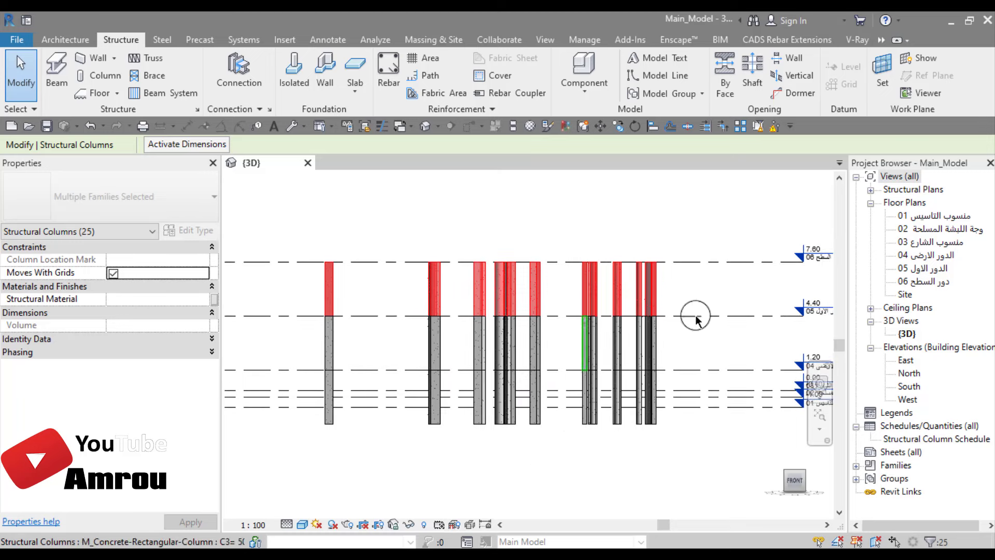
- Open the 04 ground floor plan and pan around its walls and columns
{"action": "double_click", "coordinate": [927, 256]}
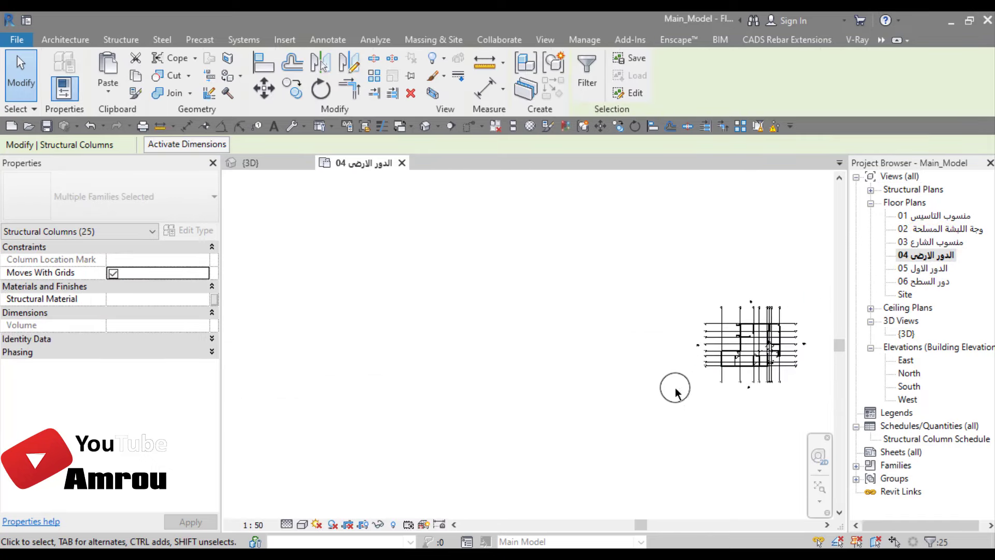
{"action": "middle_click", "coordinate": [582, 406]}
{"action": "middle_click", "coordinate": [582, 406]}
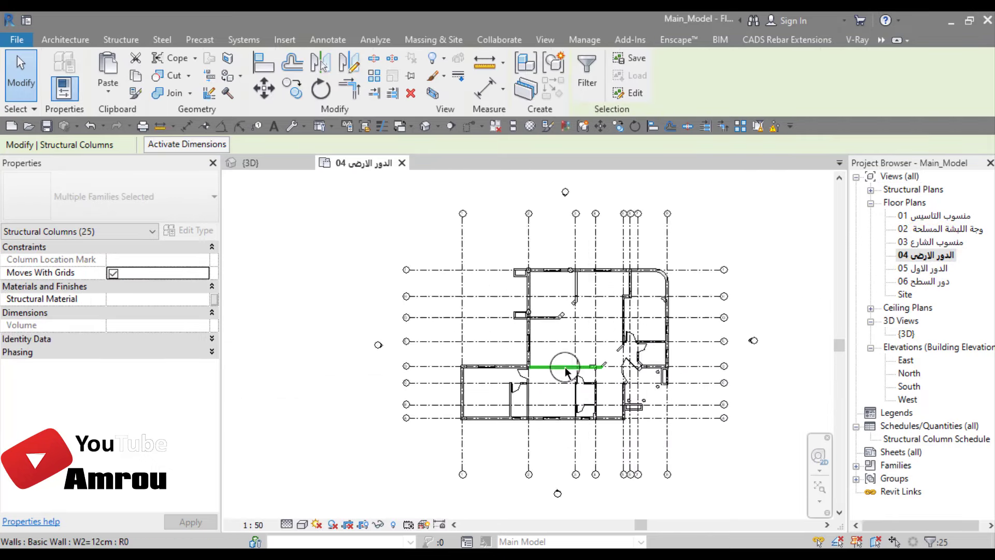
{"action": "scroll", "coordinate": [565, 370], "scroll_direction": "up", "scroll_amount": 2}
{"action": "scroll", "coordinate": [506, 404], "scroll_direction": "up", "scroll_amount": 2}
{"action": "scroll", "coordinate": [488, 378], "scroll_direction": "up", "scroll_amount": 2}
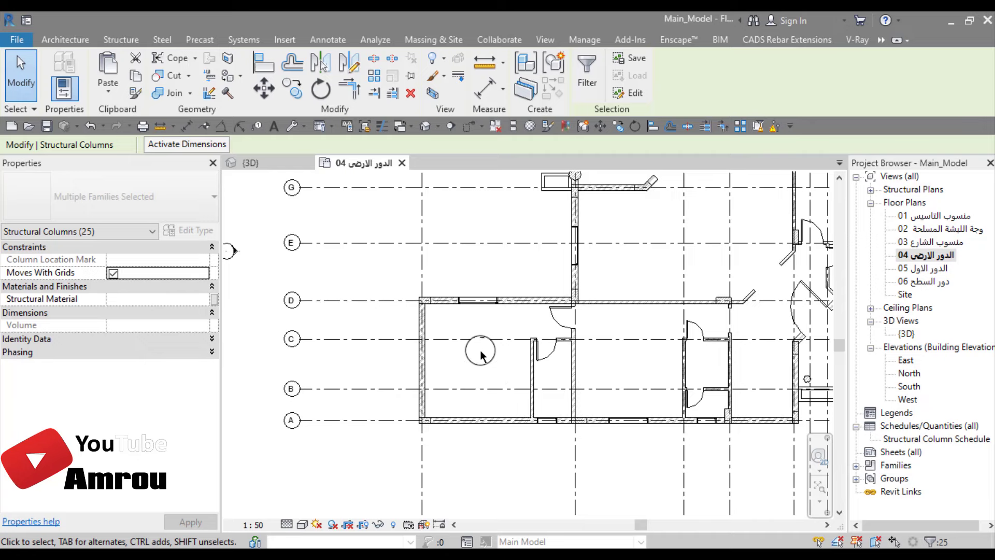
{"action": "scroll", "coordinate": [480, 352], "scroll_direction": "up", "scroll_amount": 1}
{"action": "scroll", "coordinate": [481, 352], "scroll_direction": "up", "scroll_amount": 1}
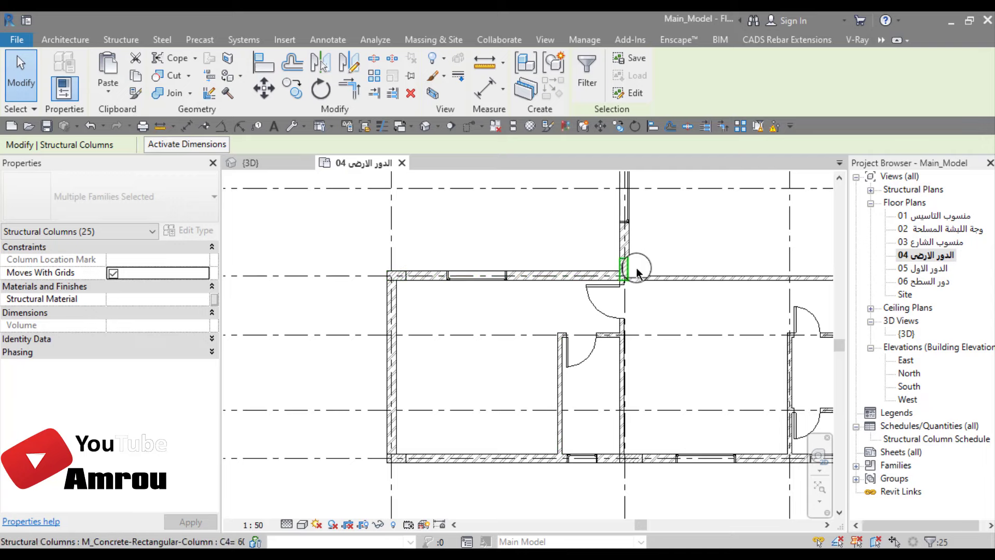
{"action": "middle_click_drag", "start_coordinate": [549, 422], "coordinate": [422, 438]}
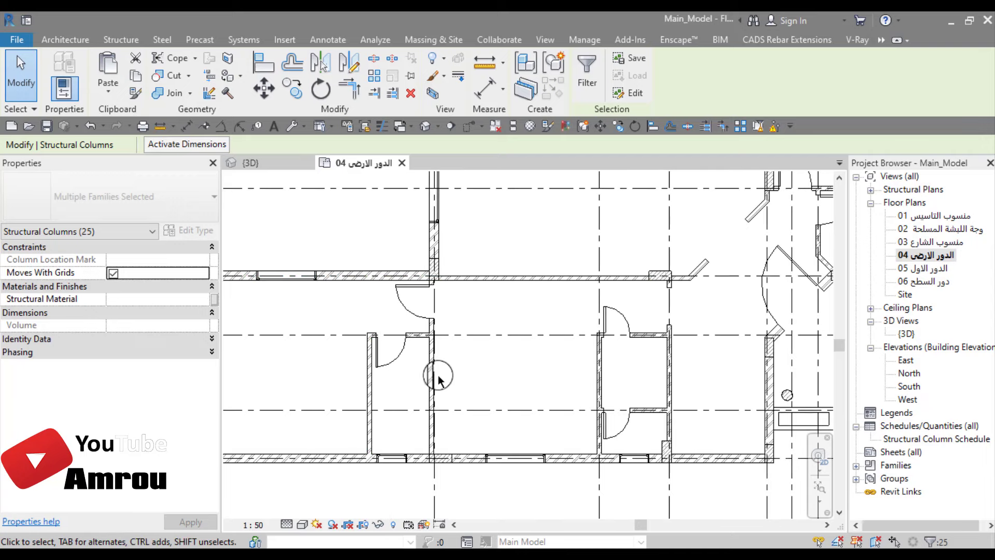
{"action": "mouse_move", "coordinate": [516, 393]}
{"action": "middle_mouse_down"}
{"action": "mouse_move", "coordinate": [462, 415]}
{"action": "mouse_move", "coordinate": [460, 359]}
{"action": "middle_mouse_up"}
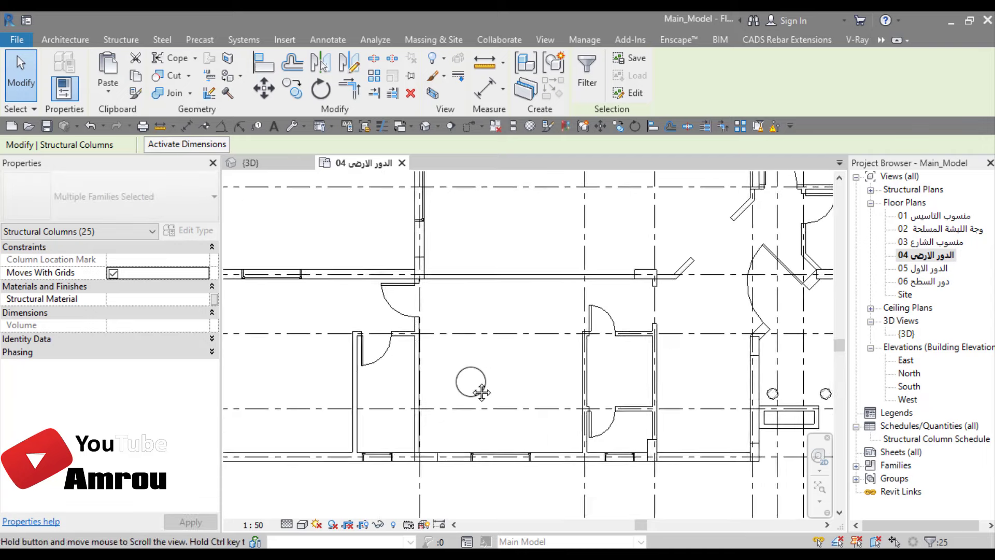
{"action": "middle_click_drag", "start_coordinate": [522, 371], "coordinate": [540, 342]}
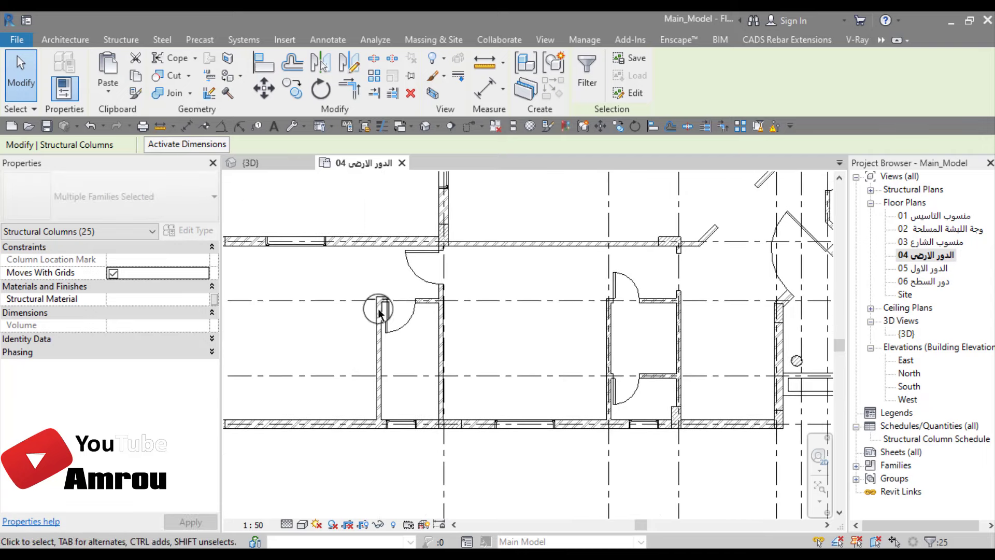
{"action": "mouse_move", "coordinate": [461, 352]}
{"action": "middle_mouse_down"}
{"action": "mouse_move", "coordinate": [519, 364]}
{"action": "mouse_move", "coordinate": [526, 334]}
{"action": "mouse_move", "coordinate": [520, 382]}
{"action": "middle_mouse_up"}
{"action": "scroll", "coordinate": [526, 334], "scroll_direction": "down", "scroll_amount": 1}
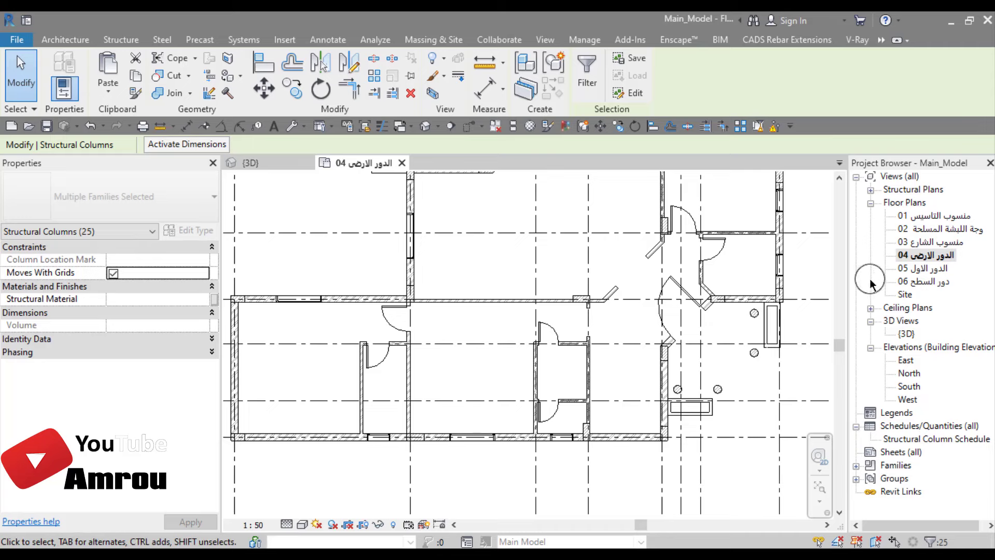
- Open the 05 first floor plan, compare it with the 3D view, and pan to the upper-left columns
{"action": "double_click", "coordinate": [937, 269]}
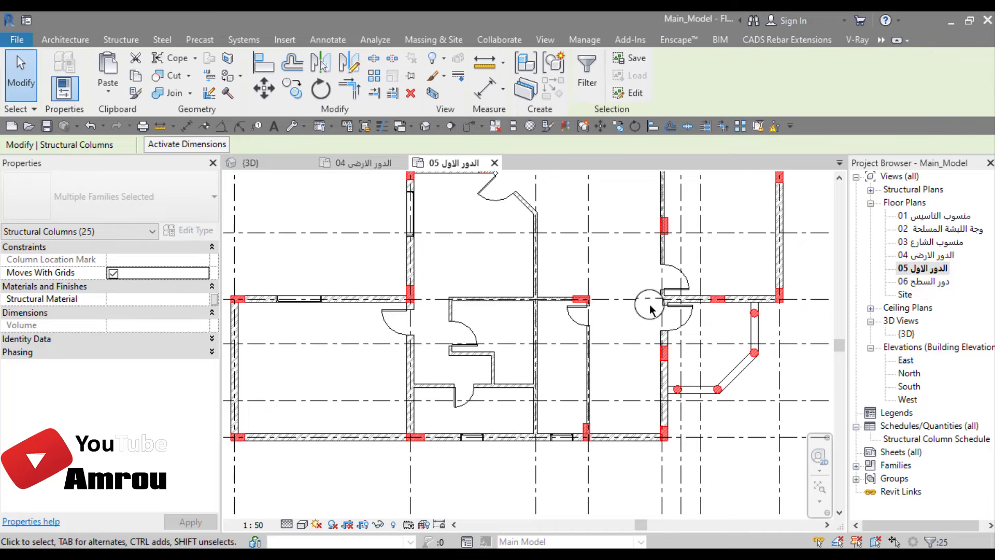
{"action": "scroll", "coordinate": [473, 304], "scroll_direction": "down", "scroll_amount": 2}
{"action": "left_click", "coordinate": [265, 164]}
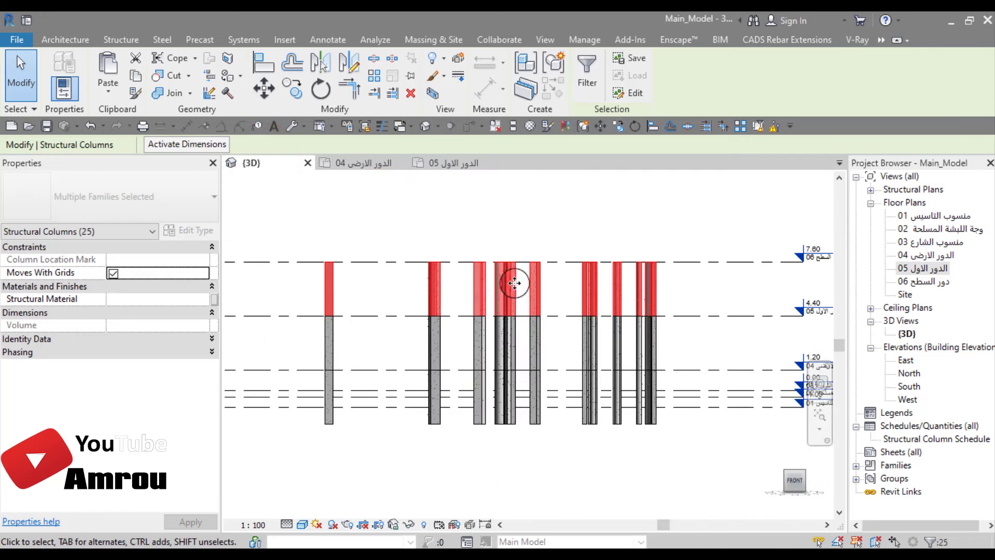
{"action": "left_click", "coordinate": [456, 163]}
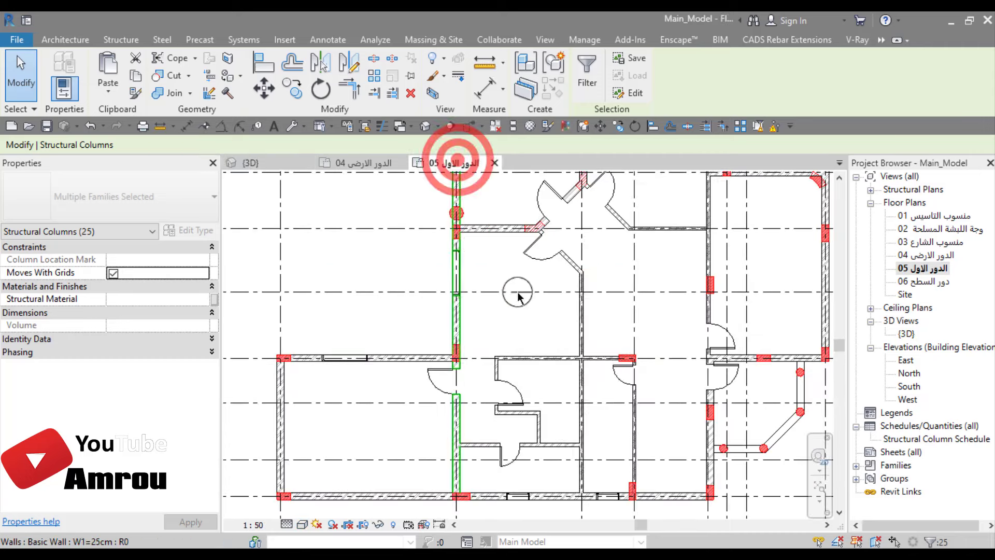
{"action": "middle_click_drag", "start_coordinate": [508, 295], "coordinate": [484, 404]}
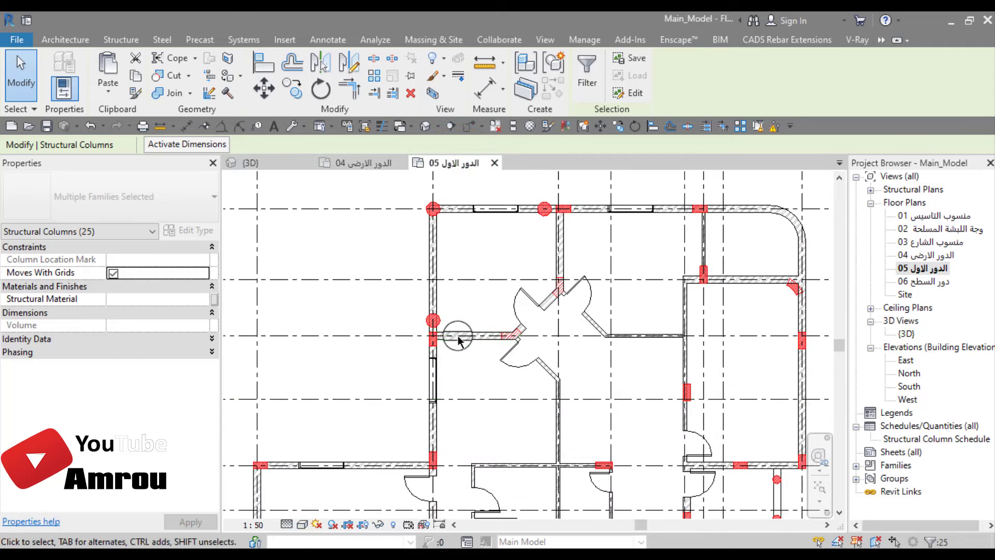
{"action": "middle_click_drag", "start_coordinate": [457, 339], "coordinate": [479, 358]}
{"action": "middle_click_drag", "start_coordinate": [550, 349], "coordinate": [540, 374]}
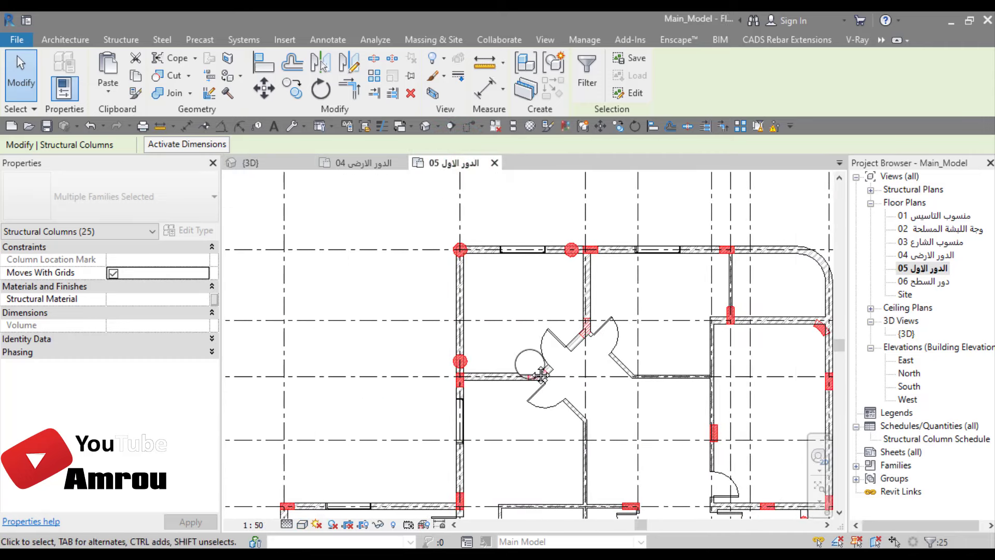
{"action": "scroll", "coordinate": [548, 336], "scroll_direction": "up", "scroll_amount": 2}
{"action": "scroll", "coordinate": [435, 291], "scroll_direction": "up", "scroll_amount": 1}
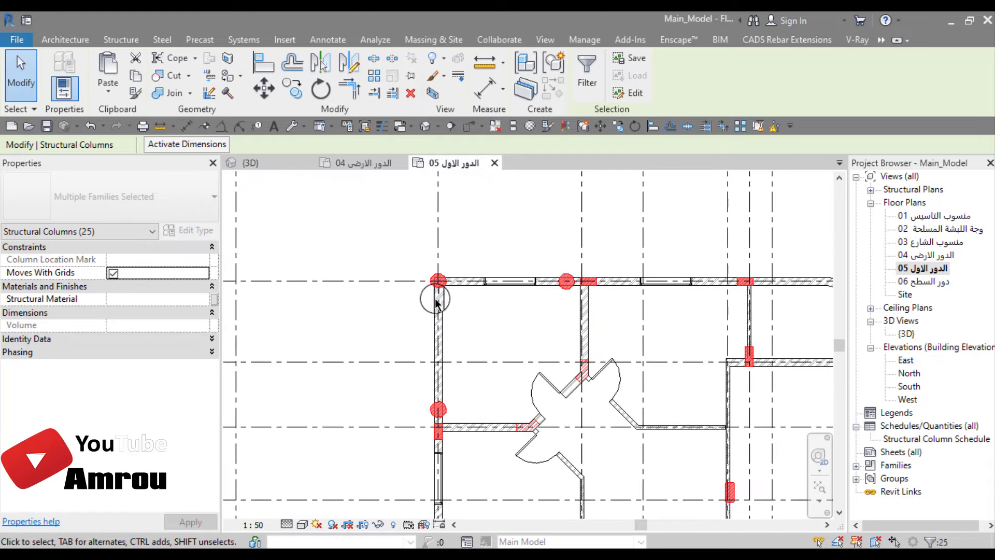
{"action": "scroll", "coordinate": [395, 249], "scroll_direction": "up", "scroll_amount": 1}
{"action": "scroll", "coordinate": [417, 291], "scroll_direction": "up", "scroll_amount": 1}
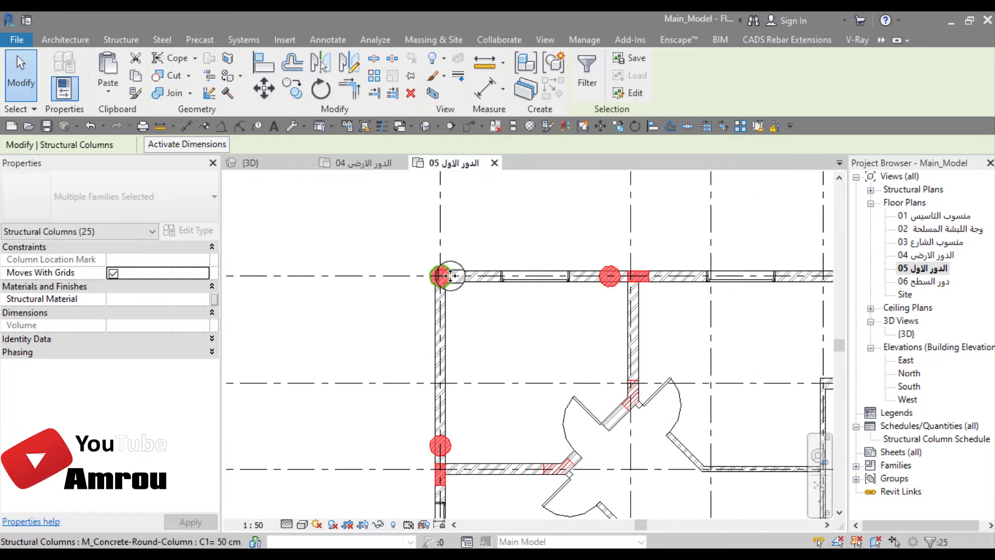
- Zoom and pan the 05 plan to inspect the round columns and the curved corner column
{"action": "middle_click_drag", "start_coordinate": [468, 338], "coordinate": [425, 279]}
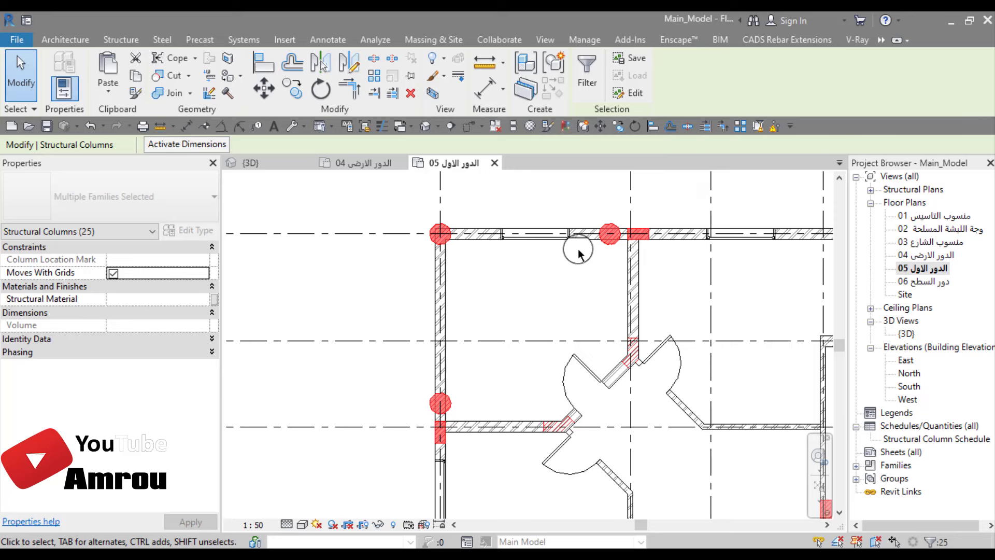
{"action": "scroll", "coordinate": [532, 314], "scroll_direction": "down", "scroll_amount": 2}
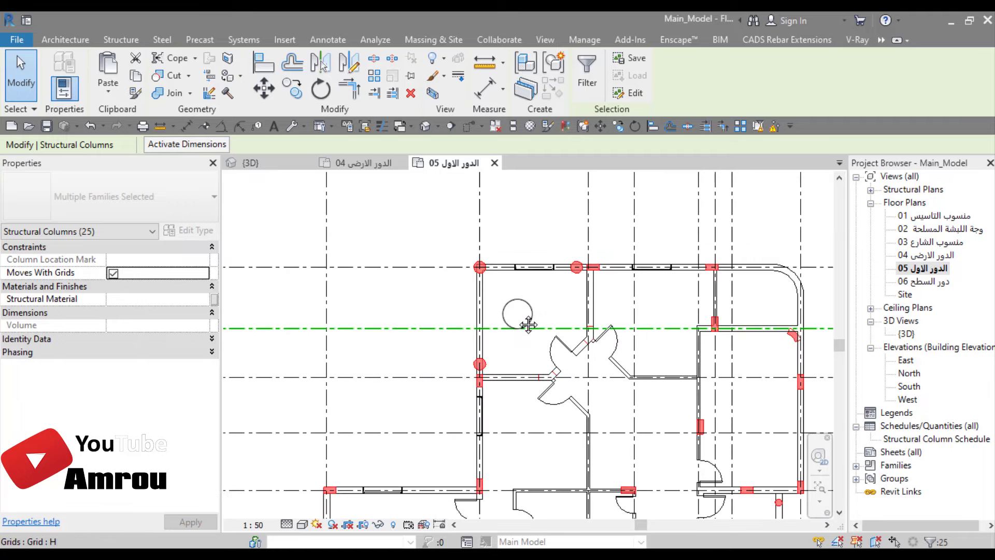
{"action": "scroll", "coordinate": [529, 322], "scroll_direction": "down", "scroll_amount": 1}
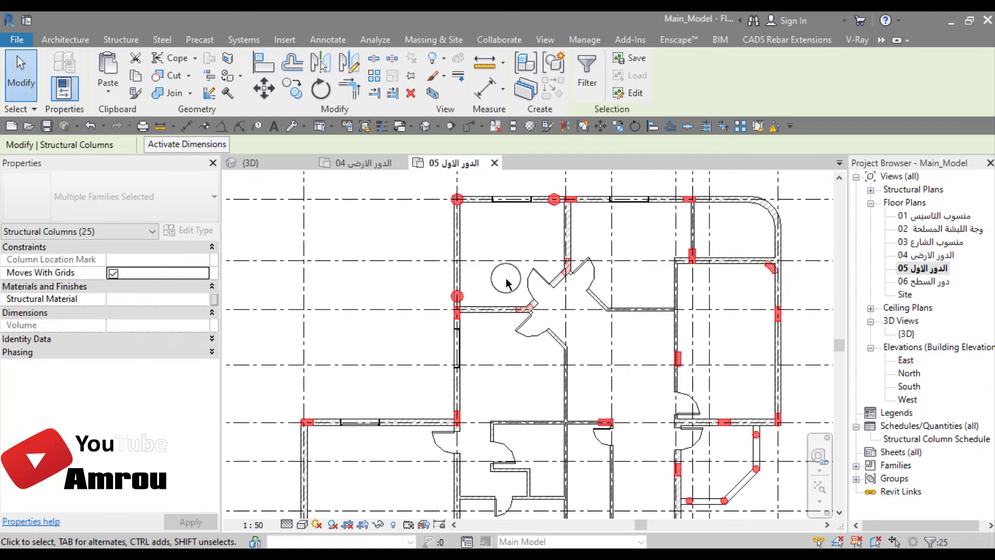
{"action": "scroll", "coordinate": [533, 316], "scroll_direction": "down", "scroll_amount": 2}
{"action": "scroll", "coordinate": [647, 407], "scroll_direction": "up", "scroll_amount": 2}
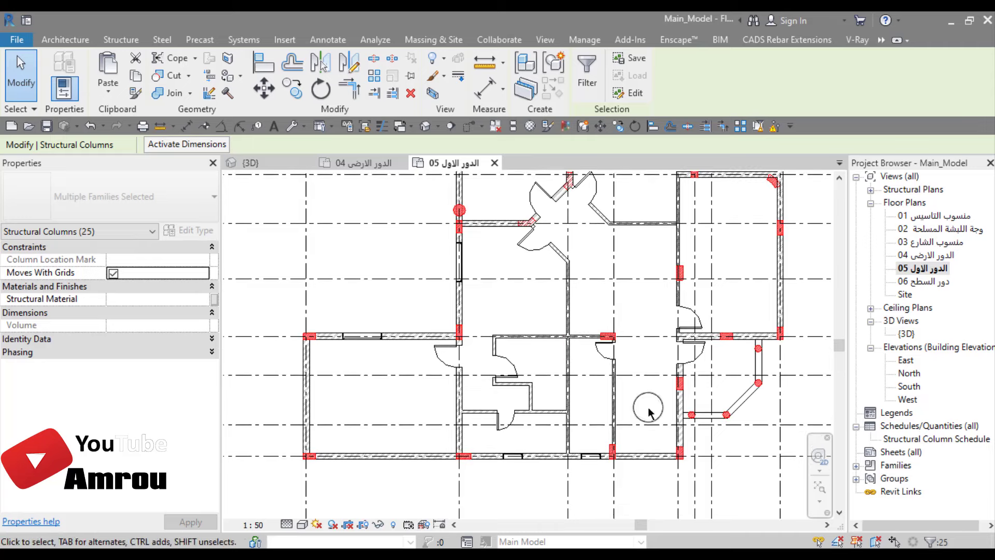
{"action": "scroll", "coordinate": [645, 373], "scroll_direction": "up", "scroll_amount": 1}
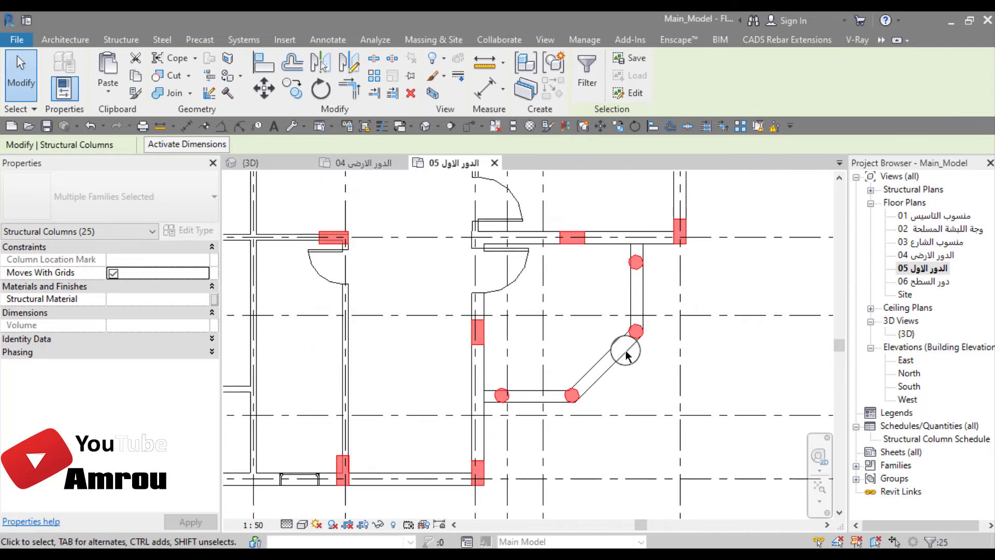
{"action": "scroll", "coordinate": [631, 342], "scroll_direction": "up", "scroll_amount": 1}
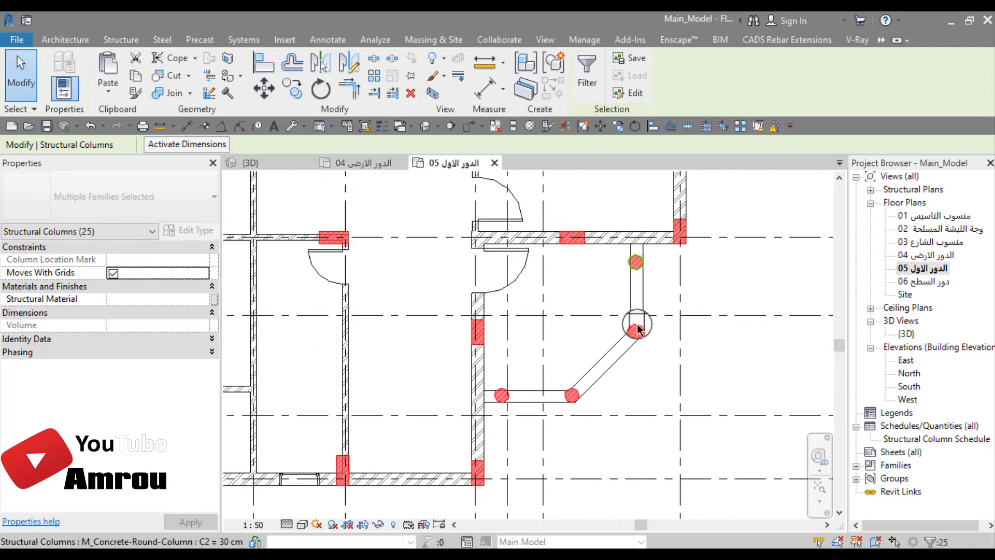
{"action": "scroll", "coordinate": [600, 409], "scroll_direction": "down", "scroll_amount": 2}
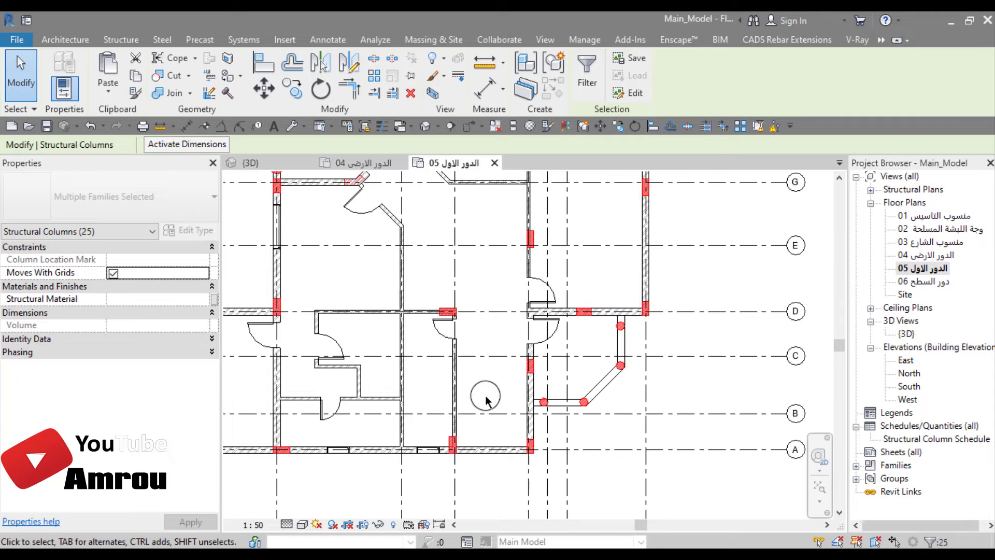
{"action": "middle_click_drag", "start_coordinate": [486, 398], "coordinate": [544, 460]}
{"action": "middle_click_drag", "start_coordinate": [540, 362], "coordinate": [564, 440]}
{"action": "scroll", "coordinate": [689, 344], "scroll_direction": "up", "scroll_amount": 1}
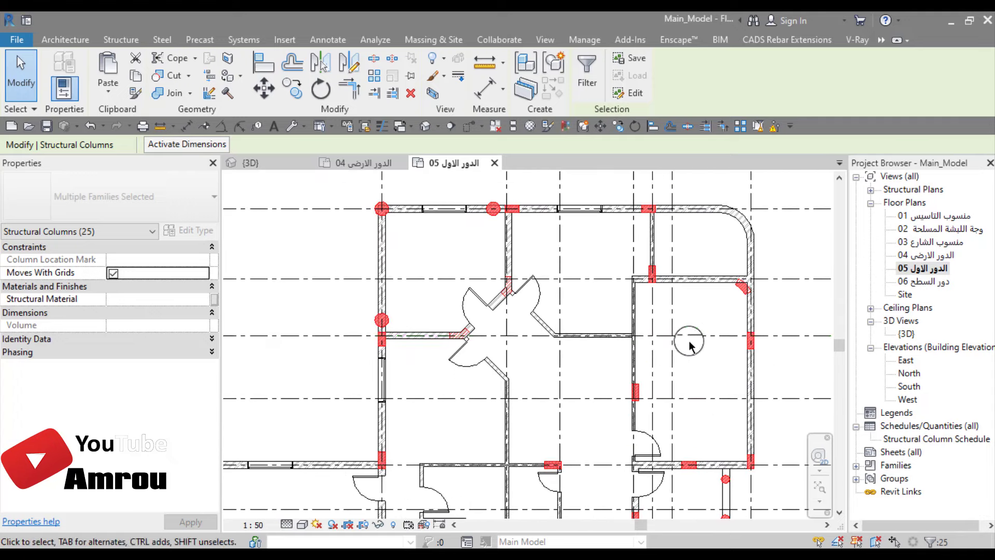
{"action": "scroll", "coordinate": [689, 345], "scroll_direction": "up", "scroll_amount": 1}
{"action": "scroll", "coordinate": [715, 329], "scroll_direction": "up", "scroll_amount": 2}
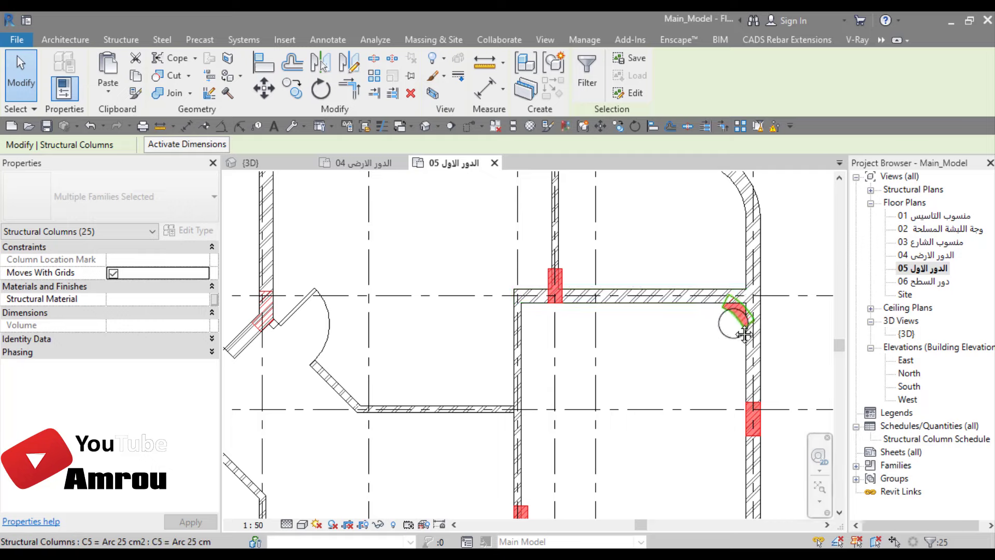
{"action": "middle_click_drag", "start_coordinate": [744, 334], "coordinate": [642, 303]}
{"action": "scroll", "coordinate": [642, 303], "scroll_direction": "up", "scroll_amount": 1}
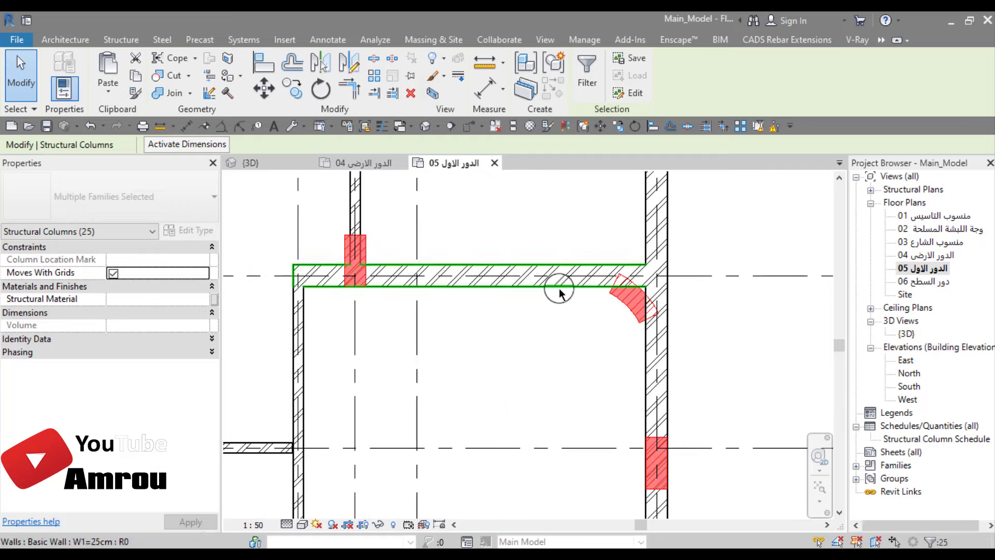
{"action": "scroll", "coordinate": [558, 293], "scroll_direction": "down", "scroll_amount": 2}
{"action": "scroll", "coordinate": [455, 295], "scroll_direction": "down", "scroll_amount": 1}
{"action": "scroll", "coordinate": [501, 321], "scroll_direction": "down", "scroll_amount": 1}
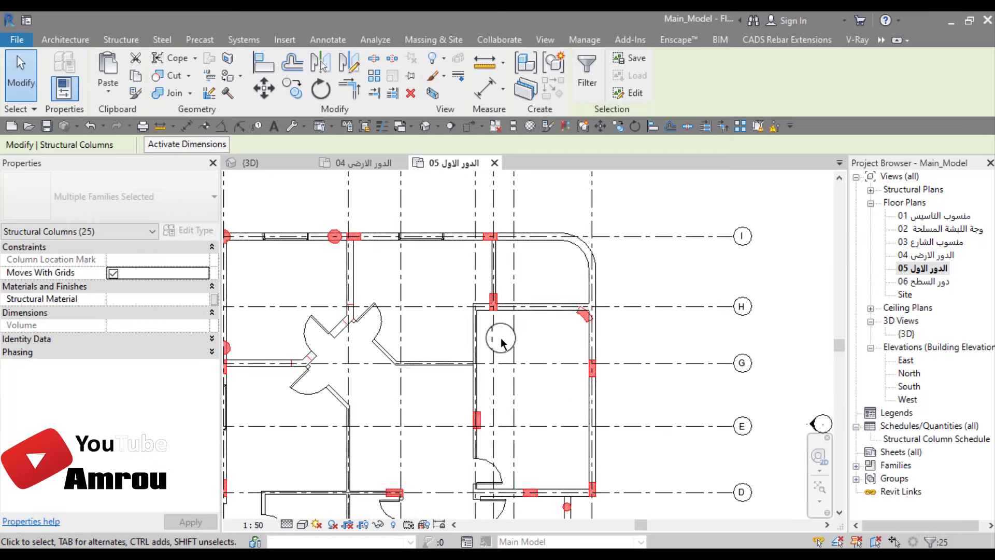
{"action": "scroll", "coordinate": [558, 337], "scroll_direction": "down", "scroll_amount": 1}
{"action": "scroll", "coordinate": [570, 337], "scroll_direction": "down", "scroll_amount": 1}
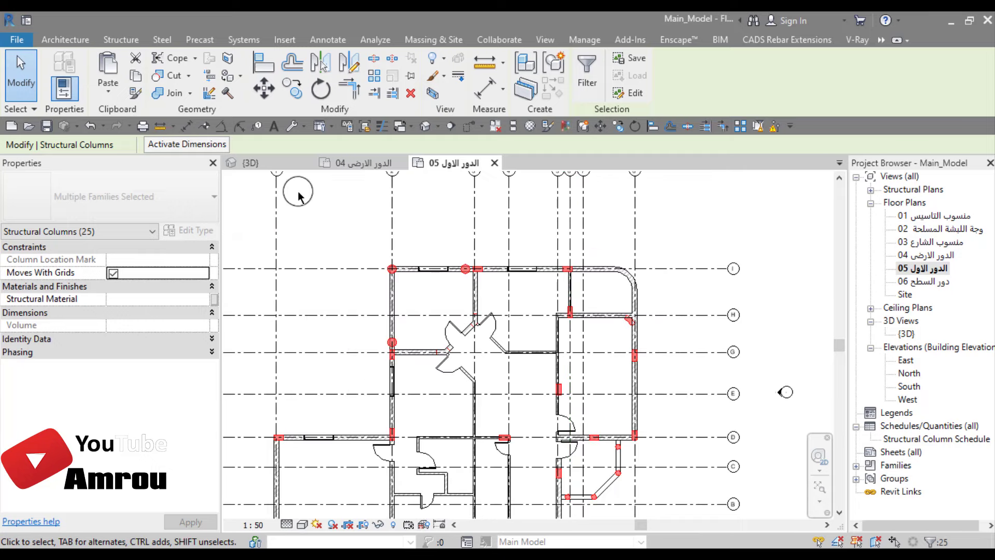
{"action": "left_click", "coordinate": [272, 162]}
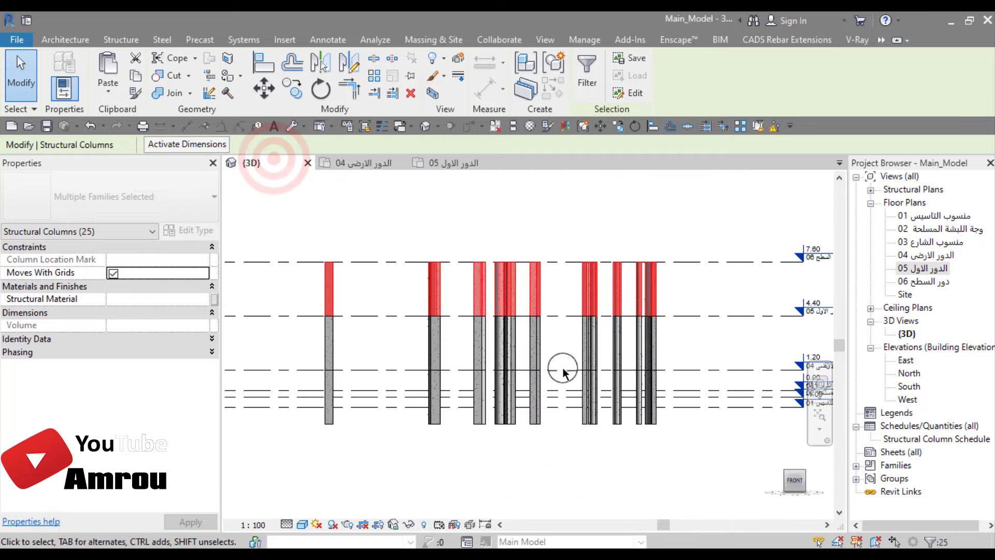
{"action": "middle_click_drag", "start_coordinate": [574, 417], "coordinate": [569, 393]}
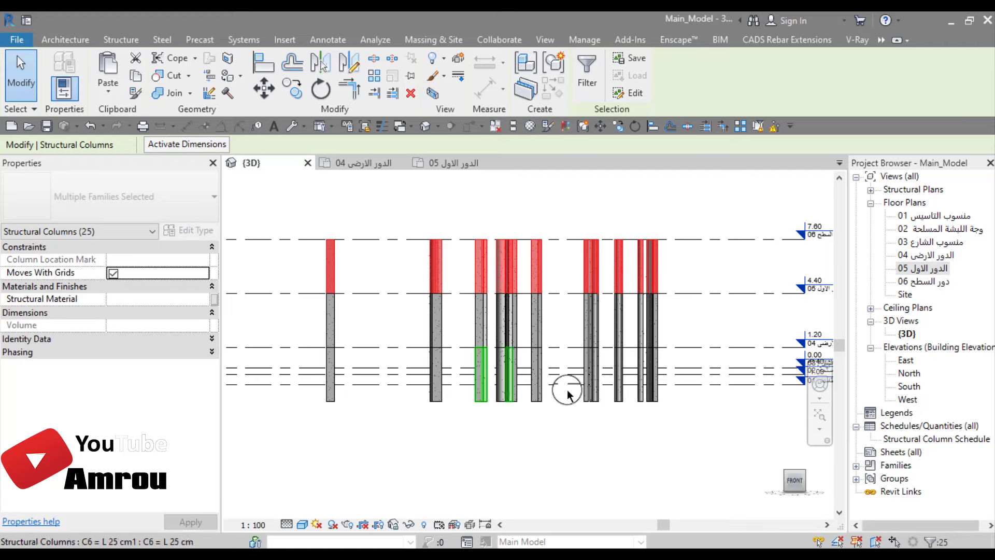
{"action": "left_click", "coordinate": [585, 438]}
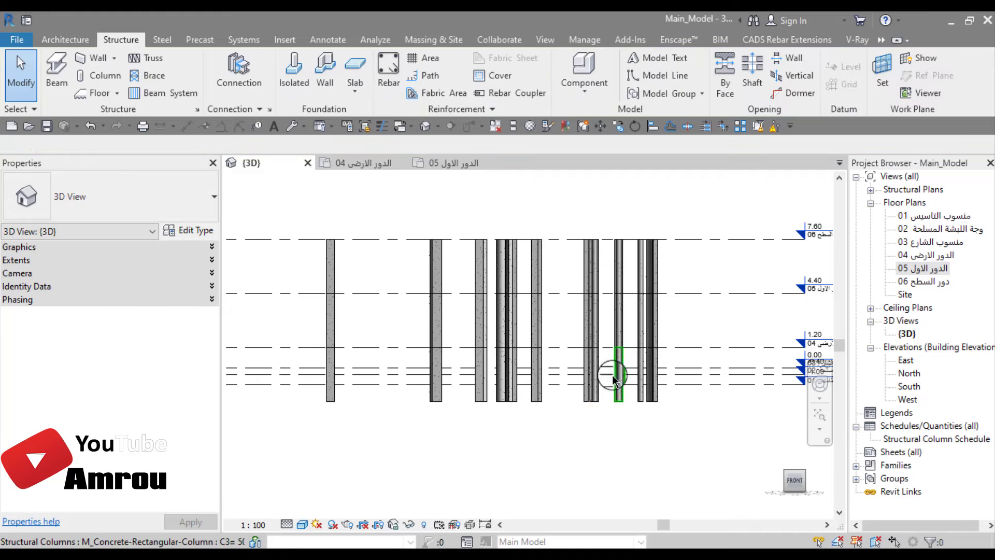
{"action": "middle_click_drag", "start_coordinate": [612, 379], "coordinate": [544, 401]}
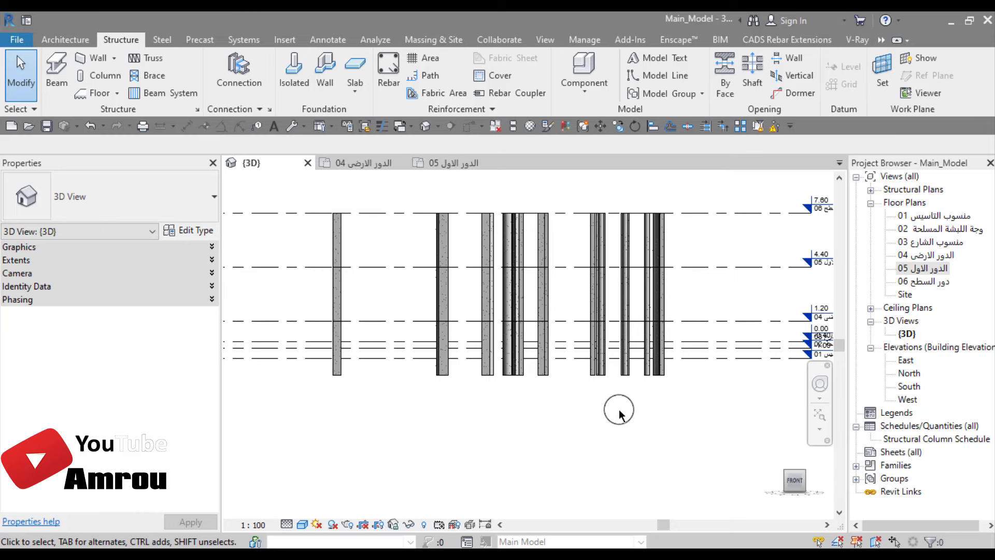
{"action": "middle_click_drag", "start_coordinate": [649, 423], "coordinate": [586, 423], "text": "shift"}
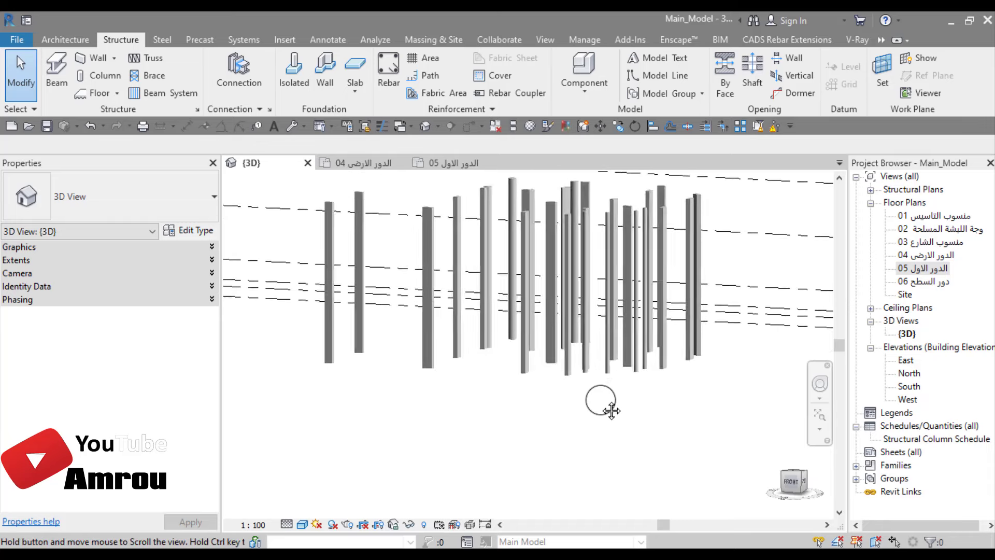
{"action": "scroll", "coordinate": [473, 373], "scroll_direction": "up", "scroll_amount": 2}
{"action": "scroll", "coordinate": [402, 338], "scroll_direction": "up", "scroll_amount": 2}
{"action": "scroll", "coordinate": [466, 393], "scroll_direction": "down", "scroll_amount": 3}
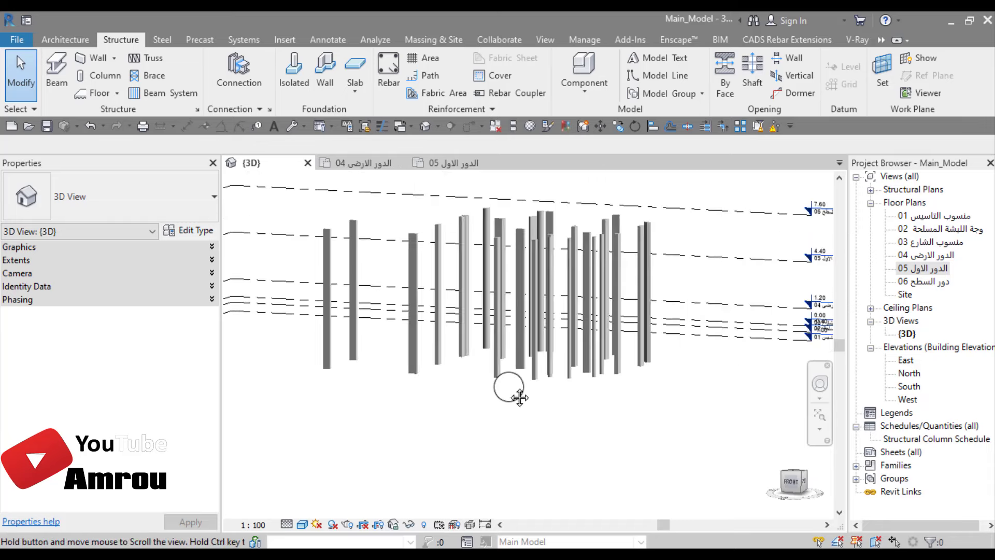
{"action": "scroll", "coordinate": [611, 425], "scroll_direction": "down", "scroll_amount": 2}
{"action": "left_click", "coordinate": [786, 483]}
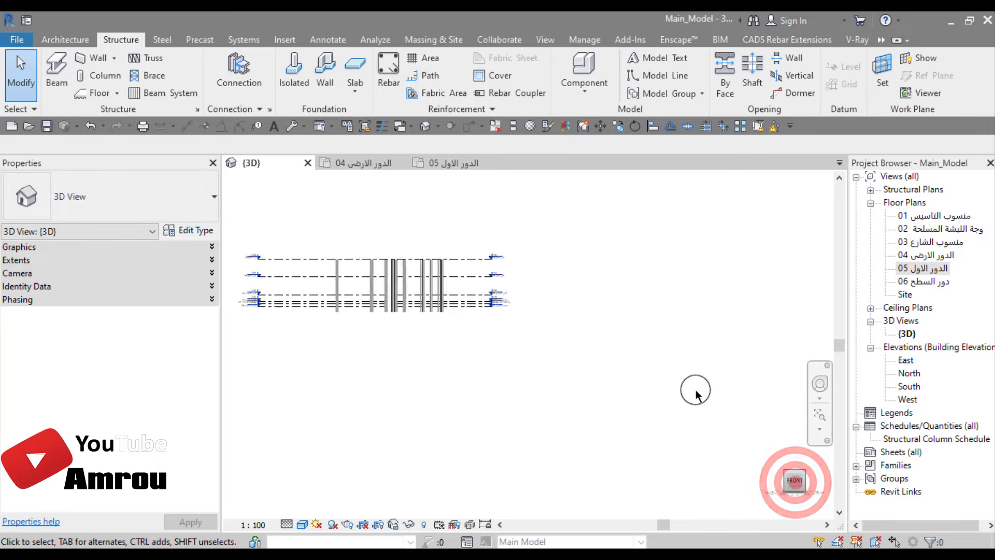
{"action": "scroll", "coordinate": [646, 366], "scroll_direction": "up", "scroll_amount": 2}
{"action": "scroll", "coordinate": [666, 380], "scroll_direction": "up", "scroll_amount": 2}
{"action": "scroll", "coordinate": [648, 346], "scroll_direction": "up", "scroll_amount": 4}
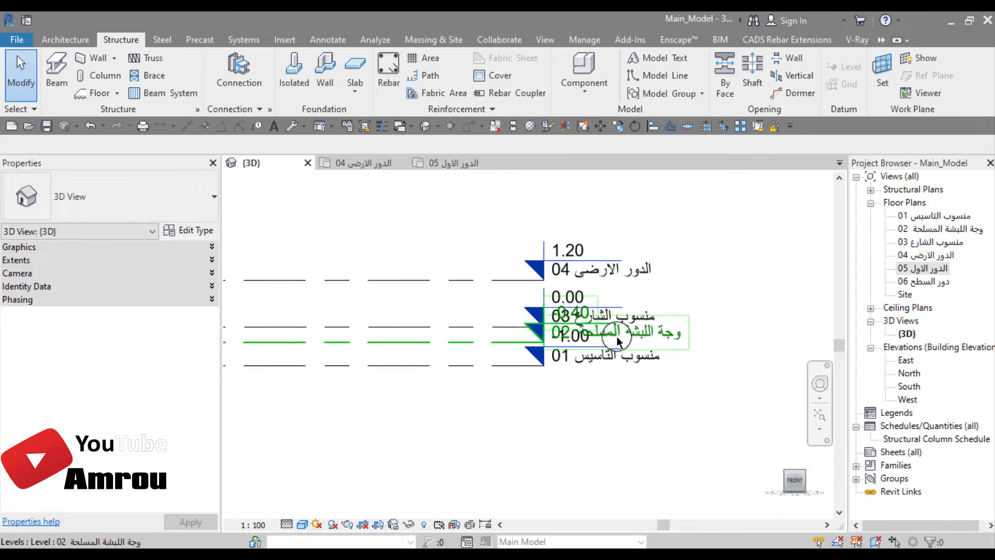
{"action": "scroll", "coordinate": [613, 381], "scroll_direction": "down", "scroll_amount": 3}
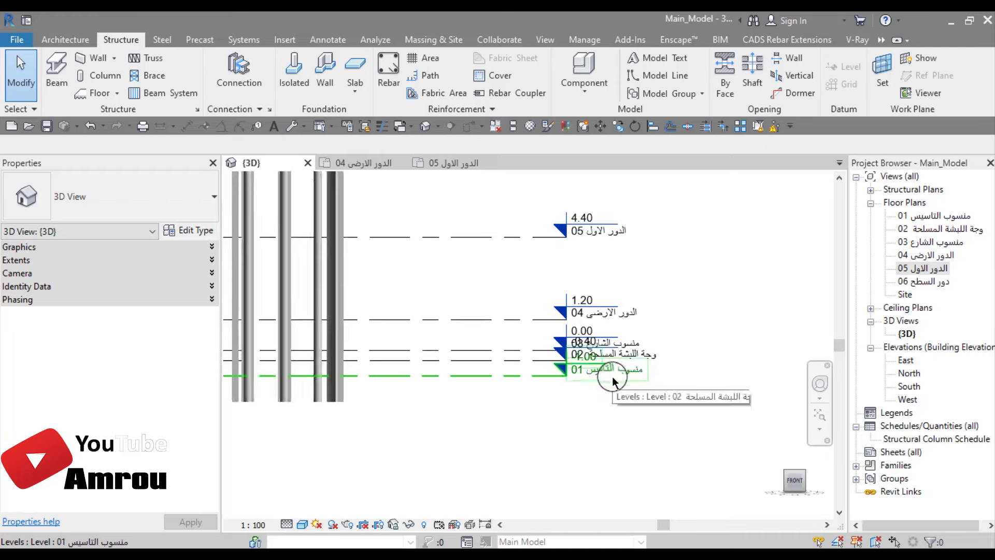
{"action": "mouse_move", "coordinate": [506, 415]}
{"action": "middle_mouse_down"}
{"action": "mouse_move", "coordinate": [599, 399]}
{"action": "mouse_move", "coordinate": [599, 415]}
{"action": "middle_mouse_up"}
{"action": "middle_click_drag", "start_coordinate": [506, 424], "coordinate": [627, 428]}
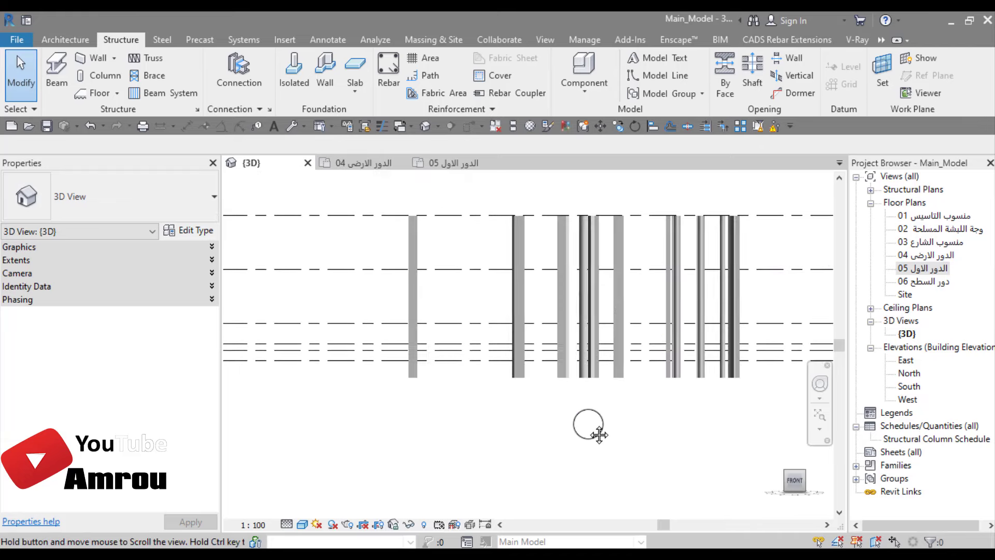
{"action": "scroll", "coordinate": [538, 425], "scroll_direction": "up", "scroll_amount": 2}
{"action": "scroll", "coordinate": [477, 422], "scroll_direction": "up", "scroll_amount": 1}
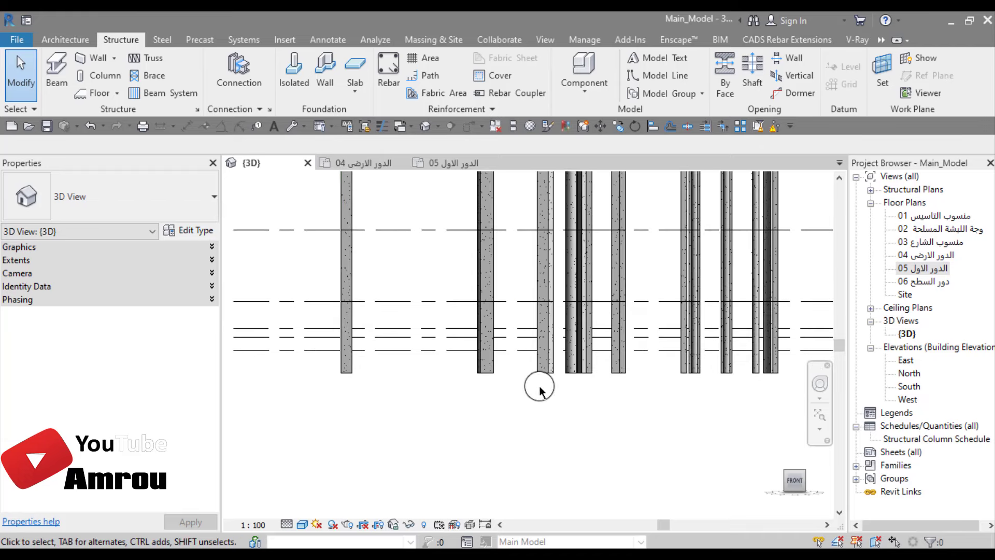
{"action": "middle_click_drag", "start_coordinate": [615, 411], "coordinate": [493, 411]}
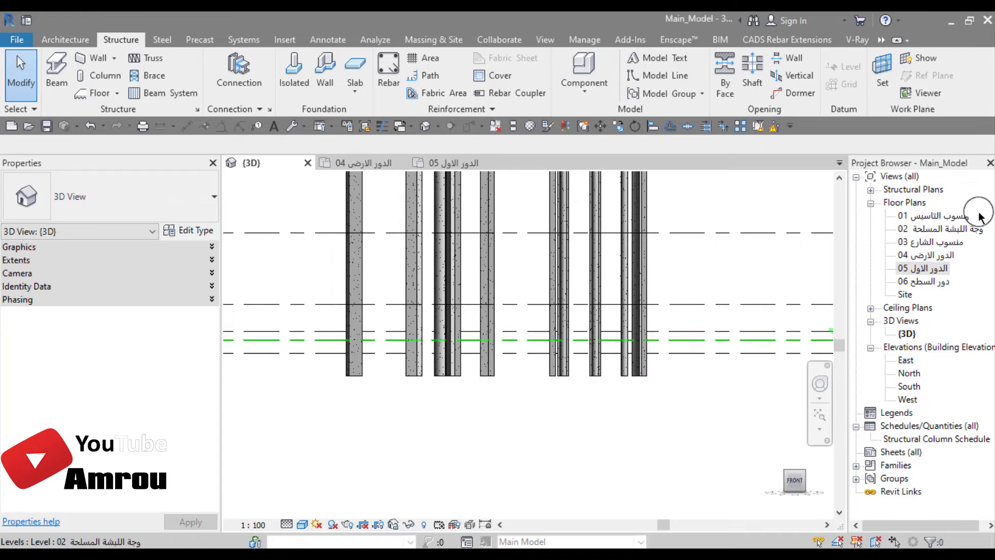
- Open the 01 منسوب التاسيس floor plan and pan across it
{"action": "double_click", "coordinate": [944, 217]}
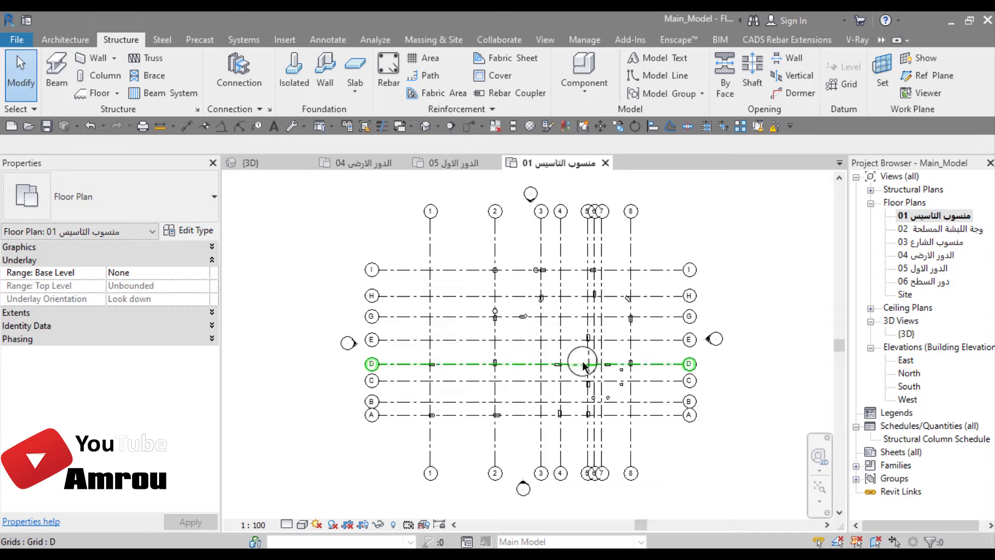
{"action": "scroll", "coordinate": [583, 363], "scroll_direction": "up", "scroll_amount": 3}
{"action": "mouse_move", "coordinate": [526, 362]}
{"action": "middle_mouse_down"}
{"action": "mouse_move", "coordinate": [595, 370]}
{"action": "mouse_move", "coordinate": [586, 358]}
{"action": "mouse_move", "coordinate": [558, 359]}
{"action": "middle_mouse_up"}
{"action": "scroll", "coordinate": [594, 370], "scroll_direction": "down", "scroll_amount": 2}
{"action": "scroll", "coordinate": [524, 223], "scroll_direction": "up", "scroll_amount": 2}
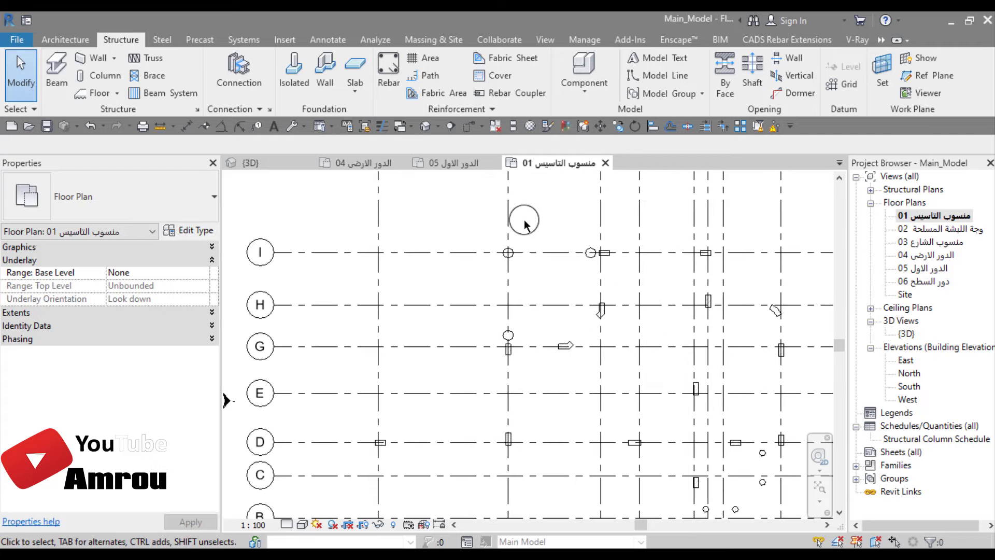
- Check the round column at grid I, then close the 05 and 04 plan views
{"action": "left_click", "coordinate": [508, 253]}
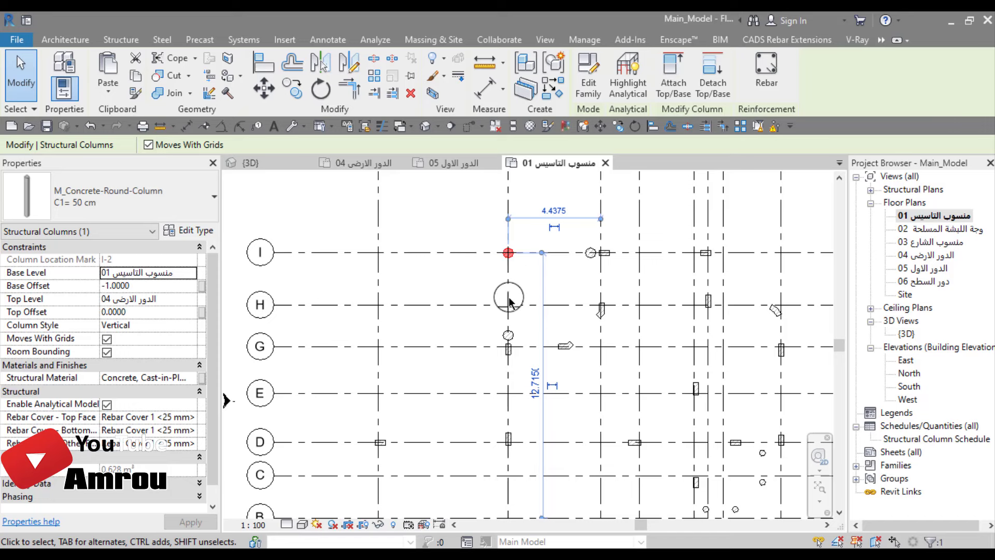
{"action": "left_click_drag", "start_coordinate": [501, 300], "coordinate": [507, 251]}
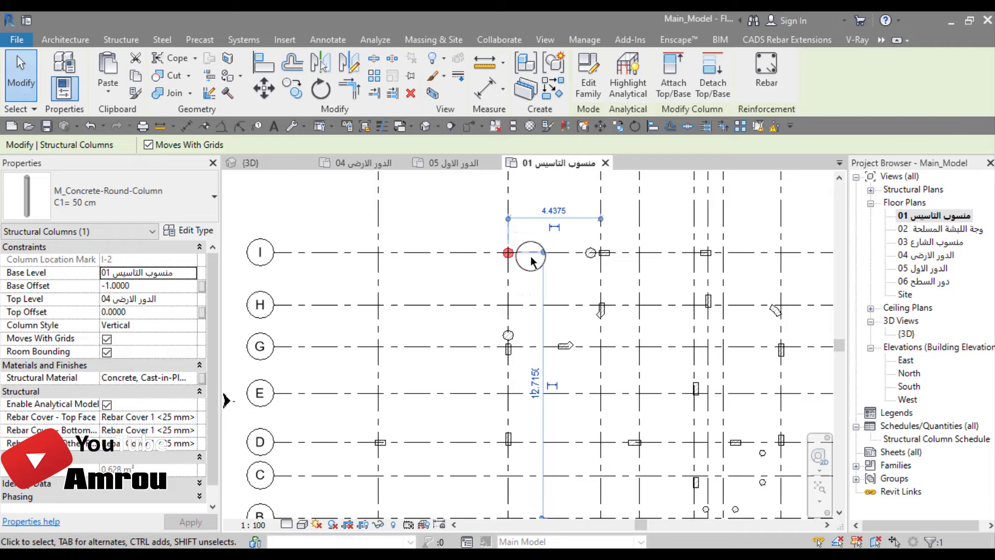
{"action": "left_click", "coordinate": [462, 274]}
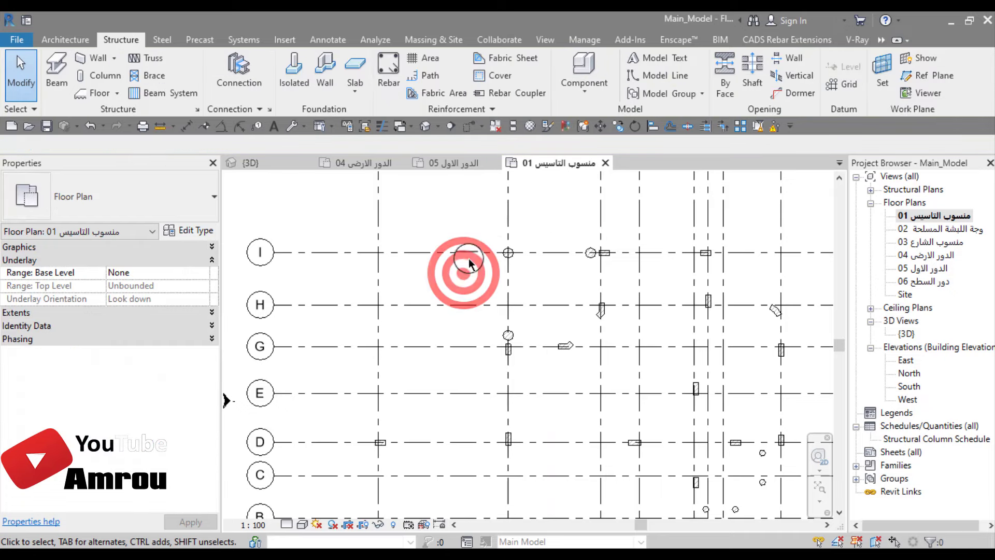
{"action": "left_click", "coordinate": [495, 164]}
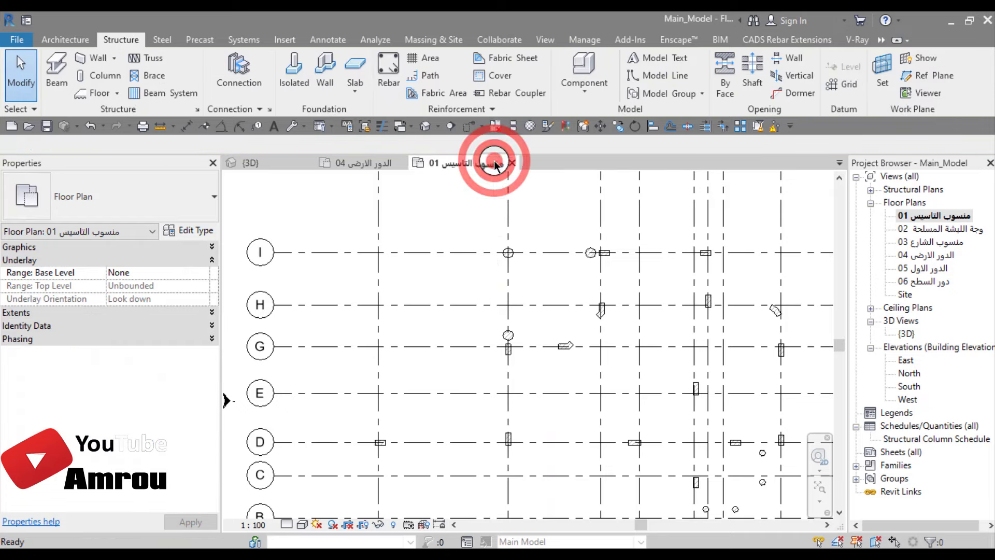
{"action": "left_click", "coordinate": [401, 165]}
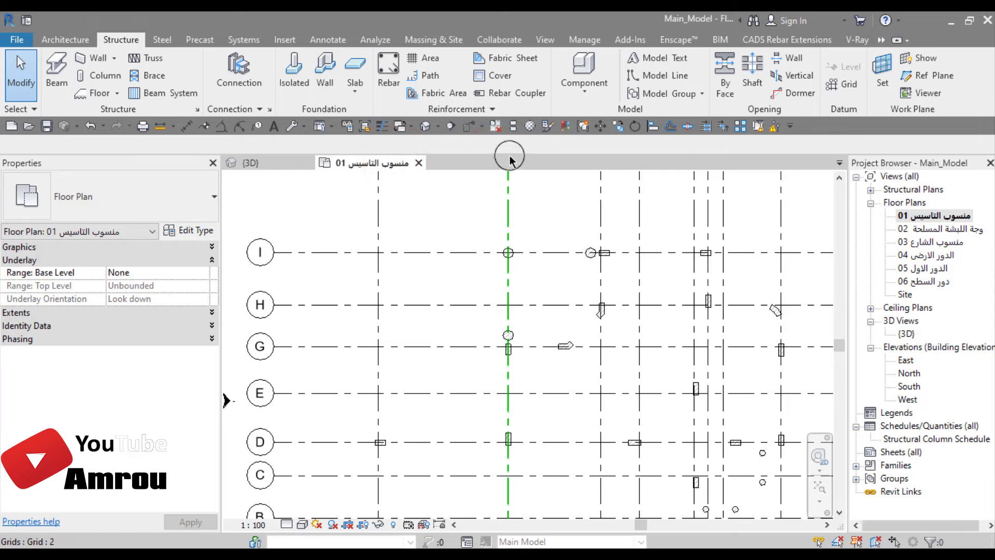
- Tile the 01 floor plan and 3D view side by side, panning the plan to grids 1–4
{"action": "left_click", "coordinate": [512, 127]}
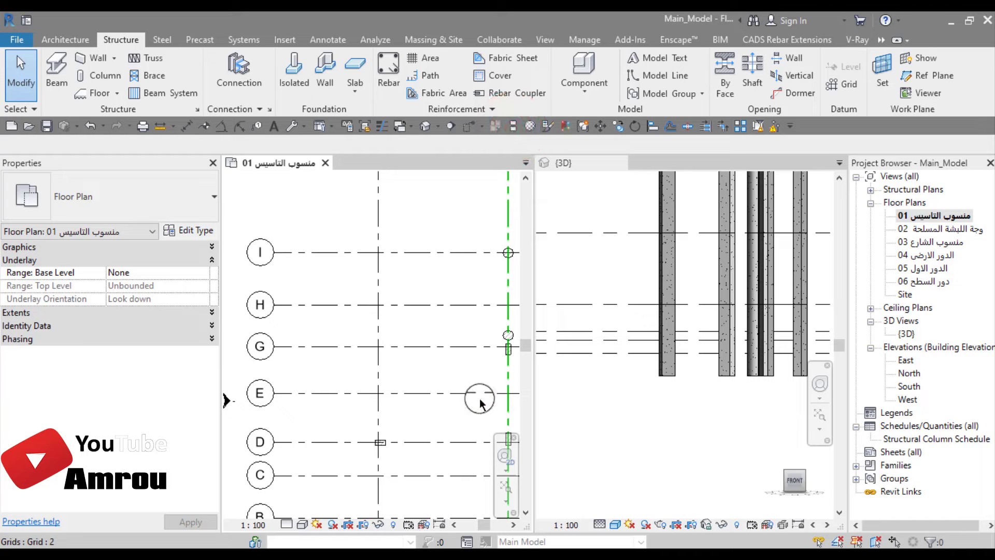
{"action": "left_click", "coordinate": [463, 399]}
{"action": "scroll", "coordinate": [369, 387], "scroll_direction": "down", "scroll_amount": 3}
{"action": "left_click", "coordinate": [428, 262]}
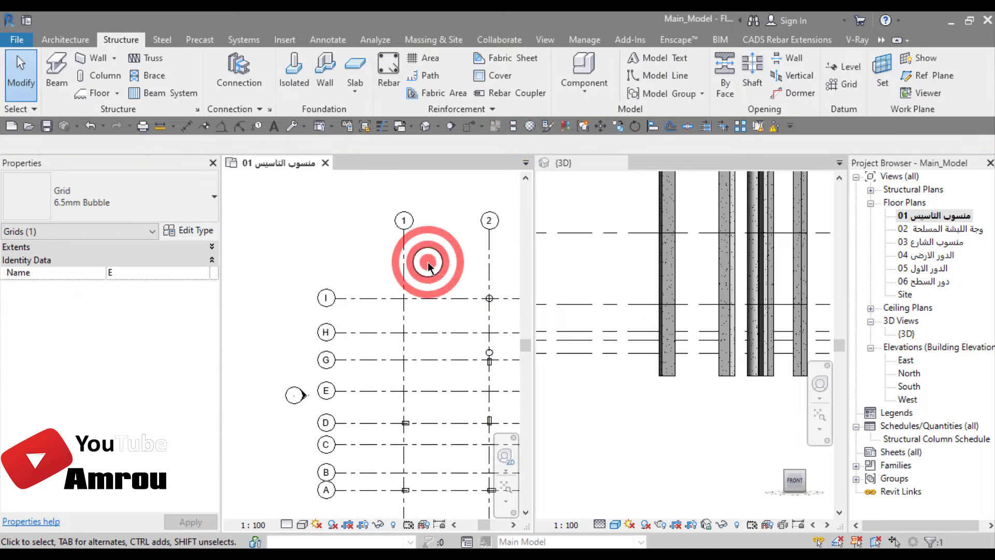
{"action": "middle_click_drag", "start_coordinate": [387, 271], "coordinate": [310, 245]}
- Reframe the columns in the 3D view, then zoom into the floor plan
{"action": "left_click", "coordinate": [643, 405]}
{"action": "scroll", "coordinate": [643, 405], "scroll_direction": "down", "scroll_amount": 2}
{"action": "mouse_move", "coordinate": [643, 405]}
{"action": "middle_mouse_down"}
{"action": "mouse_move", "coordinate": [640, 422]}
{"action": "mouse_move", "coordinate": [654, 400]}
{"action": "mouse_move", "coordinate": [679, 412]}
{"action": "middle_mouse_up"}
{"action": "scroll", "coordinate": [660, 394], "scroll_direction": "down", "scroll_amount": 2}
{"action": "scroll", "coordinate": [668, 404], "scroll_direction": "up", "scroll_amount": 2}
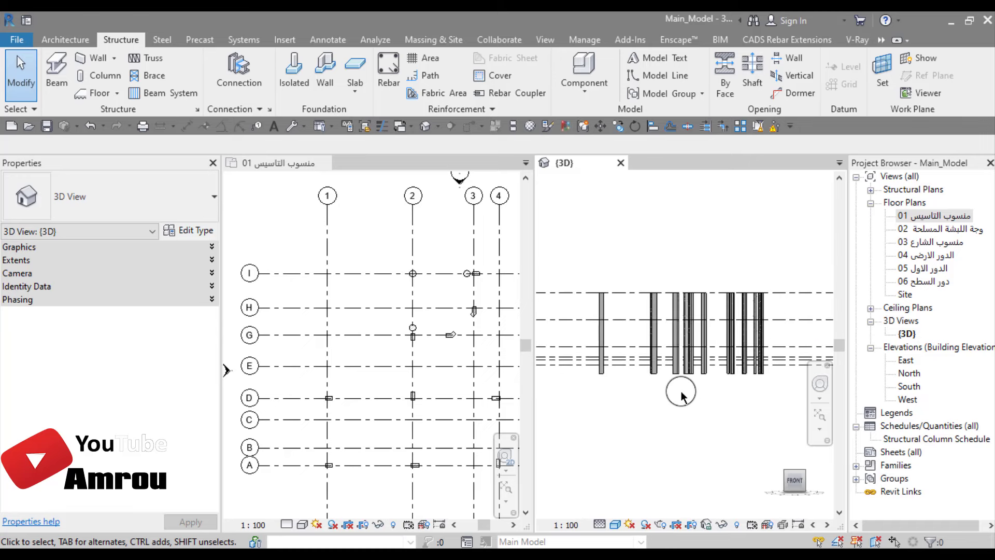
{"action": "scroll", "coordinate": [682, 392], "scroll_direction": "up", "scroll_amount": 1}
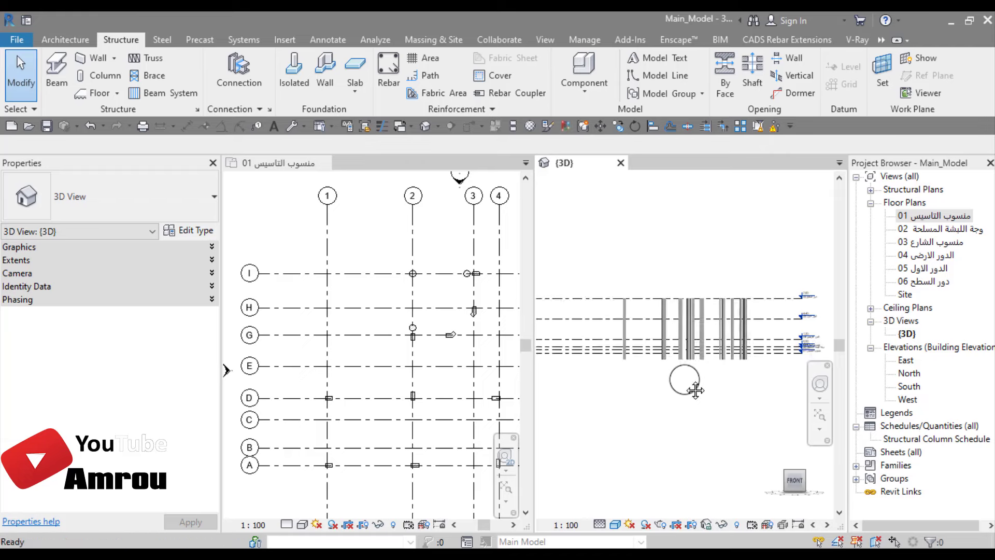
{"action": "mouse_move", "coordinate": [681, 393]}
{"action": "middle_mouse_down"}
{"action": "mouse_move", "coordinate": [685, 384]}
{"action": "mouse_move", "coordinate": [698, 391]}
{"action": "middle_mouse_up"}
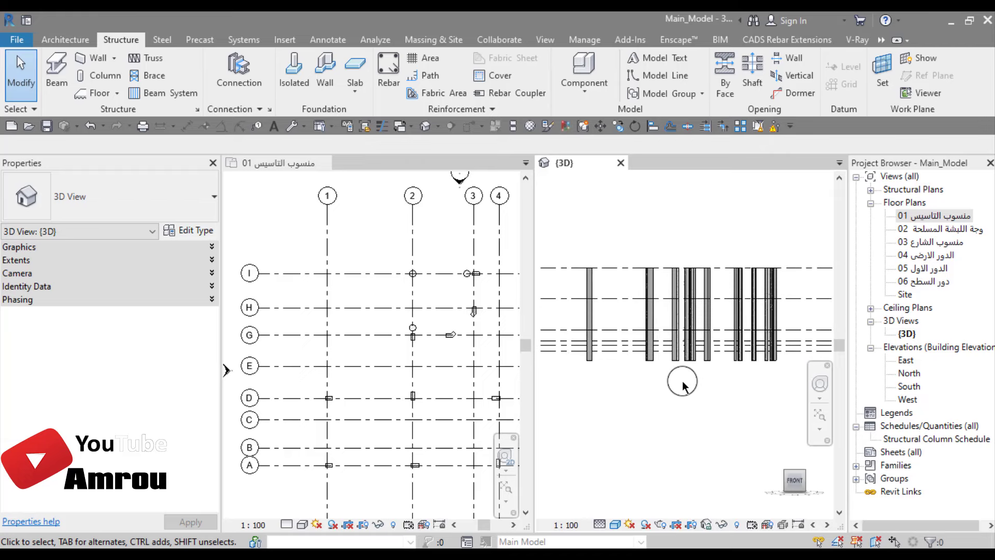
{"action": "left_click", "coordinate": [378, 252]}
{"action": "scroll", "coordinate": [414, 285], "scroll_direction": "up", "scroll_amount": 2}
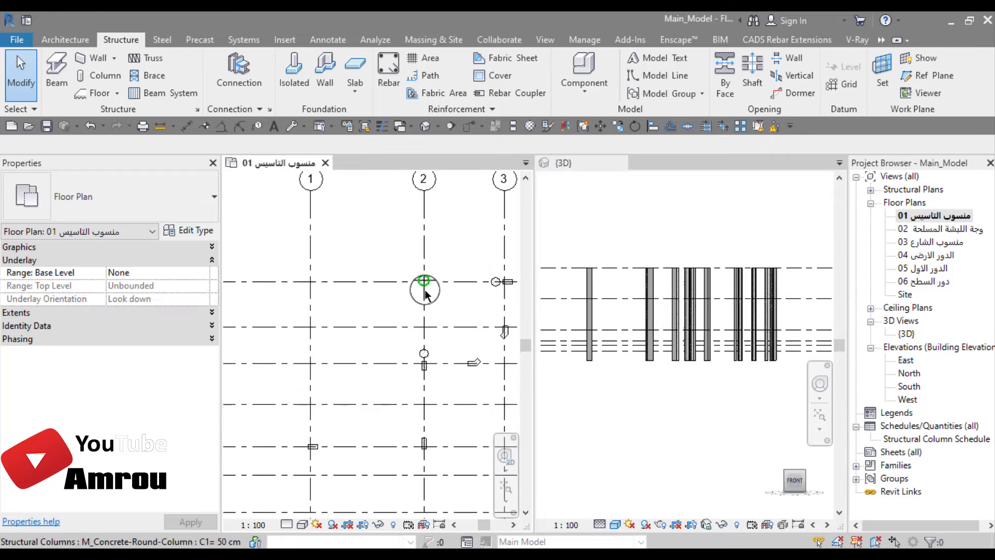
{"action": "scroll", "coordinate": [435, 300], "scroll_direction": "up", "scroll_amount": 1}
{"action": "scroll", "coordinate": [383, 312], "scroll_direction": "up", "scroll_amount": 1}
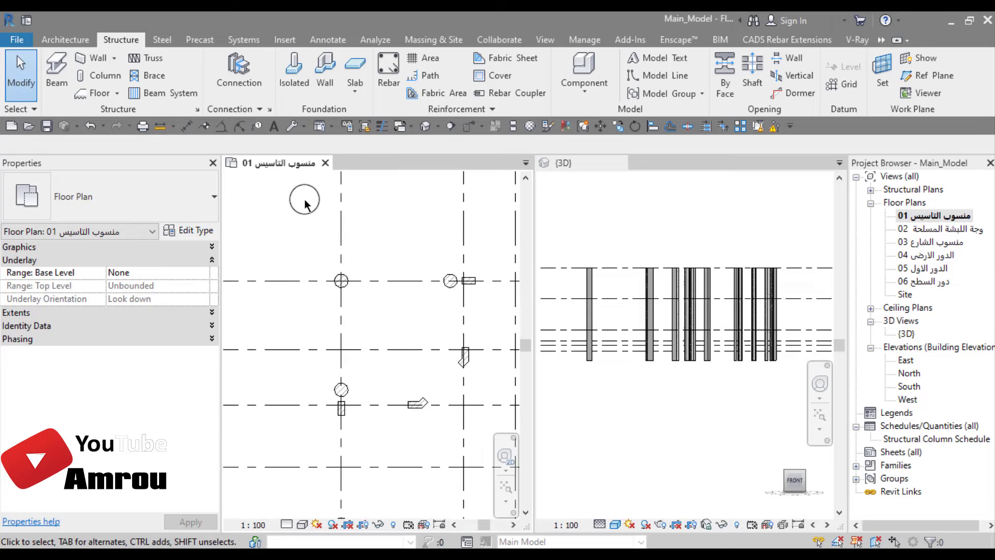
- Select all visible M_Concrete-Round-Column C1= 50 cm instances in the plan
{"action": "scroll", "coordinate": [352, 301], "scroll_direction": "up", "scroll_amount": 1}
{"action": "left_click", "coordinate": [346, 300]}
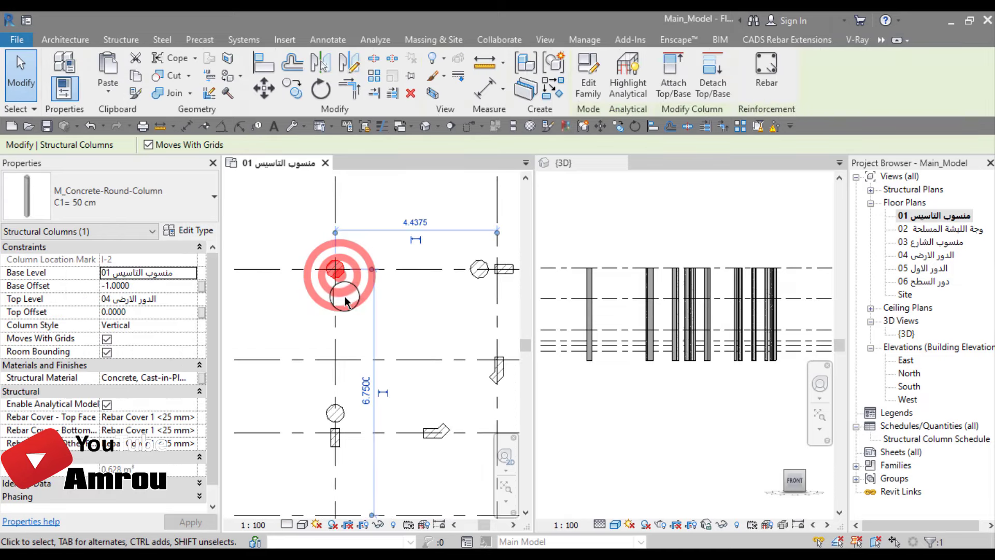
{"action": "right_click", "coordinate": [355, 294]}
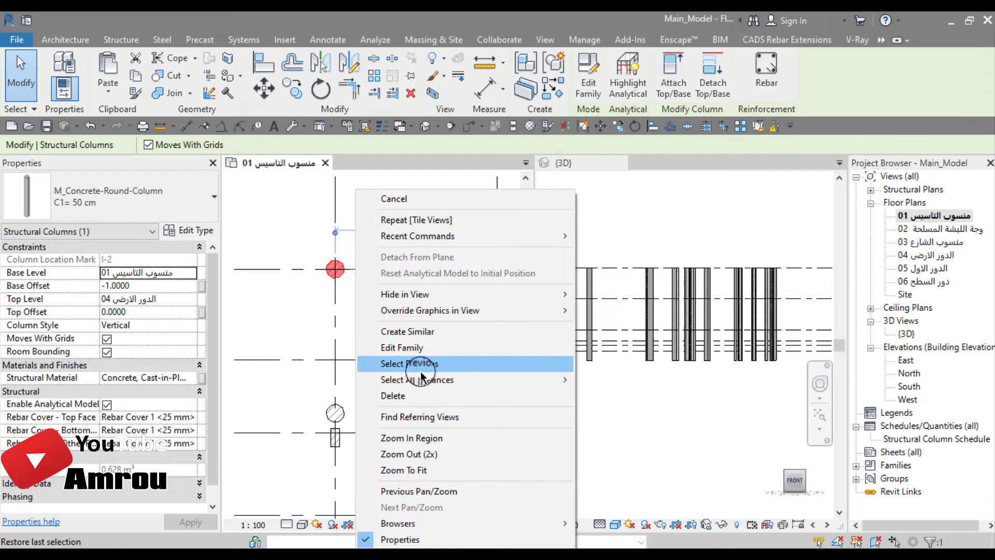
{"action": "mouse_move", "coordinate": [418, 379]}
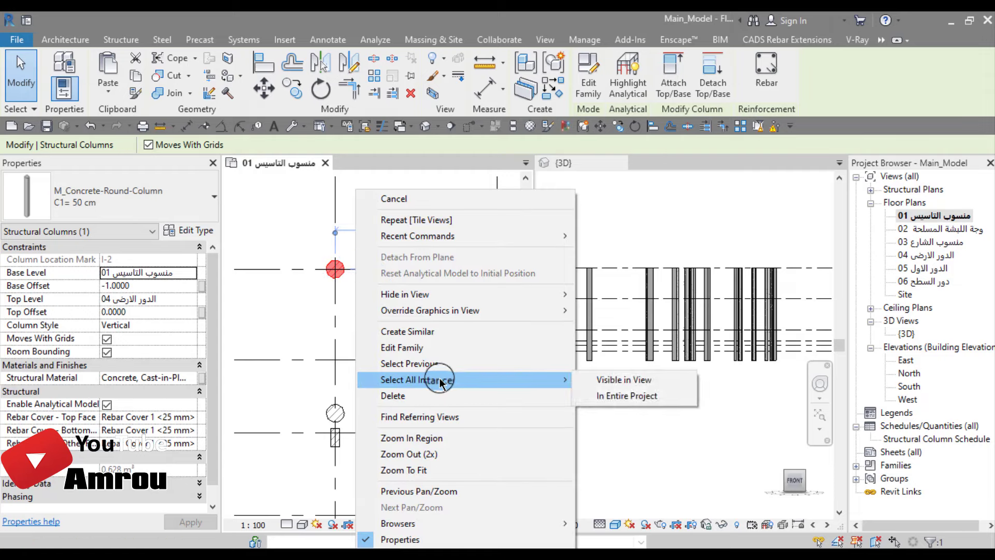
{"action": "left_click", "coordinate": [626, 381]}
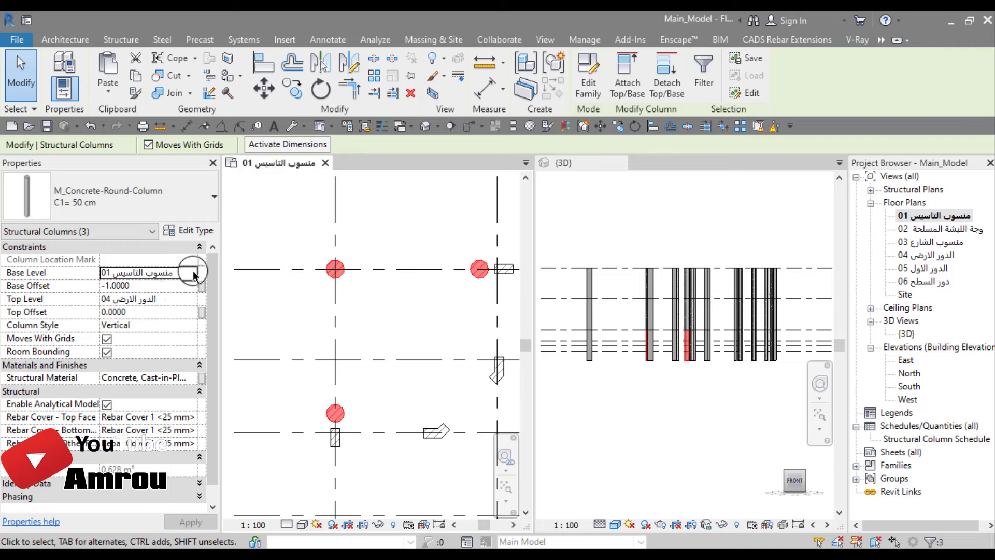
- Give the three round columns base level 04, top level 02 and base offset 0, and apply
{"action": "left_click", "coordinate": [186, 275]}
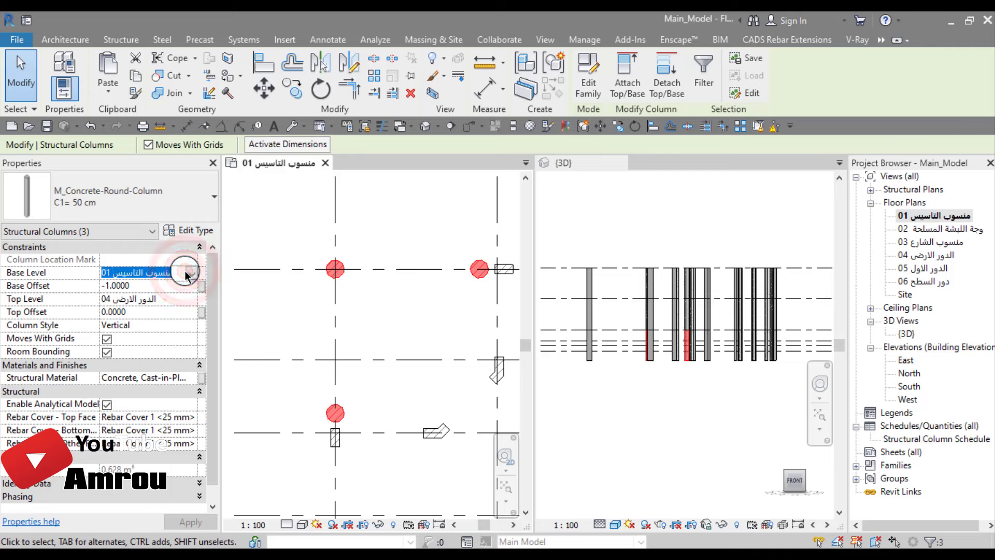
{"action": "left_click", "coordinate": [189, 276]}
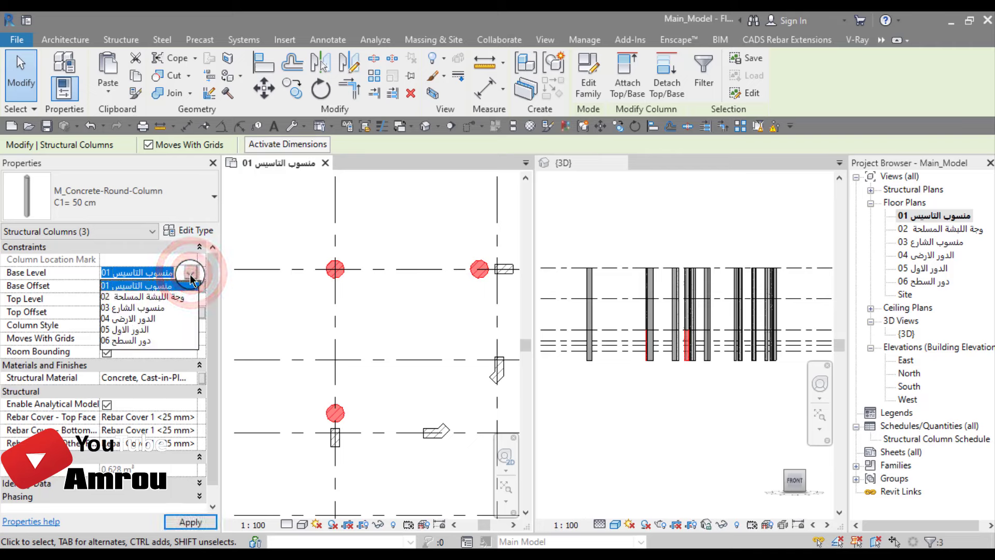
{"action": "left_click", "coordinate": [142, 321]}
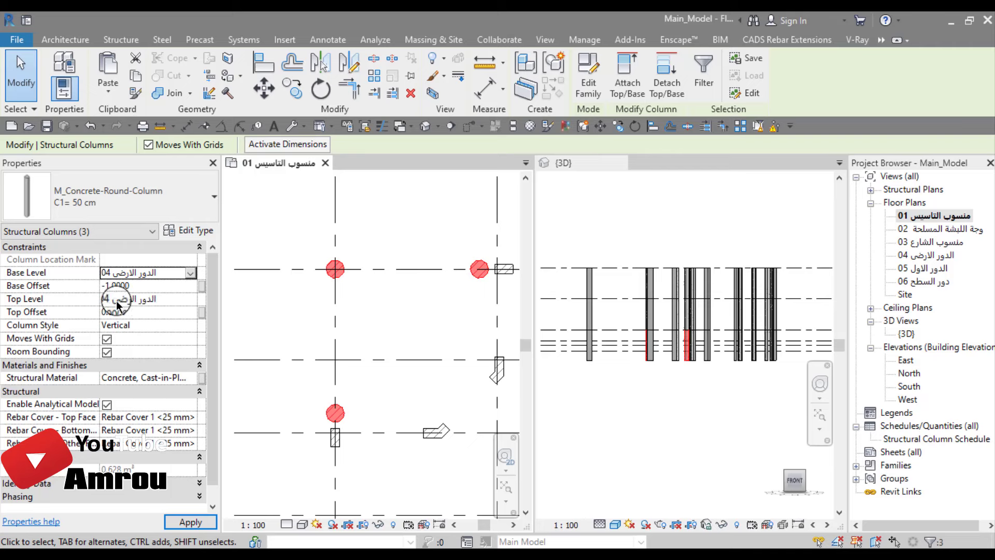
{"action": "left_click", "coordinate": [193, 300]}
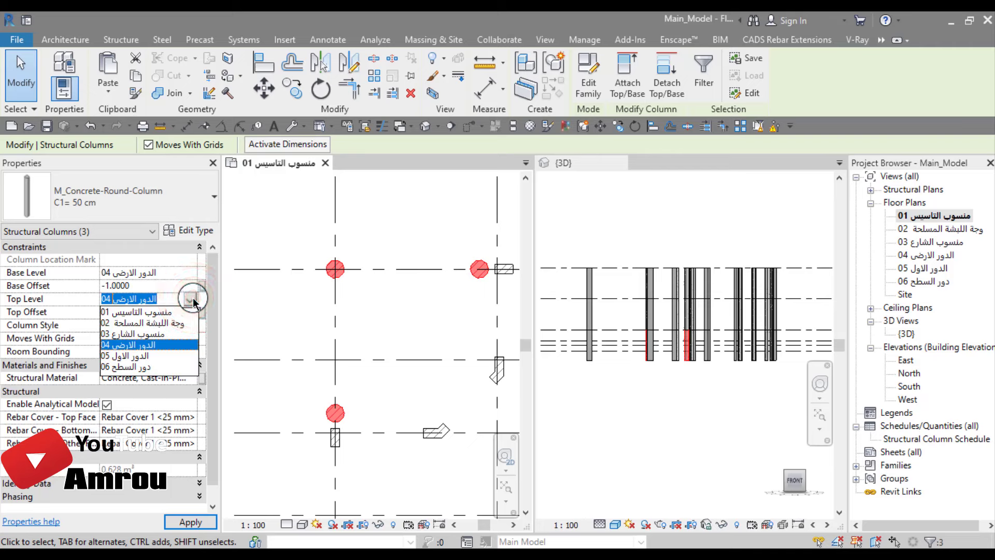
{"action": "left_click", "coordinate": [163, 324]}
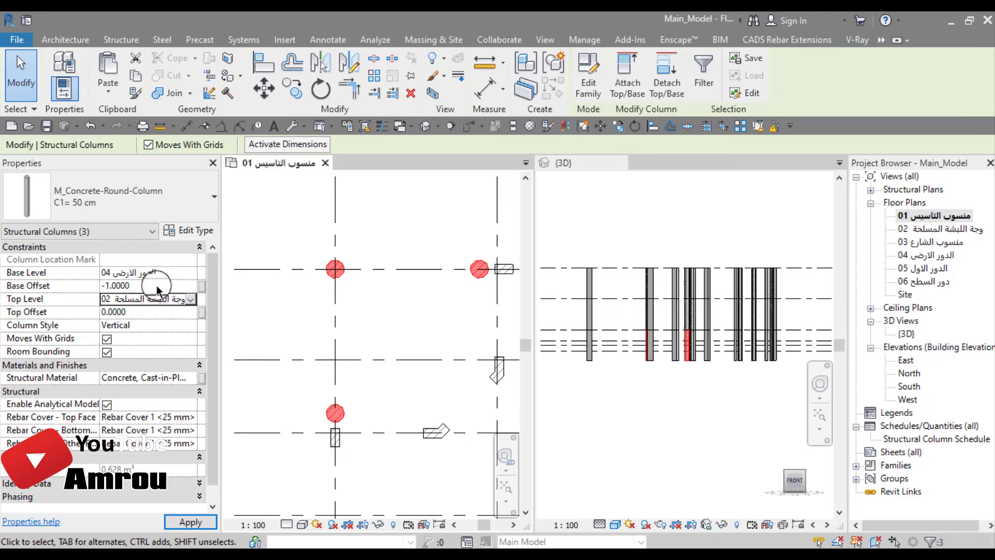
{"action": "left_click", "coordinate": [157, 288]}
{"action": "type", "text": "0"}
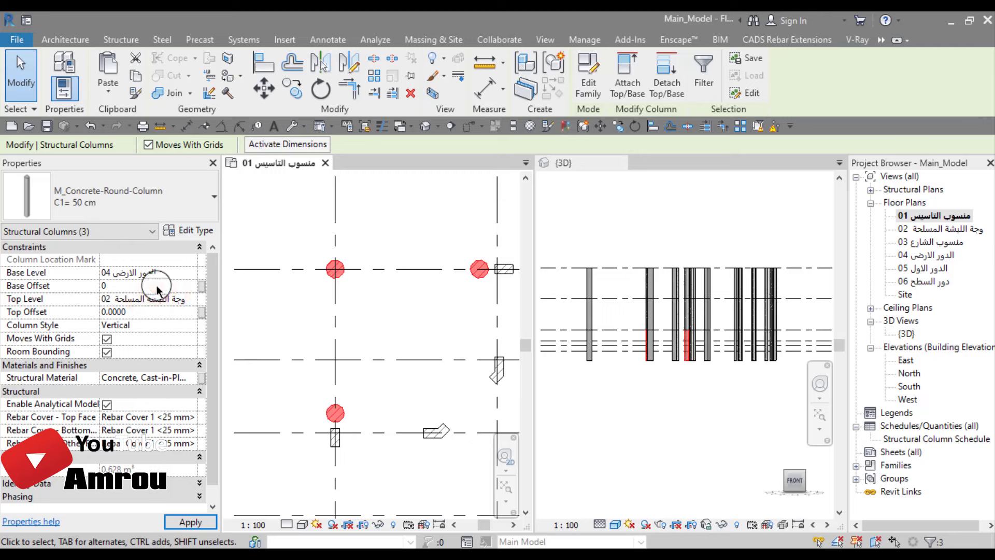
{"action": "left_click", "coordinate": [191, 522]}
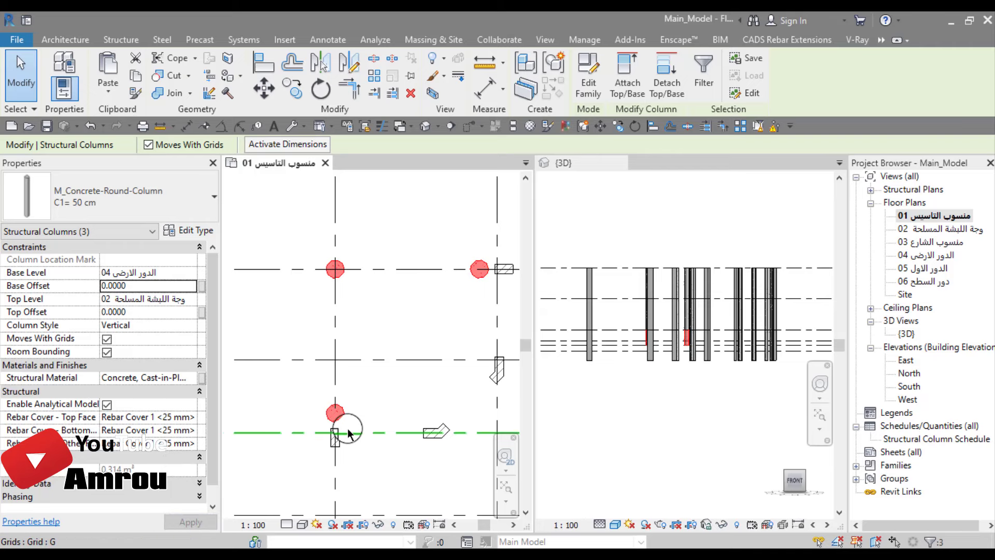
{"action": "scroll", "coordinate": [688, 348], "scroll_direction": "up", "scroll_amount": 2}
{"action": "scroll", "coordinate": [691, 343], "scroll_direction": "up", "scroll_amount": 2}
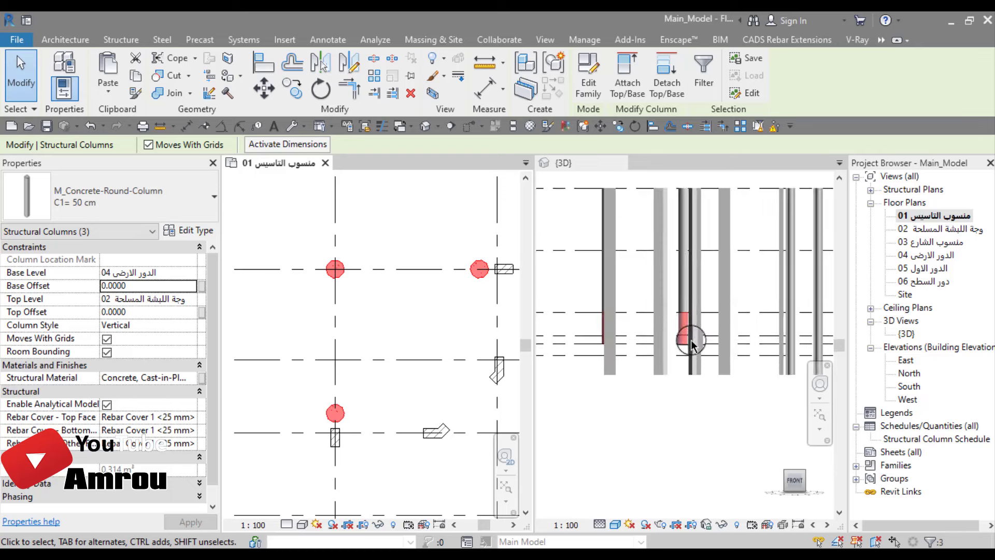
{"action": "scroll", "coordinate": [690, 343], "scroll_direction": "up", "scroll_amount": 2}
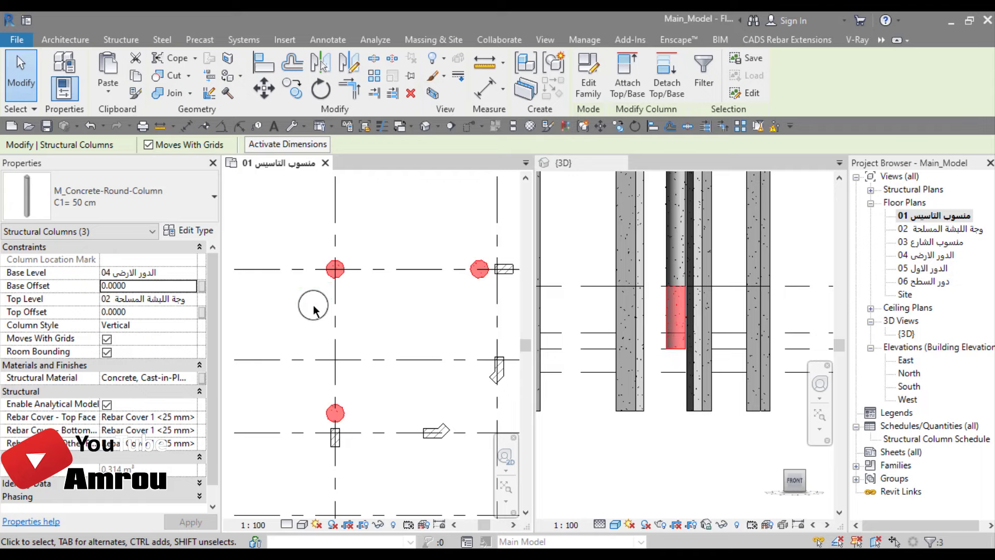
{"action": "scroll", "coordinate": [326, 321], "scroll_direction": "down", "scroll_amount": 2}
{"action": "scroll", "coordinate": [367, 290], "scroll_direction": "down", "scroll_amount": 2}
- Pick one C2 30 cm round column in the foundation plan and check its type
{"action": "left_click", "coordinate": [403, 306]}
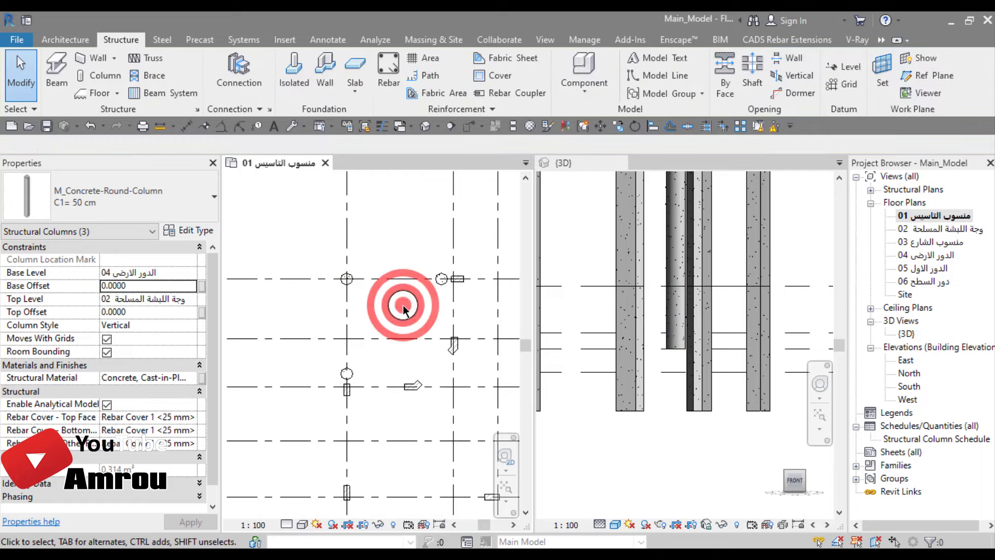
{"action": "middle_click_drag", "start_coordinate": [405, 324], "coordinate": [355, 271]}
{"action": "middle_click_drag", "start_coordinate": [413, 373], "coordinate": [351, 302]}
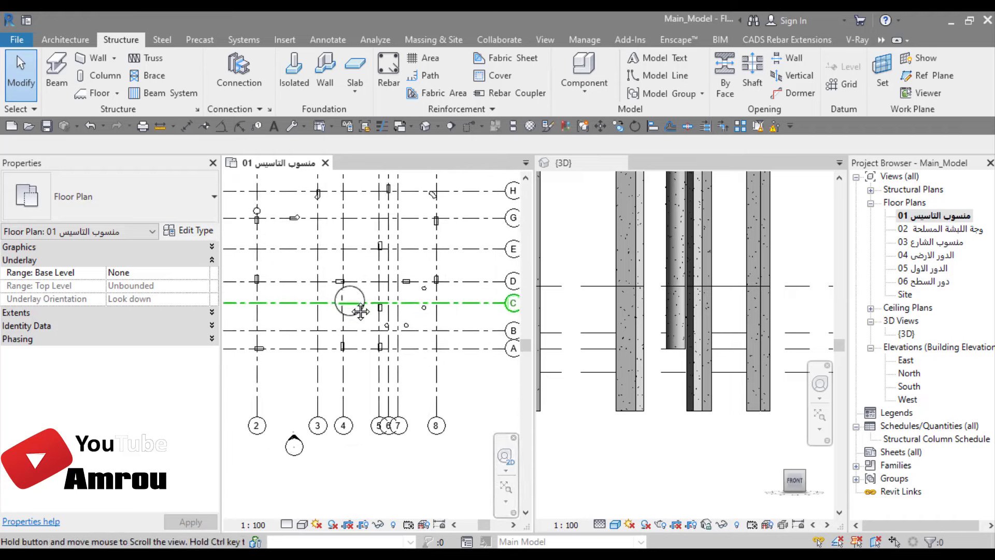
{"action": "scroll", "coordinate": [423, 336], "scroll_direction": "up", "scroll_amount": 2}
{"action": "scroll", "coordinate": [396, 322], "scroll_direction": "up", "scroll_amount": 2}
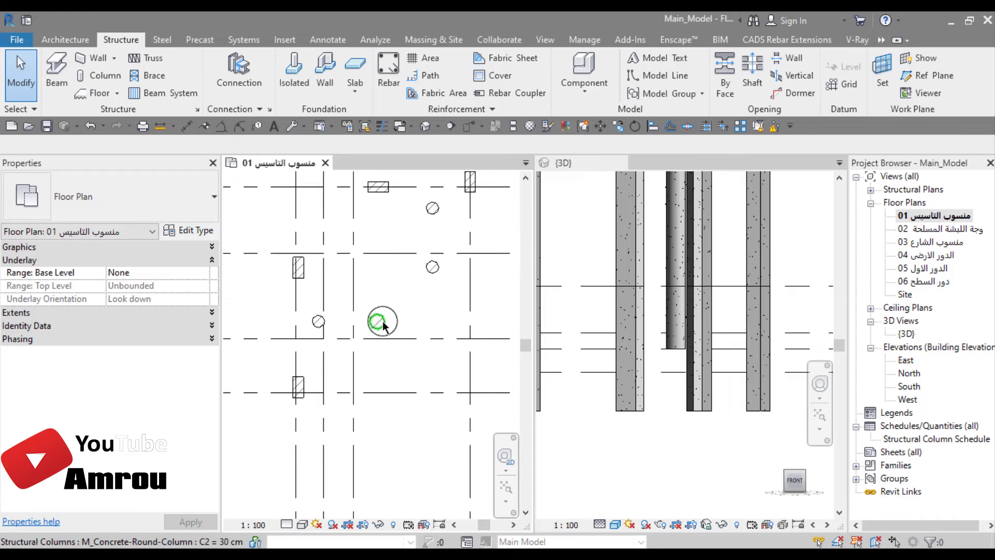
{"action": "left_click", "coordinate": [388, 325]}
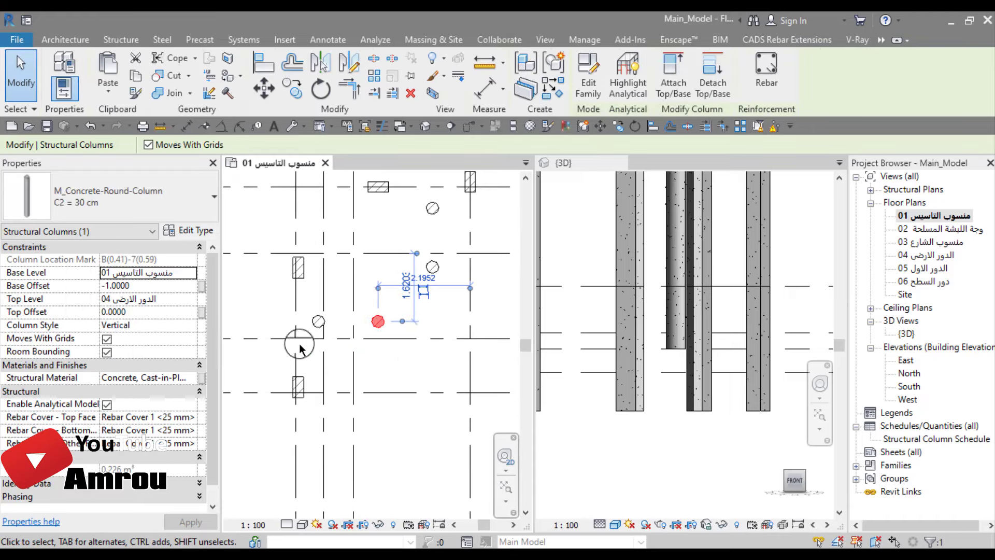
{"action": "left_click", "coordinate": [49, 215]}
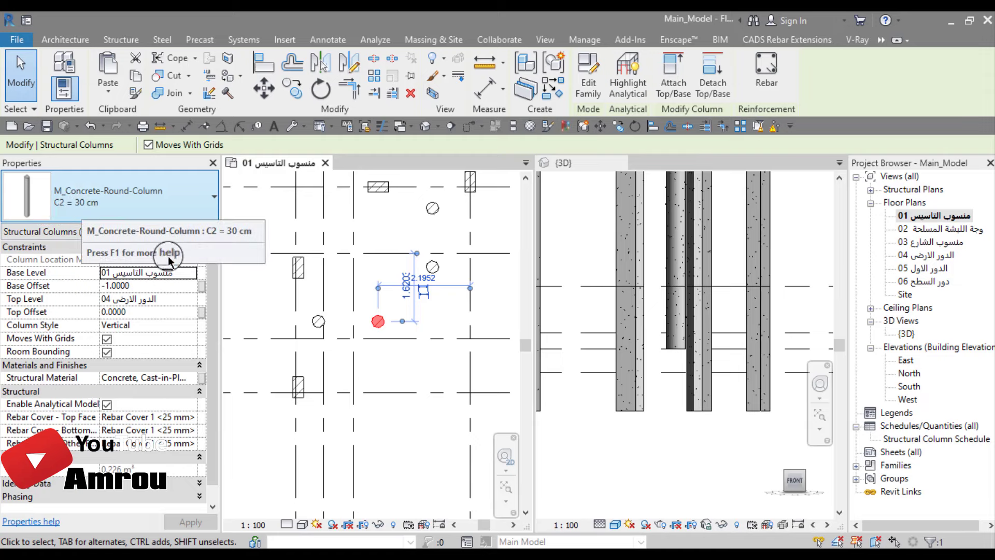
- Select all four C2 30 cm round columns visible in the view
{"action": "left_click", "coordinate": [383, 350]}
{"action": "right_click", "coordinate": [383, 350]}
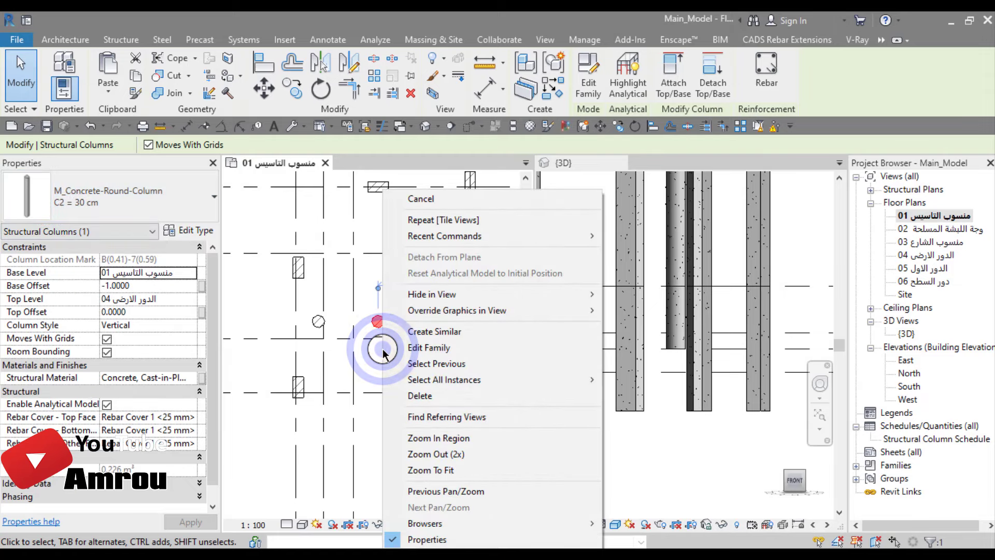
{"action": "left_click", "coordinate": [430, 382]}
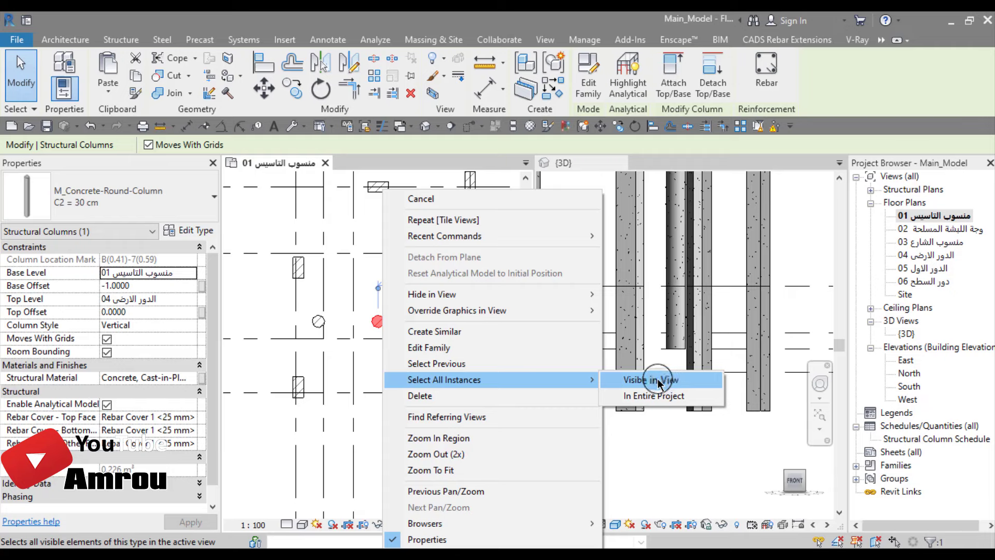
{"action": "left_click", "coordinate": [657, 384]}
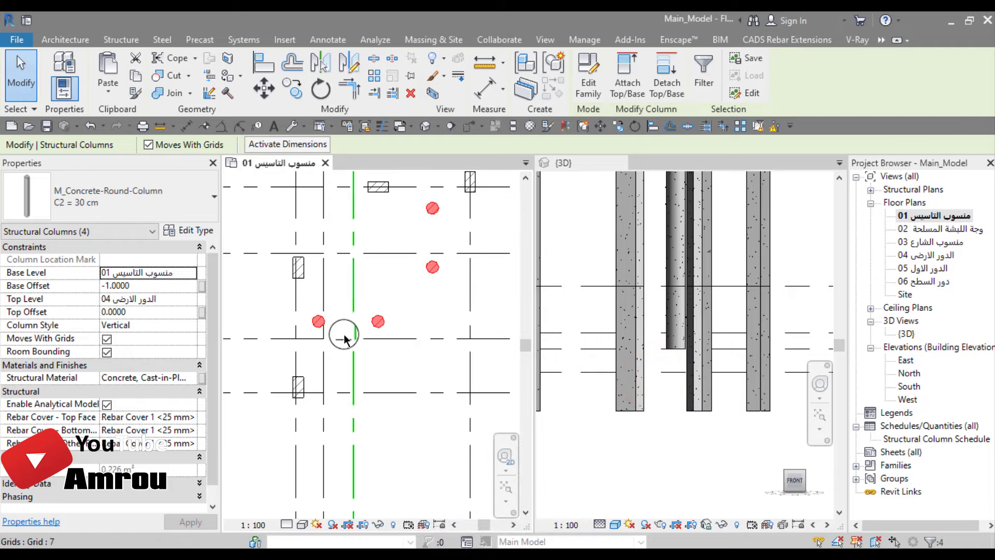
- Set the round columns' base level to 04 and top level to 02
{"action": "left_click", "coordinate": [181, 277]}
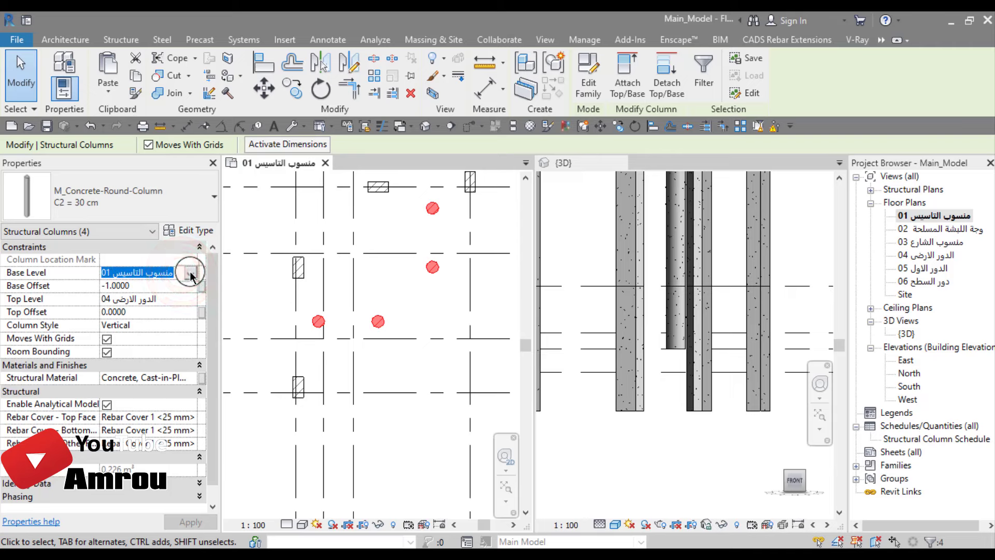
{"action": "left_click", "coordinate": [191, 274]}
{"action": "left_click", "coordinate": [152, 311]}
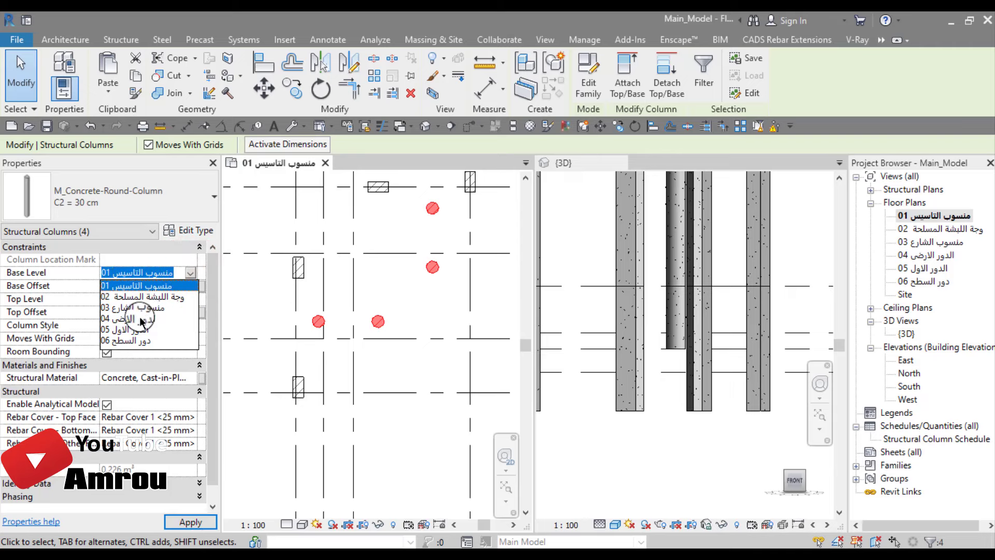
{"action": "left_click", "coordinate": [139, 323]}
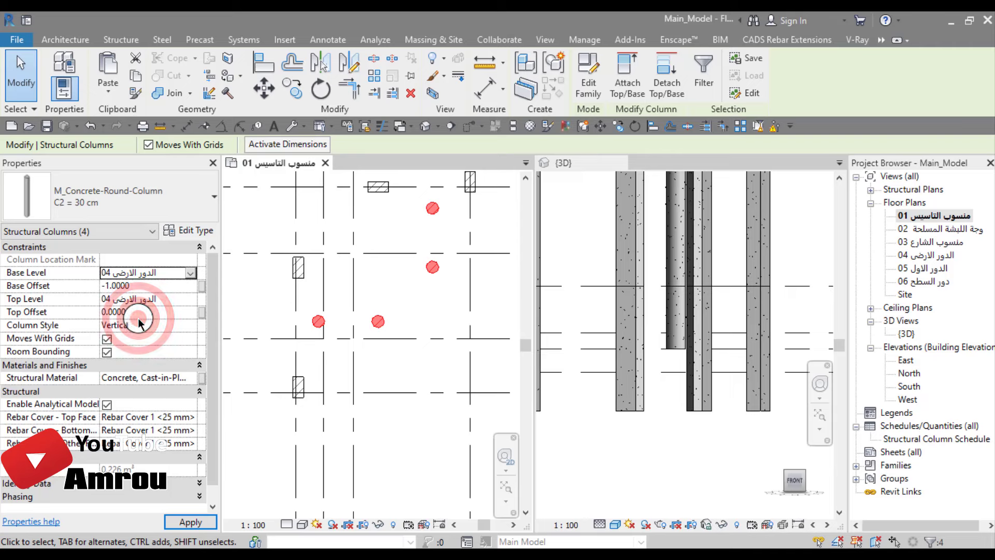
{"action": "left_click", "coordinate": [190, 302]}
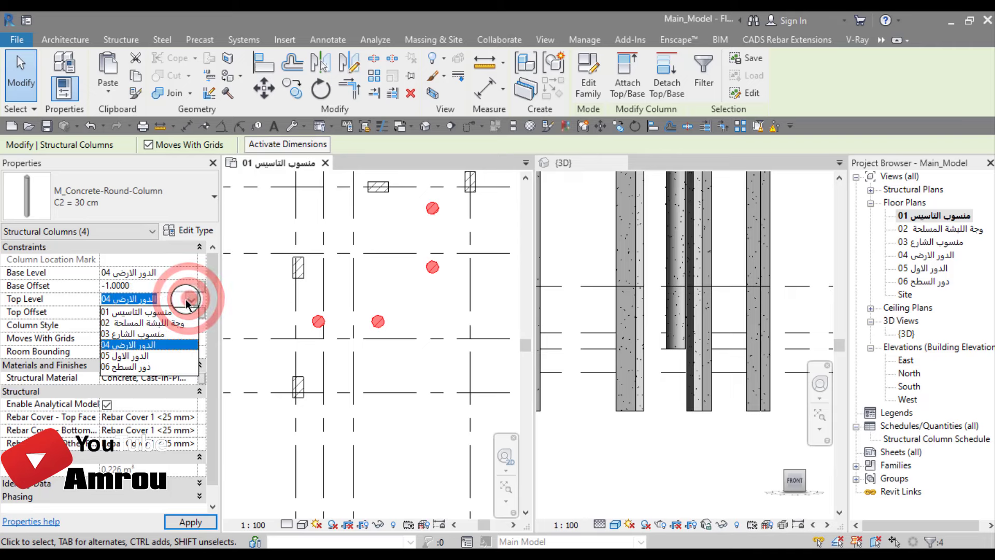
{"action": "left_click", "coordinate": [151, 324]}
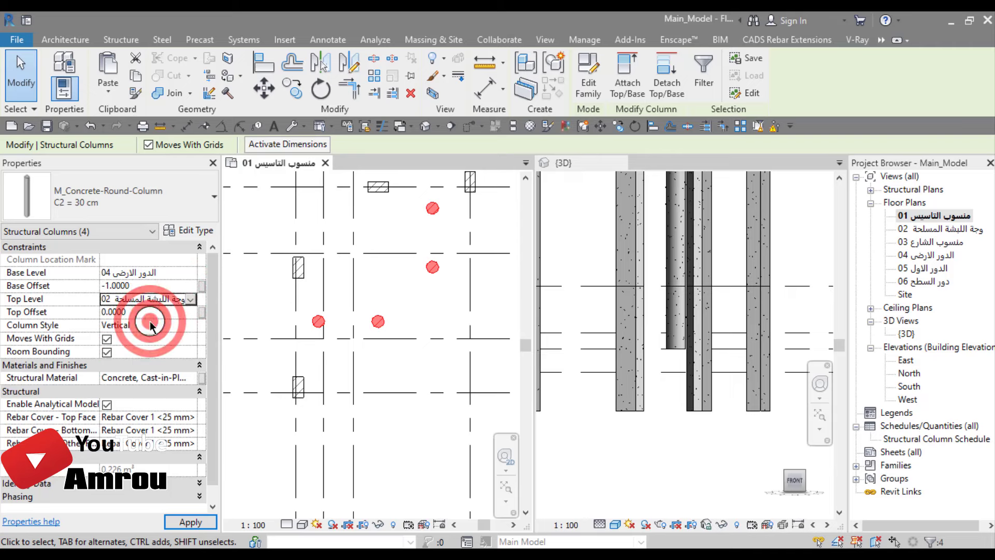
- Set the round columns' base offset to 0
{"action": "left_click", "coordinate": [147, 286]}
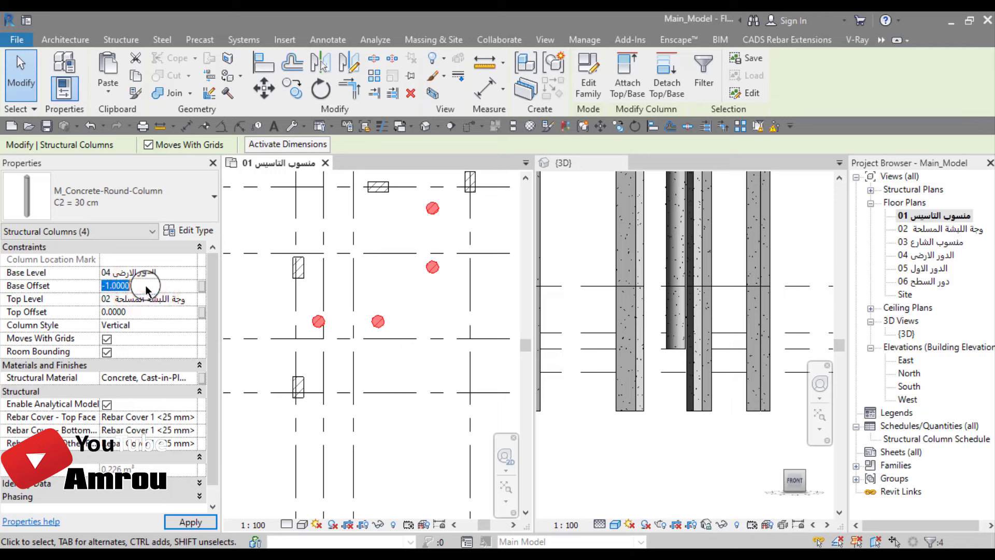
{"action": "left_click", "coordinate": [107, 289]}
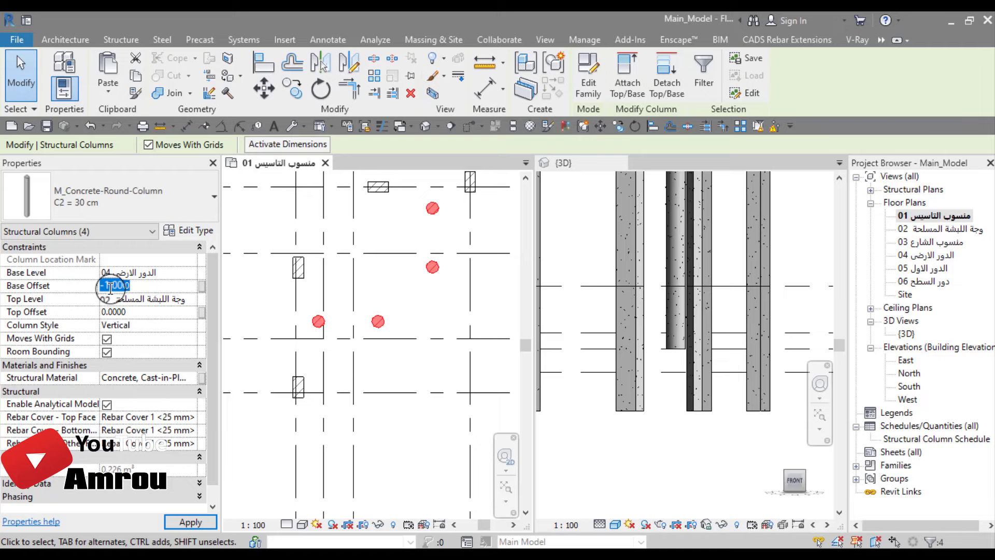
{"action": "left_click", "coordinate": [658, 310]}
{"action": "left_click", "coordinate": [651, 334]}
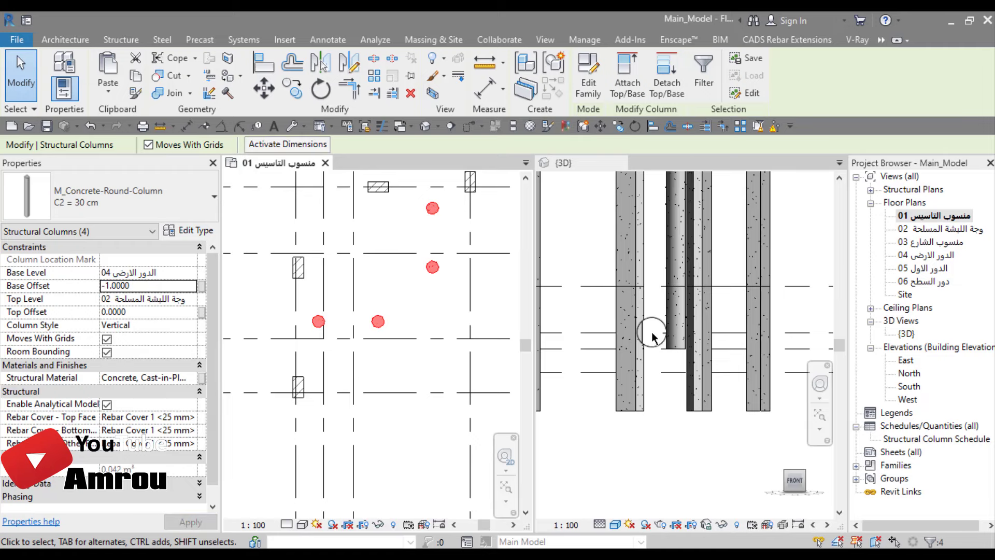
{"action": "left_click", "coordinate": [156, 285]}
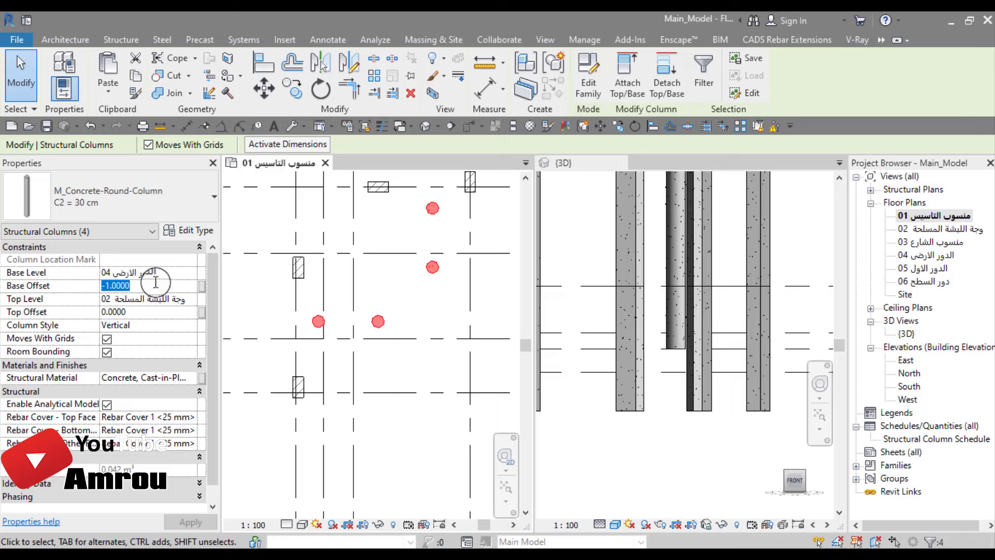
{"action": "type", "text": "0"}
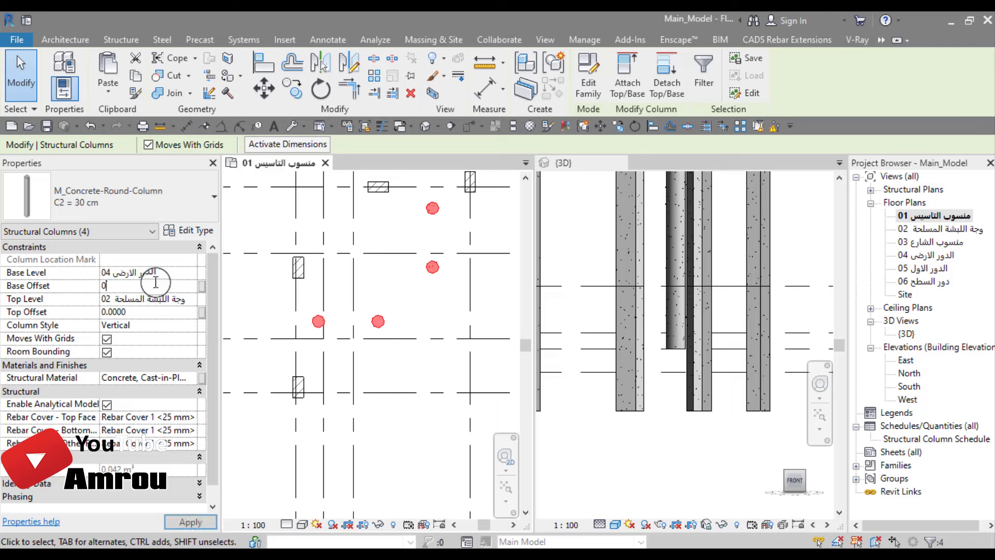
{"action": "left_click", "coordinate": [411, 369]}
- Check the updated columns in the 3D view, then return to the floor plan
{"action": "scroll", "coordinate": [410, 369], "scroll_direction": "down", "scroll_amount": 3}
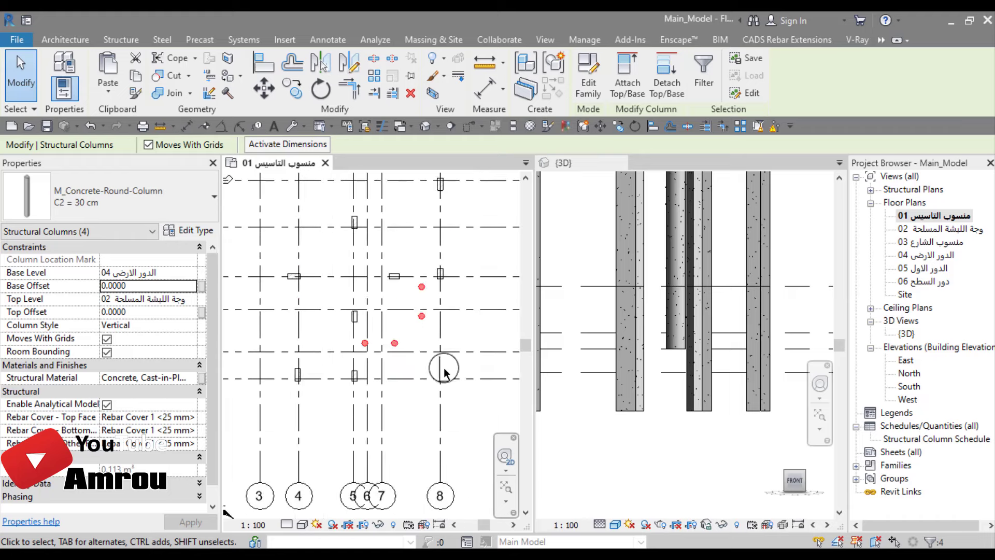
{"action": "left_click", "coordinate": [675, 456]}
{"action": "scroll", "coordinate": [675, 456], "scroll_direction": "up", "scroll_amount": 2}
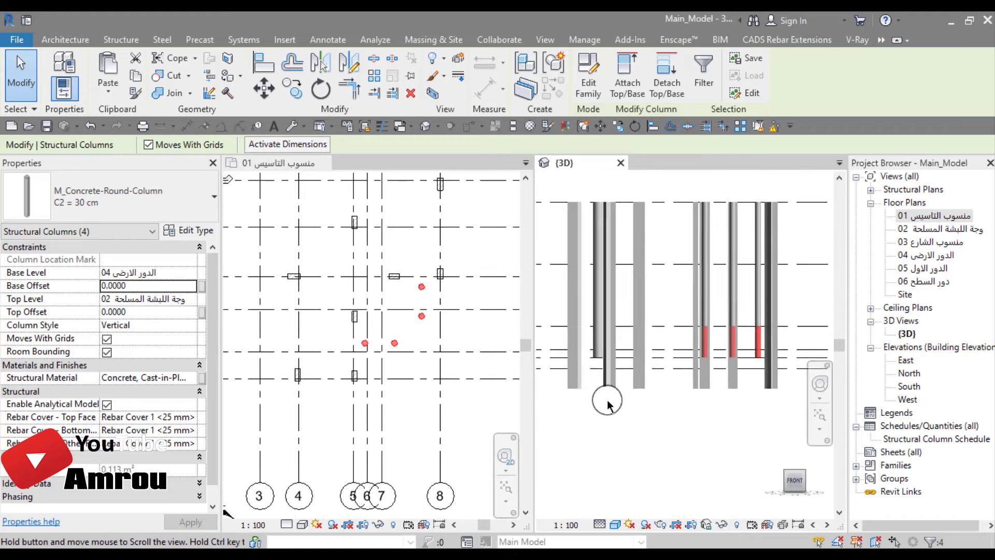
{"action": "scroll", "coordinate": [701, 362], "scroll_direction": "up", "scroll_amount": 3}
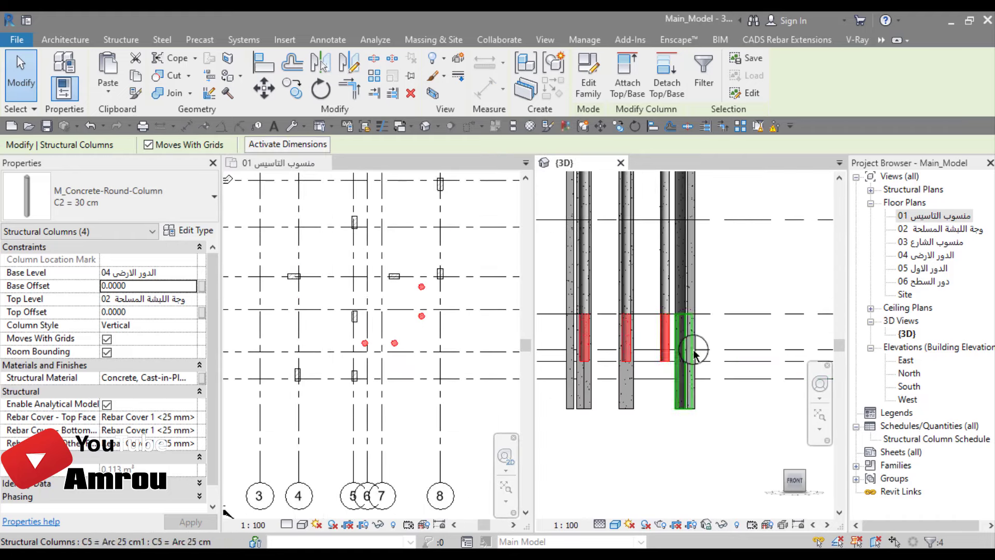
{"action": "scroll", "coordinate": [679, 383], "scroll_direction": "down", "scroll_amount": 3}
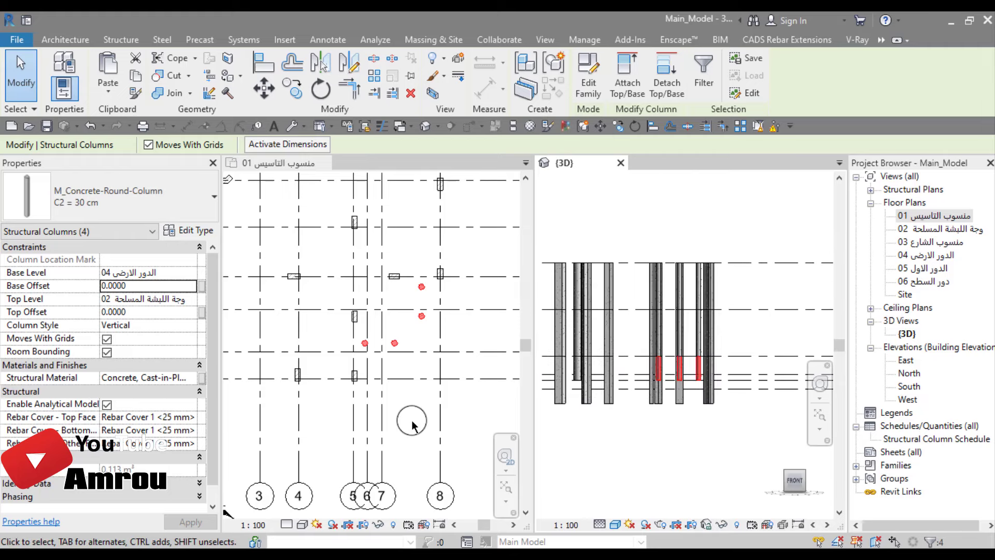
{"action": "left_click", "coordinate": [408, 418]}
{"action": "left_click", "coordinate": [702, 423]}
{"action": "left_click", "coordinate": [641, 430]}
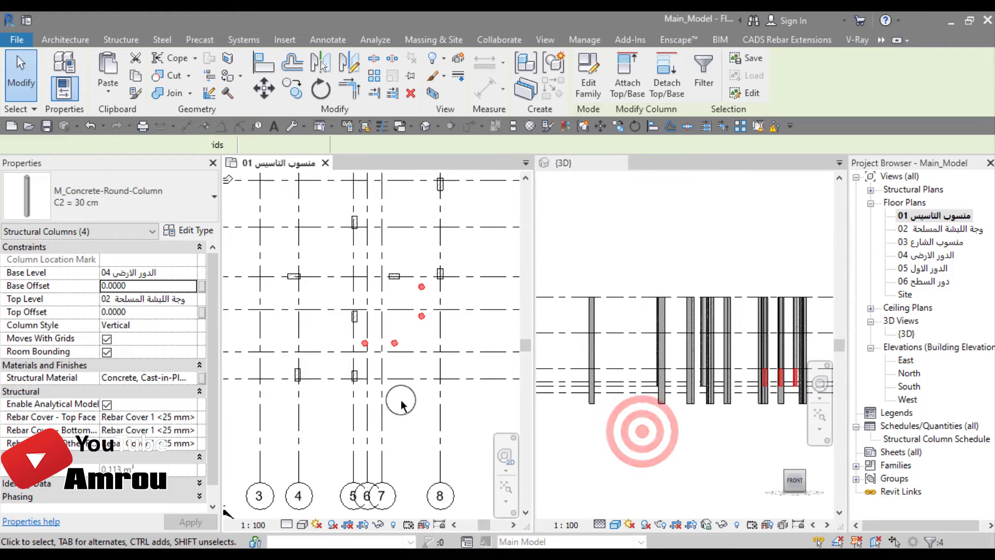
{"action": "scroll", "coordinate": [328, 337], "scroll_direction": "up", "scroll_amount": 2}
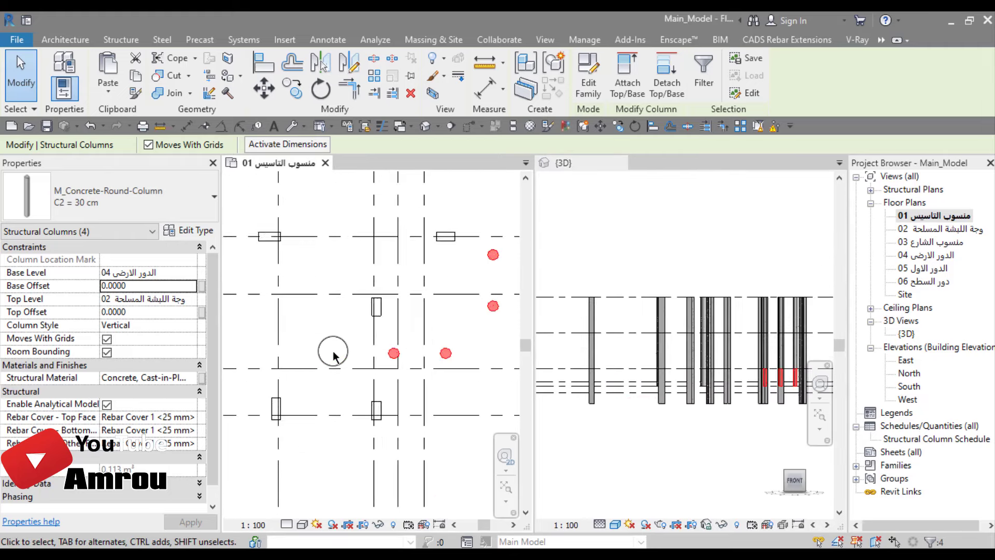
- Select all nine visible C3 50 x 25 cm rectangular columns
{"action": "left_click", "coordinate": [382, 409]}
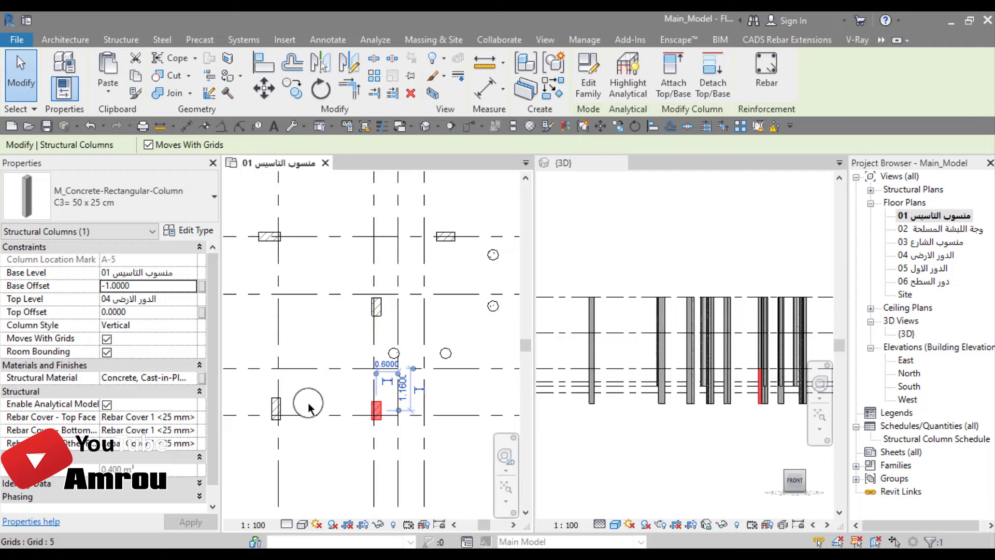
{"action": "left_click", "coordinate": [40, 208]}
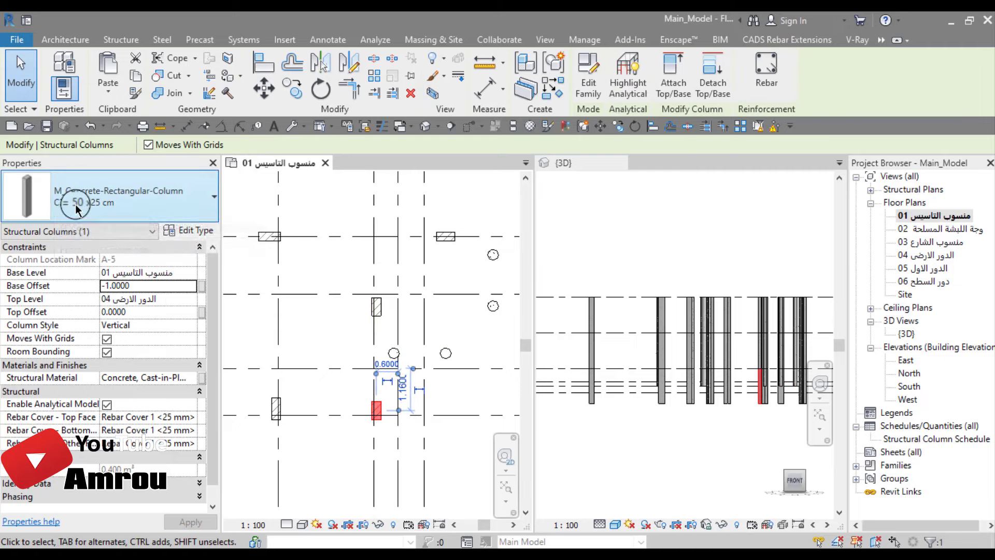
{"action": "right_click", "coordinate": [358, 412]}
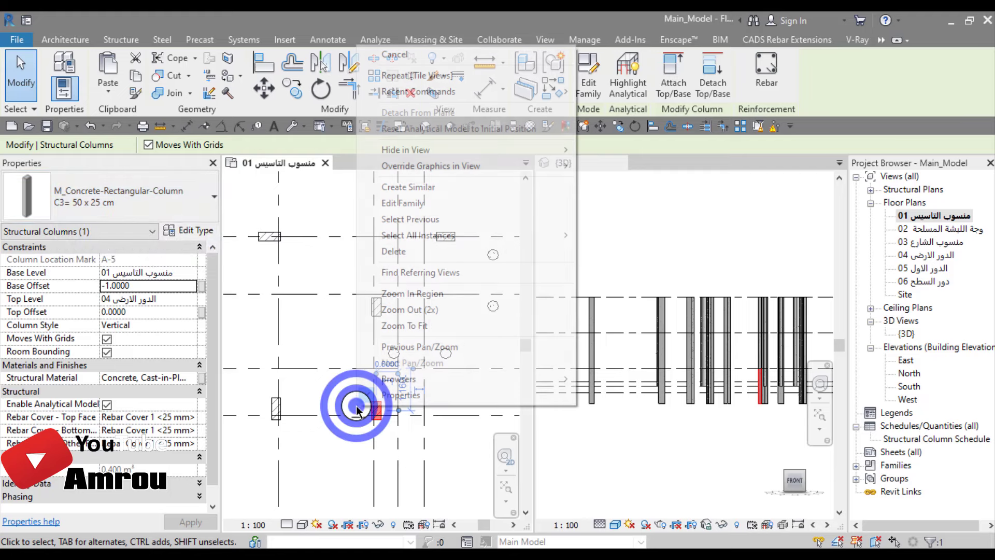
{"action": "mouse_move", "coordinate": [417, 235]}
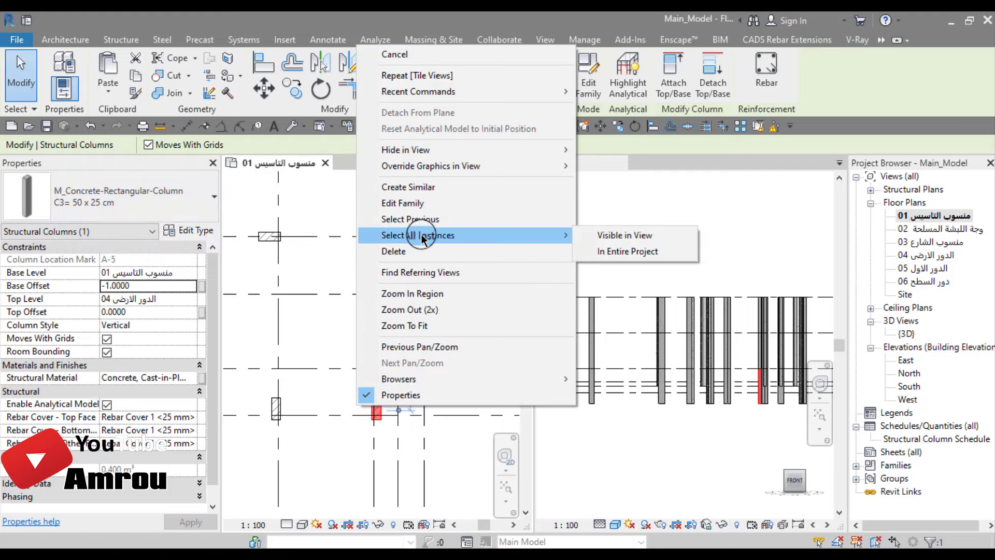
{"action": "left_click", "coordinate": [639, 238]}
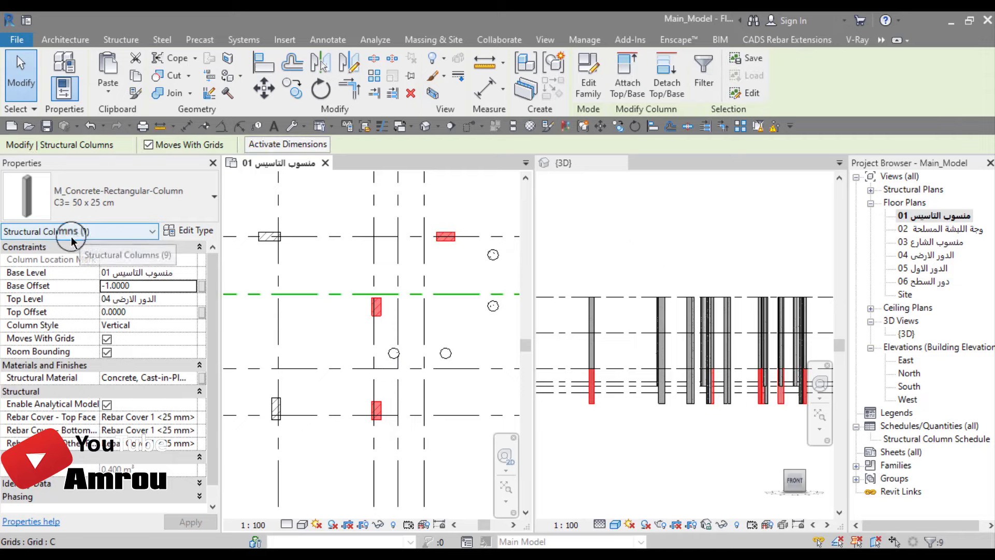
{"action": "scroll", "coordinate": [357, 321], "scroll_direction": "down", "scroll_amount": 2}
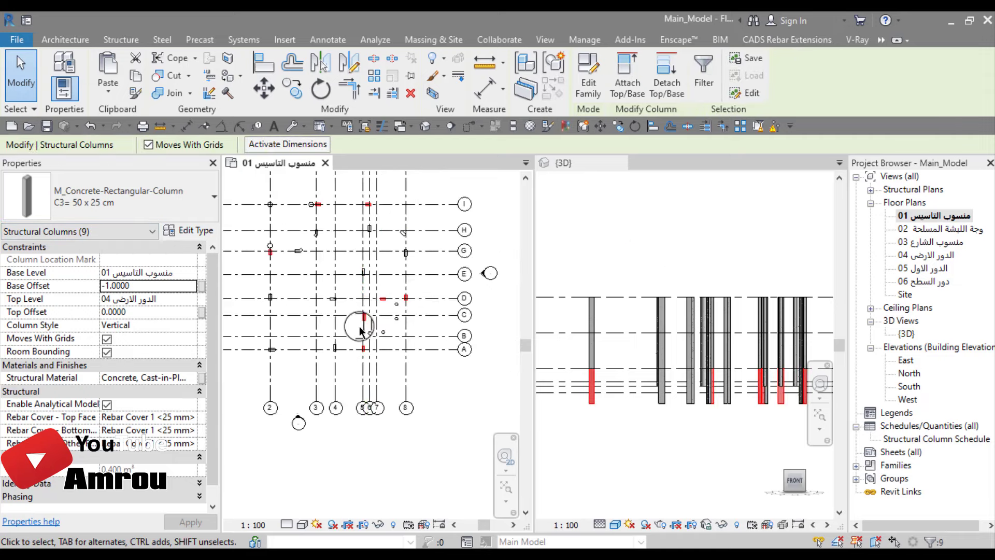
{"action": "middle_click_drag", "start_coordinate": [361, 330], "coordinate": [388, 363]}
{"action": "scroll", "coordinate": [362, 347], "scroll_direction": "down", "scroll_amount": 2}
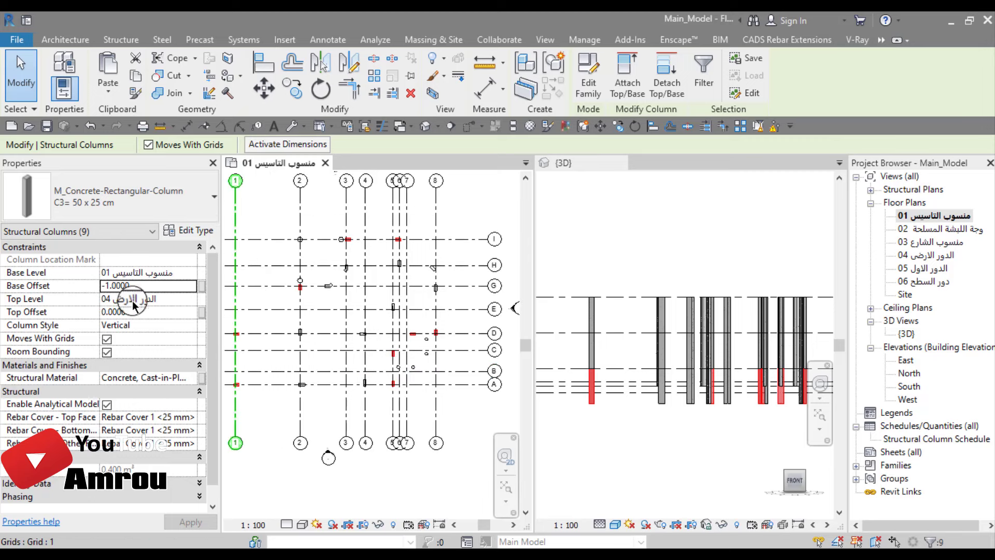
- Give the C3 columns base level 04, top level 02 and base offset 0
{"action": "left_click", "coordinate": [186, 275]}
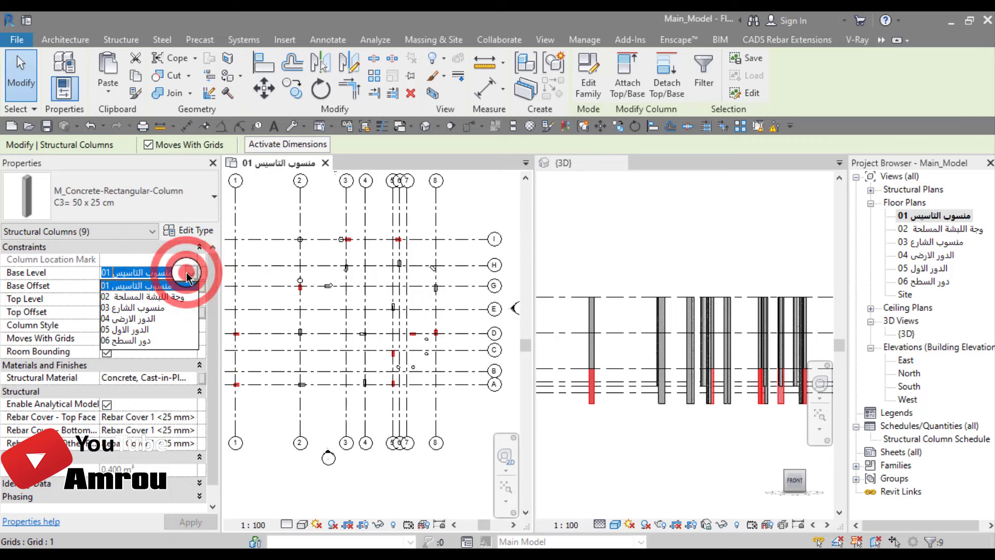
{"action": "left_click", "coordinate": [137, 322]}
{"action": "left_click", "coordinate": [167, 301]}
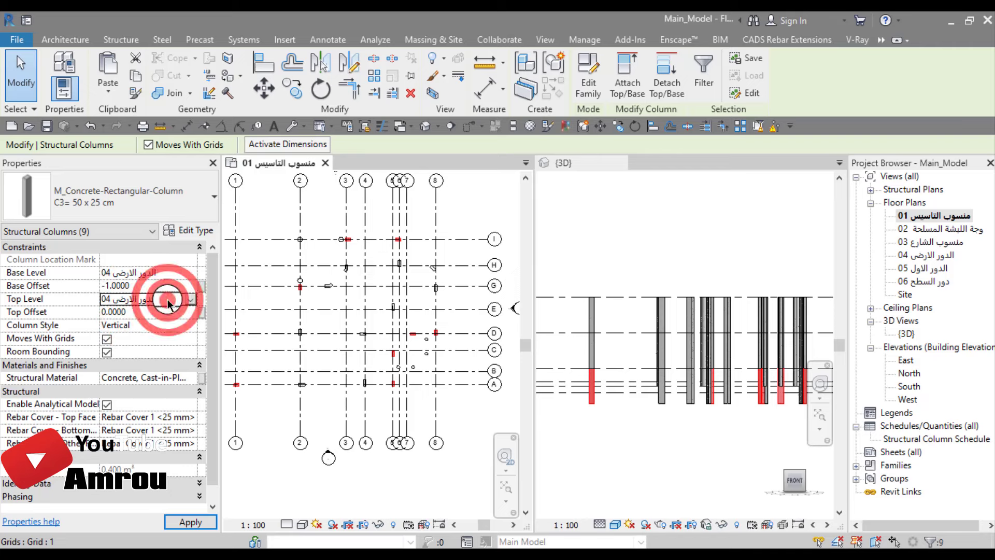
{"action": "left_click", "coordinate": [191, 299]}
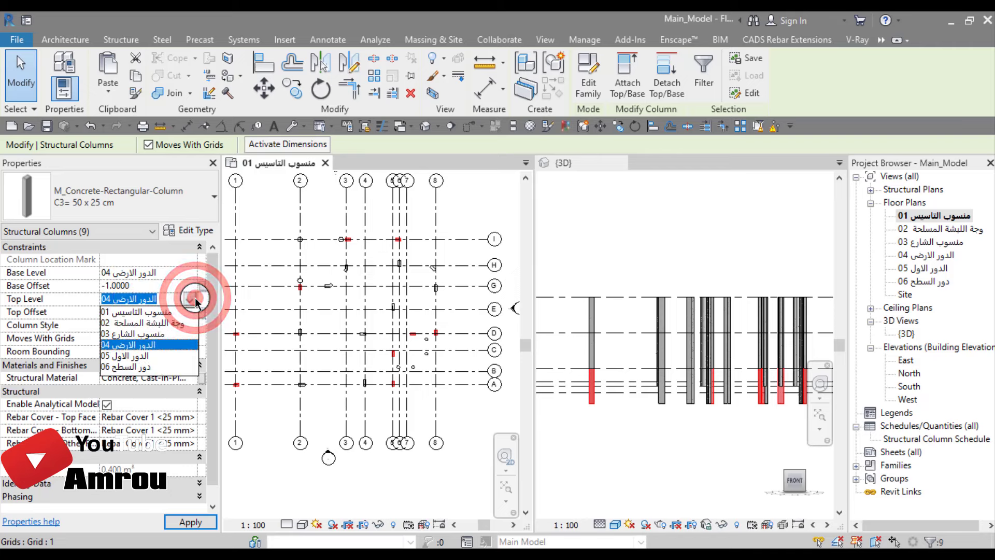
{"action": "left_click", "coordinate": [160, 323]}
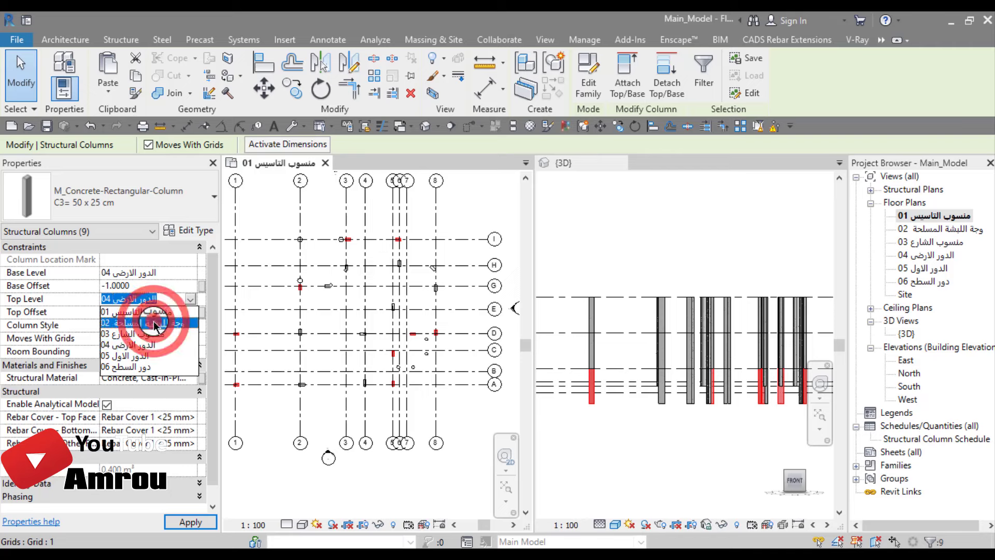
{"action": "left_click", "coordinate": [147, 286]}
{"action": "type", "text": "0"}
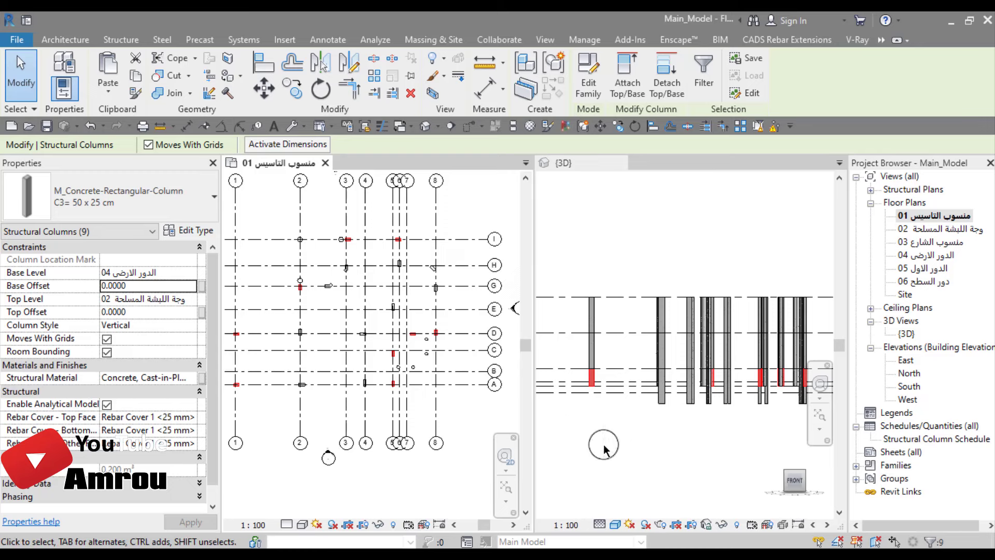
- Select all seven visible C4 60 x 25 cm rectangular columns
{"action": "scroll", "coordinate": [407, 328], "scroll_direction": "up", "scroll_amount": 2}
{"action": "scroll", "coordinate": [440, 349], "scroll_direction": "up", "scroll_amount": 2}
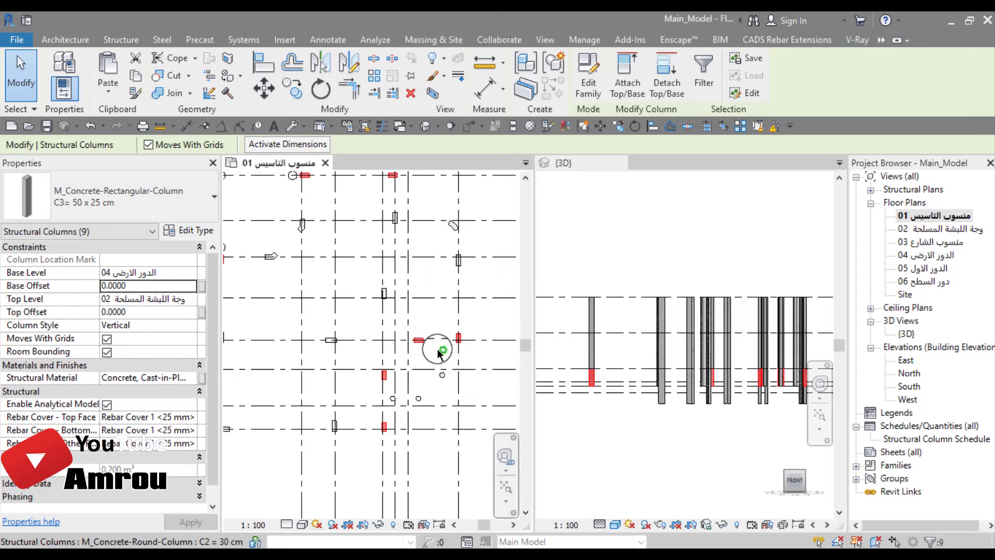
{"action": "scroll", "coordinate": [438, 353], "scroll_direction": "up", "scroll_amount": 1}
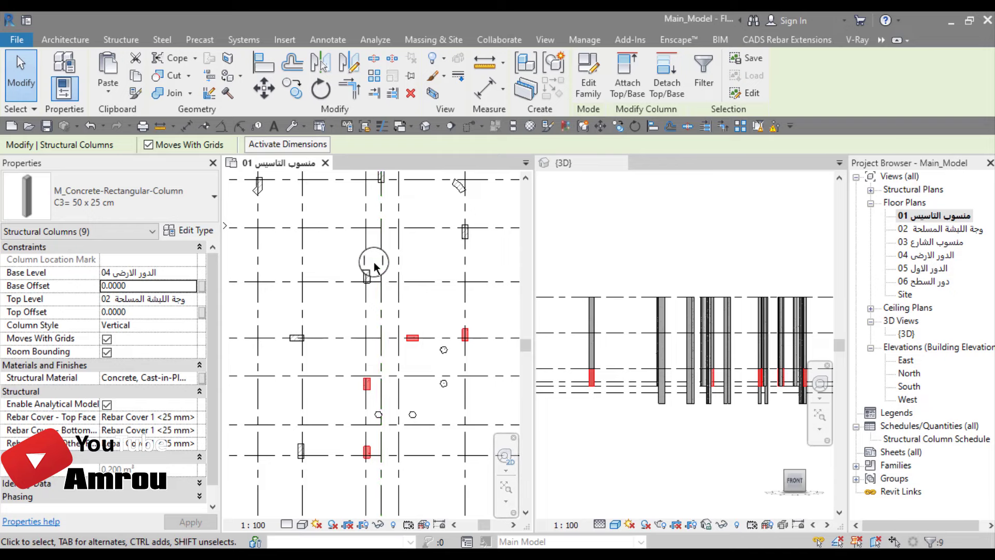
{"action": "scroll", "coordinate": [370, 254], "scroll_direction": "up", "scroll_amount": 2}
{"action": "left_click", "coordinate": [361, 280]}
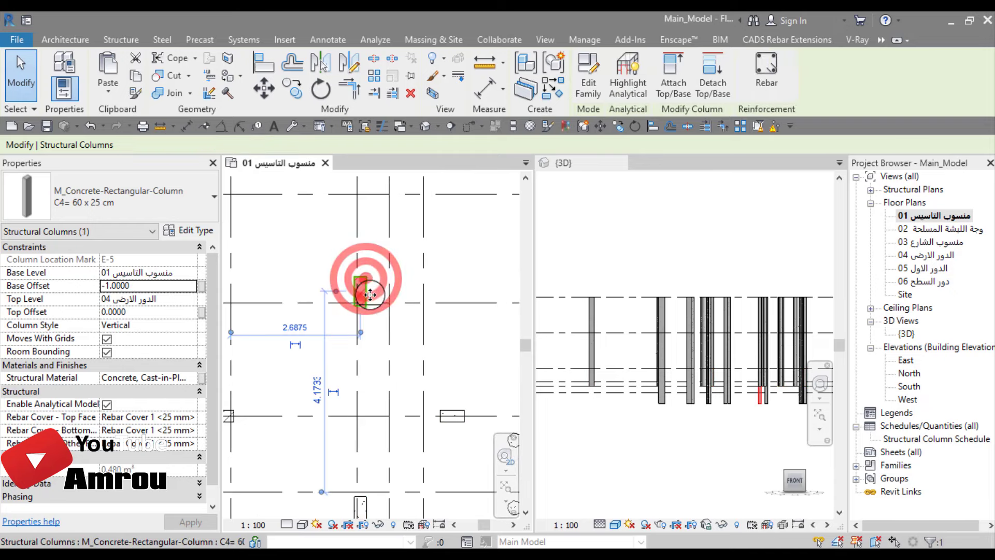
{"action": "scroll", "coordinate": [348, 311], "scroll_direction": "down", "scroll_amount": 1}
{"action": "scroll", "coordinate": [341, 293], "scroll_direction": "down", "scroll_amount": 2}
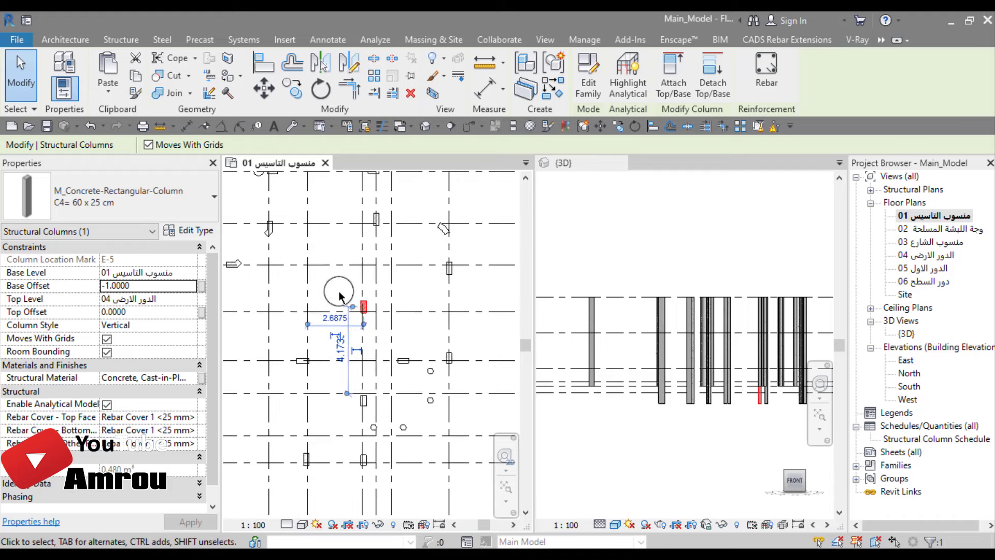
{"action": "right_click", "coordinate": [338, 284]}
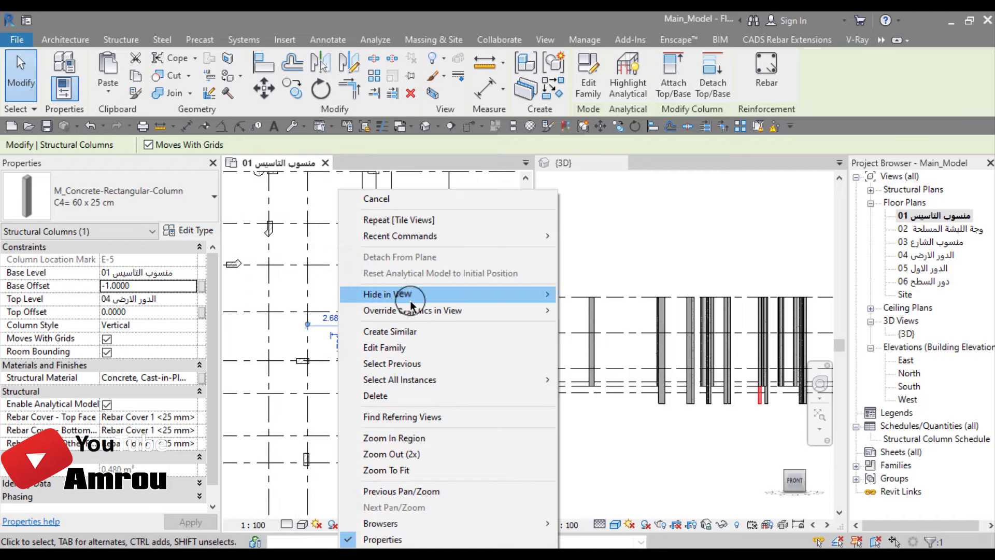
{"action": "mouse_move", "coordinate": [399, 379]}
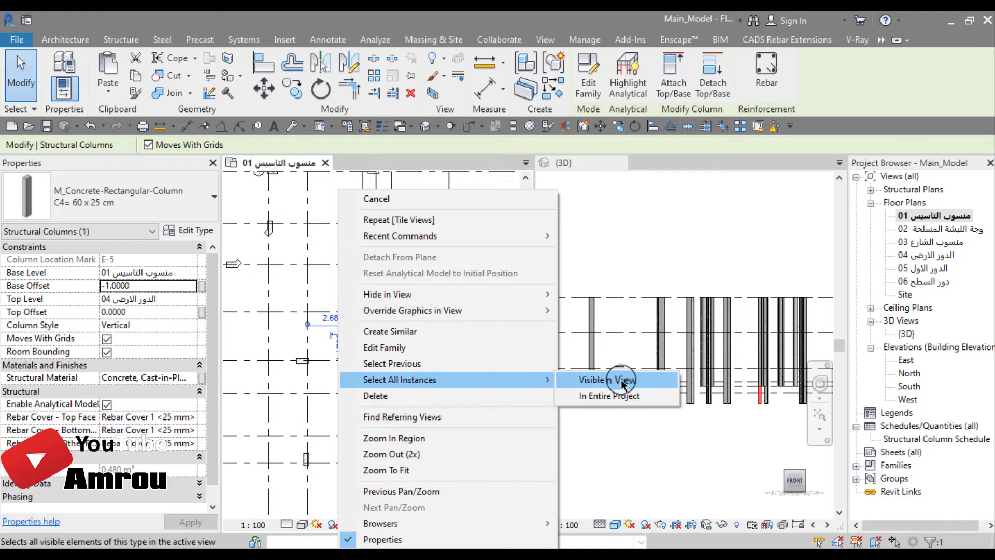
{"action": "left_click", "coordinate": [619, 379]}
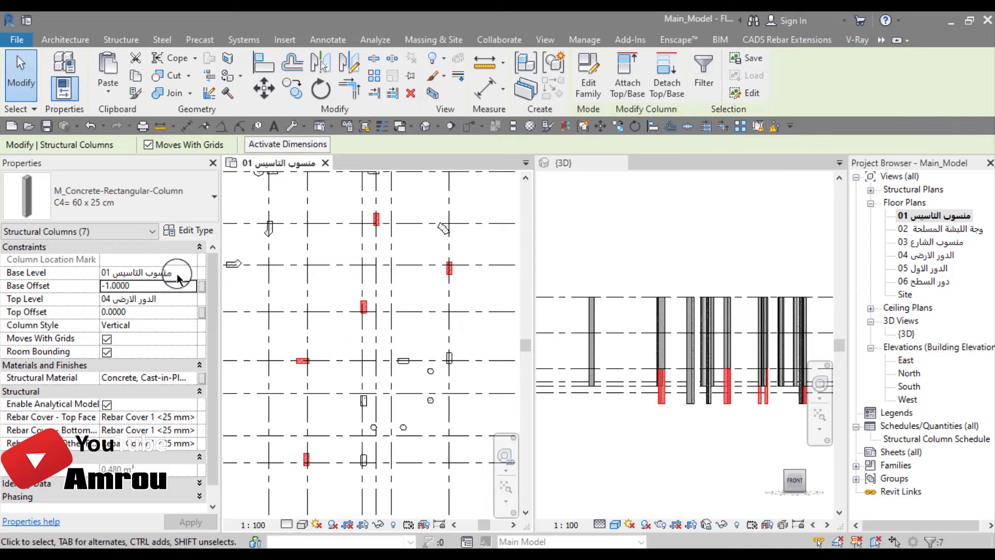
- Give the C4 columns base level 04, top level 02 and base offset 0
{"action": "left_click", "coordinate": [155, 272]}
{"action": "left_click", "coordinate": [192, 273]}
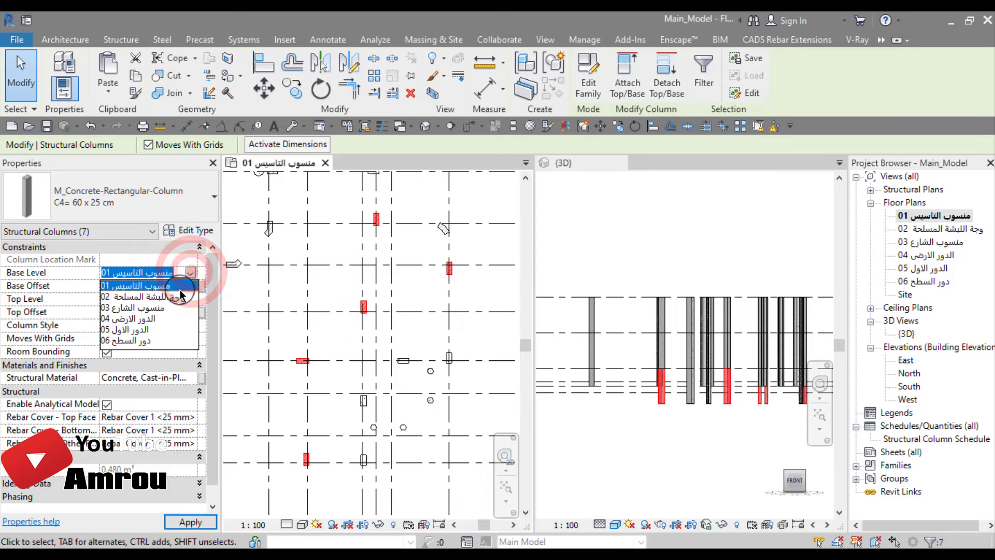
{"action": "left_click", "coordinate": [146, 319]}
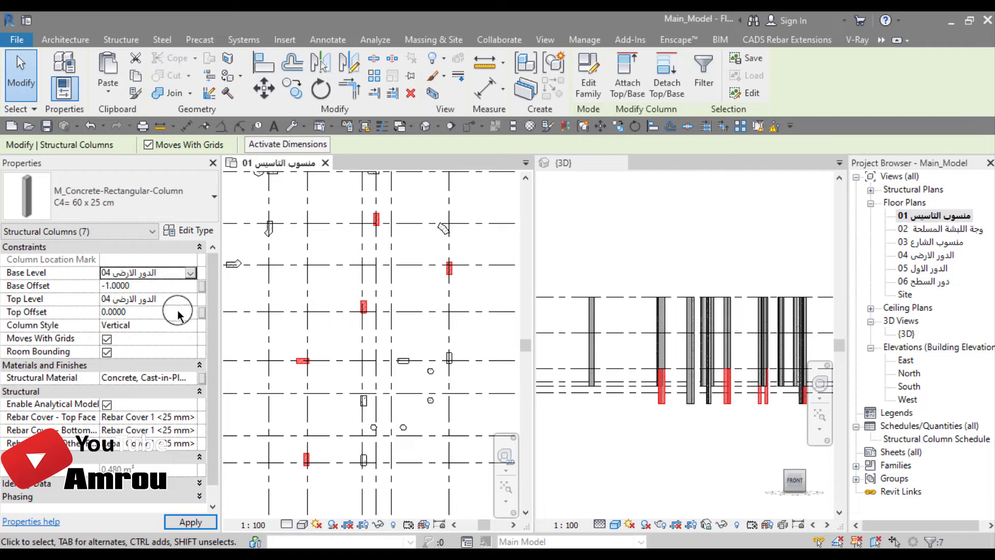
{"action": "left_click", "coordinate": [192, 301]}
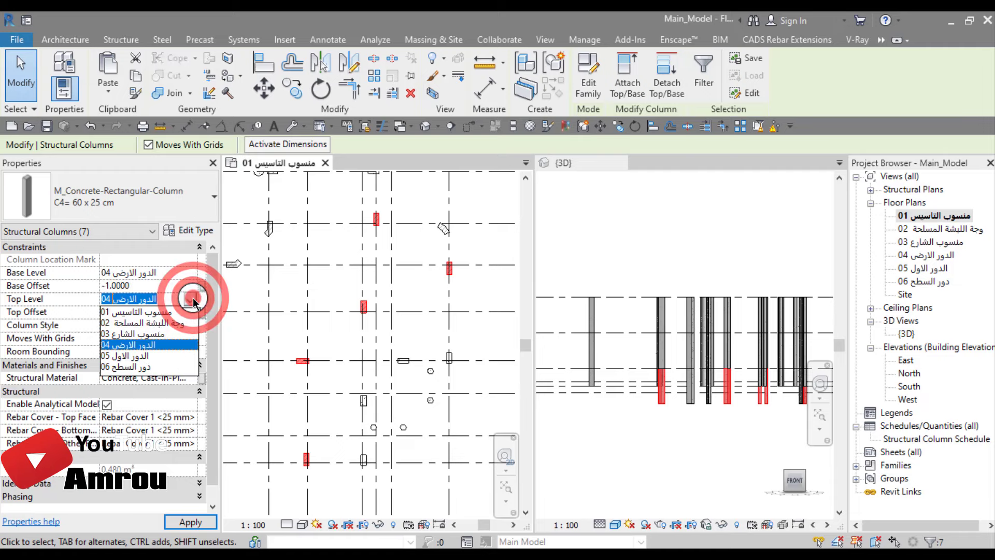
{"action": "left_click", "coordinate": [162, 324]}
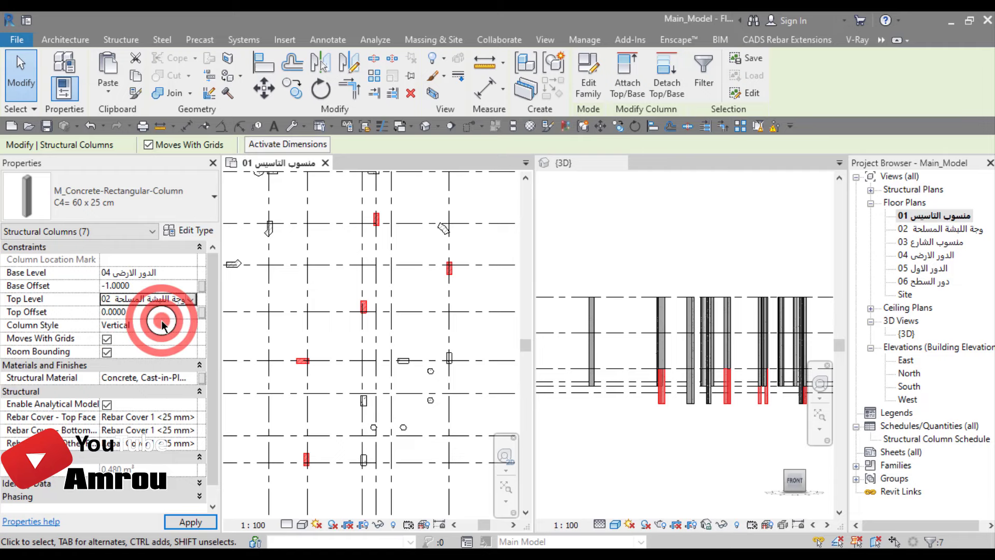
{"action": "left_click", "coordinate": [141, 287]}
{"action": "type", "text": "0"}
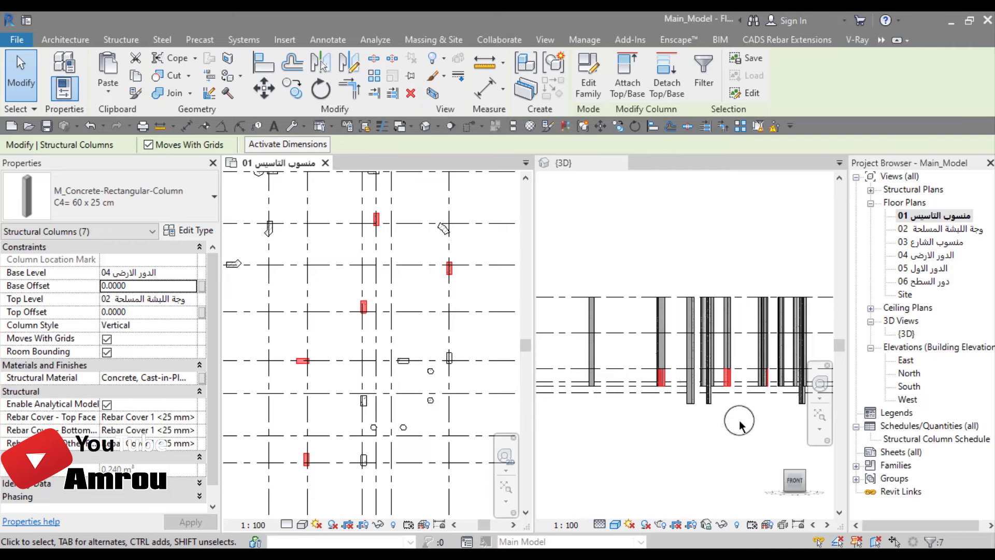
{"action": "left_click", "coordinate": [646, 424]}
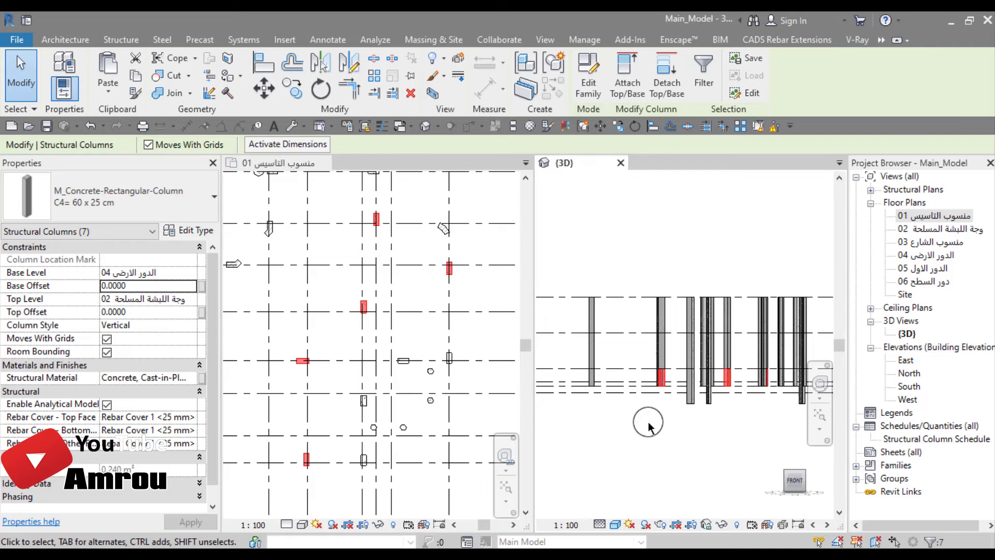
{"action": "left_click", "coordinate": [696, 437]}
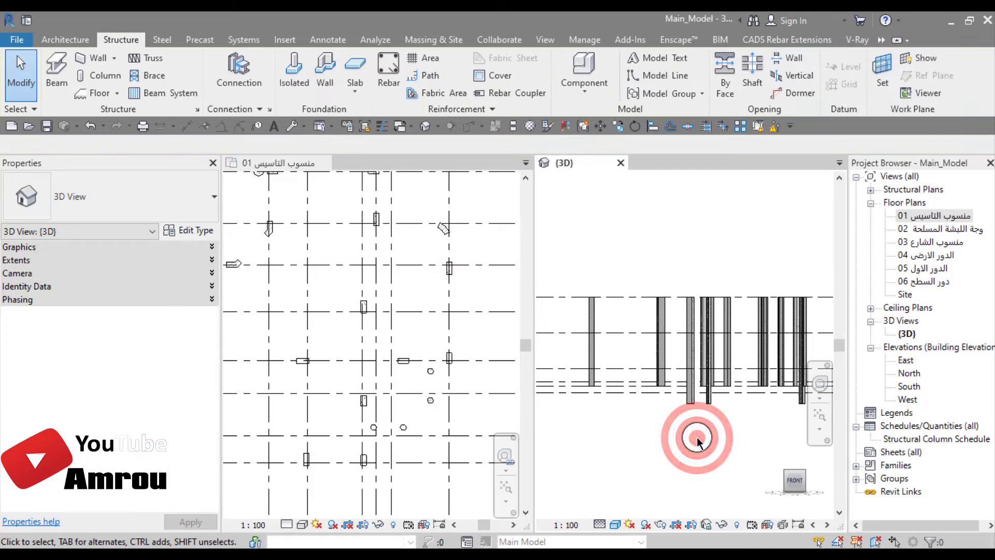
{"action": "left_click", "coordinate": [348, 327]}
{"action": "left_click", "coordinate": [325, 296]}
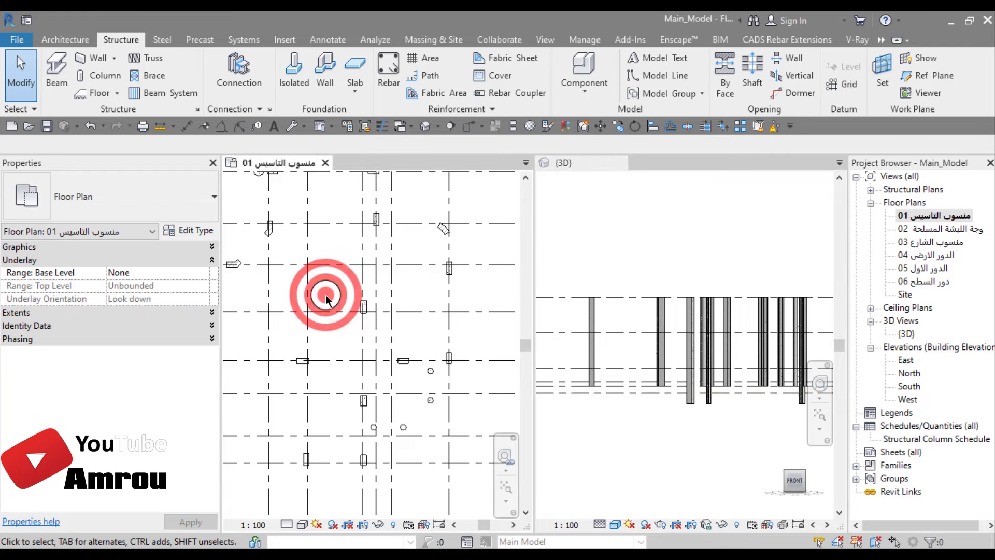
{"action": "middle_click_drag", "start_coordinate": [325, 297], "coordinate": [341, 310]}
{"action": "scroll", "coordinate": [293, 287], "scroll_direction": "up", "scroll_amount": 2}
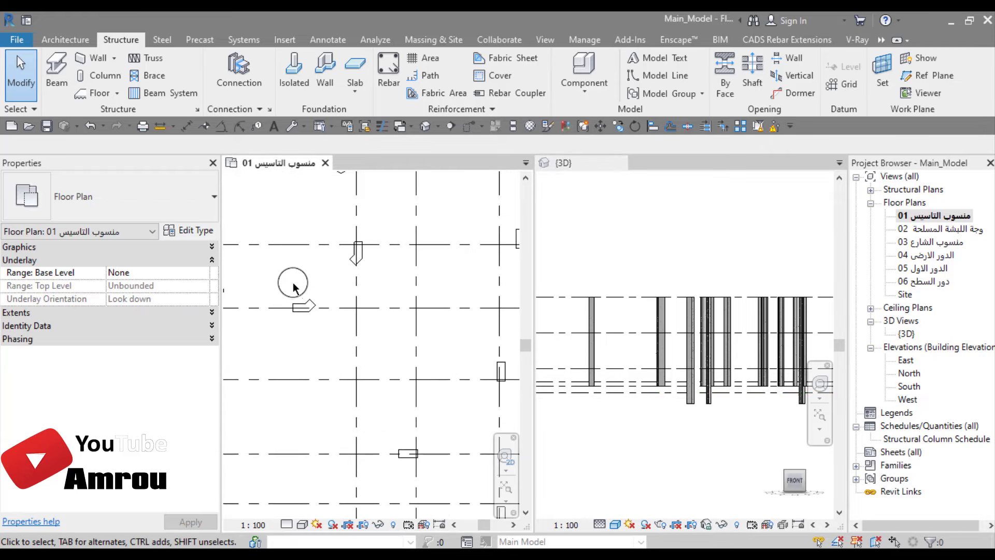
{"action": "left_click", "coordinate": [306, 302]}
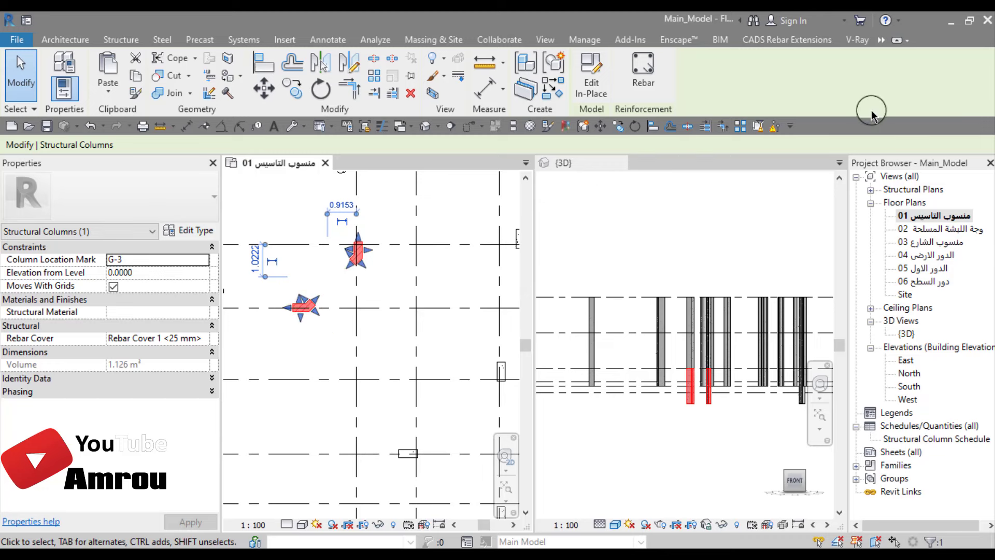
{"action": "left_click", "coordinate": [879, 49]}
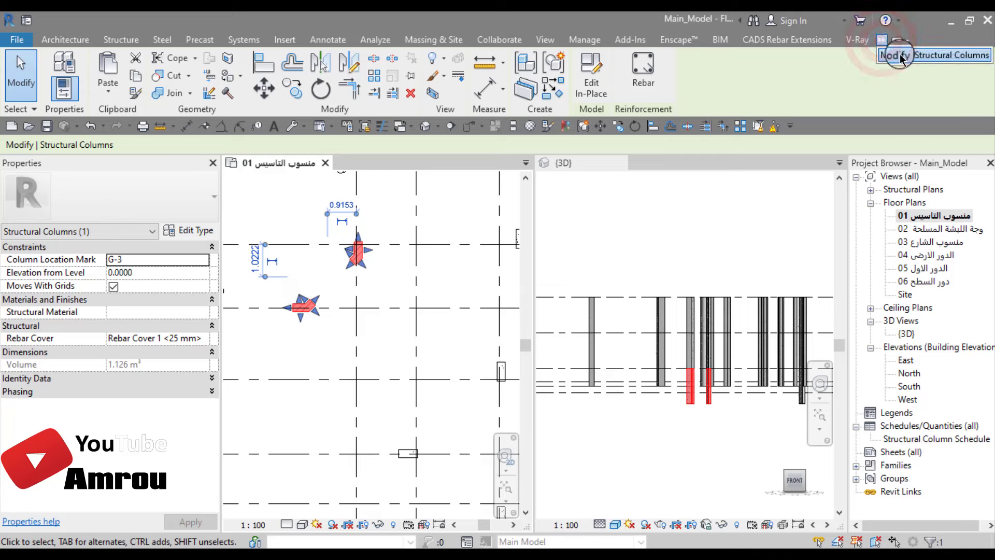
{"action": "left_click", "coordinate": [900, 54]}
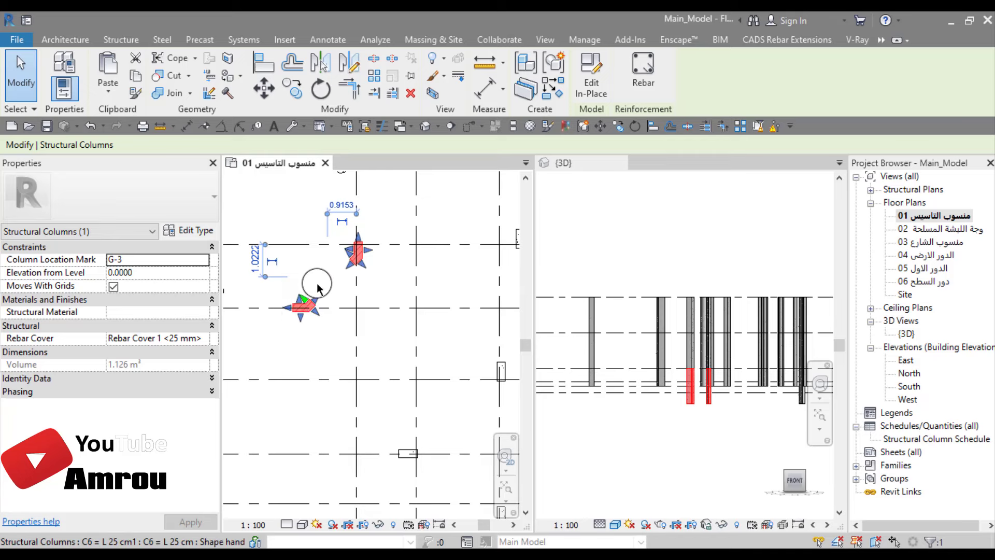
{"action": "scroll", "coordinate": [319, 288], "scroll_direction": "up", "scroll_amount": 3}
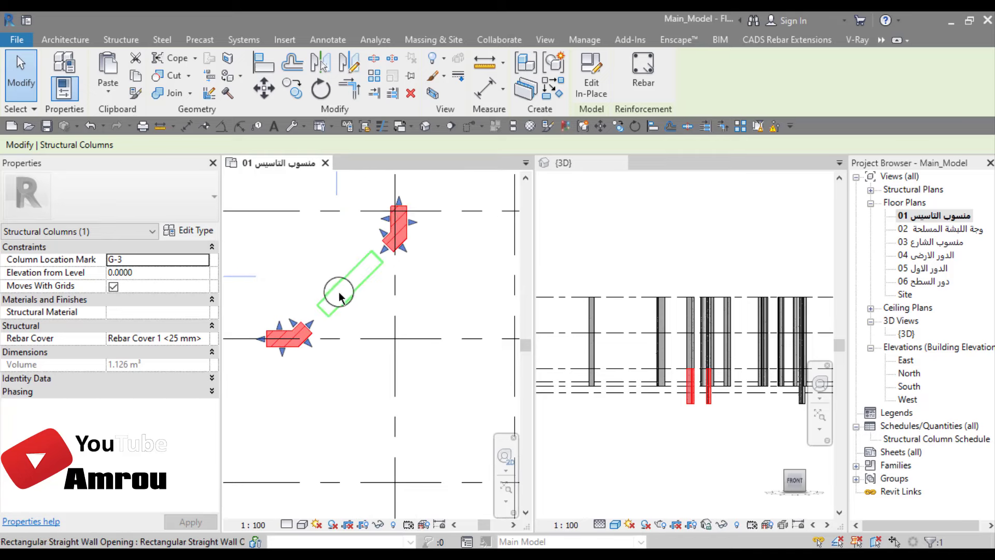
{"action": "scroll", "coordinate": [298, 334], "scroll_direction": "down", "scroll_amount": 2}
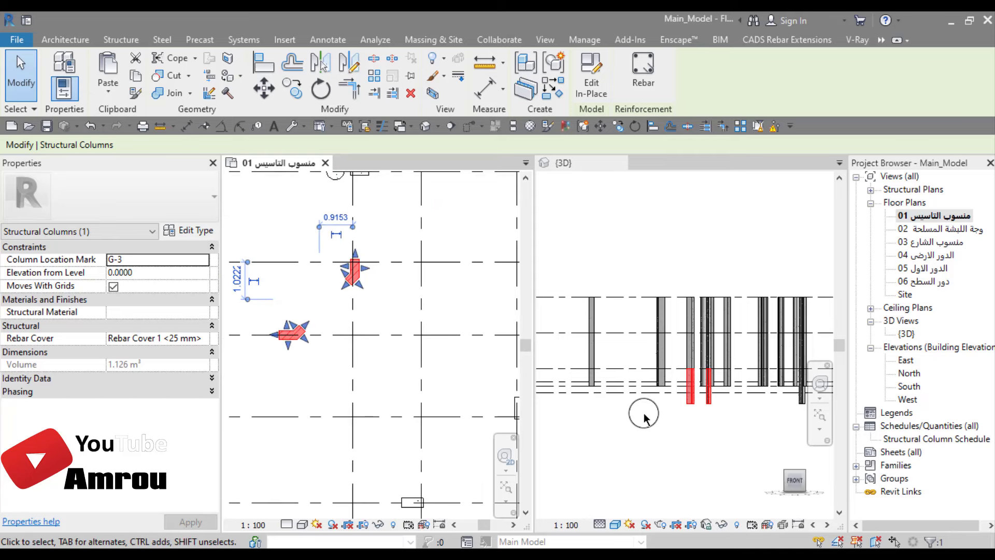
- Leave only the {3D} view open, zoomed to the whole column model from the front
{"action": "left_click", "coordinate": [264, 62]}
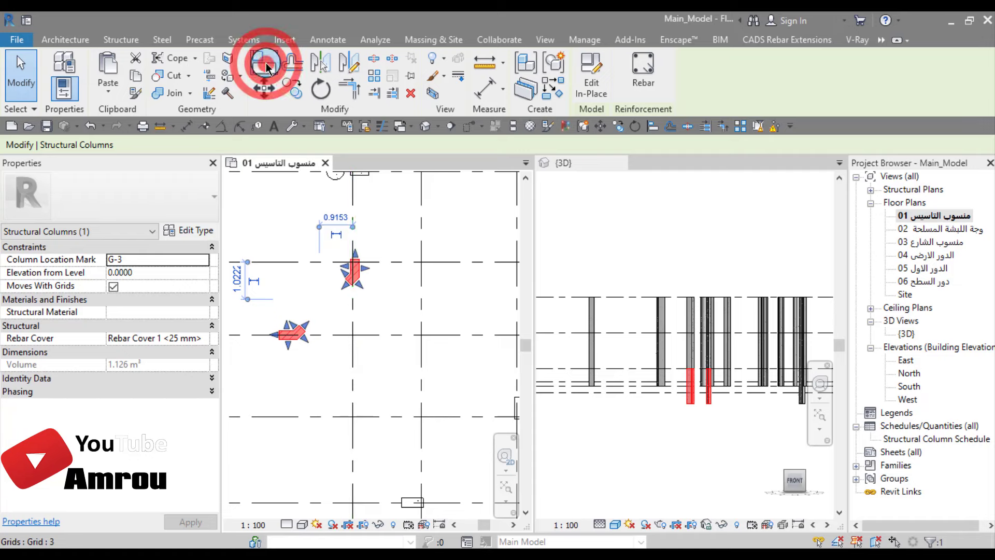
{"action": "scroll", "coordinate": [710, 404], "scroll_direction": "up", "scroll_amount": 3}
{"action": "scroll", "coordinate": [714, 420], "scroll_direction": "up", "scroll_amount": 2}
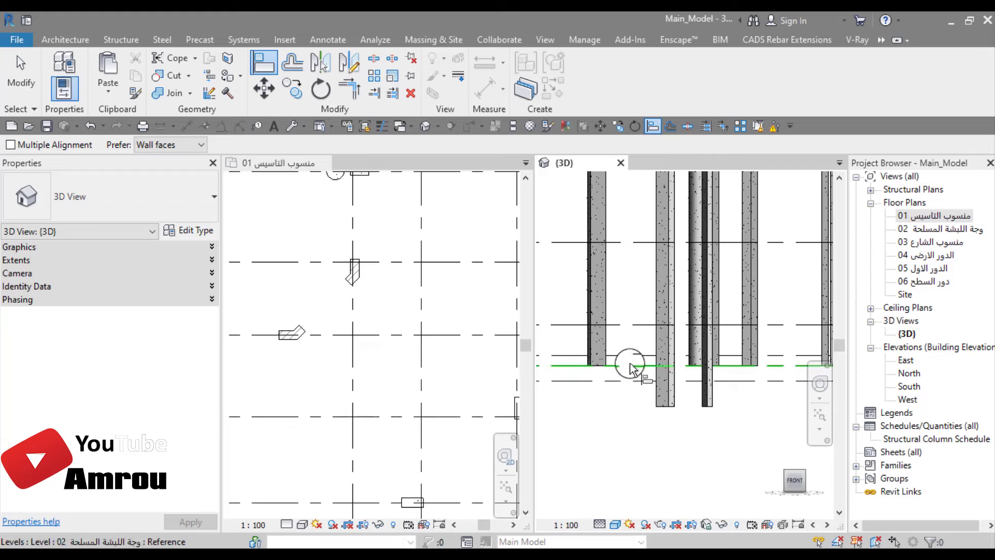
{"action": "scroll", "coordinate": [628, 369], "scroll_direction": "up", "scroll_amount": 1}
{"action": "scroll", "coordinate": [619, 367], "scroll_direction": "up", "scroll_amount": 1}
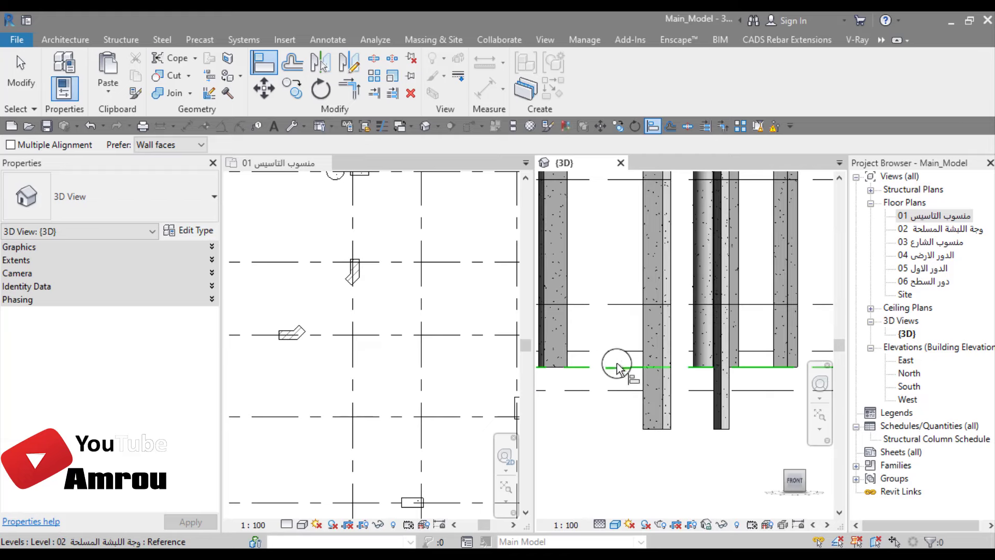
{"action": "mouse_move", "coordinate": [698, 459]}
{"action": "middle_mouse_down", "text": "shift"}
{"action": "mouse_move", "coordinate": [651, 464]}
{"action": "mouse_move", "coordinate": [647, 450]}
{"action": "mouse_move", "coordinate": [664, 456]}
{"action": "middle_mouse_up", "text": "shift"}
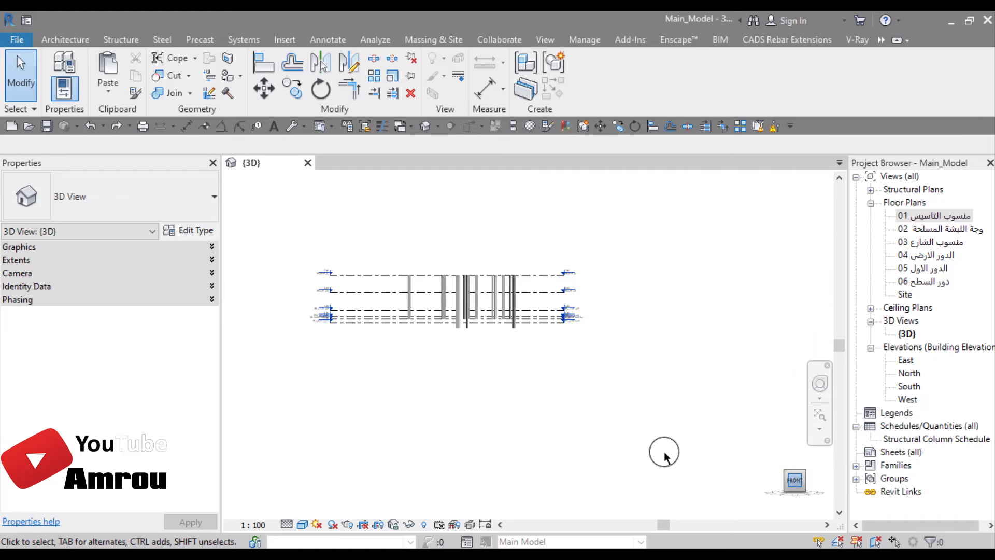
- Frame all columns in the 3D view and select the column reaching below the others
{"action": "middle_click_drag", "start_coordinate": [493, 327], "coordinate": [507, 324]}
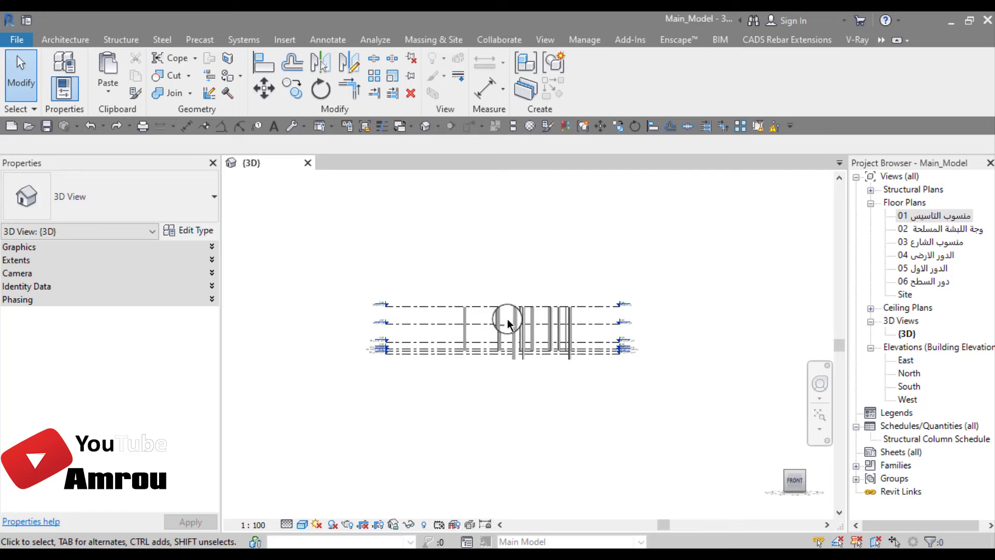
{"action": "scroll", "coordinate": [568, 362], "scroll_direction": "up", "scroll_amount": 3}
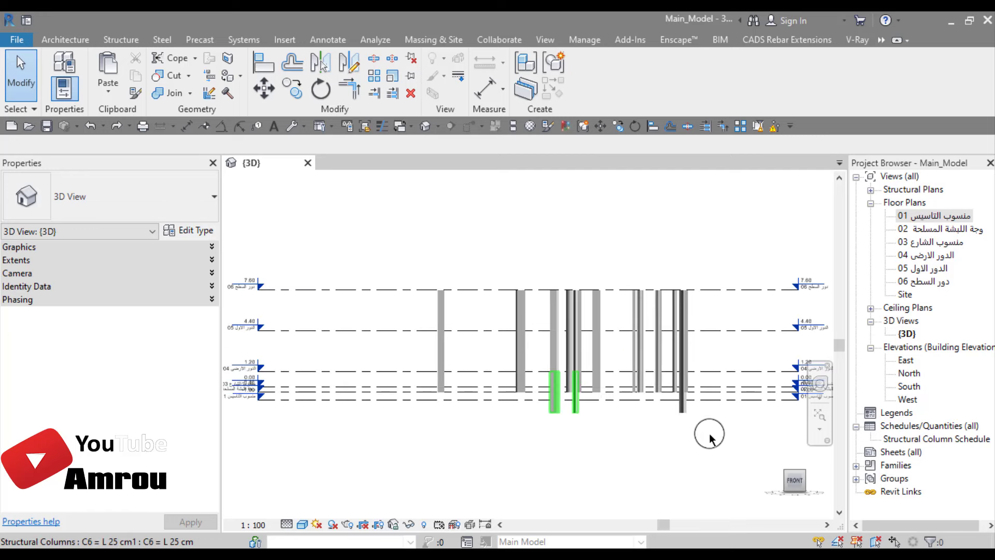
{"action": "scroll", "coordinate": [707, 433], "scroll_direction": "up", "scroll_amount": 2}
{"action": "scroll", "coordinate": [706, 430], "scroll_direction": "up", "scroll_amount": 1}
{"action": "scroll", "coordinate": [674, 415], "scroll_direction": "up", "scroll_amount": 2}
{"action": "scroll", "coordinate": [657, 407], "scroll_direction": "down", "scroll_amount": 1}
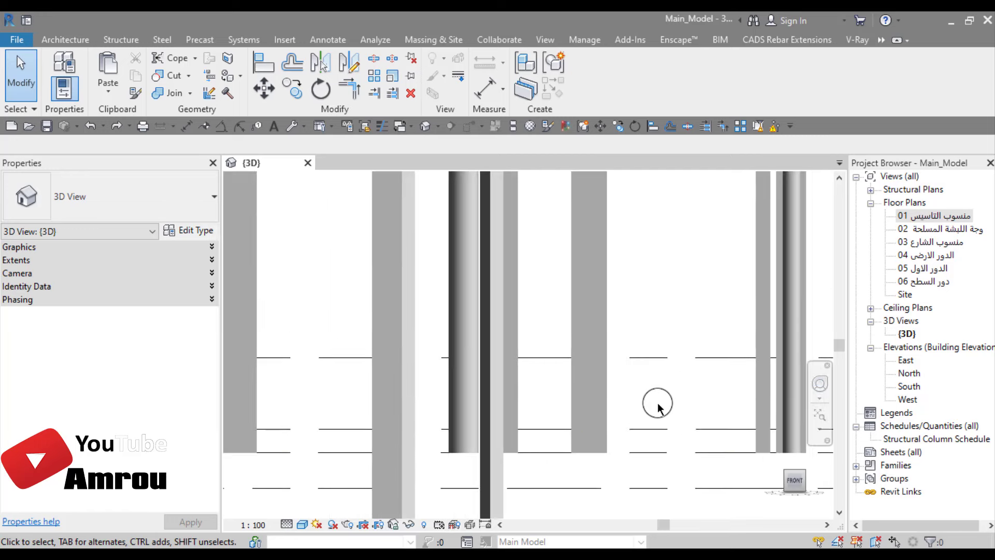
{"action": "scroll", "coordinate": [657, 408], "scroll_direction": "down", "scroll_amount": 1}
{"action": "scroll", "coordinate": [658, 408], "scroll_direction": "down", "scroll_amount": 1}
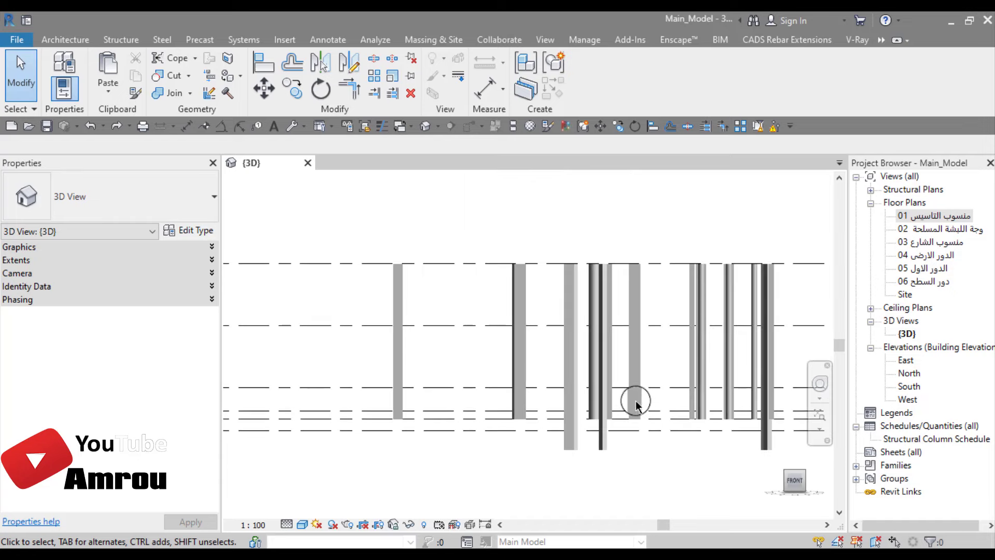
{"action": "middle_click_drag", "start_coordinate": [636, 405], "coordinate": [691, 438]}
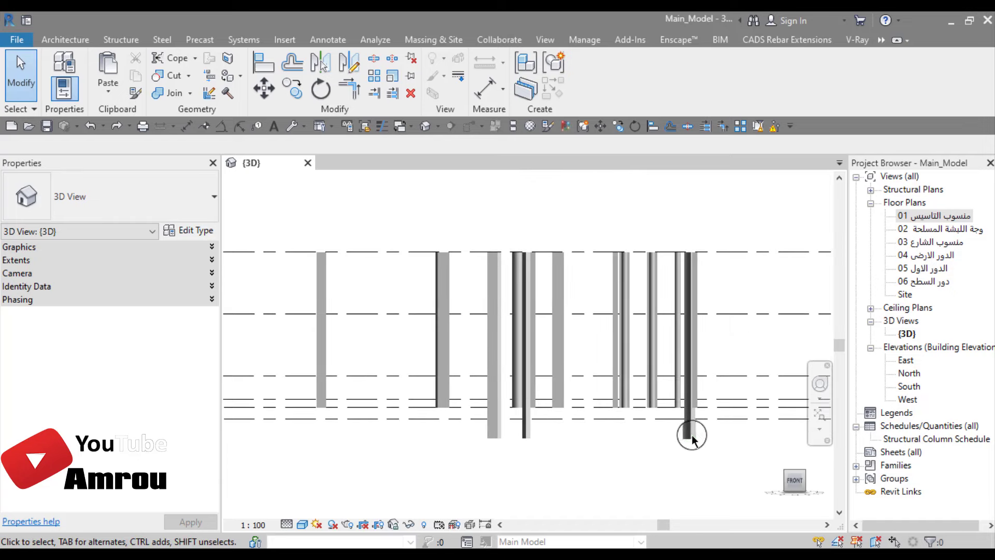
{"action": "left_click", "coordinate": [691, 433]}
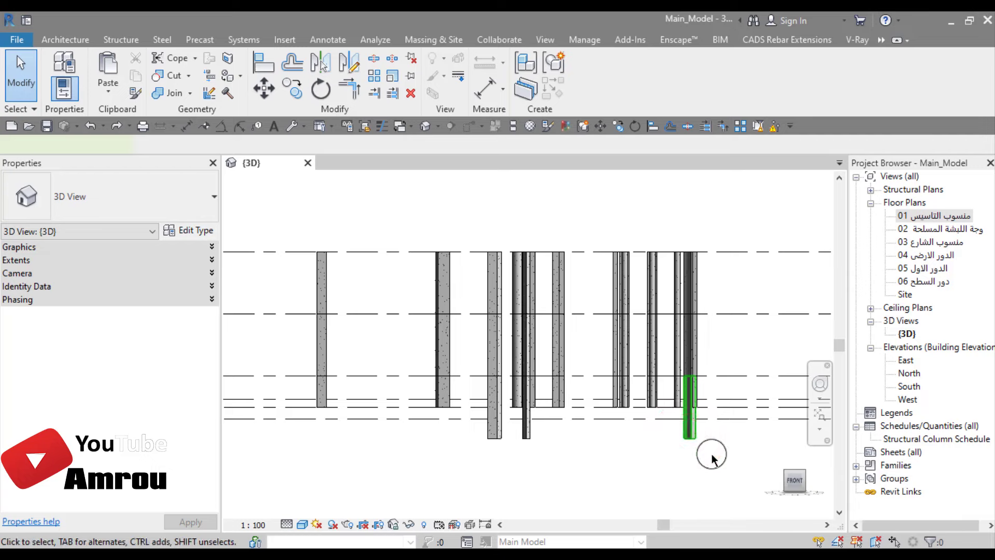
{"action": "middle_click_drag", "start_coordinate": [711, 458], "coordinate": [674, 459]}
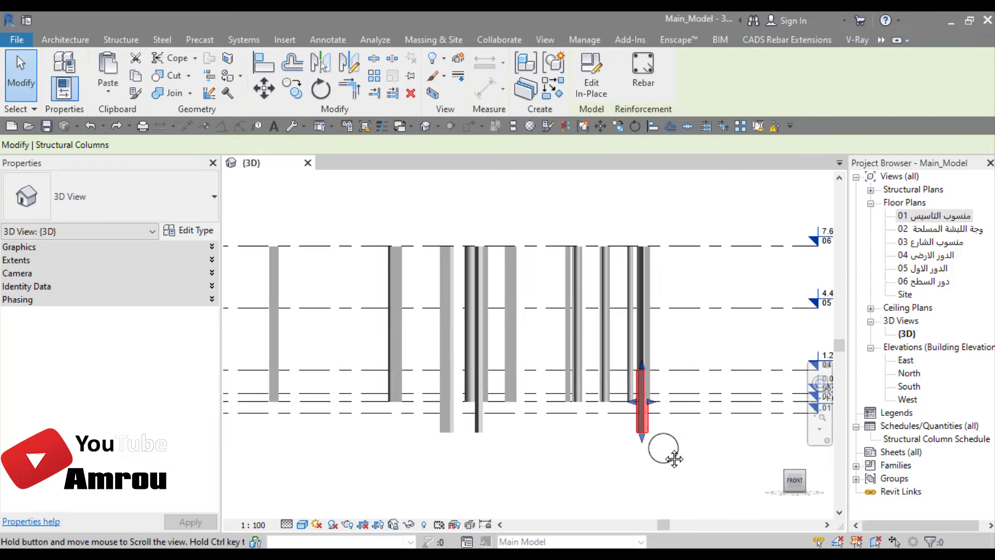
{"action": "scroll", "coordinate": [661, 444], "scroll_direction": "up", "scroll_amount": 1}
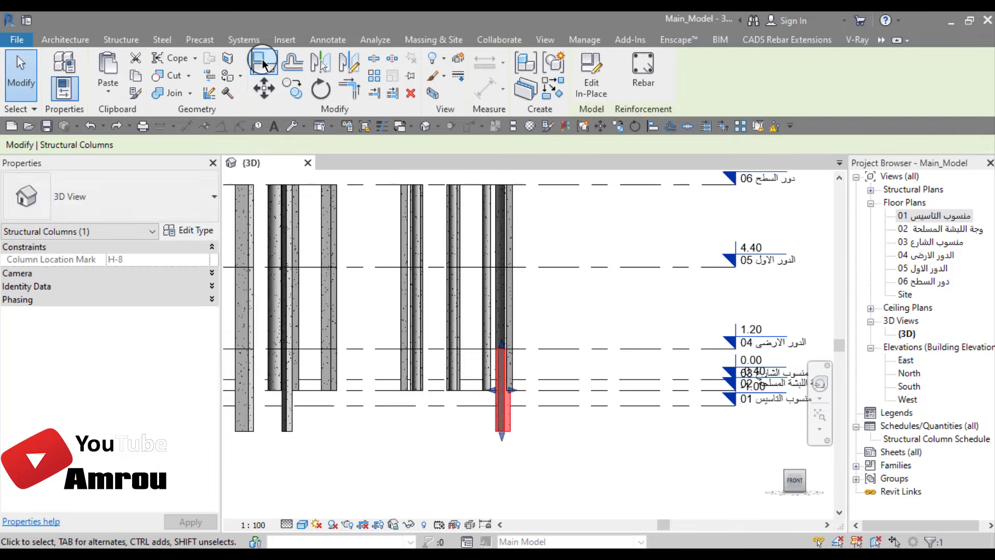
- Align the bottoms of both overhanging columns to the Level 02 line
{"action": "left_click", "coordinate": [264, 65]}
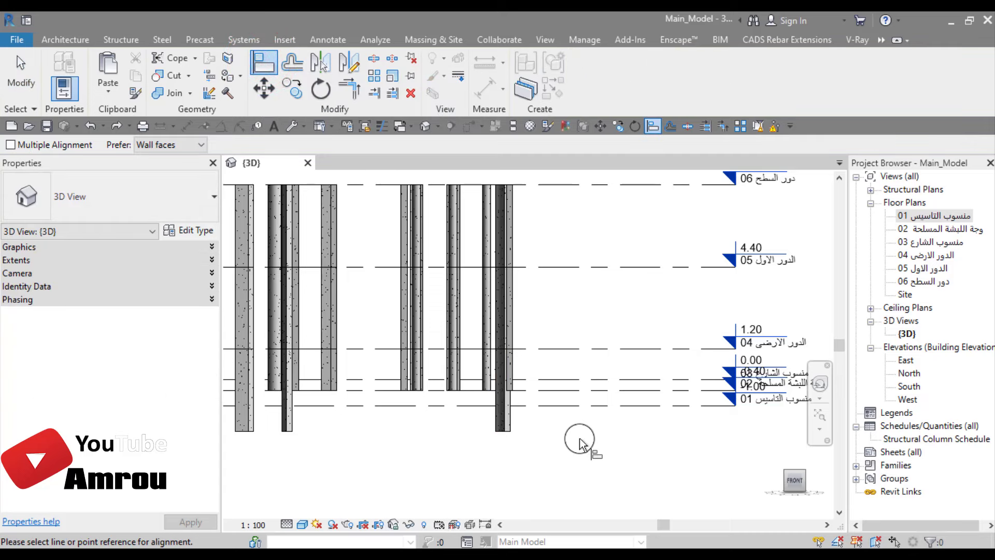
{"action": "middle_click_drag", "start_coordinate": [593, 440], "coordinate": [555, 440]}
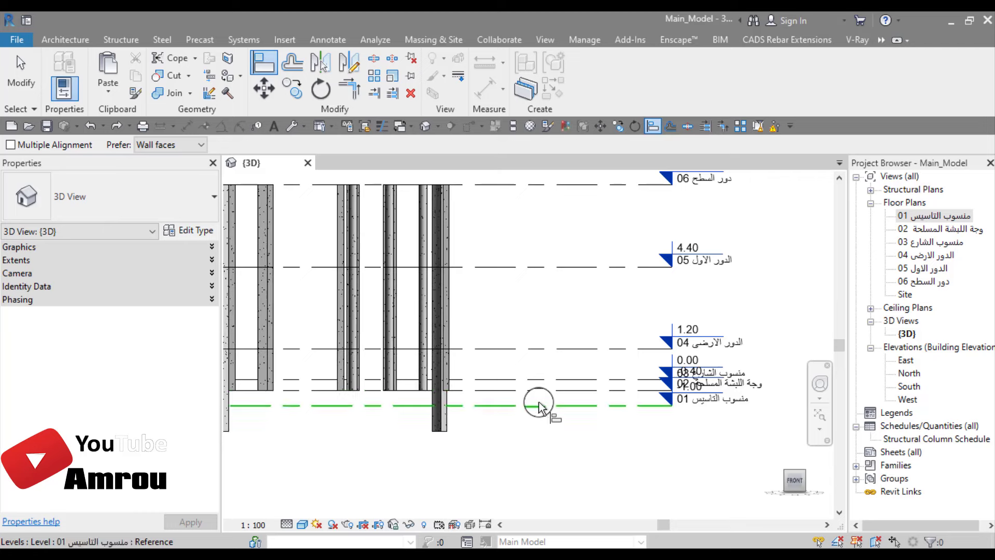
{"action": "left_click", "coordinate": [536, 390]}
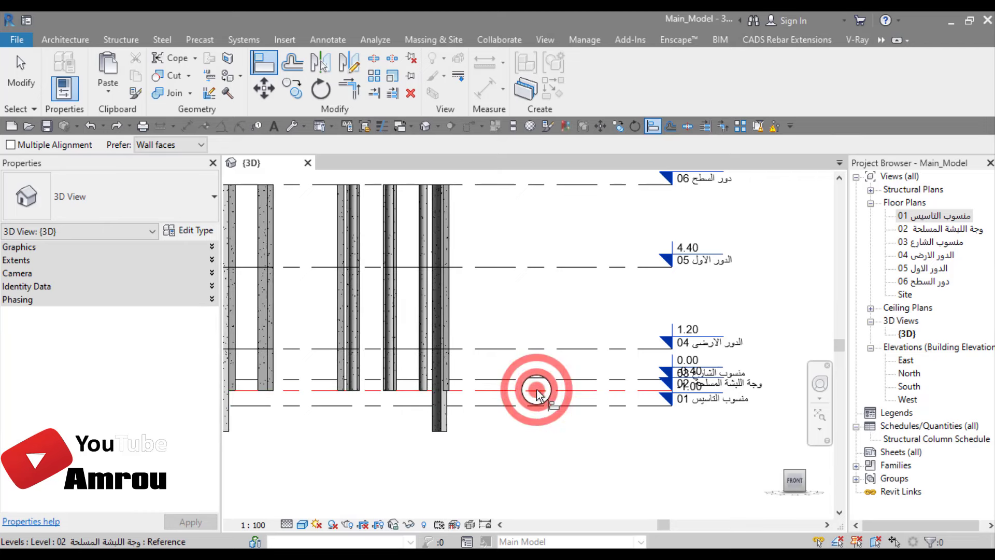
{"action": "left_click", "coordinate": [442, 433]}
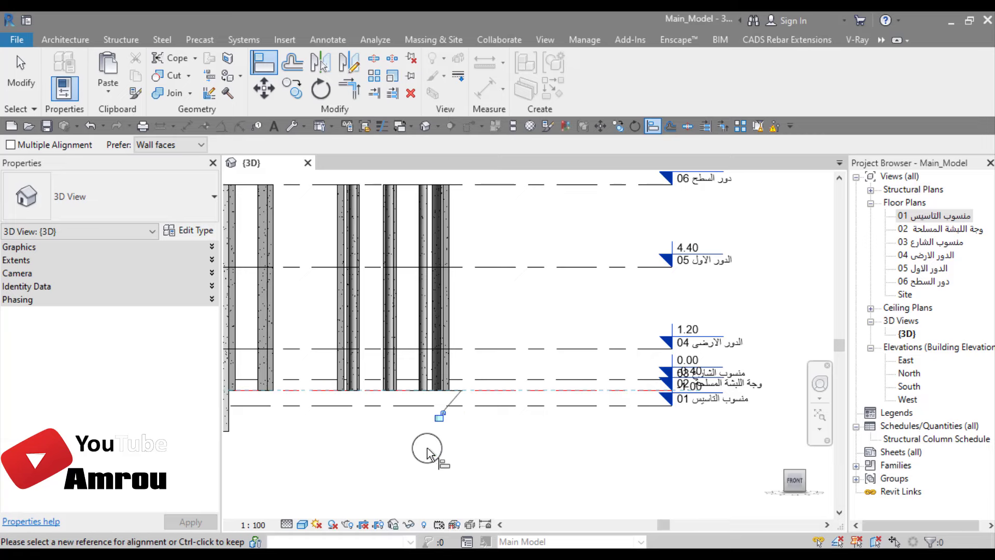
{"action": "middle_click_drag", "start_coordinate": [479, 467], "coordinate": [499, 466], "text": "shift"}
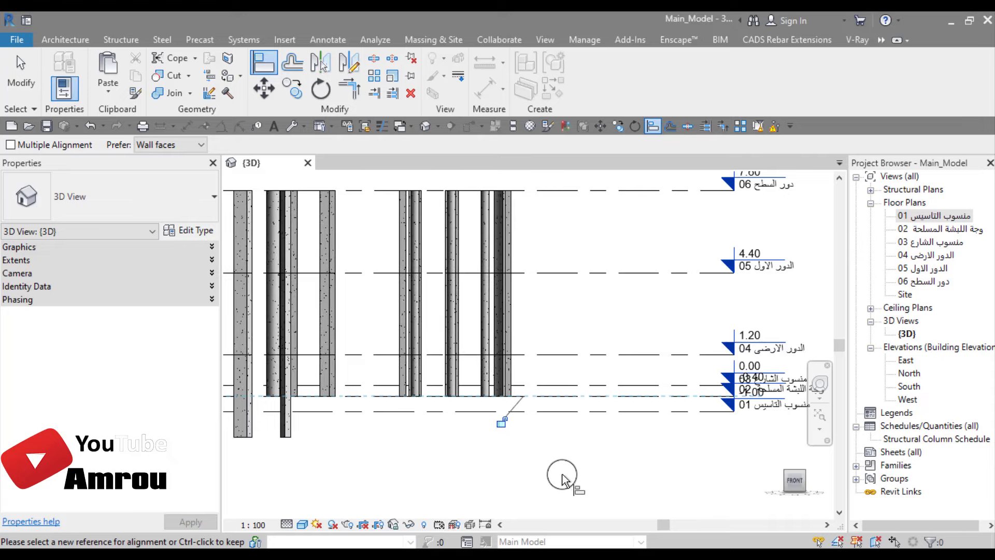
{"action": "left_click", "coordinate": [561, 472]}
{"action": "key", "text": "Escape"}
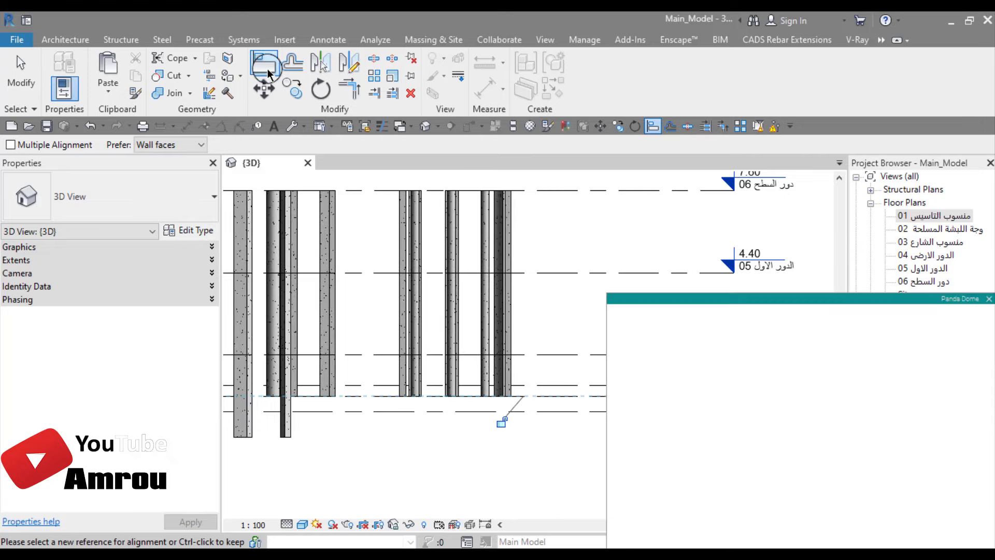
{"action": "middle_click_drag", "start_coordinate": [490, 459], "coordinate": [395, 453]}
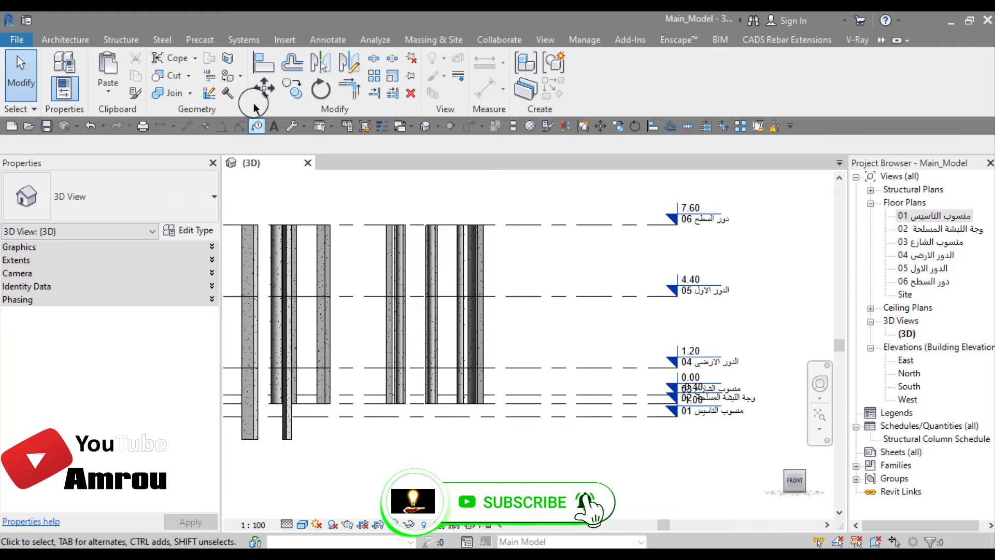
{"action": "left_click", "coordinate": [263, 62]}
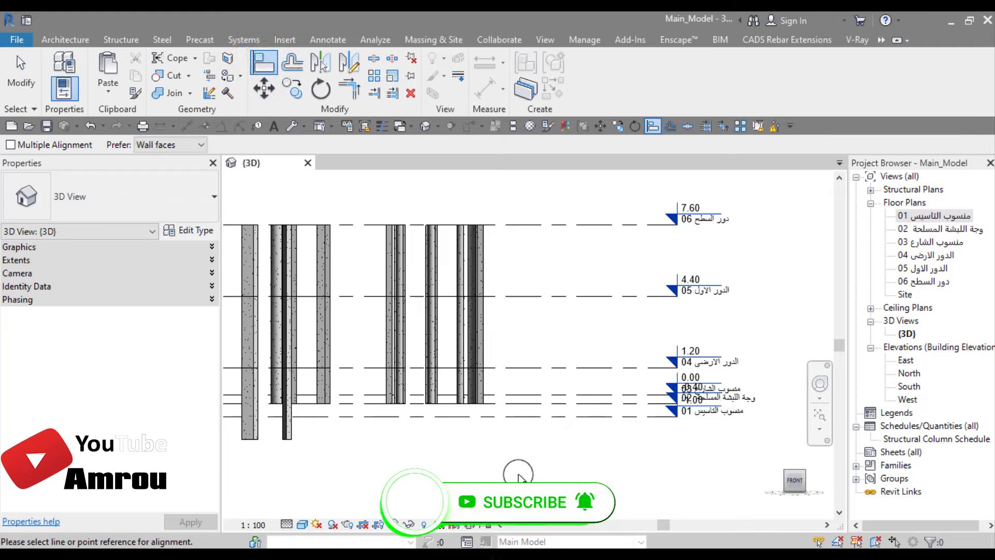
{"action": "left_click", "coordinate": [558, 404]}
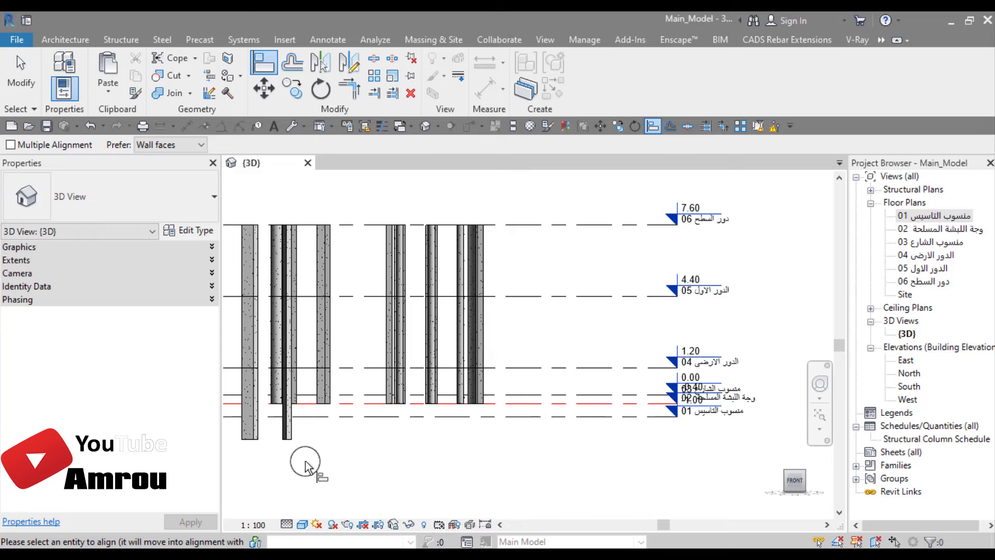
{"action": "left_click", "coordinate": [285, 436]}
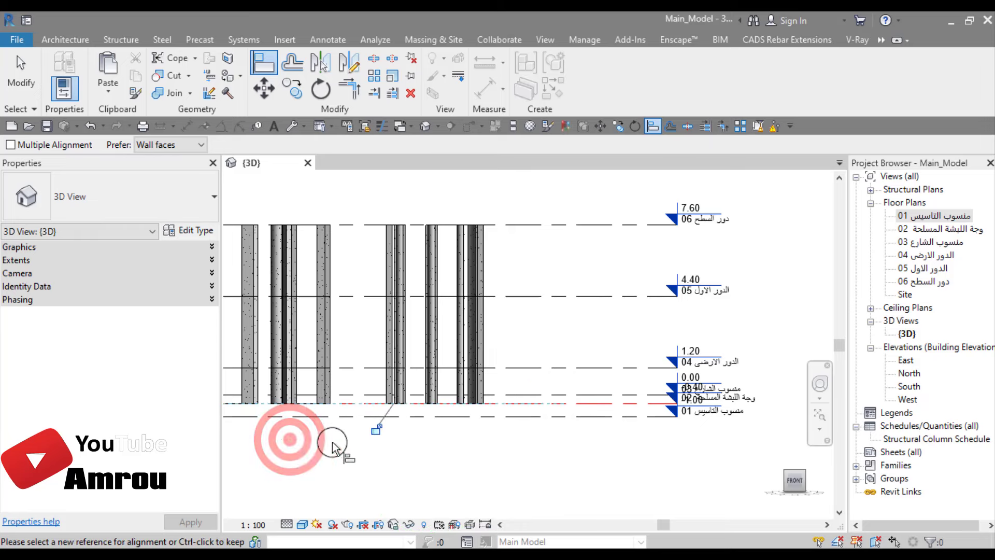
{"action": "key", "text": "Escape"}
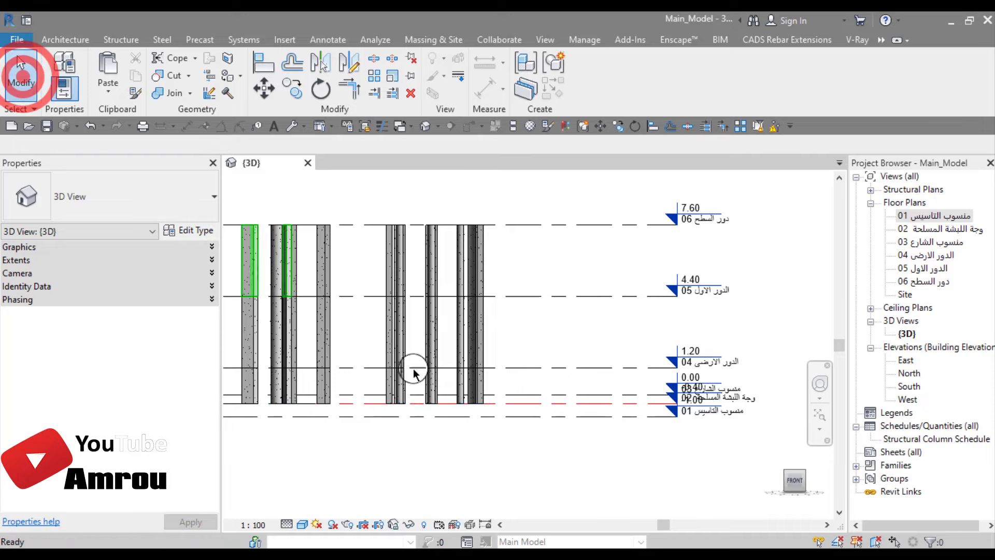
- Orbit and zoom in on the columns' lower ends, then save the model
{"action": "middle_click_drag", "start_coordinate": [647, 453], "coordinate": [442, 473], "text": "shift"}
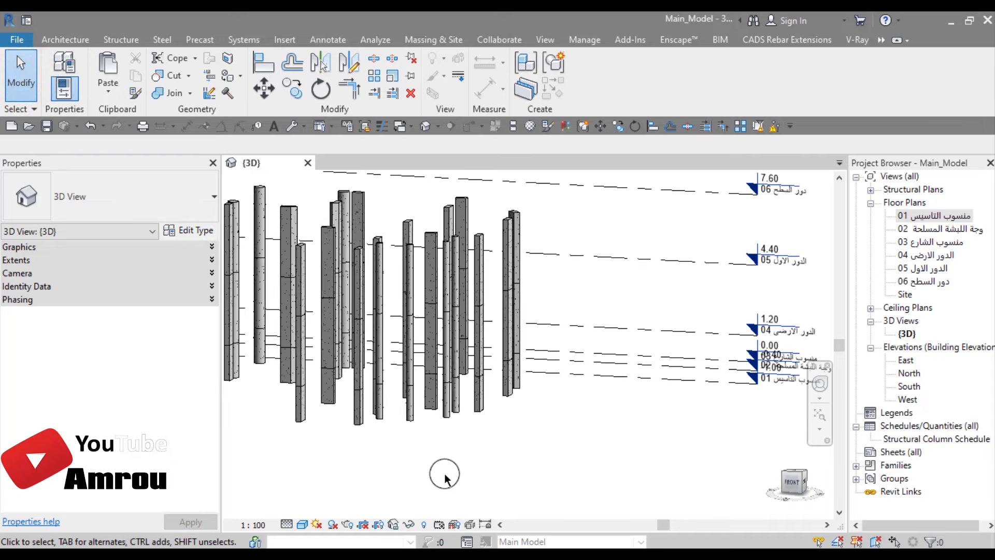
{"action": "middle_click_drag", "start_coordinate": [429, 324], "coordinate": [567, 385], "text": "shift"}
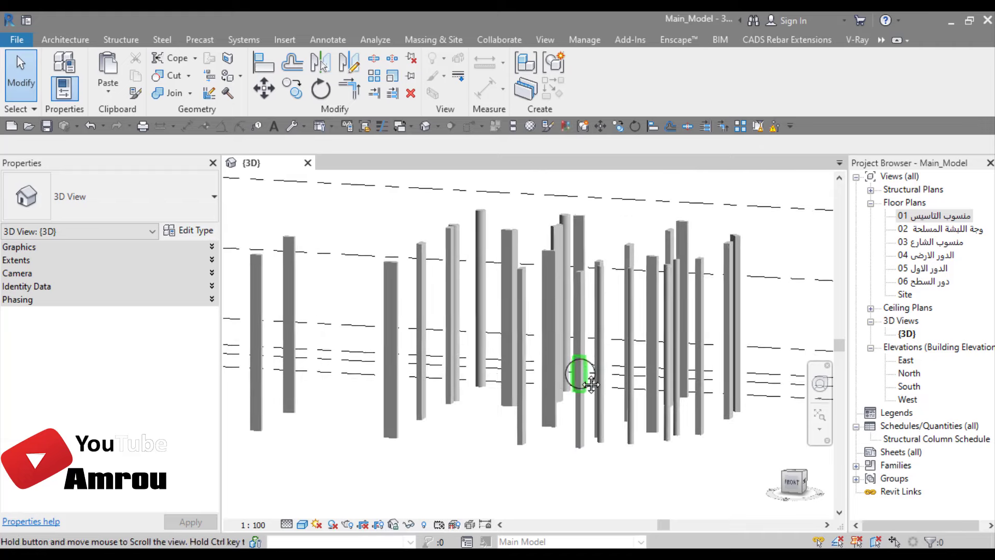
{"action": "mouse_move", "coordinate": [468, 423]}
{"action": "middle_mouse_down"}
{"action": "mouse_move", "coordinate": [539, 404]}
{"action": "mouse_move", "coordinate": [470, 438]}
{"action": "mouse_move", "coordinate": [491, 415]}
{"action": "middle_mouse_up"}
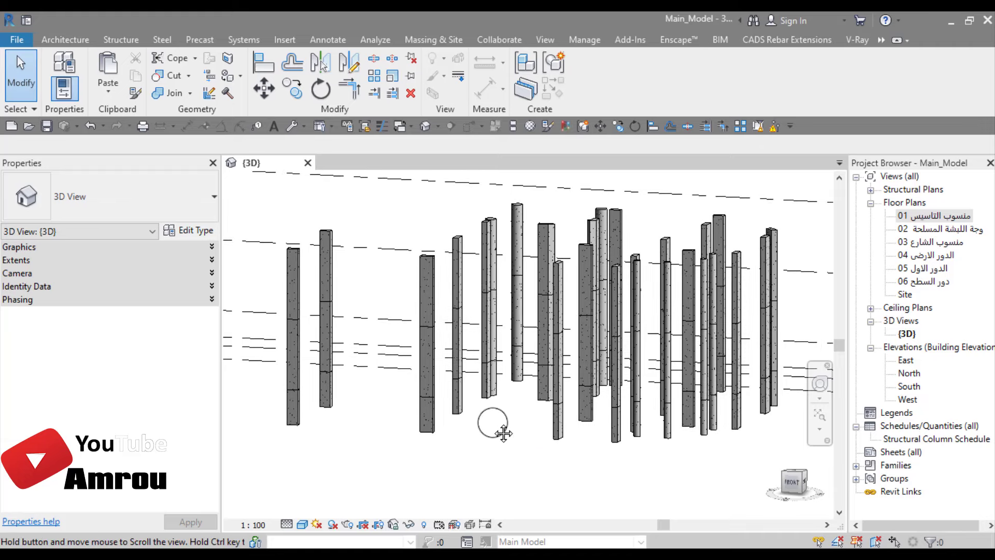
{"action": "middle_click_drag", "start_coordinate": [503, 433], "coordinate": [500, 456]}
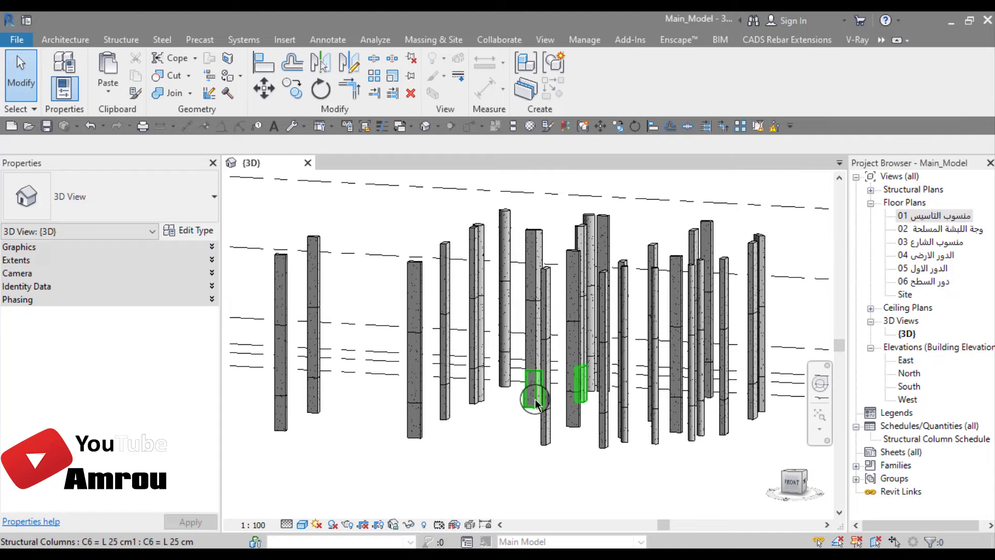
{"action": "scroll", "coordinate": [518, 427], "scroll_direction": "up", "scroll_amount": 2}
{"action": "scroll", "coordinate": [533, 434], "scroll_direction": "up", "scroll_amount": 3}
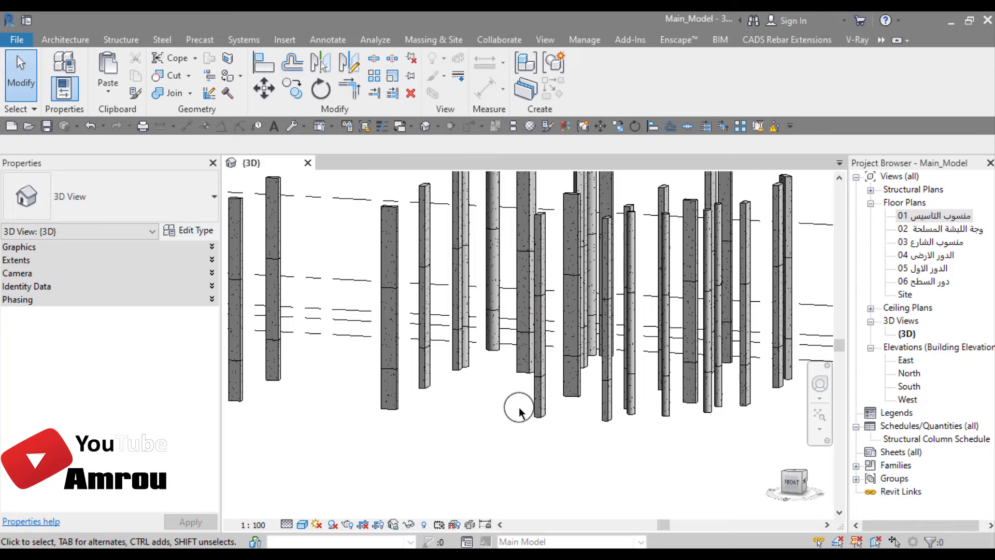
{"action": "middle_click_drag", "start_coordinate": [519, 412], "coordinate": [565, 449], "text": "shift"}
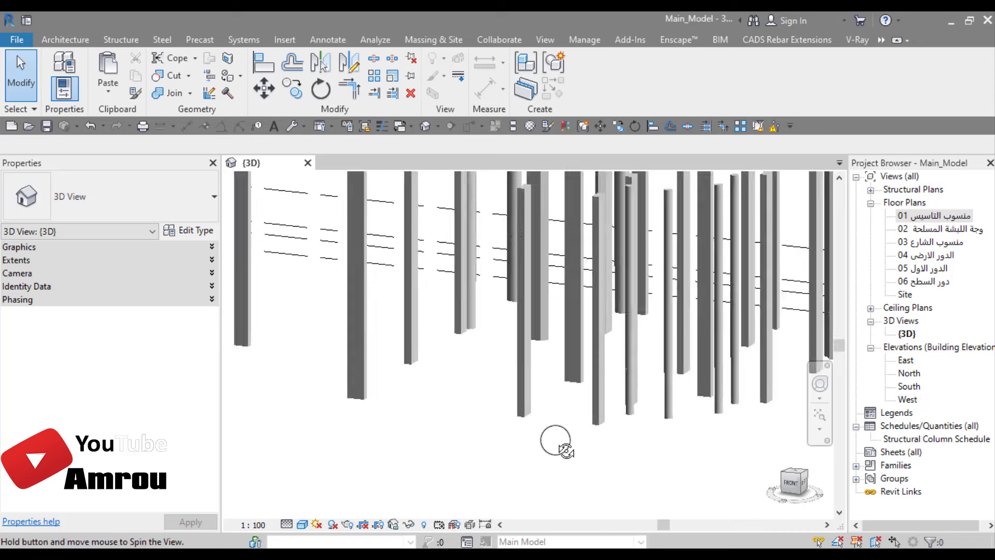
{"action": "scroll", "coordinate": [567, 455], "scroll_direction": "up", "scroll_amount": 1}
{"action": "scroll", "coordinate": [544, 409], "scroll_direction": "up", "scroll_amount": 2}
{"action": "scroll", "coordinate": [551, 415], "scroll_direction": "up", "scroll_amount": 2}
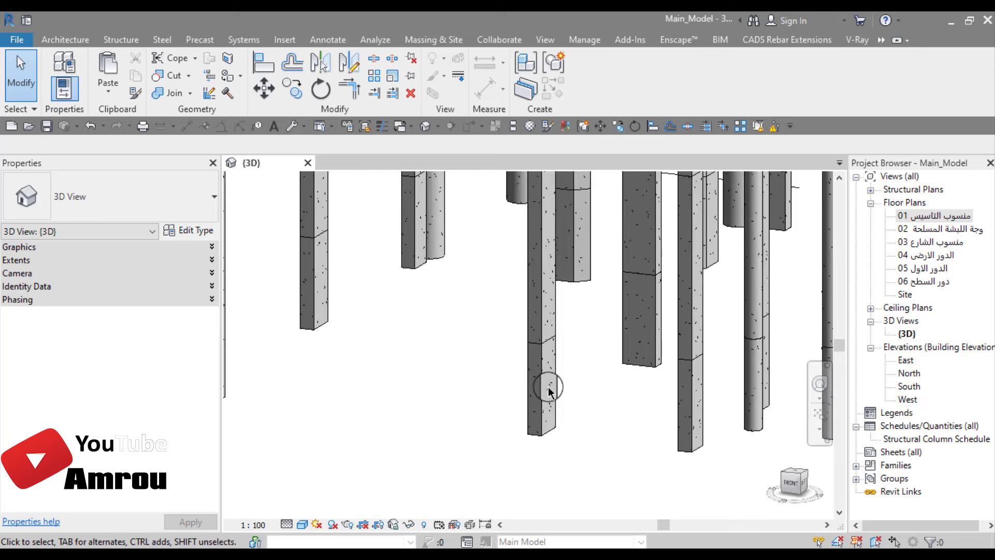
{"action": "scroll", "coordinate": [518, 389], "scroll_direction": "up", "scroll_amount": 1}
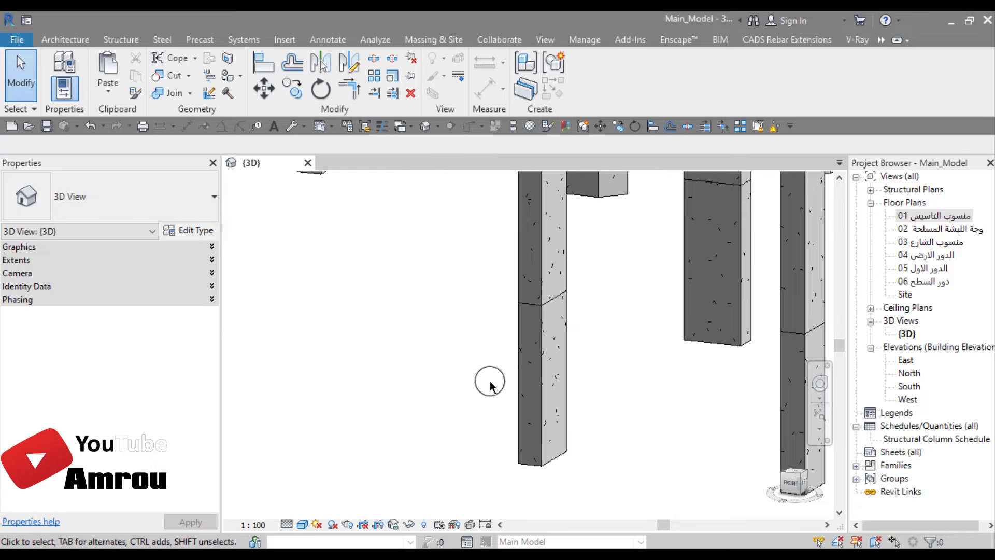
{"action": "scroll", "coordinate": [481, 386], "scroll_direction": "up", "scroll_amount": 1}
{"action": "scroll", "coordinate": [467, 395], "scroll_direction": "down", "scroll_amount": 1}
{"action": "scroll", "coordinate": [459, 400], "scroll_direction": "down", "scroll_amount": 1}
{"action": "scroll", "coordinate": [458, 400], "scroll_direction": "down", "scroll_amount": 1}
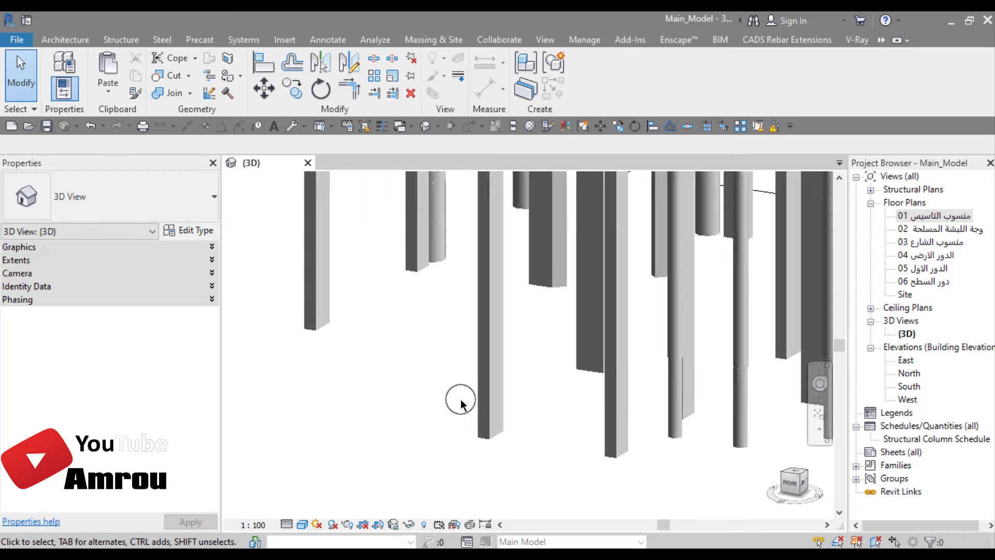
{"action": "scroll", "coordinate": [460, 399], "scroll_direction": "down", "scroll_amount": 1}
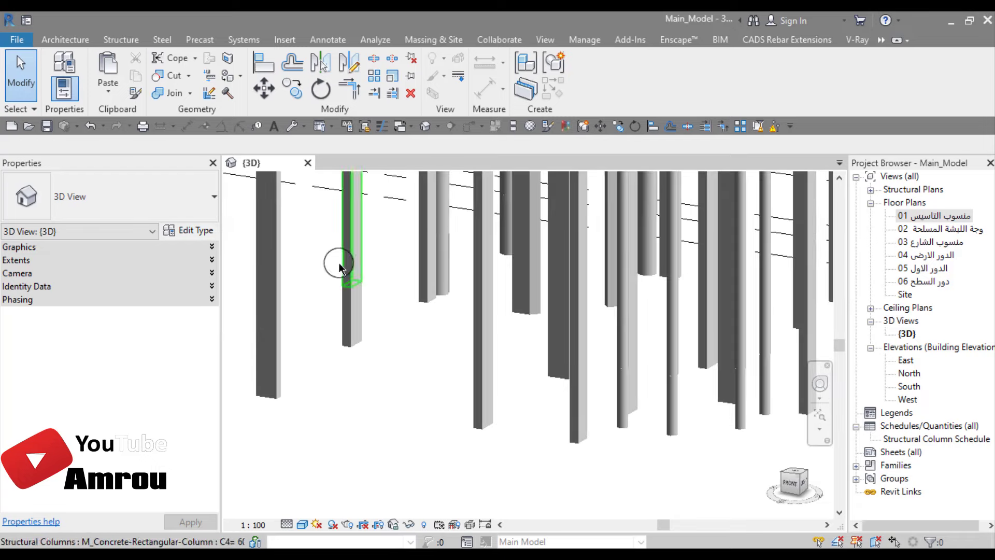
{"action": "left_click", "coordinate": [46, 127]}
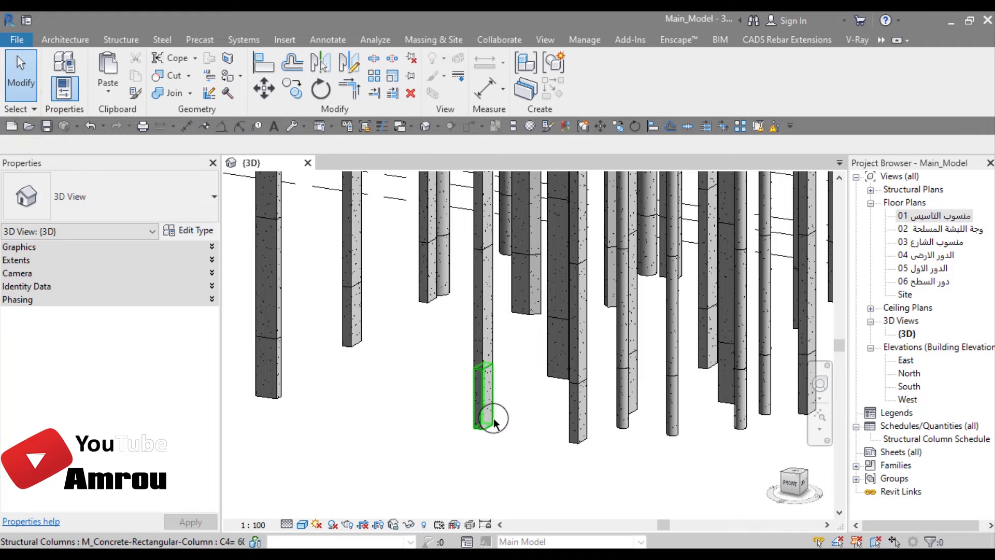
- Reframe the nearby columns and show the list of visual styles
{"action": "scroll", "coordinate": [489, 409], "scroll_direction": "up", "scroll_amount": 3}
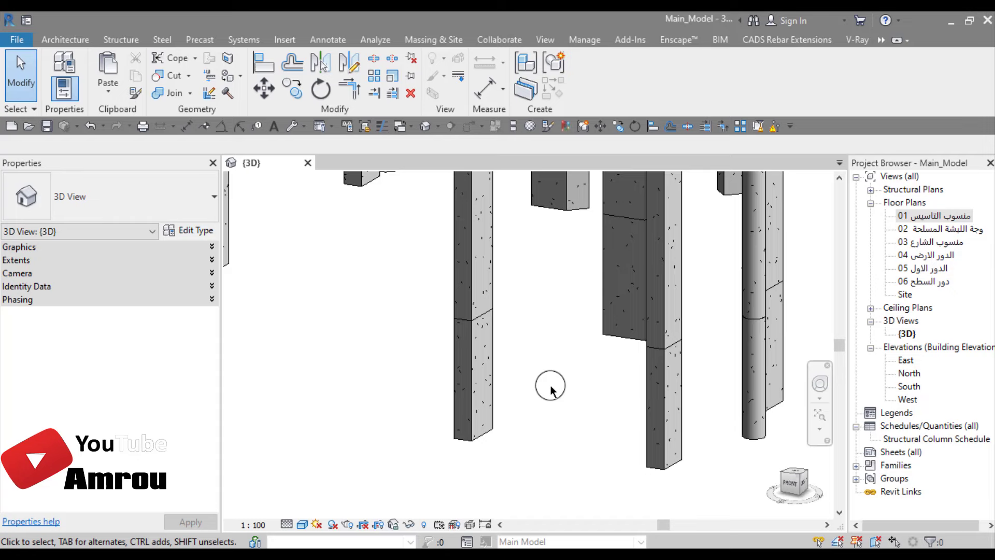
{"action": "mouse_move", "coordinate": [528, 394]}
{"action": "middle_mouse_down", "text": "shift"}
{"action": "mouse_move", "coordinate": [437, 355]}
{"action": "mouse_move", "coordinate": [382, 406]}
{"action": "mouse_move", "coordinate": [371, 433]}
{"action": "middle_mouse_up", "text": "shift"}
{"action": "left_click", "coordinate": [303, 524]}
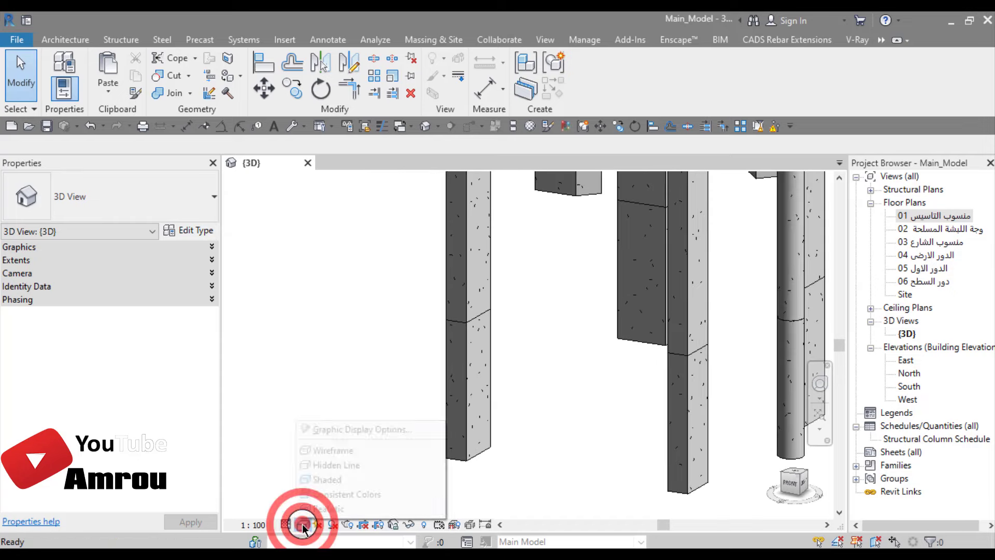
- Switch the 3D view to Realistic and select the C4 60 x 25 cm column at A-4
{"action": "left_click", "coordinate": [324, 508]}
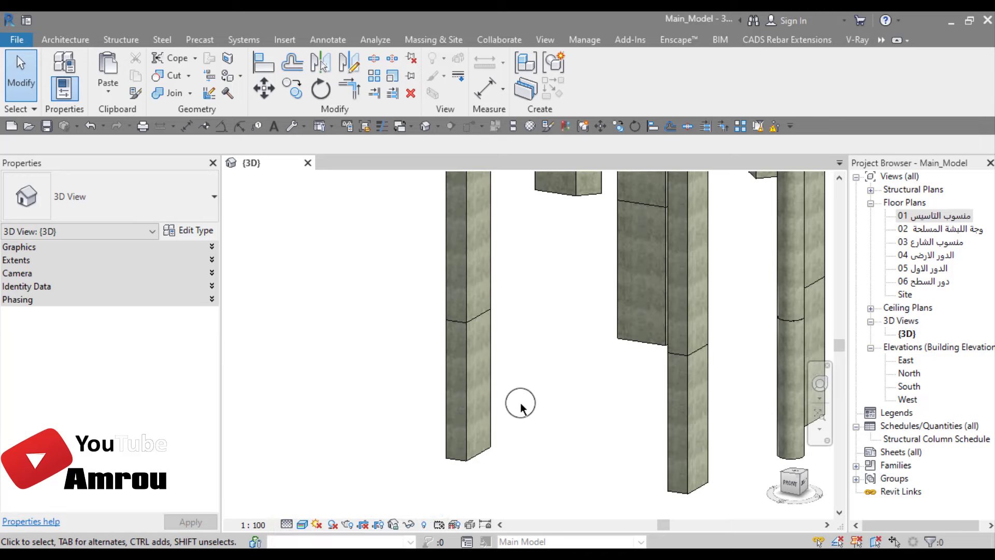
{"action": "scroll", "coordinate": [521, 408], "scroll_direction": "up", "scroll_amount": 1}
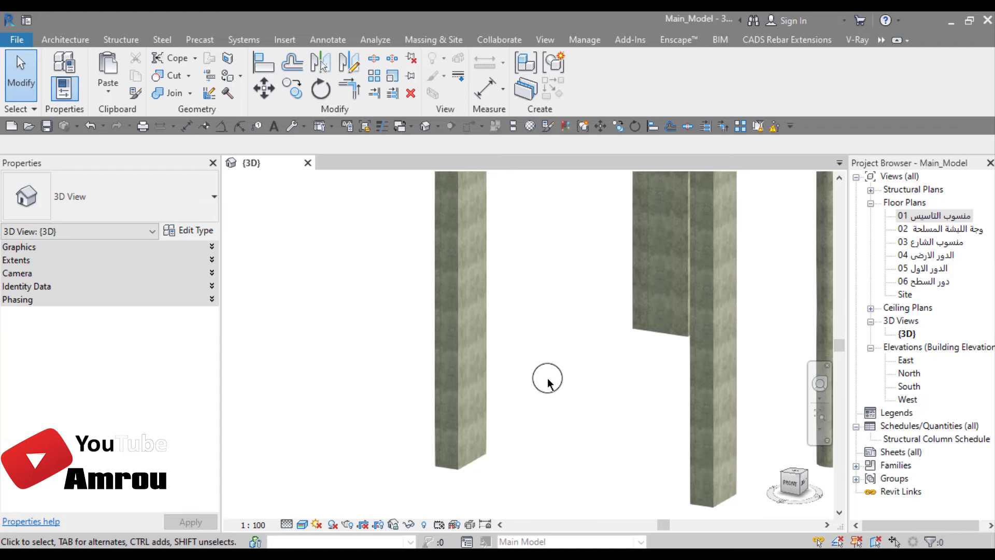
{"action": "scroll", "coordinate": [547, 384], "scroll_direction": "down", "scroll_amount": 2}
{"action": "left_click", "coordinate": [500, 384]}
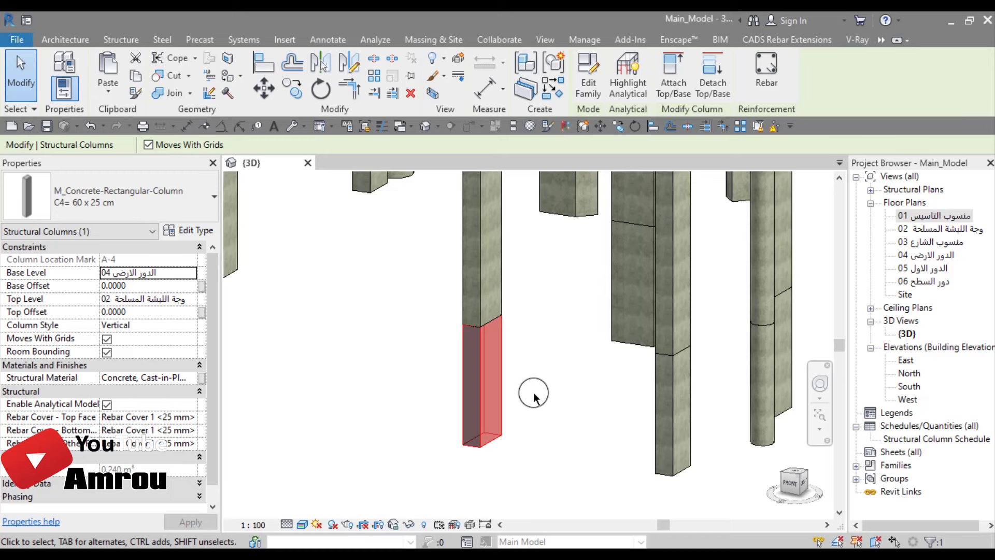
- Select the upper C4 column at A-4 and widen the Properties value column to read its material
{"action": "mouse_move", "coordinate": [534, 397]}
{"action": "middle_mouse_down"}
{"action": "mouse_move", "coordinate": [535, 418]}
{"action": "mouse_move", "coordinate": [549, 383]}
{"action": "mouse_move", "coordinate": [565, 378]}
{"action": "middle_mouse_up"}
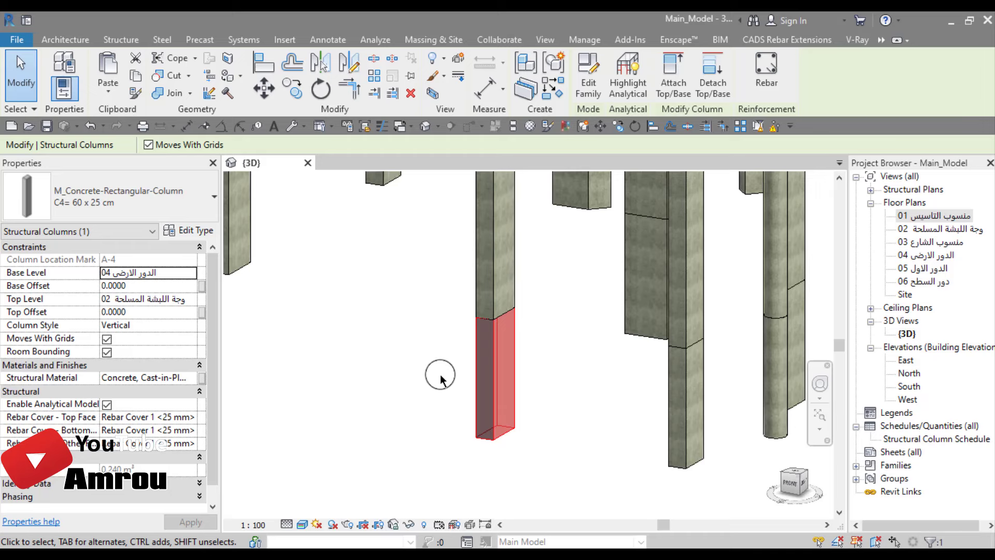
{"action": "left_click", "coordinate": [578, 381]}
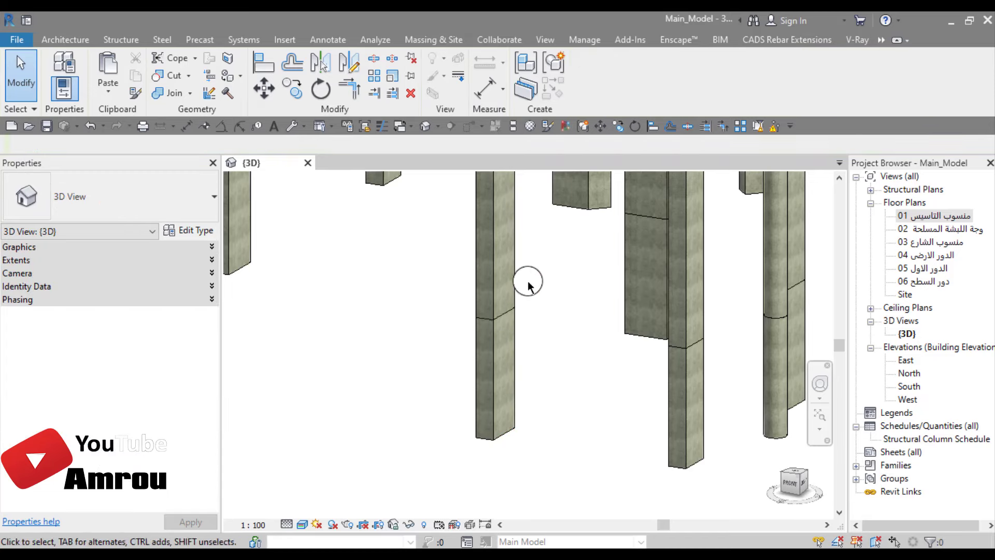
{"action": "left_click", "coordinate": [510, 263]}
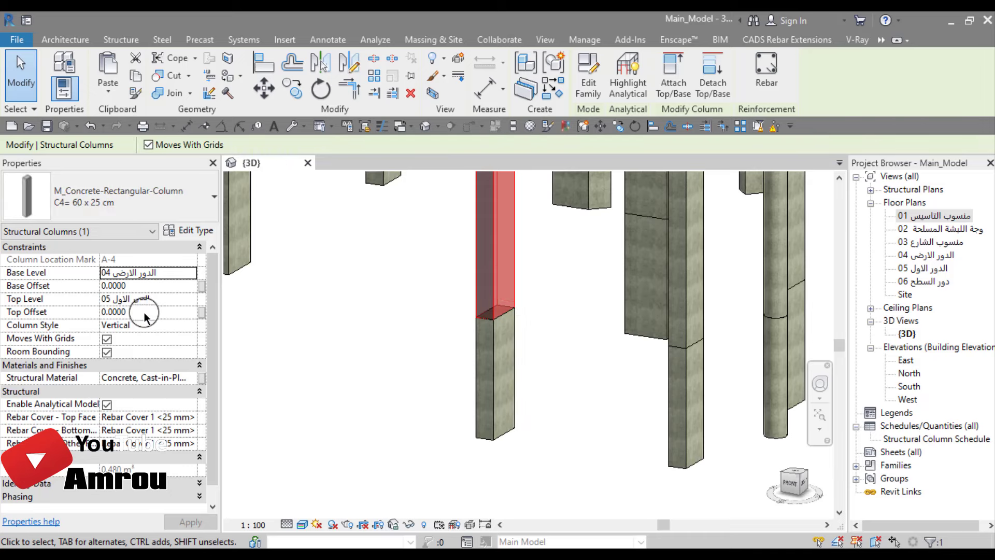
{"action": "left_click", "coordinate": [99, 255]}
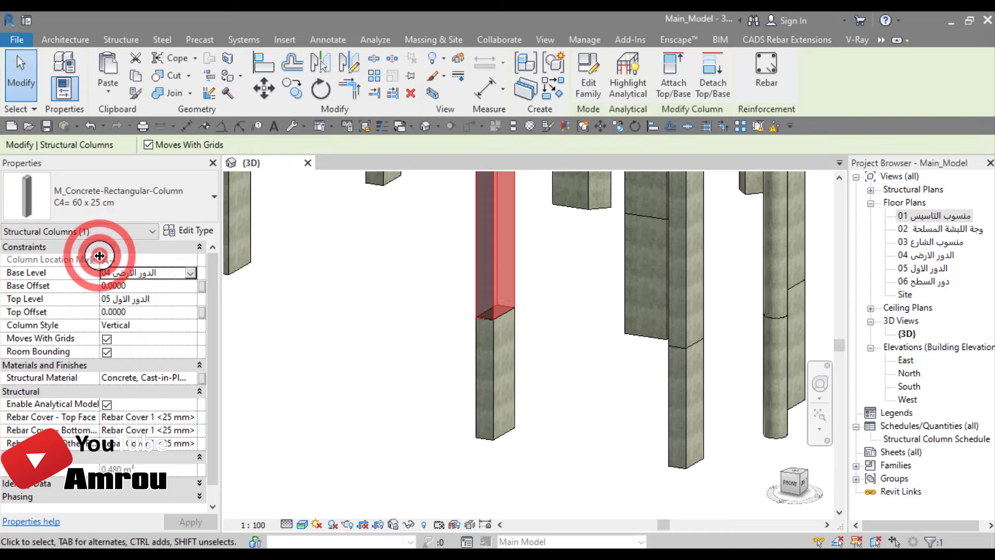
{"action": "left_click_drag", "start_coordinate": [100, 255], "coordinate": [85, 254]}
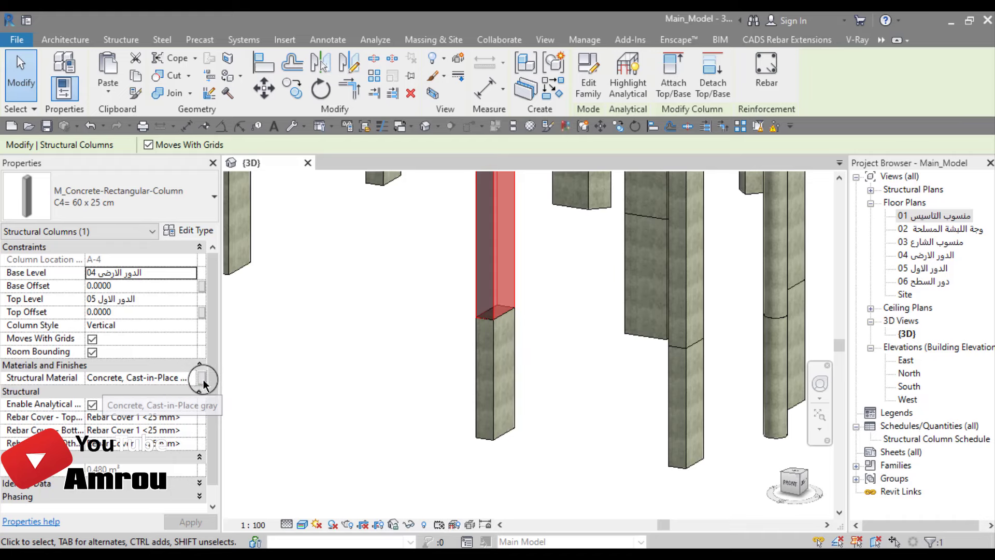
{"action": "left_click_drag", "start_coordinate": [221, 373], "coordinate": [237, 374]}
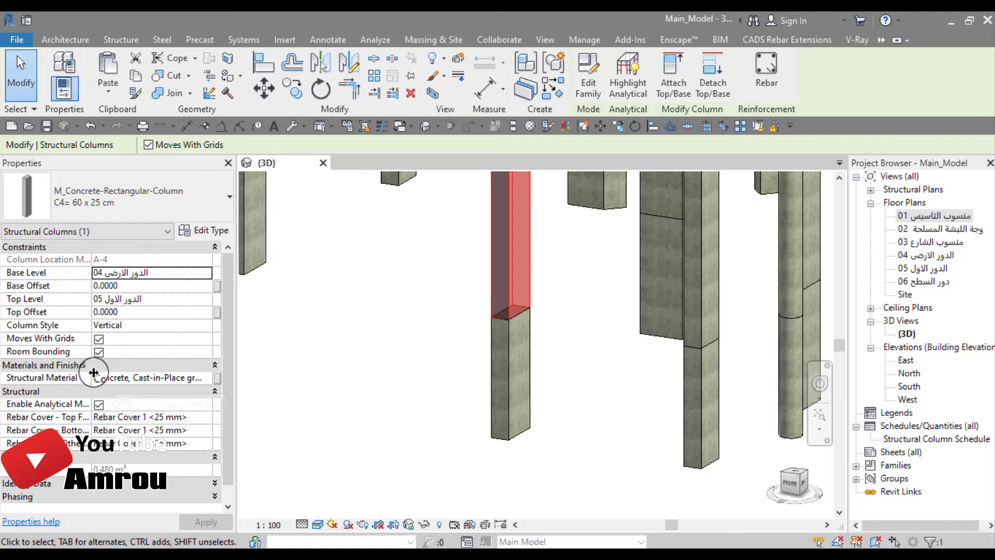
{"action": "left_click_drag", "start_coordinate": [91, 373], "coordinate": [77, 375]}
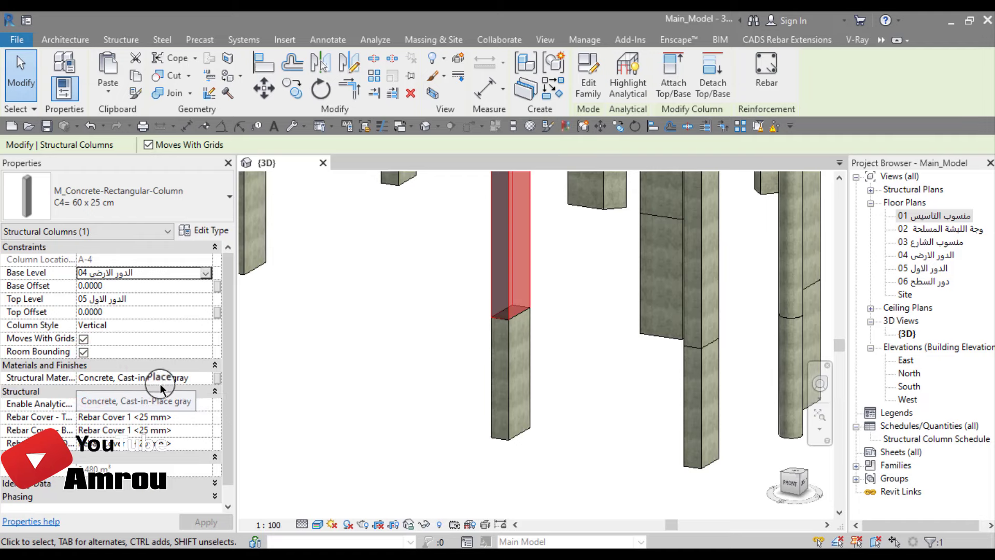
- Rename the Concrete, Cast-in-Place gray material to 1-Concrete, Wood-H in the Material Browser
{"action": "left_click", "coordinate": [210, 382]}
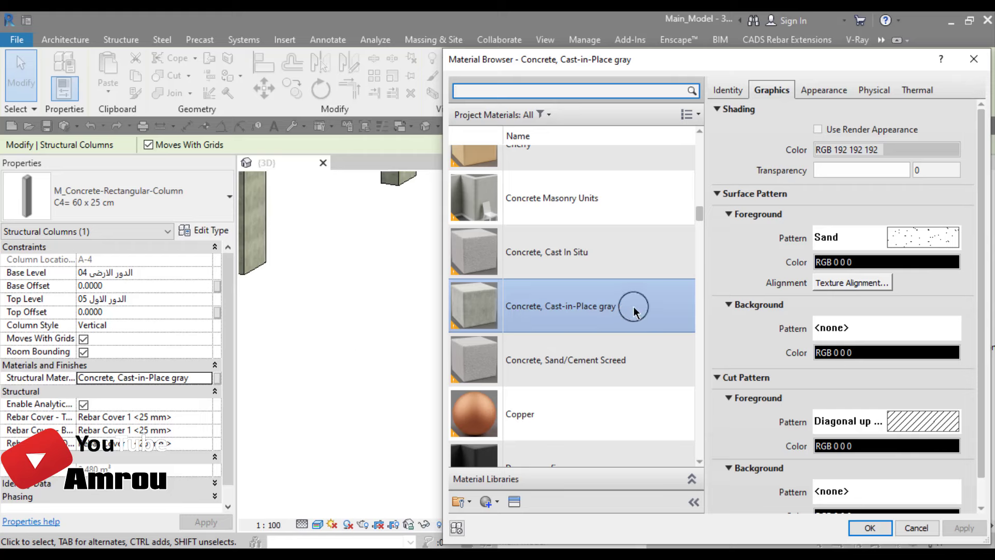
{"action": "right_click", "coordinate": [660, 307]}
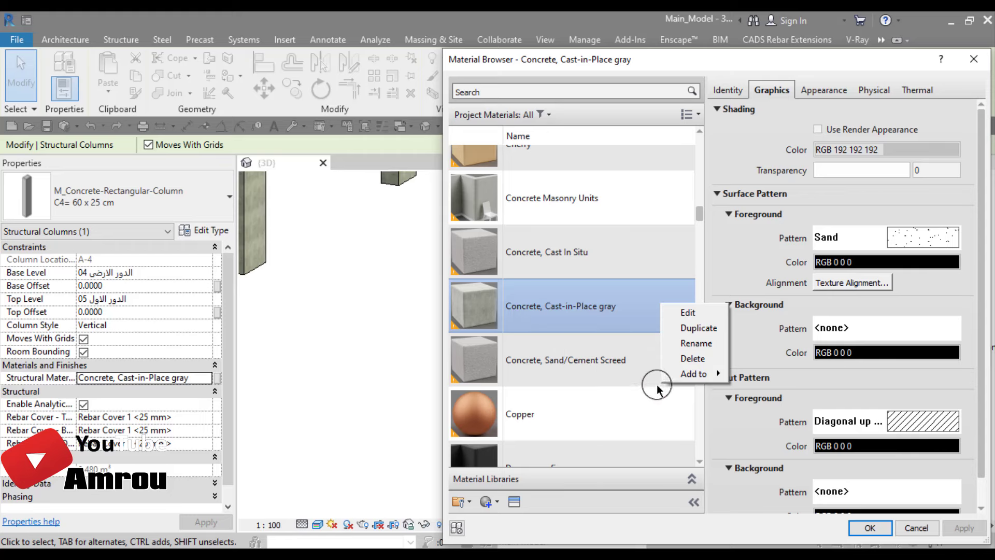
{"action": "left_click", "coordinate": [696, 344]}
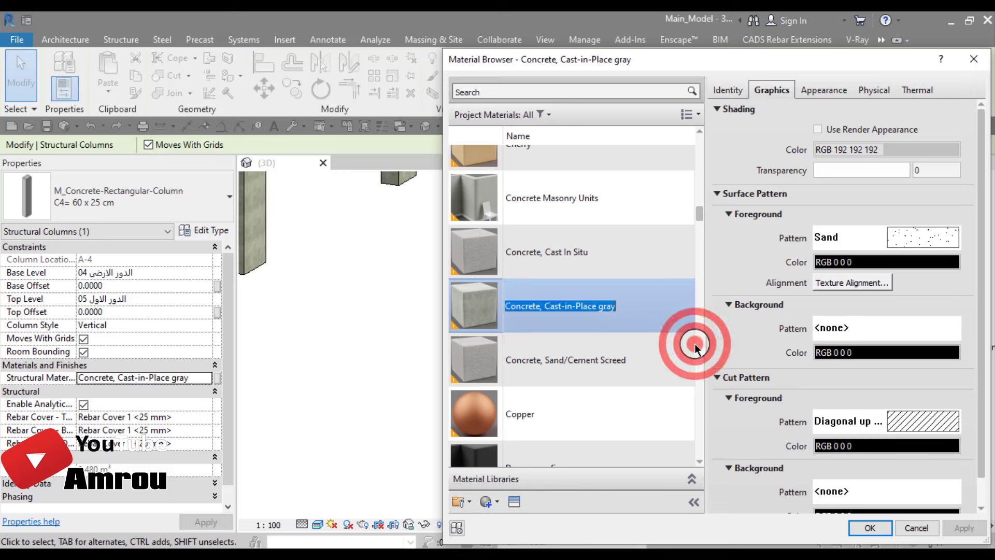
{"action": "left_click", "coordinate": [508, 307]}
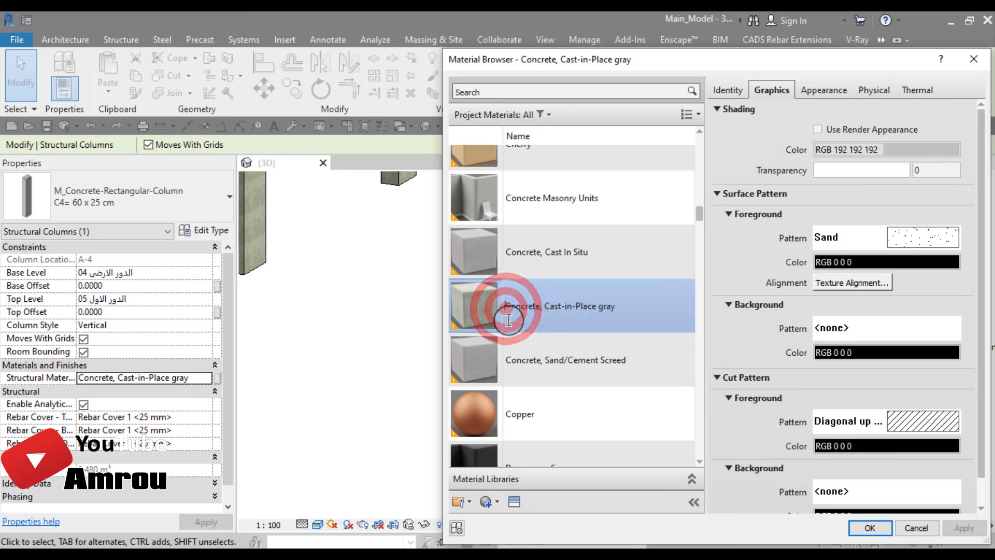
{"action": "type", "text": "1-"}
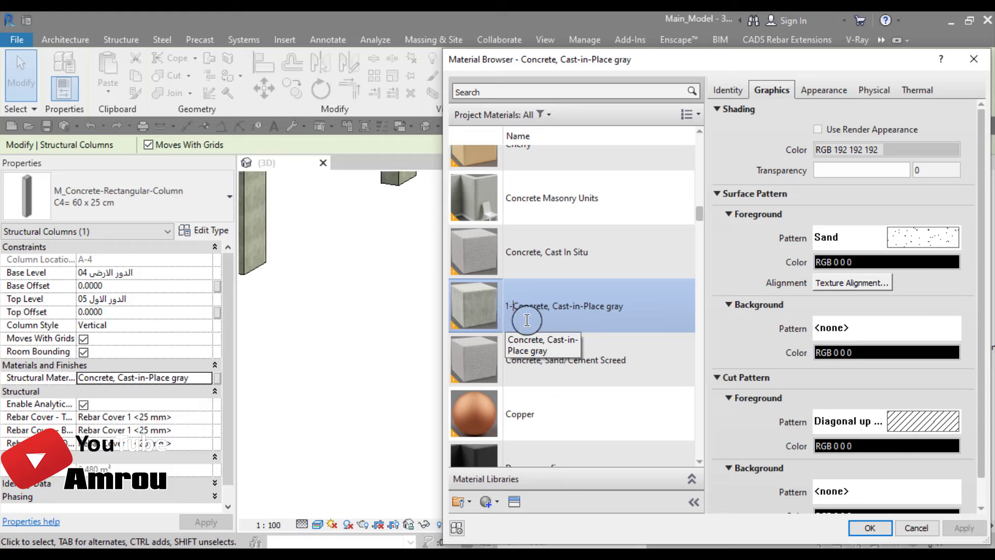
{"action": "key", "text": "Return"}
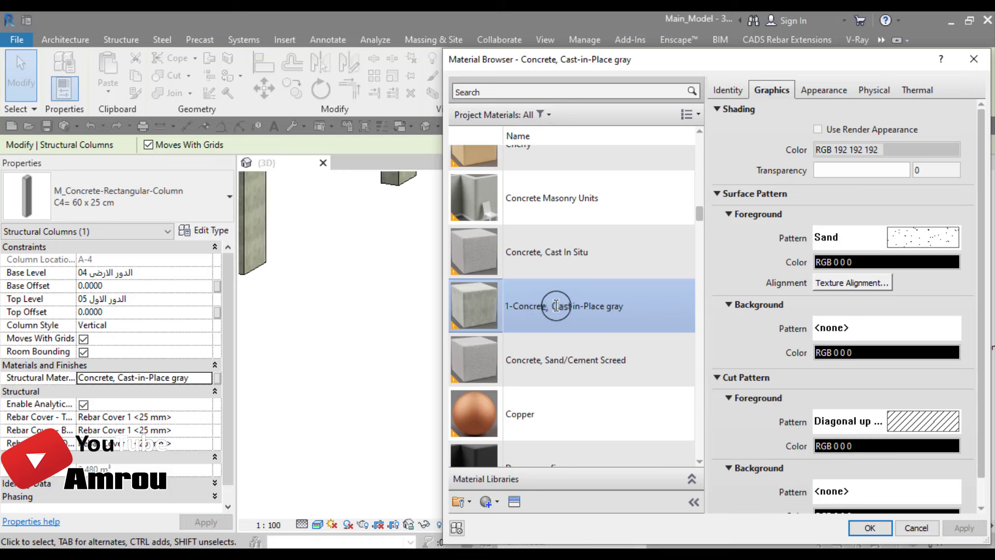
{"action": "left_click_drag", "start_coordinate": [552, 305], "coordinate": [633, 302]}
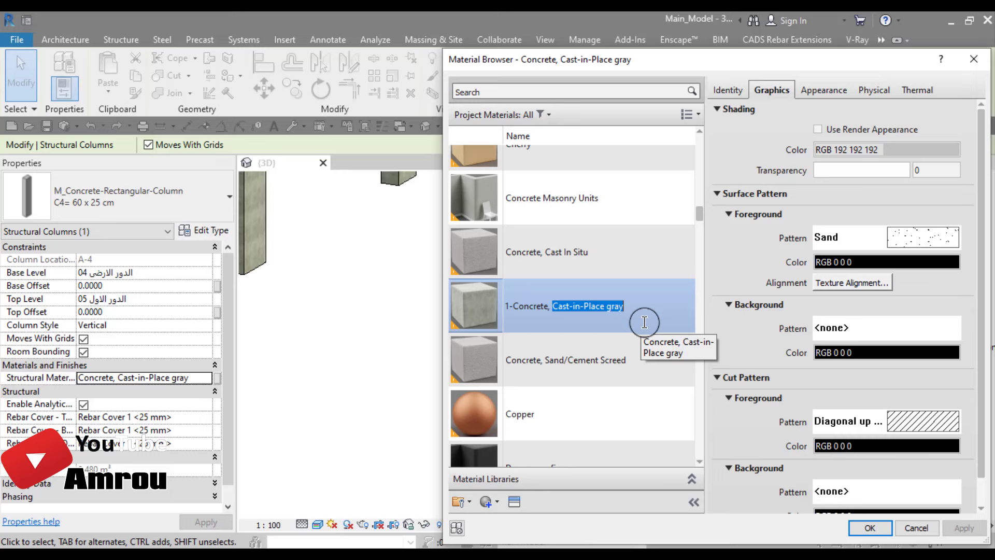
{"action": "type", "text": "Wood-H"}
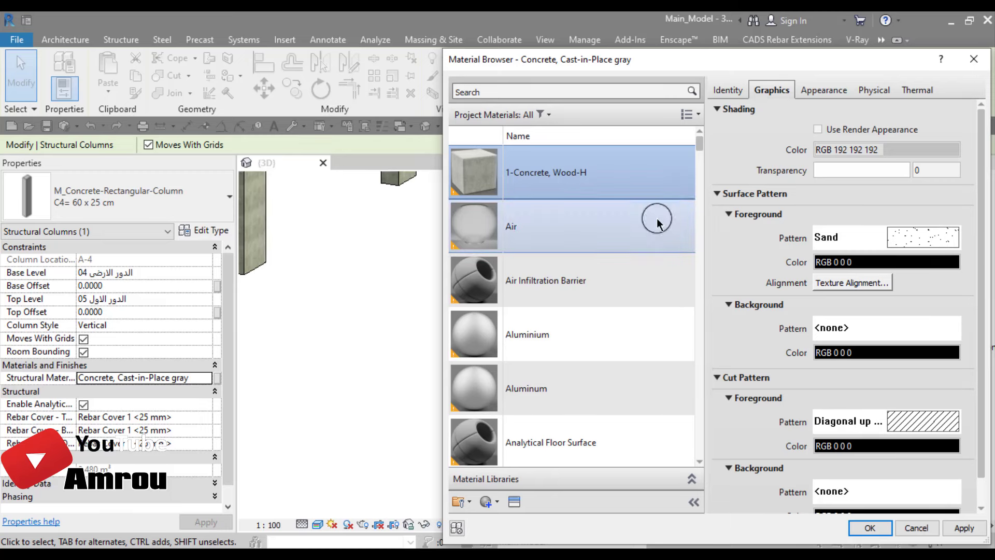
- Show the 1-Concrete, Wood-H appearance and open the Asset Browser to replace Flat - Gray 1
{"action": "left_click", "coordinate": [828, 91]}
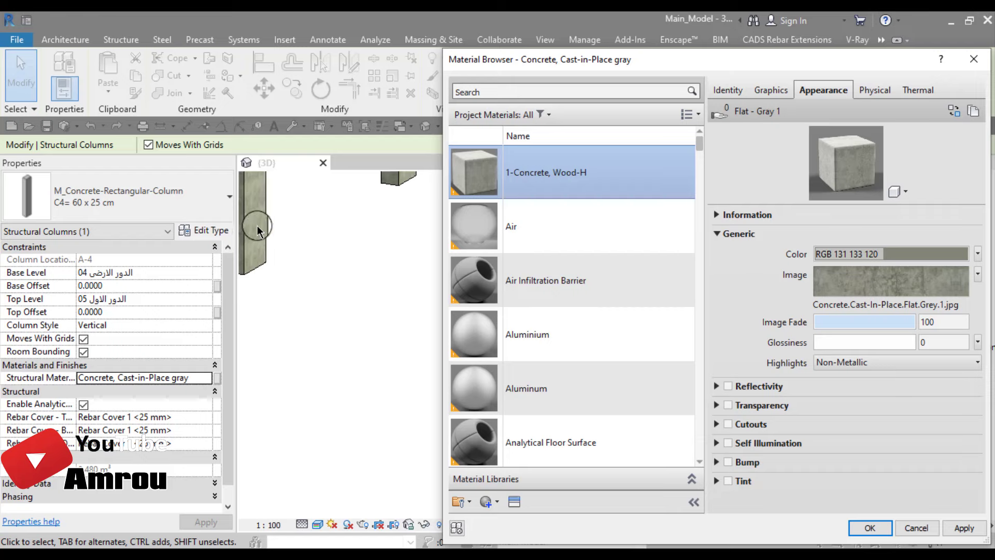
{"action": "left_click", "coordinate": [953, 110]}
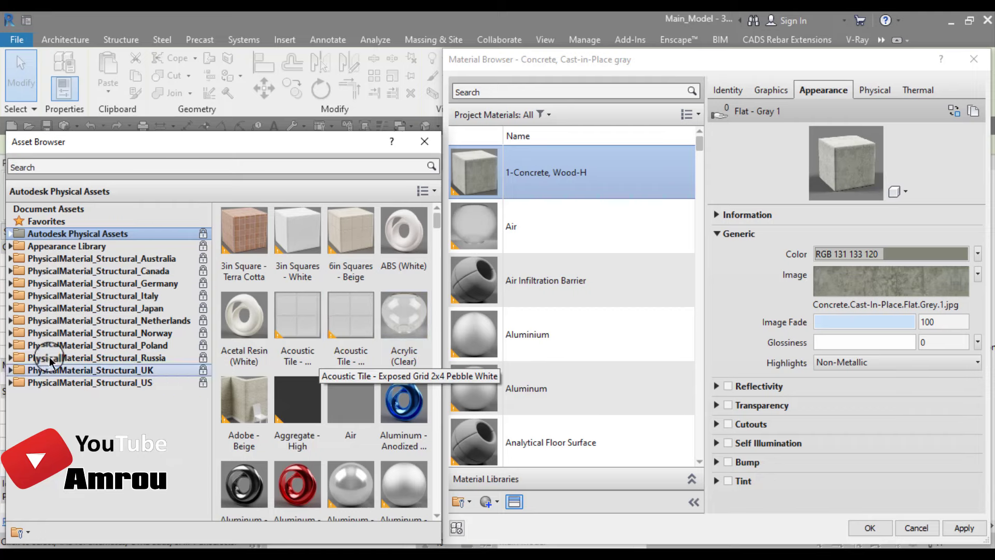
- Replace the appearance with Formwork - Wood Boards from the Concrete appearance library, then close the library
{"action": "left_click", "coordinate": [83, 246]}
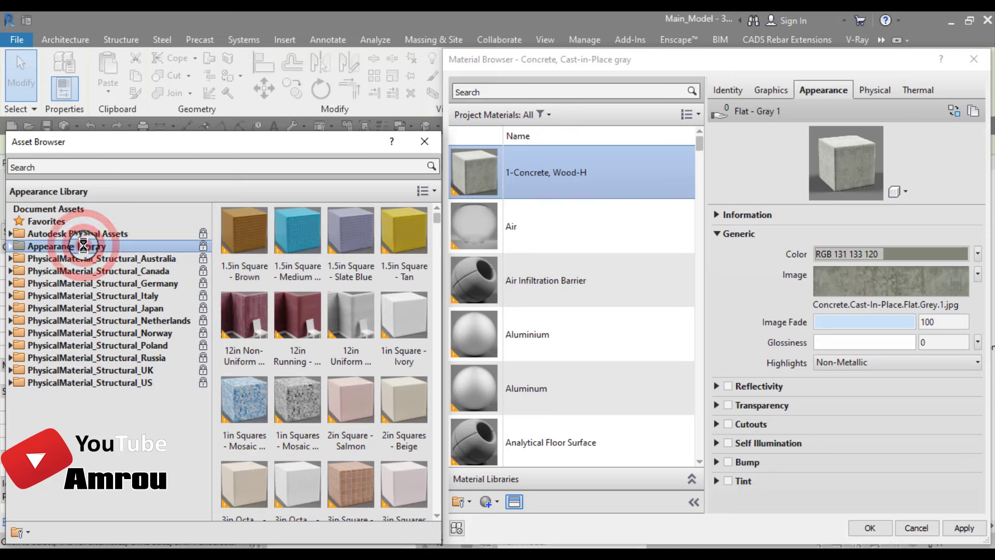
{"action": "left_click", "coordinate": [10, 247]}
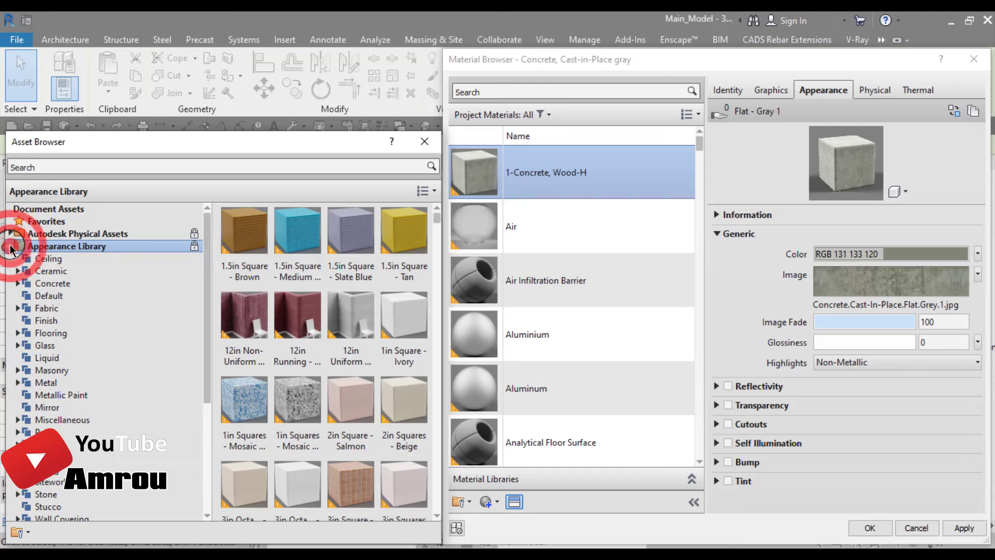
{"action": "left_click", "coordinate": [58, 283]}
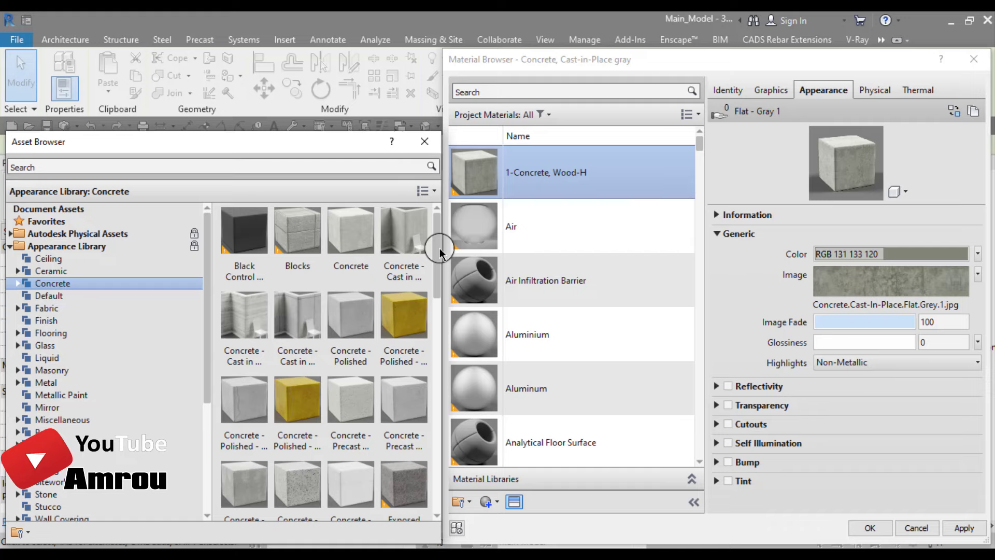
{"action": "left_click_drag", "start_coordinate": [439, 254], "coordinate": [425, 383]}
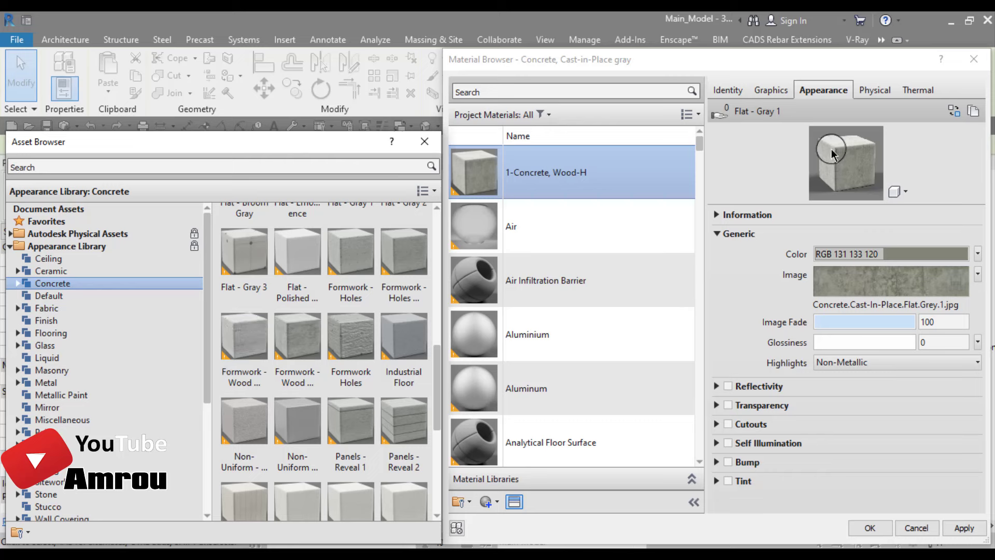
{"action": "mouse_move", "coordinate": [244, 346]}
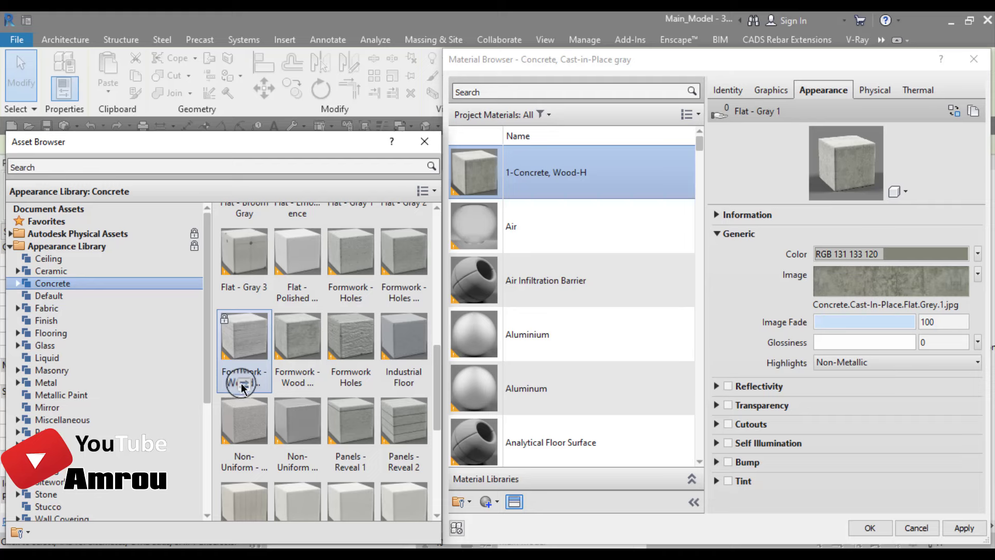
{"action": "left_click", "coordinate": [243, 384]}
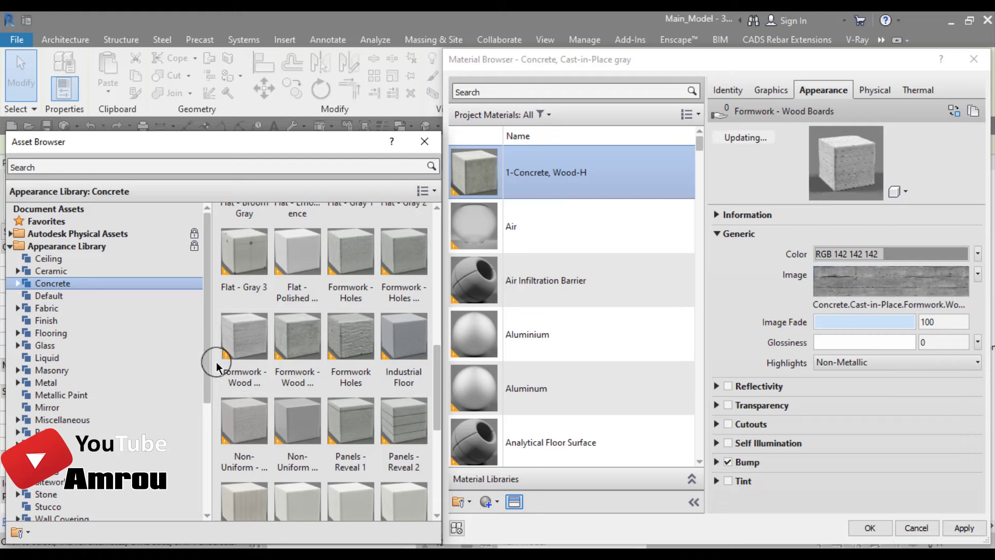
{"action": "mouse_move", "coordinate": [244, 336]}
{"action": "left_click", "coordinate": [425, 142]}
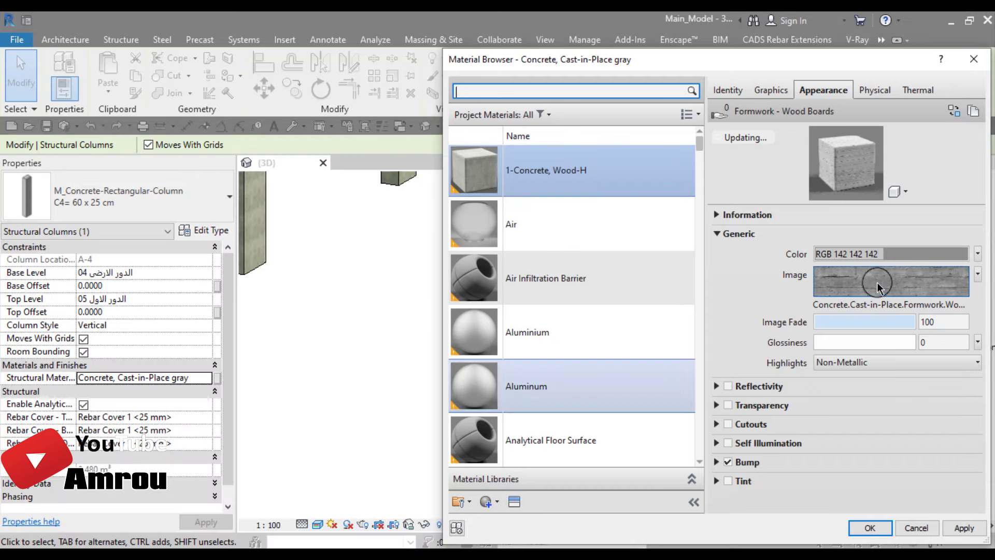
- Expand the Bump settings and open the texture editor for the wood-board image
{"action": "left_click", "coordinate": [717, 462]}
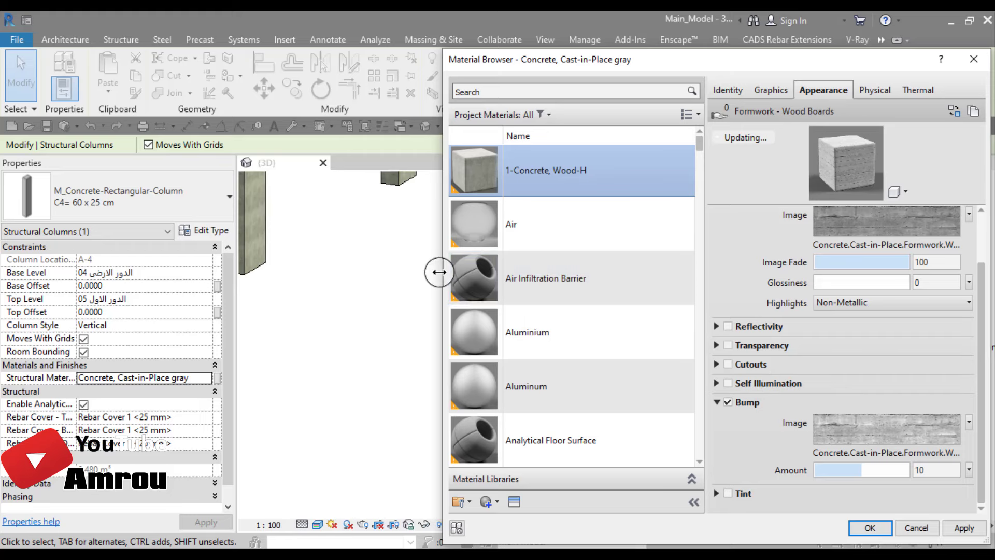
{"action": "left_click", "coordinate": [559, 180]}
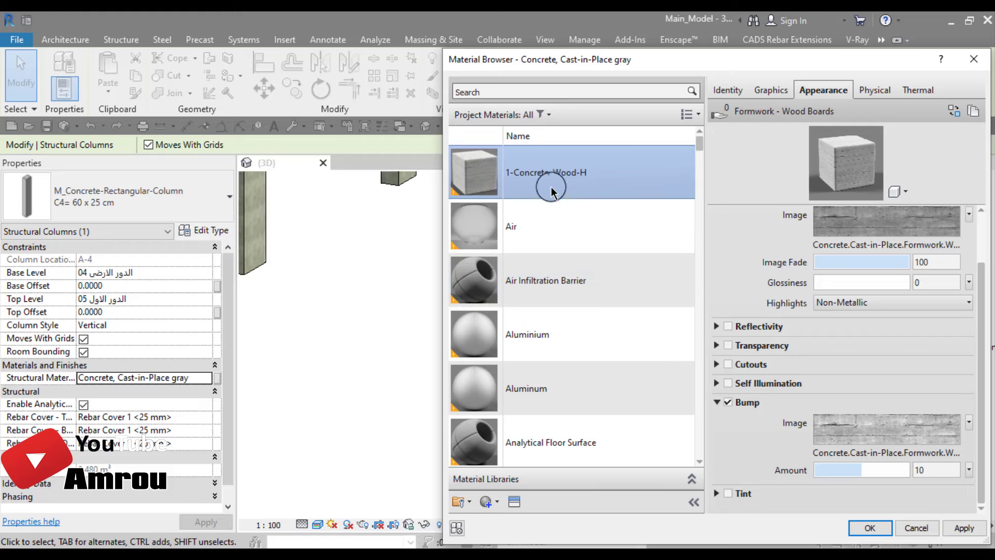
{"action": "left_click", "coordinate": [879, 228]}
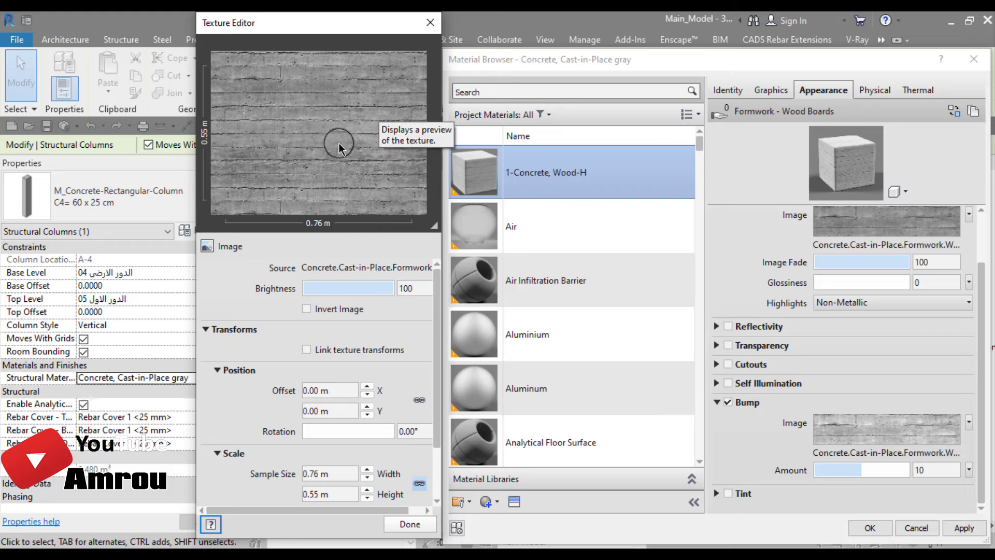
- Link the wood-board texture offsets and set X and Y to 1.00 m
{"action": "left_click", "coordinate": [306, 309]}
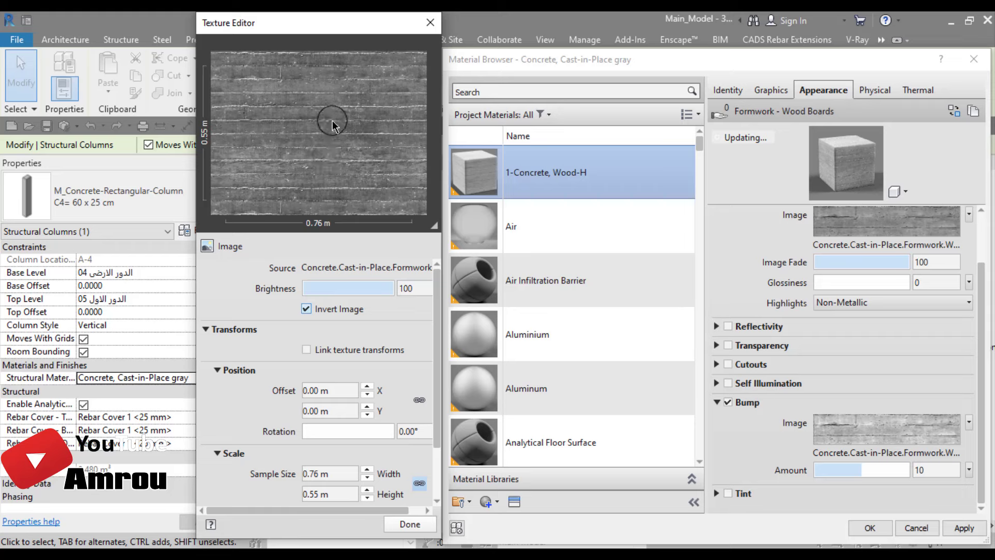
{"action": "left_click", "coordinate": [306, 309]}
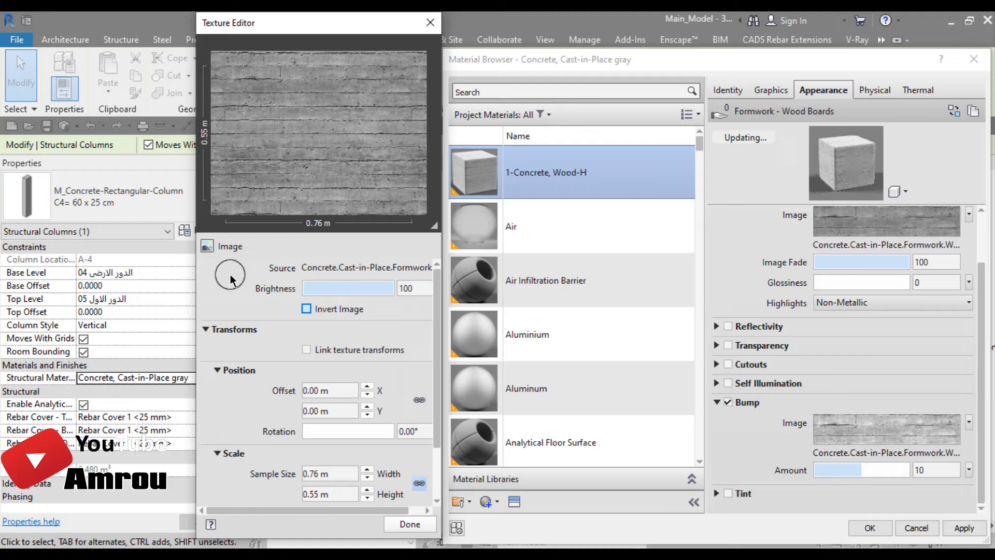
{"action": "scroll", "coordinate": [434, 321], "scroll_direction": "down", "scroll_amount": 2}
{"action": "scroll", "coordinate": [435, 321], "scroll_direction": "down", "scroll_amount": 3}
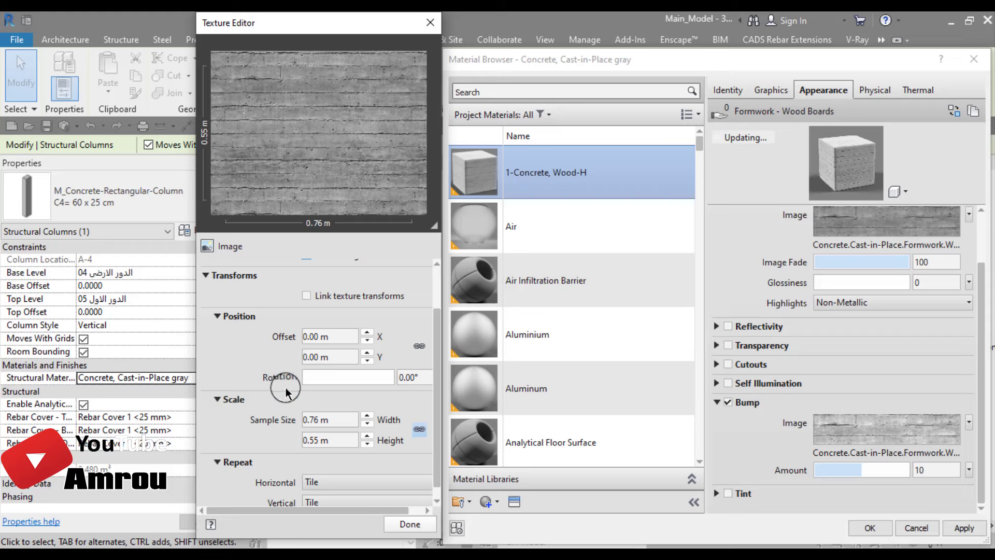
{"action": "left_click", "coordinate": [419, 346]}
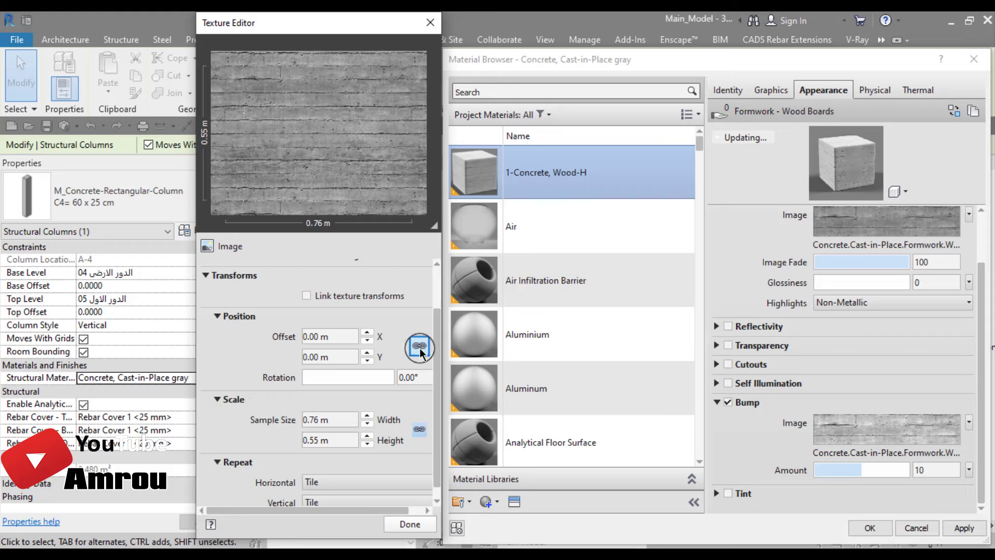
{"action": "left_click", "coordinate": [270, 343]}
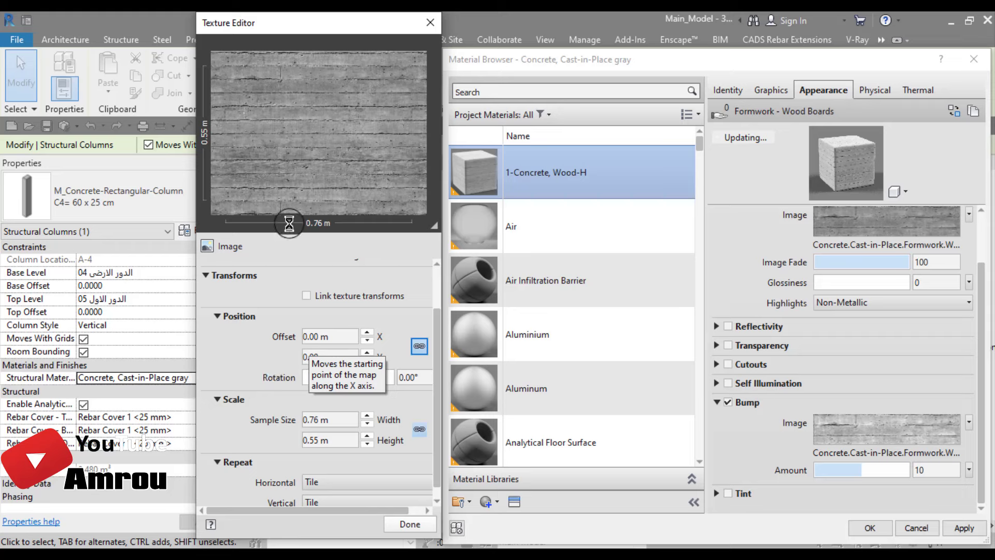
{"action": "left_click", "coordinate": [337, 335]}
{"action": "type", "text": "1"}
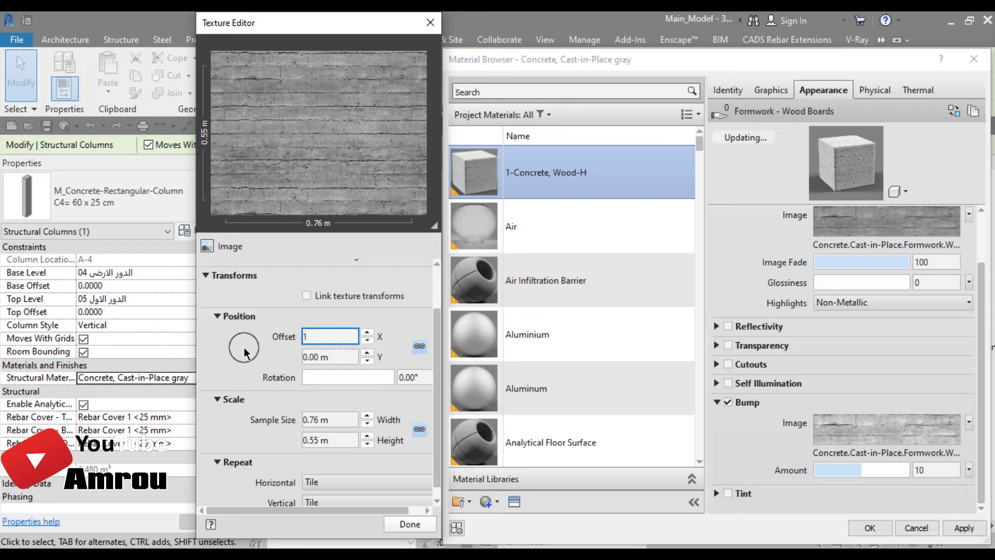
{"action": "left_click", "coordinate": [244, 348]}
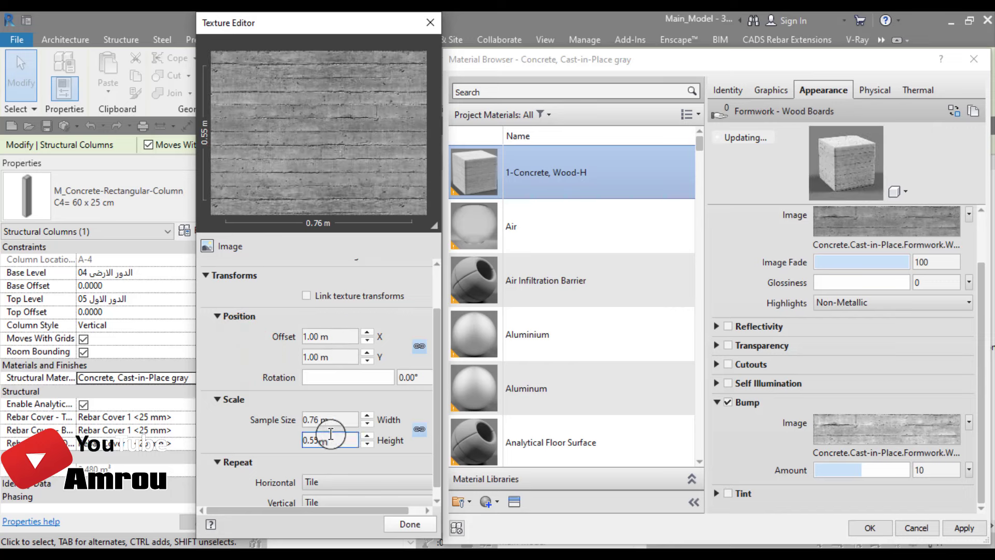
- Resize the texture sample to 1.00 m by 1.00 m and relock the proportions
{"action": "left_click", "coordinate": [344, 419]}
{"action": "type", "text": "1"}
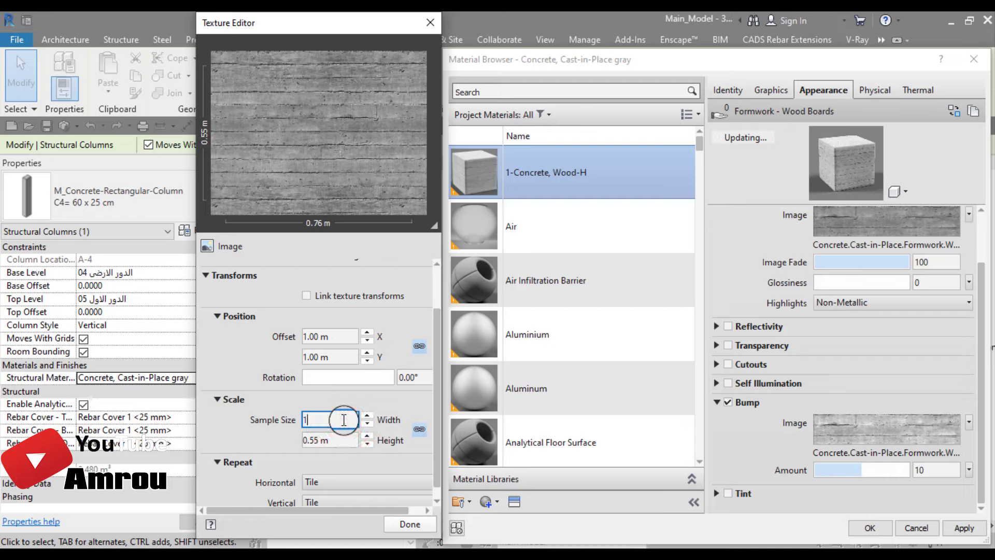
{"action": "left_click", "coordinate": [233, 363]}
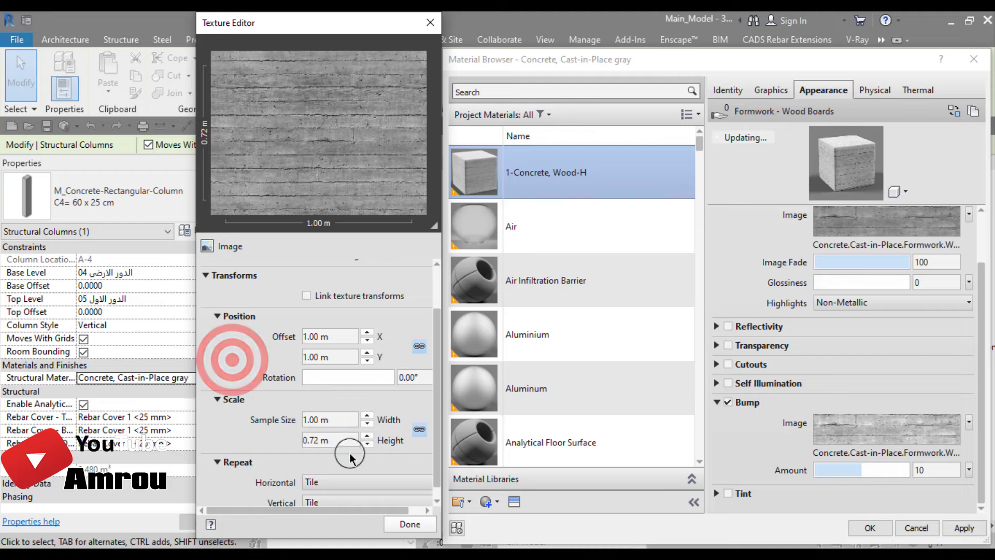
{"action": "left_click", "coordinate": [345, 440]}
{"action": "type", "text": "1"}
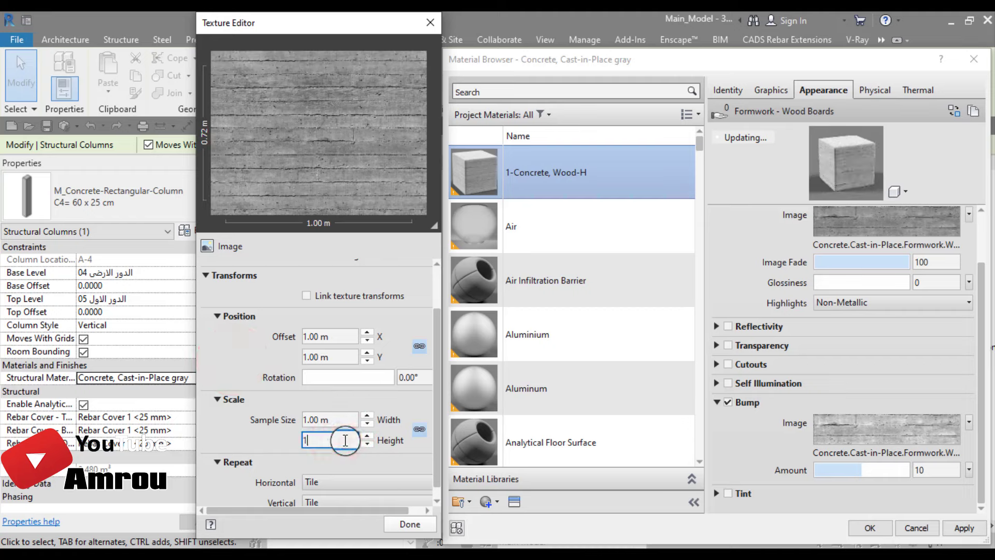
{"action": "left_click", "coordinate": [224, 355]}
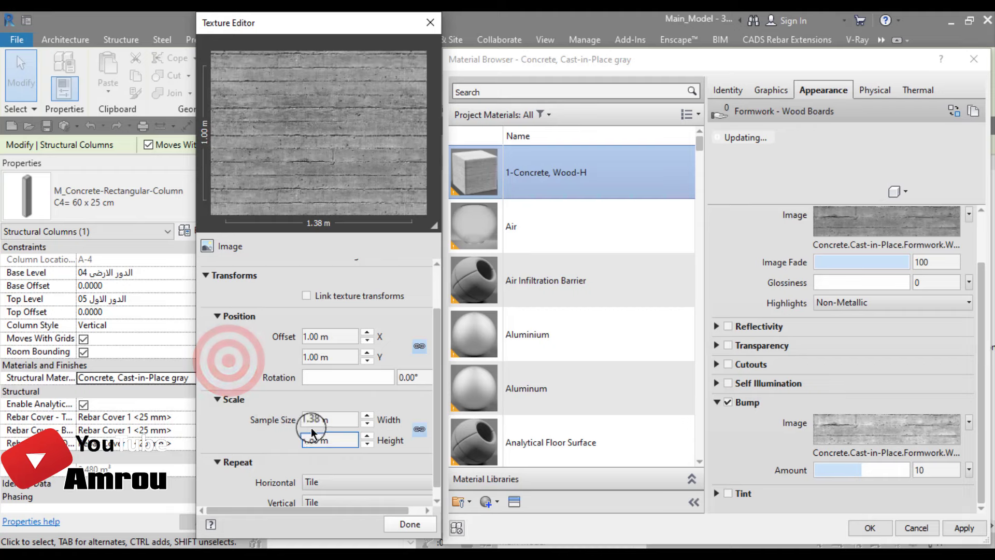
{"action": "left_click", "coordinate": [351, 424]}
{"action": "left_click", "coordinate": [417, 430]}
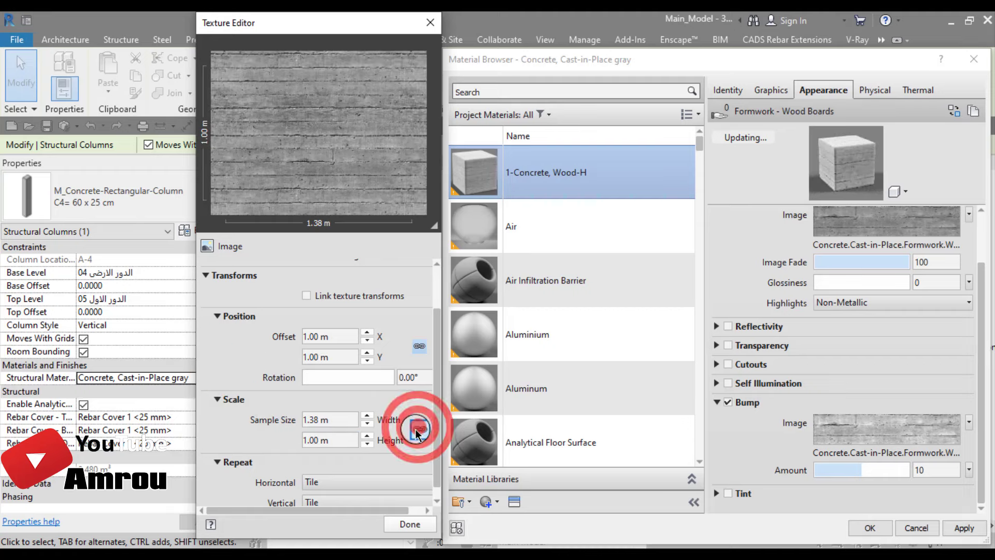
{"action": "left_click", "coordinate": [339, 419]}
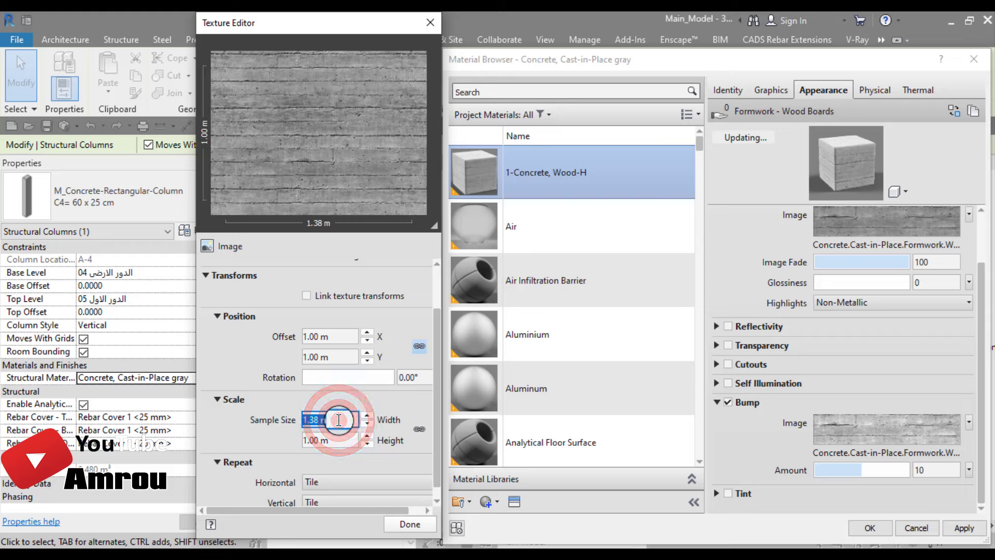
{"action": "type", "text": "1"}
{"action": "left_click", "coordinate": [232, 367]}
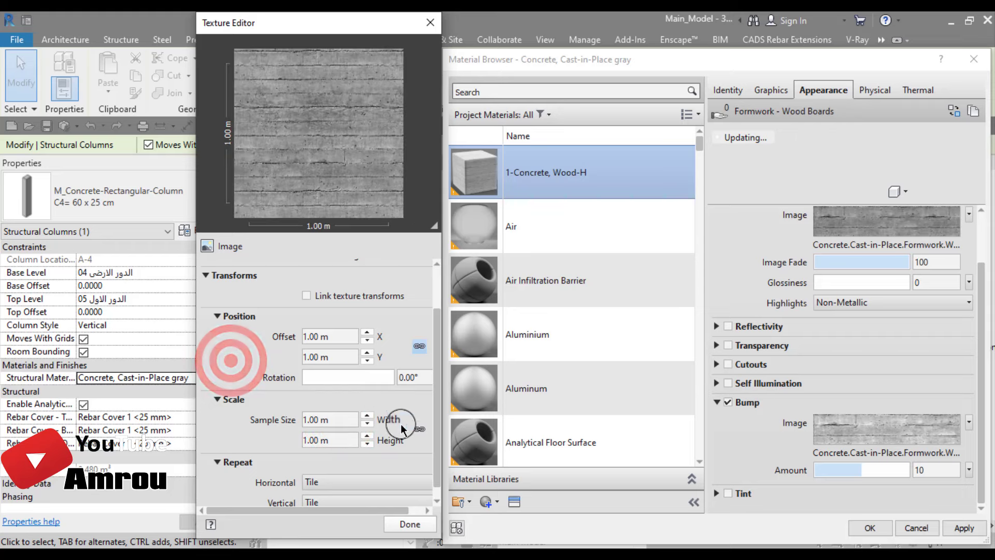
{"action": "left_click", "coordinate": [419, 428]}
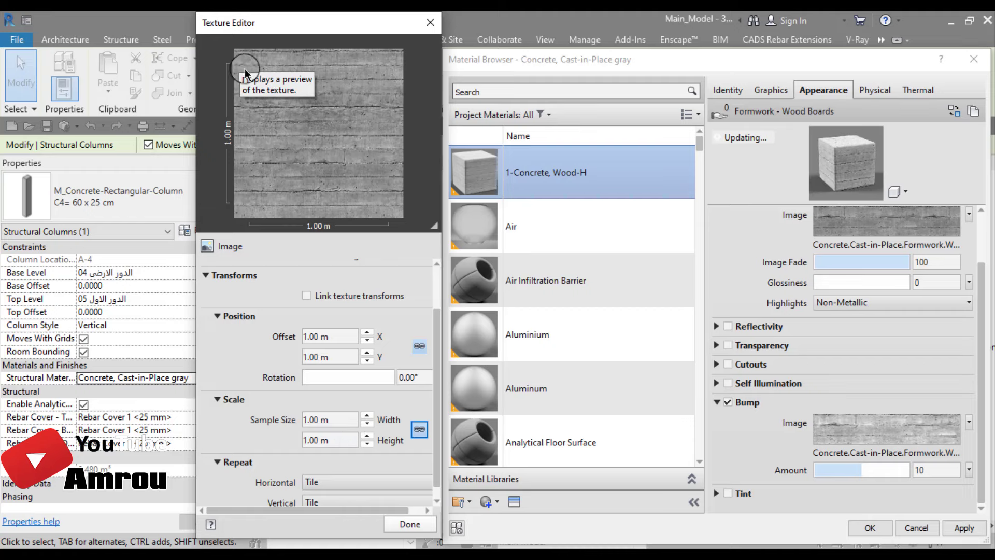
{"action": "left_click", "coordinate": [305, 298]}
- Rotate the appearance texture 90°, keeping 1.00 m offsets and a 1.00 × 1.00 m sample size
{"action": "left_click", "coordinate": [349, 398]}
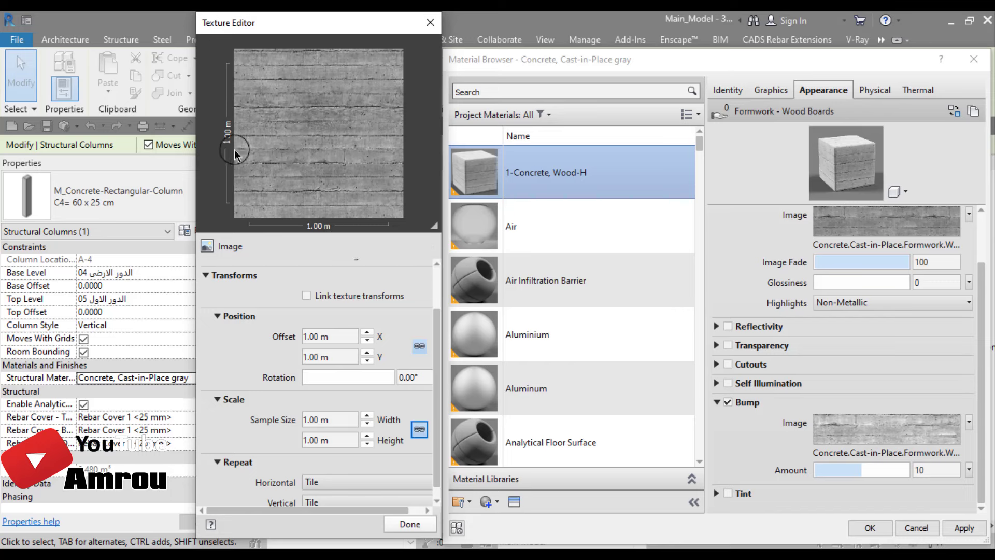
{"action": "double_click", "coordinate": [426, 376]}
{"action": "type", "text": "90"}
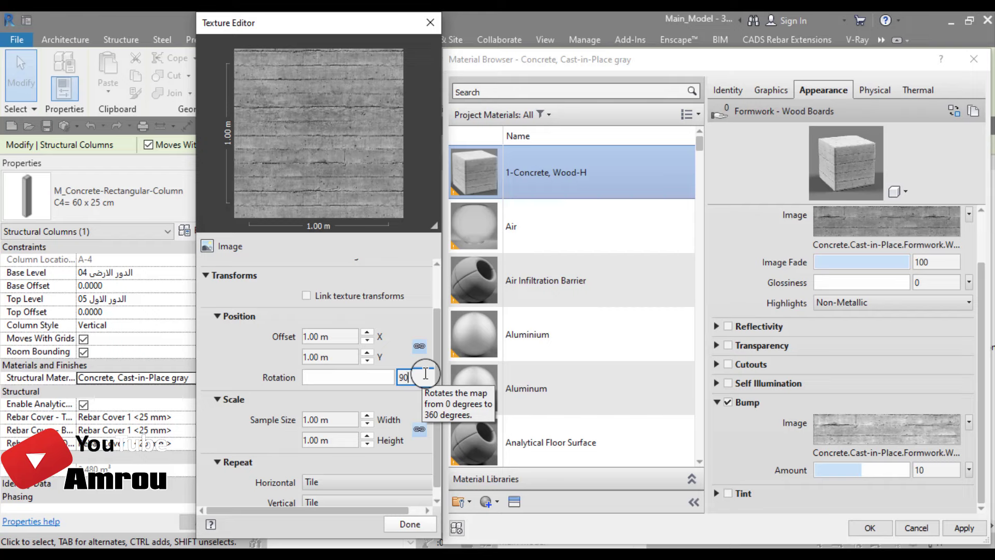
{"action": "left_click", "coordinate": [409, 524]}
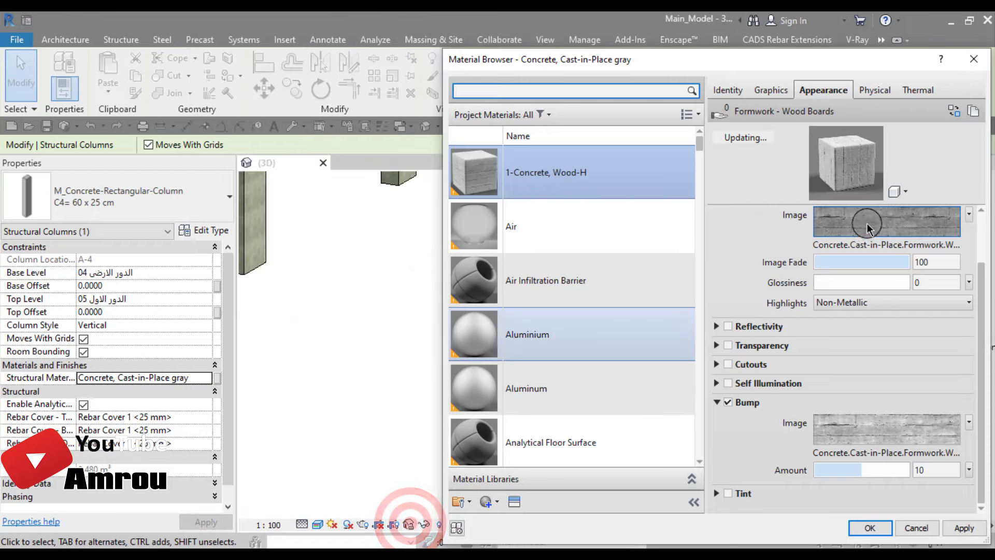
{"action": "left_click", "coordinate": [867, 228]}
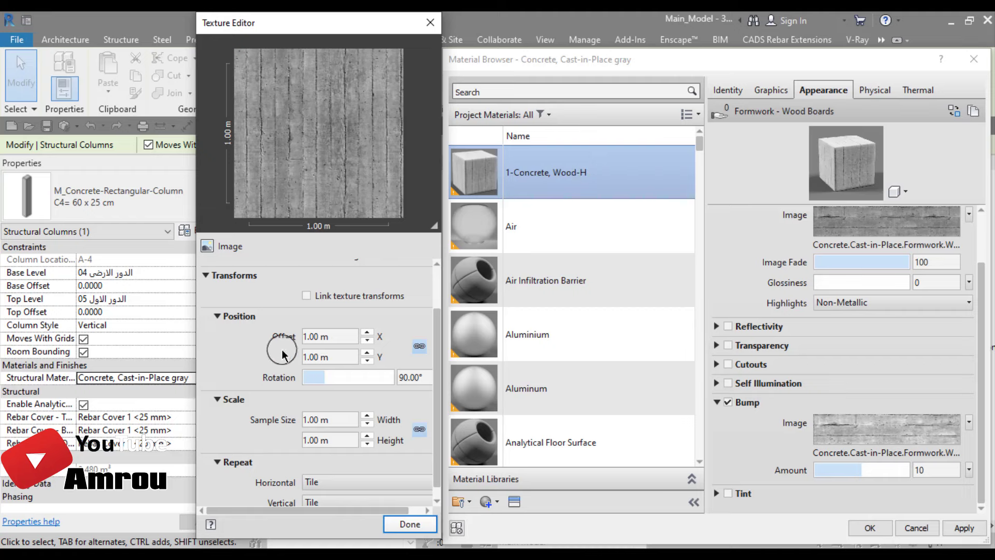
{"action": "left_click", "coordinate": [413, 386]}
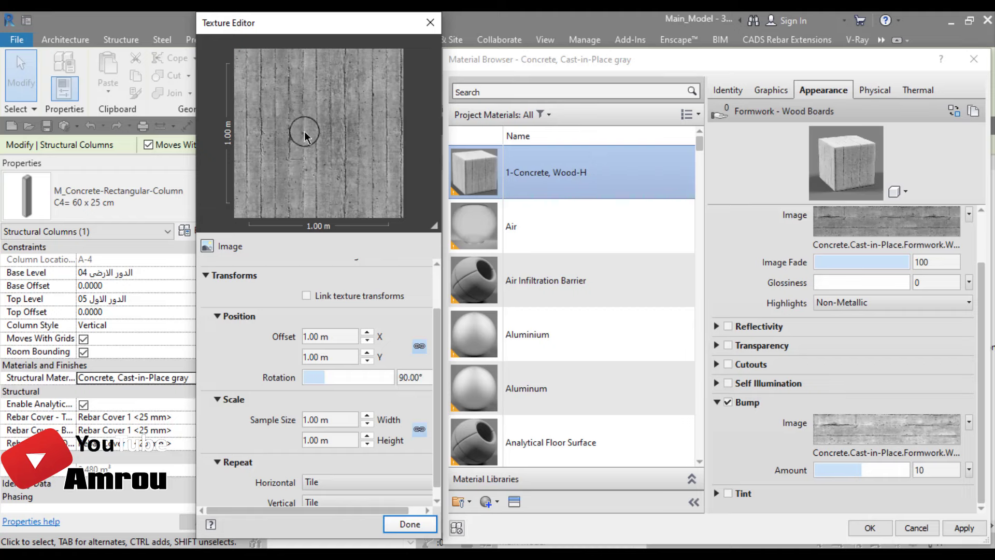
{"action": "left_click", "coordinate": [412, 525]}
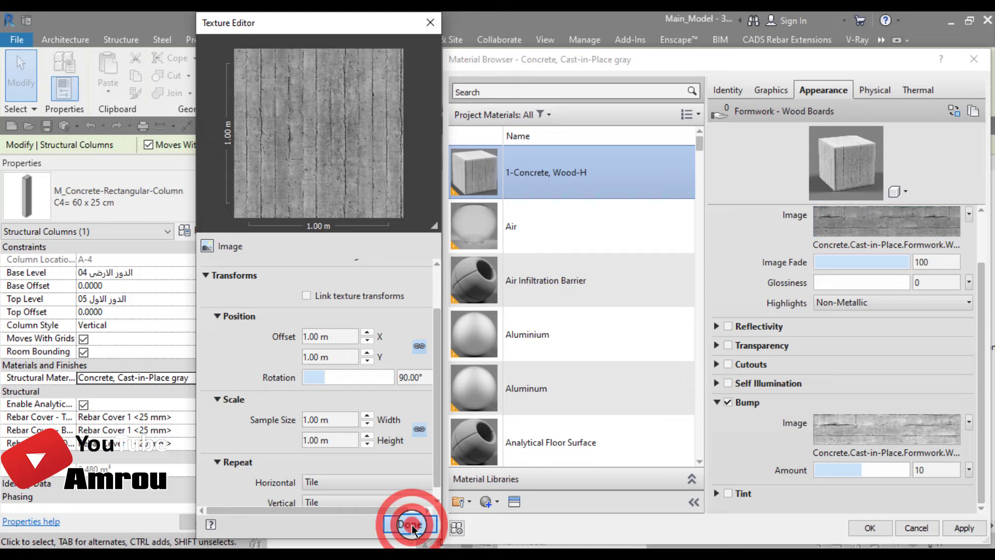
- Rename the material from 1-Concrete, Wood-H to 1-Concrete, Wood-V
{"action": "right_click", "coordinate": [566, 173]}
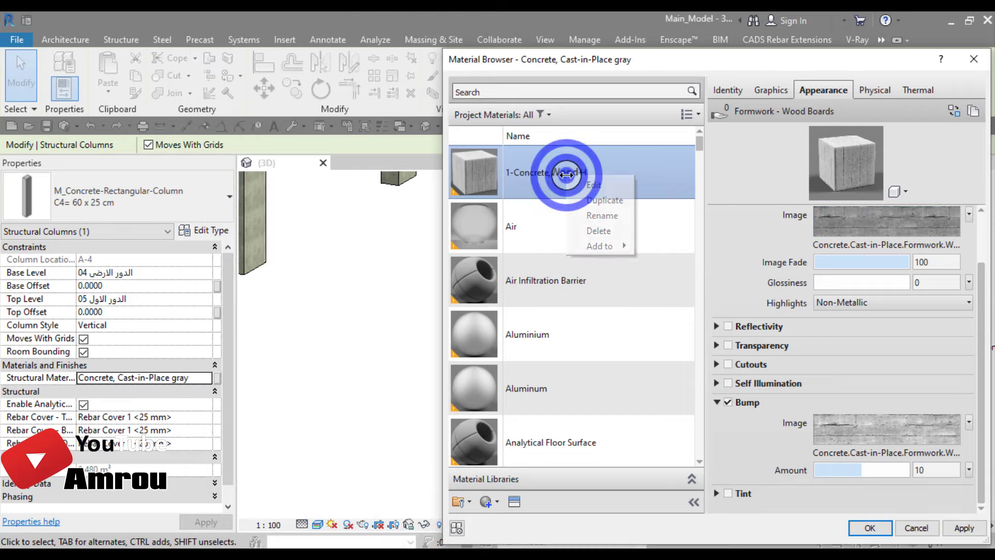
{"action": "left_click", "coordinate": [594, 217]}
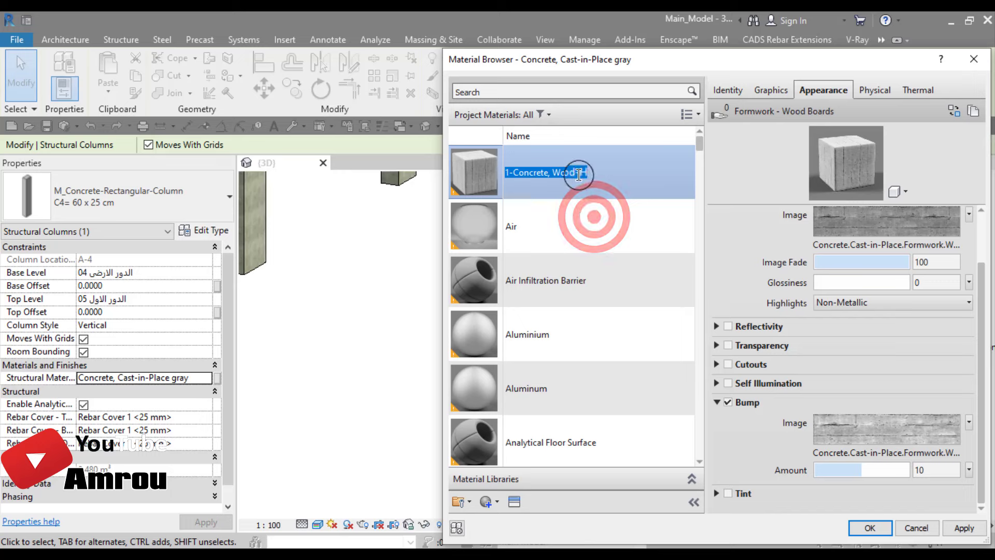
{"action": "left_click_drag", "start_coordinate": [579, 174], "coordinate": [594, 174]}
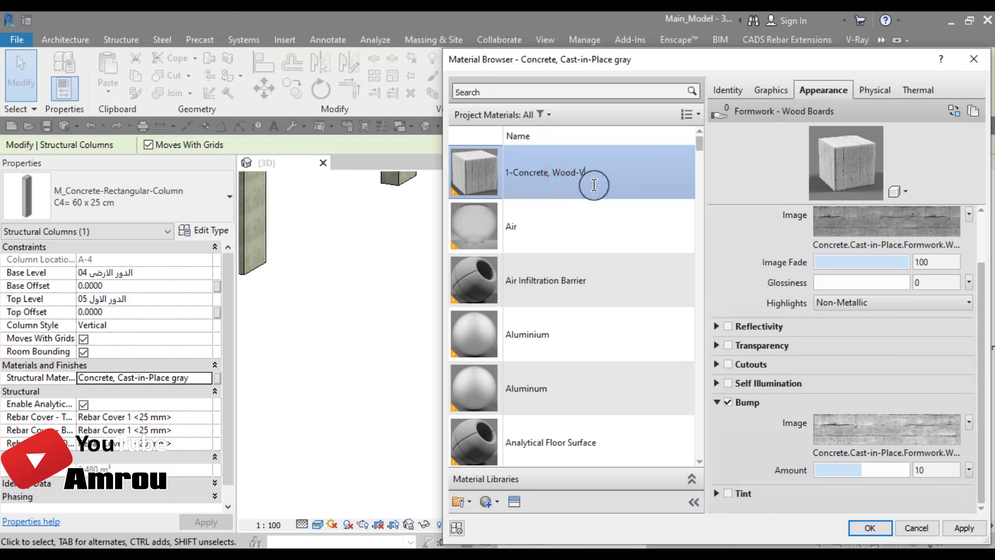
{"action": "key", "text": "Return"}
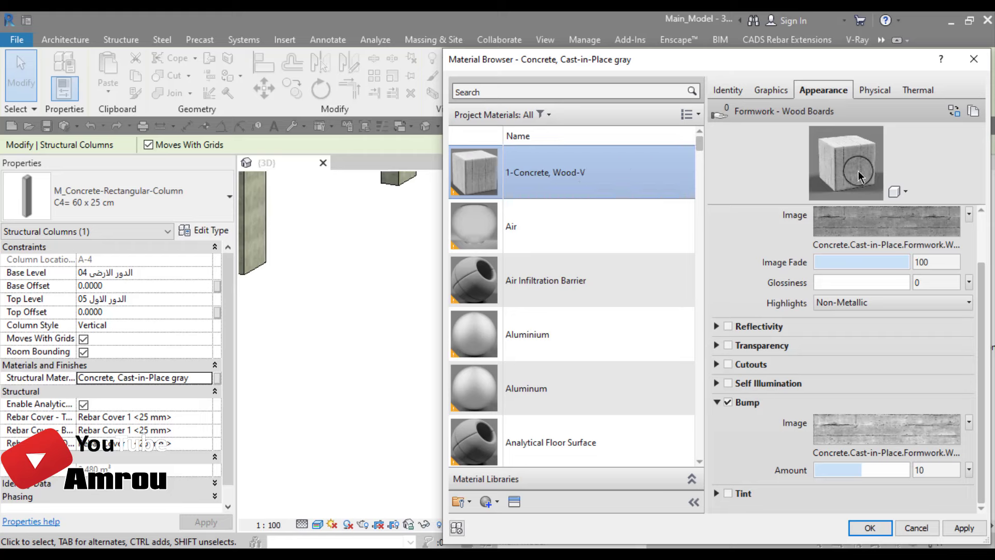
{"action": "left_click", "coordinate": [878, 424]}
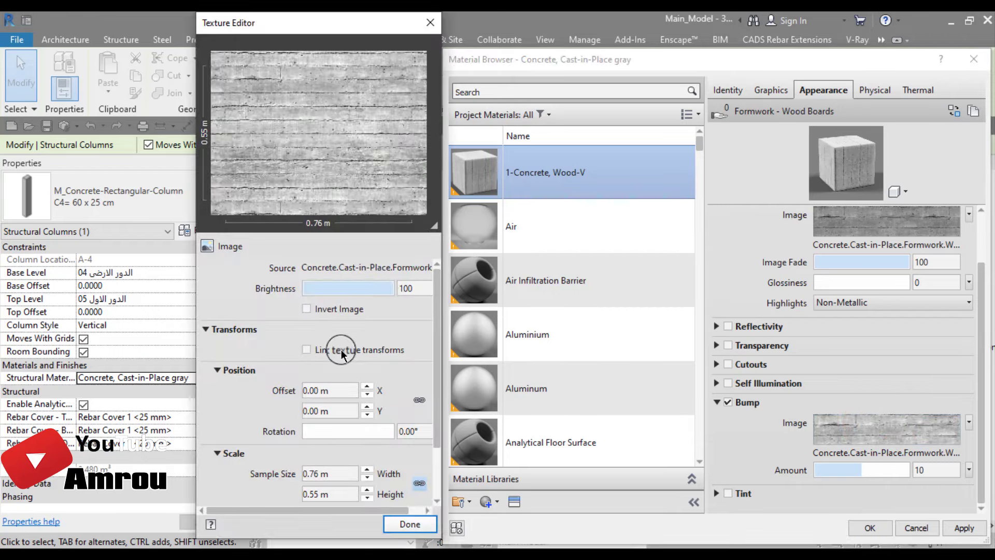
- Set the bump texture offsets to 1.00 m in X and Y and rotation to 90°
{"action": "left_click", "coordinate": [338, 413]}
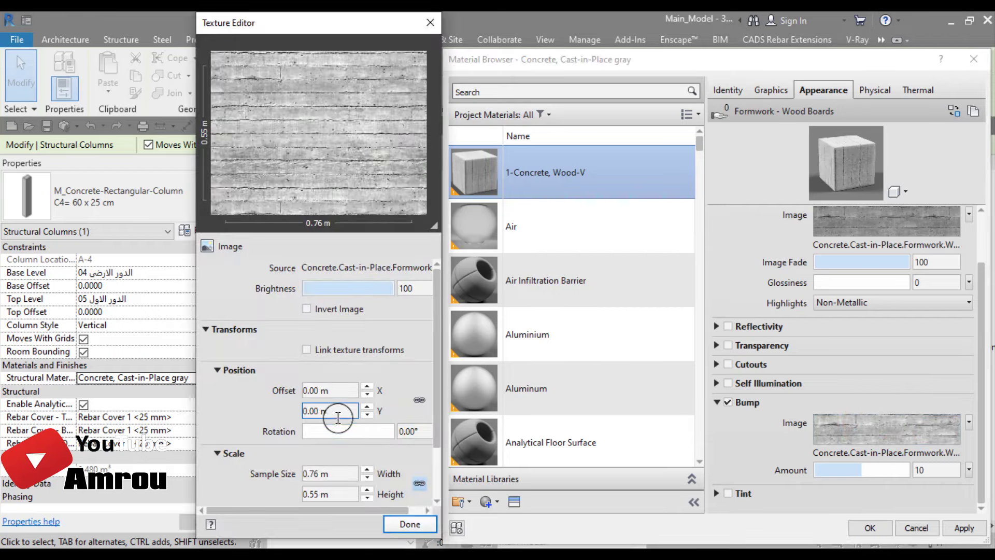
{"action": "double_click", "coordinate": [336, 389]}
{"action": "type", "text": "1"}
{"action": "double_click", "coordinate": [334, 411]}
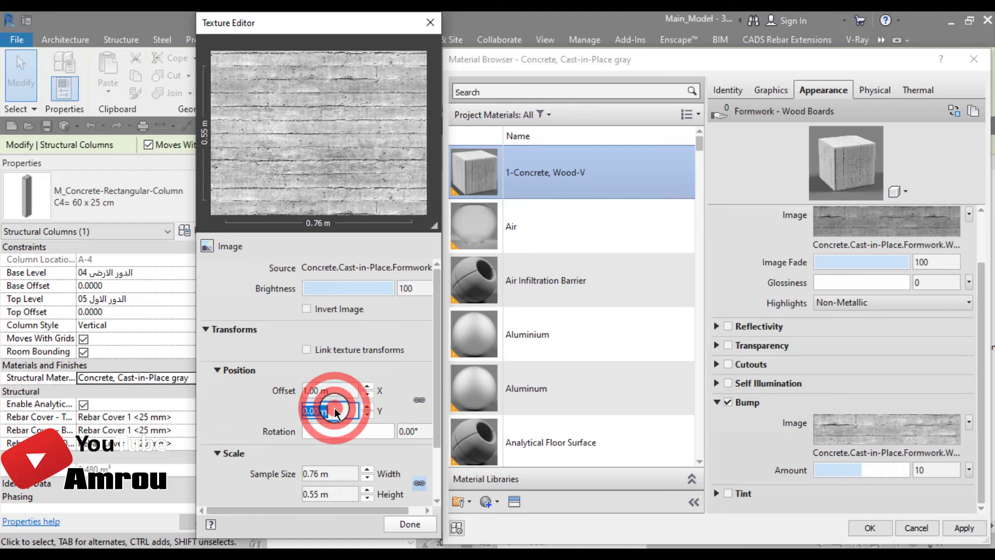
{"action": "type", "text": "1"}
{"action": "double_click", "coordinate": [340, 388]}
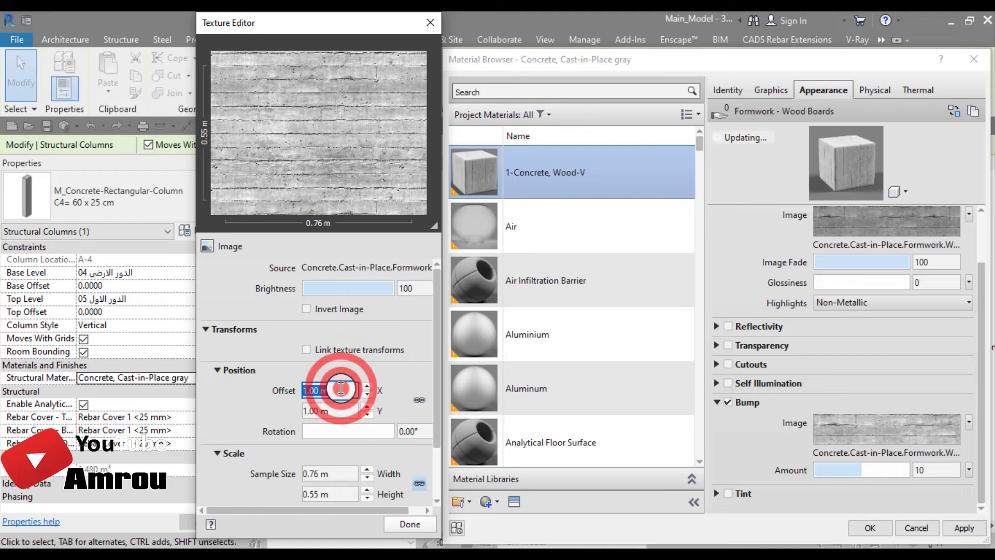
{"action": "left_click", "coordinate": [419, 400]}
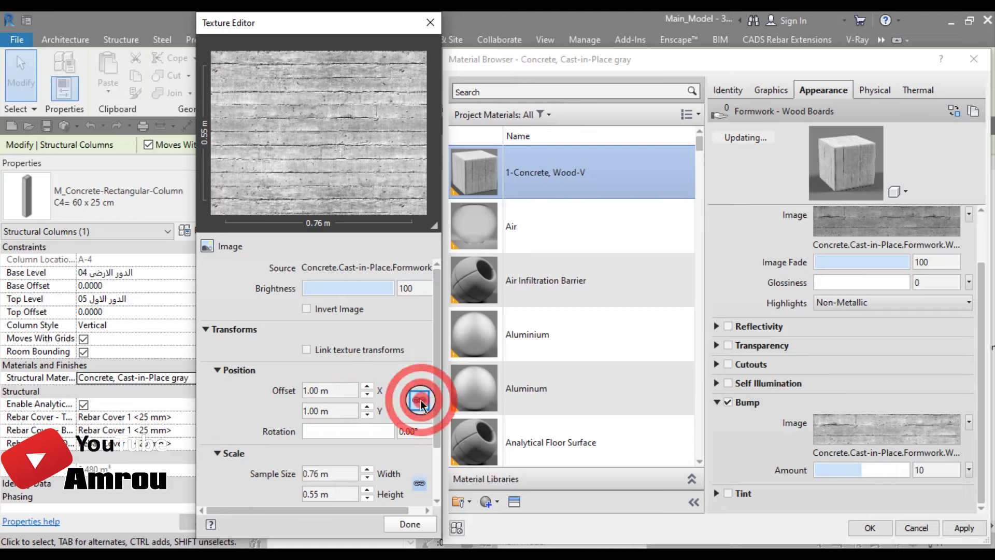
{"action": "double_click", "coordinate": [412, 431]}
{"action": "type", "text": "90"}
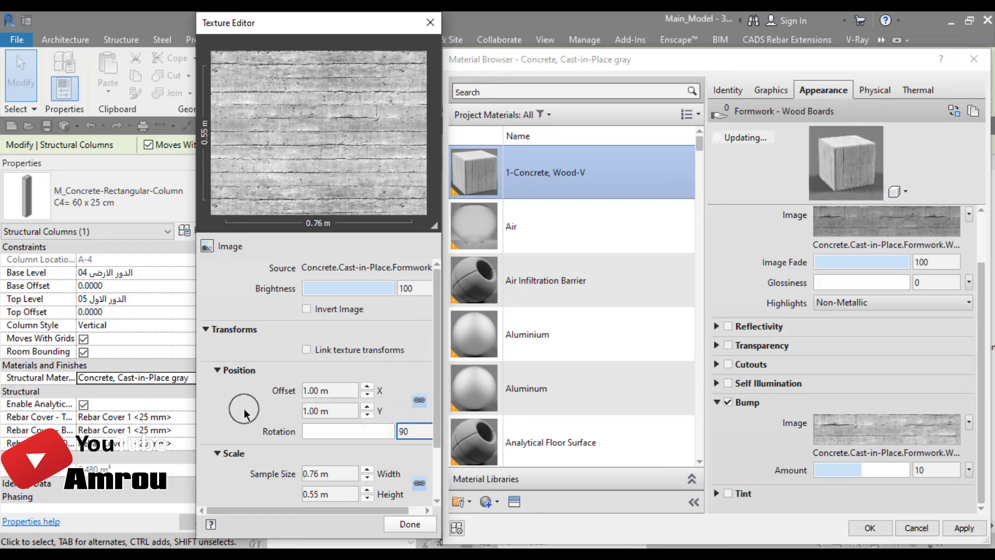
{"action": "left_click", "coordinate": [241, 406]}
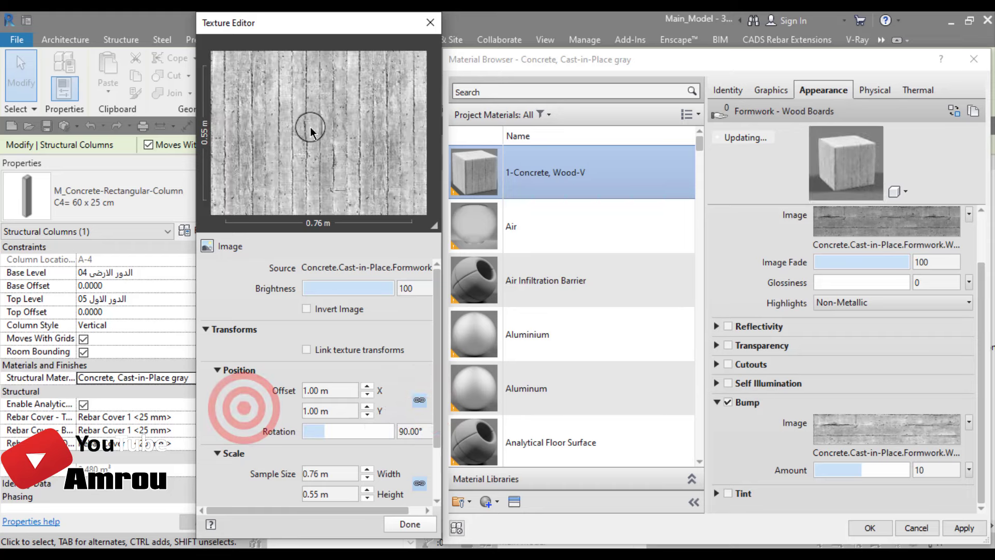
- Size the bump texture sample at 1.00 m by 1.00 m and finish editing
{"action": "left_click", "coordinate": [323, 474]}
{"action": "left_click", "coordinate": [368, 478]}
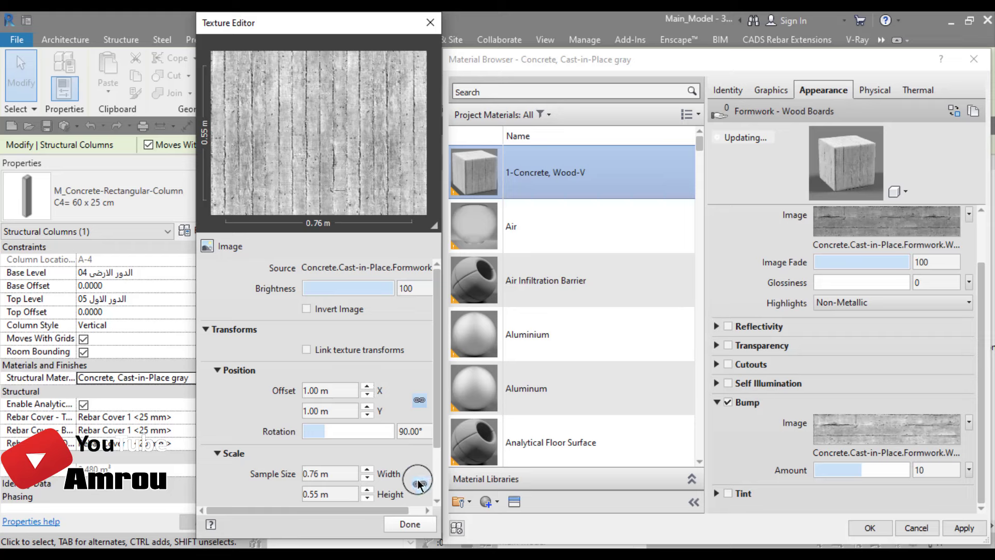
{"action": "left_click", "coordinate": [232, 417]}
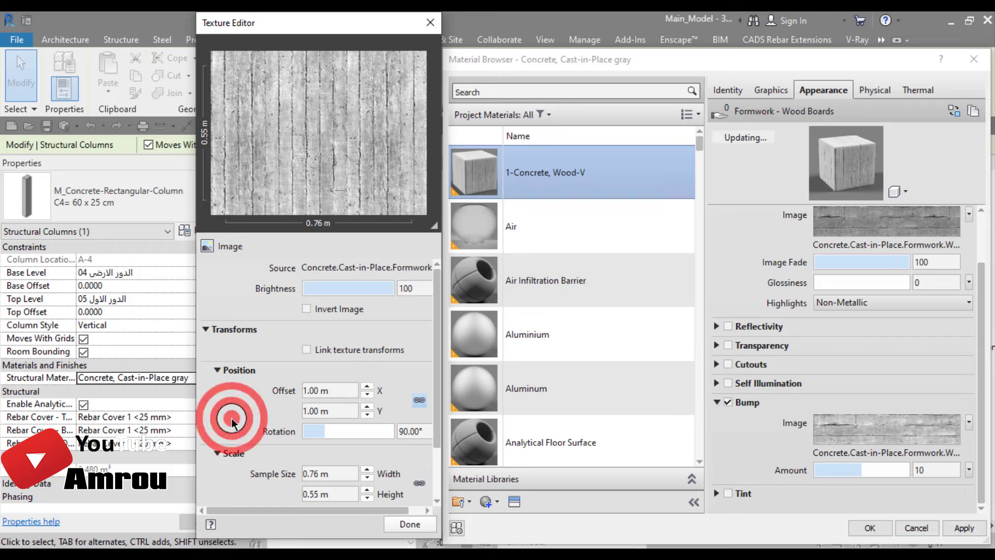
{"action": "double_click", "coordinate": [335, 474]}
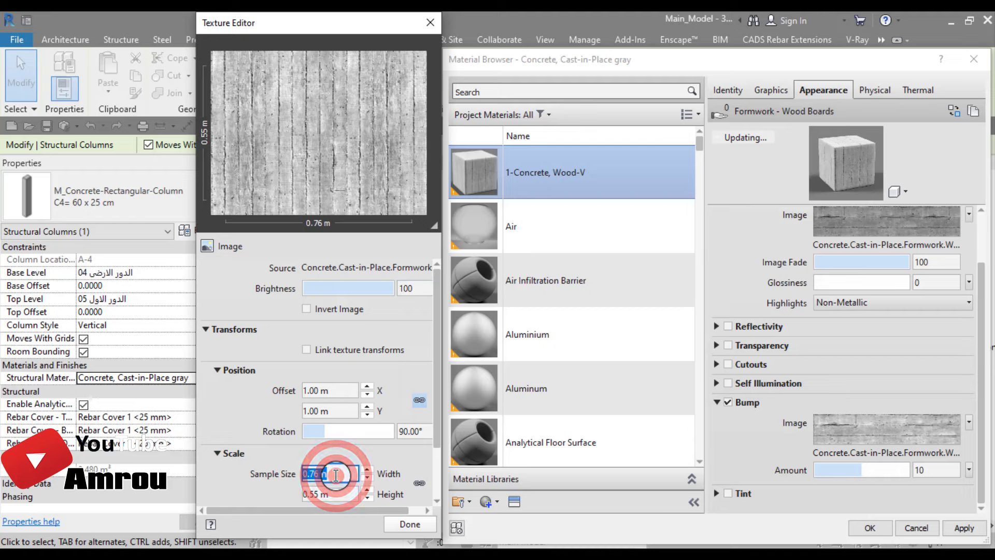
{"action": "type", "text": "1"}
{"action": "left_click", "coordinate": [329, 491]}
{"action": "type", "text": "1"}
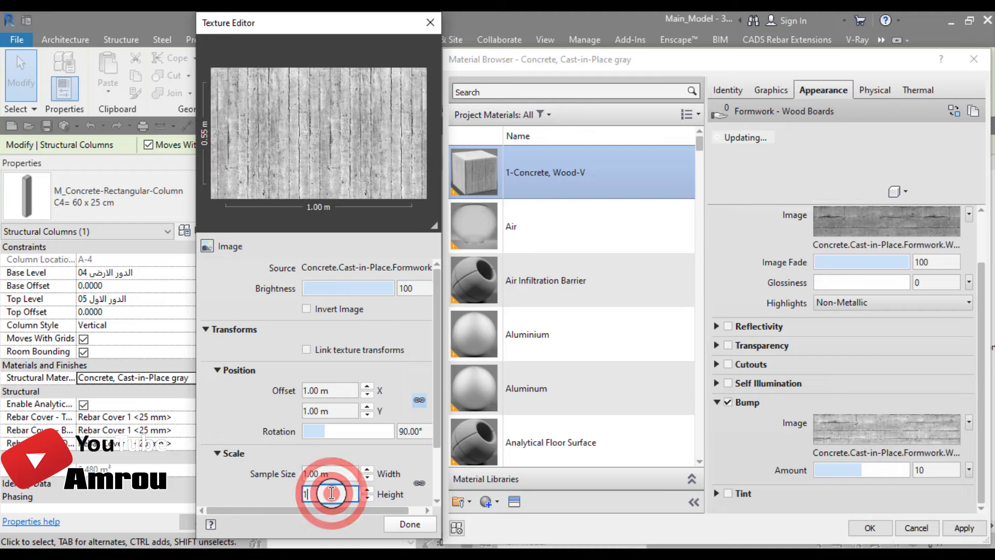
{"action": "left_click", "coordinate": [229, 416]}
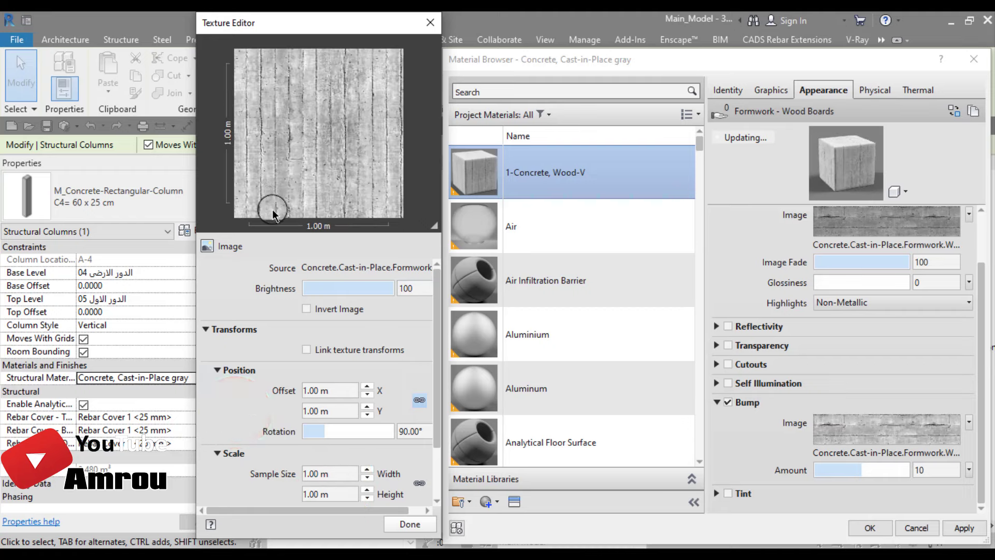
{"action": "left_click", "coordinate": [409, 539]}
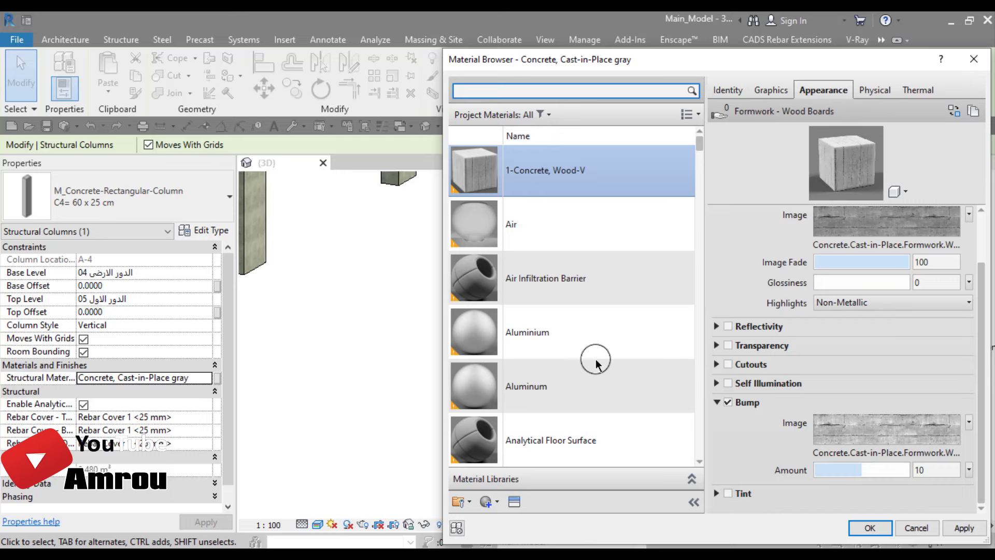
- Raise the bump amount to 20 and apply 1-Concrete, Wood-V to the column
{"action": "double_click", "coordinate": [934, 470]}
{"action": "type", "text": "2"}
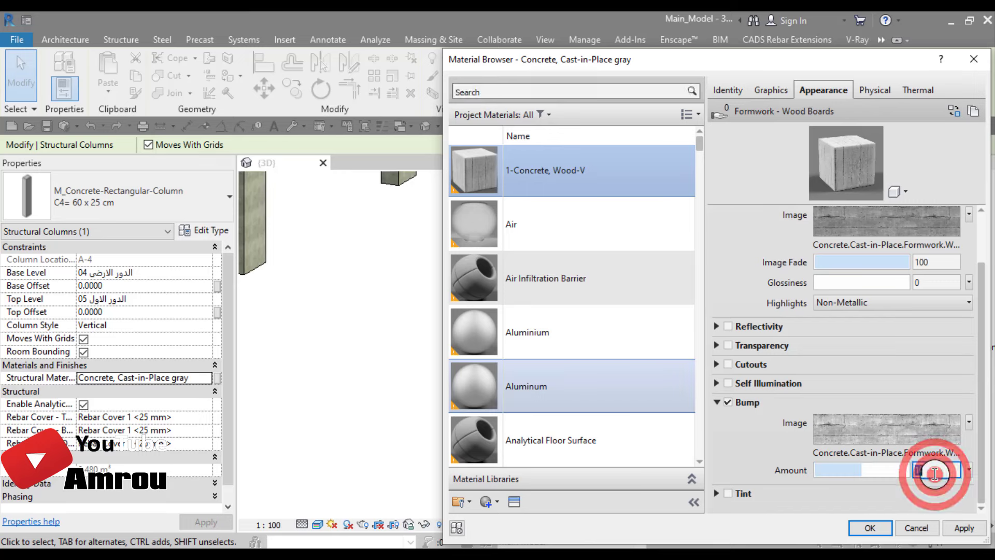
{"action": "type", "text": "0"}
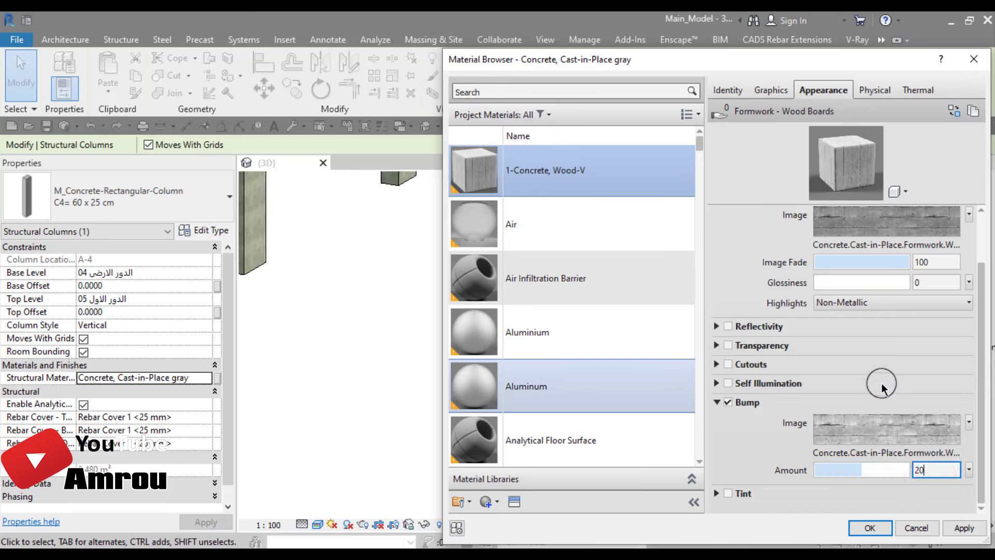
{"action": "left_click", "coordinate": [751, 456]}
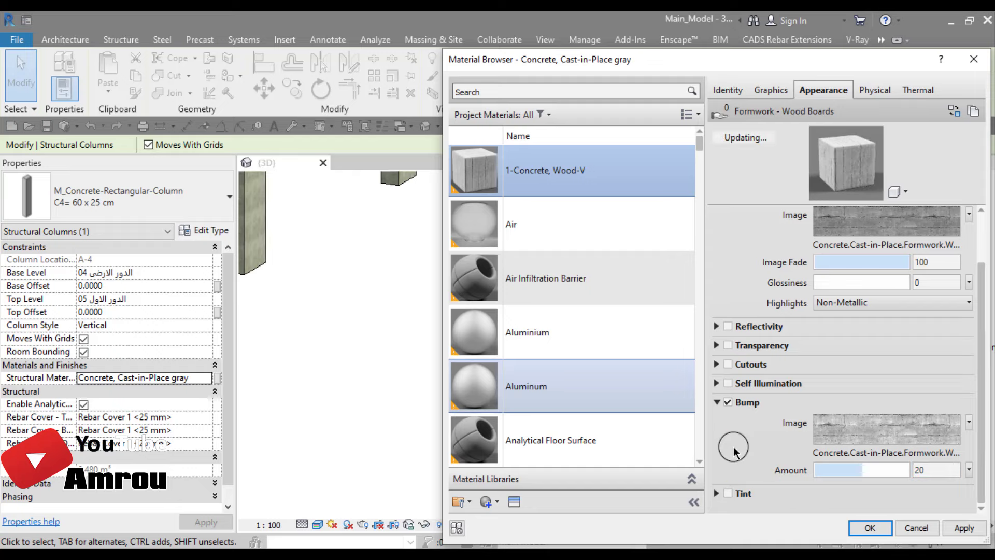
{"action": "left_click", "coordinate": [871, 528]}
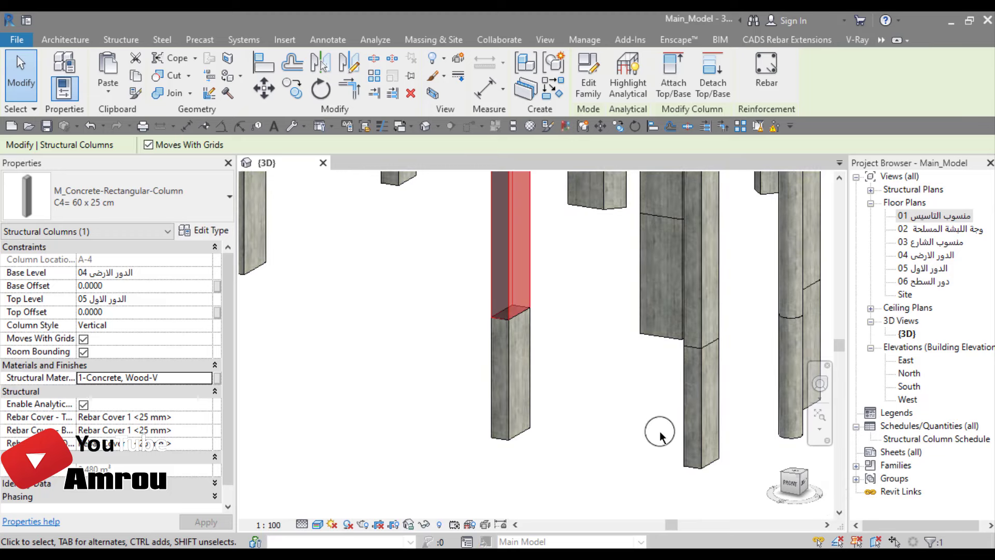
- Orbit, pan and zoom around the columns to inspect the wood-formwork texture
{"action": "left_click", "coordinate": [629, 423]}
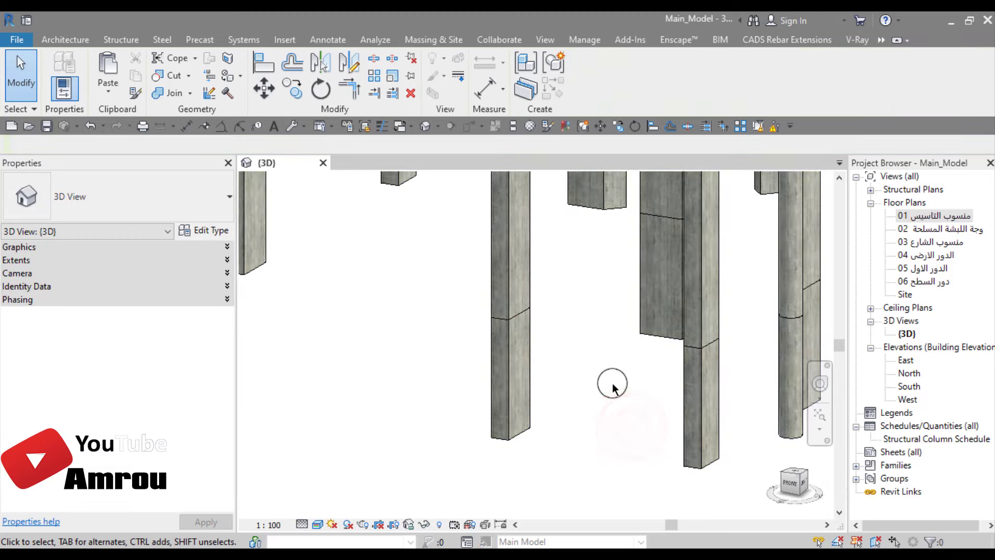
{"action": "scroll", "coordinate": [536, 377], "scroll_direction": "up", "scroll_amount": 1}
{"action": "scroll", "coordinate": [536, 377], "scroll_direction": "up", "scroll_amount": 2}
{"action": "scroll", "coordinate": [502, 395], "scroll_direction": "up", "scroll_amount": 1}
{"action": "scroll", "coordinate": [502, 396], "scroll_direction": "up", "scroll_amount": 1}
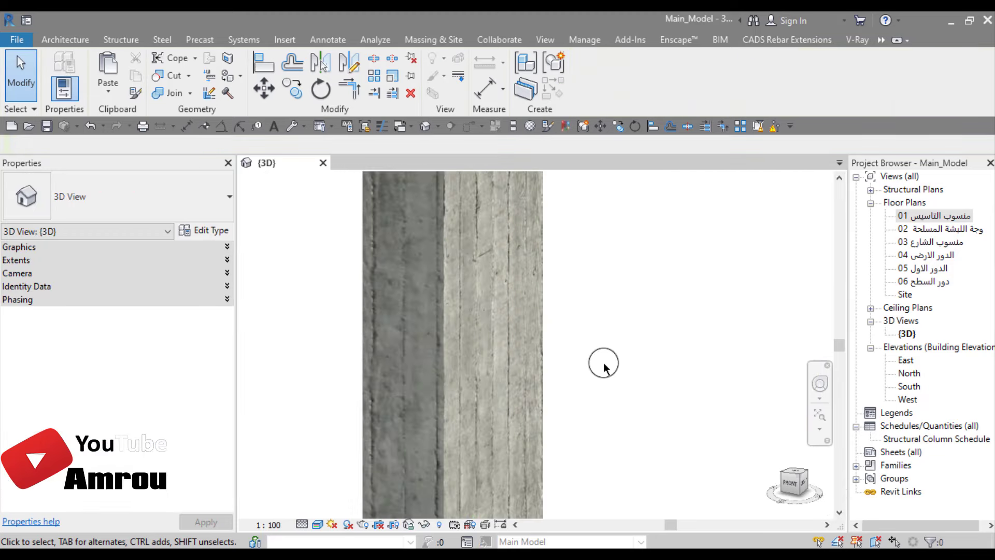
{"action": "scroll", "coordinate": [615, 368], "scroll_direction": "down", "scroll_amount": 1}
{"action": "scroll", "coordinate": [616, 368], "scroll_direction": "down", "scroll_amount": 1}
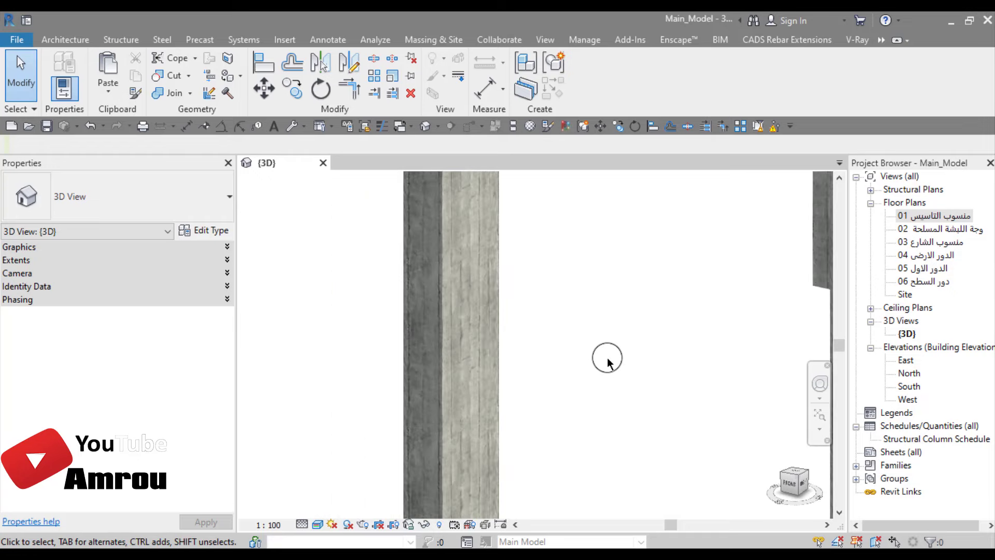
{"action": "left_click", "coordinate": [498, 346]}
{"action": "mouse_move", "coordinate": [584, 333]}
{"action": "middle_mouse_down", "text": "shift"}
{"action": "mouse_move", "coordinate": [568, 373]}
{"action": "mouse_move", "coordinate": [595, 311]}
{"action": "middle_mouse_up", "text": "shift"}
{"action": "scroll", "coordinate": [628, 251], "scroll_direction": "up", "scroll_amount": 2}
{"action": "middle_click_drag", "start_coordinate": [628, 250], "coordinate": [679, 288]}
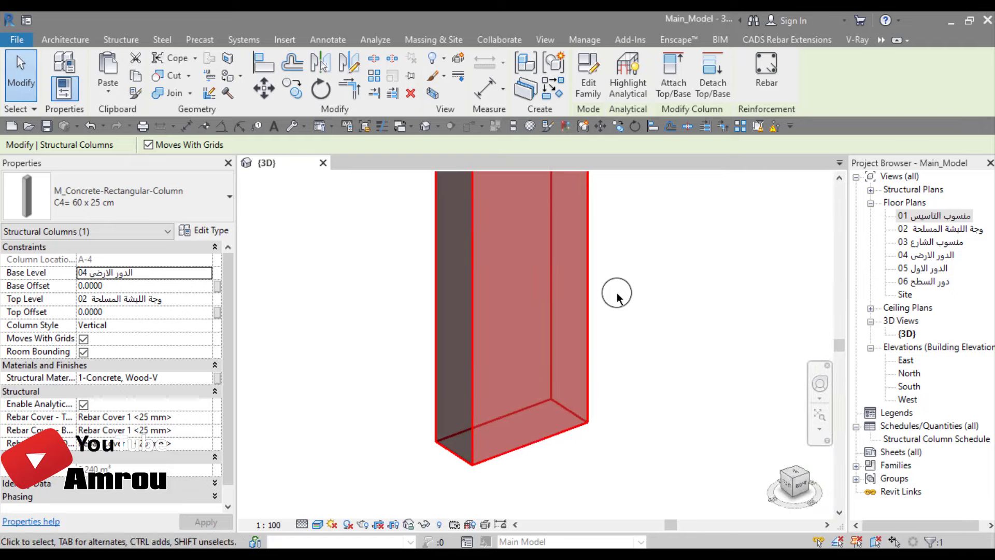
{"action": "middle_click_drag", "start_coordinate": [631, 350], "coordinate": [622, 344]}
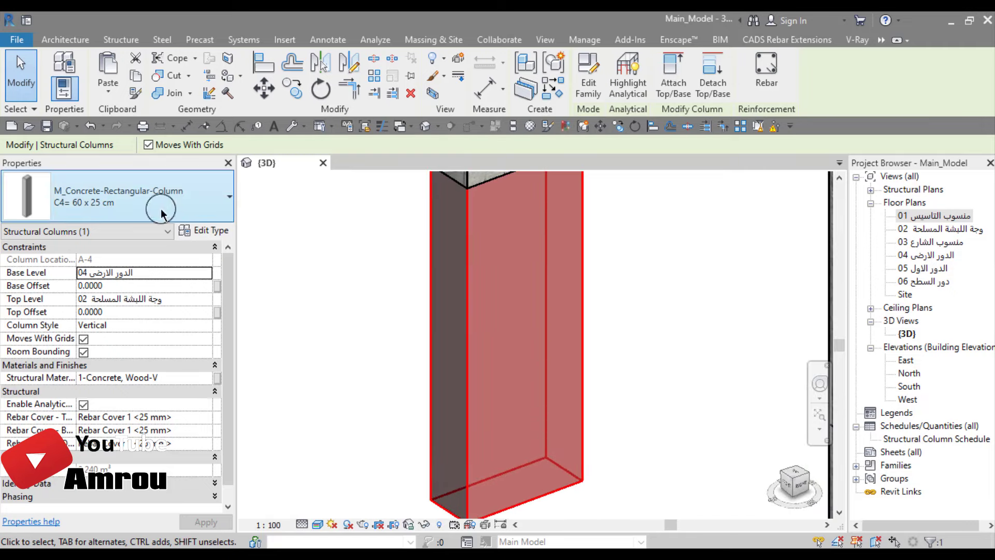
{"action": "left_click", "coordinate": [658, 327]}
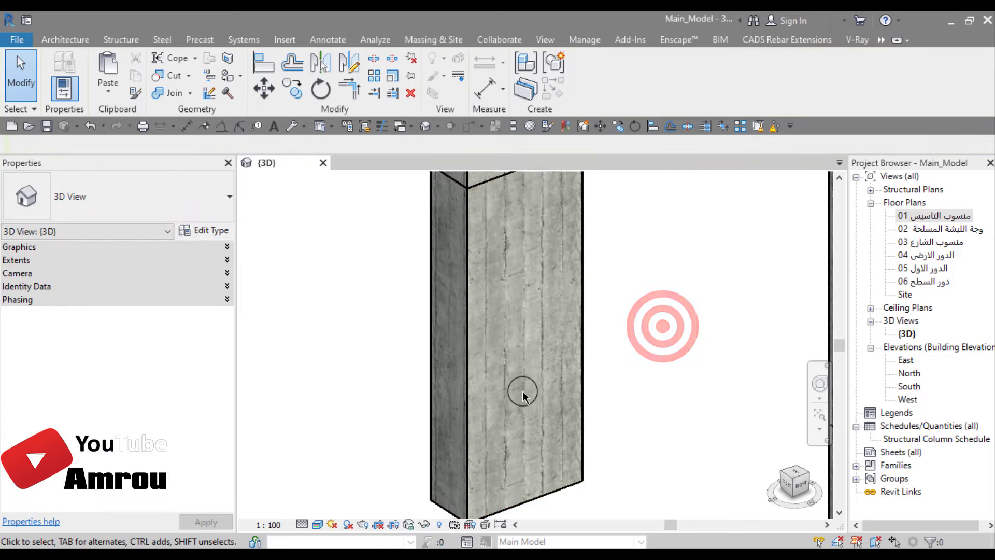
{"action": "scroll", "coordinate": [522, 392], "scroll_direction": "up", "scroll_amount": 2}
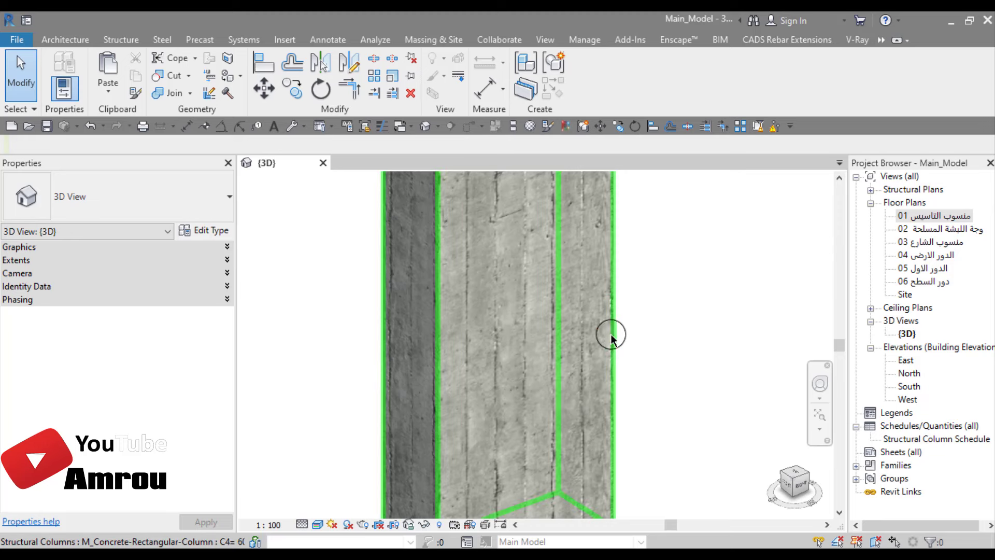
{"action": "left_click", "coordinate": [611, 334]}
{"action": "scroll", "coordinate": [666, 324], "scroll_direction": "down", "scroll_amount": 3}
{"action": "left_click", "coordinate": [688, 331]}
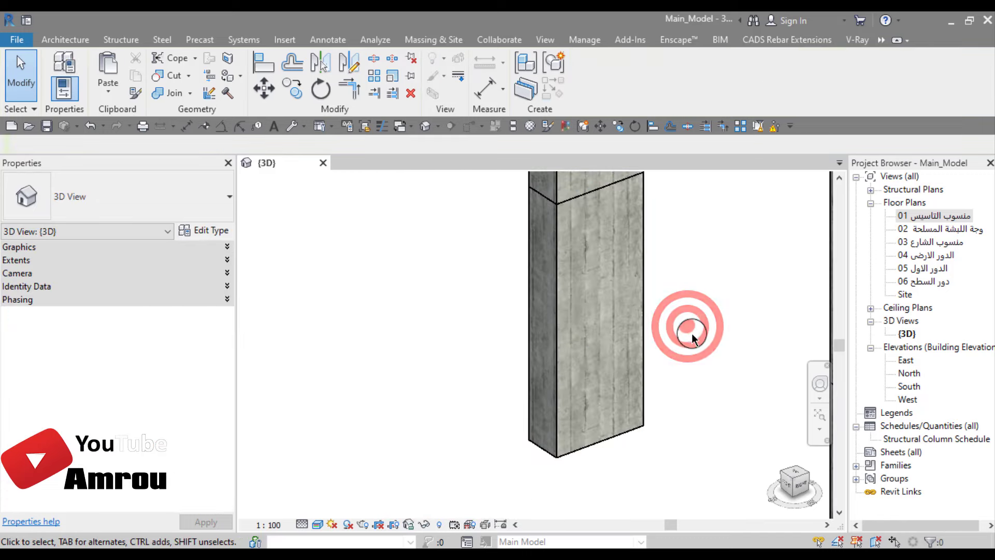
{"action": "middle_click_drag", "start_coordinate": [706, 317], "coordinate": [623, 335]}
{"action": "scroll", "coordinate": [554, 422], "scroll_direction": "down", "scroll_amount": 2}
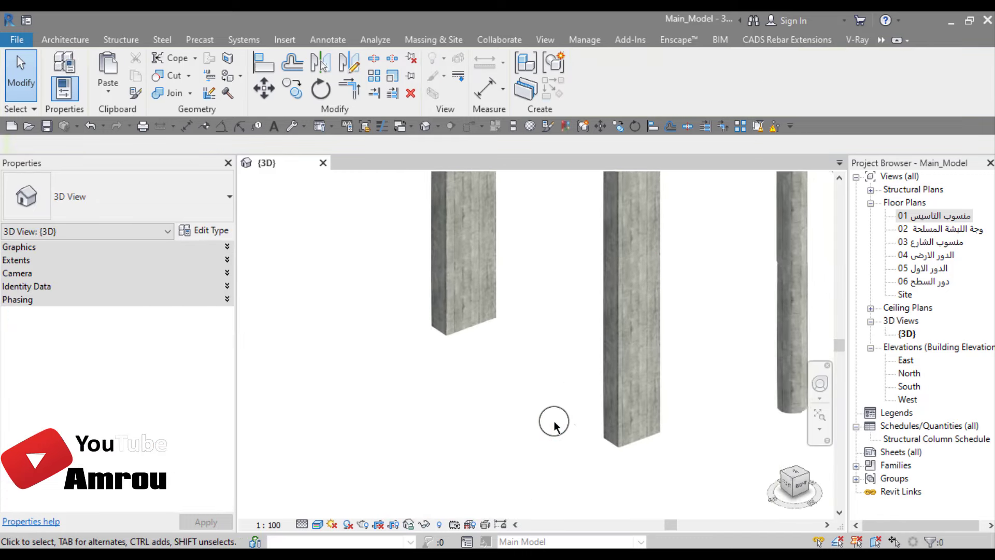
{"action": "scroll", "coordinate": [589, 437], "scroll_direction": "up", "scroll_amount": 2}
{"action": "scroll", "coordinate": [570, 415], "scroll_direction": "up", "scroll_amount": 2}
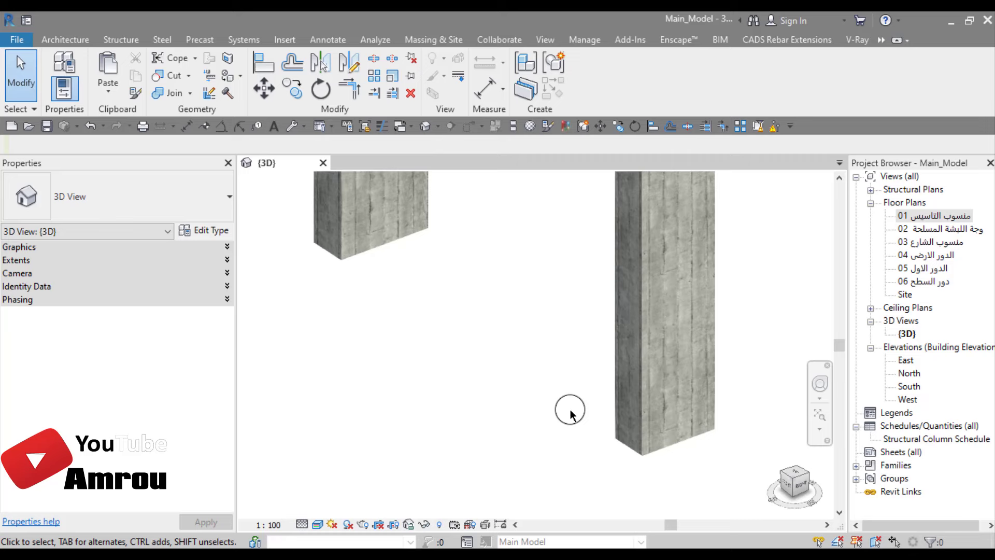
{"action": "scroll", "coordinate": [570, 415], "scroll_direction": "down", "scroll_amount": 2}
{"action": "scroll", "coordinate": [568, 413], "scroll_direction": "down", "scroll_amount": 1}
{"action": "scroll", "coordinate": [575, 441], "scroll_direction": "down", "scroll_amount": 2}
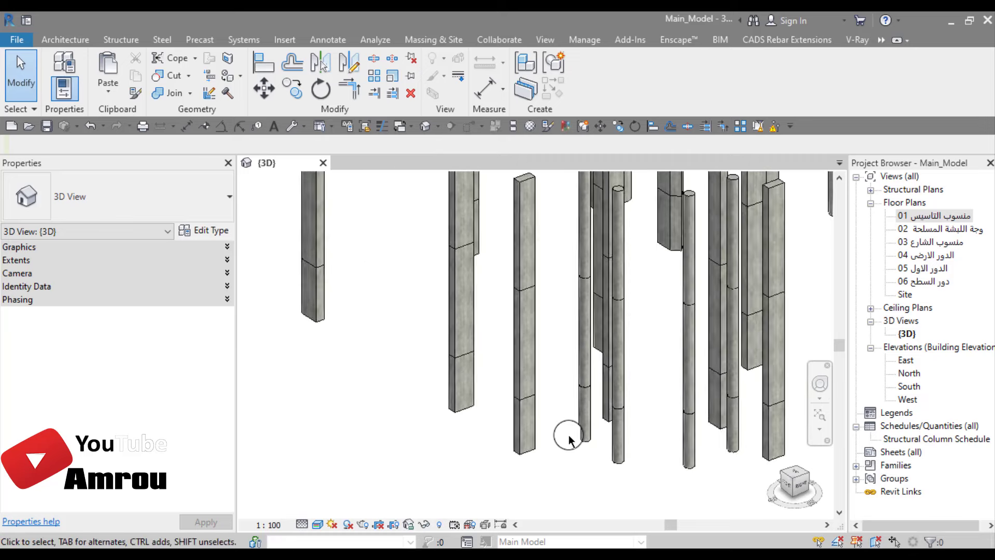
{"action": "scroll", "coordinate": [480, 413], "scroll_direction": "down", "scroll_amount": 2}
{"action": "scroll", "coordinate": [772, 518], "scroll_direction": "up", "scroll_amount": 3}
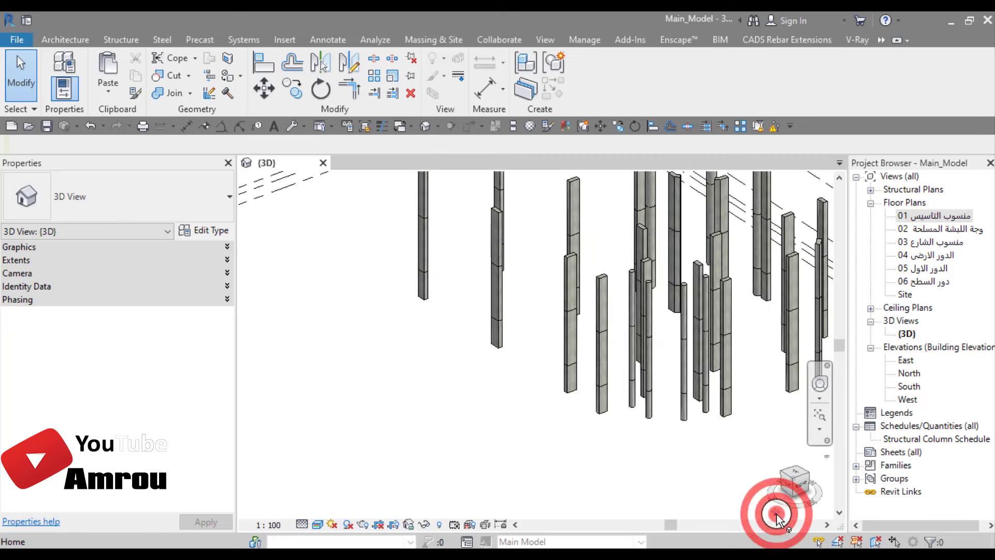
{"action": "scroll", "coordinate": [599, 440], "scroll_direction": "down", "scroll_amount": 3}
{"action": "scroll", "coordinate": [600, 435], "scroll_direction": "down", "scroll_amount": 2}
{"action": "scroll", "coordinate": [598, 438], "scroll_direction": "up", "scroll_amount": 1}
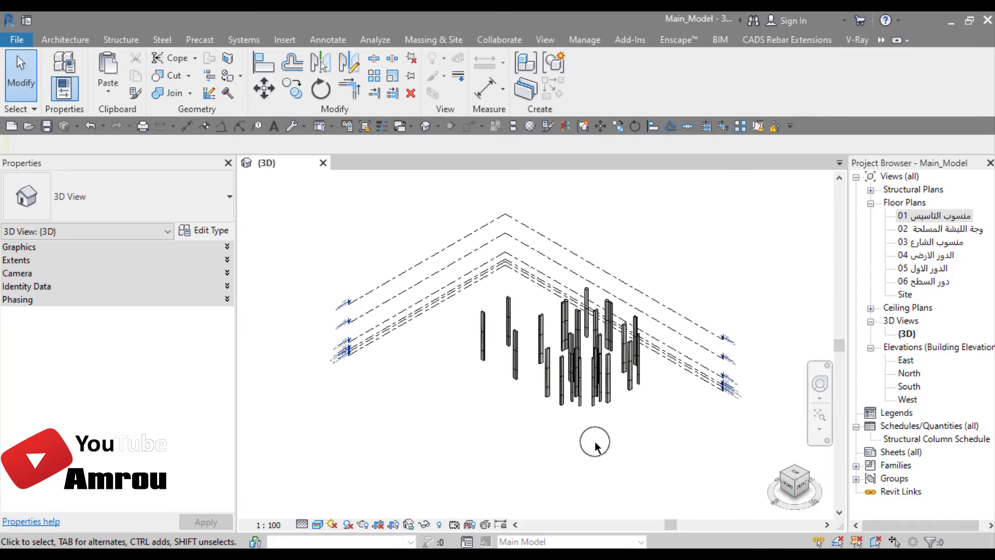
- Switch the 3D view to the Hidden Line visual style
{"action": "left_click", "coordinate": [317, 524]}
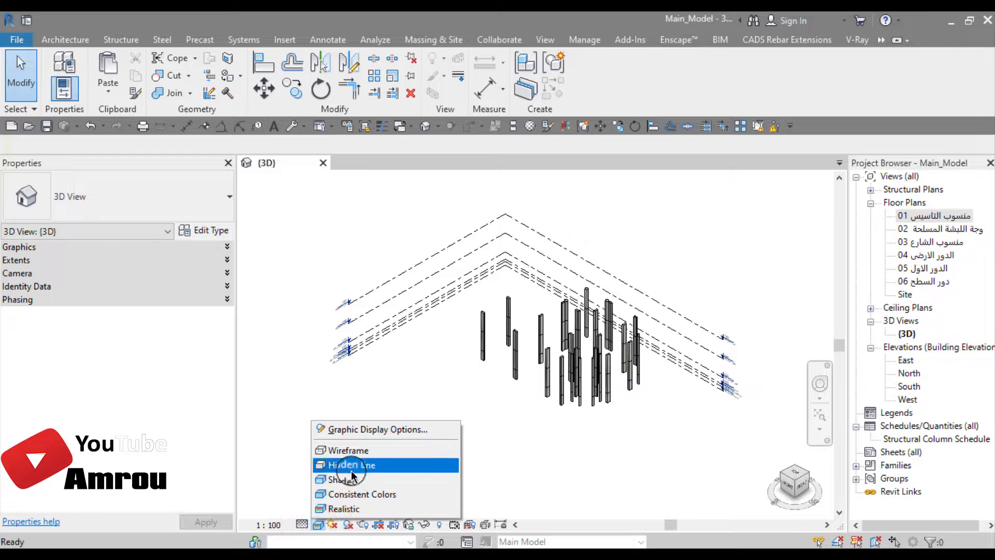
{"action": "left_click", "coordinate": [352, 468]}
{"action": "scroll", "coordinate": [572, 370], "scroll_direction": "up", "scroll_amount": 2}
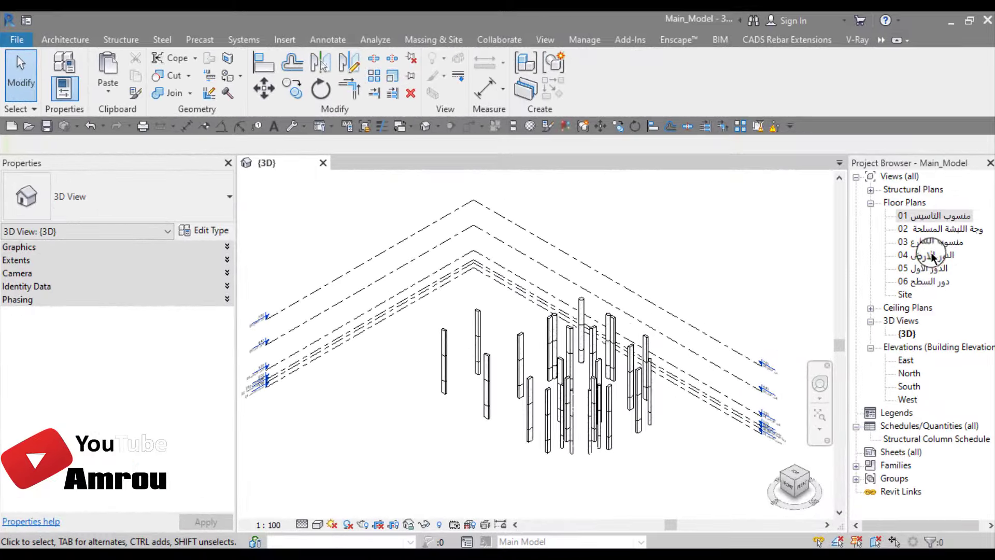
- Open floor plan 04 and pan across its walls and grids
{"action": "double_click", "coordinate": [931, 256]}
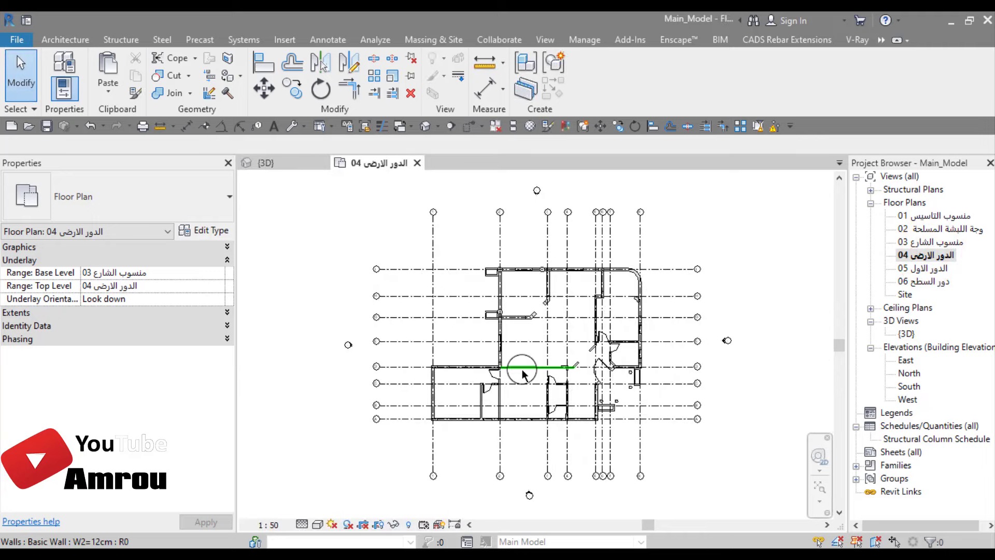
{"action": "scroll", "coordinate": [521, 373], "scroll_direction": "up", "scroll_amount": 3}
{"action": "middle_click_drag", "start_coordinate": [515, 304], "coordinate": [593, 301]}
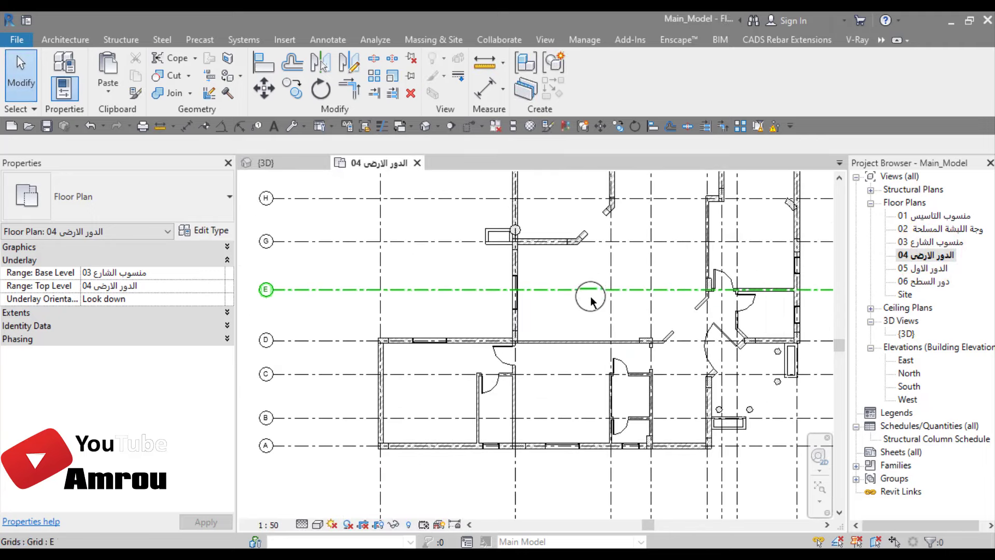
{"action": "scroll", "coordinate": [591, 300], "scroll_direction": "down", "scroll_amount": 3}
{"action": "scroll", "coordinate": [565, 391], "scroll_direction": "down", "scroll_amount": 2}
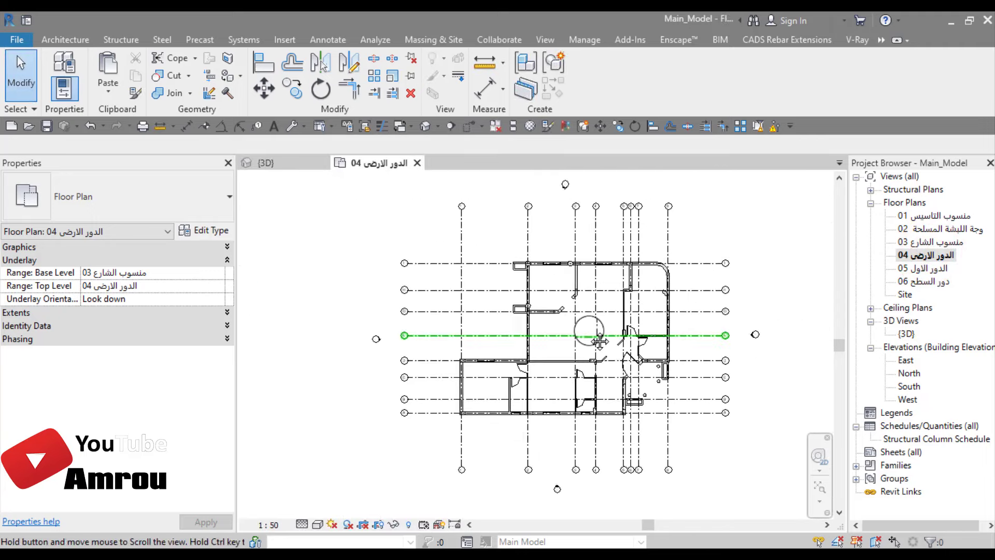
- Browse the Architecture floor types without choosing one, then open floor plan 01
{"action": "left_click", "coordinate": [64, 41]}
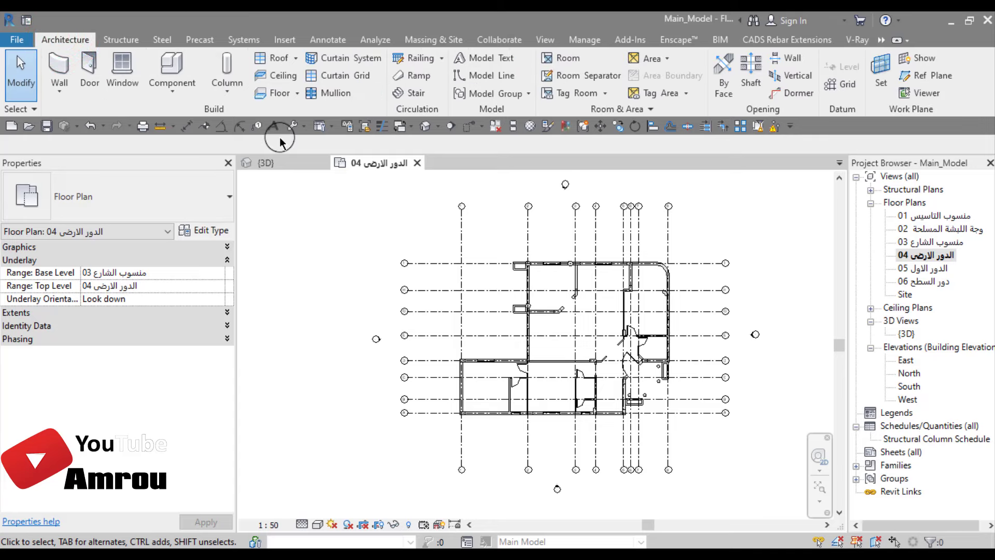
{"action": "left_click", "coordinate": [298, 93]}
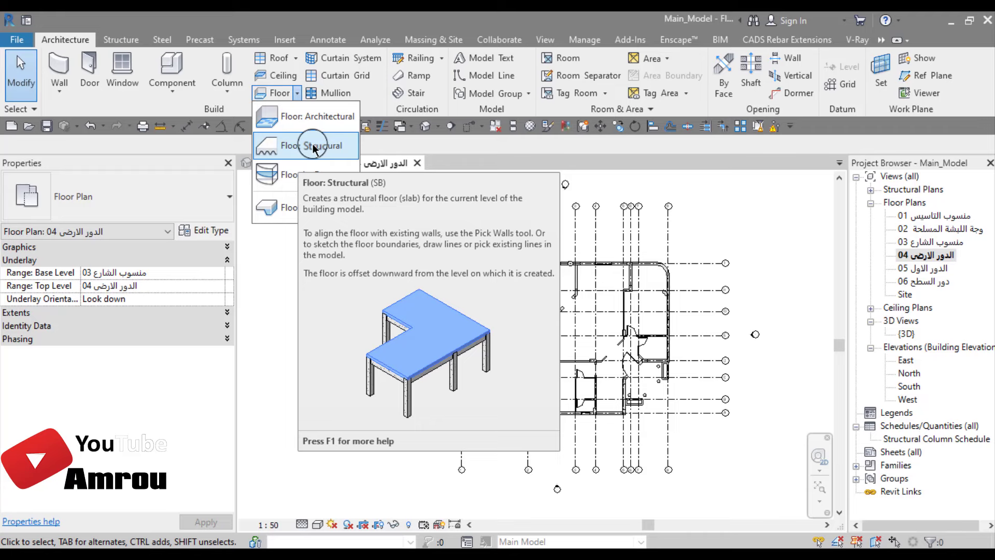
{"action": "left_click", "coordinate": [277, 310]}
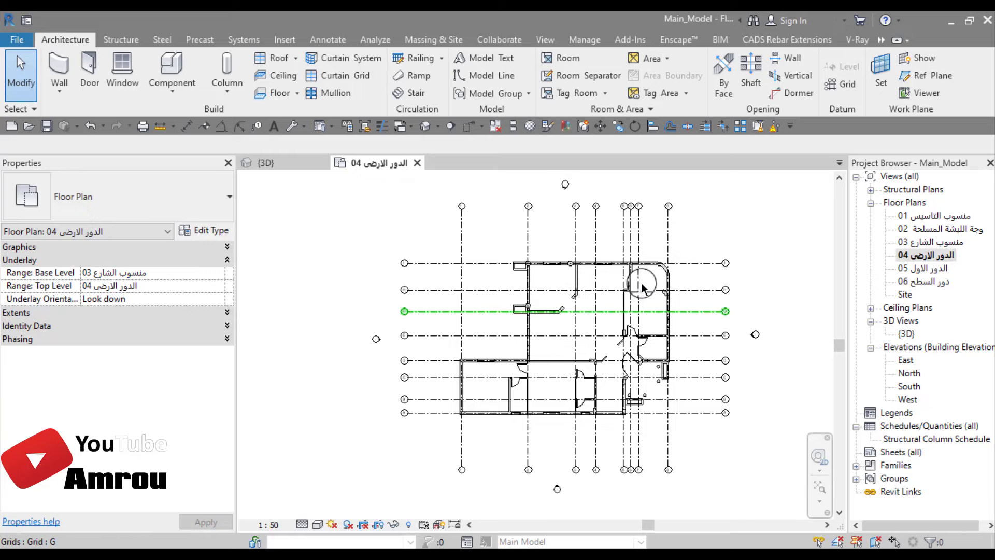
{"action": "left_click", "coordinate": [953, 218]}
- On floor plan 01, start a Generic 150mm structural floor boundary sketch on level 01
{"action": "double_click", "coordinate": [953, 217]}
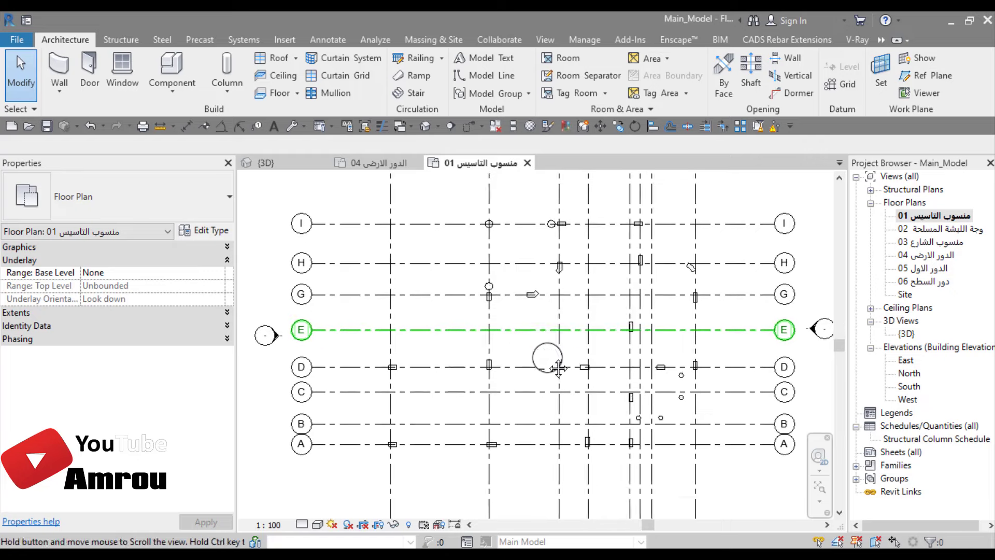
{"action": "scroll", "coordinate": [545, 339], "scroll_direction": "down", "scroll_amount": 1}
{"action": "scroll", "coordinate": [547, 358], "scroll_direction": "down", "scroll_amount": 1}
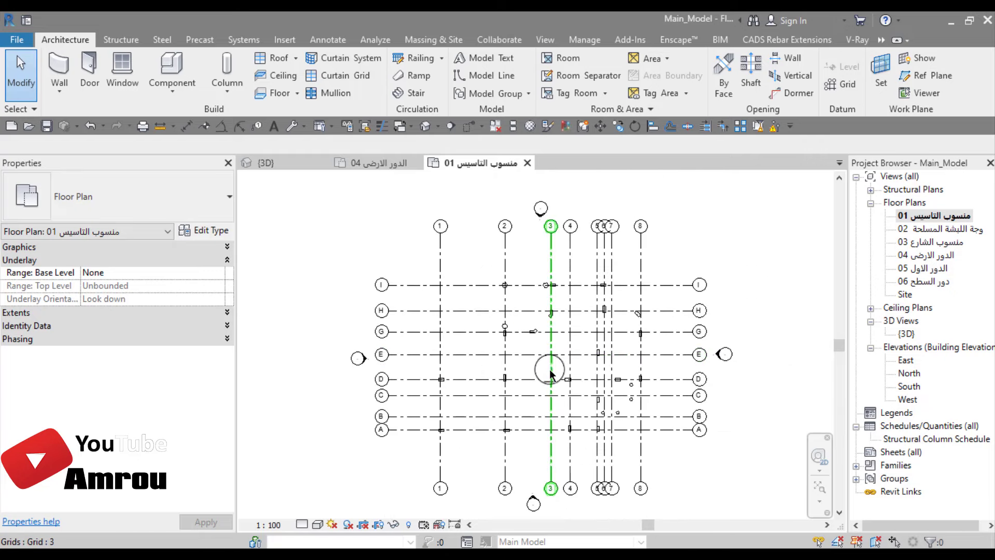
{"action": "scroll", "coordinate": [546, 403], "scroll_direction": "up", "scroll_amount": 1}
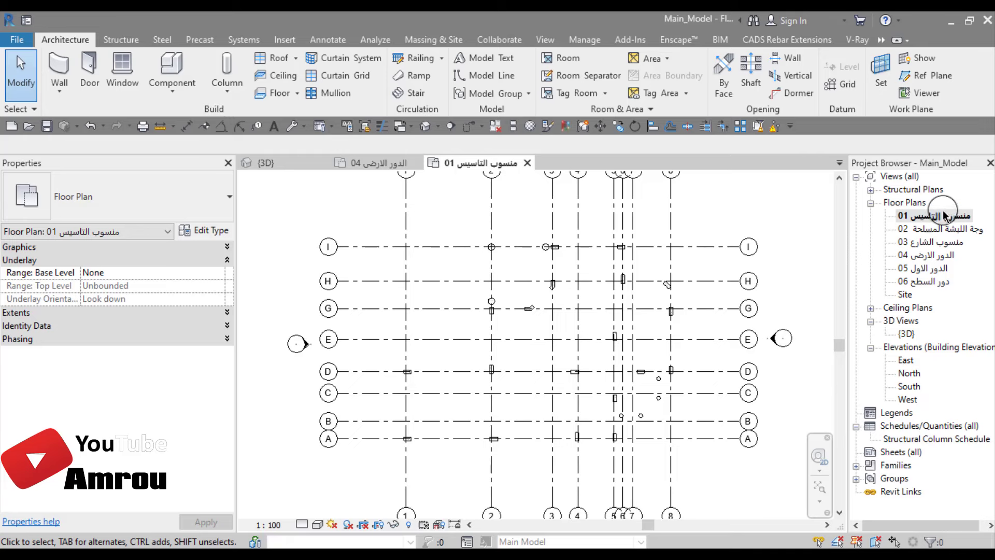
{"action": "left_click", "coordinate": [297, 95]}
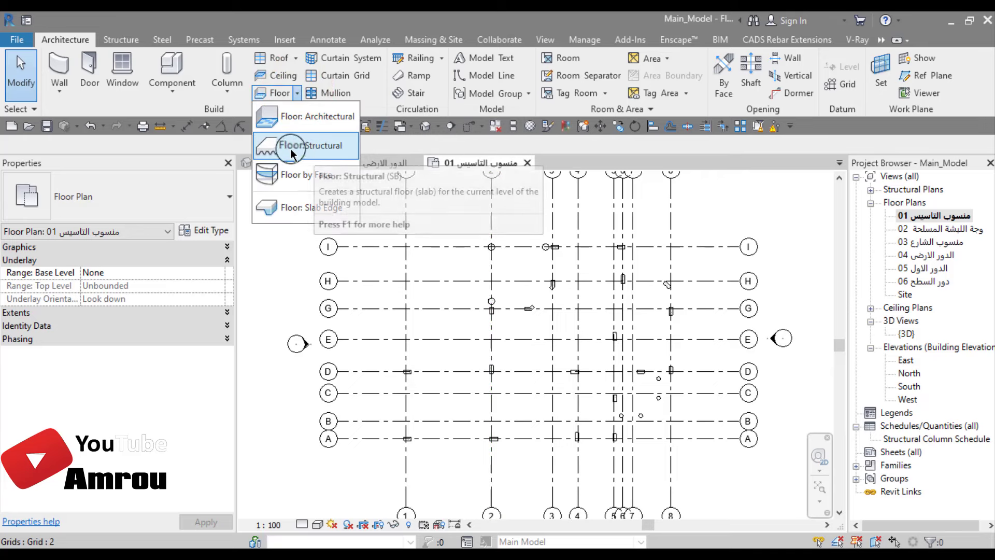
{"action": "left_click", "coordinate": [323, 148]}
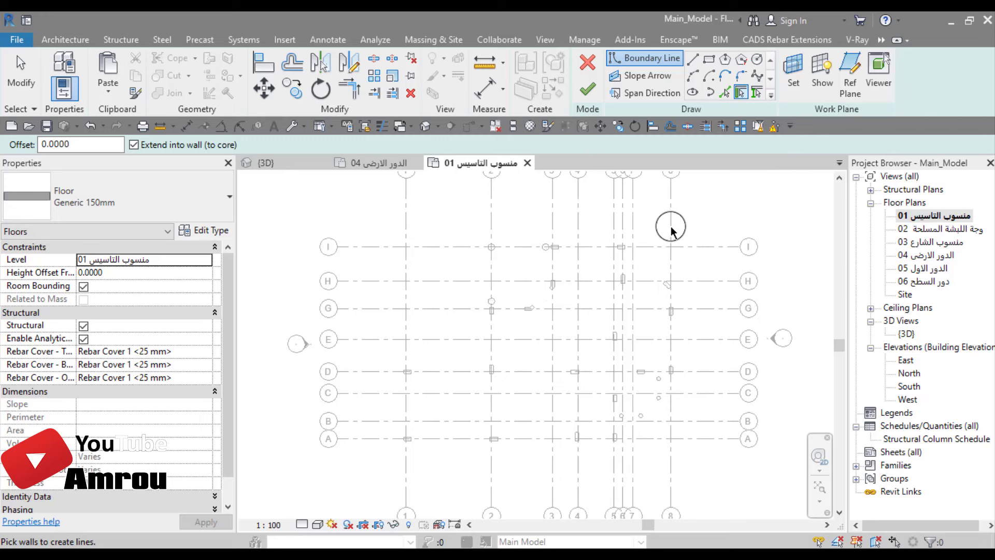
{"action": "middle_click_drag", "start_coordinate": [728, 220], "coordinate": [724, 251]}
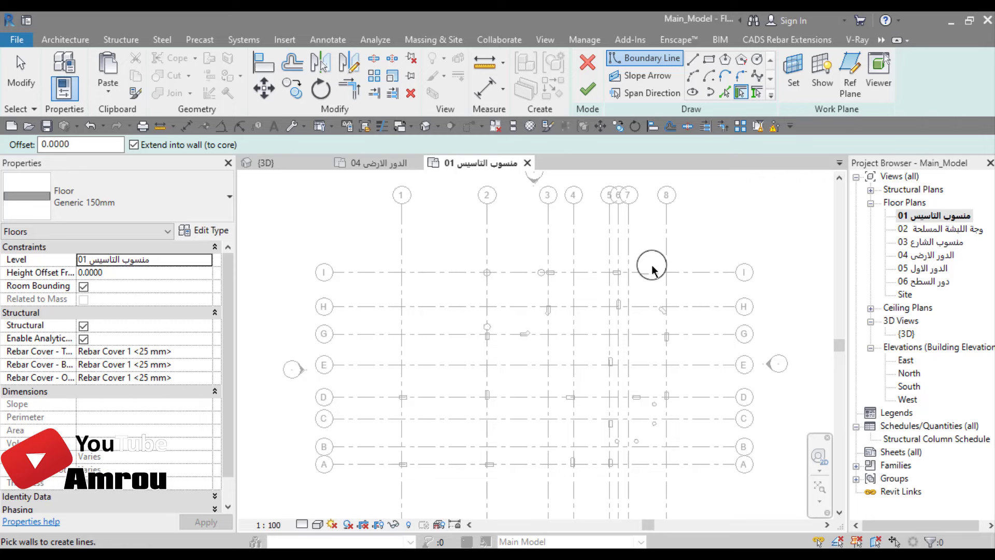
- Switch the floor type to Generic 300mm and collapse the Structural and Dimensions property groups
{"action": "scroll", "coordinate": [511, 355], "scroll_direction": "down", "scroll_amount": 2}
{"action": "middle_click_drag", "start_coordinate": [510, 356], "coordinate": [552, 315]}
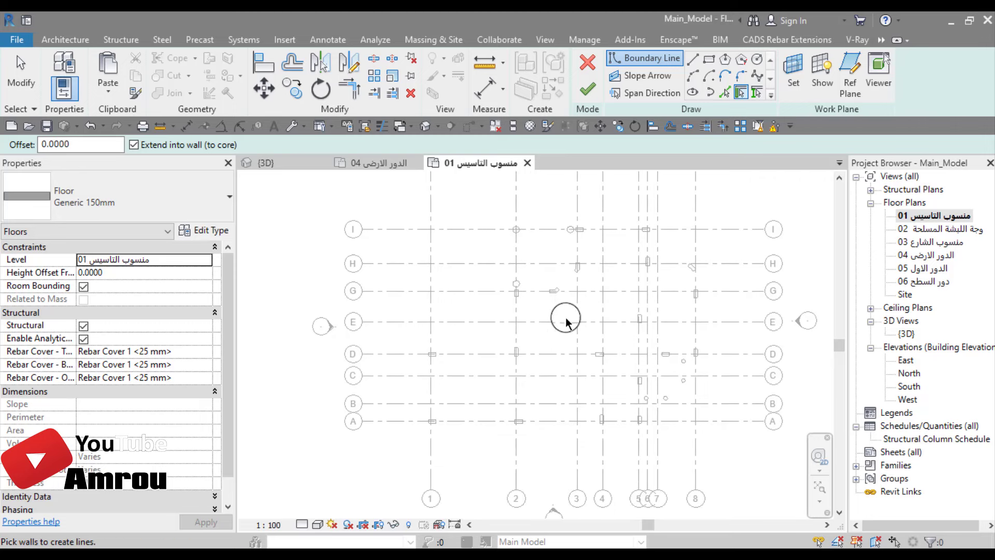
{"action": "scroll", "coordinate": [577, 355], "scroll_direction": "up", "scroll_amount": 1}
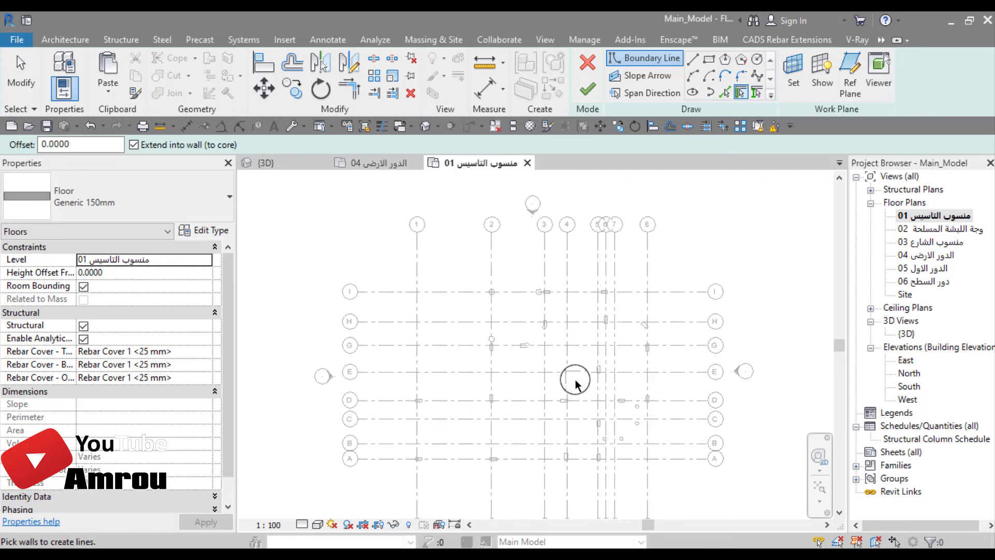
{"action": "middle_click_drag", "start_coordinate": [573, 381], "coordinate": [555, 357]}
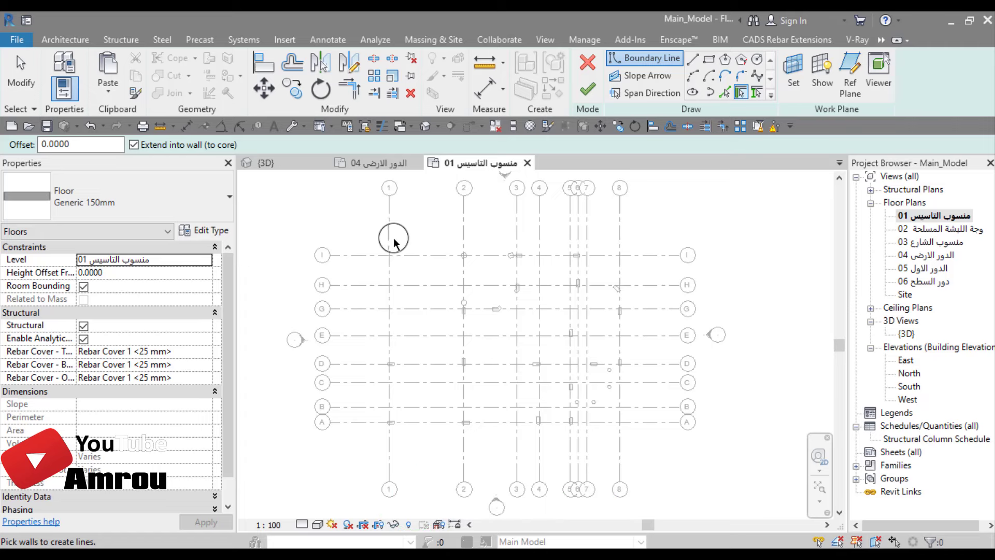
{"action": "left_click", "coordinate": [229, 197]}
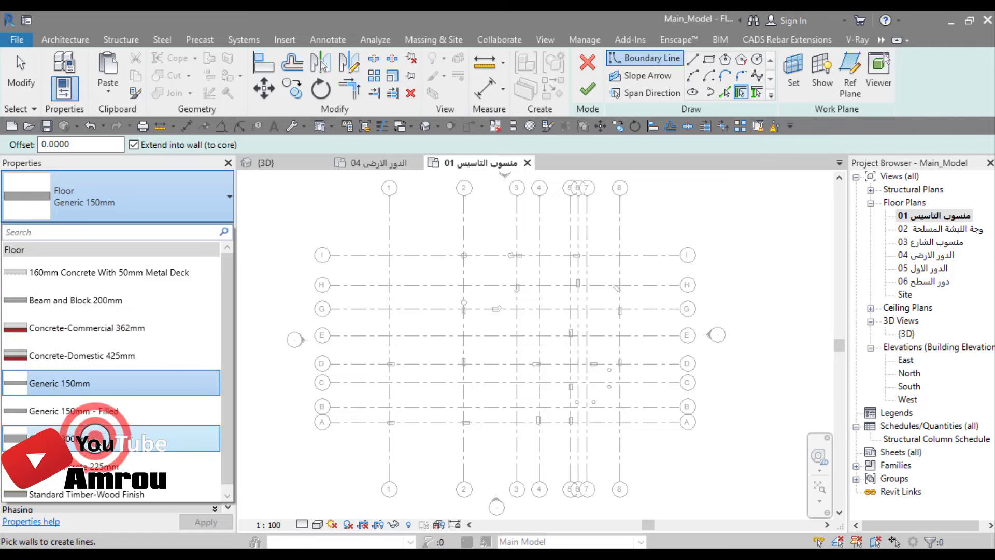
{"action": "left_click", "coordinate": [95, 439]}
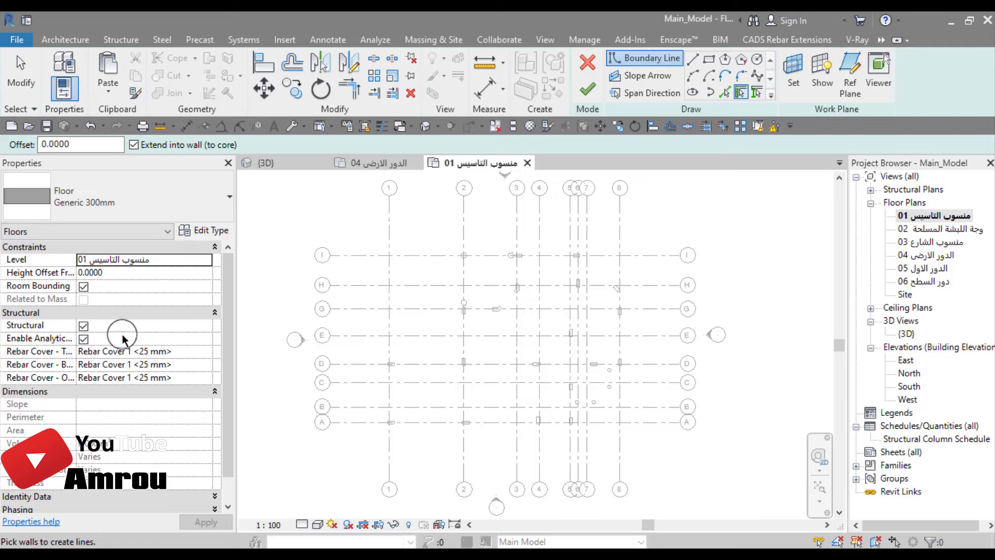
{"action": "left_click", "coordinate": [113, 313]}
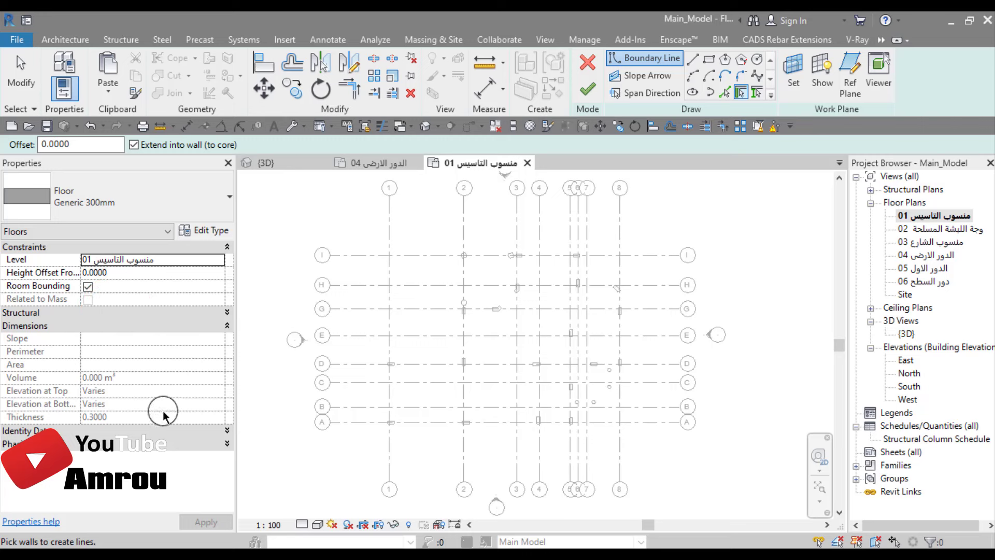
{"action": "left_click", "coordinate": [132, 327]}
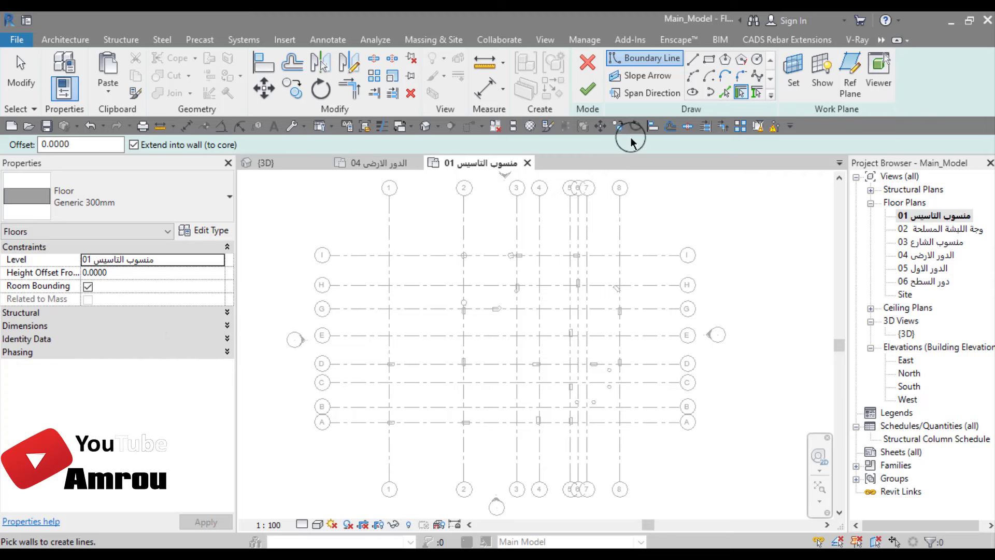
- Use the Line tool for boundary lines with Chain turned off and a 0.3 offset
{"action": "left_click", "coordinate": [695, 58]}
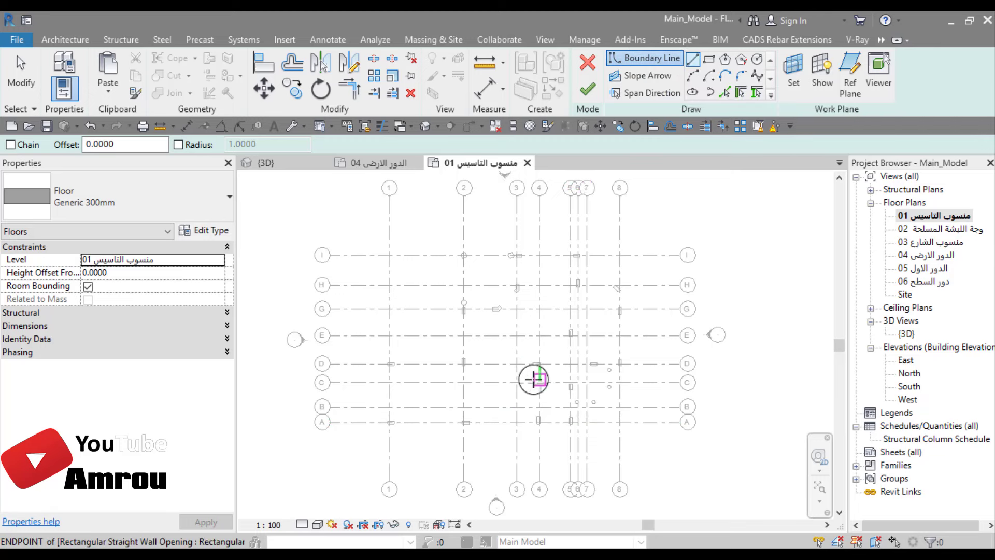
{"action": "middle_click_drag", "start_coordinate": [524, 425], "coordinate": [533, 439]}
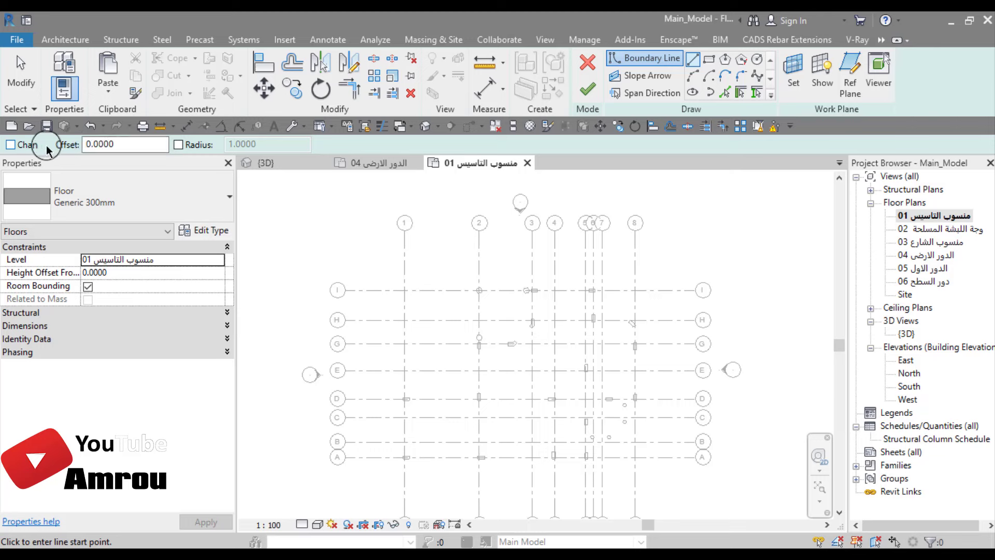
{"action": "left_click", "coordinate": [11, 147]}
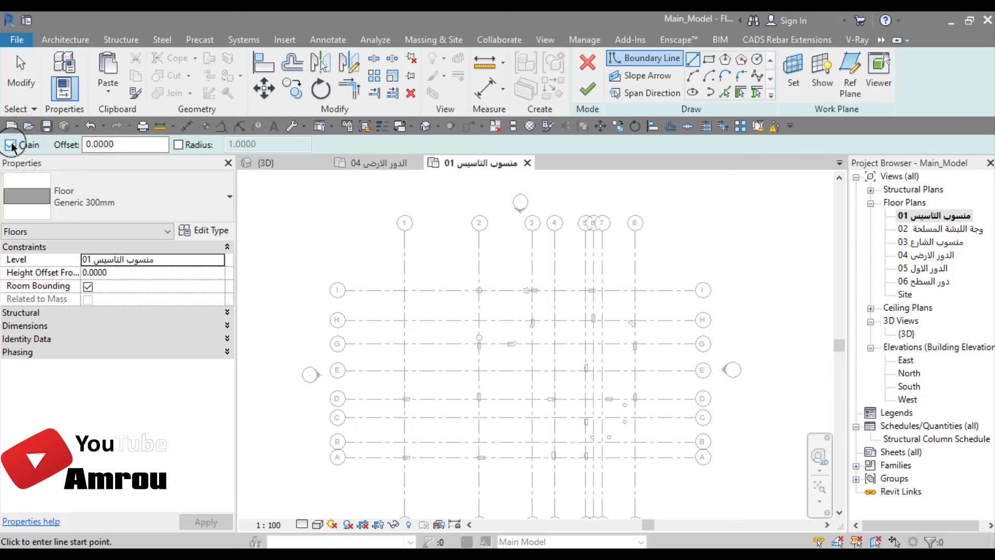
{"action": "left_click", "coordinate": [10, 147]}
{"action": "double_click", "coordinate": [137, 144]}
{"action": "type", "text": "0.3000"}
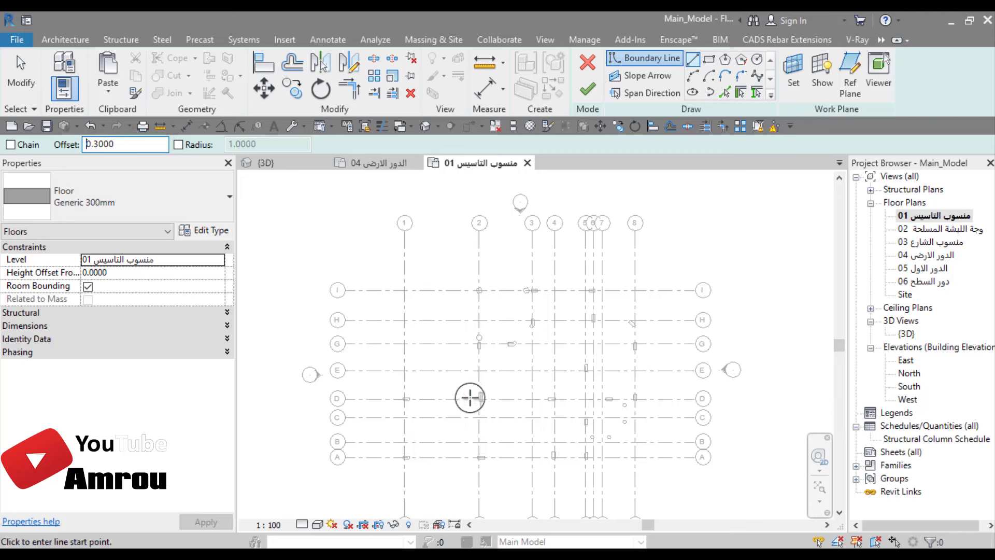
{"action": "middle_click_drag", "start_coordinate": [471, 395], "coordinate": [464, 334]}
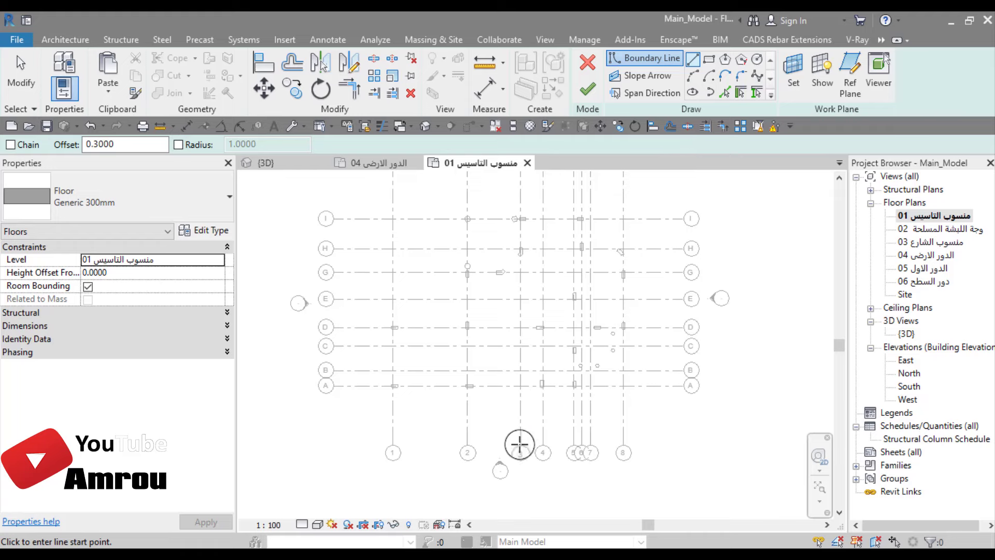
- Draw the 6.6-long horizontal boundary line starting from the bottom column corner
{"action": "scroll", "coordinate": [440, 417], "scroll_direction": "up", "scroll_amount": 3}
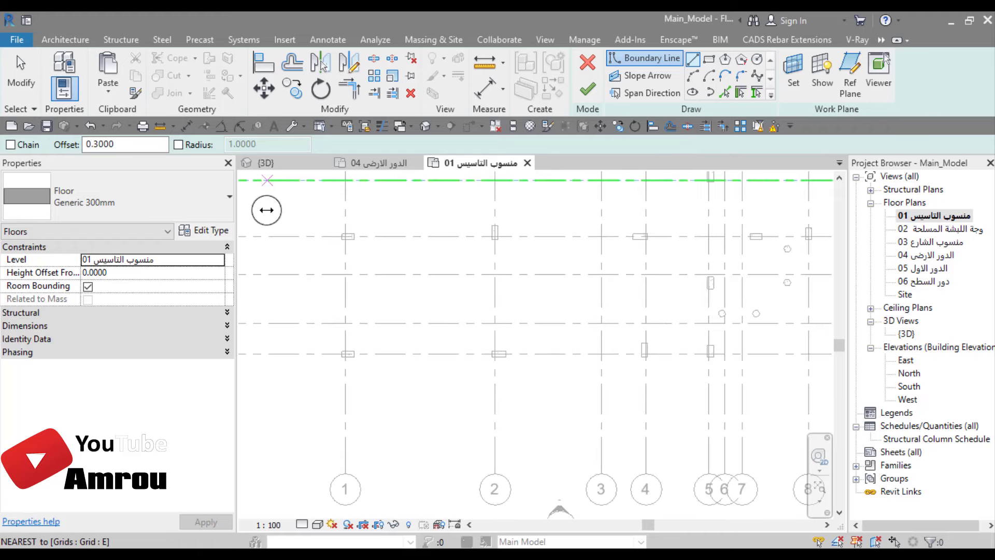
{"action": "scroll", "coordinate": [572, 417], "scroll_direction": "up", "scroll_amount": 2}
{"action": "middle_click_drag", "start_coordinate": [767, 365], "coordinate": [644, 404]}
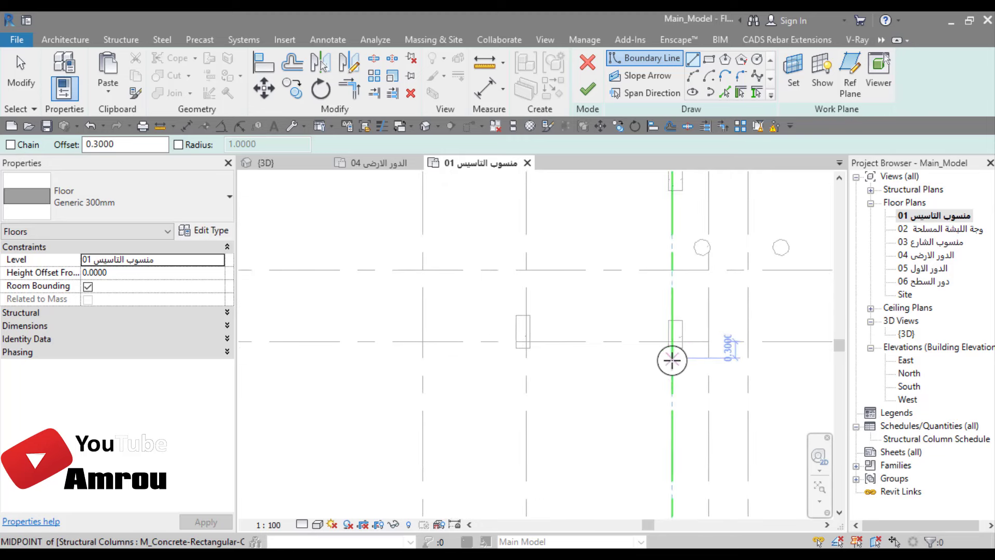
{"action": "scroll", "coordinate": [680, 357], "scroll_direction": "up", "scroll_amount": 3}
{"action": "left_click", "coordinate": [695, 337]}
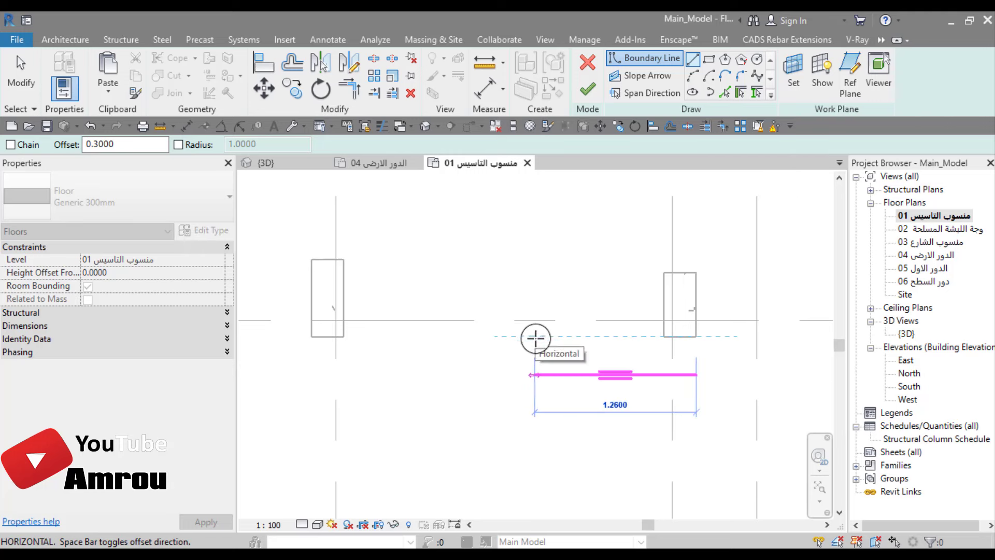
{"action": "scroll", "coordinate": [444, 333], "scroll_direction": "down", "scroll_amount": 3}
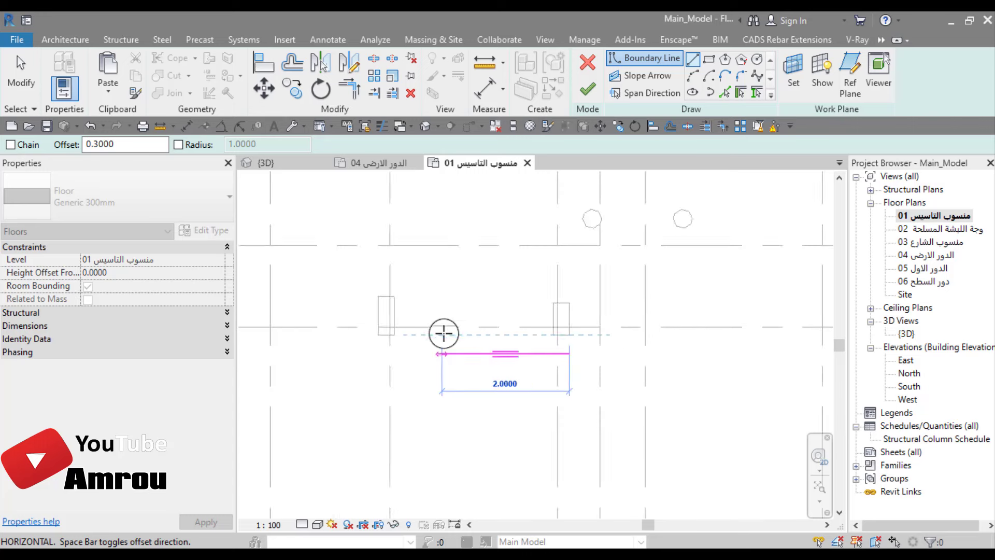
{"action": "middle_click_drag", "start_coordinate": [445, 333], "coordinate": [703, 344]}
{"action": "scroll", "coordinate": [404, 335], "scroll_direction": "up", "scroll_amount": 1}
{"action": "left_click", "coordinate": [404, 336]}
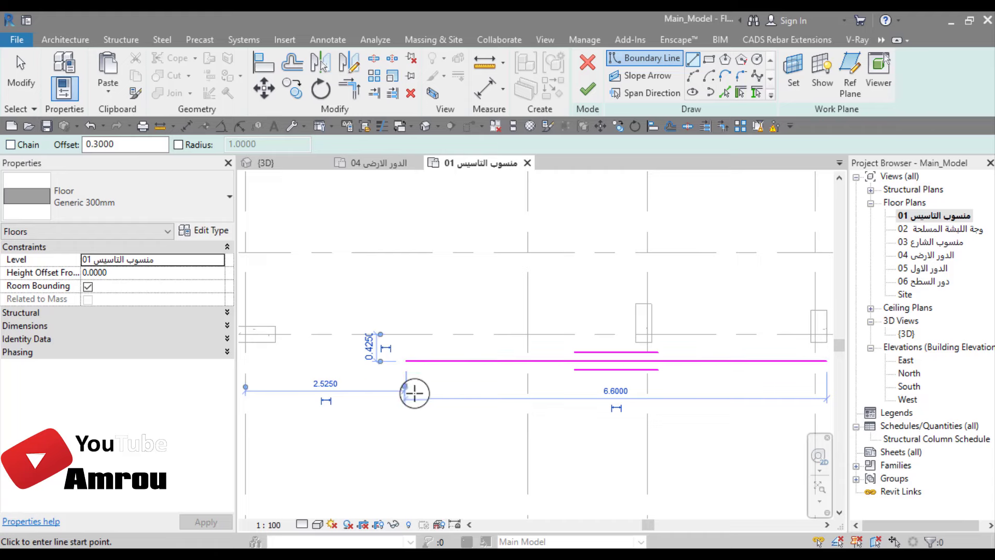
- Pan the plan left to bring grids A to E and the next column into view
{"action": "scroll", "coordinate": [414, 393], "scroll_direction": "down", "scroll_amount": 2}
{"action": "scroll", "coordinate": [518, 425], "scroll_direction": "down", "scroll_amount": 3}
{"action": "middle_click_drag", "start_coordinate": [440, 293], "coordinate": [573, 383]}
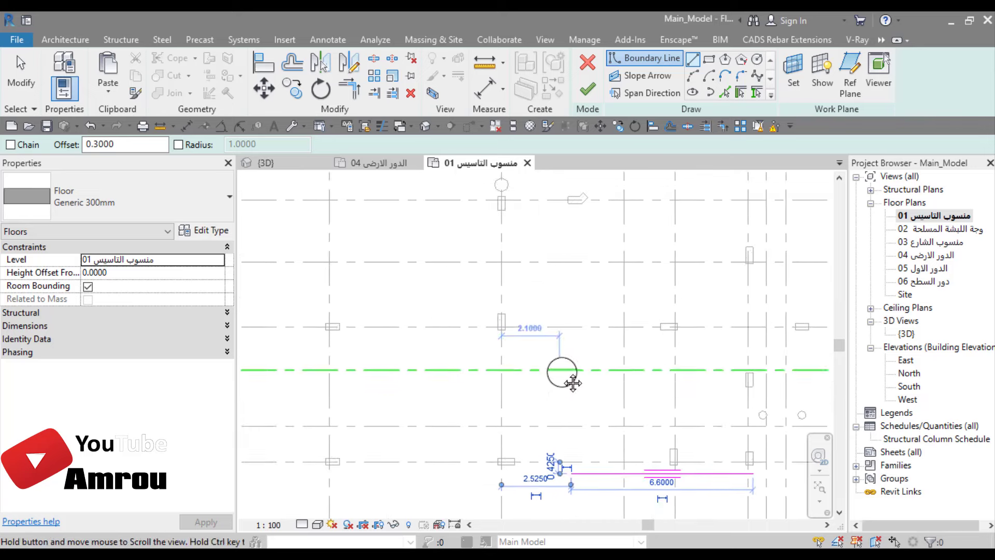
{"action": "middle_click_drag", "start_coordinate": [340, 413], "coordinate": [558, 349]}
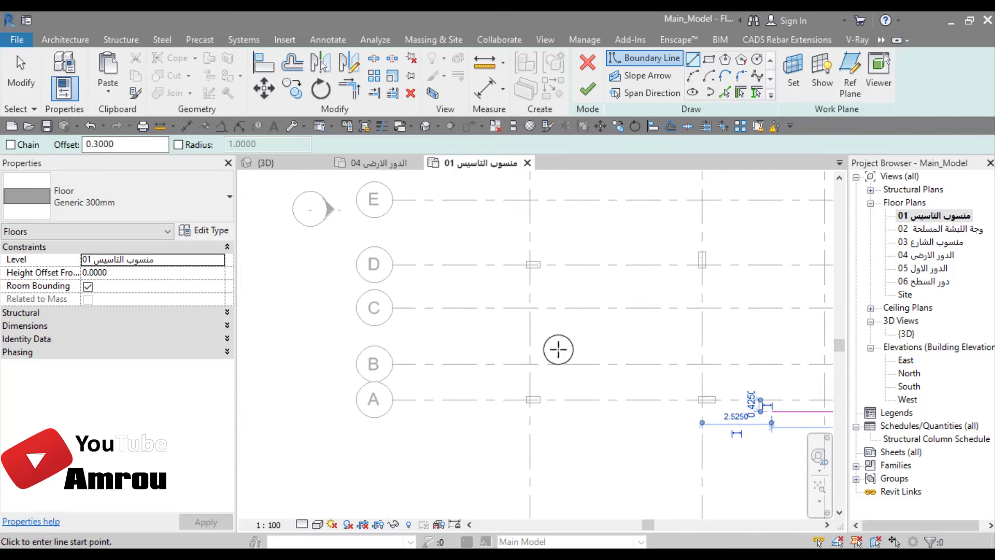
{"action": "scroll", "coordinate": [535, 417], "scroll_direction": "up", "scroll_amount": 3}
{"action": "scroll", "coordinate": [429, 453], "scroll_direction": "up", "scroll_amount": 2}
{"action": "middle_click_drag", "start_coordinate": [428, 453], "coordinate": [439, 488]}
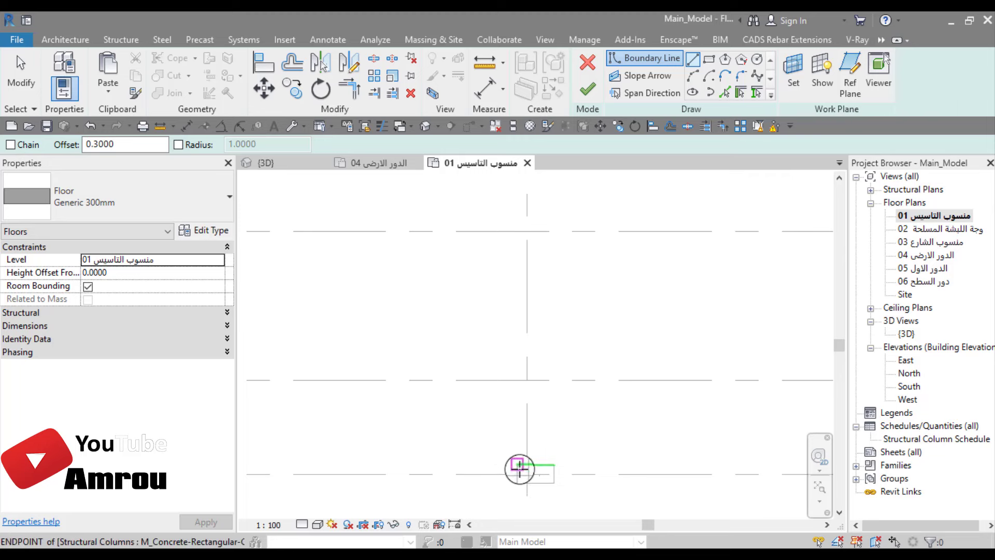
- Draw a vertical boundary line upward from the column
{"action": "left_click", "coordinate": [517, 465]}
{"action": "left_click", "coordinate": [521, 258]}
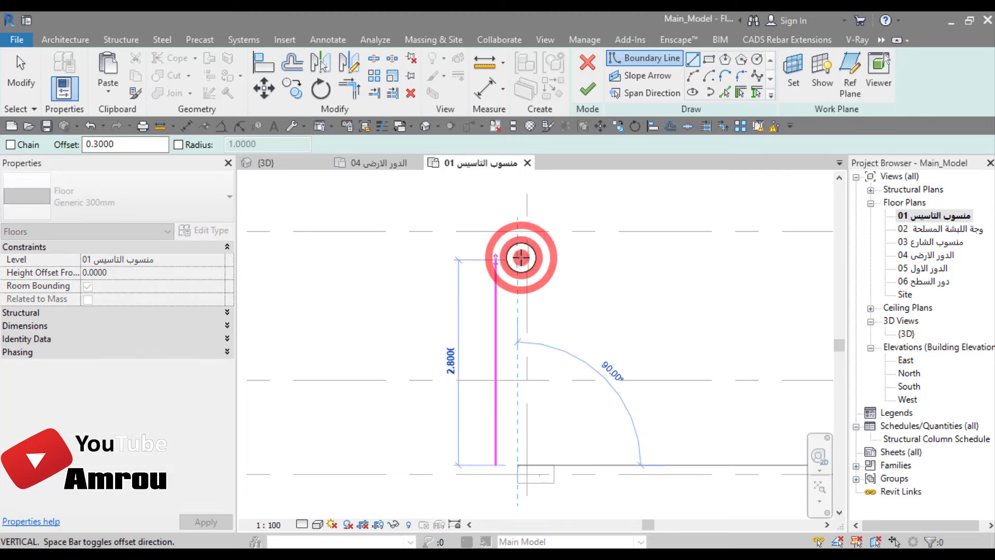
{"action": "scroll", "coordinate": [504, 469], "scroll_direction": "down", "scroll_amount": 2}
{"action": "middle_click_drag", "start_coordinate": [642, 299], "coordinate": [532, 431]}
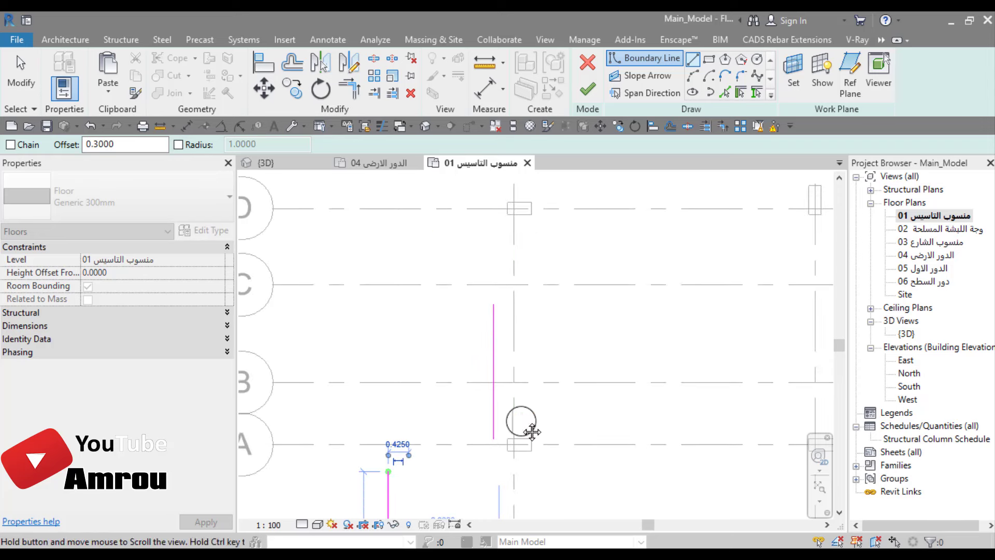
{"action": "scroll", "coordinate": [551, 347], "scroll_direction": "down", "scroll_amount": 2}
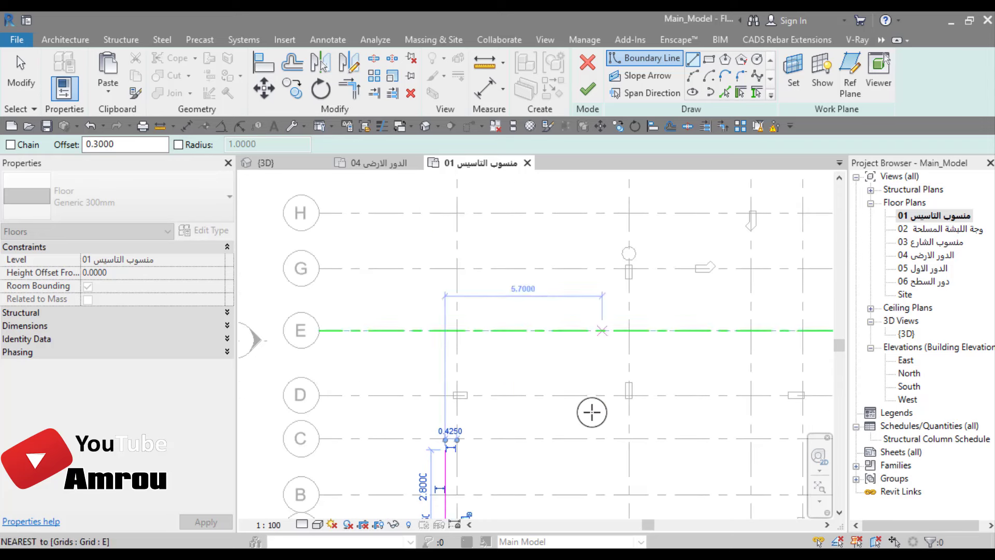
{"action": "scroll", "coordinate": [574, 413], "scroll_direction": "up", "scroll_amount": 2}
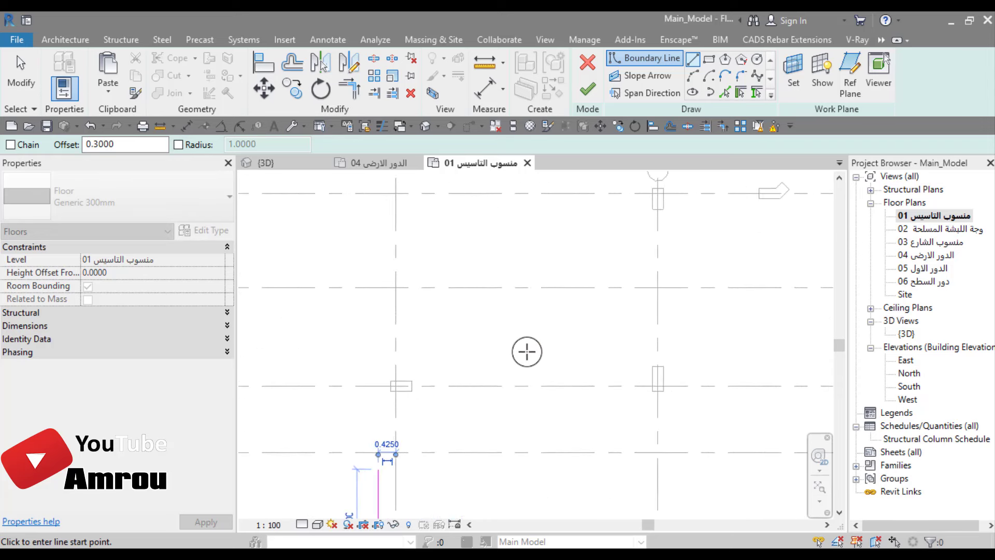
{"action": "scroll", "coordinate": [470, 349], "scroll_direction": "up", "scroll_amount": 2}
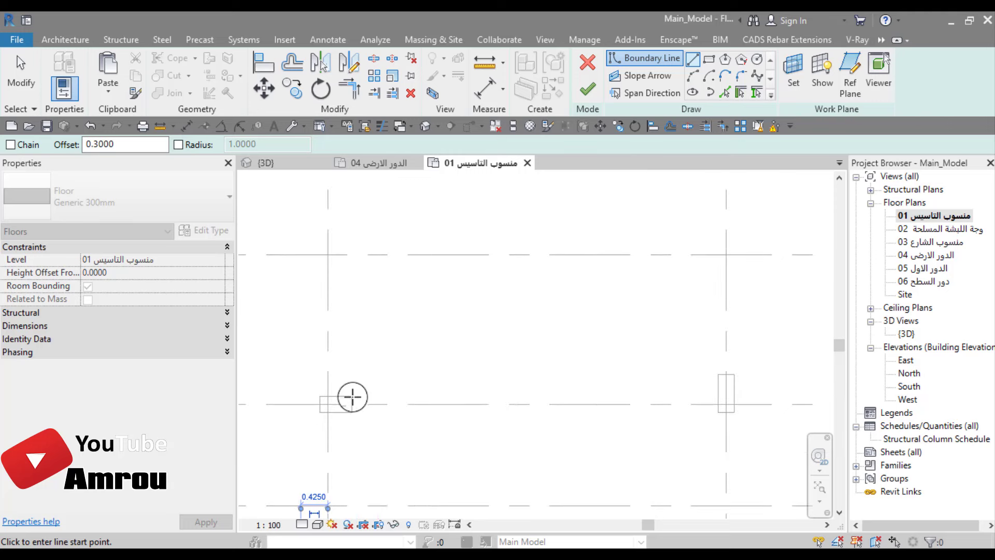
- Draw a horizontal boundary line from the left column, then begin an upward line
{"action": "left_click", "coordinate": [350, 398]}
{"action": "left_click", "coordinate": [605, 393]}
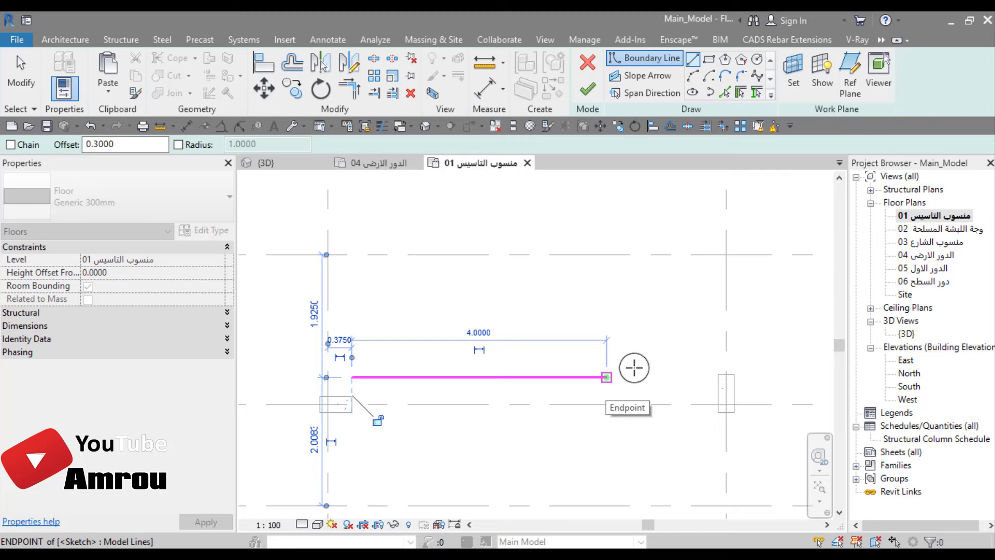
{"action": "middle_click_drag", "start_coordinate": [635, 367], "coordinate": [674, 451]}
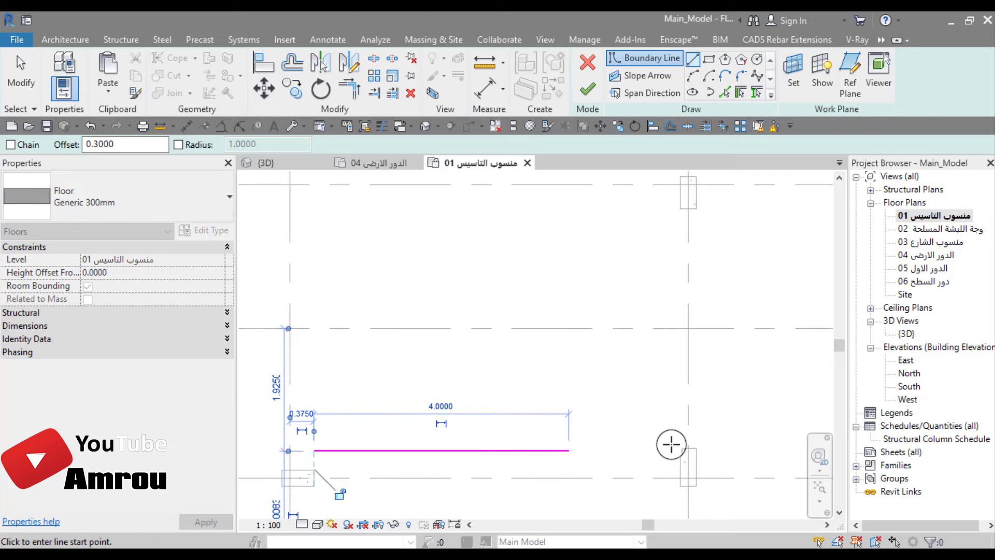
{"action": "left_click", "coordinate": [680, 449]}
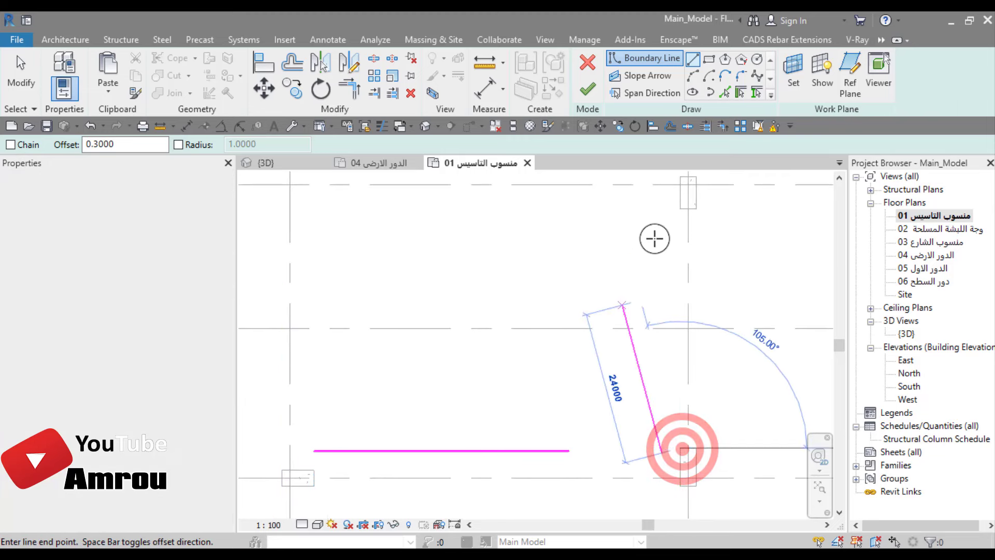
{"action": "scroll", "coordinate": [573, 367], "scroll_direction": "down", "scroll_amount": 3}
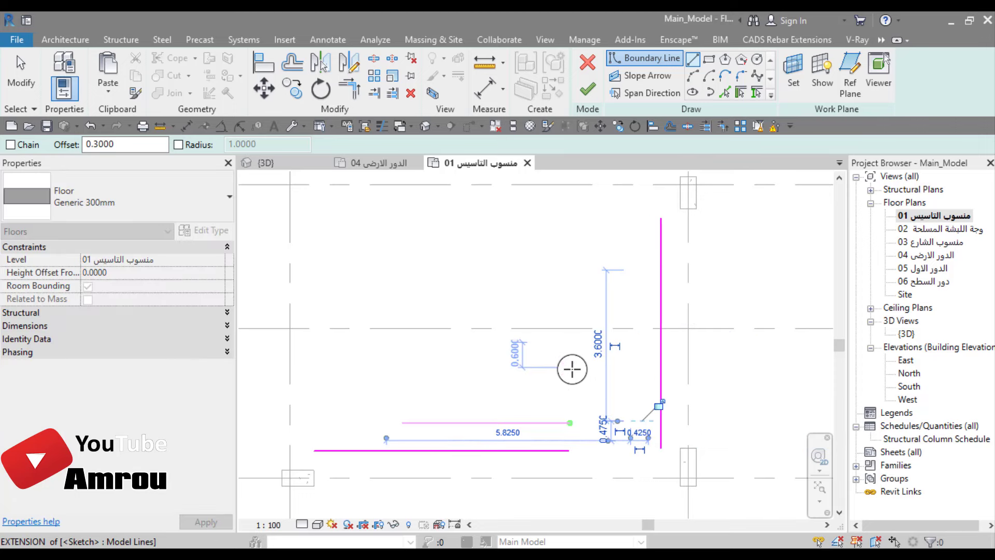
{"action": "scroll", "coordinate": [587, 343], "scroll_direction": "down", "scroll_amount": 2}
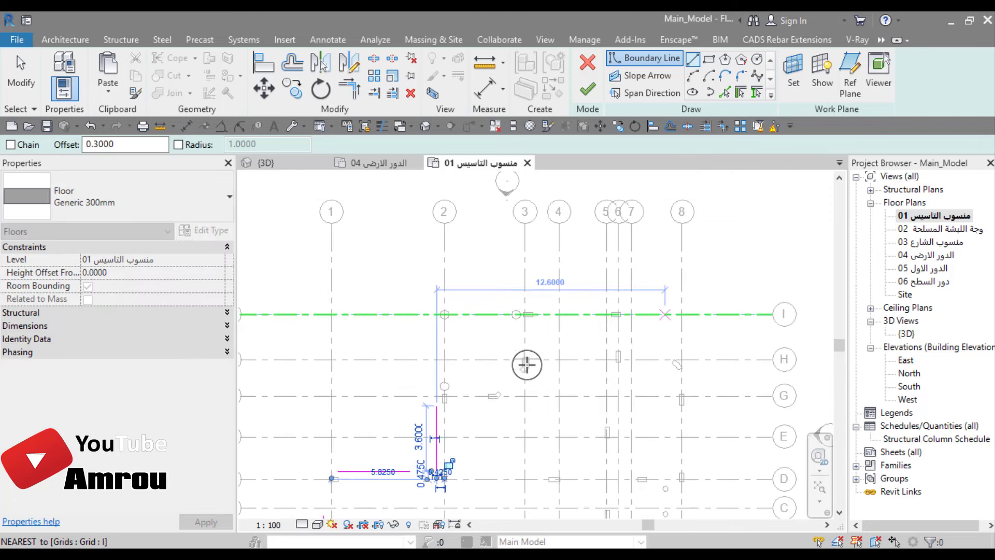
{"action": "scroll", "coordinate": [581, 297], "scroll_direction": "up", "scroll_amount": 1}
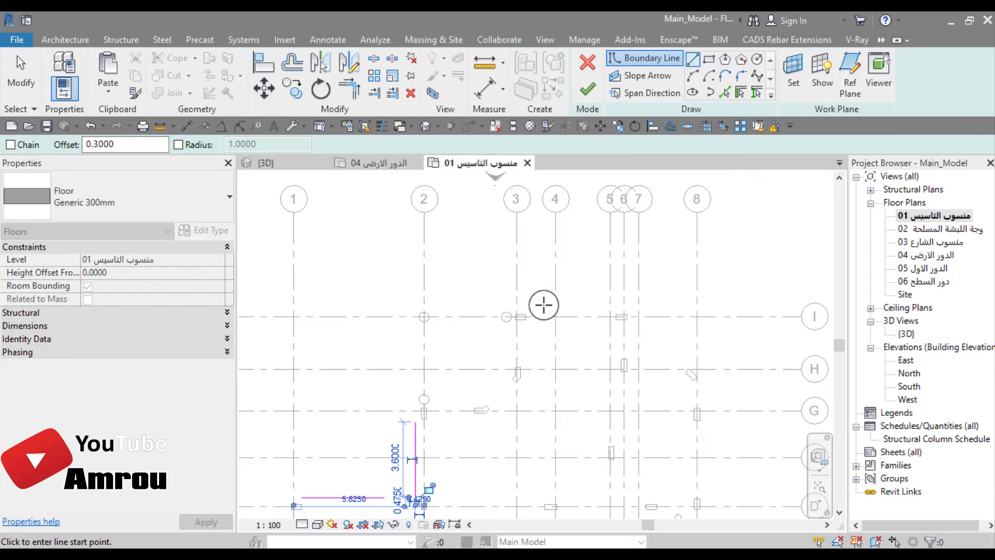
{"action": "scroll", "coordinate": [544, 304], "scroll_direction": "up", "scroll_amount": 3}
- Draw a 3.4 m horizontal boundary line along the wall
{"action": "left_click", "coordinate": [440, 344]}
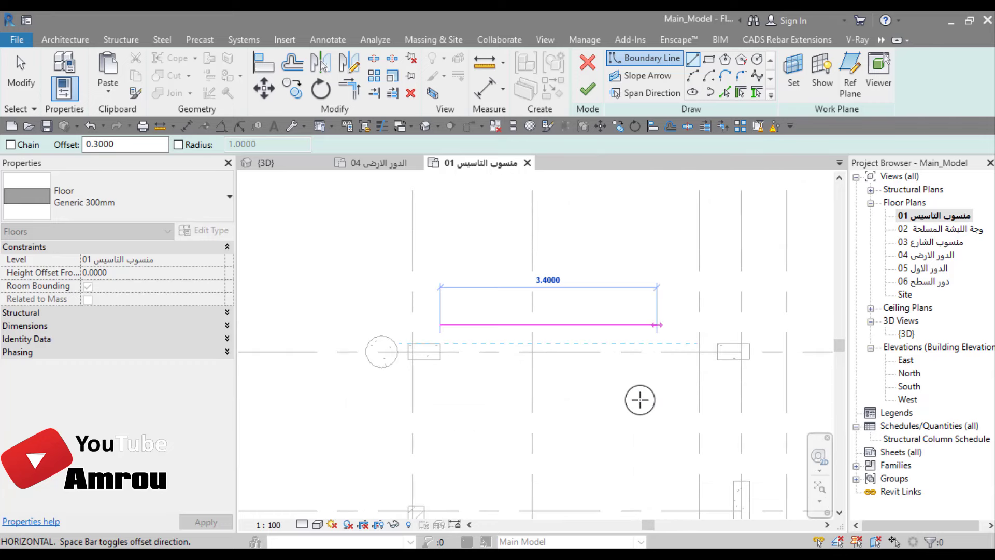
{"action": "left_click", "coordinate": [640, 399]}
{"action": "scroll", "coordinate": [640, 399], "scroll_direction": "down", "scroll_amount": 1}
{"action": "scroll", "coordinate": [640, 400], "scroll_direction": "down", "scroll_amount": 1}
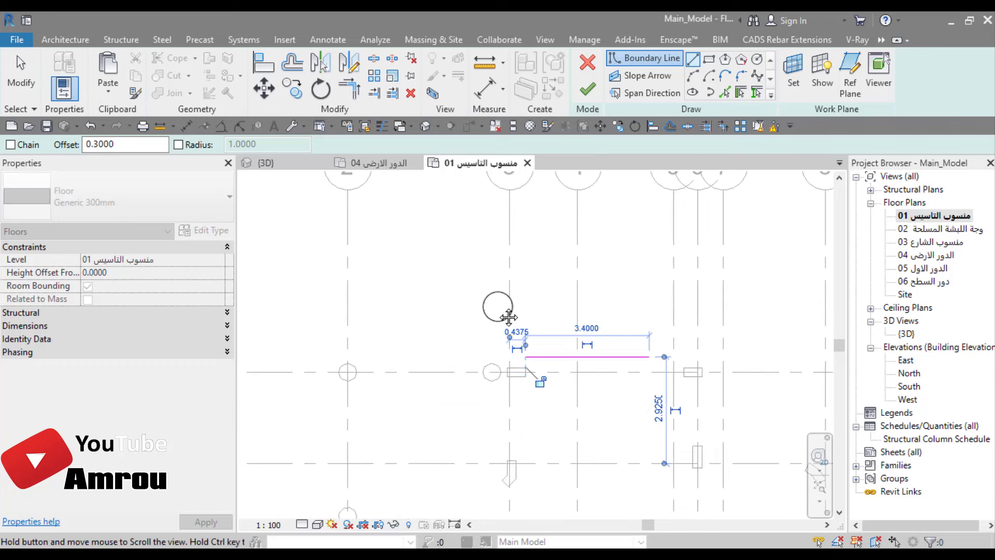
{"action": "mouse_move", "coordinate": [508, 317]}
{"action": "middle_mouse_down"}
{"action": "mouse_move", "coordinate": [499, 288]}
{"action": "mouse_move", "coordinate": [501, 305]}
{"action": "middle_mouse_up"}
{"action": "middle_click_drag", "start_coordinate": [710, 451], "coordinate": [677, 387]}
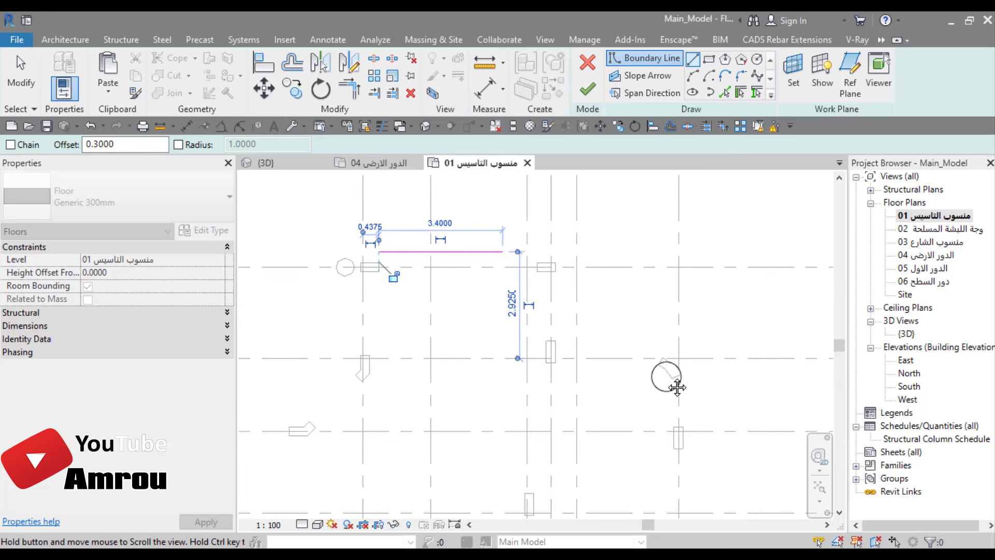
{"action": "middle_click_drag", "start_coordinate": [654, 308], "coordinate": [641, 303]}
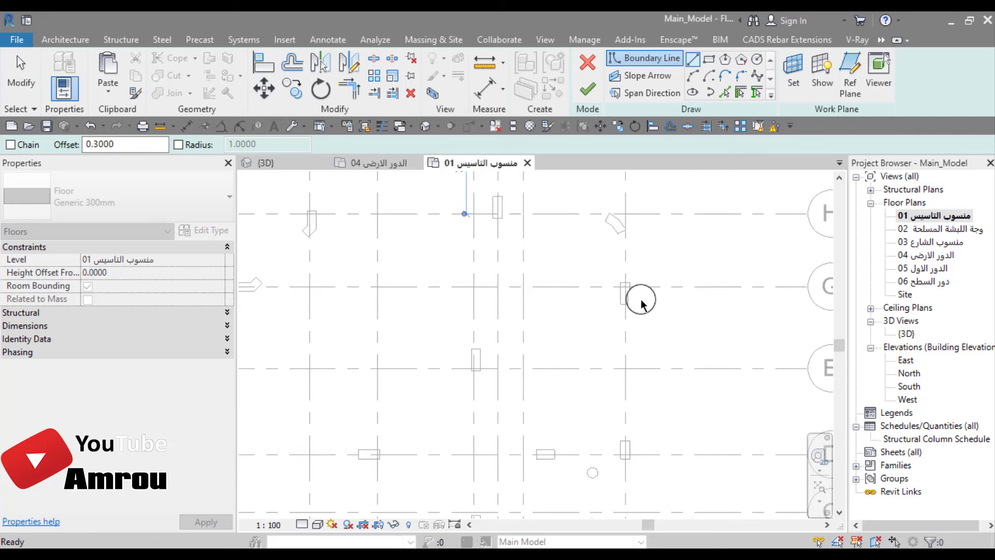
{"action": "scroll", "coordinate": [638, 307], "scroll_direction": "up", "scroll_amount": 2}
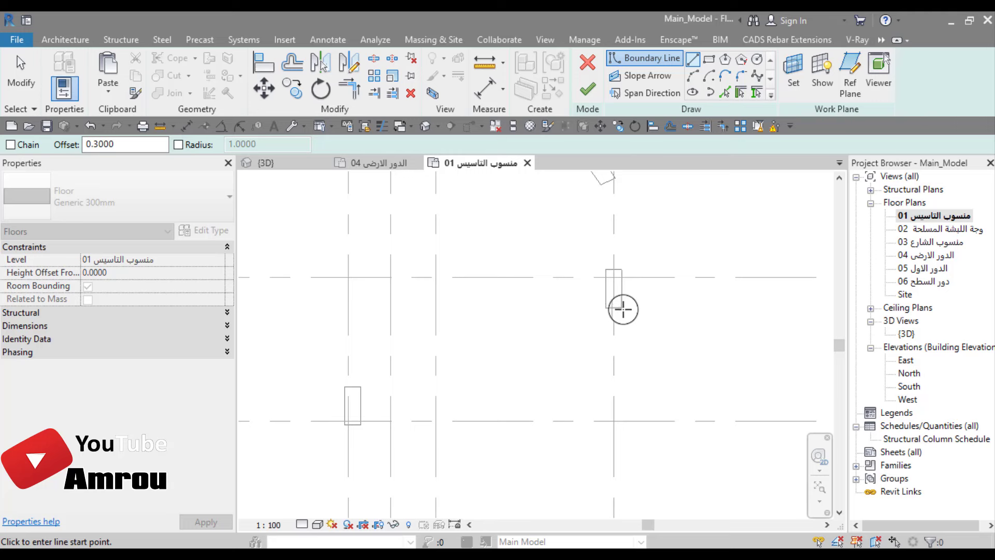
- Draw a 2.4 m vertical boundary line down from the column end and cancel a stray grid C line
{"action": "left_click", "coordinate": [621, 307]}
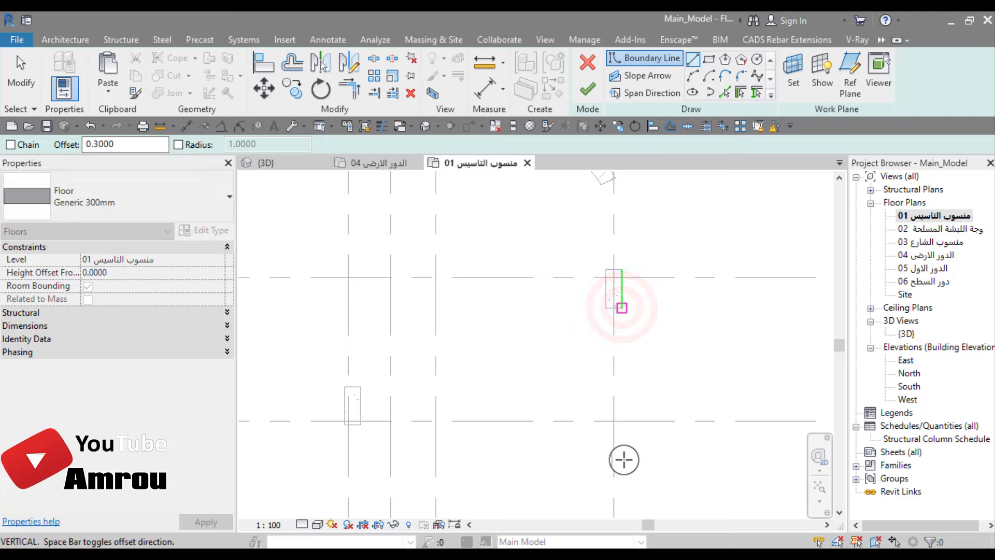
{"action": "left_click", "coordinate": [624, 460]}
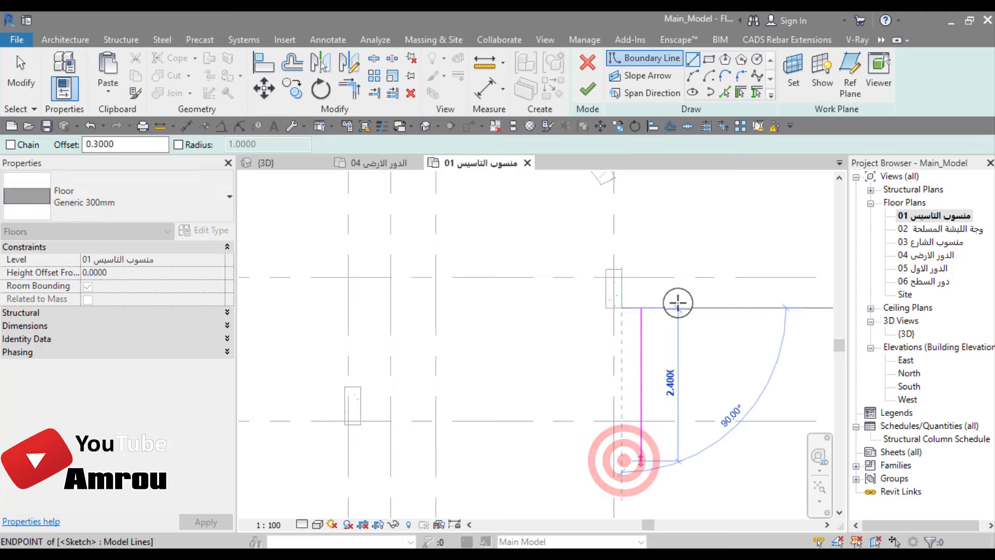
{"action": "scroll", "coordinate": [678, 374], "scroll_direction": "down", "scroll_amount": 2}
{"action": "scroll", "coordinate": [689, 311], "scroll_direction": "down", "scroll_amount": 2}
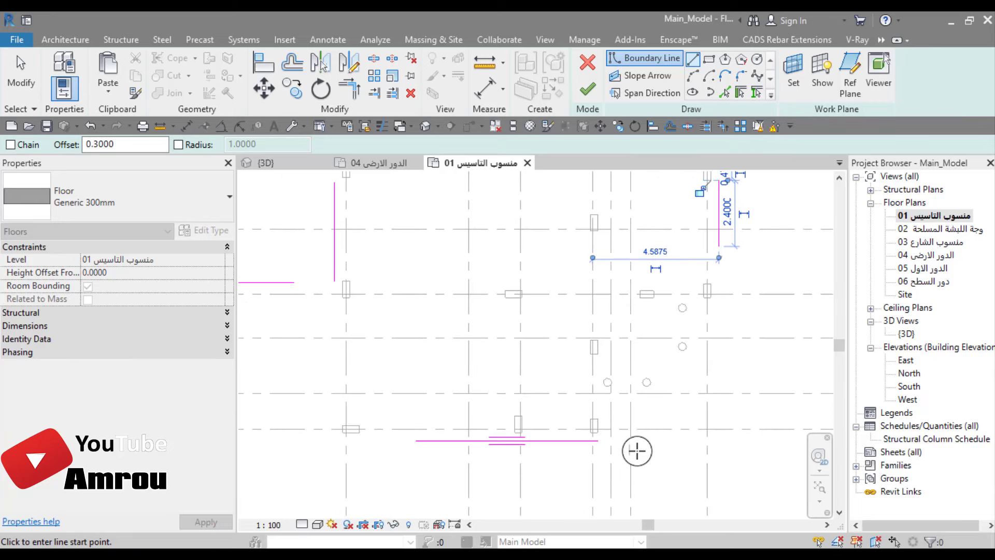
{"action": "left_click", "coordinate": [719, 337]}
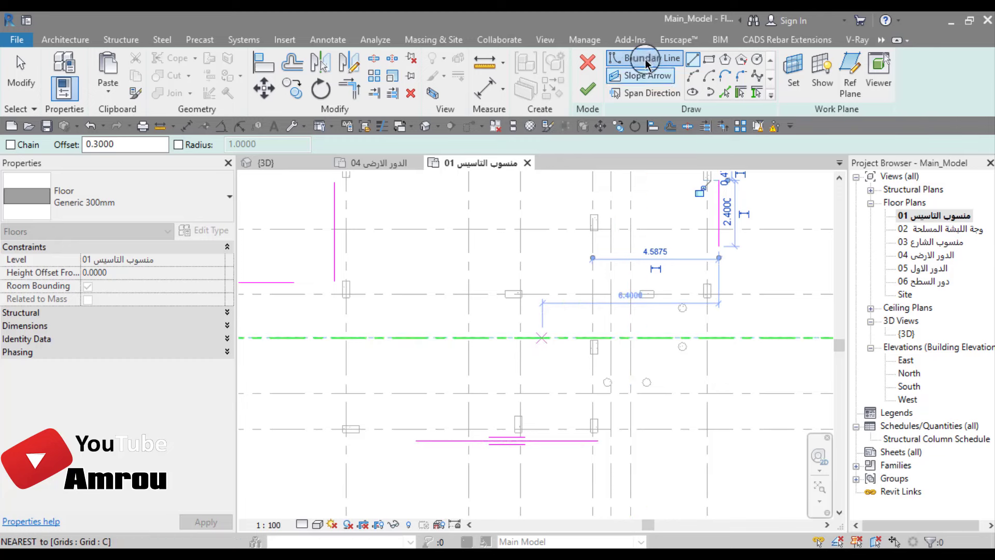
{"action": "key", "text": "Escape"}
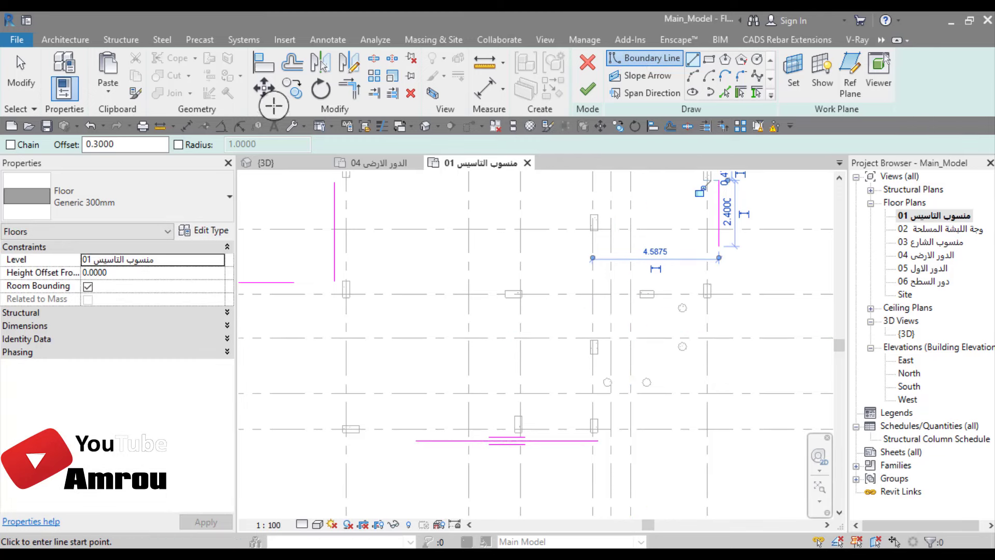
- Exit line drawing and zoom to fit the whole plan
{"action": "left_click", "coordinate": [20, 83]}
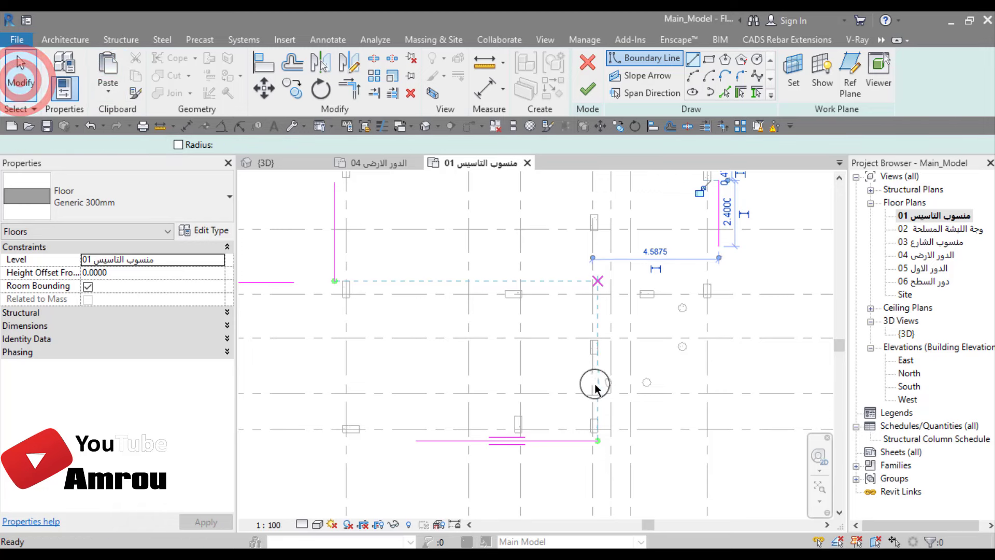
{"action": "scroll", "coordinate": [596, 388], "scroll_direction": "down", "scroll_amount": 1}
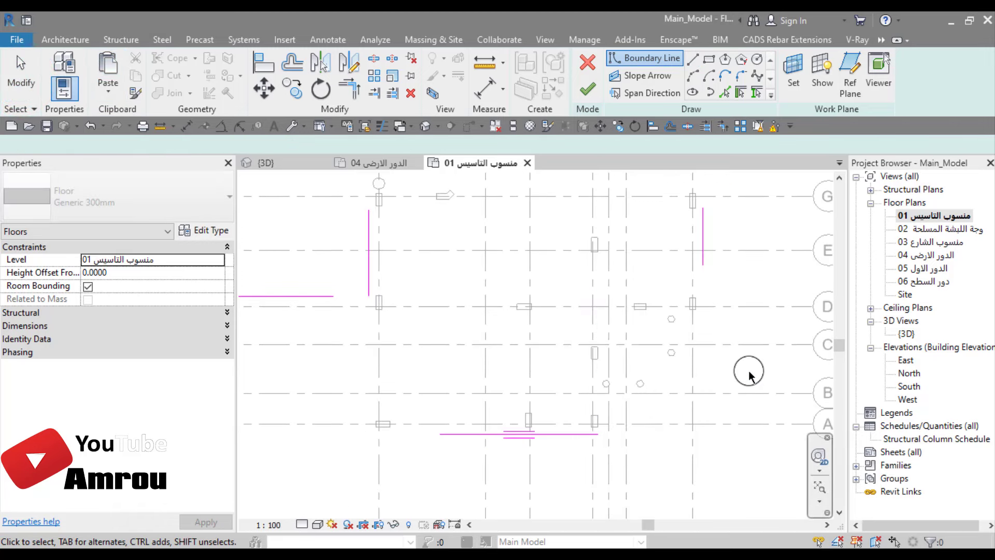
{"action": "key", "text": "Escape"}
{"action": "key", "text": "z"}
{"action": "key", "text": "f"}
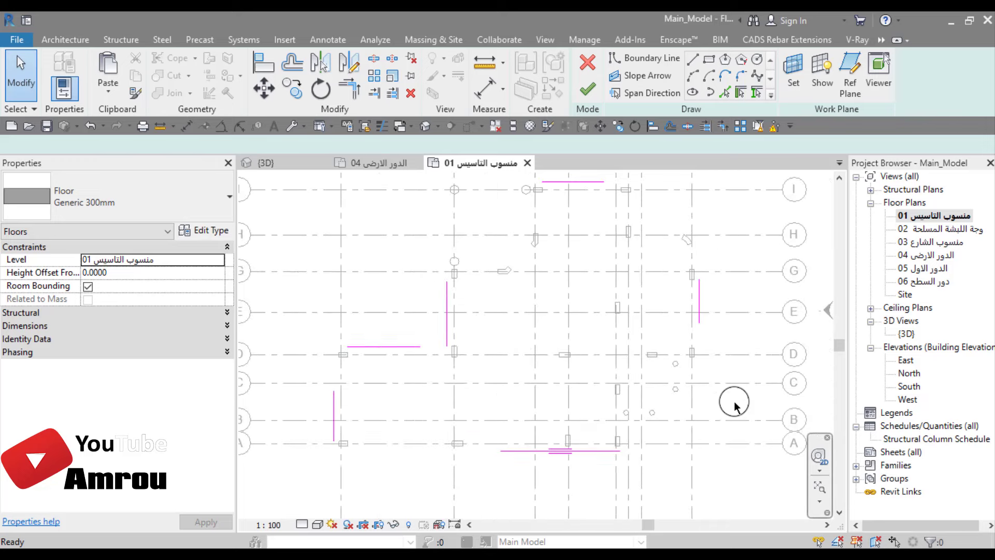
{"action": "scroll", "coordinate": [735, 406], "scroll_direction": "down", "scroll_amount": 1}
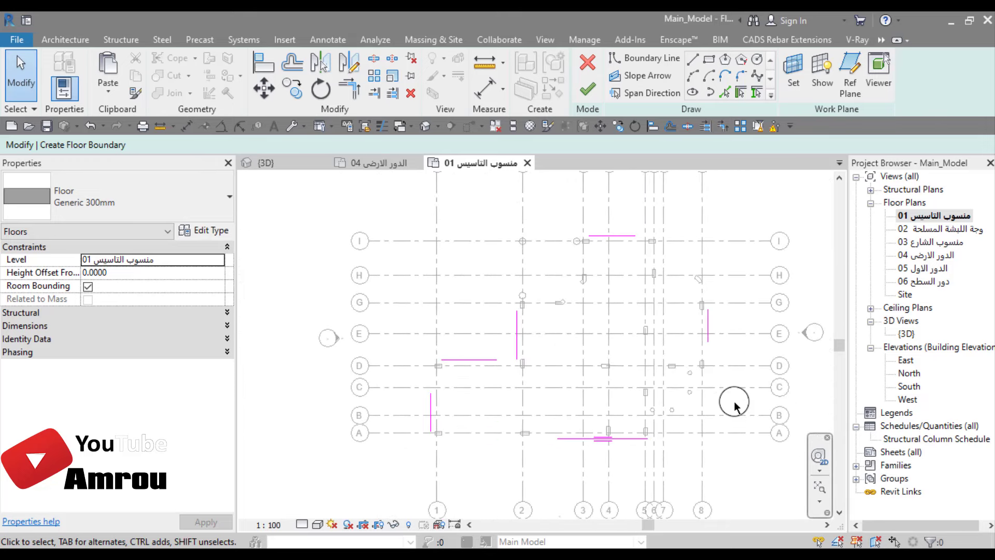
- Trim the left vertical boundary line into corners with the bottom and horizontal lines
{"action": "left_click", "coordinate": [350, 86]}
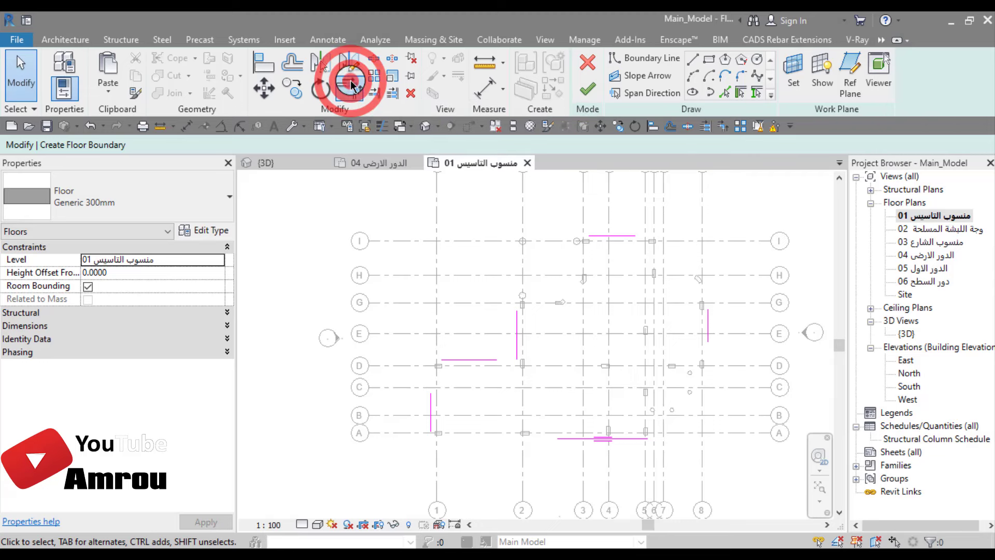
{"action": "left_click", "coordinate": [431, 404]}
{"action": "left_click", "coordinate": [579, 442]}
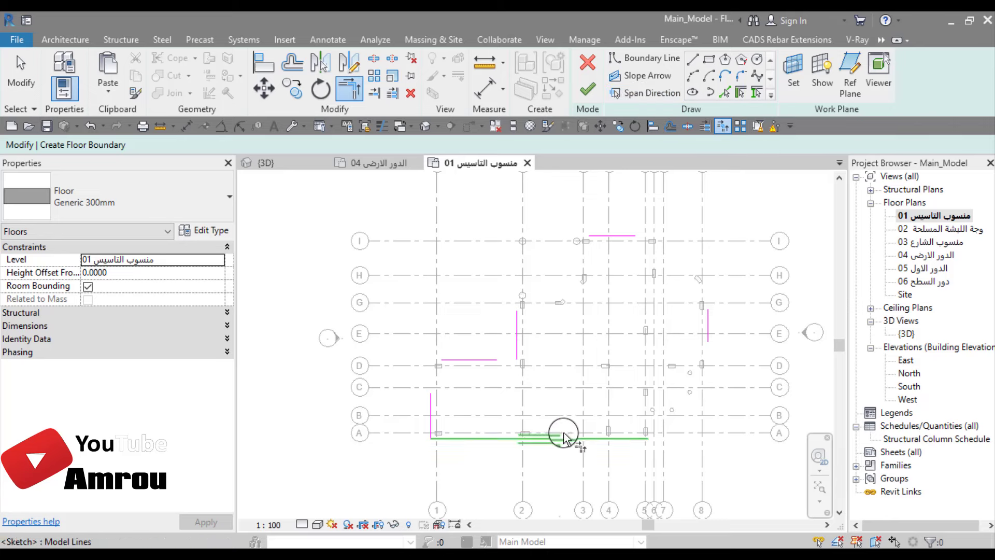
{"action": "left_click", "coordinate": [431, 410]}
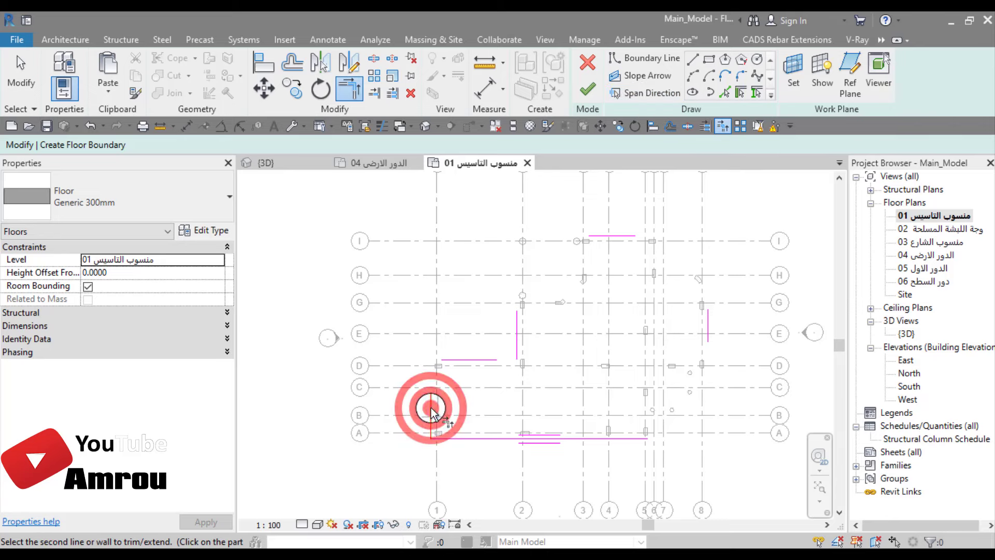
{"action": "left_click", "coordinate": [456, 358]}
- Trim the top, right and bottom boundary lines into corners to close the loop
{"action": "left_click", "coordinate": [511, 336]}
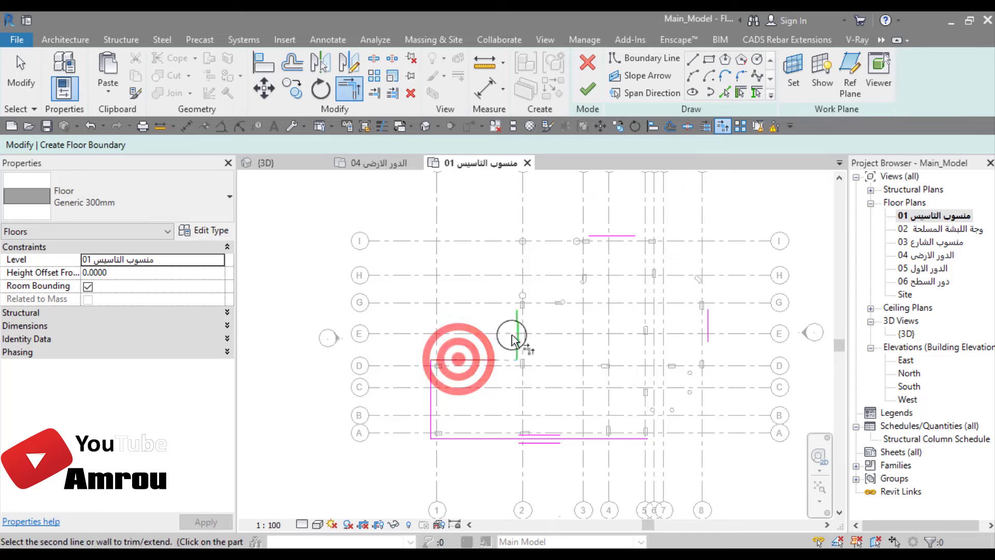
{"action": "left_click", "coordinate": [599, 237]}
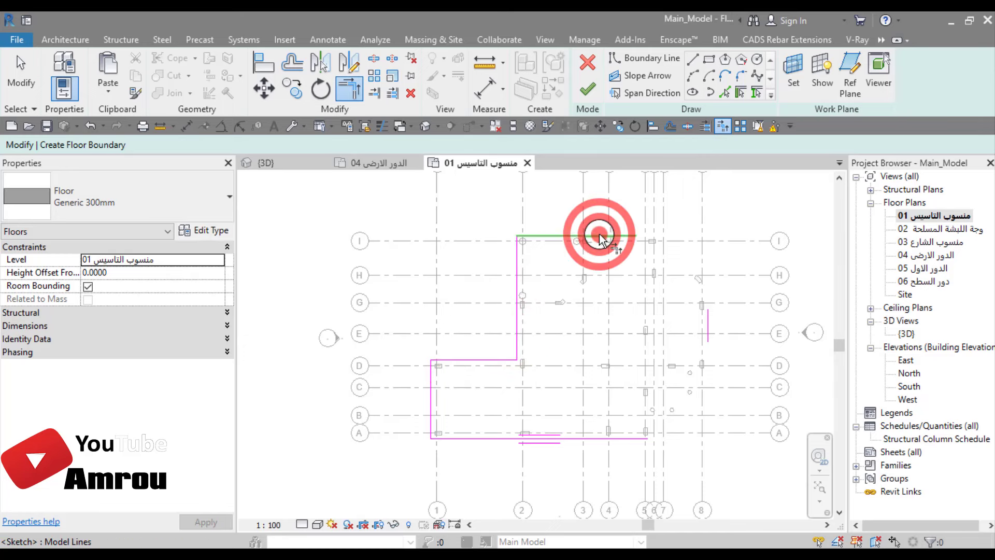
{"action": "left_click", "coordinate": [705, 323]}
{"action": "left_click", "coordinate": [630, 440]}
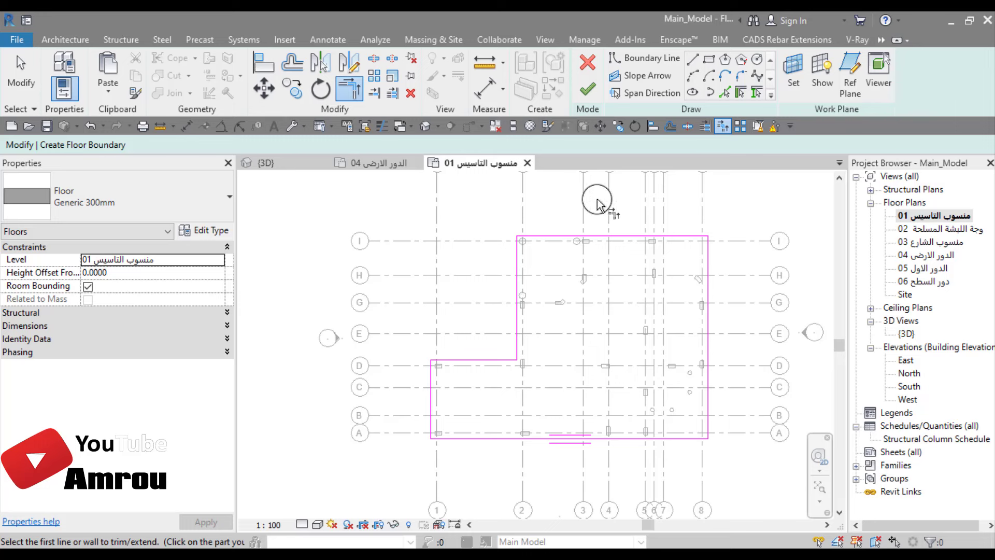
{"action": "left_click", "coordinate": [581, 236]}
{"action": "left_click", "coordinate": [517, 311]}
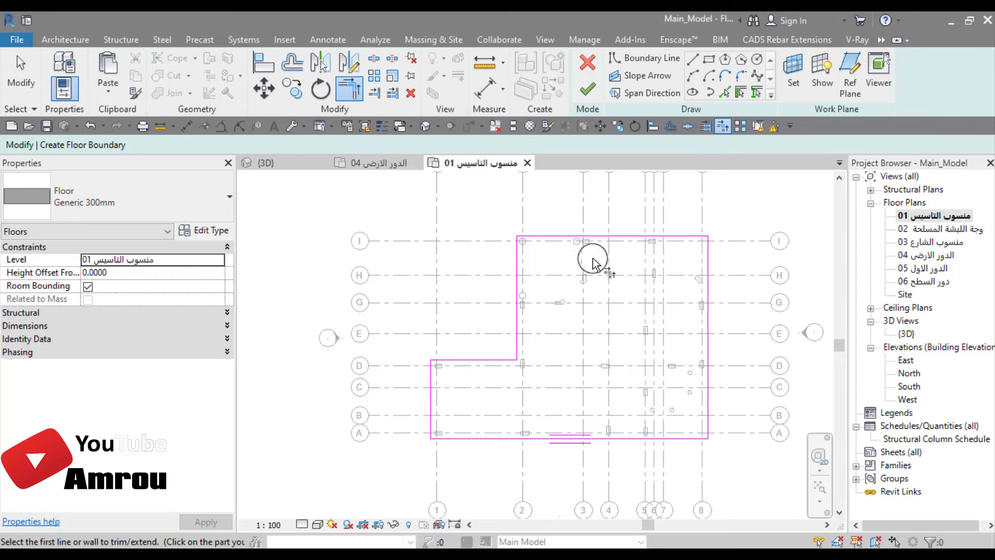
- Add a slope arrow from the top edge toward grid C, then delete it
{"action": "left_click", "coordinate": [641, 77]}
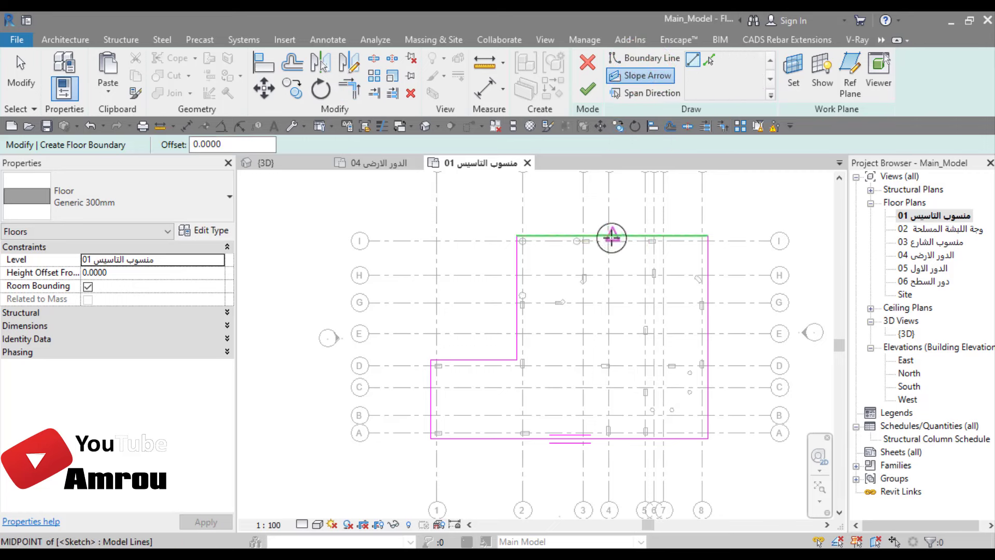
{"action": "left_click", "coordinate": [611, 237]}
{"action": "left_click", "coordinate": [613, 385]}
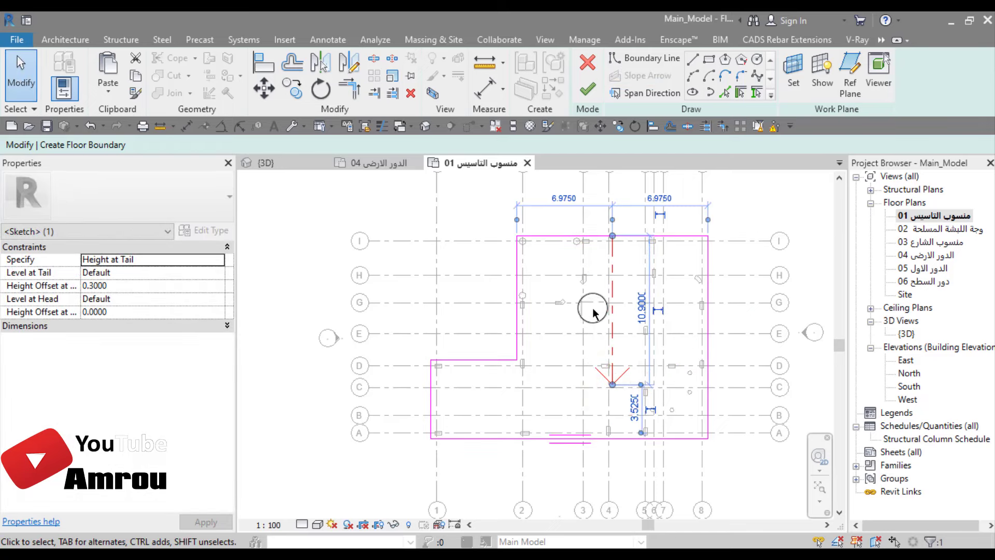
{"action": "left_click", "coordinate": [21, 67]}
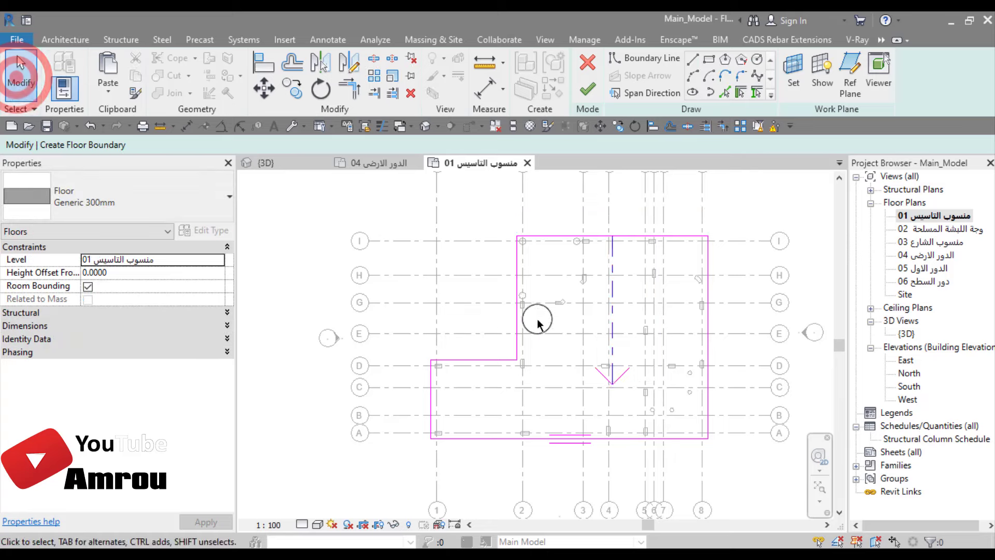
{"action": "left_click", "coordinate": [611, 315]}
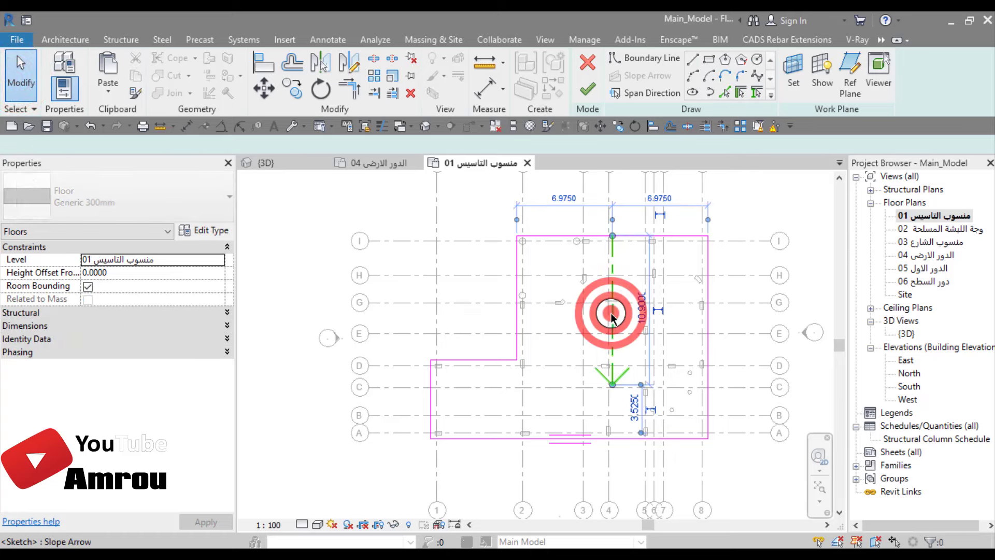
{"action": "left_click", "coordinate": [411, 95]}
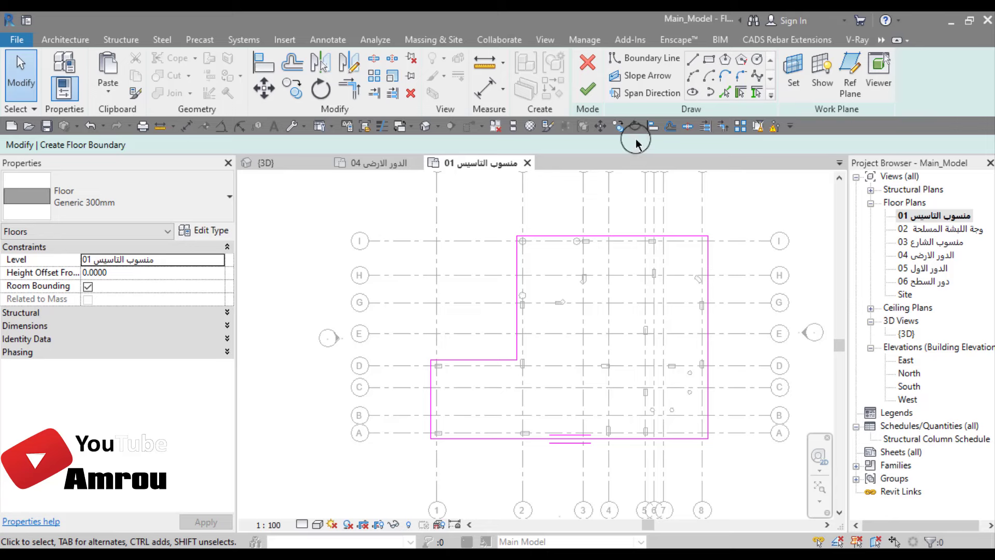
- Set the span direction on the right boundary line and zoom out to check the outline
{"action": "left_click", "coordinate": [657, 94]}
{"action": "left_click", "coordinate": [708, 323]}
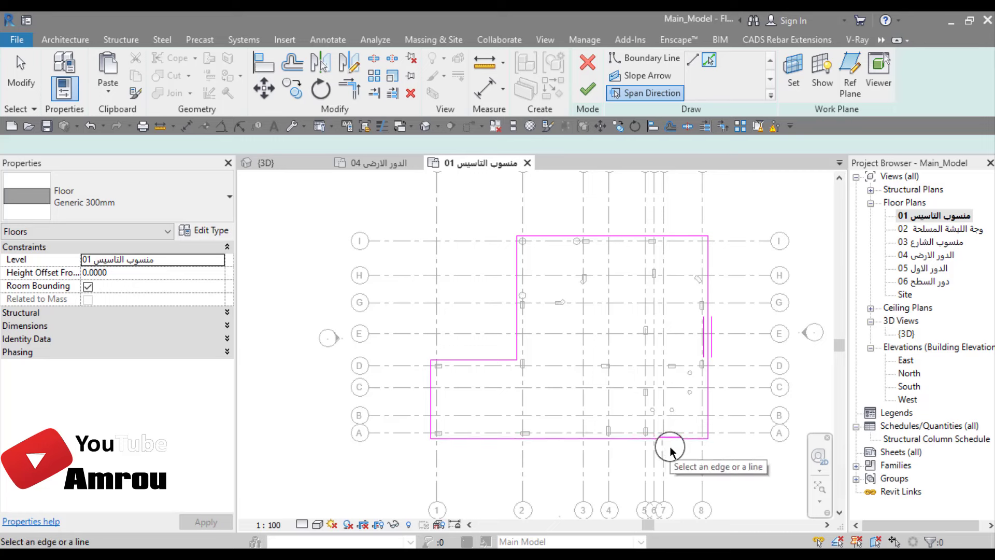
{"action": "left_click", "coordinate": [20, 73]}
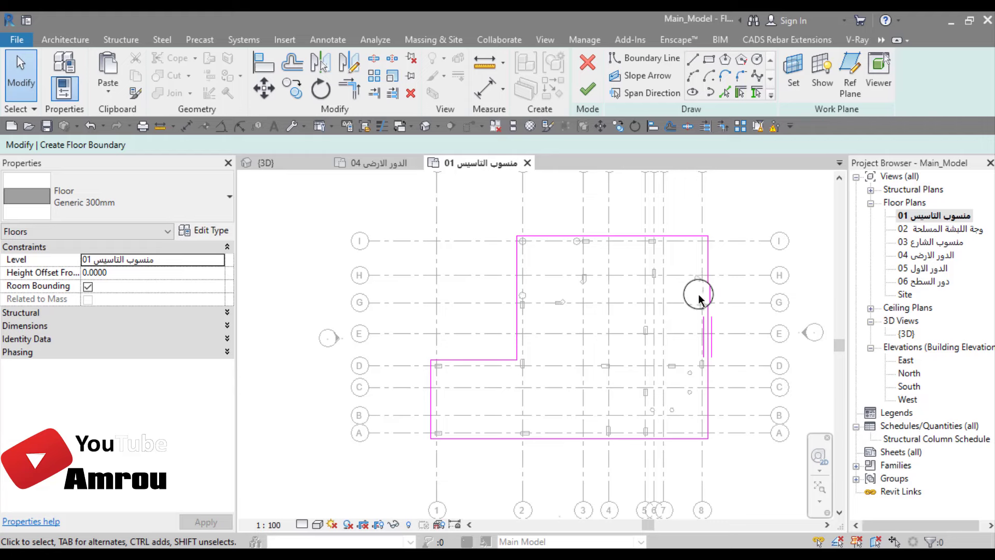
{"action": "scroll", "coordinate": [698, 300], "scroll_direction": "up", "scroll_amount": 2}
{"action": "scroll", "coordinate": [702, 308], "scroll_direction": "up", "scroll_amount": 2}
{"action": "scroll", "coordinate": [725, 456], "scroll_direction": "up", "scroll_amount": 2}
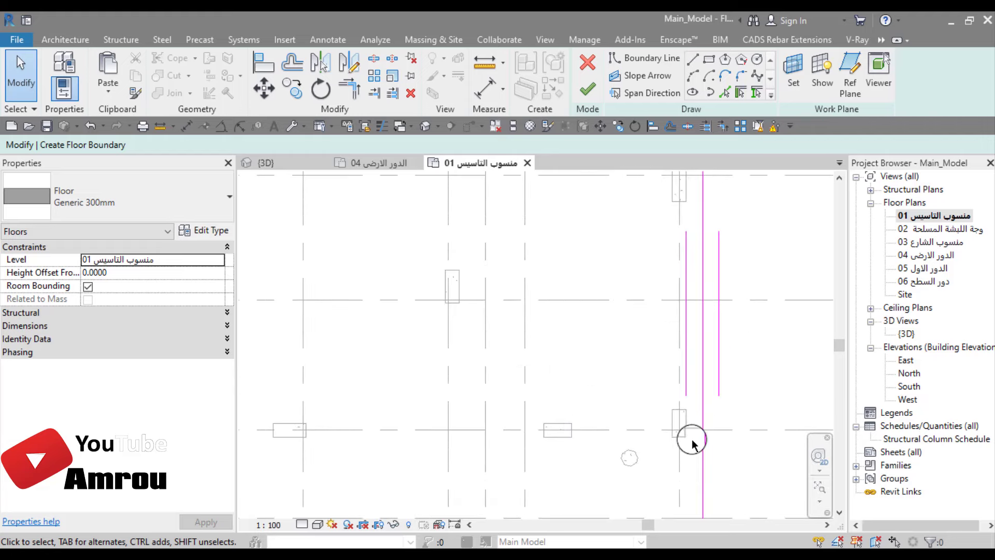
{"action": "scroll", "coordinate": [692, 443], "scroll_direction": "up", "scroll_amount": 3}
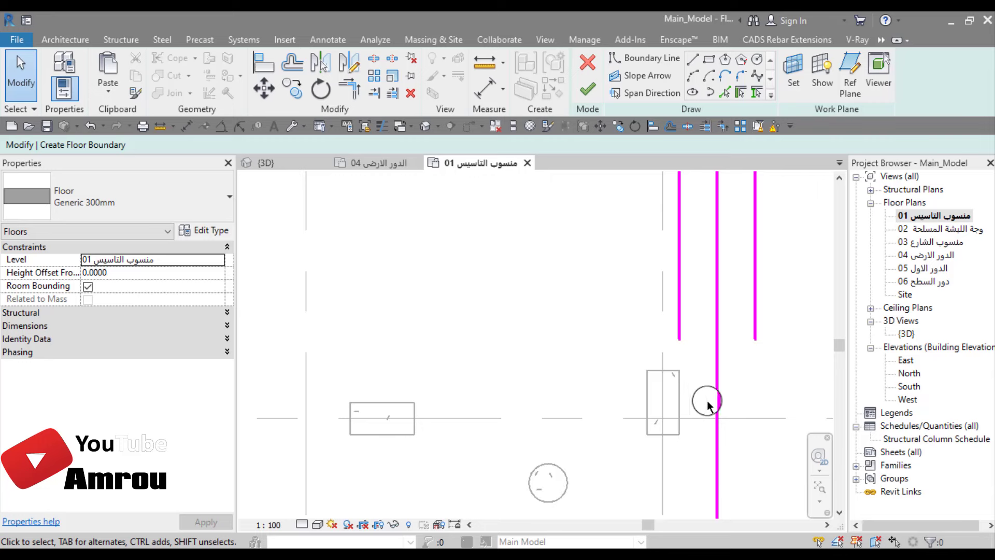
{"action": "scroll", "coordinate": [707, 404], "scroll_direction": "down", "scroll_amount": 1}
{"action": "scroll", "coordinate": [610, 378], "scroll_direction": "down", "scroll_amount": 2}
{"action": "scroll", "coordinate": [611, 378], "scroll_direction": "down", "scroll_amount": 2}
{"action": "scroll", "coordinate": [562, 399], "scroll_direction": "down", "scroll_amount": 1}
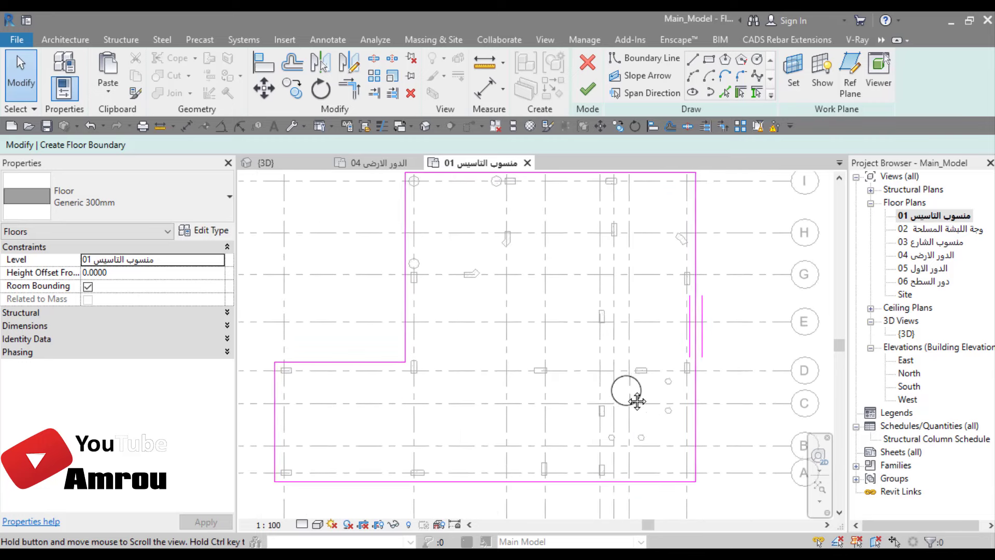
{"action": "scroll", "coordinate": [637, 401], "scroll_direction": "down", "scroll_amount": 1}
{"action": "scroll", "coordinate": [626, 406], "scroll_direction": "down", "scroll_amount": 2}
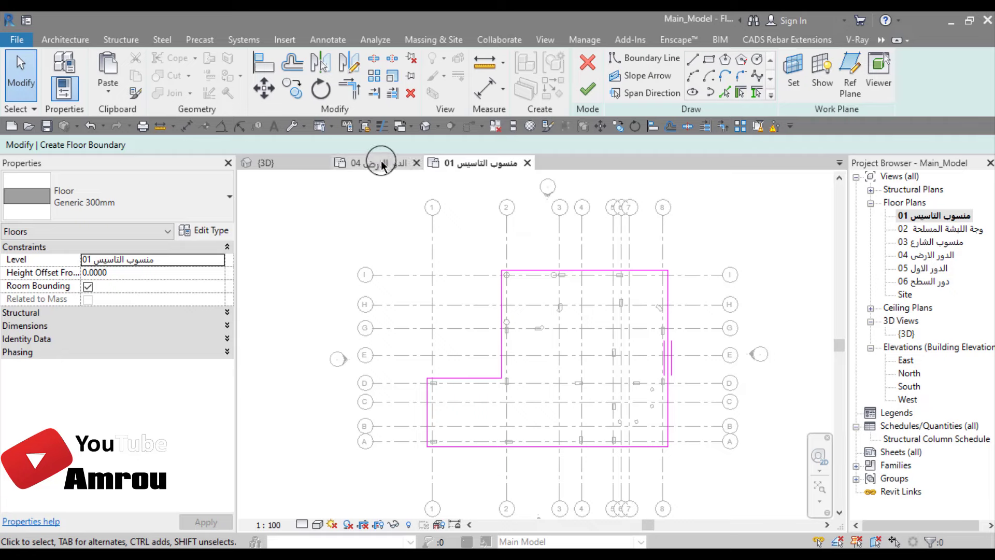
- Close the level 04 plan and view the L-shaped floor sketch zoomed out in {3D}
{"action": "left_click", "coordinate": [416, 164]}
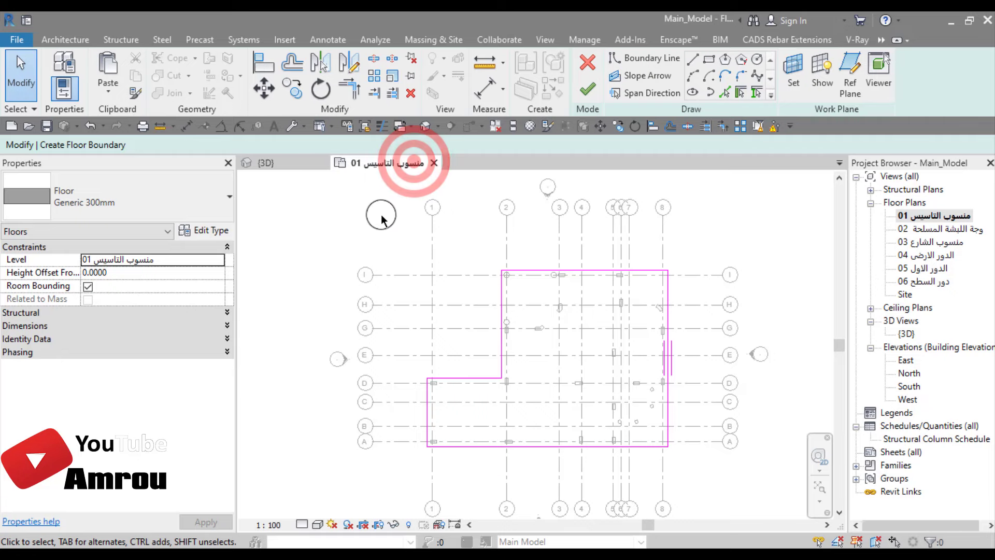
{"action": "left_click", "coordinate": [275, 164]}
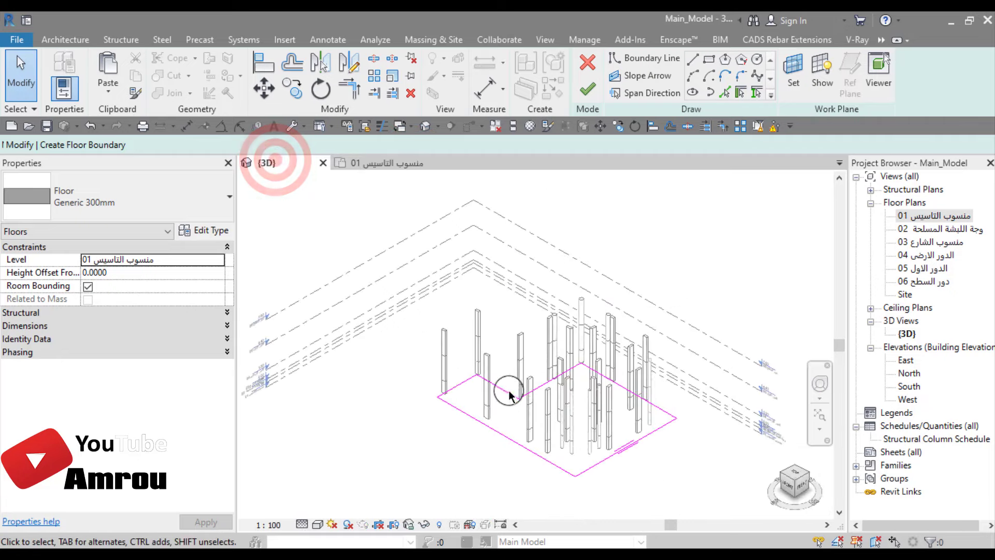
{"action": "scroll", "coordinate": [614, 461], "scroll_direction": "up", "scroll_amount": 2}
{"action": "scroll", "coordinate": [616, 441], "scroll_direction": "down", "scroll_amount": 1}
{"action": "scroll", "coordinate": [627, 441], "scroll_direction": "down", "scroll_amount": 1}
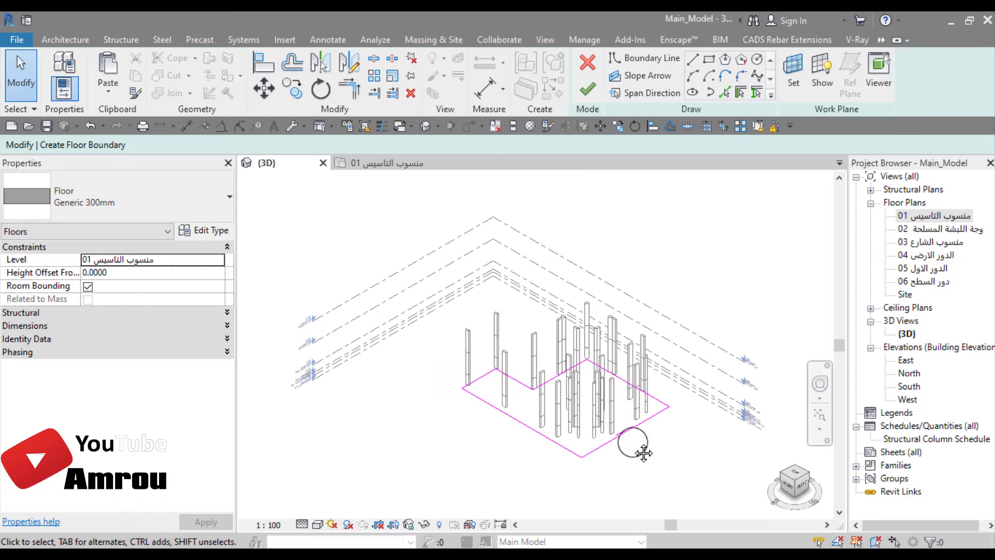
{"action": "scroll", "coordinate": [632, 441], "scroll_direction": "down", "scroll_amount": 1}
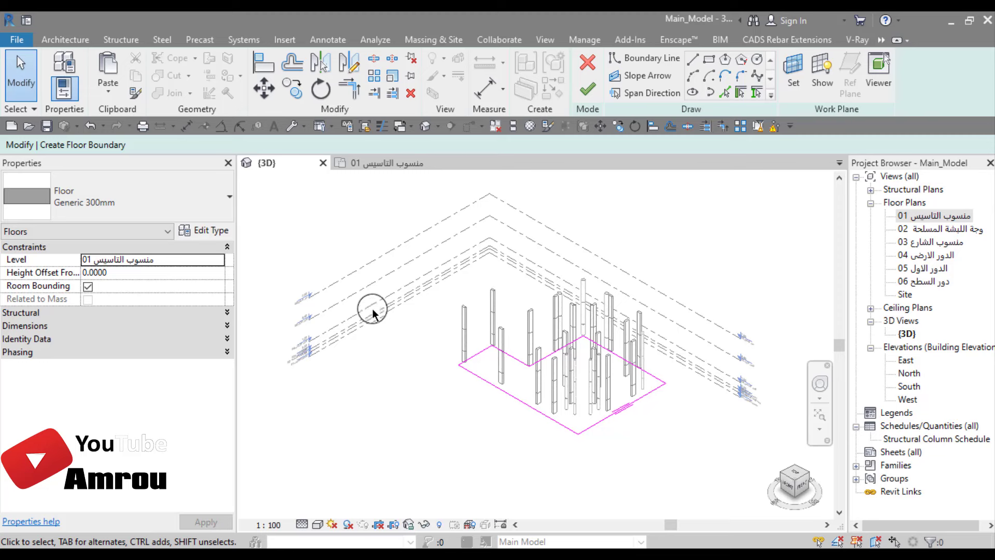
- Finish edit mode to create the Generic 300mm L-shaped slab and zoom the 3D view
{"action": "left_click", "coordinate": [587, 89]}
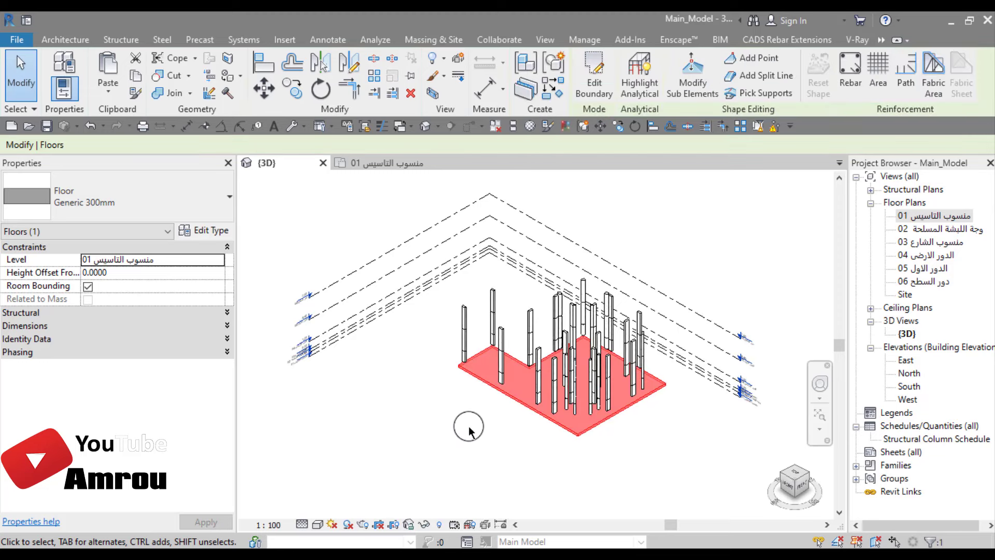
{"action": "scroll", "coordinate": [614, 415], "scroll_direction": "up", "scroll_amount": 3}
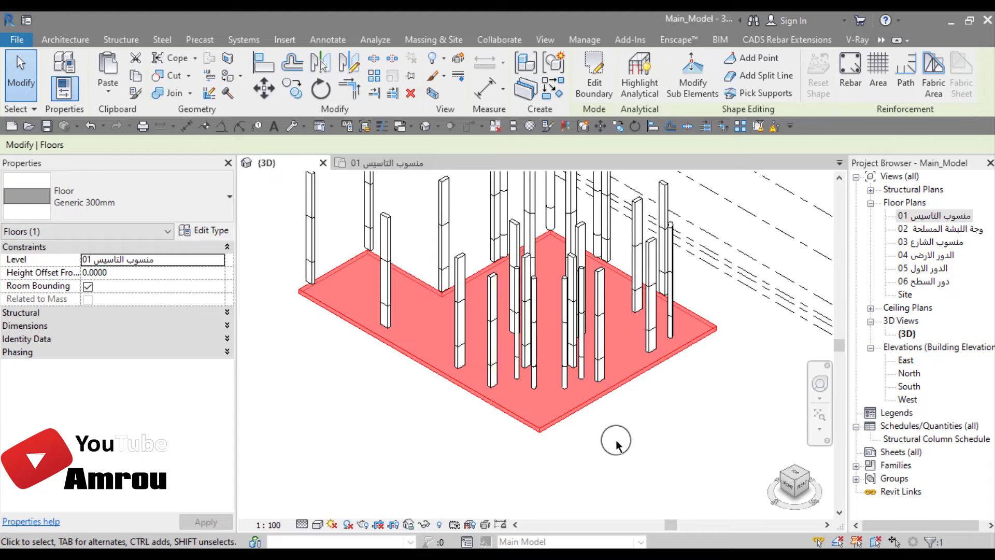
{"action": "scroll", "coordinate": [582, 386], "scroll_direction": "down", "scroll_amount": 2}
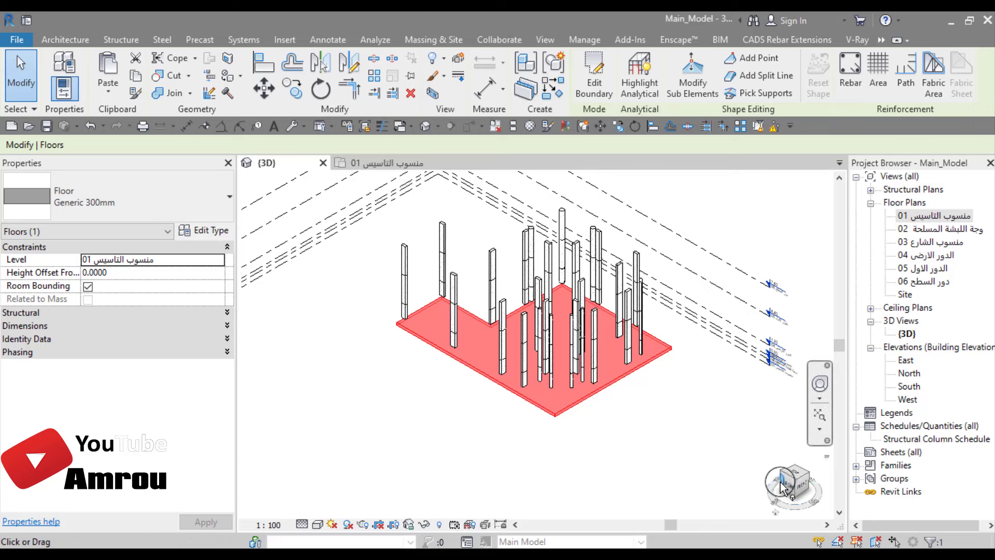
- Turn the 3D view to FRONT and pan and orbit to show the slab edge at level 01
{"action": "mouse_move", "coordinate": [786, 483]}
{"action": "left_mouse_down"}
{"action": "mouse_move", "coordinate": [738, 487]}
{"action": "mouse_move", "coordinate": [787, 482]}
{"action": "left_mouse_up"}
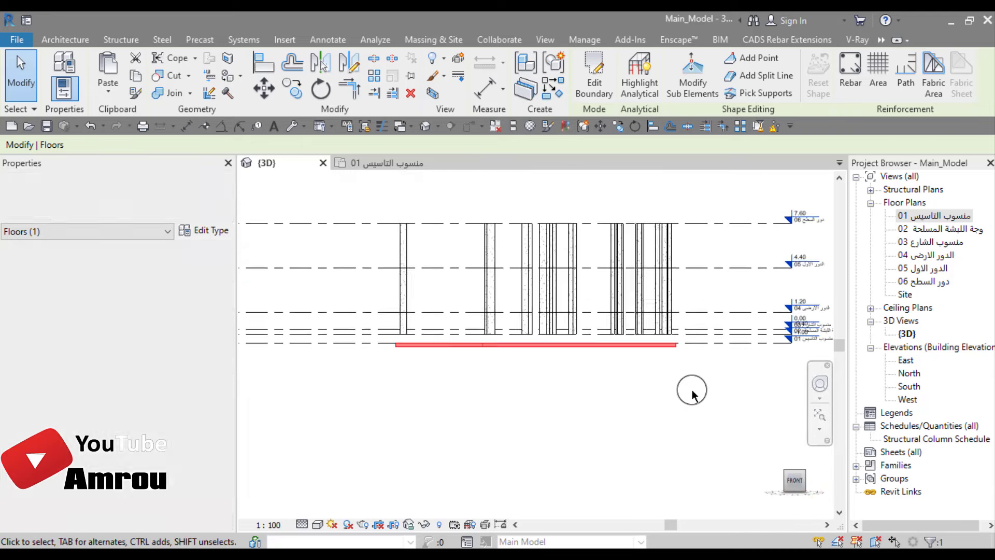
{"action": "middle_click_drag", "start_coordinate": [742, 374], "coordinate": [572, 394]}
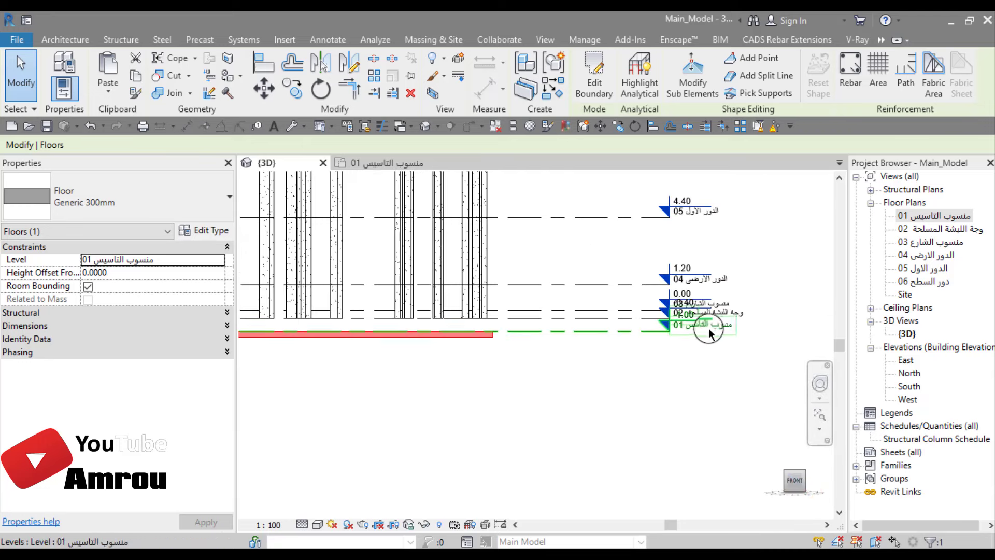
{"action": "scroll", "coordinate": [699, 326], "scroll_direction": "up", "scroll_amount": 3}
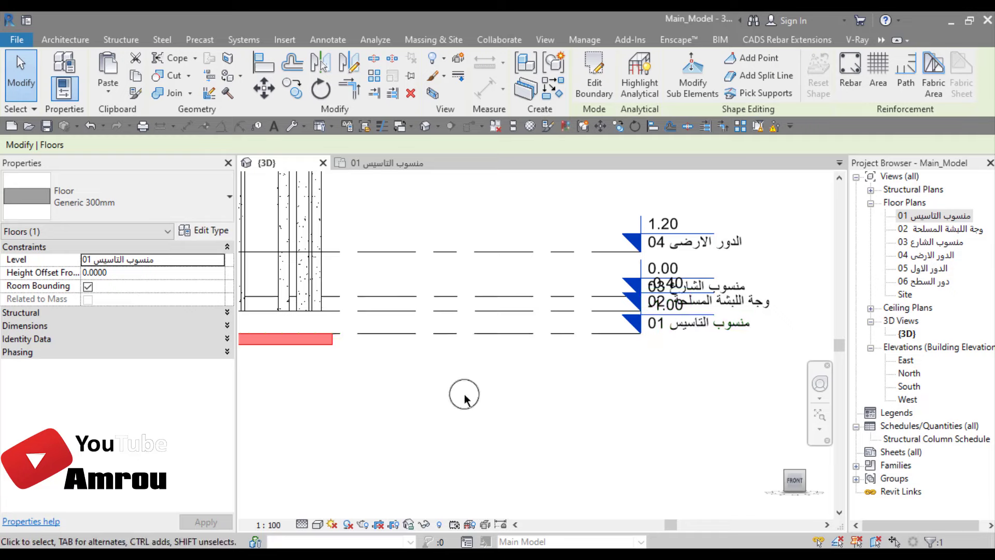
{"action": "middle_click_drag", "start_coordinate": [462, 395], "coordinate": [597, 404]}
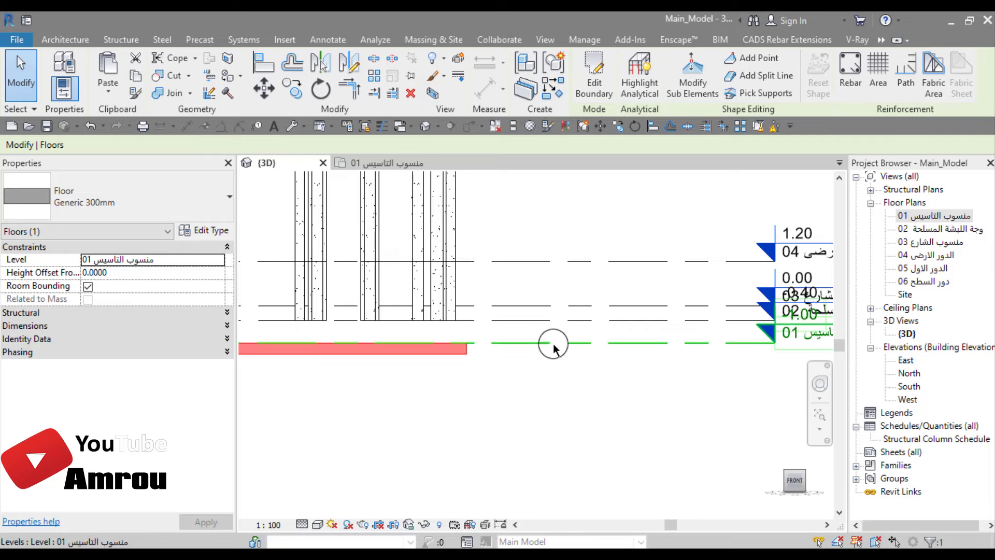
{"action": "scroll", "coordinate": [531, 396], "scroll_direction": "down", "scroll_amount": 1}
{"action": "scroll", "coordinate": [560, 395], "scroll_direction": "down", "scroll_amount": 1}
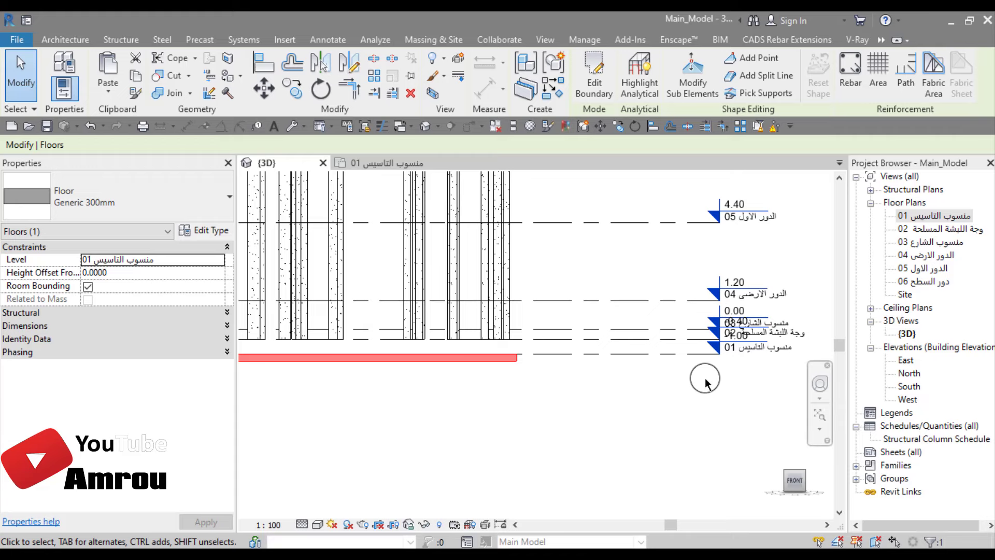
{"action": "middle_click_drag", "start_coordinate": [705, 382], "coordinate": [653, 399]}
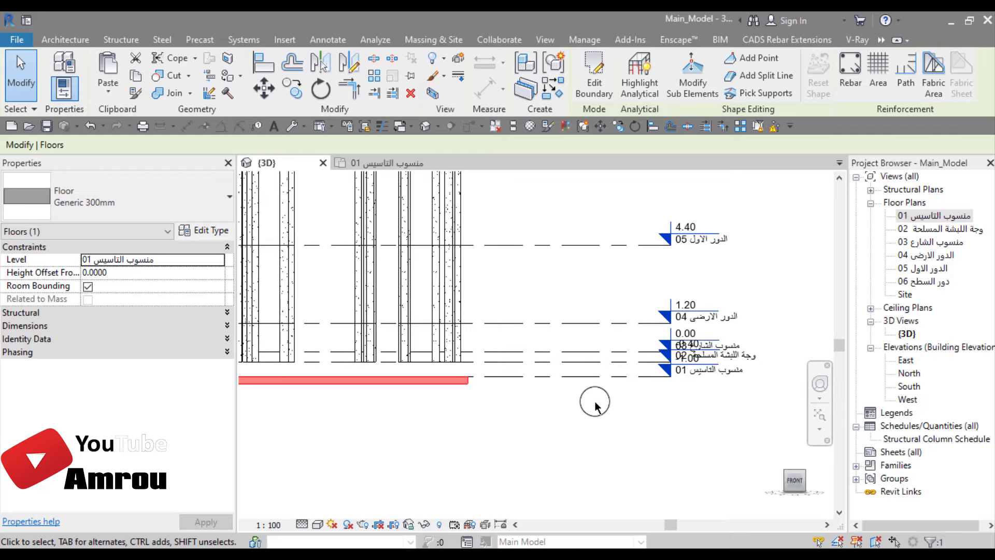
{"action": "middle_click_drag", "start_coordinate": [446, 412], "coordinate": [473, 382], "text": "shift"}
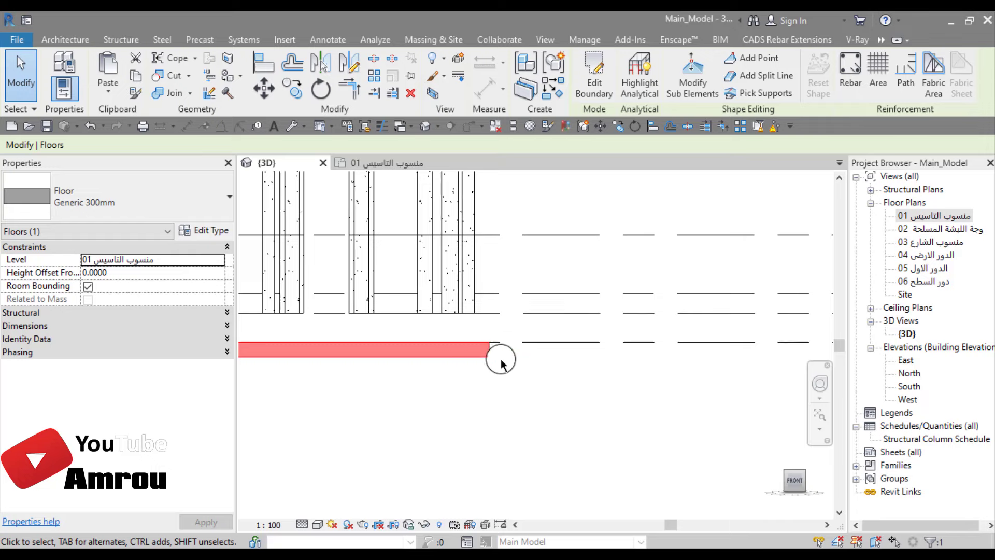
{"action": "middle_click_drag", "start_coordinate": [501, 363], "coordinate": [594, 382], "text": "shift"}
{"action": "left_click", "coordinate": [558, 401]}
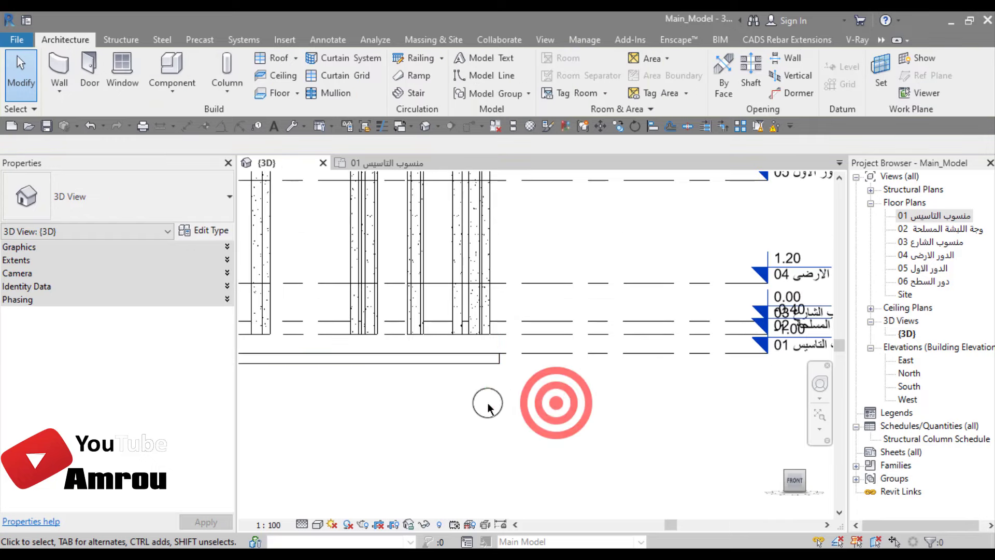
{"action": "left_click", "coordinate": [483, 359]}
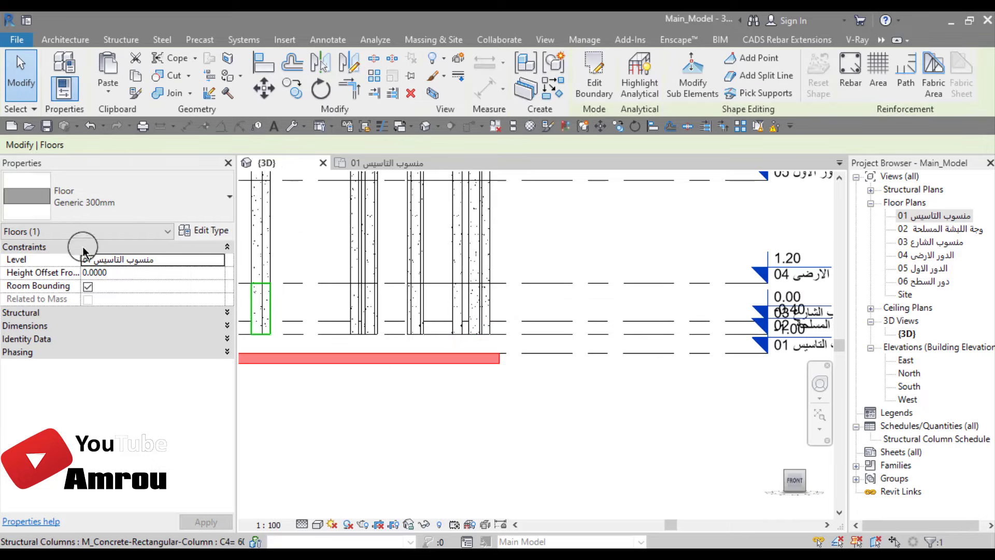
{"action": "left_click", "coordinate": [220, 261]}
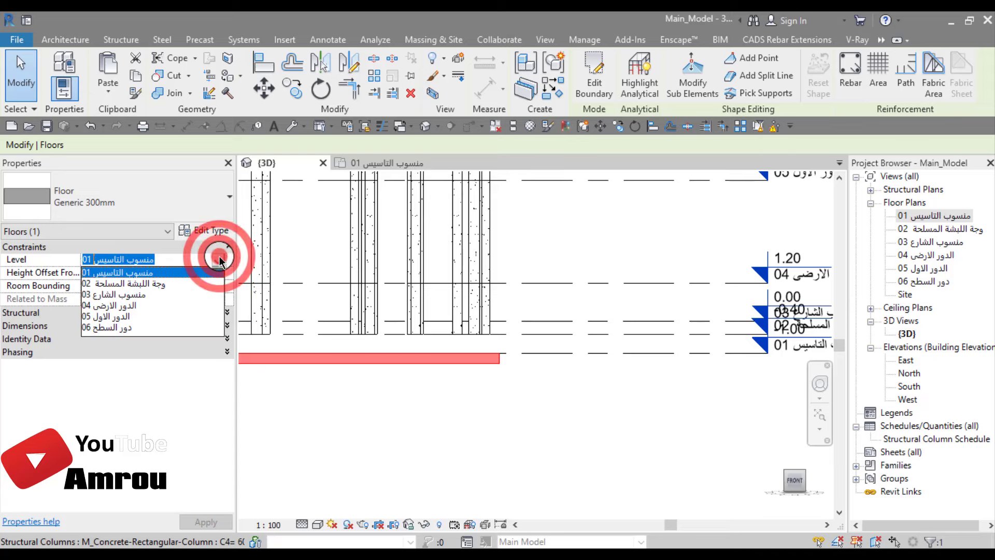
{"action": "left_click", "coordinate": [136, 283]}
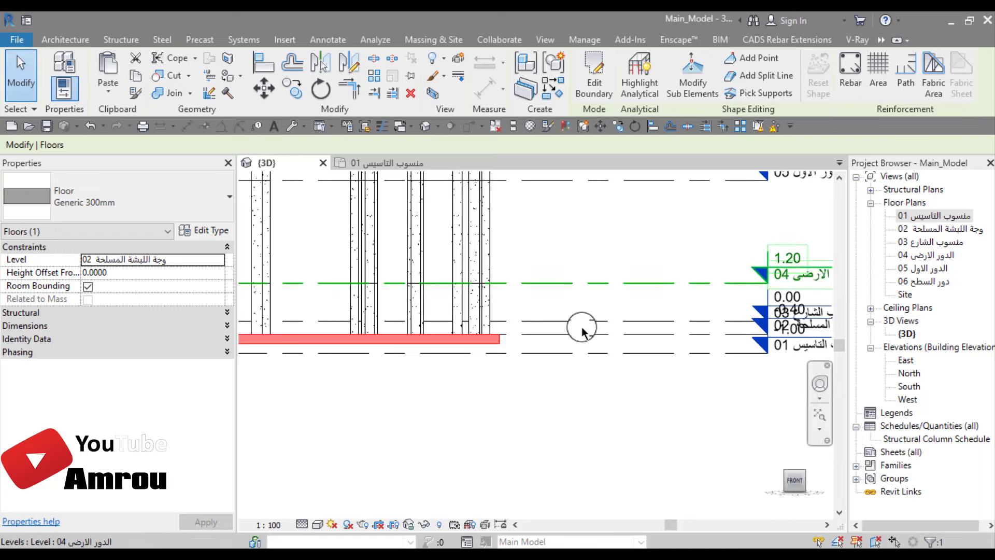
{"action": "left_click", "coordinate": [218, 261]}
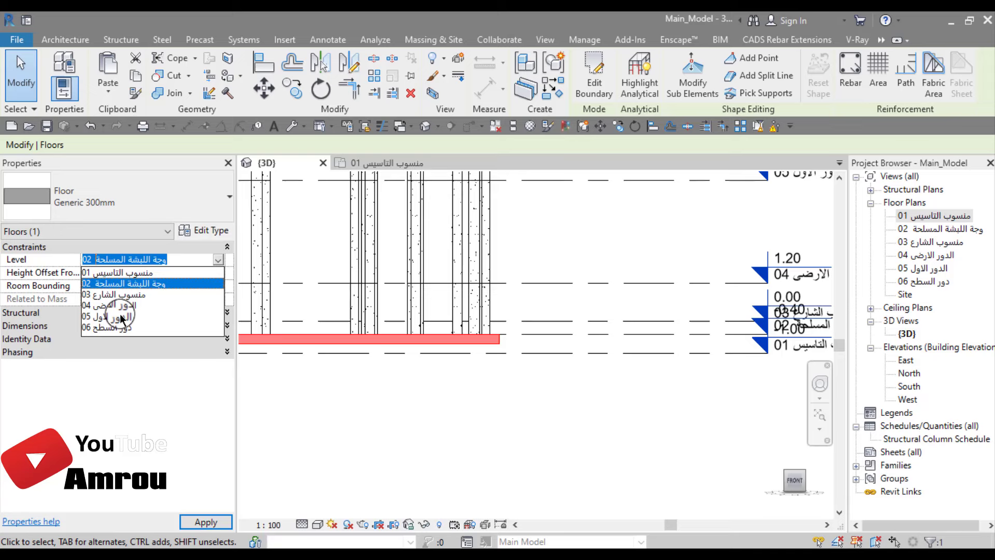
{"action": "left_click", "coordinate": [130, 272]}
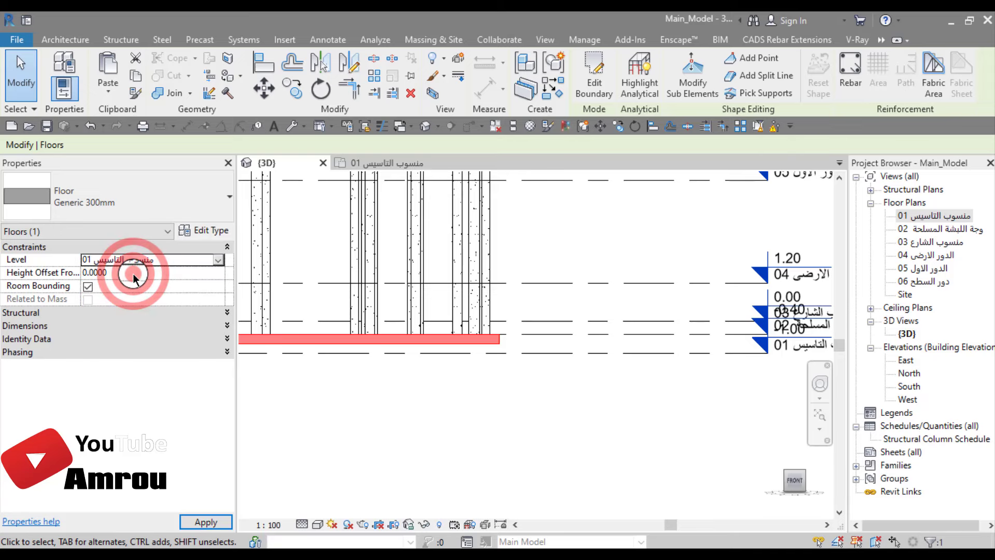
{"action": "left_click", "coordinate": [206, 522]}
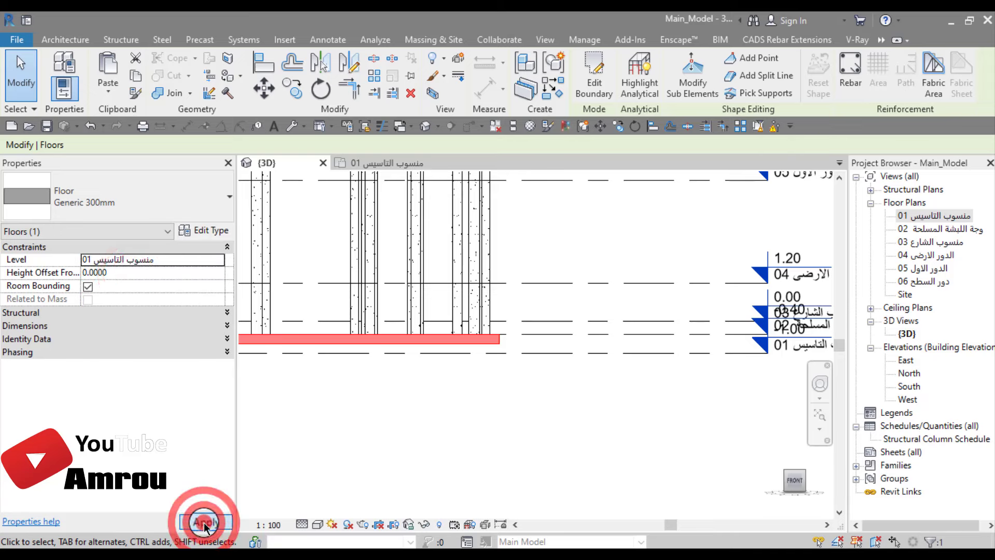
{"action": "scroll", "coordinate": [487, 392], "scroll_direction": "up", "scroll_amount": 1}
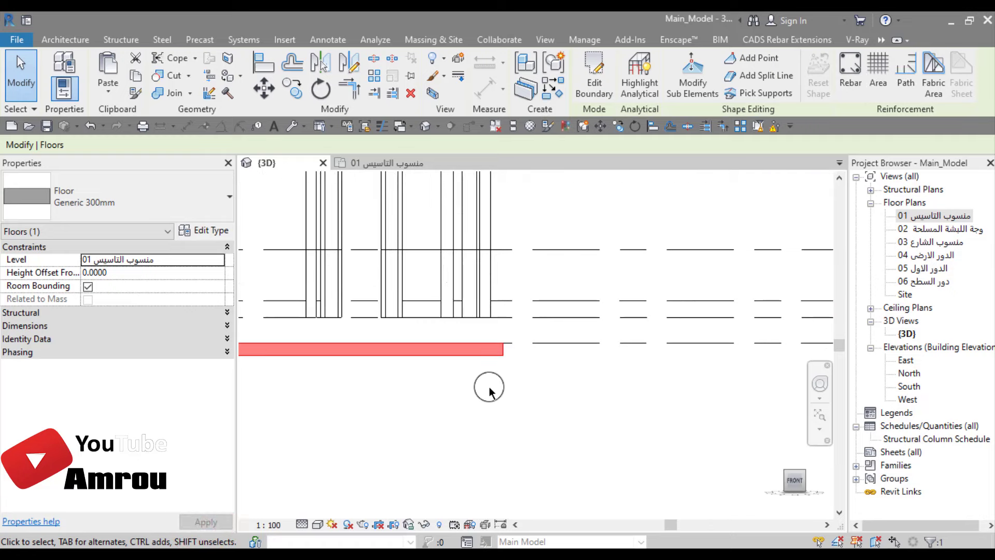
{"action": "mouse_move", "coordinate": [545, 384]}
{"action": "middle_mouse_down"}
{"action": "mouse_move", "coordinate": [540, 411]}
{"action": "mouse_move", "coordinate": [349, 362]}
{"action": "middle_mouse_up"}
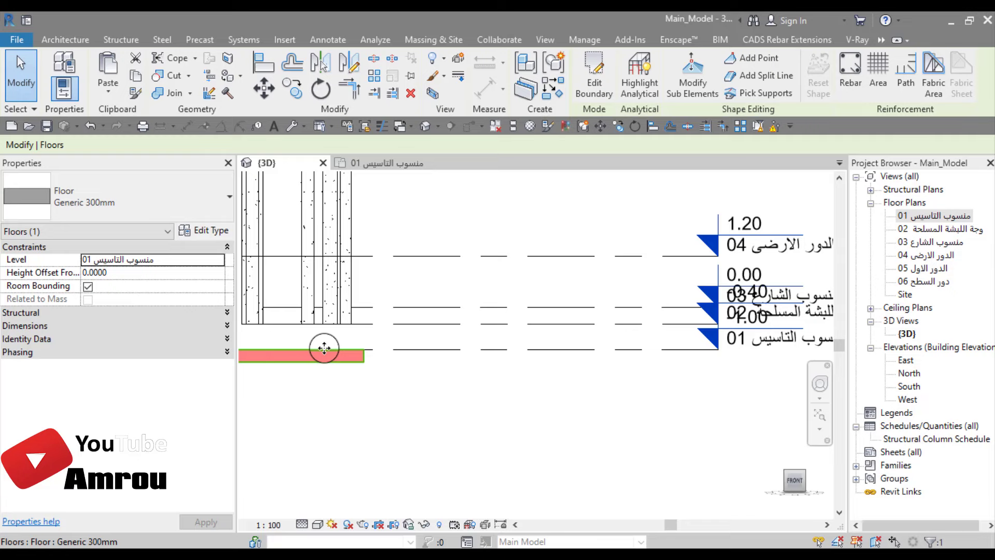
{"action": "scroll", "coordinate": [388, 349], "scroll_direction": "up", "scroll_amount": 2}
{"action": "scroll", "coordinate": [503, 357], "scroll_direction": "down", "scroll_amount": 3}
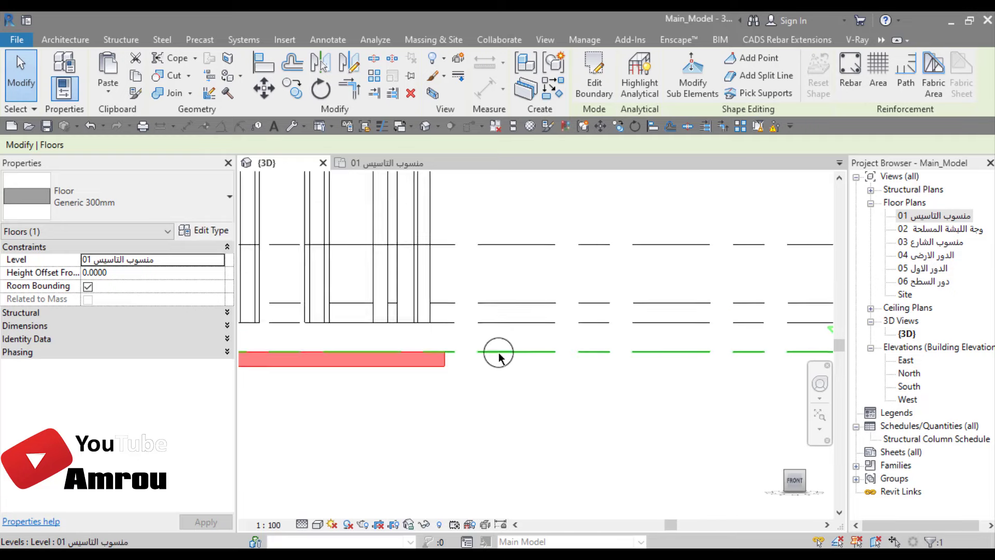
{"action": "middle_click_drag", "start_coordinate": [607, 377], "coordinate": [517, 403]}
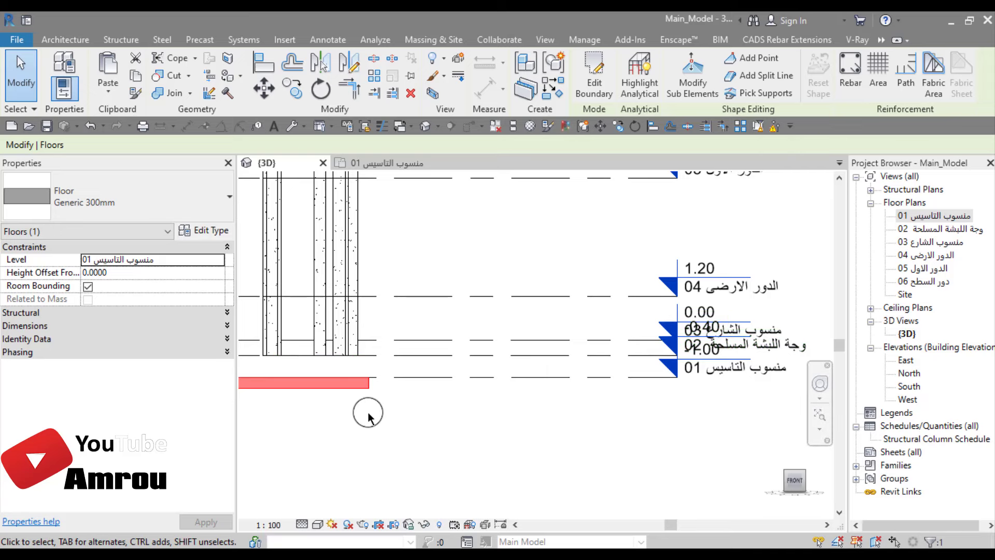
{"action": "left_click", "coordinate": [217, 259]}
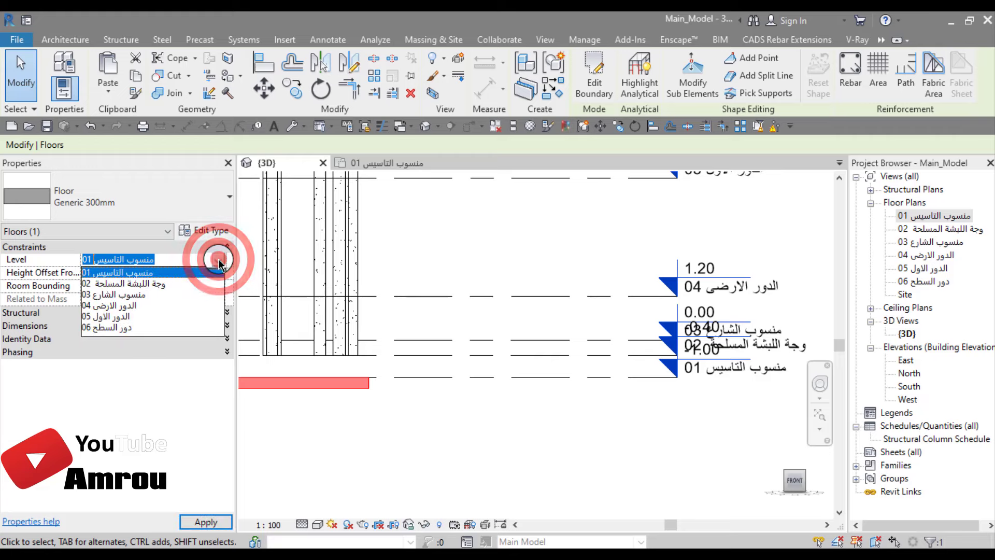
{"action": "left_click", "coordinate": [145, 284]}
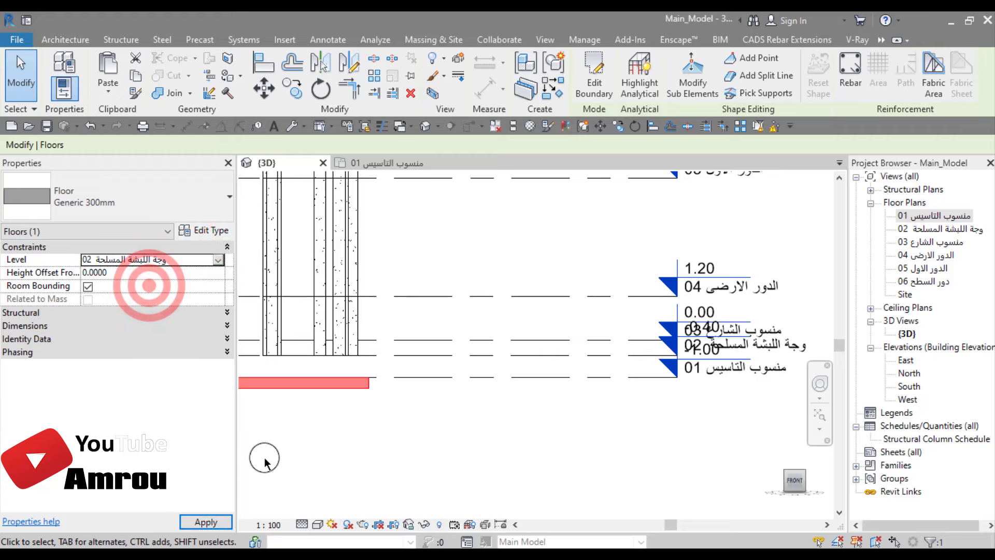
{"action": "scroll", "coordinate": [372, 429], "scroll_direction": "down", "scroll_amount": 2}
{"action": "scroll", "coordinate": [482, 370], "scroll_direction": "up", "scroll_amount": 1}
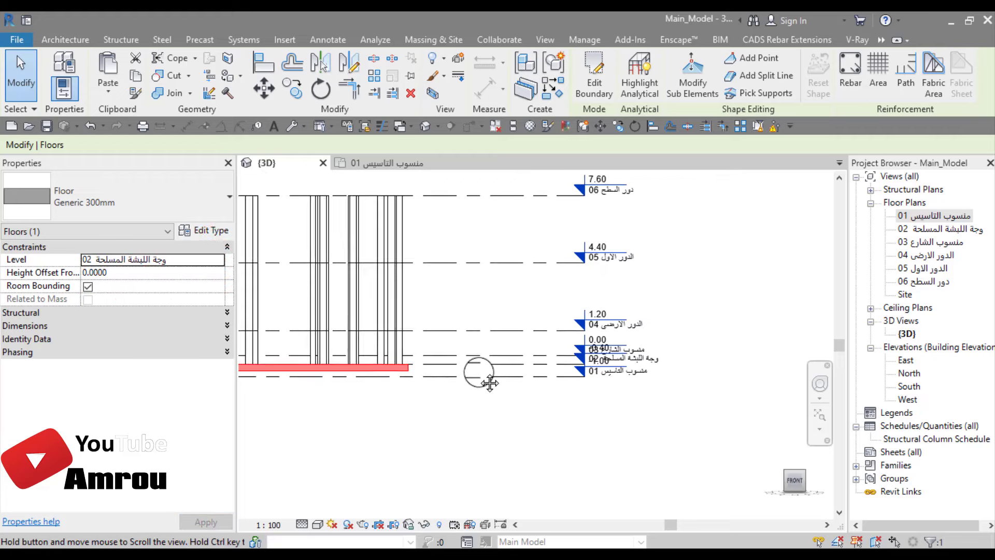
{"action": "scroll", "coordinate": [477, 378], "scroll_direction": "up", "scroll_amount": 1}
{"action": "scroll", "coordinate": [481, 332], "scroll_direction": "up", "scroll_amount": 3}
{"action": "scroll", "coordinate": [477, 334], "scroll_direction": "up", "scroll_amount": 2}
{"action": "scroll", "coordinate": [458, 336], "scroll_direction": "up", "scroll_amount": 2}
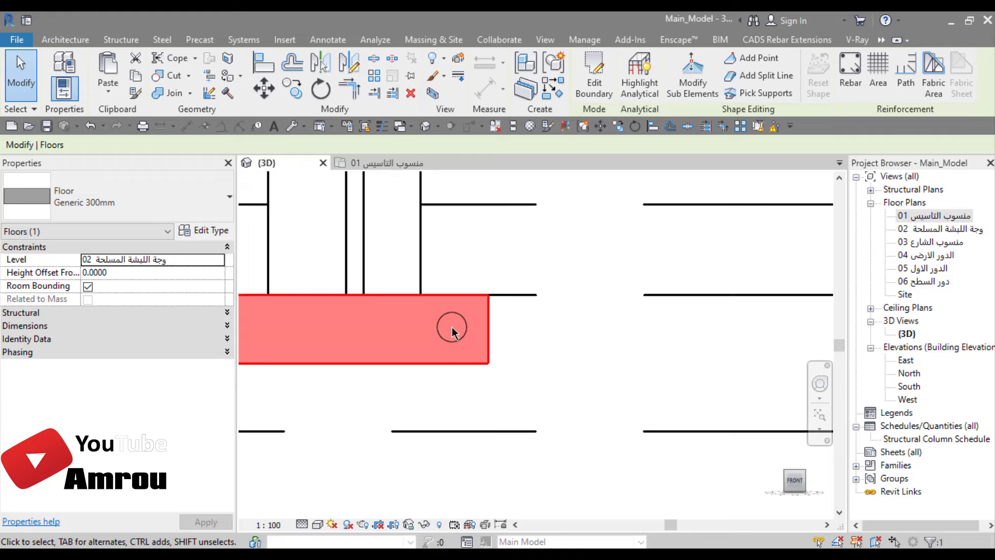
{"action": "scroll", "coordinate": [415, 296], "scroll_direction": "down", "scroll_amount": 2}
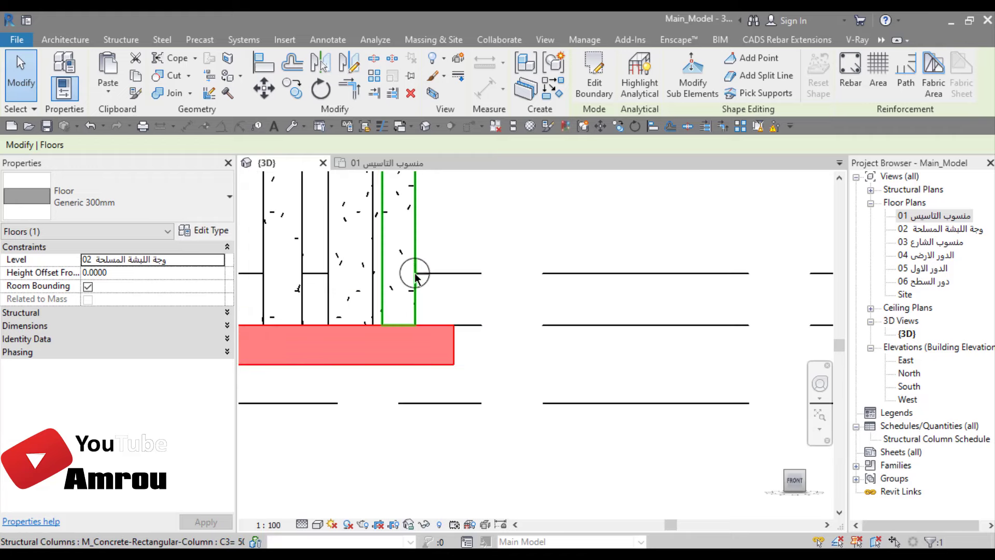
{"action": "scroll", "coordinate": [456, 362], "scroll_direction": "down", "scroll_amount": 1}
{"action": "scroll", "coordinate": [444, 391], "scroll_direction": "down", "scroll_amount": 2}
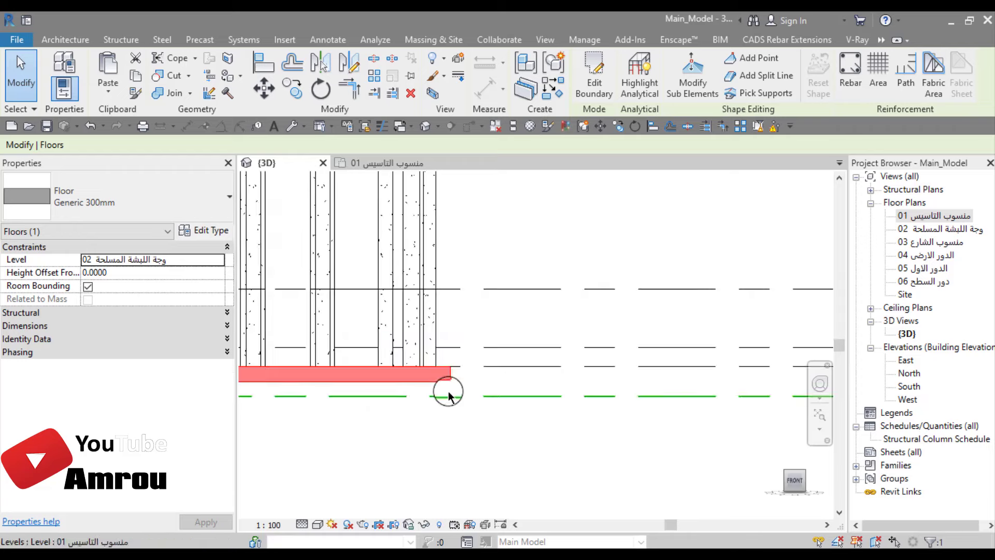
{"action": "scroll", "coordinate": [451, 410], "scroll_direction": "down", "scroll_amount": 1}
{"action": "scroll", "coordinate": [469, 422], "scroll_direction": "down", "scroll_amount": 2}
{"action": "scroll", "coordinate": [469, 412], "scroll_direction": "down", "scroll_amount": 2}
{"action": "scroll", "coordinate": [469, 409], "scroll_direction": "down", "scroll_amount": 1}
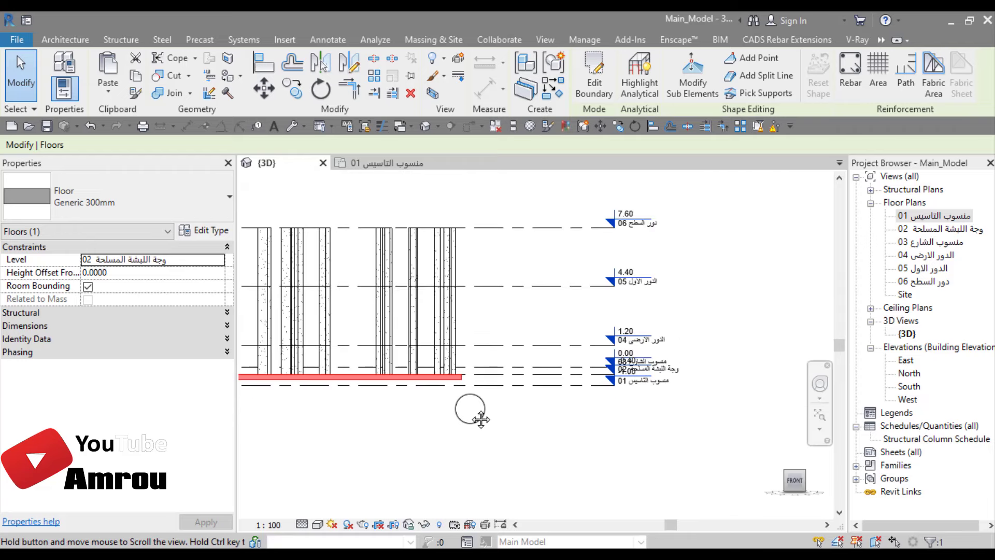
{"action": "scroll", "coordinate": [492, 409], "scroll_direction": "up", "scroll_amount": 1}
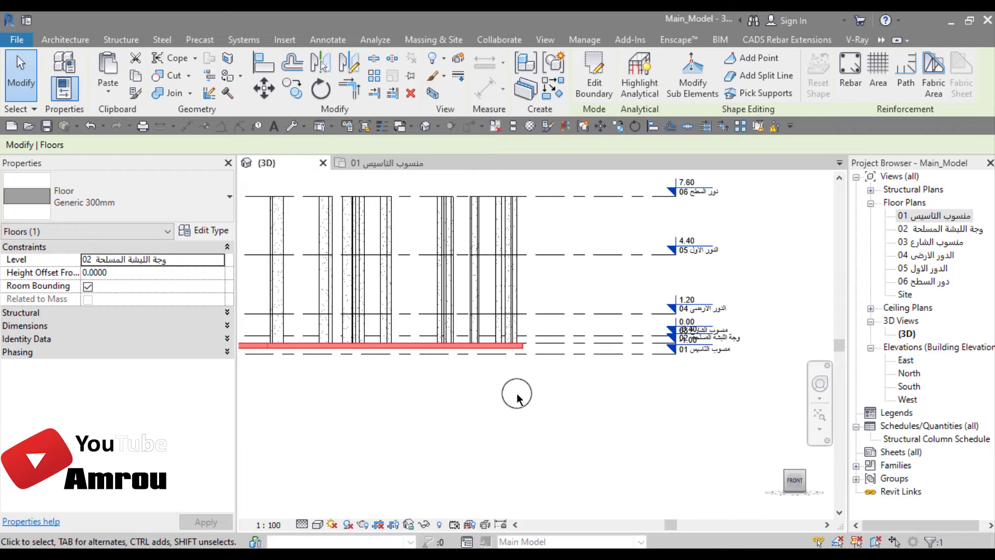
{"action": "scroll", "coordinate": [518, 402], "scroll_direction": "up", "scroll_amount": 1}
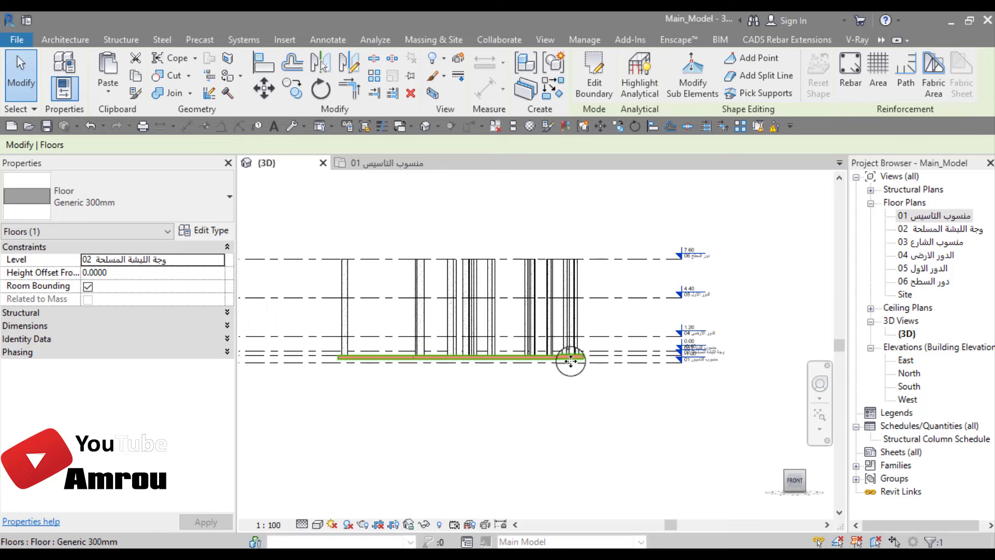
{"action": "scroll", "coordinate": [580, 384], "scroll_direction": "up", "scroll_amount": 1}
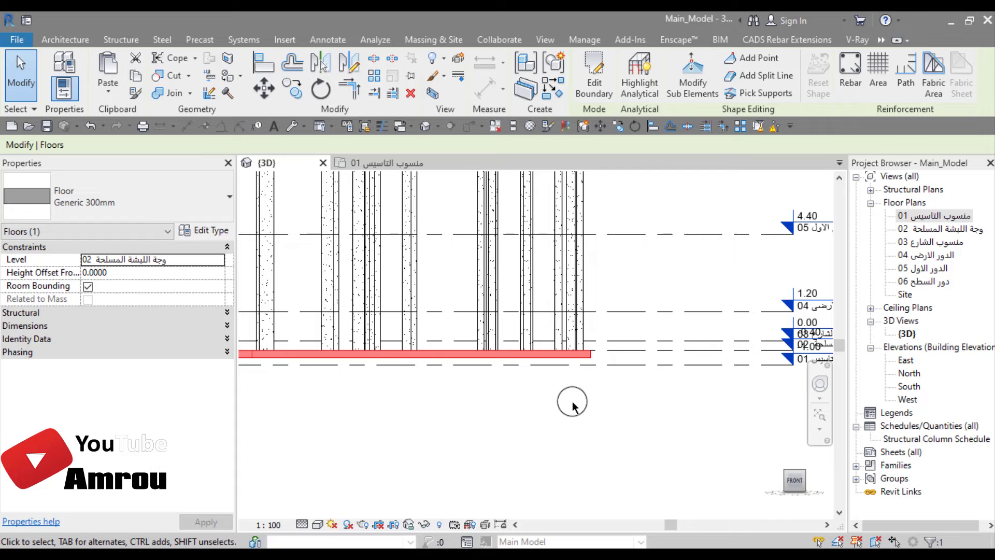
{"action": "scroll", "coordinate": [648, 393], "scroll_direction": "down", "scroll_amount": 1}
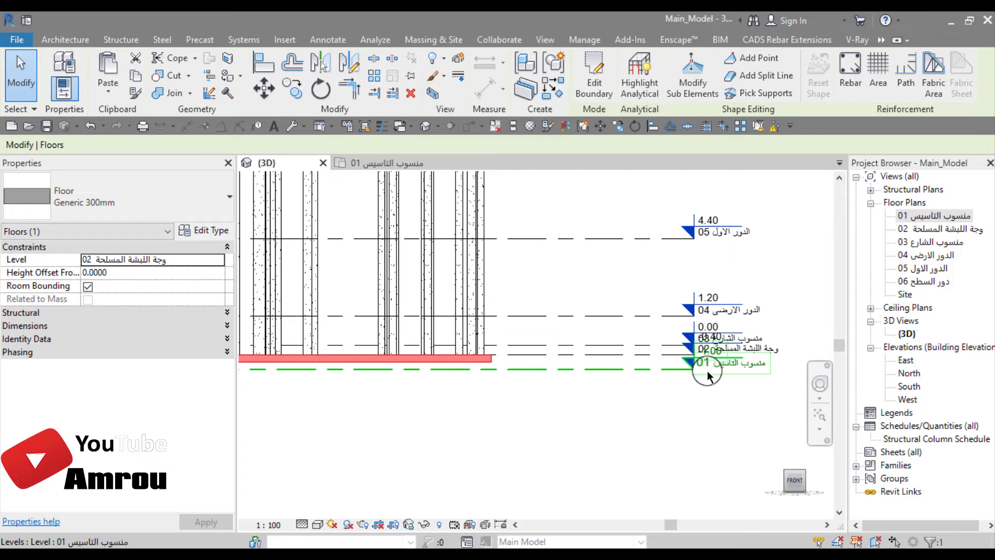
{"action": "scroll", "coordinate": [674, 389], "scroll_direction": "up", "scroll_amount": 1}
{"action": "scroll", "coordinate": [573, 400], "scroll_direction": "up", "scroll_amount": 1}
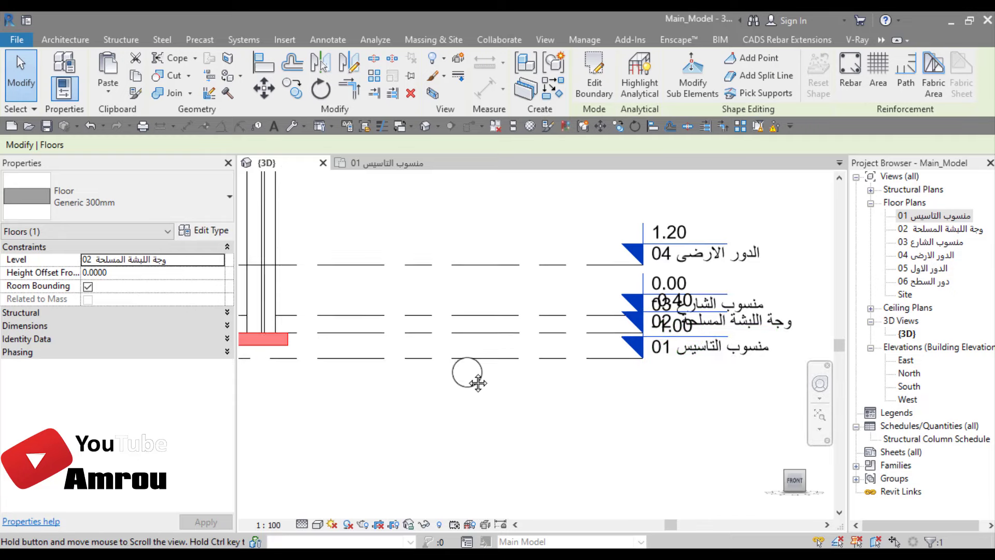
{"action": "middle_click_drag", "start_coordinate": [362, 381], "coordinate": [455, 375]}
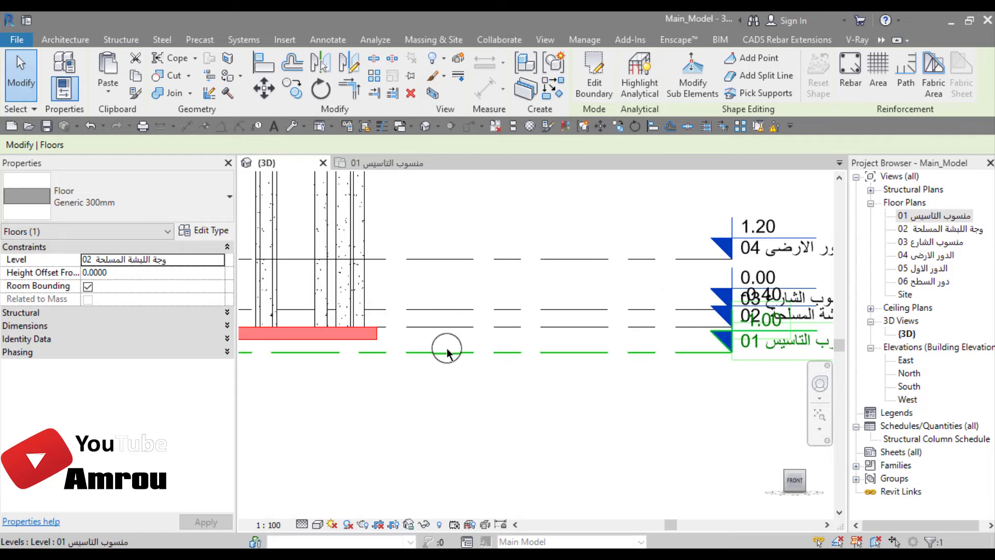
{"action": "mouse_move", "coordinate": [430, 399]}
{"action": "middle_mouse_down"}
{"action": "mouse_move", "coordinate": [506, 395]}
{"action": "mouse_move", "coordinate": [523, 406]}
{"action": "middle_mouse_up"}
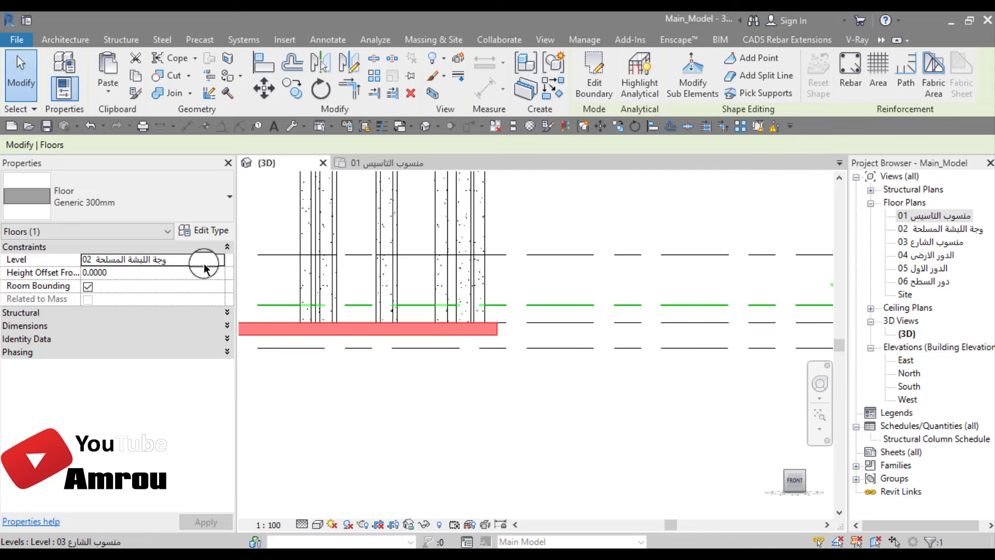
- Open the Generic 300mm Type Properties and reposition the dialog beside the model
{"action": "left_click", "coordinate": [213, 233]}
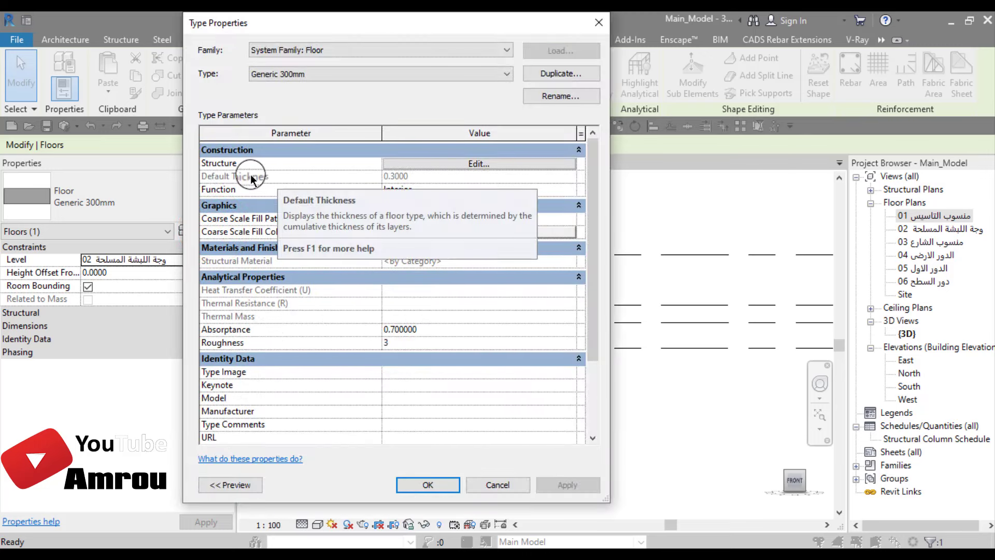
{"action": "left_click", "coordinate": [411, 175]}
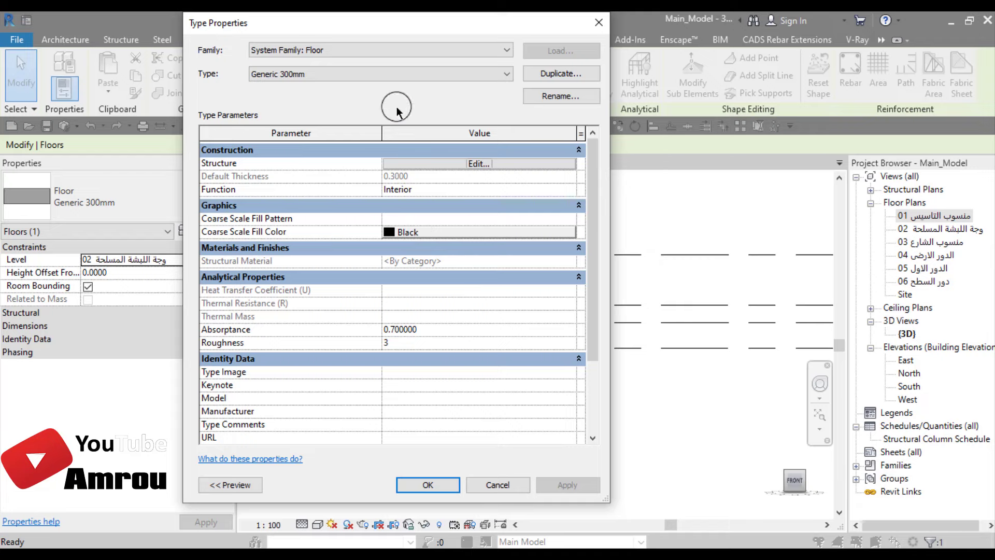
{"action": "left_click_drag", "start_coordinate": [377, 22], "coordinate": [417, 17]}
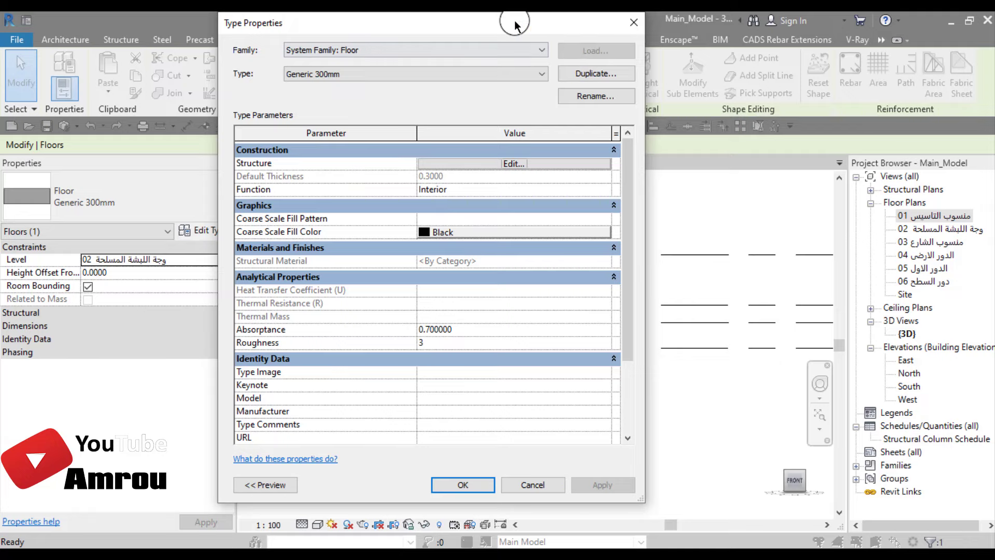
{"action": "left_click_drag", "start_coordinate": [511, 23], "coordinate": [183, 163]}
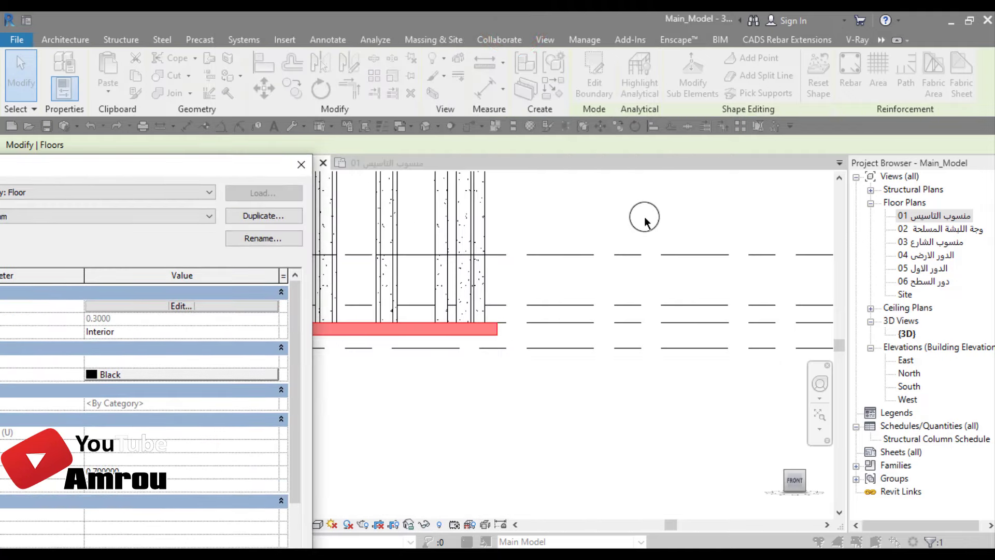
{"action": "mouse_move", "coordinate": [143, 165]}
{"action": "left_mouse_down"}
{"action": "mouse_move", "coordinate": [484, 99]}
{"action": "mouse_move", "coordinate": [493, 62]}
{"action": "left_mouse_up"}
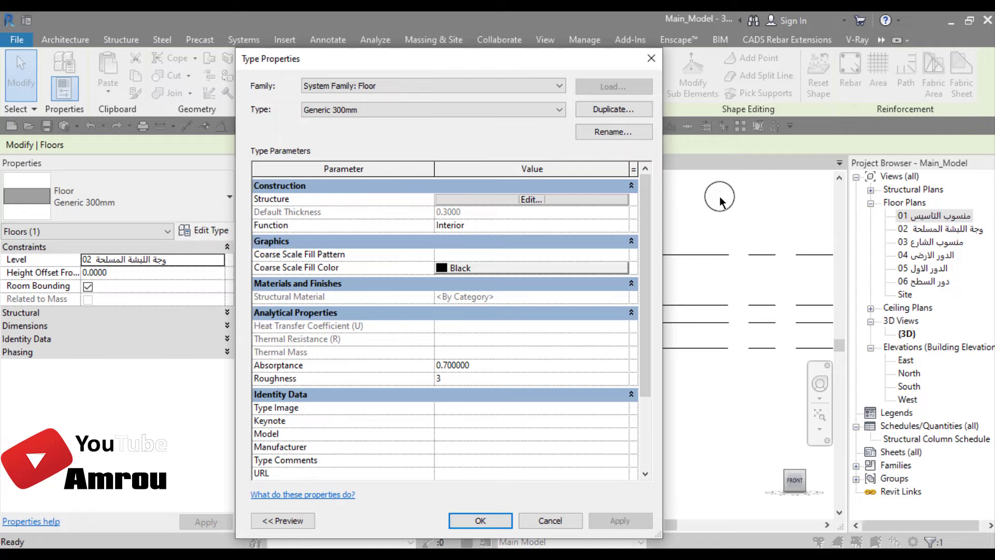
{"action": "left_click_drag", "start_coordinate": [475, 57], "coordinate": [278, 54]}
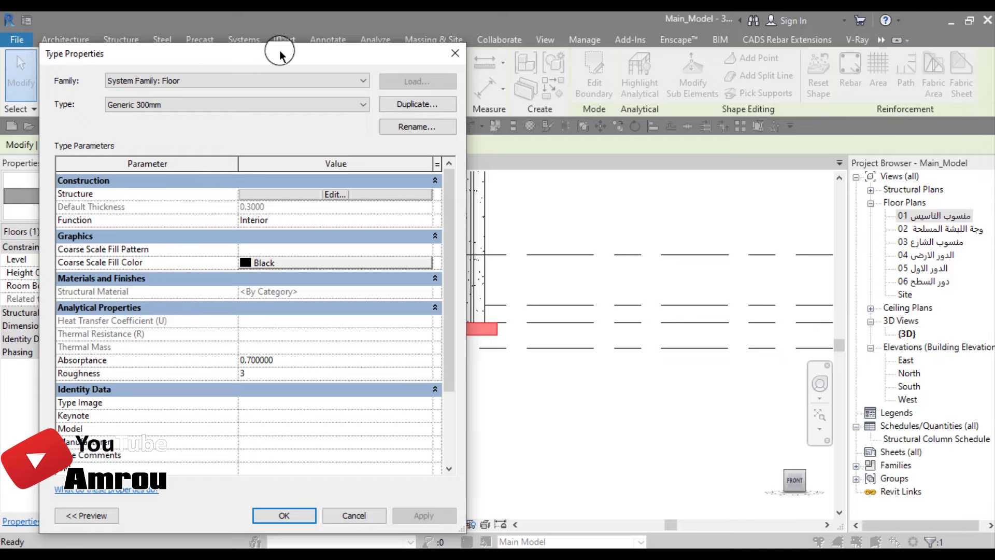
{"action": "mouse_move", "coordinate": [280, 55]}
{"action": "left_mouse_down"}
{"action": "mouse_move", "coordinate": [500, 45]}
{"action": "mouse_move", "coordinate": [282, 40]}
{"action": "mouse_move", "coordinate": [346, 49]}
{"action": "left_mouse_up"}
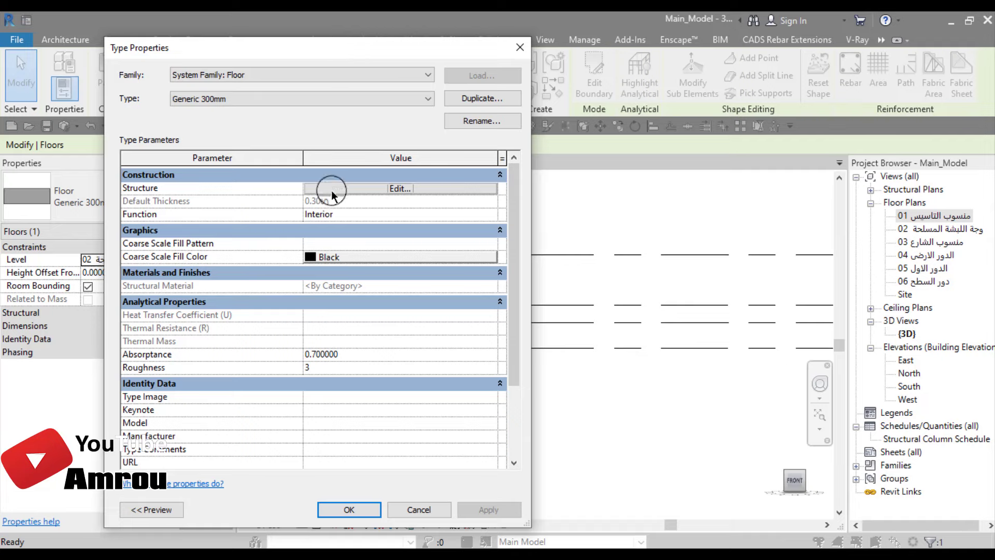
{"action": "left_click_drag", "start_coordinate": [371, 49], "coordinate": [226, 61]}
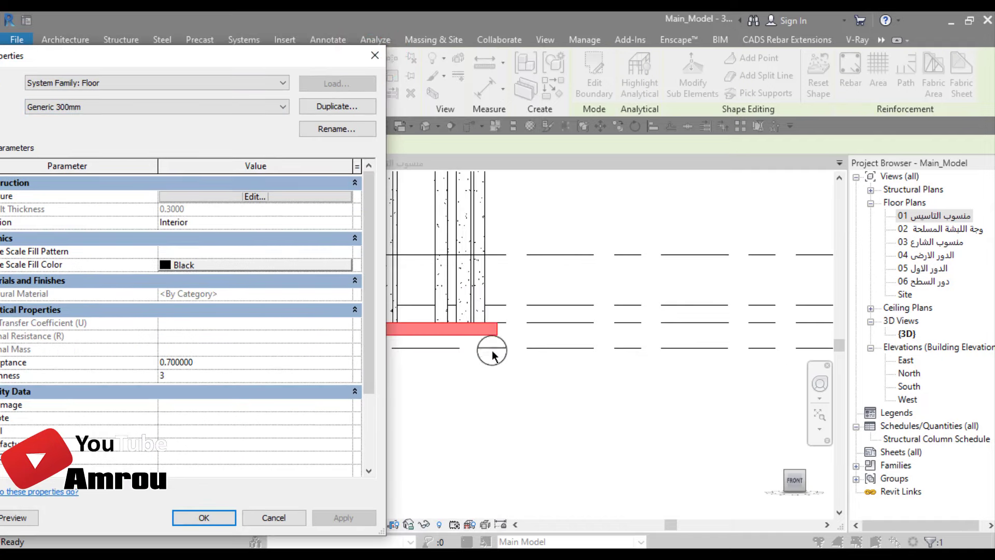
{"action": "left_click_drag", "start_coordinate": [302, 58], "coordinate": [324, 49]}
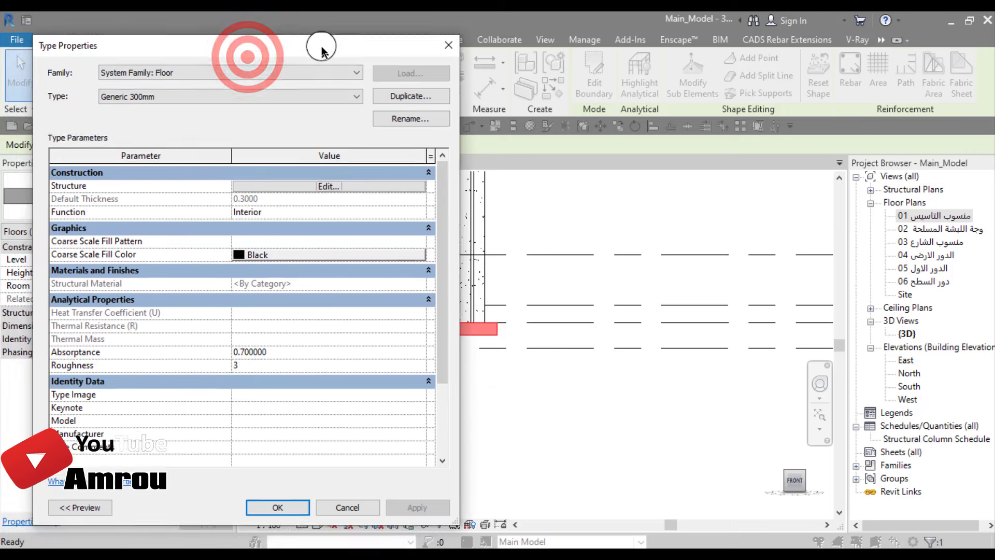
- Inspect the single 0.3000 structure layer in Edit Assembly and close it unchanged
{"action": "left_click", "coordinate": [321, 187]}
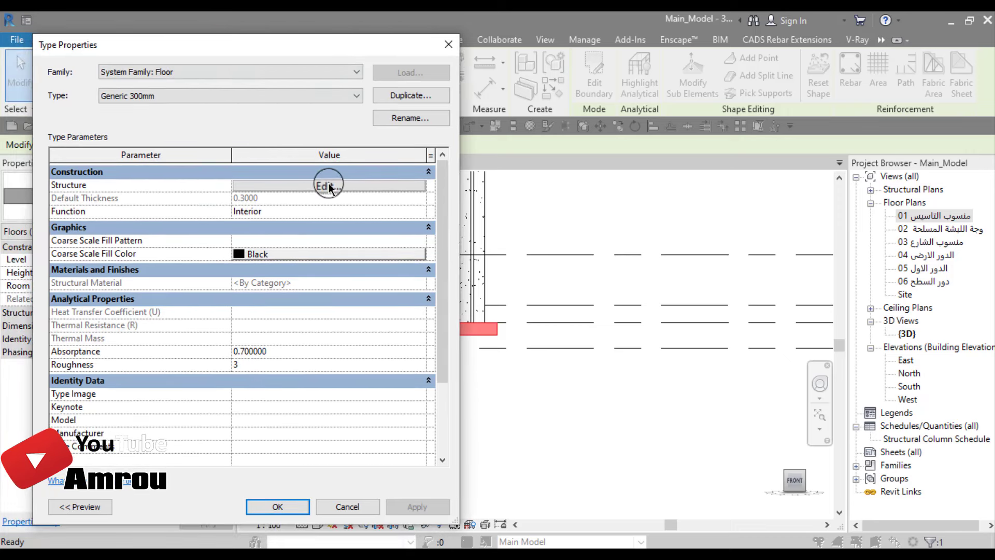
{"action": "left_click", "coordinate": [329, 187]}
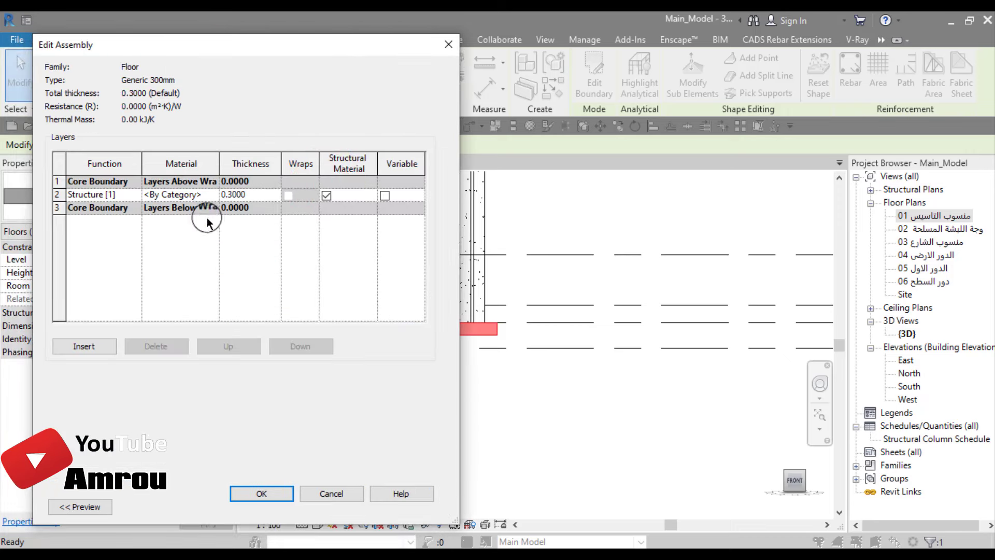
{"action": "left_click", "coordinate": [449, 42]}
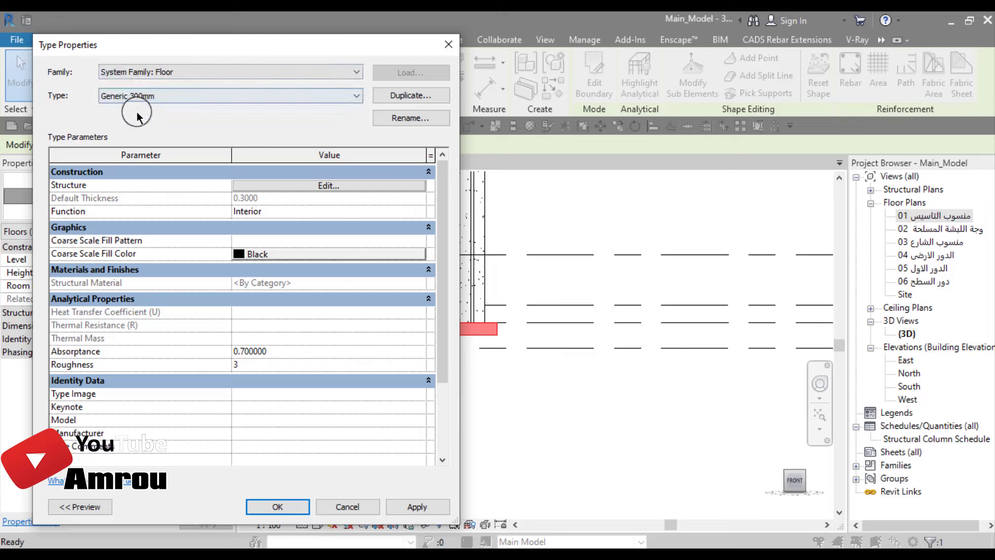
- Duplicate the Generic 300mm floor type as a new type named 'Floor Fu=60 cm'
{"action": "left_click", "coordinate": [409, 95]}
{"action": "type", "text": "F=60 cm"}
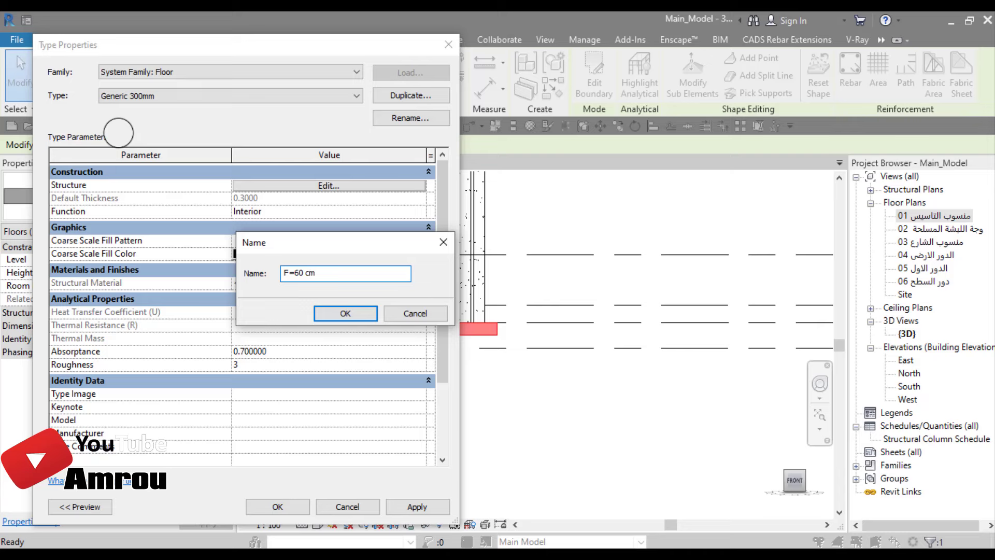
{"action": "left_click", "coordinate": [288, 272]}
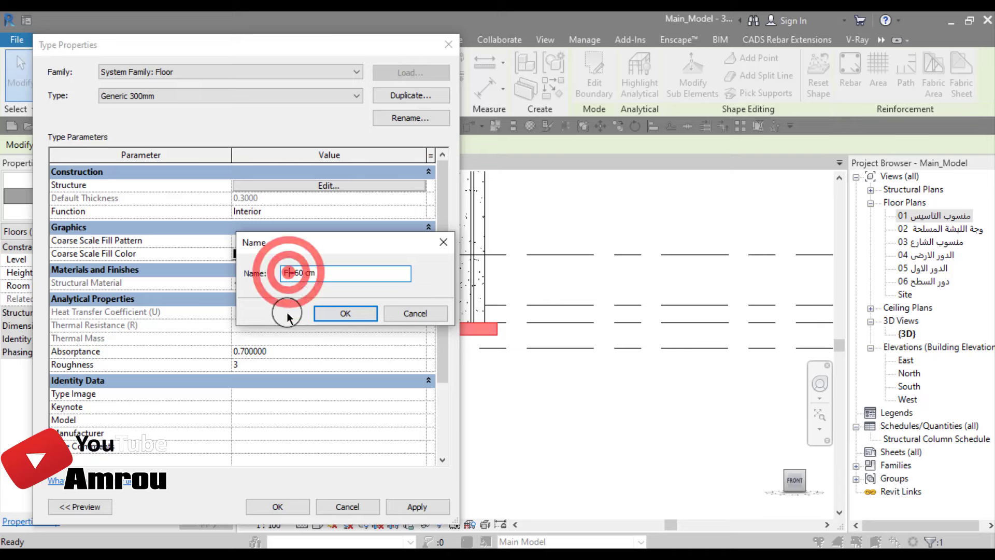
{"action": "type", "text": "loor"}
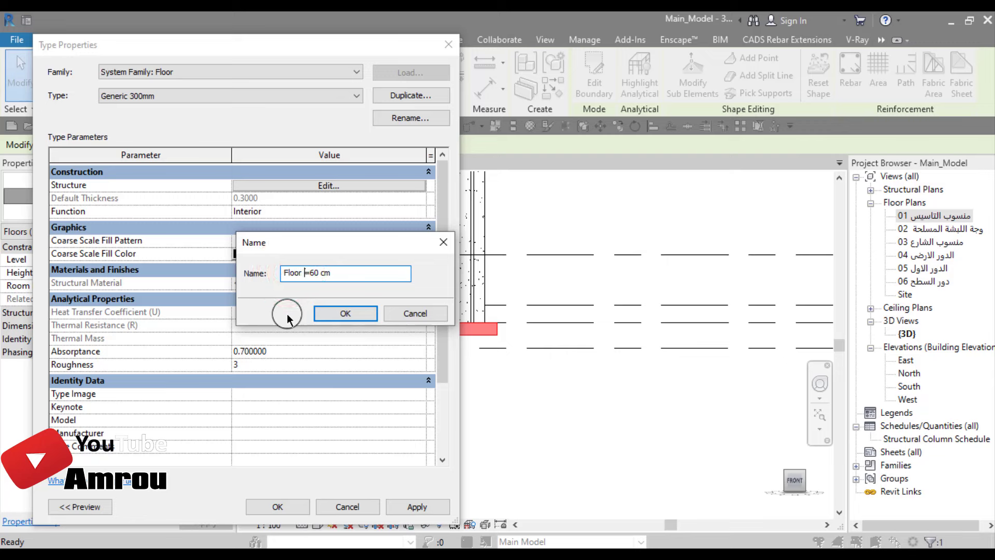
{"action": "type", "text": " Fu"}
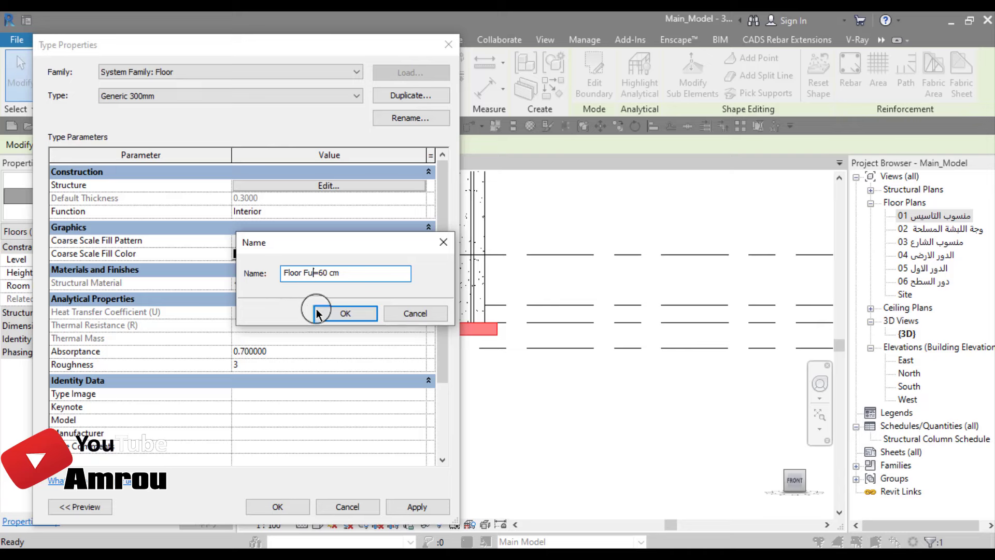
{"action": "left_click", "coordinate": [346, 313]}
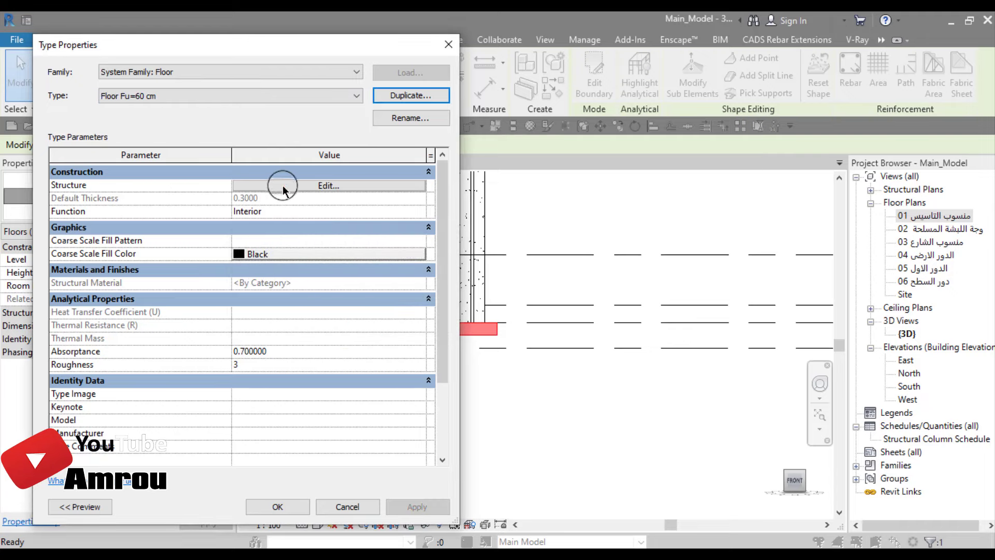
- Set the Floor Fu=60 cm structure layer thickness to 0.6000
{"action": "left_click", "coordinate": [325, 187]}
{"action": "left_click", "coordinate": [259, 197]}
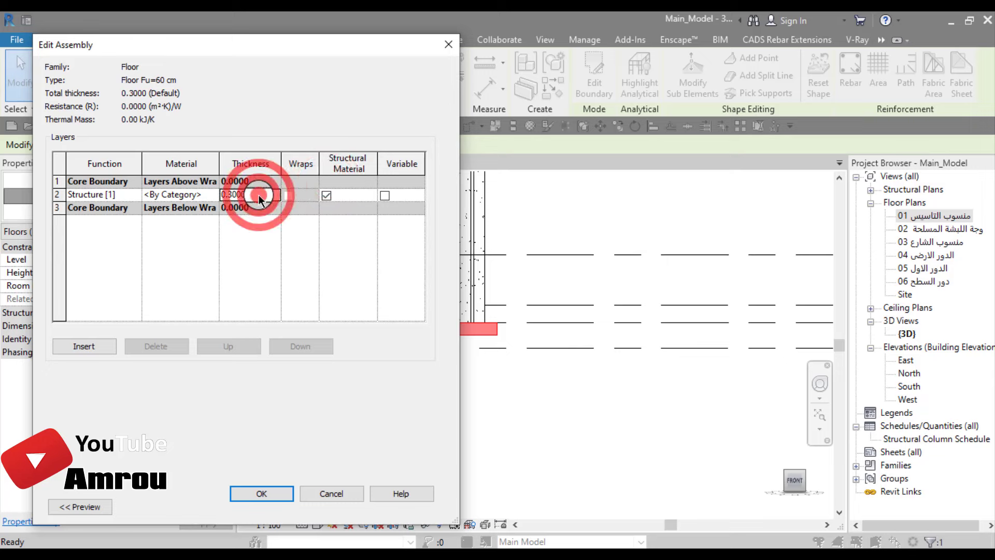
{"action": "key", "text": "BackSpace"}
{"action": "type", "text": ".6"}
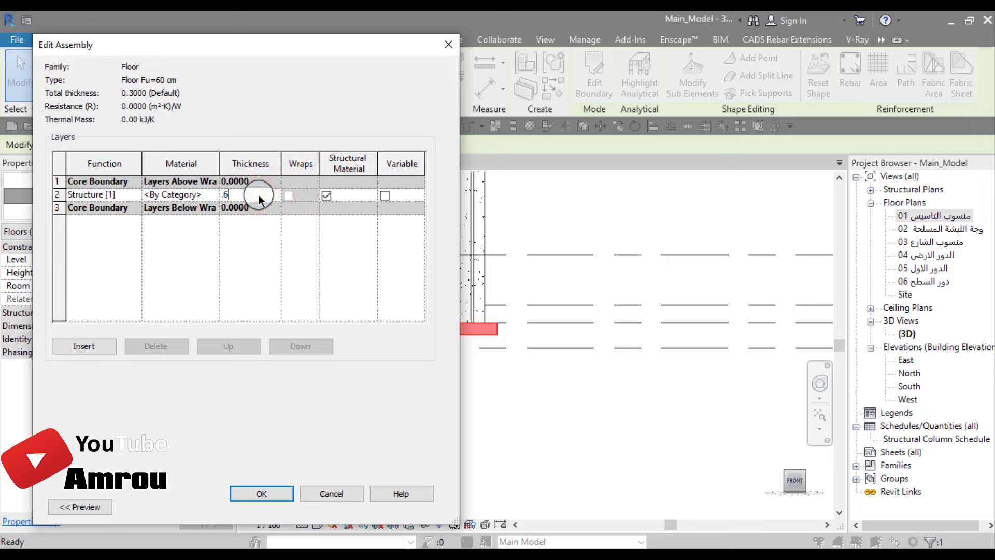
{"action": "left_click", "coordinate": [247, 240]}
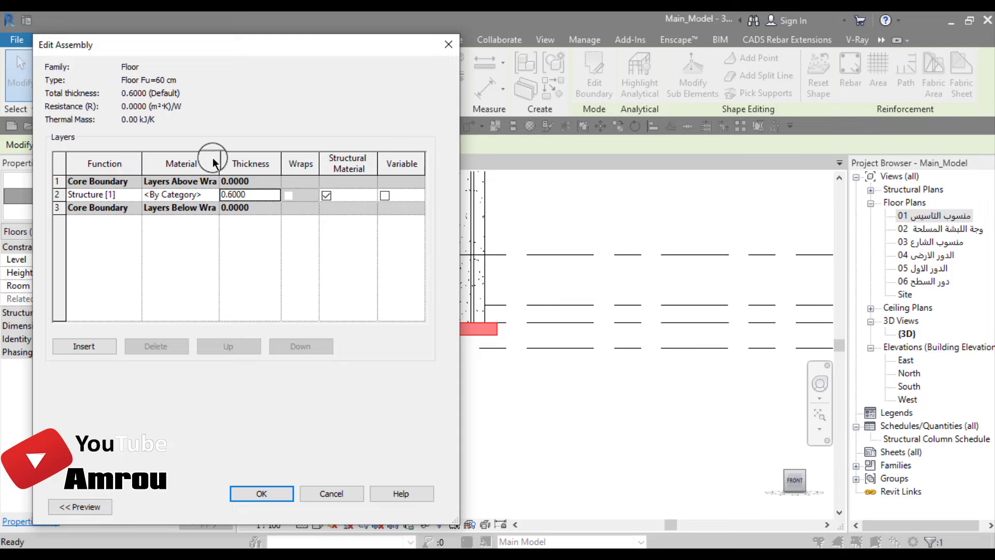
{"action": "left_click_drag", "start_coordinate": [220, 156], "coordinate": [234, 156]}
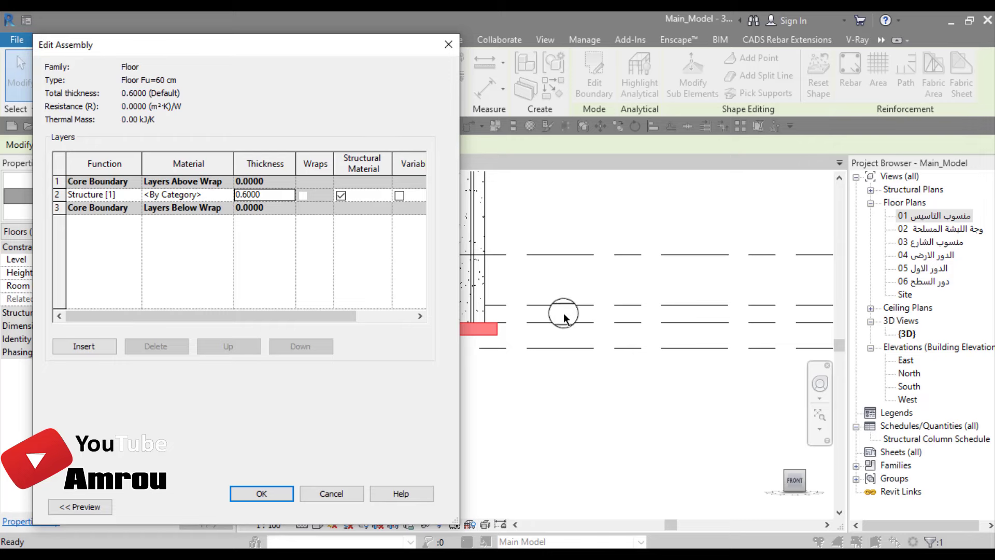
- Assign 1-Concrete, Wood-V to the structure layer and close the type dialogs
{"action": "left_click", "coordinate": [229, 196]}
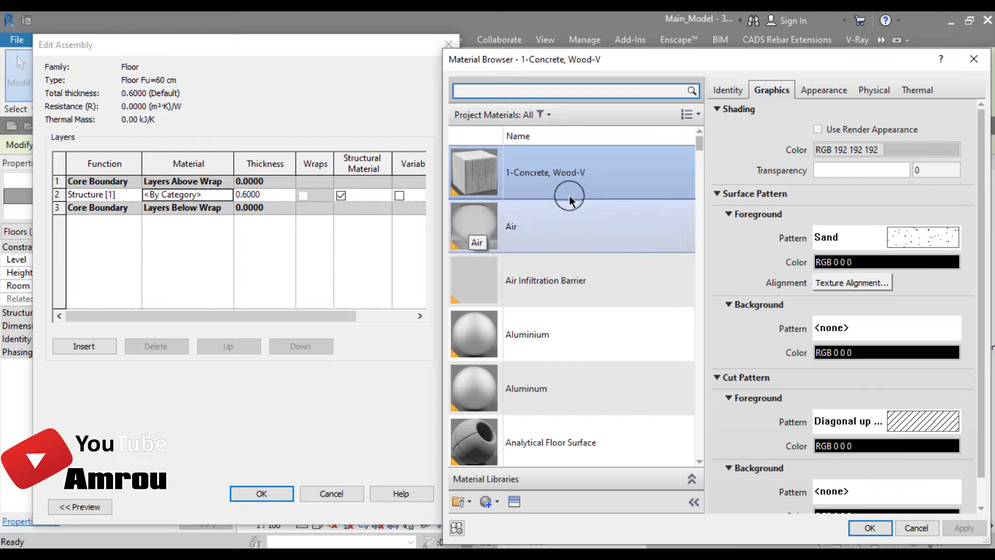
{"action": "left_click", "coordinate": [588, 174]}
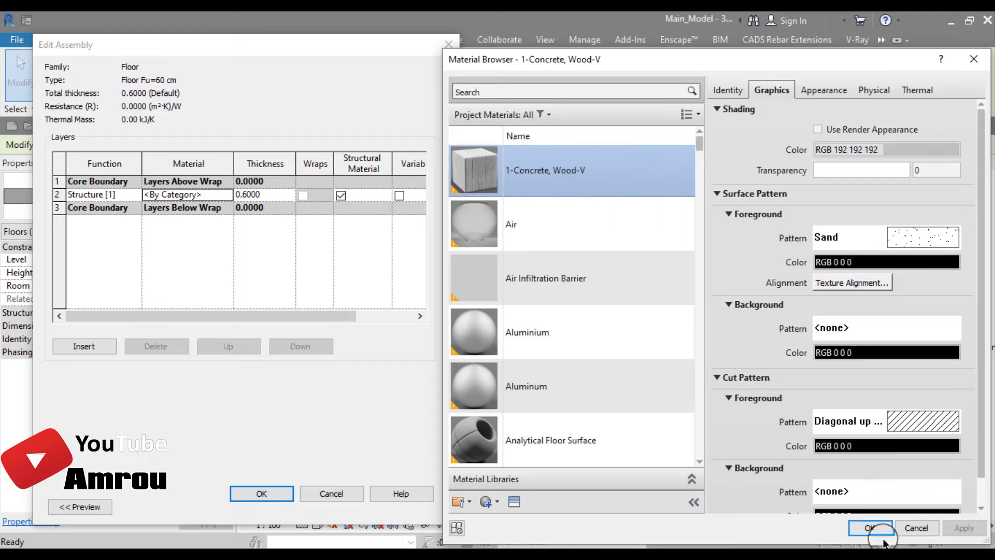
{"action": "left_click", "coordinate": [870, 527]}
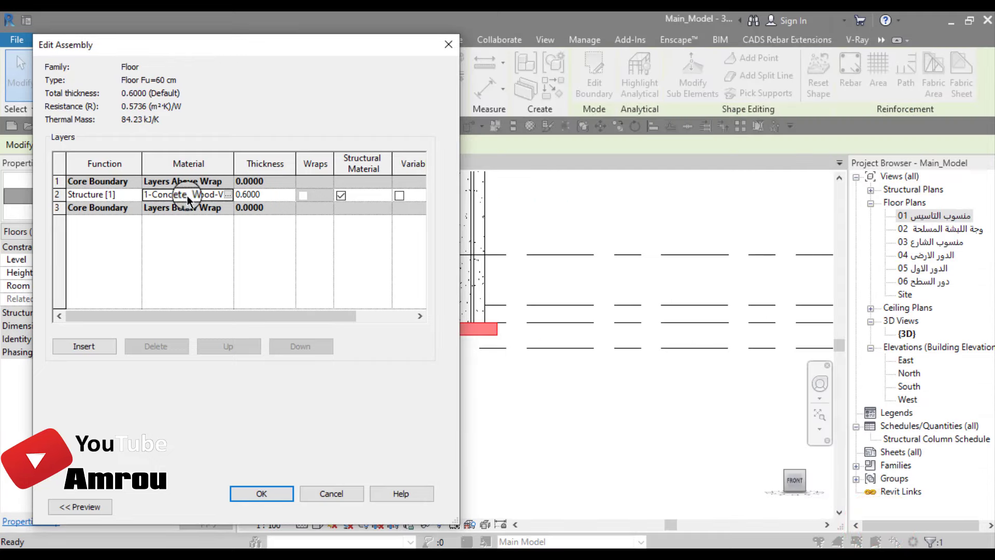
{"action": "left_click_drag", "start_coordinate": [237, 162], "coordinate": [269, 162]}
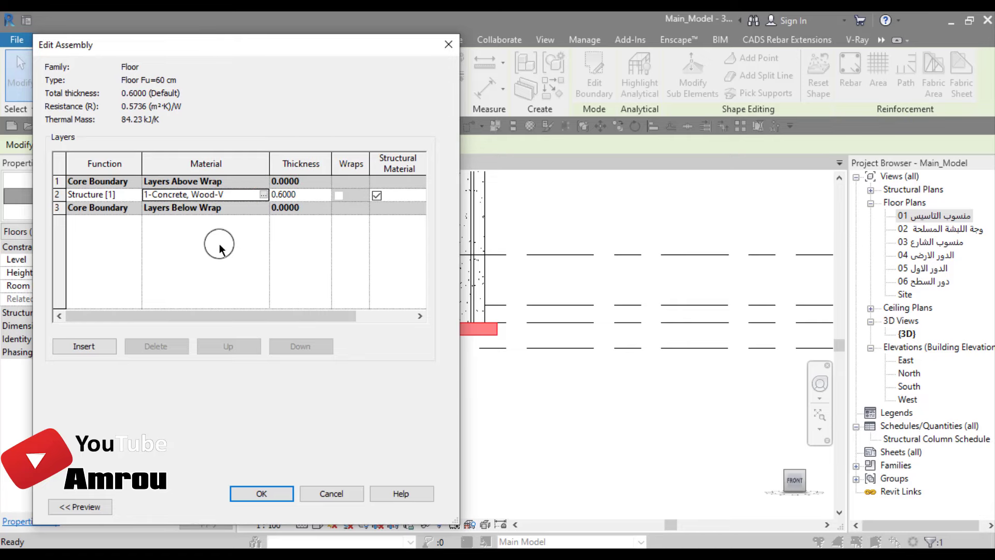
{"action": "left_click", "coordinate": [275, 495]}
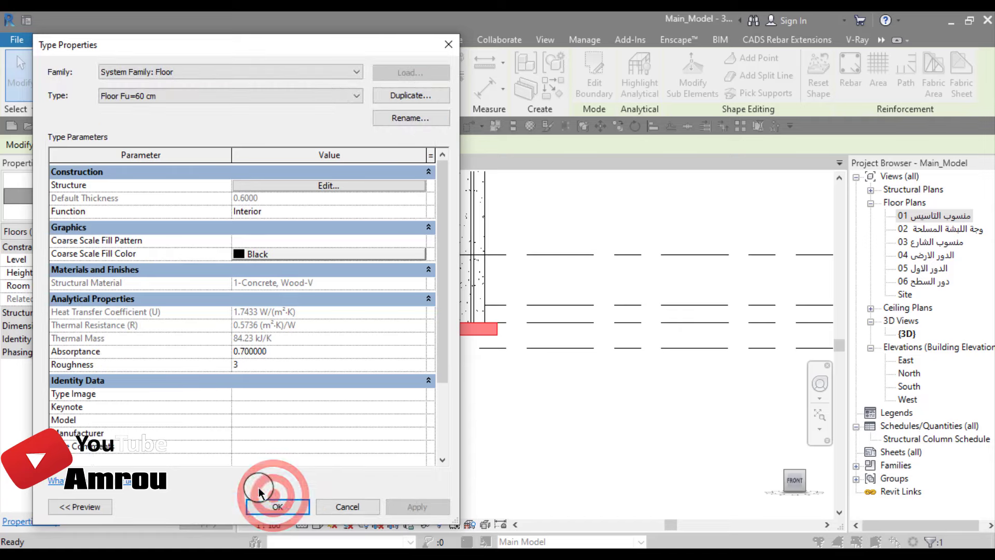
{"action": "left_click", "coordinate": [278, 506]}
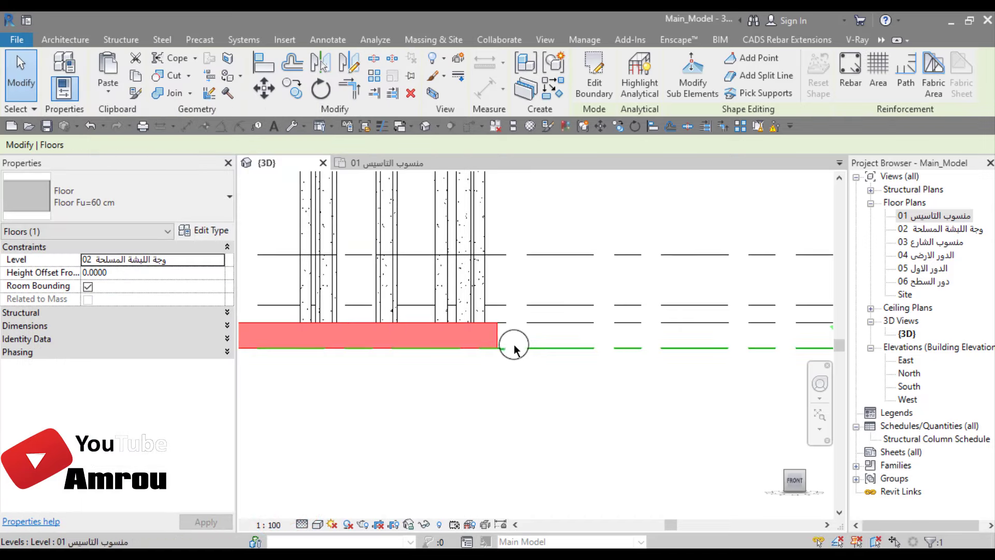
- Orbit the 3D view to look down at an angle onto the slab and its columns
{"action": "scroll", "coordinate": [511, 343], "scroll_direction": "up", "scroll_amount": 3}
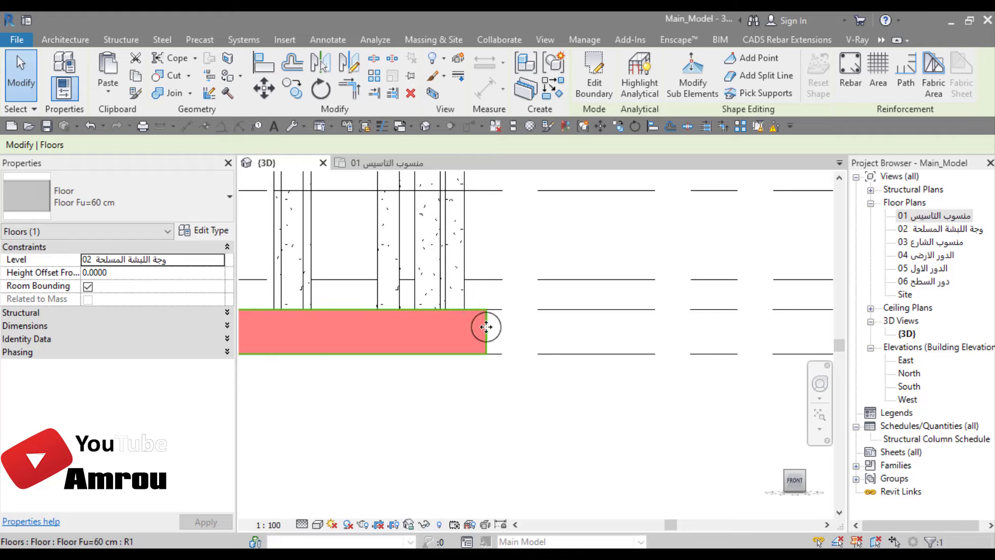
{"action": "left_click", "coordinate": [111, 201]}
{"action": "scroll", "coordinate": [548, 432], "scroll_direction": "down", "scroll_amount": 1}
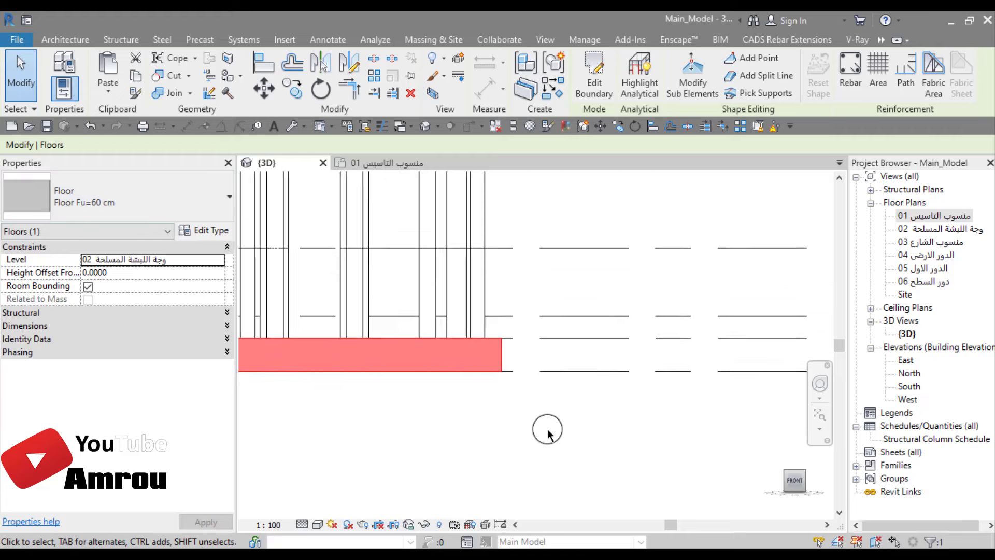
{"action": "scroll", "coordinate": [549, 432], "scroll_direction": "down", "scroll_amount": 2}
{"action": "scroll", "coordinate": [509, 410], "scroll_direction": "down", "scroll_amount": 1}
{"action": "left_click", "coordinate": [498, 422]}
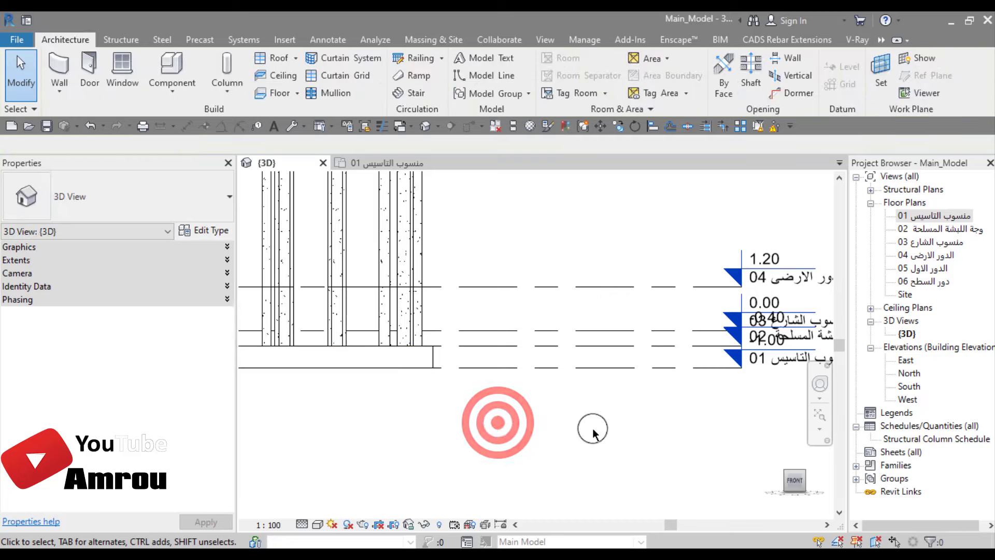
{"action": "left_click", "coordinate": [434, 360]}
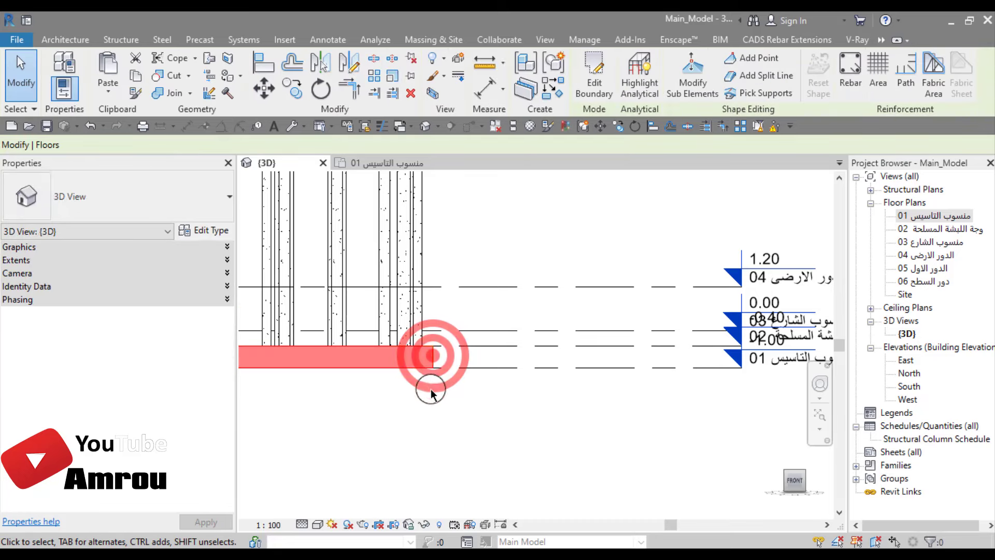
{"action": "middle_click_drag", "start_coordinate": [659, 415], "coordinate": [564, 411]}
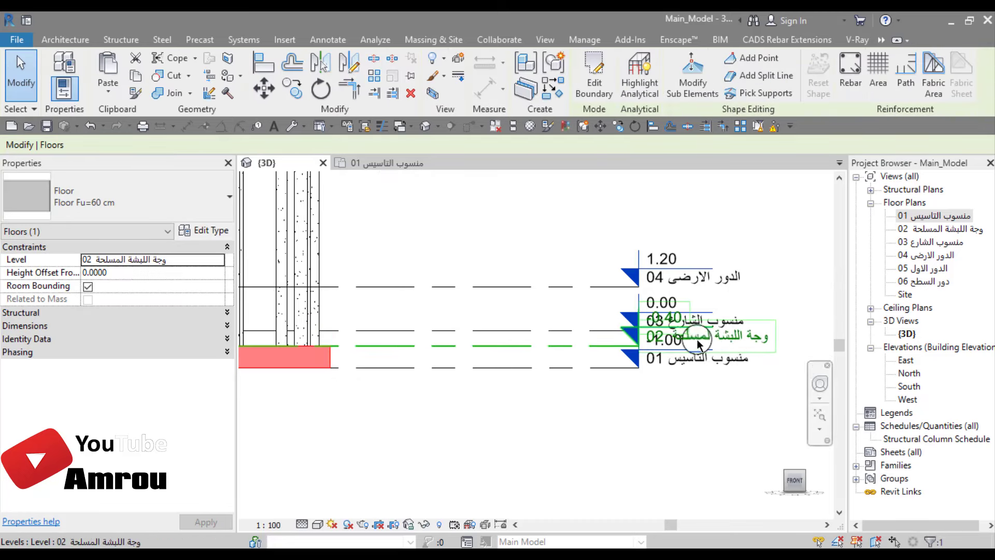
{"action": "mouse_move", "coordinate": [637, 413]}
{"action": "middle_mouse_down", "text": "shift"}
{"action": "mouse_move", "coordinate": [493, 407]}
{"action": "mouse_move", "coordinate": [588, 415]}
{"action": "mouse_move", "coordinate": [568, 437]}
{"action": "mouse_move", "coordinate": [539, 440]}
{"action": "mouse_move", "coordinate": [592, 404]}
{"action": "mouse_move", "coordinate": [574, 411]}
{"action": "mouse_move", "coordinate": [656, 432]}
{"action": "middle_mouse_up", "text": "shift"}
{"action": "left_click", "coordinate": [574, 412]}
{"action": "scroll", "coordinate": [580, 415], "scroll_direction": "up", "scroll_amount": 2}
{"action": "scroll", "coordinate": [577, 444], "scroll_direction": "up", "scroll_amount": 1}
- Switch the 3D view's visual style to Realistic
{"action": "left_click", "coordinate": [350, 482]}
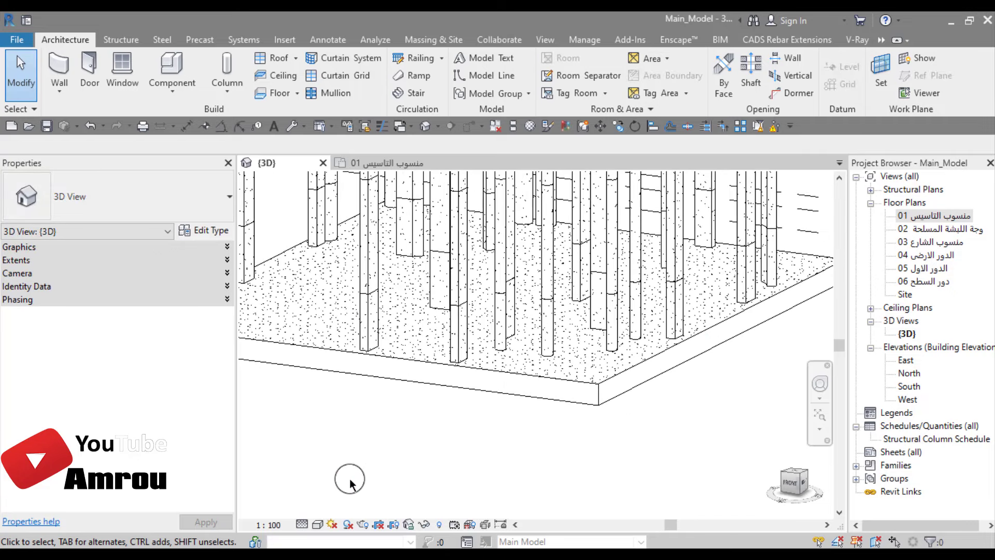
{"action": "left_click", "coordinate": [317, 525]}
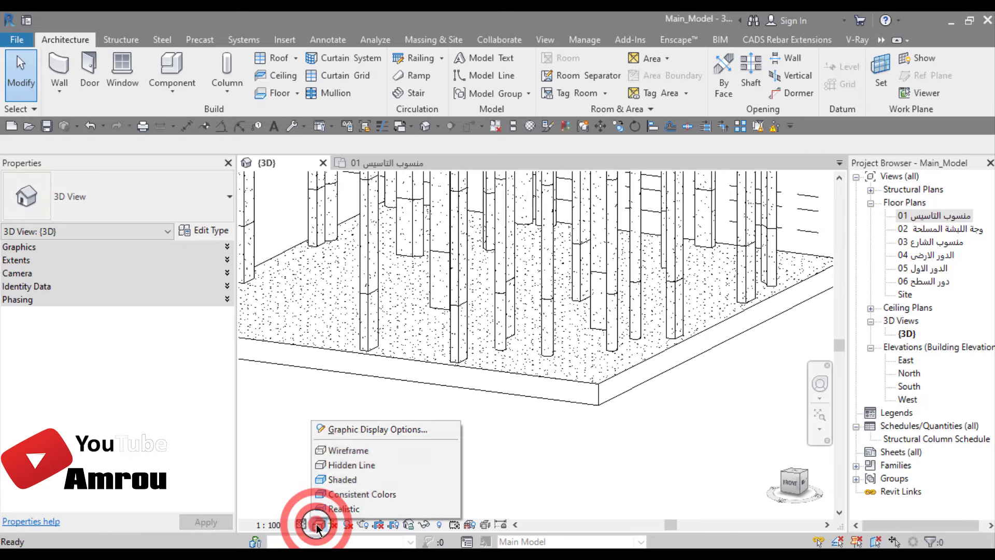
{"action": "left_click", "coordinate": [354, 501]}
{"action": "scroll", "coordinate": [635, 386], "scroll_direction": "up", "scroll_amount": 2}
{"action": "scroll", "coordinate": [606, 347], "scroll_direction": "up", "scroll_amount": 2}
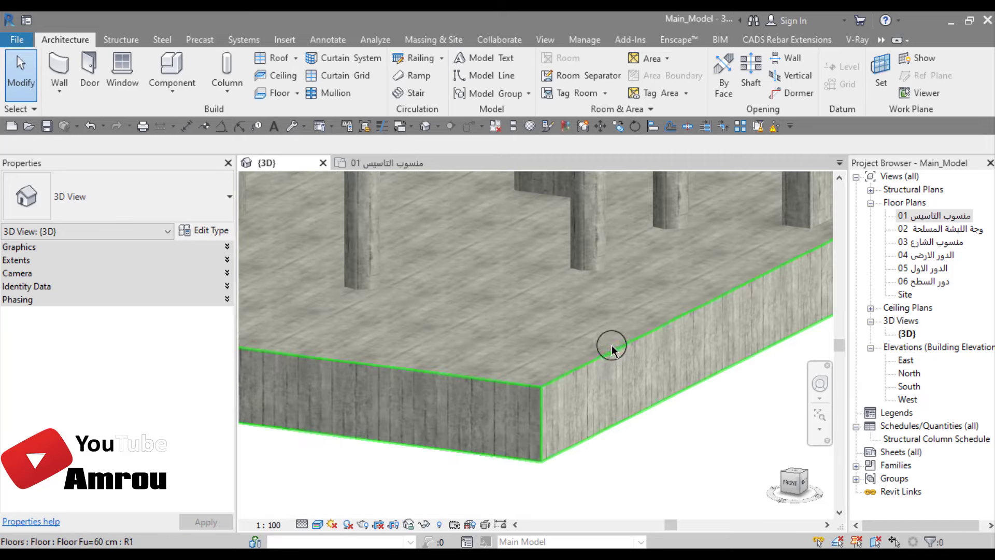
- Zoom and pan to frame the whole concrete slab, columns and level lines
{"action": "mouse_move", "coordinate": [613, 340]}
{"action": "middle_mouse_down", "text": "shift"}
{"action": "mouse_move", "coordinate": [604, 366]}
{"action": "mouse_move", "coordinate": [609, 355]}
{"action": "middle_mouse_up", "text": "shift"}
{"action": "scroll", "coordinate": [608, 356], "scroll_direction": "down", "scroll_amount": 2}
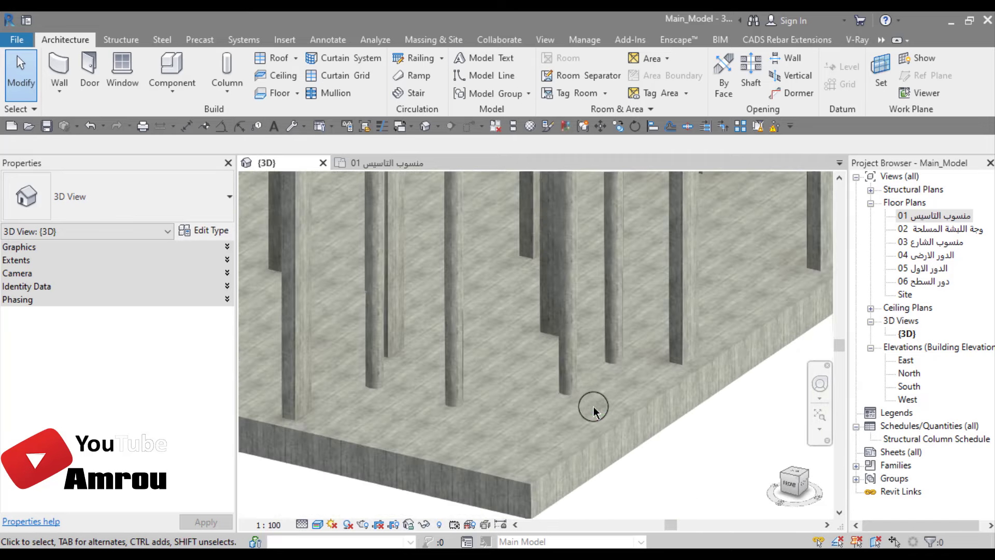
{"action": "scroll", "coordinate": [592, 404], "scroll_direction": "up", "scroll_amount": 2}
{"action": "middle_click_drag", "start_coordinate": [593, 404], "coordinate": [655, 342]}
{"action": "scroll", "coordinate": [644, 362], "scroll_direction": "down", "scroll_amount": 1}
{"action": "scroll", "coordinate": [642, 368], "scroll_direction": "down", "scroll_amount": 2}
{"action": "scroll", "coordinate": [638, 418], "scroll_direction": "down", "scroll_amount": 1}
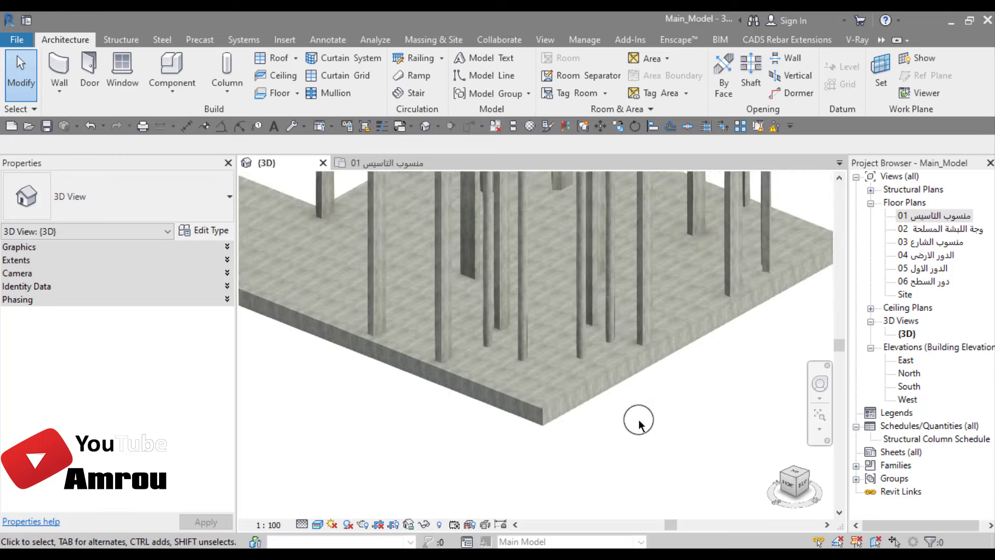
{"action": "scroll", "coordinate": [638, 418], "scroll_direction": "up", "scroll_amount": 3}
{"action": "middle_click_drag", "start_coordinate": [638, 418], "coordinate": [669, 441]}
{"action": "scroll", "coordinate": [669, 440], "scroll_direction": "down", "scroll_amount": 2}
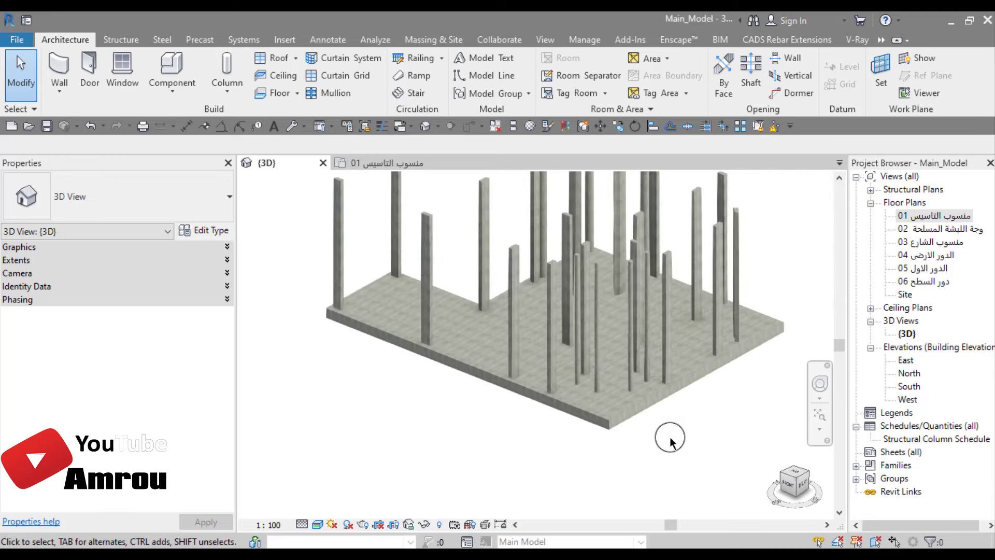
{"action": "mouse_move", "coordinate": [667, 440]}
{"action": "middle_mouse_down"}
{"action": "mouse_move", "coordinate": [508, 455]}
{"action": "mouse_move", "coordinate": [458, 439]}
{"action": "mouse_move", "coordinate": [463, 430]}
{"action": "middle_mouse_up"}
{"action": "scroll", "coordinate": [499, 389], "scroll_direction": "up", "scroll_amount": 1}
{"action": "scroll", "coordinate": [455, 451], "scroll_direction": "down", "scroll_amount": 2}
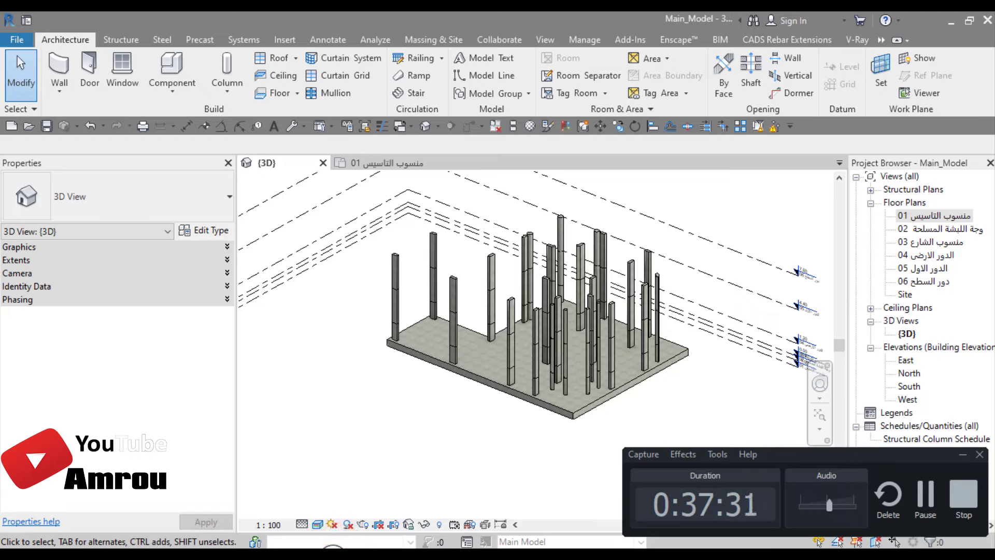
- Turn on Reveal Hidden Elements in the 3D view
{"action": "left_click", "coordinate": [378, 434]}
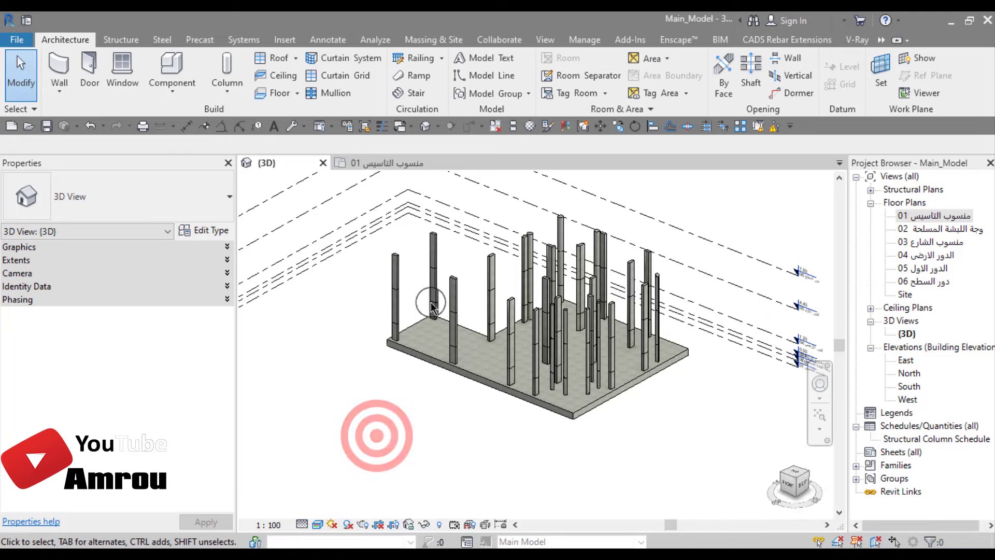
{"action": "left_click", "coordinate": [426, 440]}
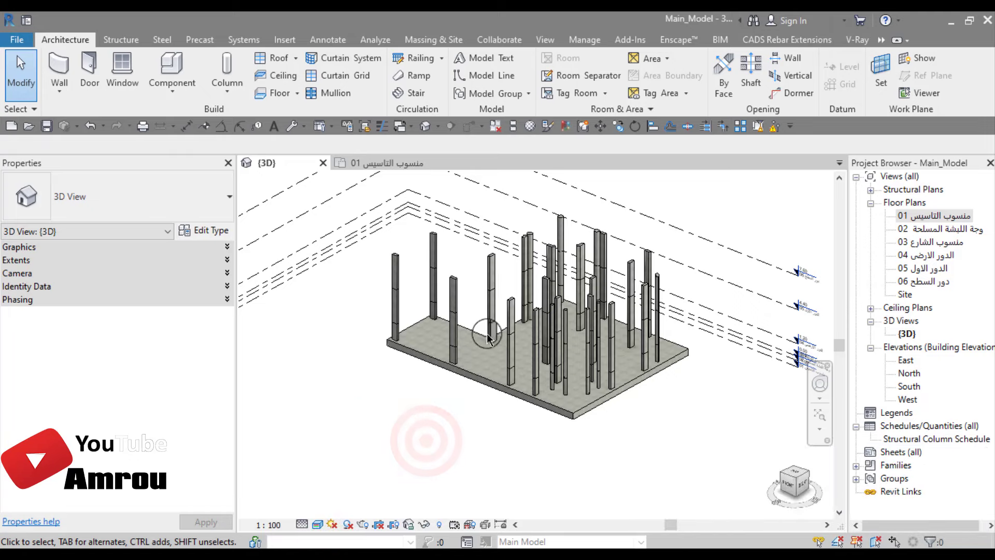
{"action": "left_click", "coordinate": [348, 406]}
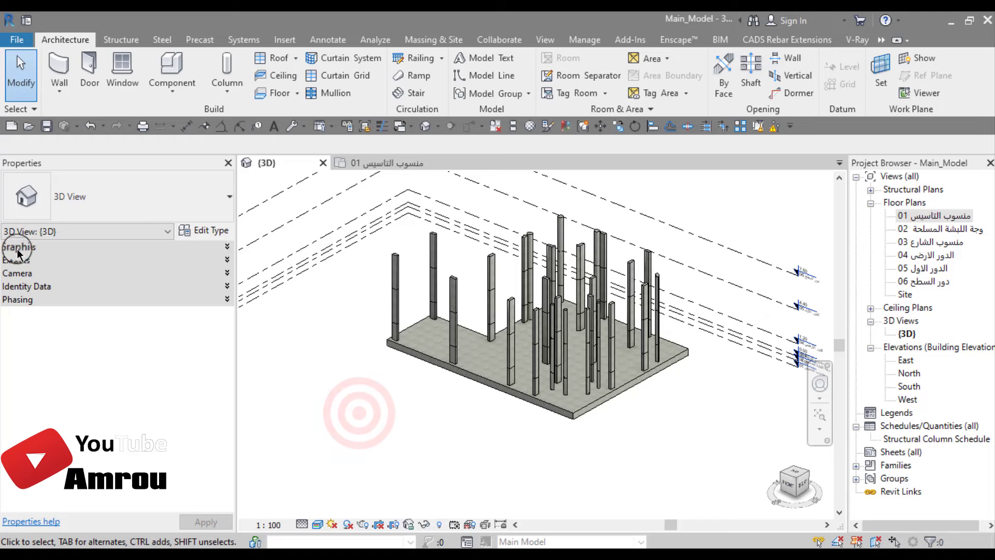
{"action": "left_click", "coordinate": [59, 248]}
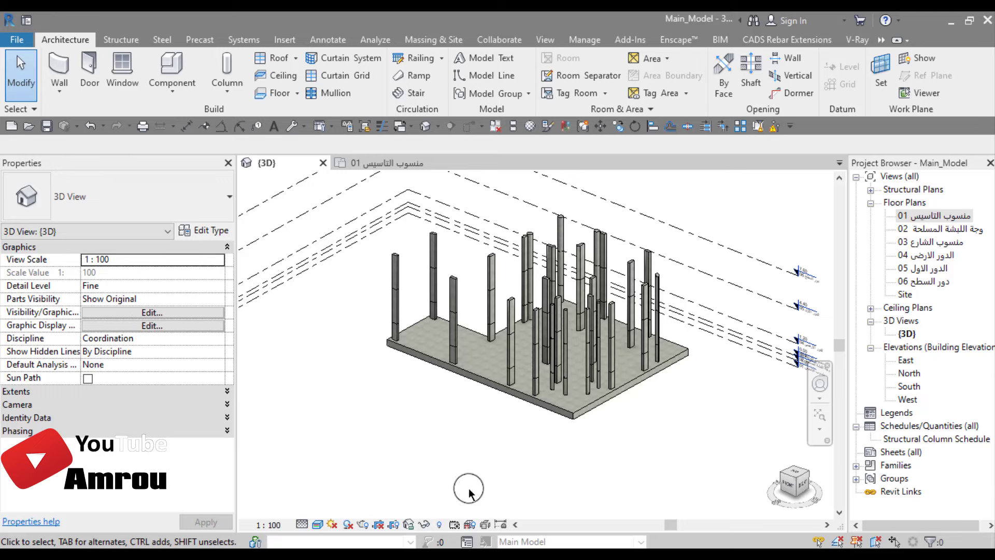
{"action": "left_click", "coordinate": [439, 525]}
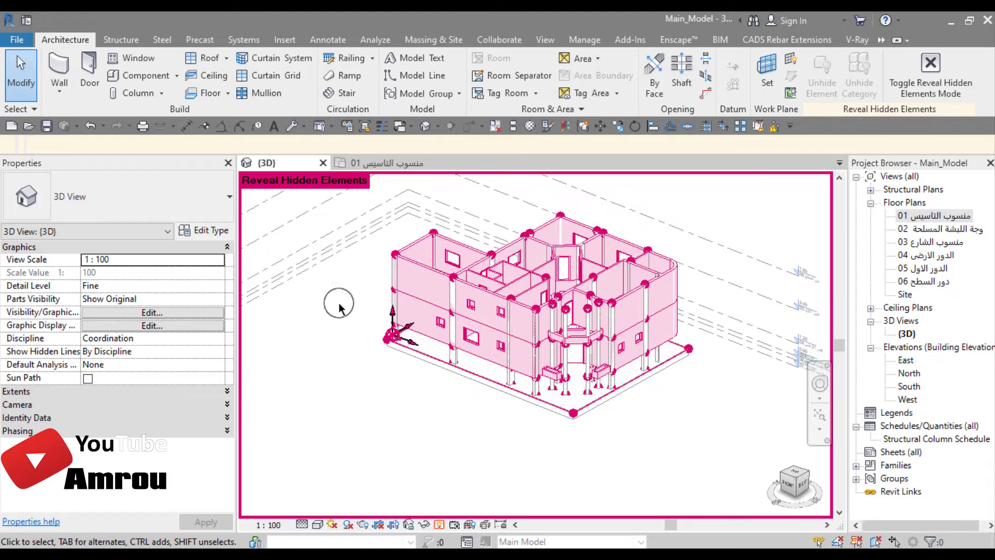
- Unhide the Walls category via the curved wall and exit reveal-hidden mode
{"action": "scroll", "coordinate": [644, 411], "scroll_direction": "up", "scroll_amount": 2}
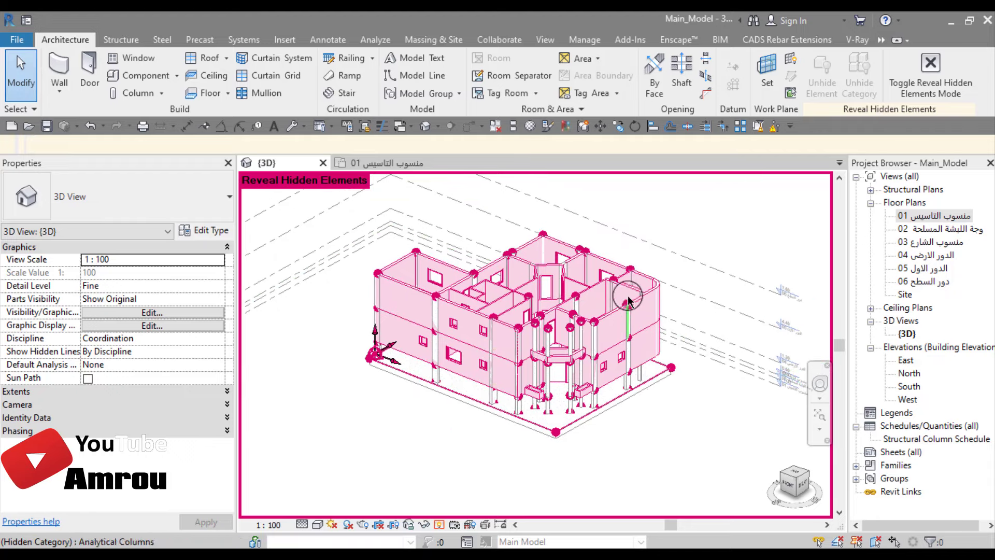
{"action": "scroll", "coordinate": [626, 287], "scroll_direction": "up", "scroll_amount": 3}
{"action": "left_click", "coordinate": [603, 342]}
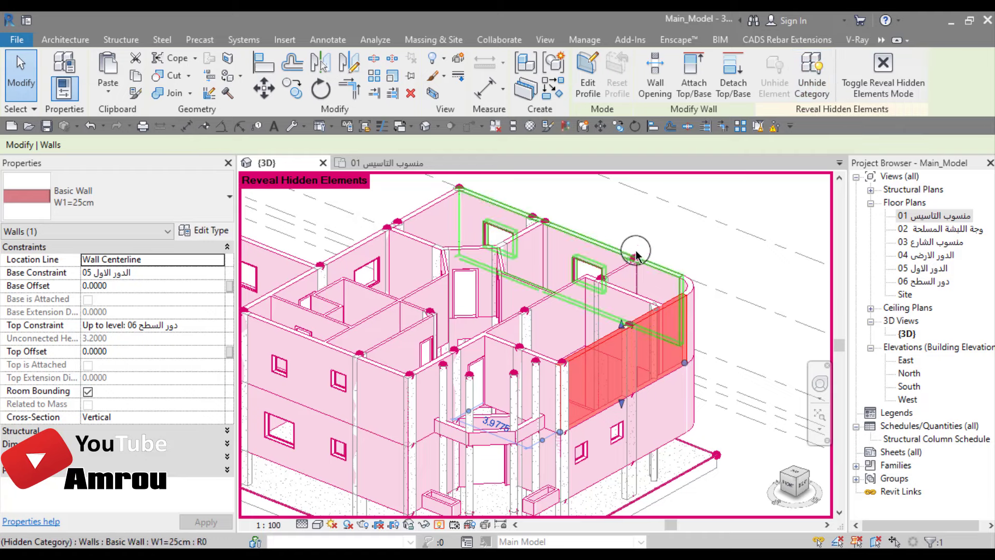
{"action": "left_click", "coordinate": [807, 79]}
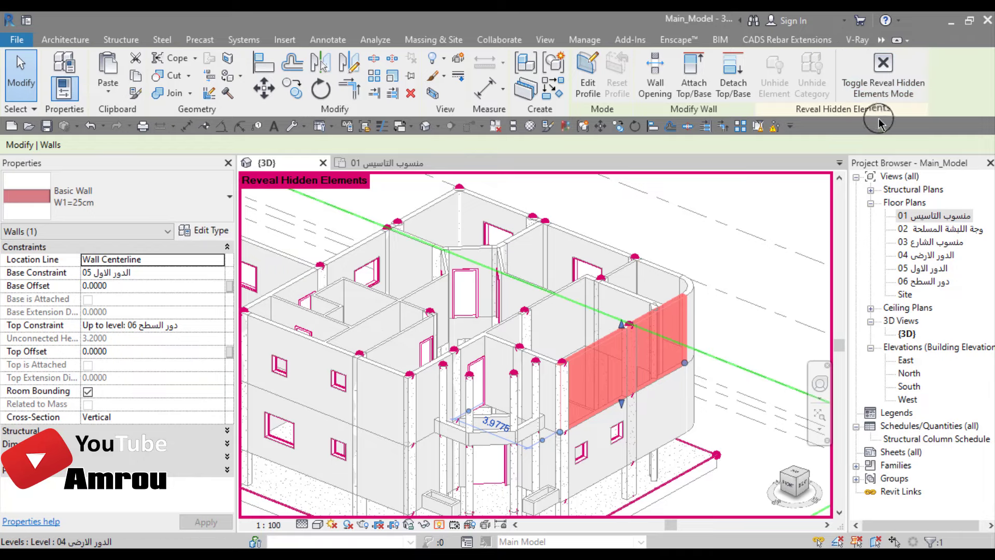
{"action": "left_click", "coordinate": [883, 66]}
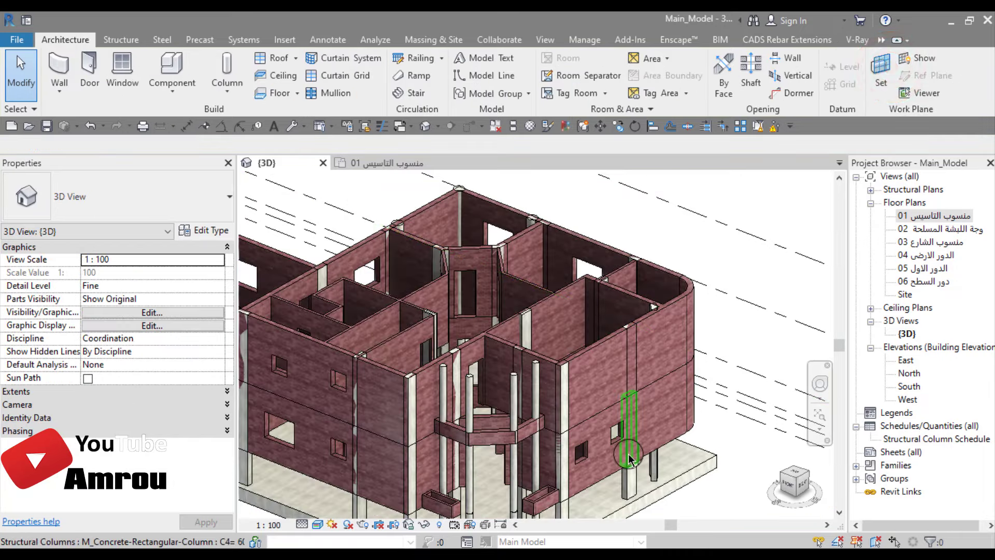
- Orbit and zoom the 3D view, selecting the foundation slab to inspect it
{"action": "scroll", "coordinate": [647, 445], "scroll_direction": "up", "scroll_amount": 3}
{"action": "scroll", "coordinate": [674, 433], "scroll_direction": "down", "scroll_amount": 2}
{"action": "scroll", "coordinate": [668, 432], "scroll_direction": "down", "scroll_amount": 1}
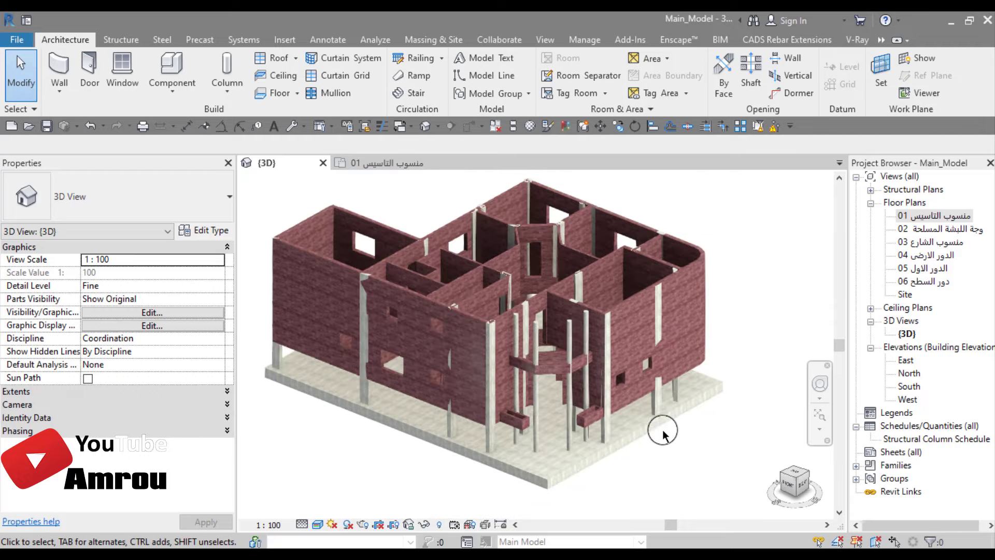
{"action": "scroll", "coordinate": [523, 453], "scroll_direction": "up", "scroll_amount": 1}
{"action": "scroll", "coordinate": [570, 429], "scroll_direction": "up", "scroll_amount": 1}
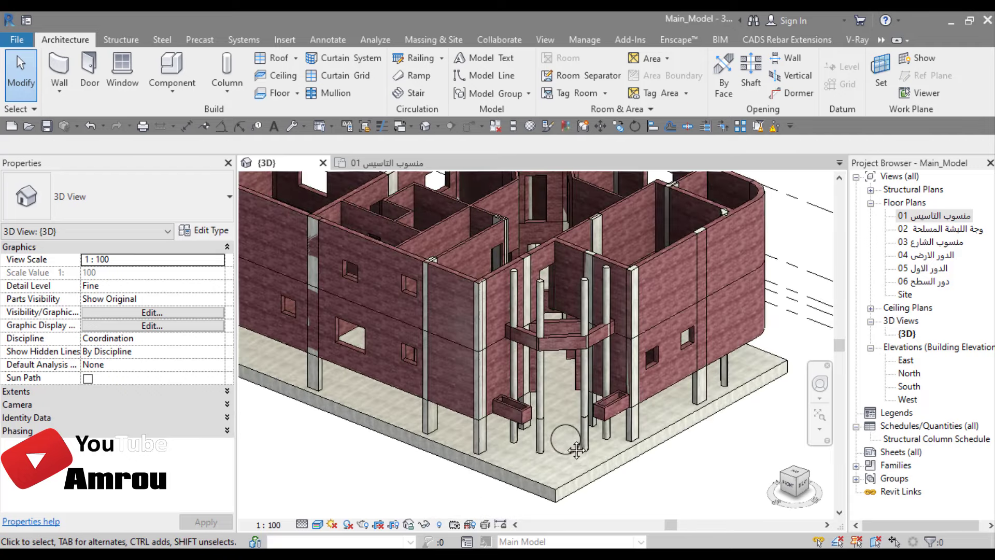
{"action": "scroll", "coordinate": [566, 422], "scroll_direction": "up", "scroll_amount": 2}
{"action": "scroll", "coordinate": [549, 433], "scroll_direction": "up", "scroll_amount": 2}
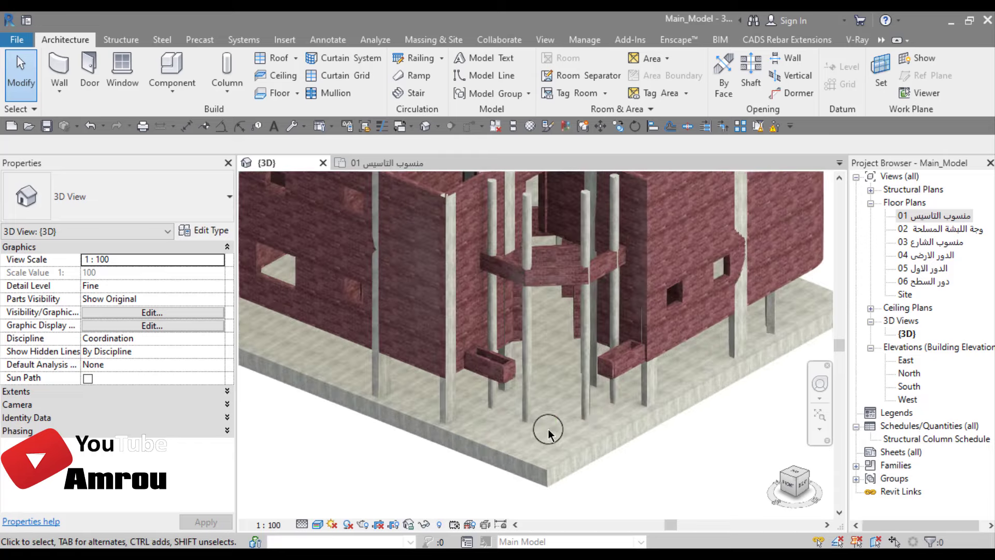
{"action": "mouse_move", "coordinate": [611, 429]}
{"action": "middle_mouse_down", "text": "shift"}
{"action": "mouse_move", "coordinate": [606, 399]}
{"action": "mouse_move", "coordinate": [628, 311]}
{"action": "mouse_move", "coordinate": [657, 373]}
{"action": "mouse_move", "coordinate": [624, 402]}
{"action": "mouse_move", "coordinate": [471, 411]}
{"action": "mouse_move", "coordinate": [573, 413]}
{"action": "mouse_move", "coordinate": [475, 417]}
{"action": "mouse_move", "coordinate": [524, 419]}
{"action": "middle_mouse_up", "text": "shift"}
{"action": "scroll", "coordinate": [473, 430], "scroll_direction": "up", "scroll_amount": 3}
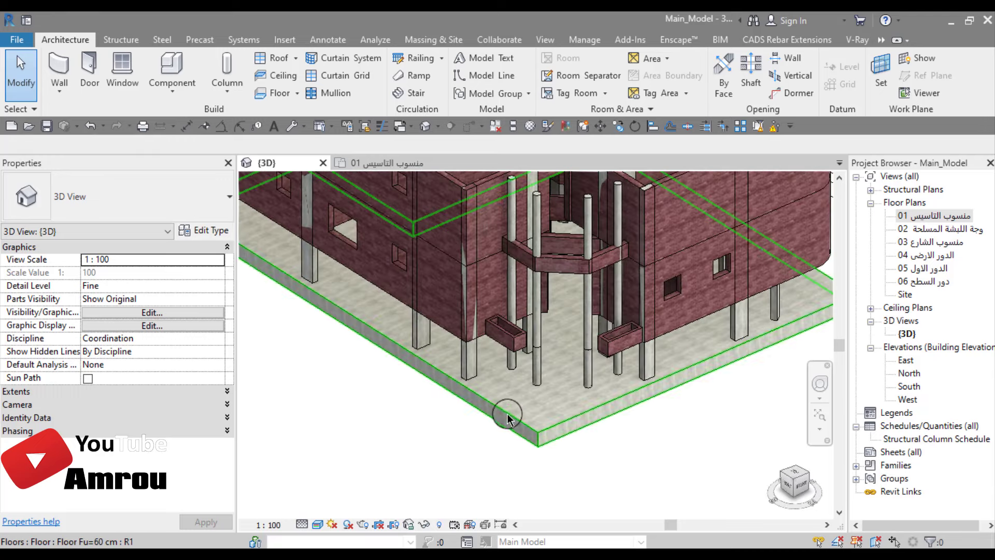
{"action": "left_click", "coordinate": [479, 428]}
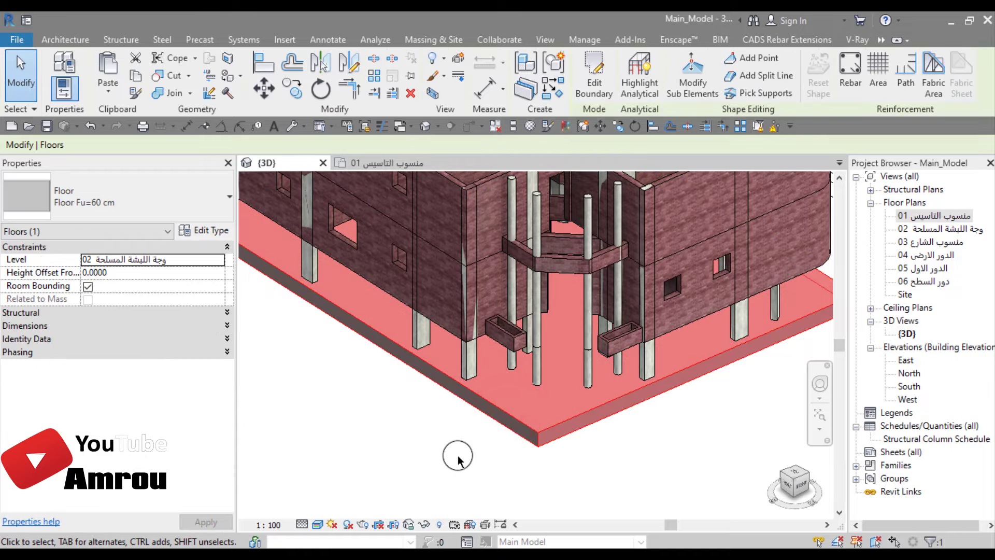
{"action": "left_click", "coordinate": [456, 455]}
{"action": "scroll", "coordinate": [456, 455], "scroll_direction": "down", "scroll_amount": 4}
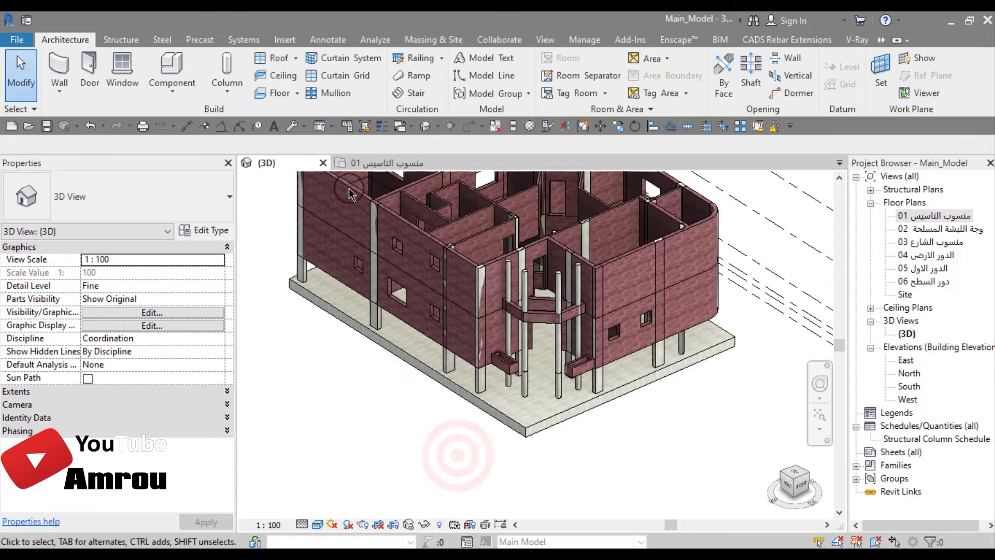
- Close the 01 foundation plan, then orbit the 3D view to inspect the slab edge
{"action": "left_click", "coordinate": [433, 163]}
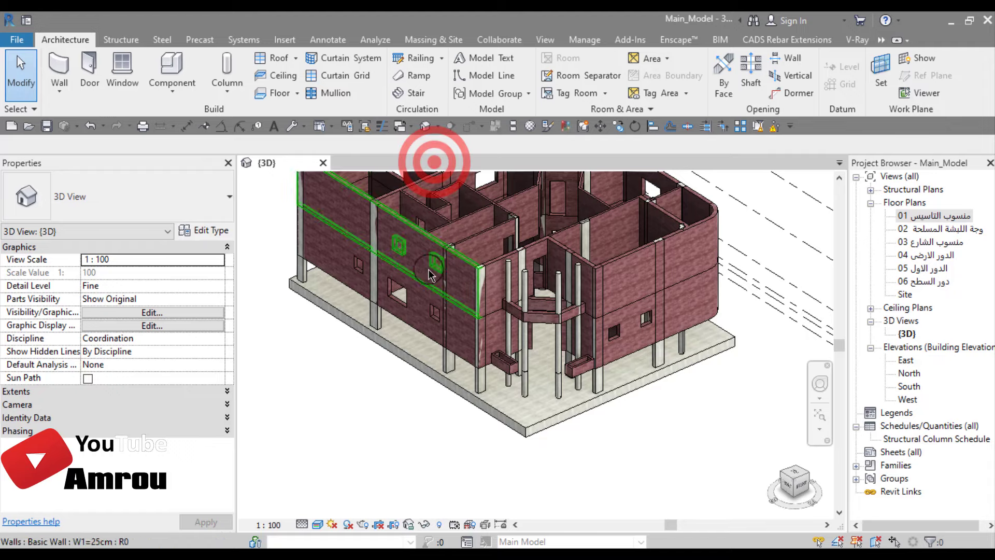
{"action": "scroll", "coordinate": [588, 395], "scroll_direction": "down", "scroll_amount": 3}
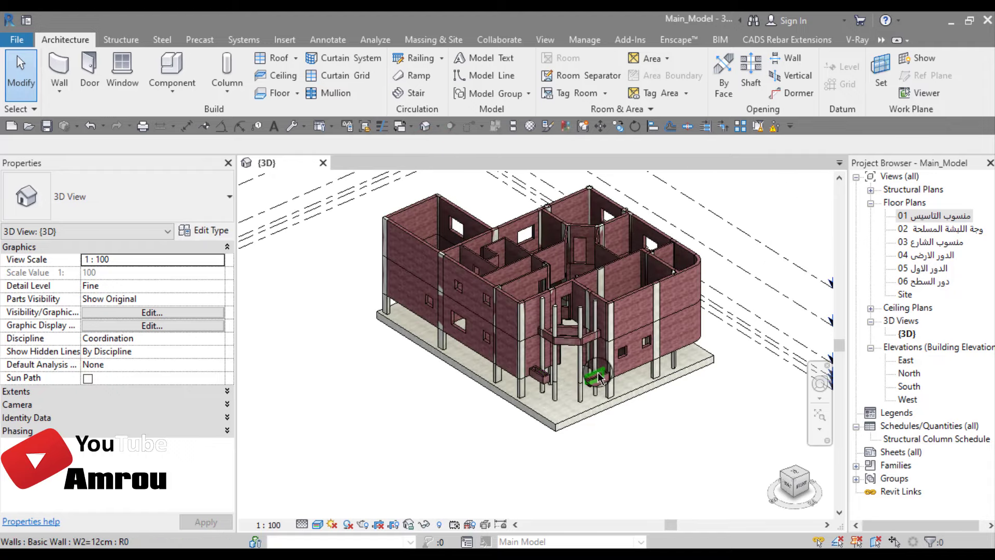
{"action": "scroll", "coordinate": [577, 381], "scroll_direction": "up", "scroll_amount": 5}
{"action": "scroll", "coordinate": [576, 381], "scroll_direction": "up", "scroll_amount": 2}
{"action": "scroll", "coordinate": [519, 362], "scroll_direction": "up", "scroll_amount": 2}
{"action": "scroll", "coordinate": [487, 347], "scroll_direction": "up", "scroll_amount": 2}
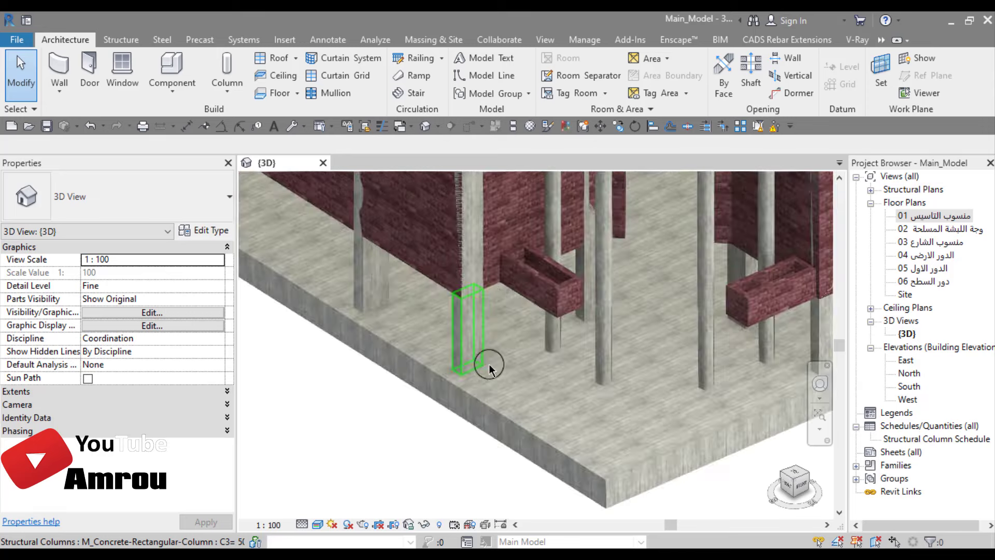
{"action": "scroll", "coordinate": [492, 357], "scroll_direction": "up", "scroll_amount": 2}
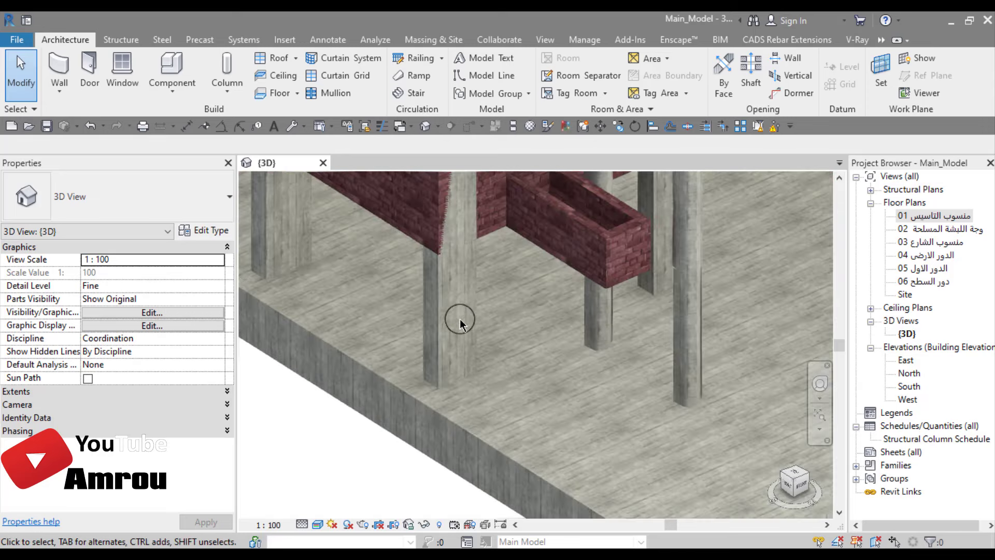
{"action": "scroll", "coordinate": [580, 339], "scroll_direction": "up", "scroll_amount": 2}
{"action": "scroll", "coordinate": [501, 318], "scroll_direction": "up", "scroll_amount": 2}
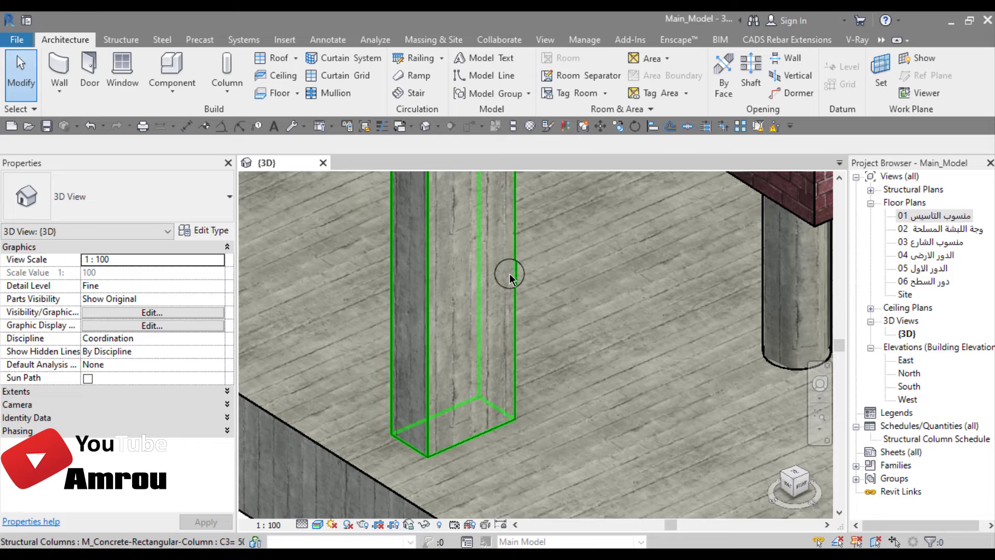
{"action": "scroll", "coordinate": [529, 348], "scroll_direction": "down", "scroll_amount": 3}
{"action": "scroll", "coordinate": [517, 355], "scroll_direction": "down", "scroll_amount": 2}
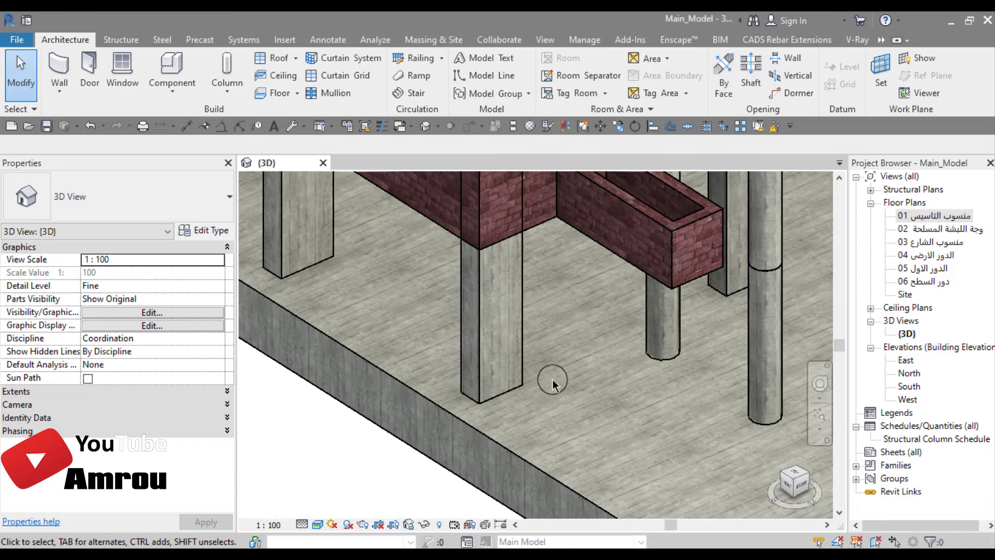
{"action": "scroll", "coordinate": [552, 383], "scroll_direction": "down", "scroll_amount": 3}
{"action": "scroll", "coordinate": [559, 381], "scroll_direction": "down", "scroll_amount": 1}
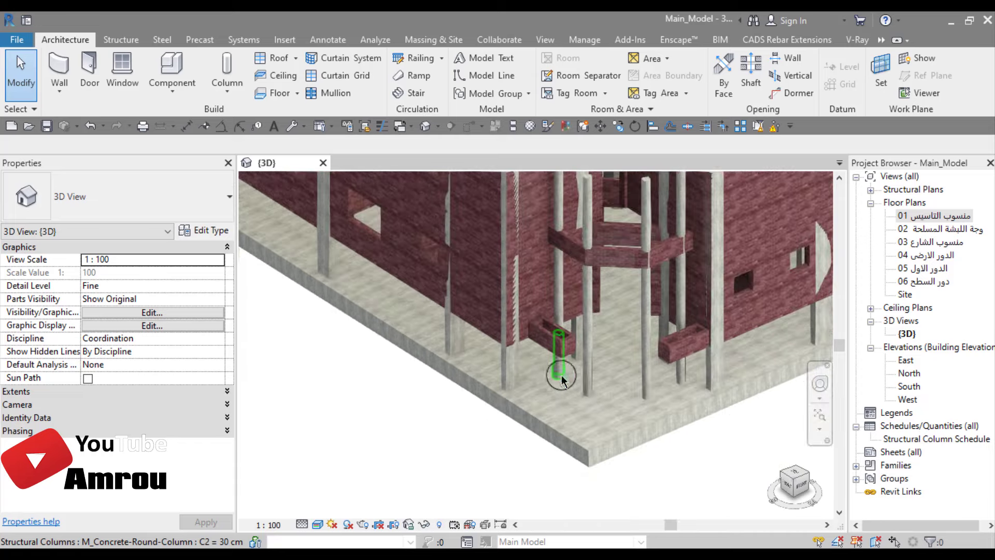
{"action": "mouse_move", "coordinate": [561, 379]}
{"action": "middle_mouse_down", "text": "shift"}
{"action": "mouse_move", "coordinate": [543, 259]}
{"action": "mouse_move", "coordinate": [566, 377]}
{"action": "middle_mouse_up", "text": "shift"}
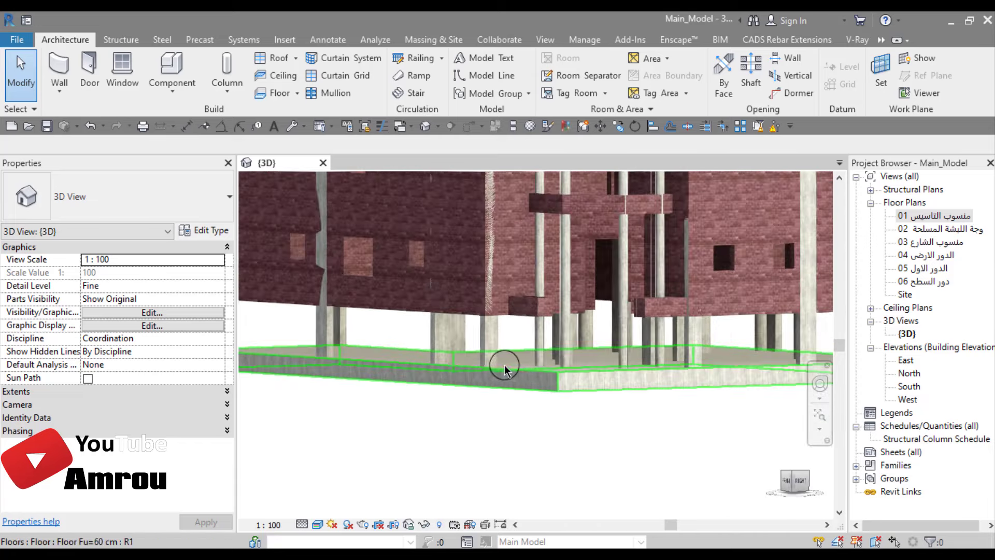
{"action": "mouse_move", "coordinate": [504, 369]}
{"action": "middle_mouse_down", "text": "shift"}
{"action": "mouse_move", "coordinate": [553, 393]}
{"action": "mouse_move", "coordinate": [552, 351]}
{"action": "middle_mouse_up", "text": "shift"}
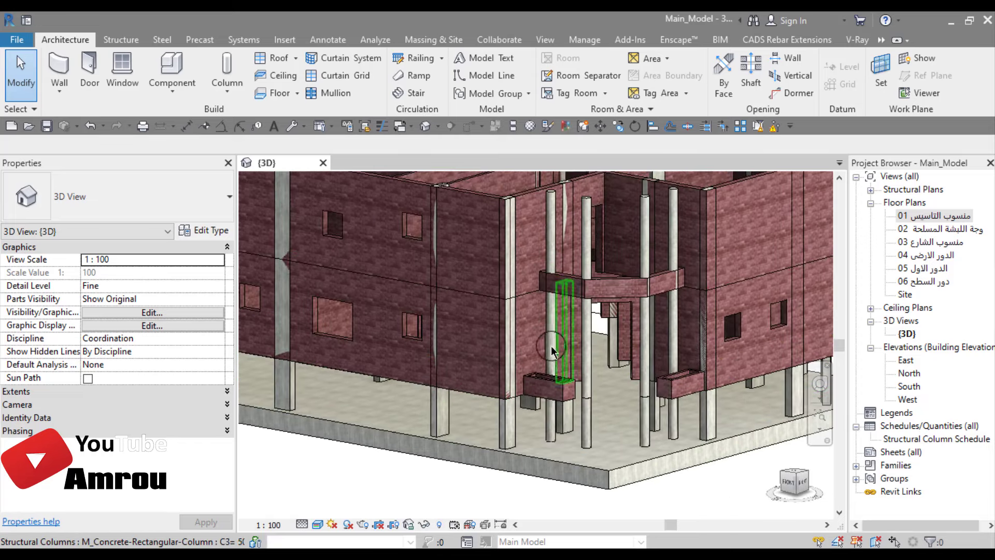
{"action": "scroll", "coordinate": [559, 464], "scroll_direction": "down", "scroll_amount": 5}
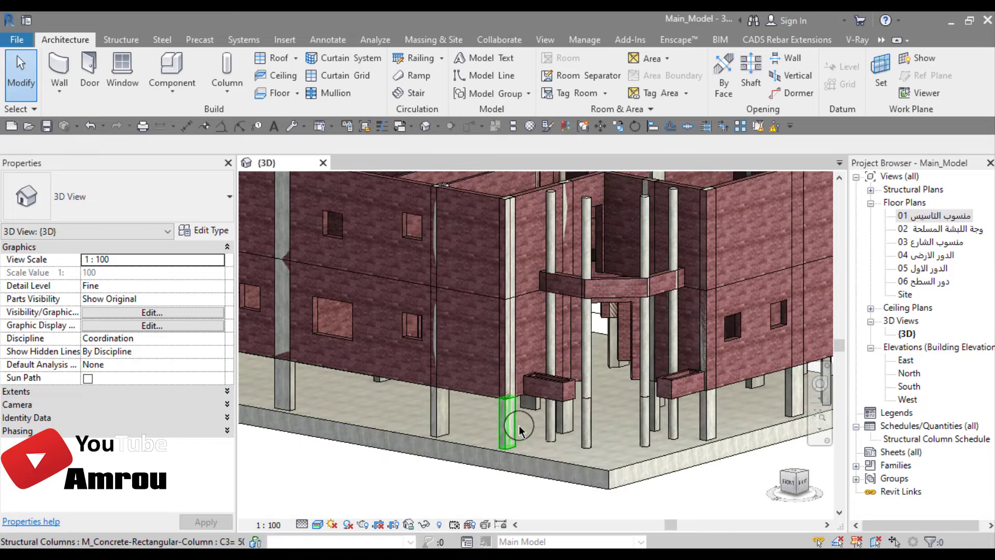
{"action": "scroll", "coordinate": [510, 428], "scroll_direction": "down", "scroll_amount": 2}
{"action": "scroll", "coordinate": [517, 422], "scroll_direction": "down", "scroll_amount": 2}
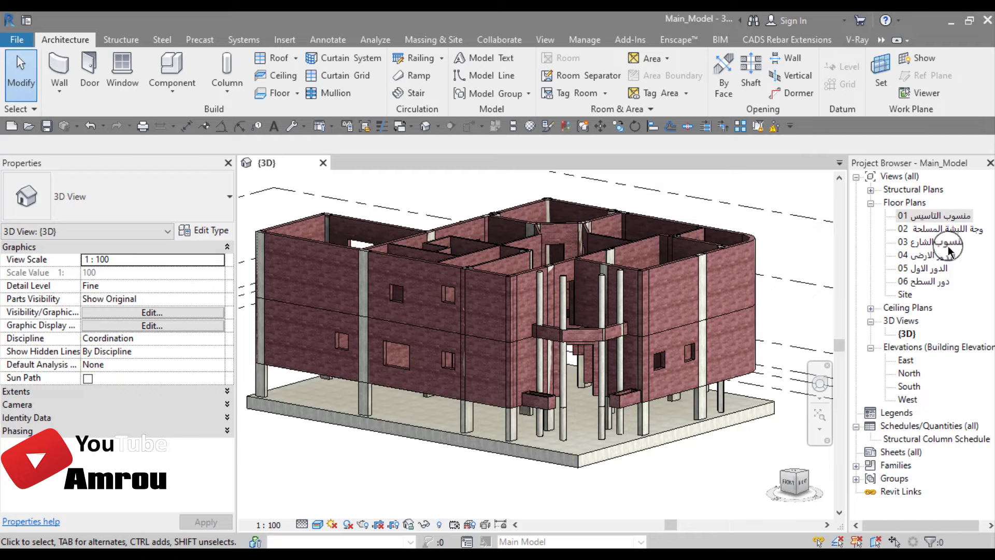
- Open the 04 الدور الارضى plan and expose its Underlay settings in Properties
{"action": "double_click", "coordinate": [916, 255]}
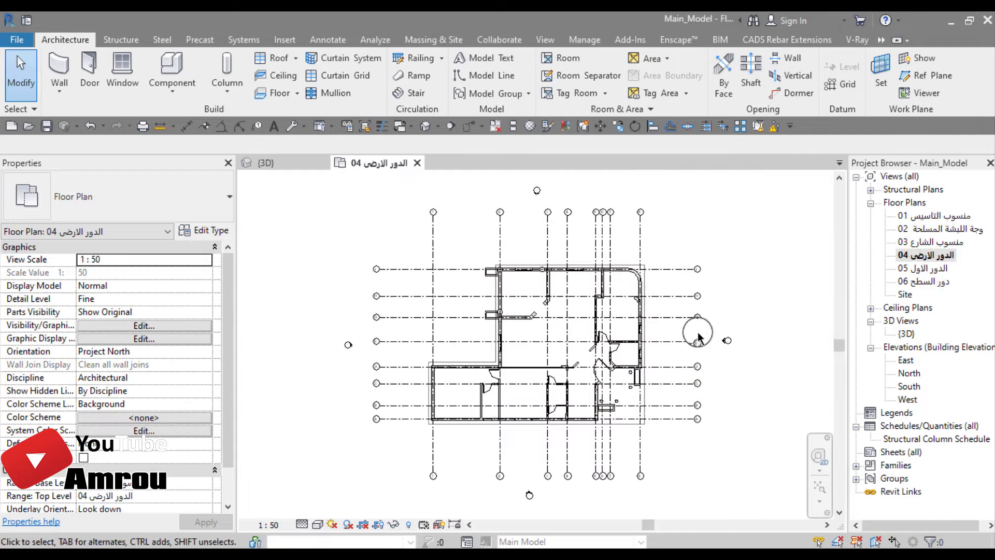
{"action": "scroll", "coordinate": [435, 317], "scroll_direction": "up", "scroll_amount": 2}
{"action": "scroll", "coordinate": [438, 323], "scroll_direction": "down", "scroll_amount": 3}
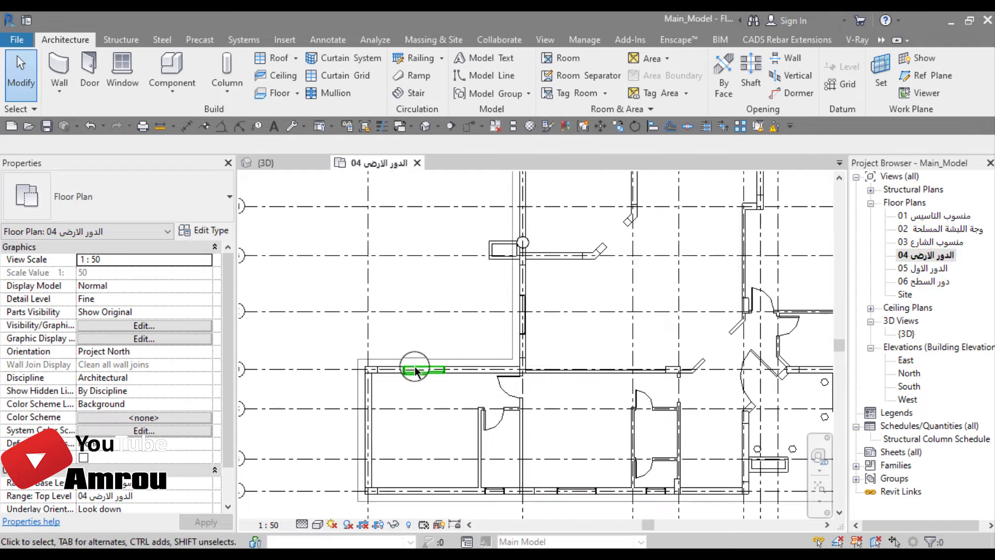
{"action": "scroll", "coordinate": [438, 333], "scroll_direction": "up", "scroll_amount": 2}
{"action": "scroll", "coordinate": [672, 251], "scroll_direction": "up", "scroll_amount": 2}
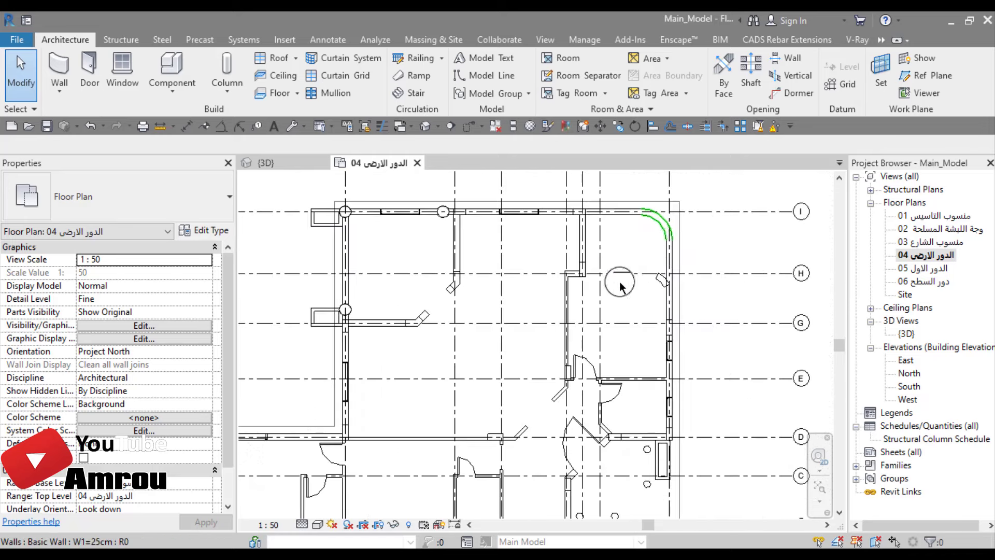
{"action": "scroll", "coordinate": [672, 254], "scroll_direction": "down", "scroll_amount": 3}
{"action": "middle_click_drag", "start_coordinate": [669, 363], "coordinate": [654, 466]}
{"action": "scroll", "coordinate": [654, 469], "scroll_direction": "up", "scroll_amount": 2}
{"action": "scroll", "coordinate": [633, 382], "scroll_direction": "down", "scroll_amount": 2}
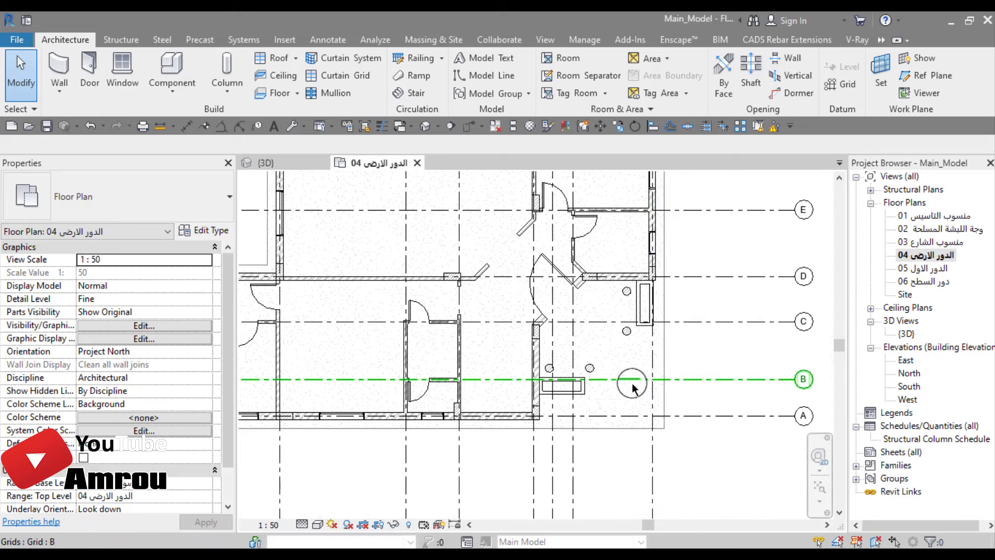
{"action": "scroll", "coordinate": [631, 382], "scroll_direction": "down", "scroll_amount": 2}
{"action": "scroll", "coordinate": [624, 396], "scroll_direction": "down", "scroll_amount": 1}
{"action": "middle_click_drag", "start_coordinate": [624, 395], "coordinate": [616, 403]}
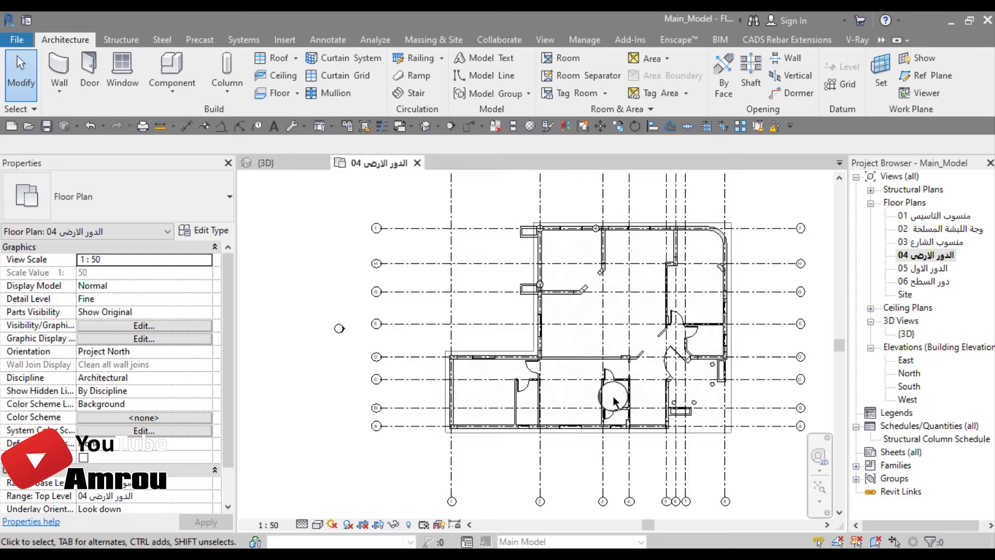
{"action": "left_click", "coordinate": [59, 243]}
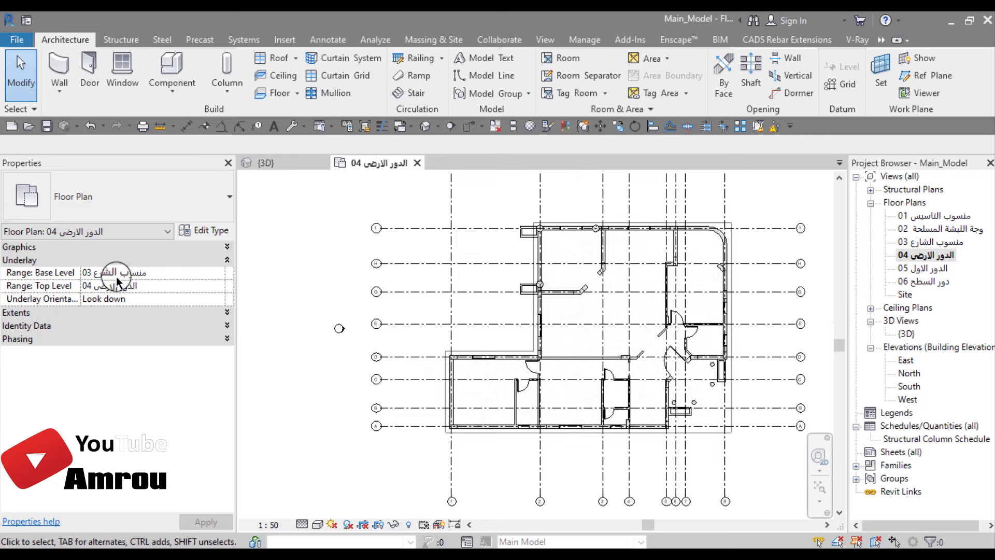
- Set the underlay base level to 01 منسوب التاسيس and apply it
{"action": "left_click", "coordinate": [221, 271]}
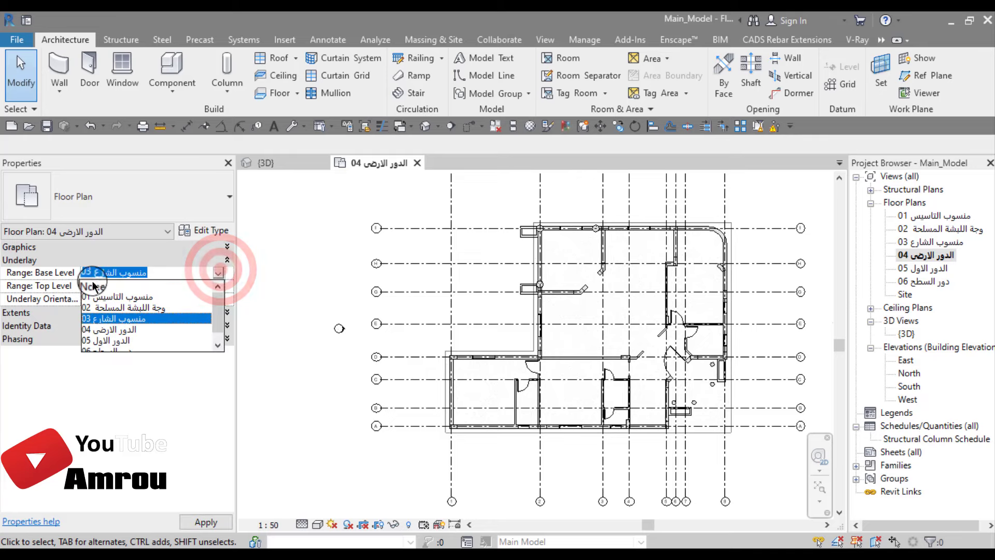
{"action": "left_click", "coordinate": [91, 286]}
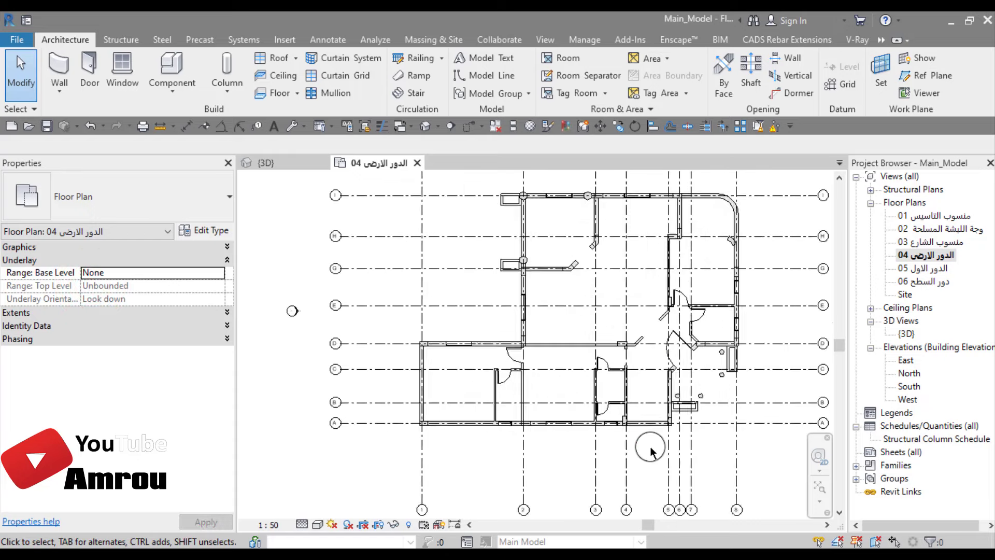
{"action": "left_click", "coordinate": [218, 273]}
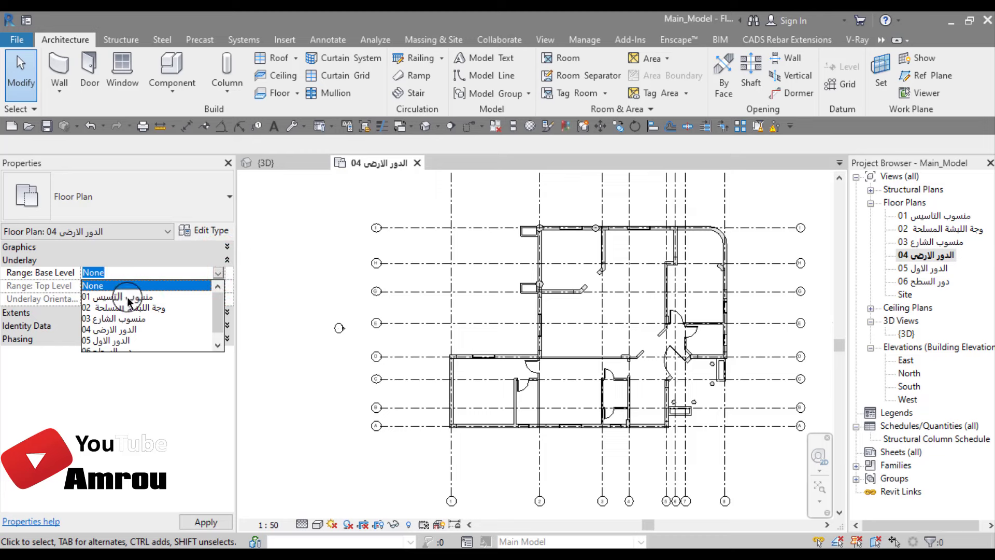
{"action": "left_click", "coordinate": [128, 299]}
{"action": "left_click", "coordinate": [379, 348]}
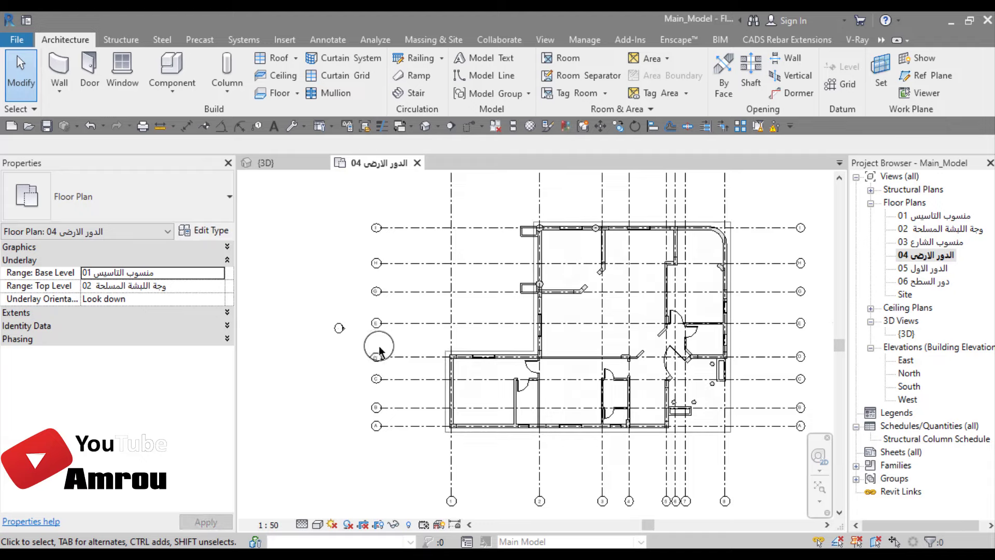
- Zoom and pan the ground-floor plan to frame the building
{"action": "scroll", "coordinate": [518, 381], "scroll_direction": "up", "scroll_amount": 1}
{"action": "scroll", "coordinate": [468, 342], "scroll_direction": "up", "scroll_amount": 1}
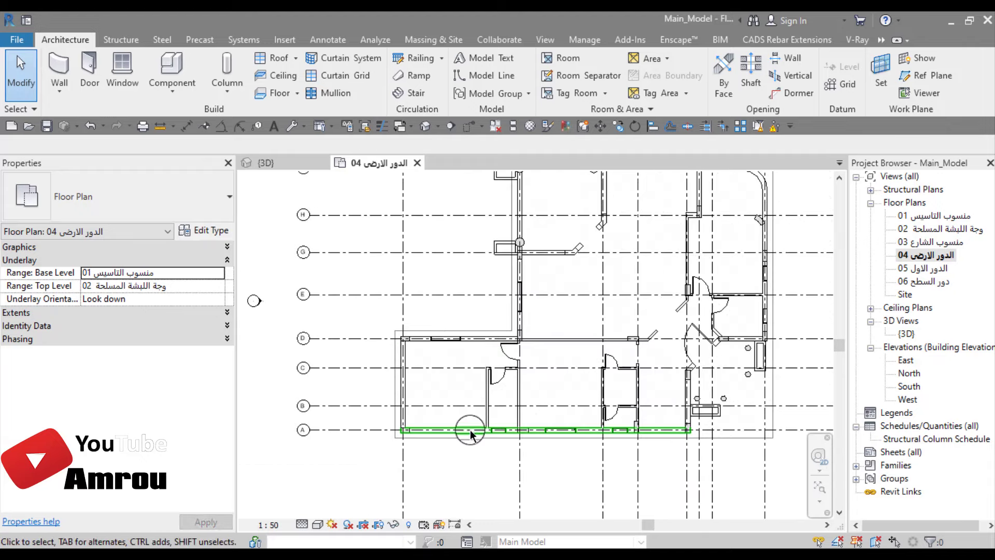
{"action": "scroll", "coordinate": [471, 434], "scroll_direction": "up", "scroll_amount": 1}
{"action": "middle_click_drag", "start_coordinate": [478, 375], "coordinate": [480, 338]}
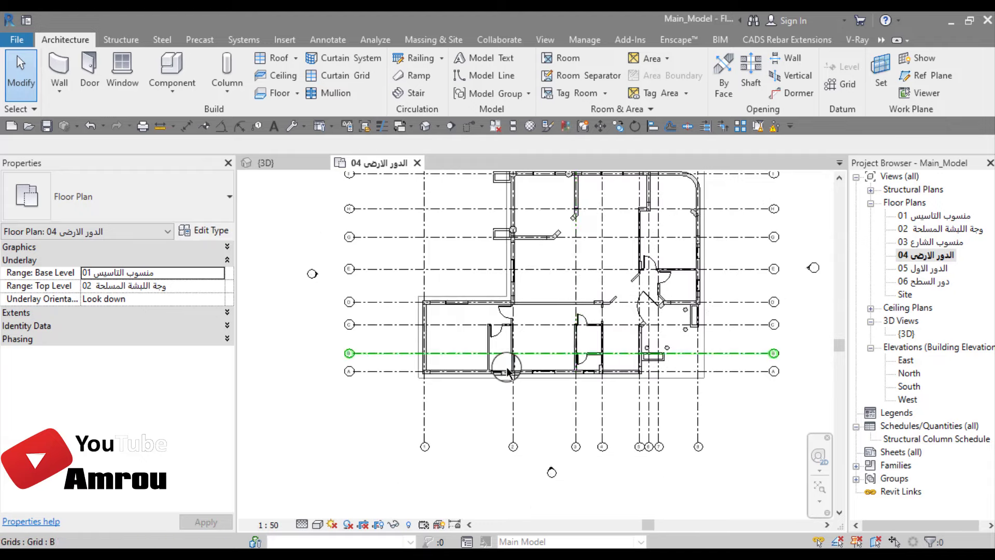
{"action": "scroll", "coordinate": [485, 326], "scroll_direction": "up", "scroll_amount": 2}
{"action": "scroll", "coordinate": [506, 294], "scroll_direction": "up", "scroll_amount": 1}
{"action": "scroll", "coordinate": [506, 295], "scroll_direction": "up", "scroll_amount": 1}
{"action": "scroll", "coordinate": [466, 259], "scroll_direction": "up", "scroll_amount": 1}
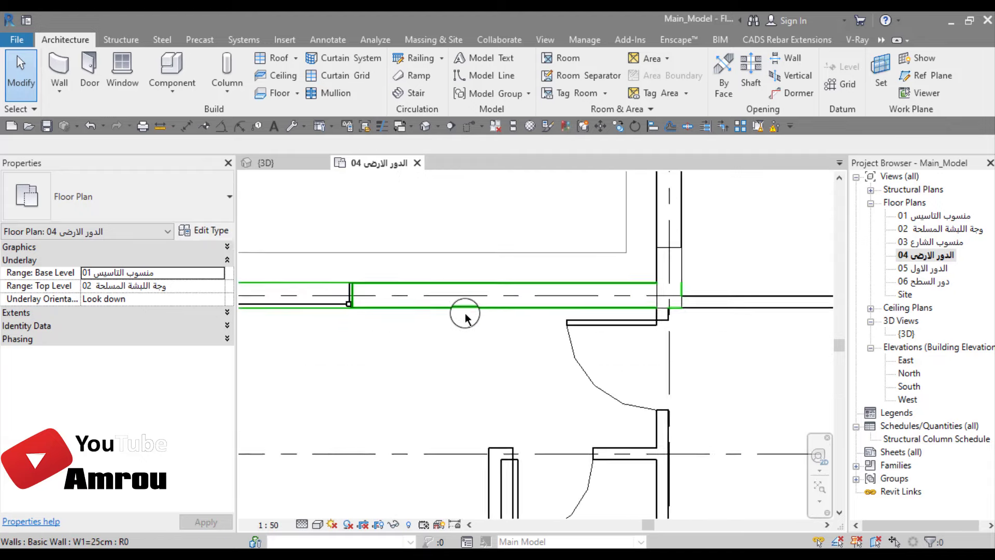
{"action": "scroll", "coordinate": [474, 283], "scroll_direction": "up", "scroll_amount": 1}
{"action": "scroll", "coordinate": [479, 301], "scroll_direction": "down", "scroll_amount": 1}
{"action": "scroll", "coordinate": [490, 337], "scroll_direction": "down", "scroll_amount": 1}
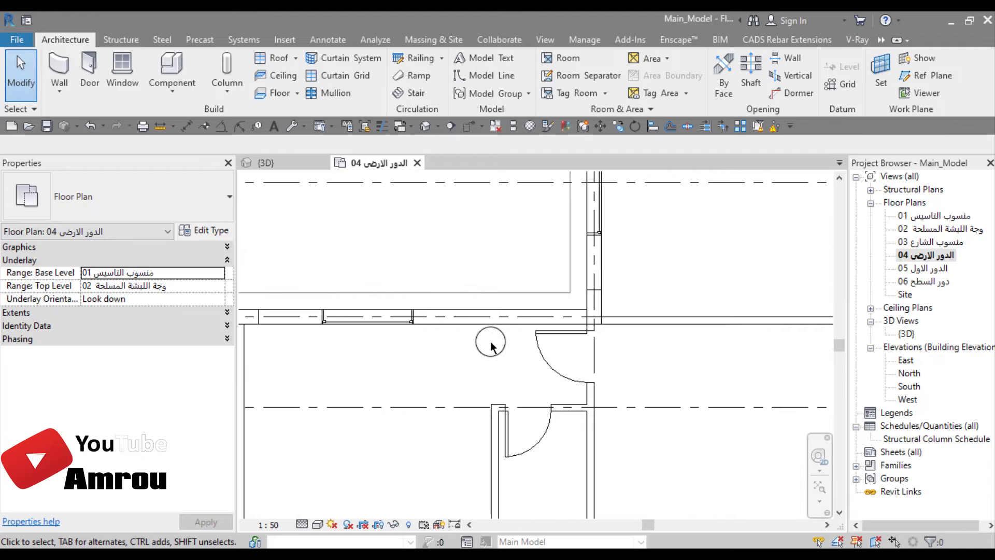
{"action": "scroll", "coordinate": [487, 363], "scroll_direction": "down", "scroll_amount": 2}
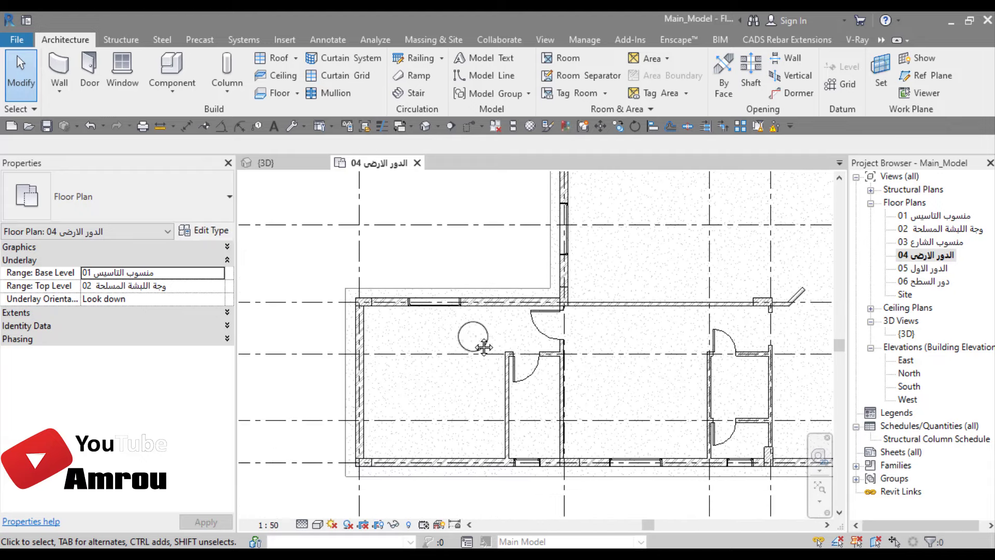
{"action": "scroll", "coordinate": [472, 310], "scroll_direction": "up", "scroll_amount": 1}
{"action": "scroll", "coordinate": [476, 352], "scroll_direction": "down", "scroll_amount": 1}
{"action": "scroll", "coordinate": [487, 373], "scroll_direction": "up", "scroll_amount": 1}
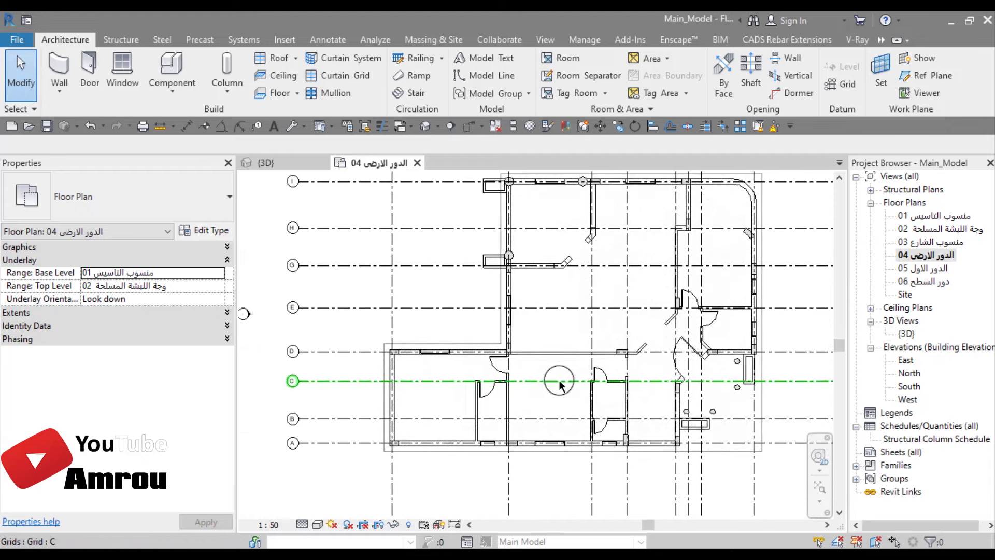
{"action": "scroll", "coordinate": [518, 358], "scroll_direction": "down", "scroll_amount": 1}
{"action": "middle_click_drag", "start_coordinate": [530, 359], "coordinate": [544, 346]}
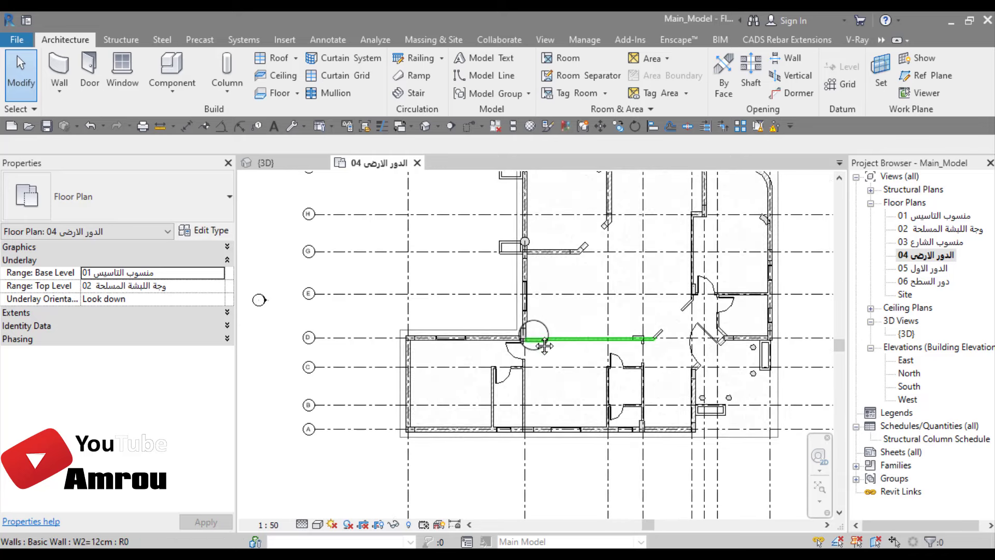
{"action": "middle_click_drag", "start_coordinate": [489, 344], "coordinate": [471, 372]}
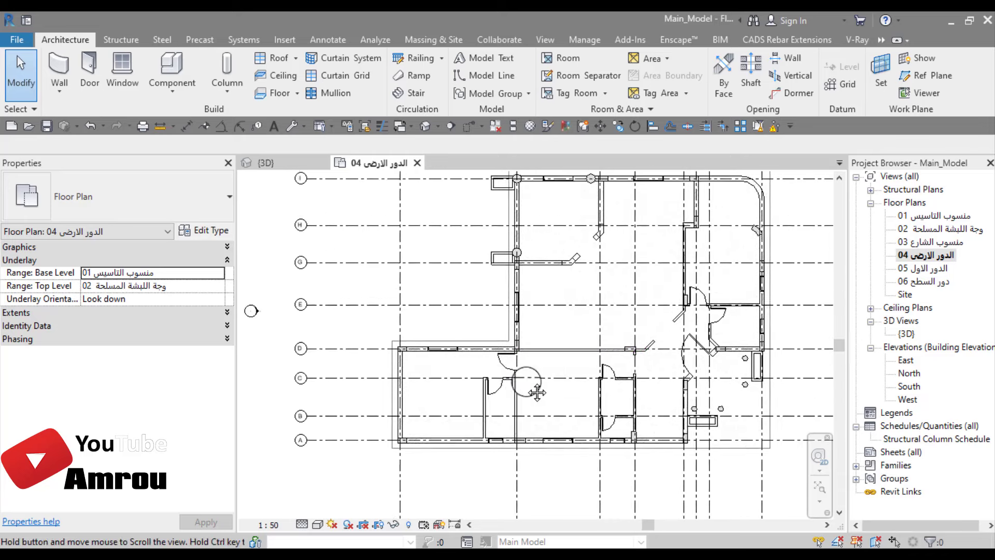
{"action": "scroll", "coordinate": [536, 269], "scroll_direction": "up", "scroll_amount": 1}
{"action": "scroll", "coordinate": [506, 340], "scroll_direction": "down", "scroll_amount": 1}
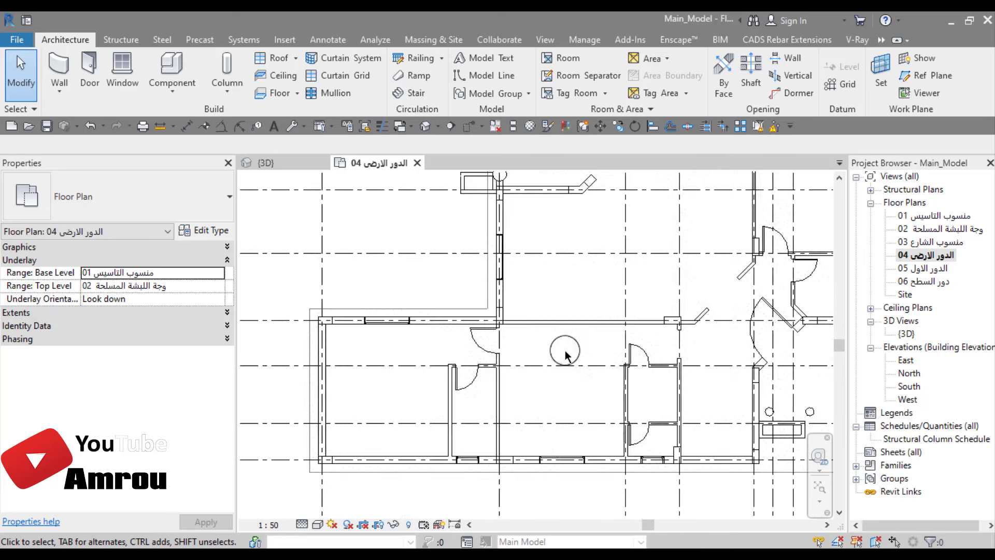
{"action": "scroll", "coordinate": [313, 316], "scroll_direction": "up", "scroll_amount": 1}
- Change the underlay base level to None and recentre the plan
{"action": "left_click", "coordinate": [218, 272]}
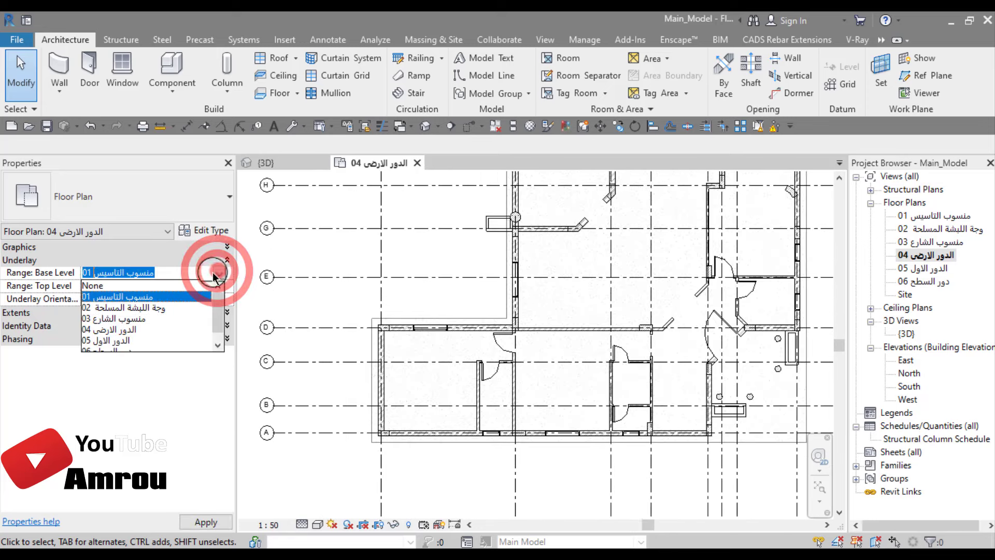
{"action": "left_click", "coordinate": [104, 286]}
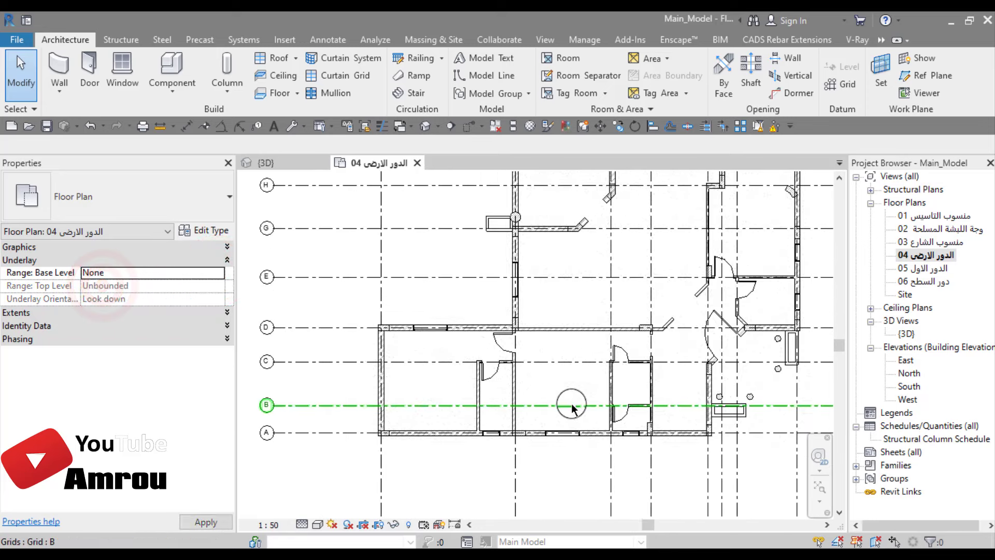
{"action": "scroll", "coordinate": [570, 407], "scroll_direction": "down", "scroll_amount": 2}
{"action": "scroll", "coordinate": [605, 381], "scroll_direction": "up", "scroll_amount": 1}
{"action": "scroll", "coordinate": [544, 378], "scroll_direction": "up", "scroll_amount": 1}
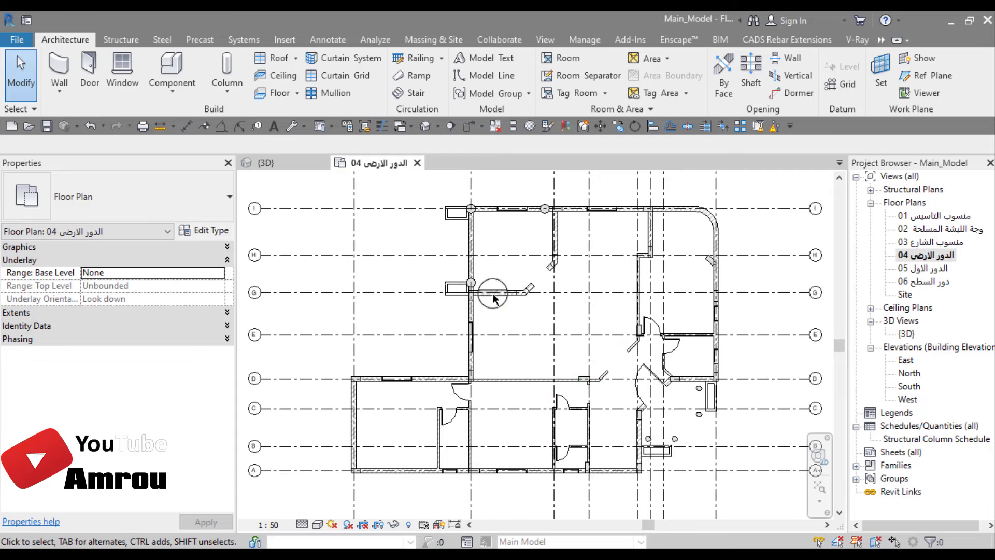
{"action": "middle_click_drag", "start_coordinate": [539, 378], "coordinate": [574, 339]}
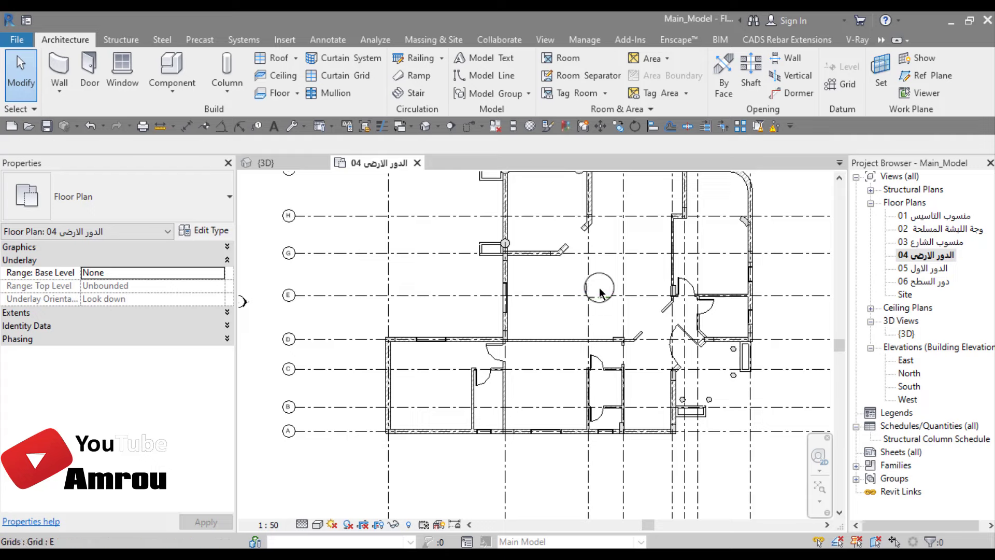
{"action": "middle_click_drag", "start_coordinate": [593, 307], "coordinate": [586, 333]}
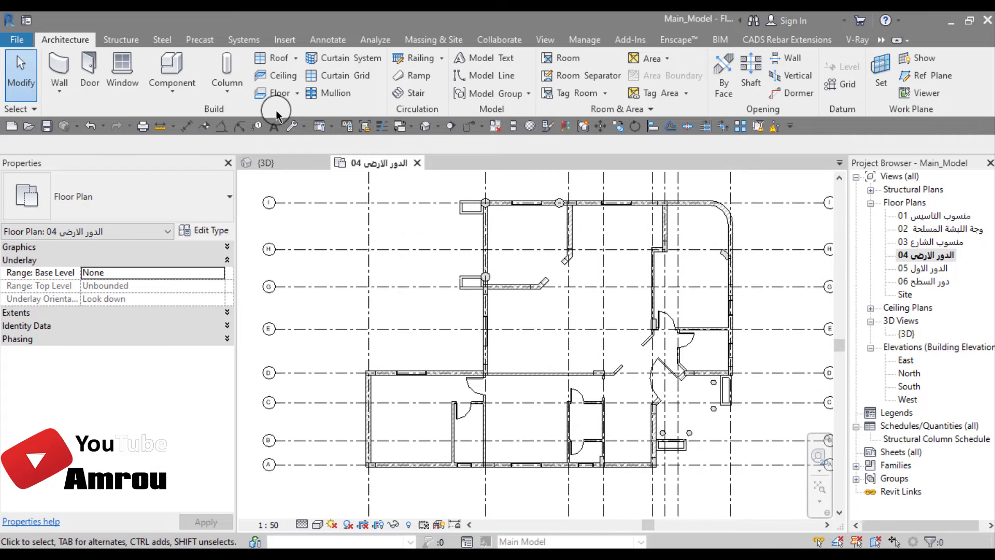
- Expand the Architecture tab's Floor drop-down to list its floor options
{"action": "left_click", "coordinate": [299, 94]}
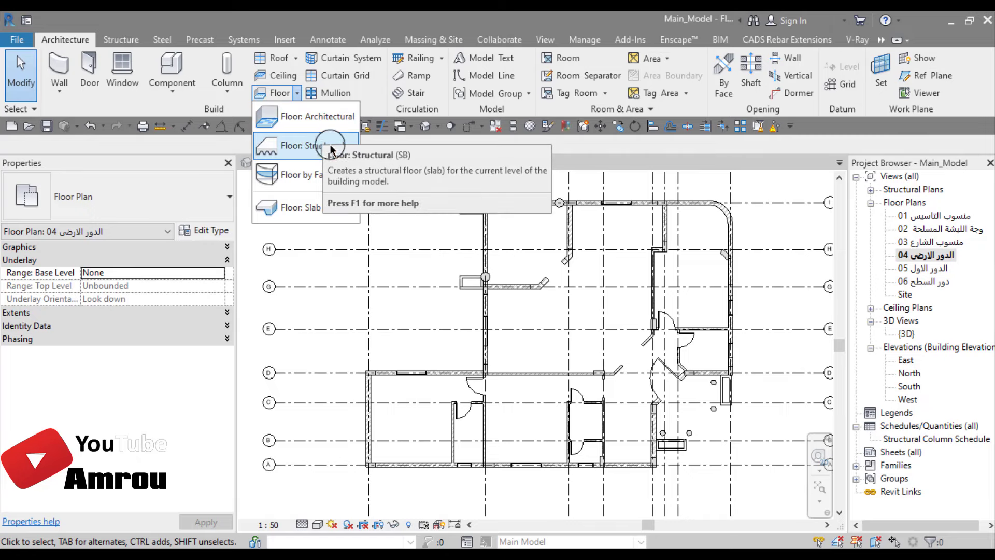
{"action": "mouse_move", "coordinate": [310, 146]}
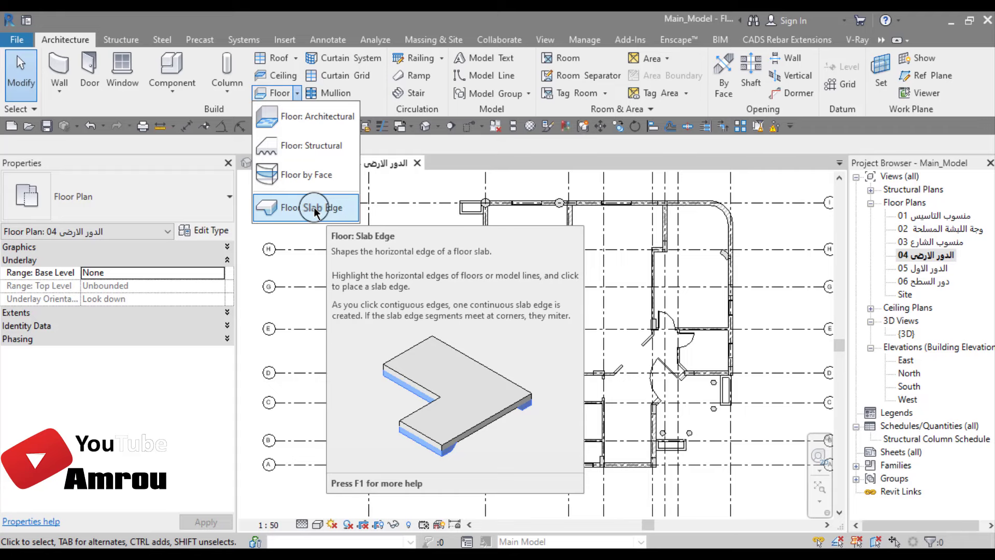
- Start a Floor: Structural sketch using the Floor Fu=60 cm type
{"action": "left_click", "coordinate": [316, 153]}
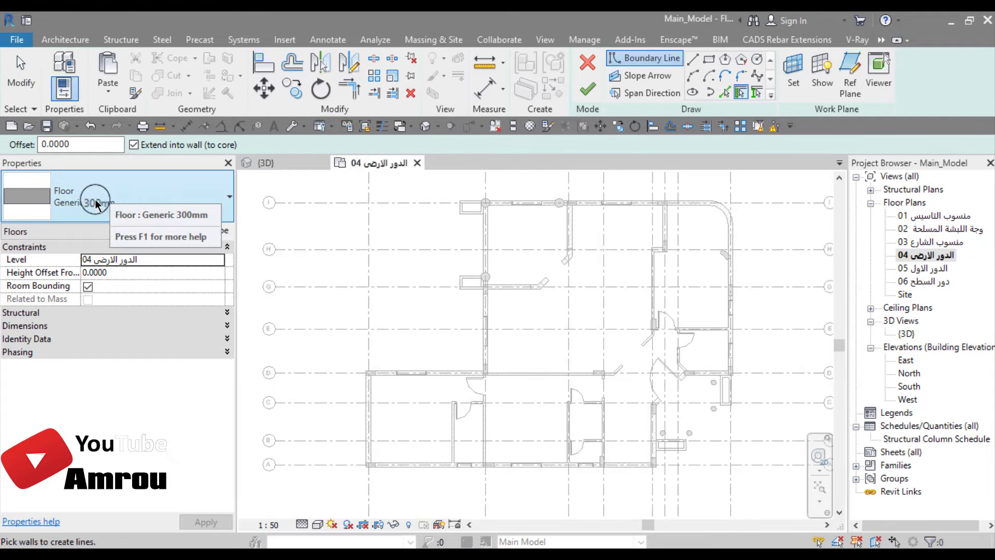
{"action": "left_click", "coordinate": [228, 197]}
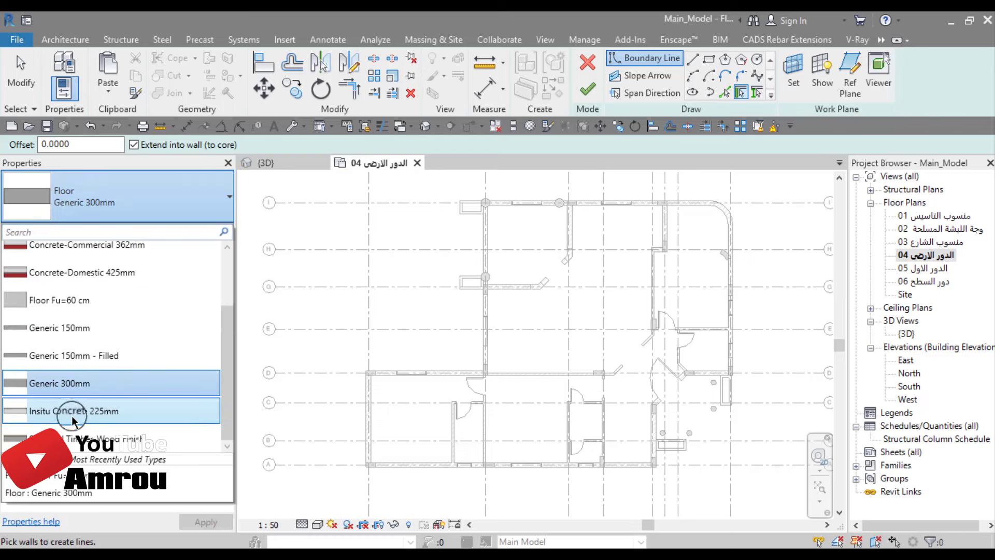
{"action": "scroll", "coordinate": [118, 372], "scroll_direction": "up", "scroll_amount": 1}
{"action": "scroll", "coordinate": [129, 357], "scroll_direction": "down", "scroll_amount": 1}
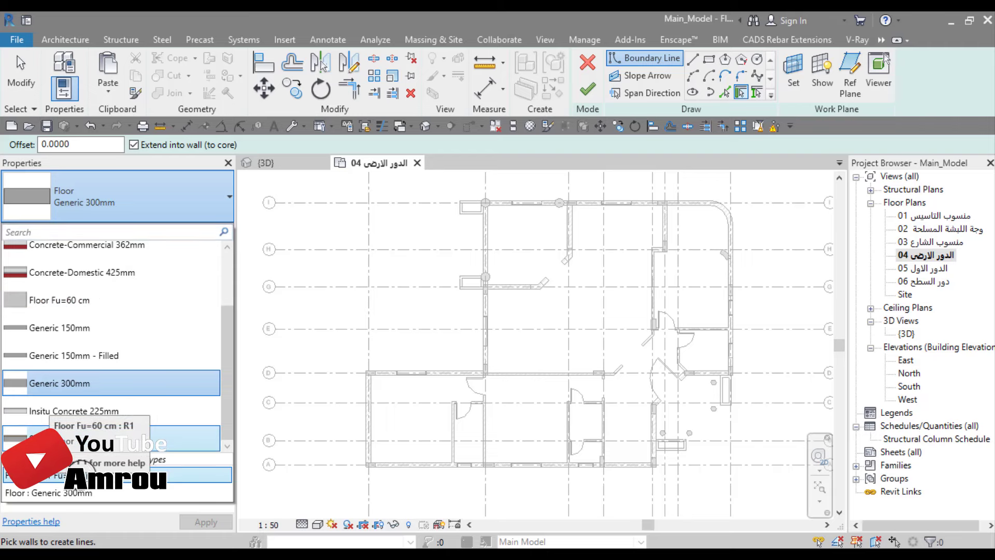
{"action": "left_click", "coordinate": [57, 438]}
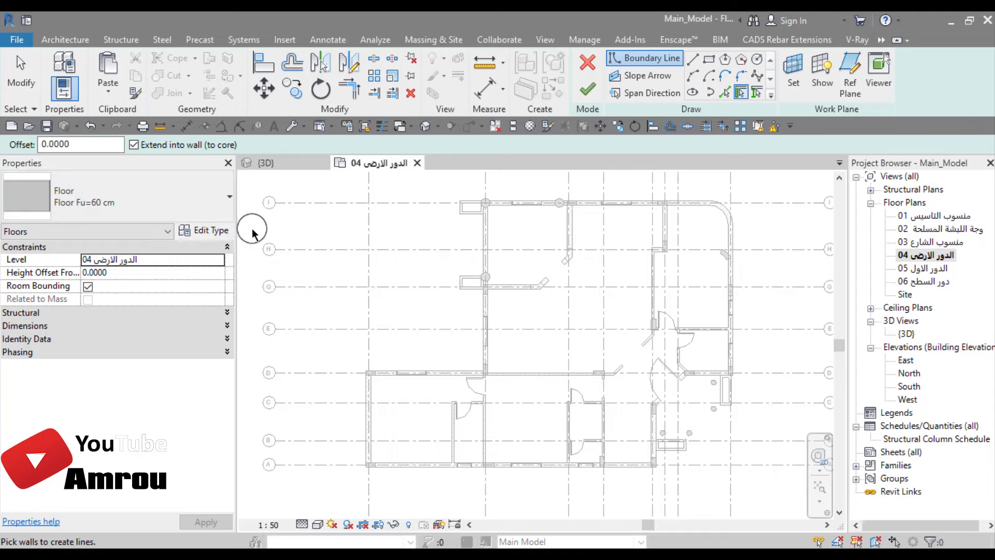
- Duplicate the floor type as a new type named 'Ground Floor =25 cm'
{"action": "left_click", "coordinate": [212, 231]}
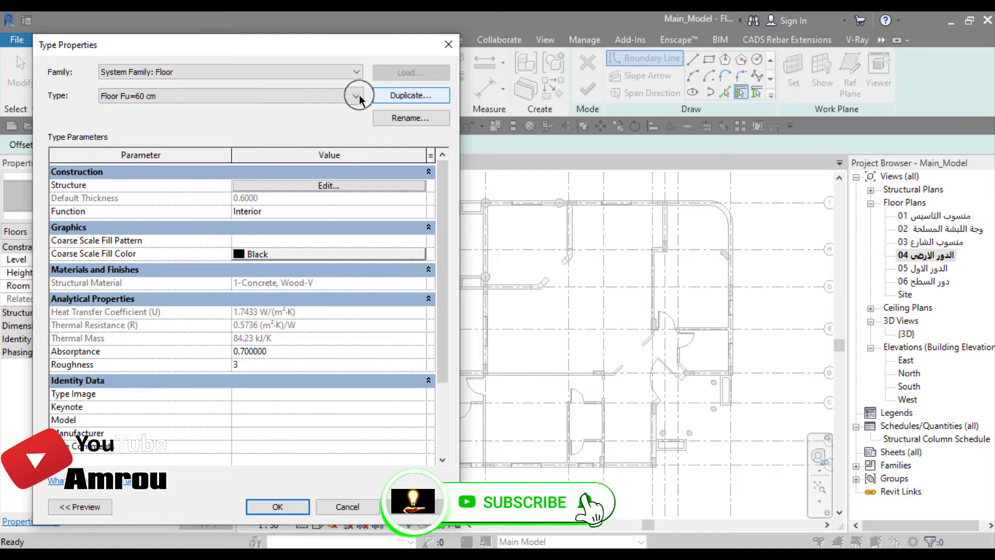
{"action": "left_click", "coordinate": [401, 97]}
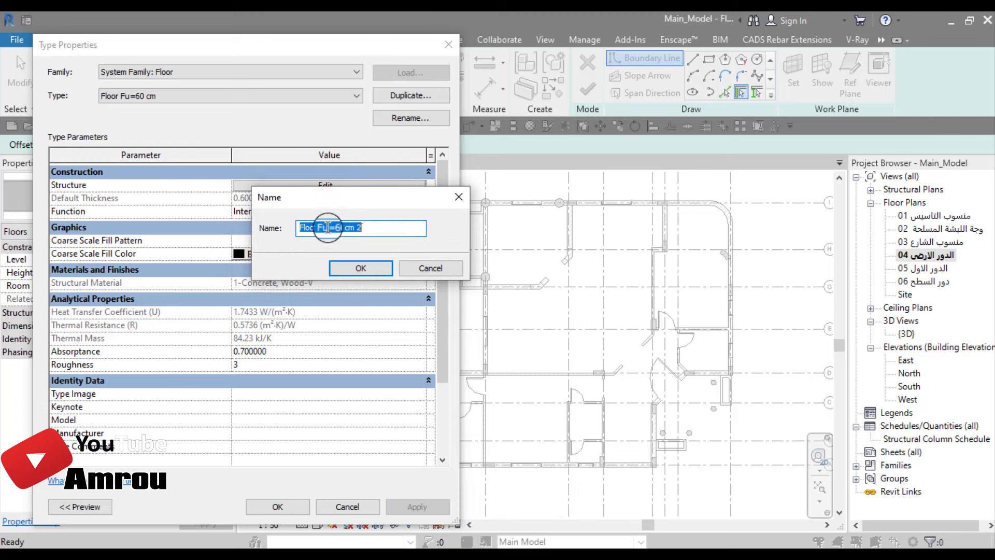
{"action": "double_click", "coordinate": [324, 227]}
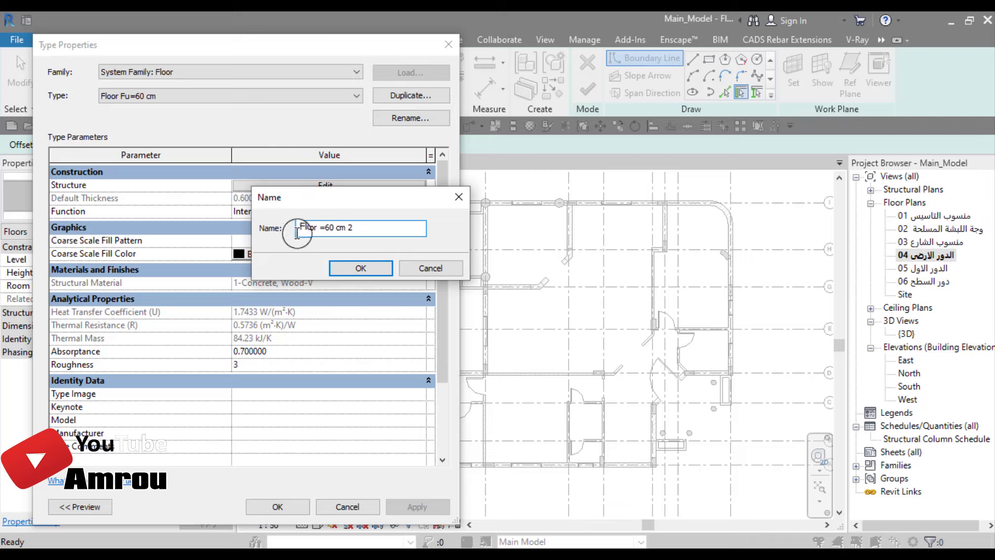
{"action": "left_click", "coordinate": [298, 229]}
{"action": "type", "text": "Grund"}
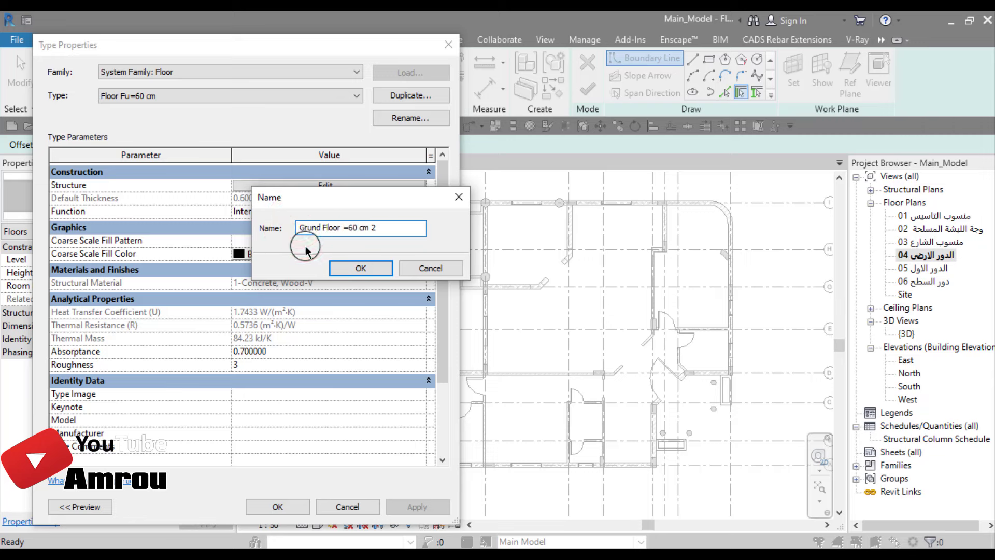
{"action": "type", "text": "o"}
{"action": "left_click", "coordinate": [305, 228]}
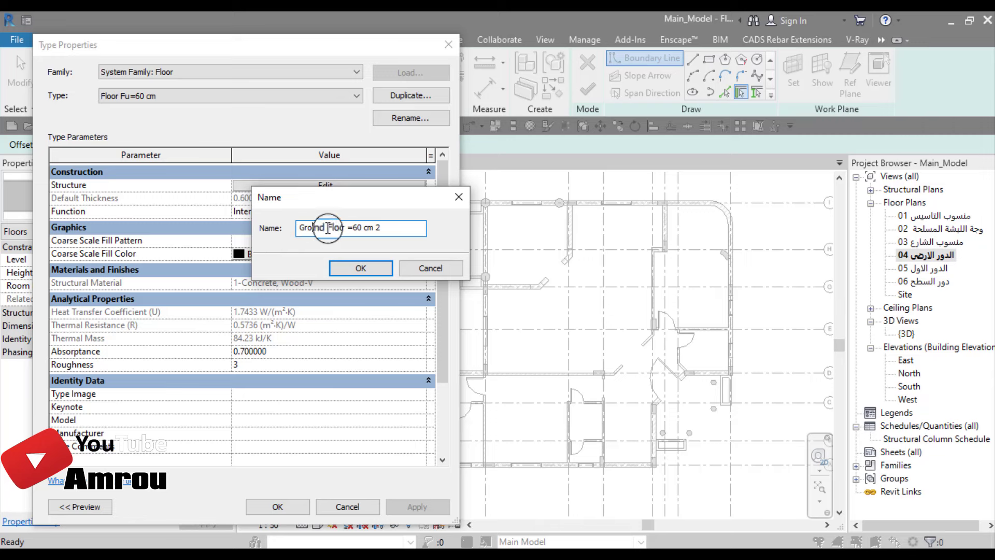
{"action": "double_click", "coordinate": [356, 227]}
{"action": "type", "text": "25"}
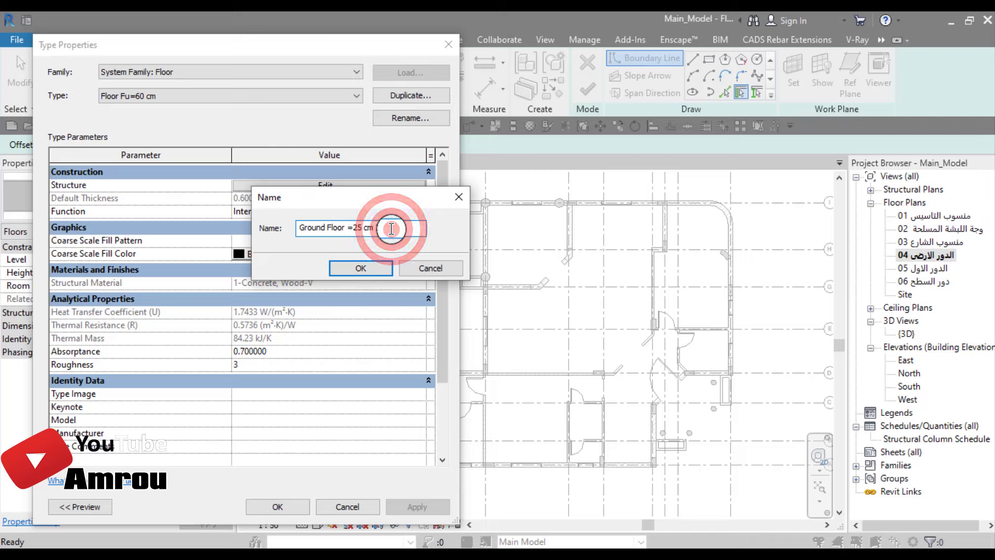
{"action": "left_click", "coordinate": [371, 267]}
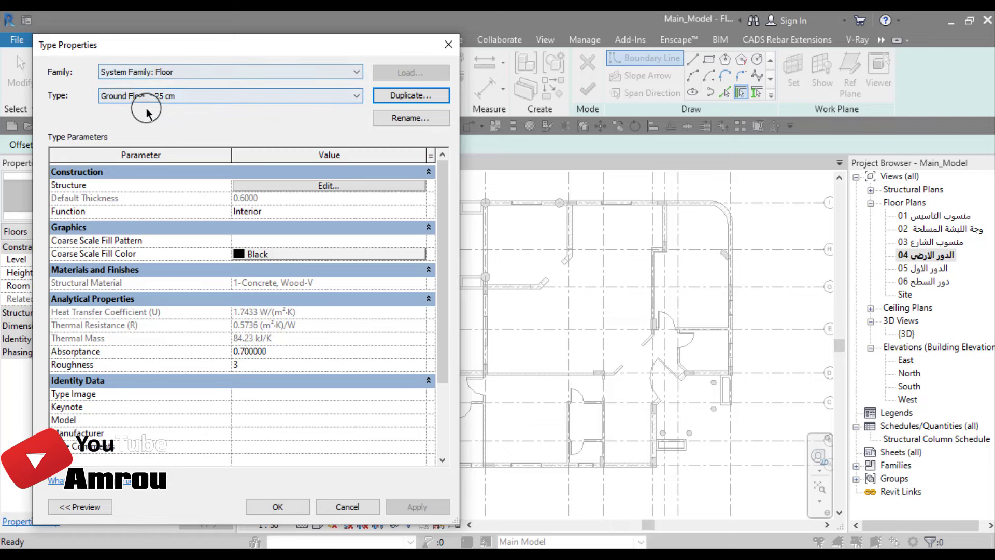
- Set the new type's structure layer thickness to 0.25
{"action": "left_click", "coordinate": [325, 185]}
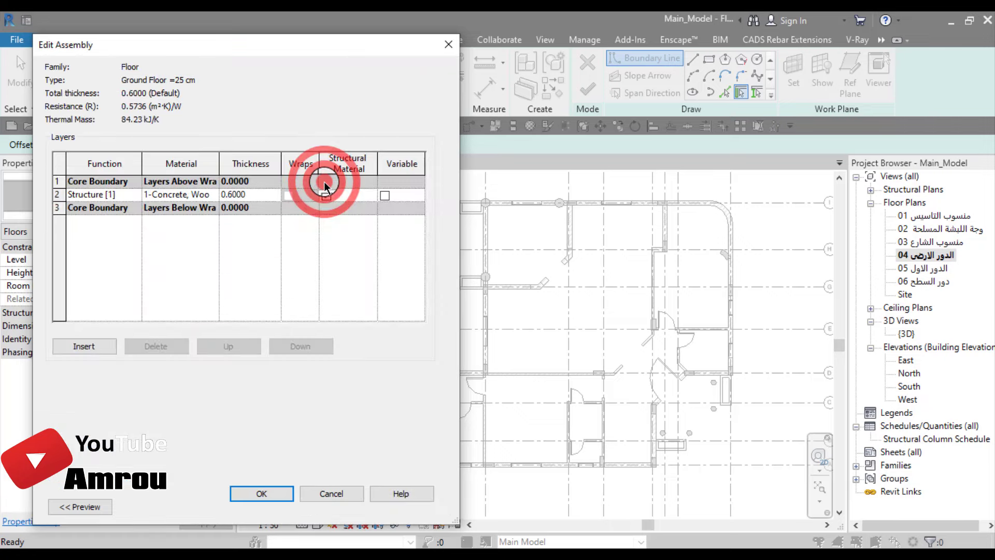
{"action": "left_click", "coordinate": [259, 194]}
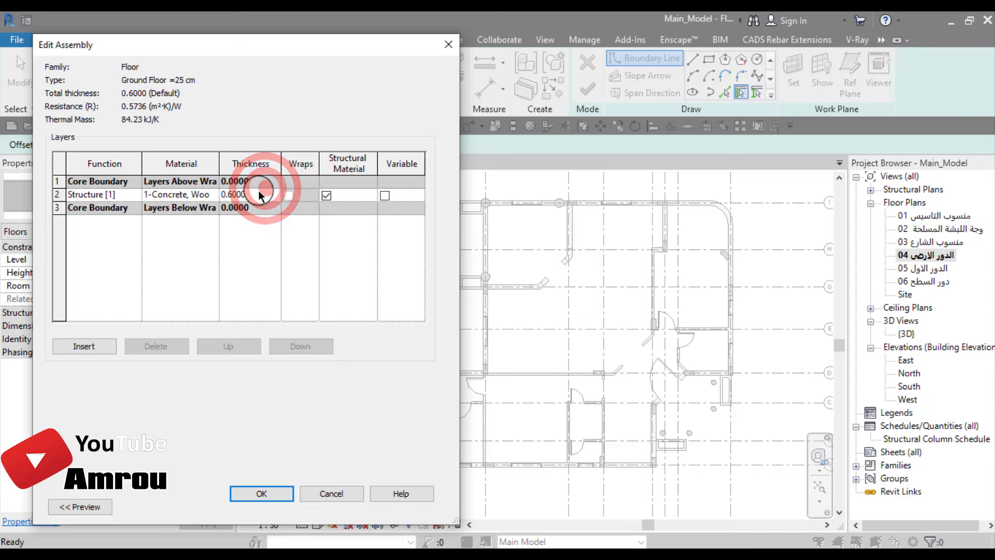
{"action": "left_click", "coordinate": [259, 195]}
{"action": "type", "text": ".25"}
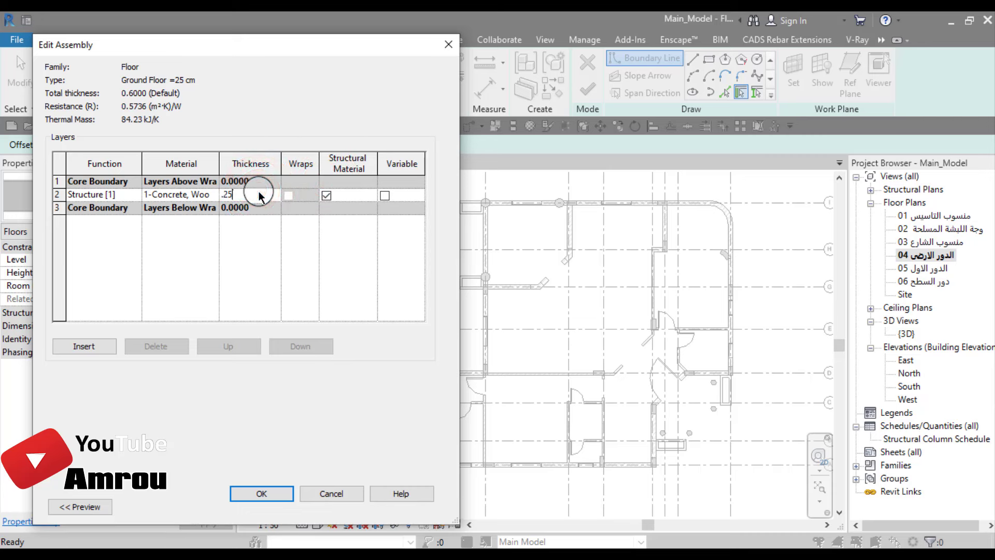
{"action": "left_click", "coordinate": [264, 493]}
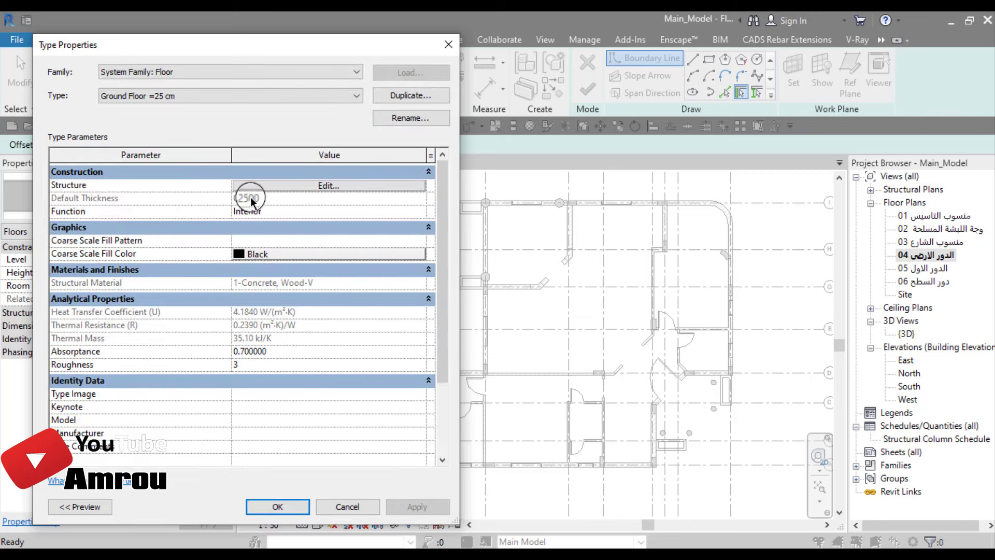
- Keep Ground Floor =25 cm as the type, recheck the 0.2500 layer, and accept
{"action": "left_click", "coordinate": [357, 96]}
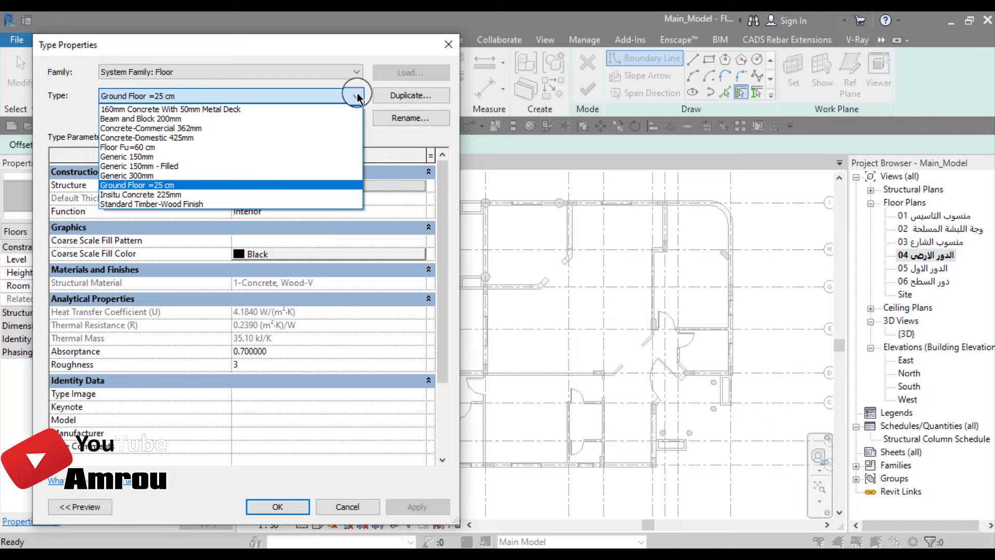
{"action": "left_click", "coordinate": [357, 97]}
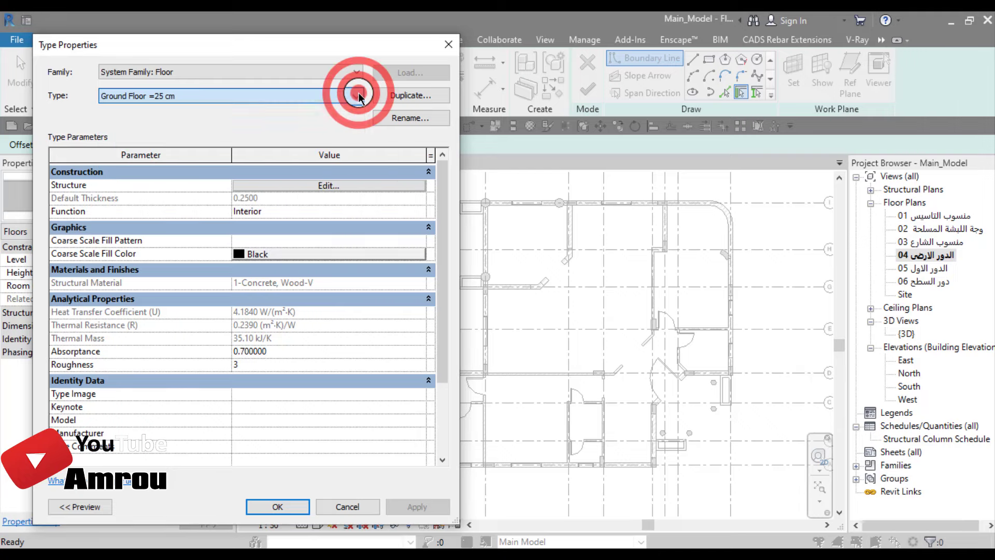
{"action": "left_click", "coordinate": [325, 187]}
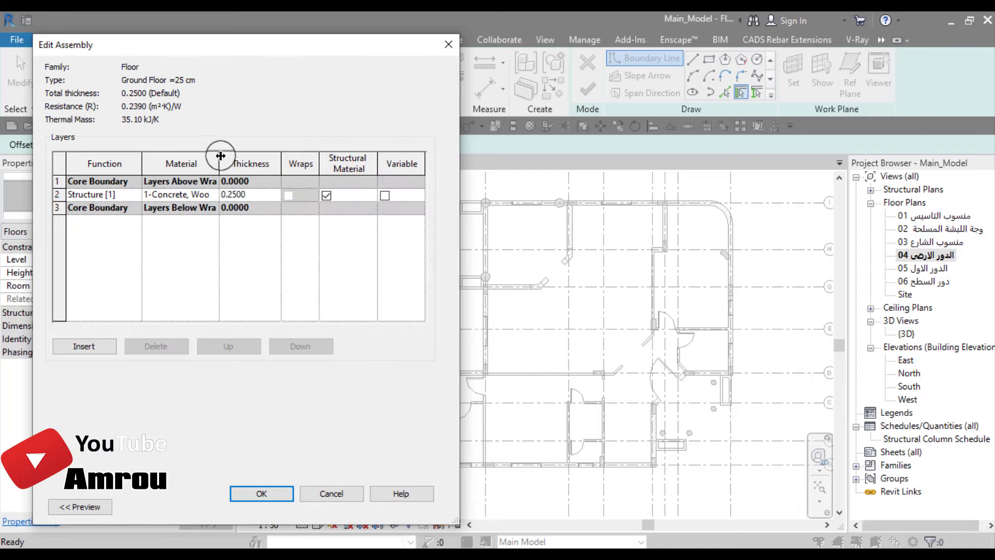
{"action": "left_click_drag", "start_coordinate": [220, 156], "coordinate": [260, 159]}
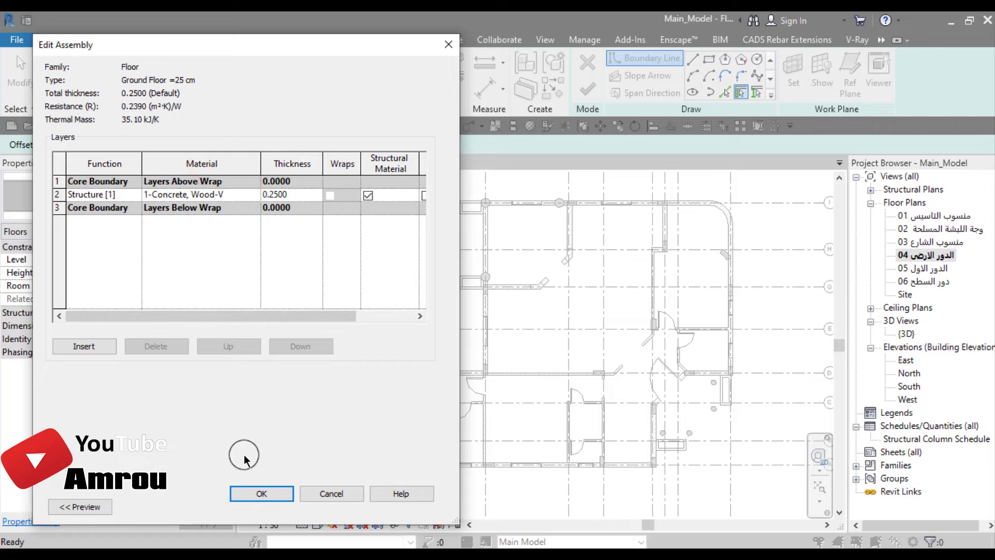
{"action": "left_click", "coordinate": [259, 493]}
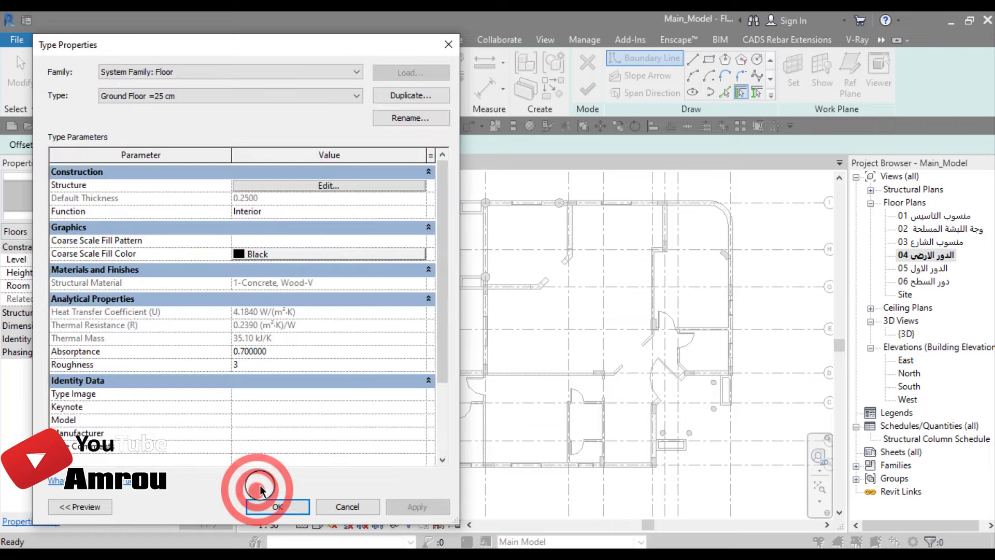
{"action": "left_click", "coordinate": [283, 507]}
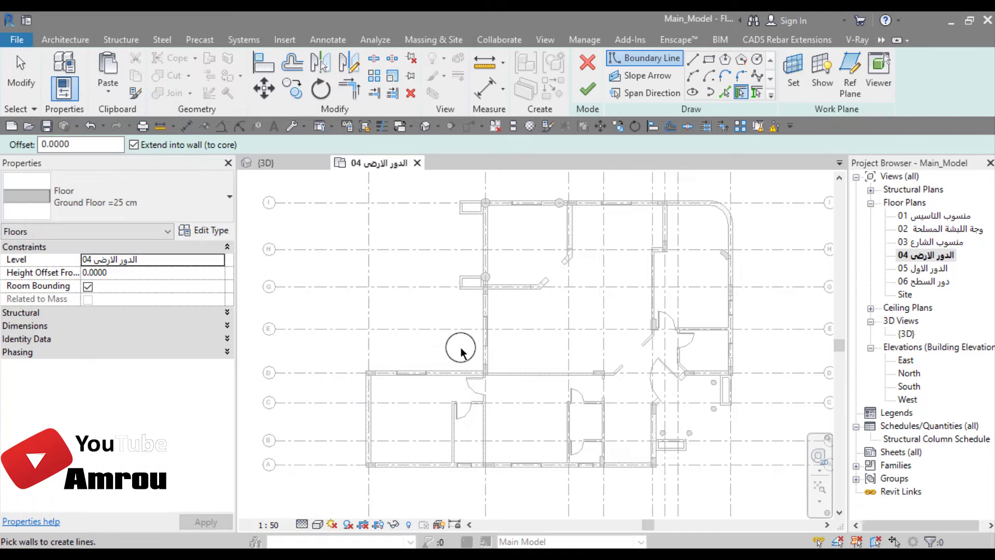
- With Pick Walls, add boundary lines on the top wall, curved corner and right wall
{"action": "scroll", "coordinate": [460, 357], "scroll_direction": "down", "scroll_amount": 1}
{"action": "scroll", "coordinate": [460, 357], "scroll_direction": "down", "scroll_amount": 1}
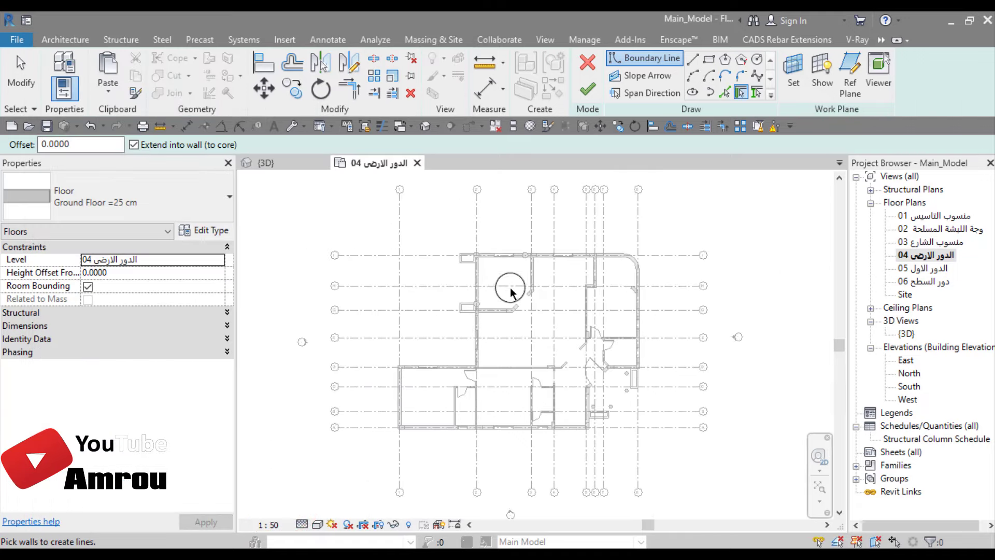
{"action": "scroll", "coordinate": [547, 252], "scroll_direction": "up", "scroll_amount": 2}
{"action": "scroll", "coordinate": [486, 233], "scroll_direction": "up", "scroll_amount": 2}
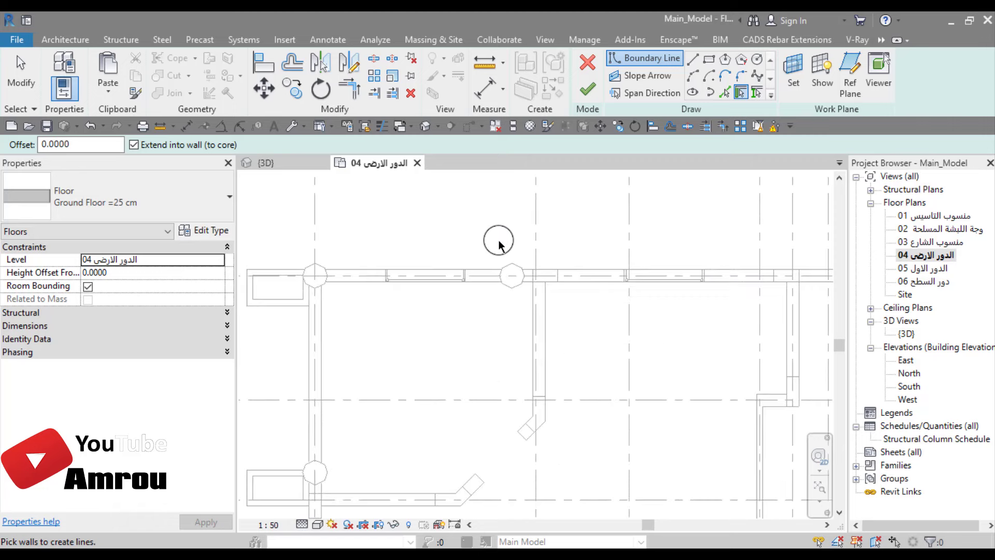
{"action": "scroll", "coordinate": [508, 310], "scroll_direction": "down", "scroll_amount": 1}
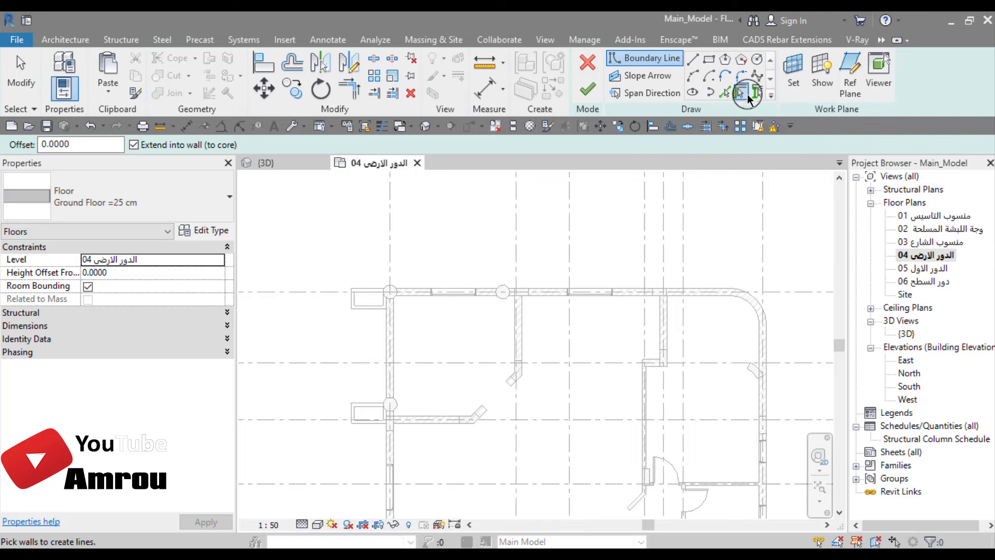
{"action": "left_click", "coordinate": [744, 95]}
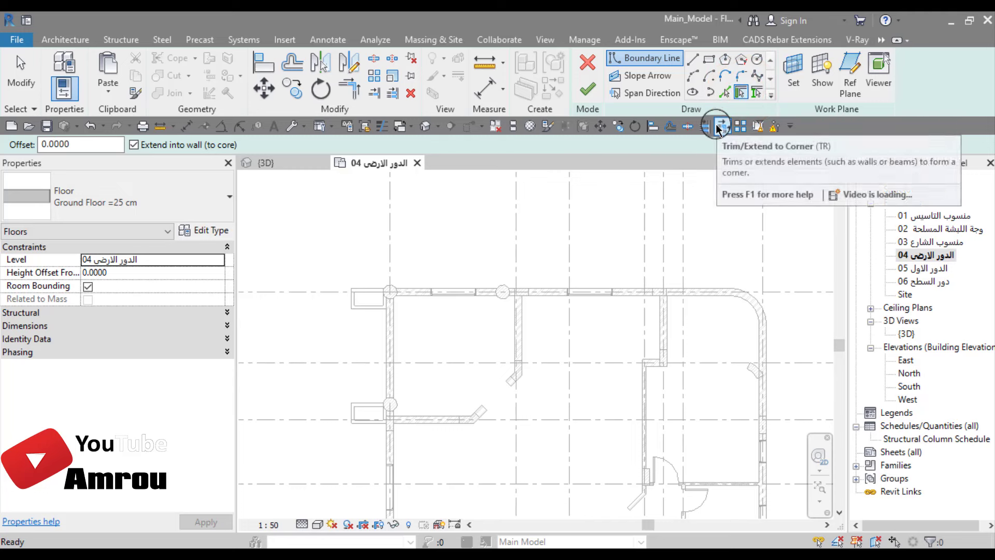
{"action": "left_click", "coordinate": [415, 282]}
{"action": "scroll", "coordinate": [415, 282], "scroll_direction": "up", "scroll_amount": 2}
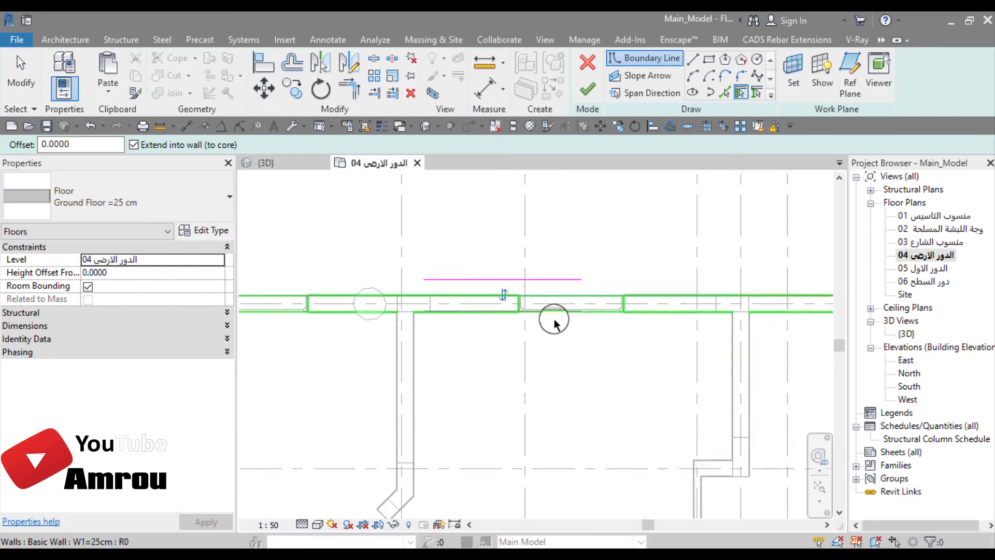
{"action": "left_click", "coordinate": [554, 321]}
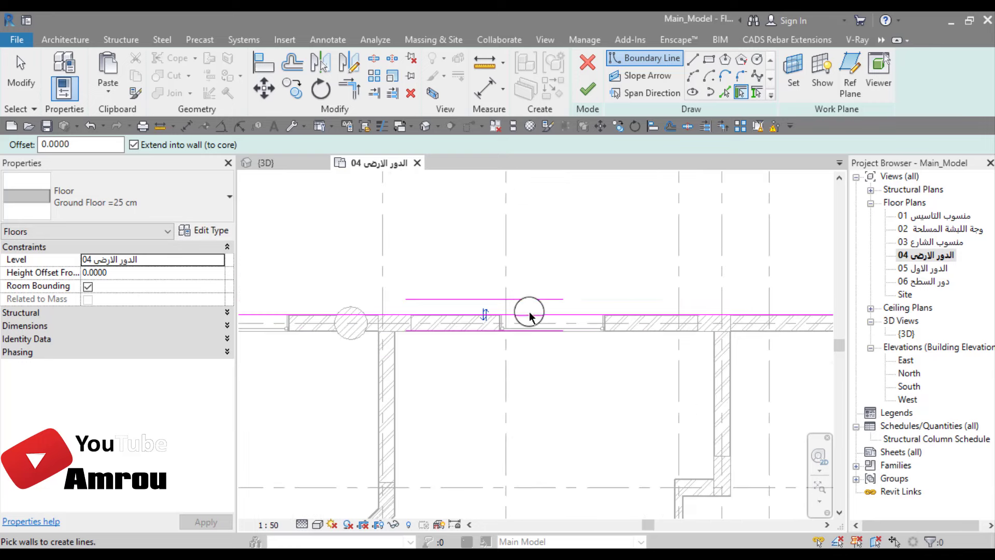
{"action": "scroll", "coordinate": [529, 315], "scroll_direction": "down", "scroll_amount": 2}
{"action": "scroll", "coordinate": [775, 238], "scroll_direction": "up", "scroll_amount": 2}
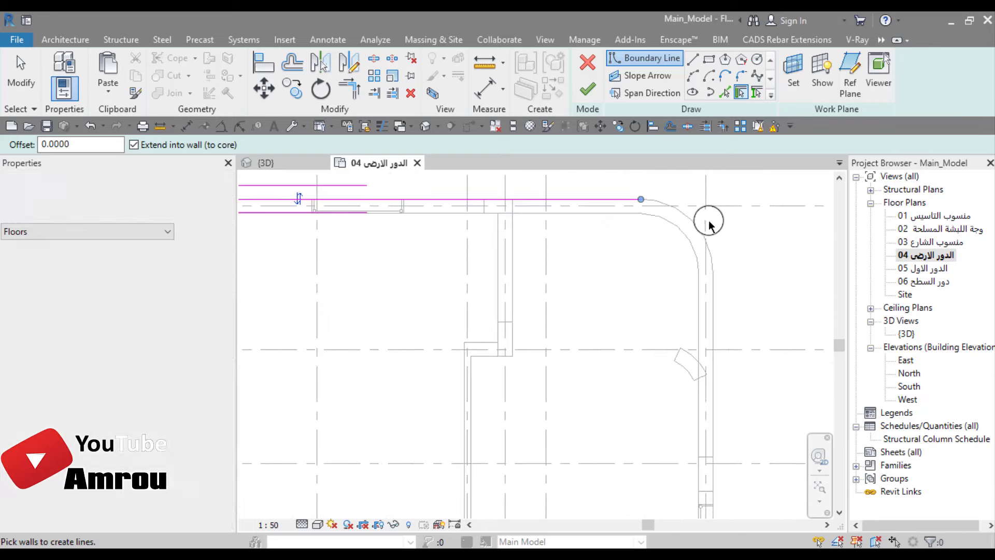
{"action": "left_click", "coordinate": [708, 224]}
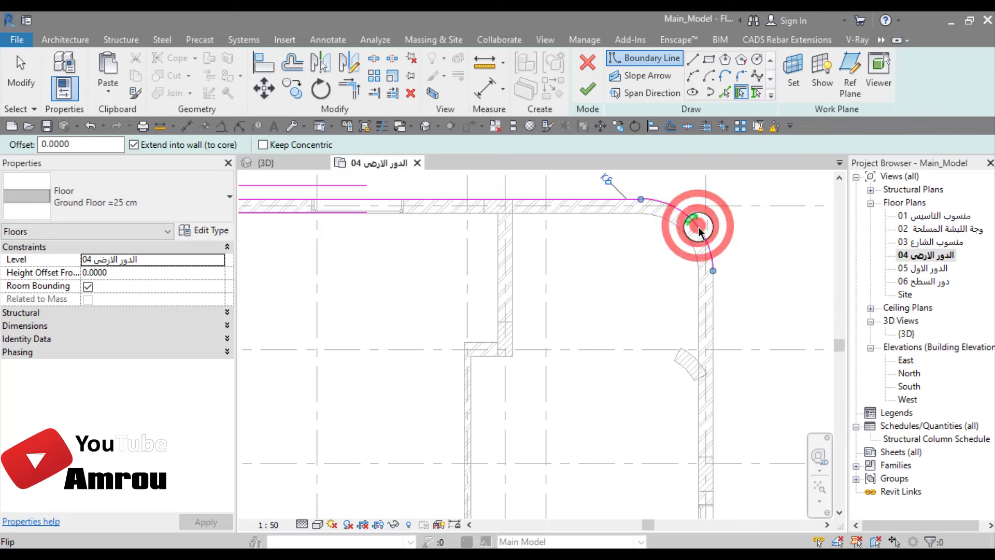
{"action": "left_click", "coordinate": [714, 321]}
- Add boundary lines on the short horizontal, diagonal and lower vertical walls
{"action": "middle_click_drag", "start_coordinate": [722, 311], "coordinate": [736, 330]}
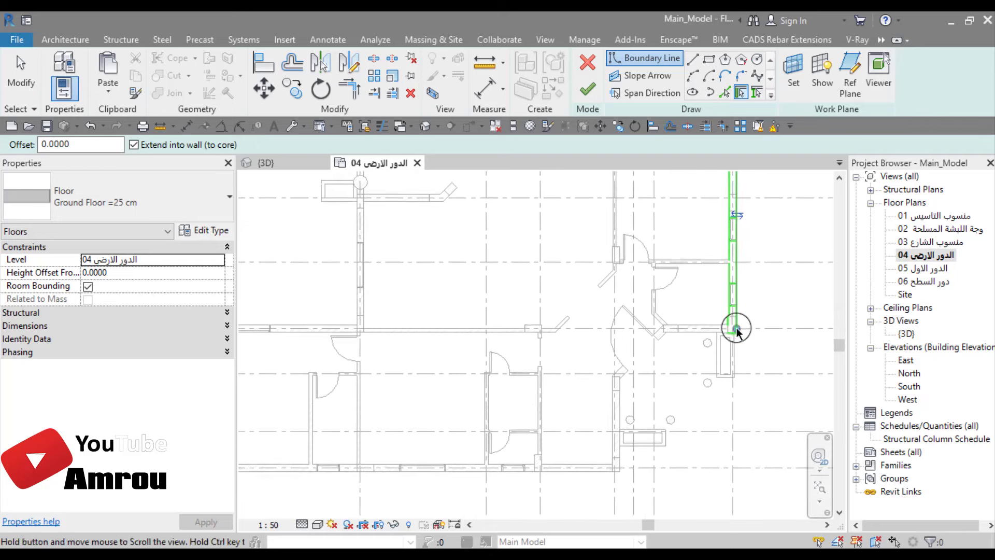
{"action": "scroll", "coordinate": [720, 358], "scroll_direction": "up", "scroll_amount": 1}
{"action": "middle_click_drag", "start_coordinate": [710, 362], "coordinate": [681, 285]}
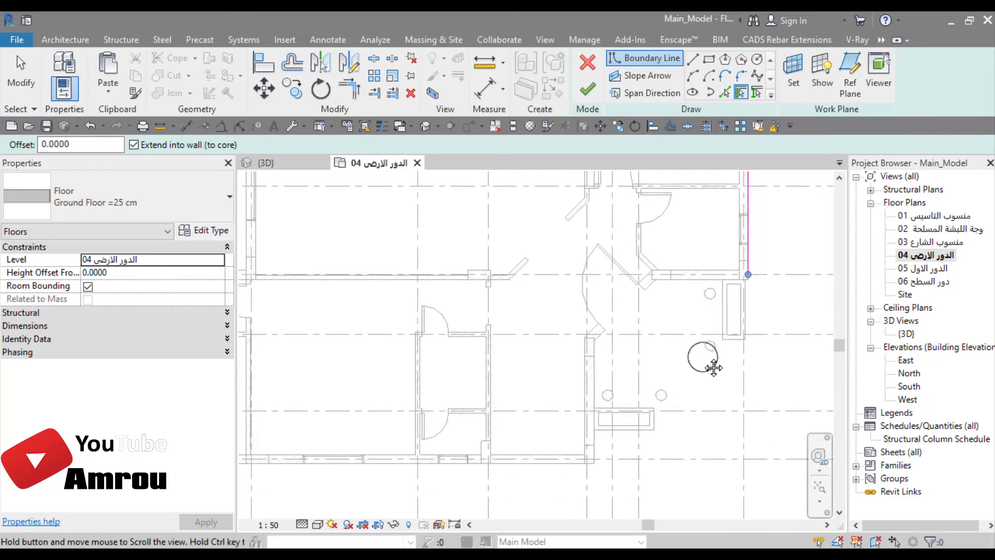
{"action": "left_click", "coordinate": [688, 284]}
{"action": "scroll", "coordinate": [666, 304], "scroll_direction": "up", "scroll_amount": 2}
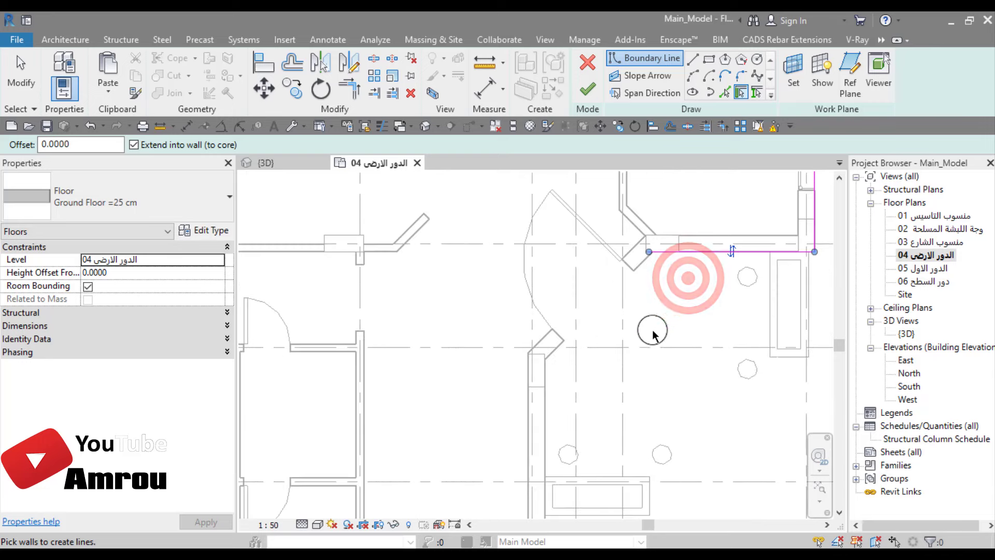
{"action": "left_click", "coordinate": [555, 352]}
{"action": "middle_click_drag", "start_coordinate": [566, 395], "coordinate": [588, 306]}
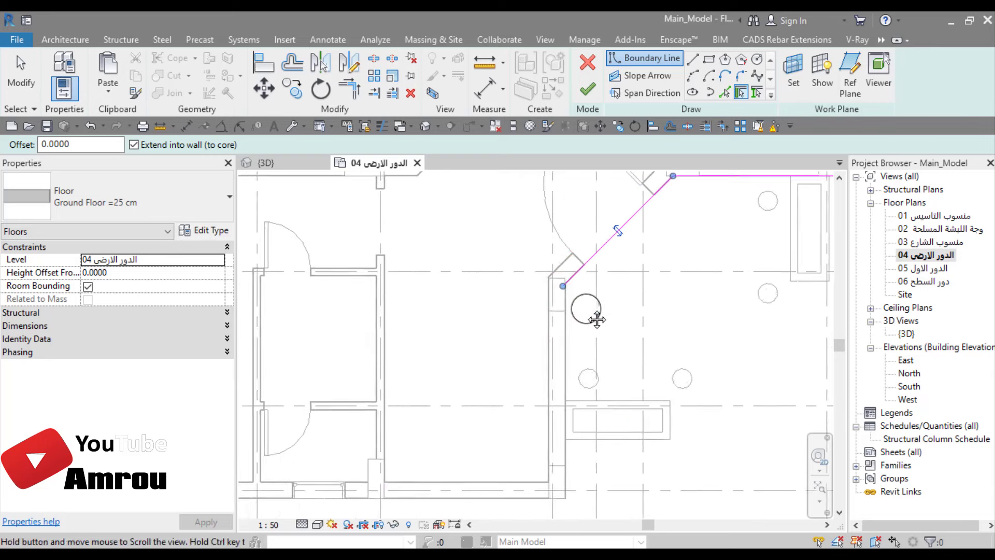
{"action": "left_click", "coordinate": [569, 357]}
{"action": "scroll", "coordinate": [568, 357], "scroll_direction": "down", "scroll_amount": 3}
- Return to Pick Walls and add a boundary line on the bottom exterior wall
{"action": "scroll", "coordinate": [658, 331], "scroll_direction": "down", "scroll_amount": 2}
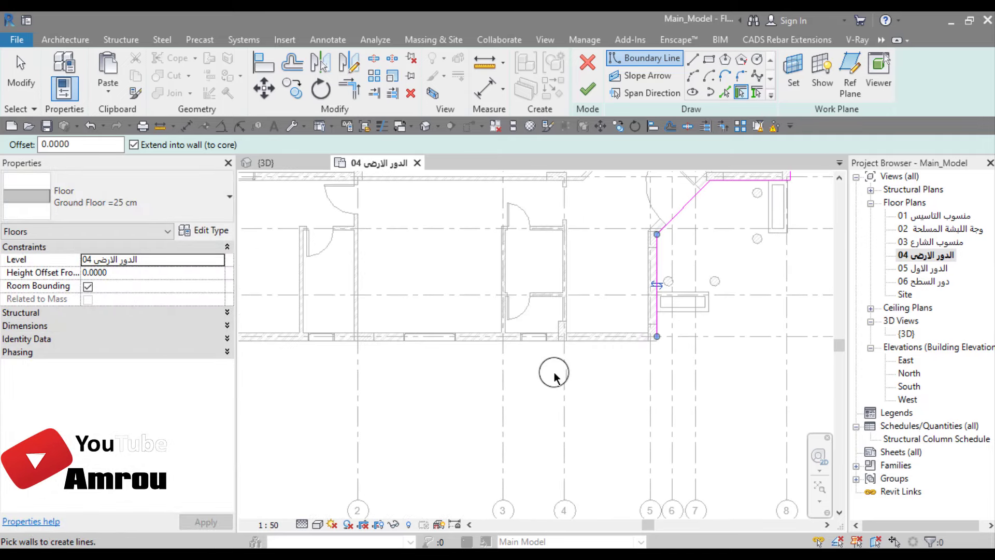
{"action": "middle_click_drag", "start_coordinate": [588, 379], "coordinate": [592, 413]}
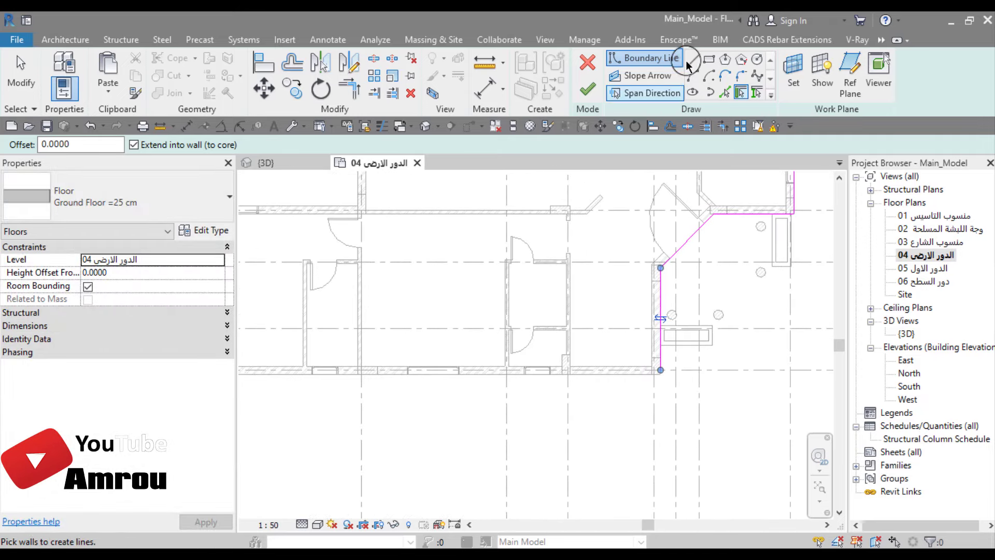
{"action": "scroll", "coordinate": [472, 407], "scroll_direction": "up", "scroll_amount": 2}
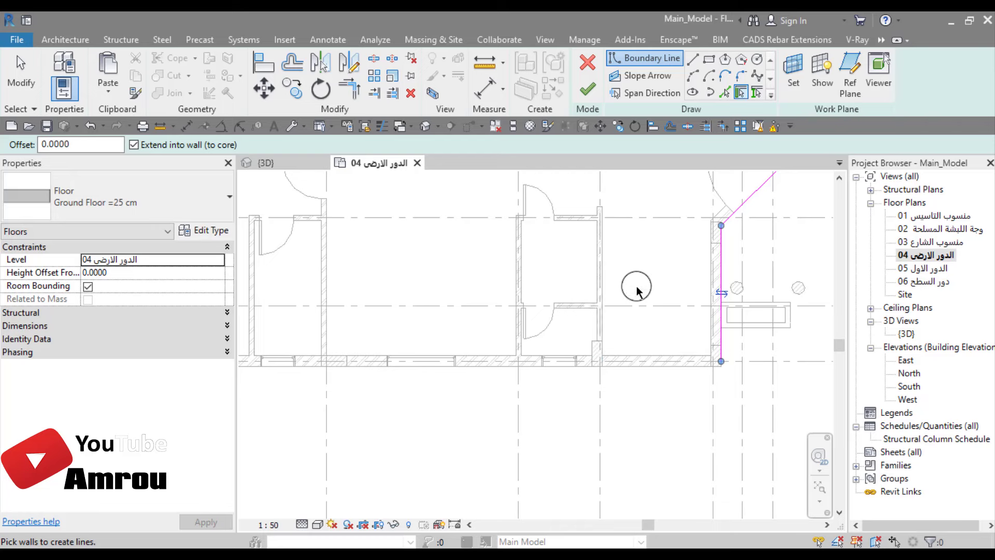
{"action": "left_click", "coordinate": [728, 94]}
{"action": "scroll", "coordinate": [518, 403], "scroll_direction": "up", "scroll_amount": 3}
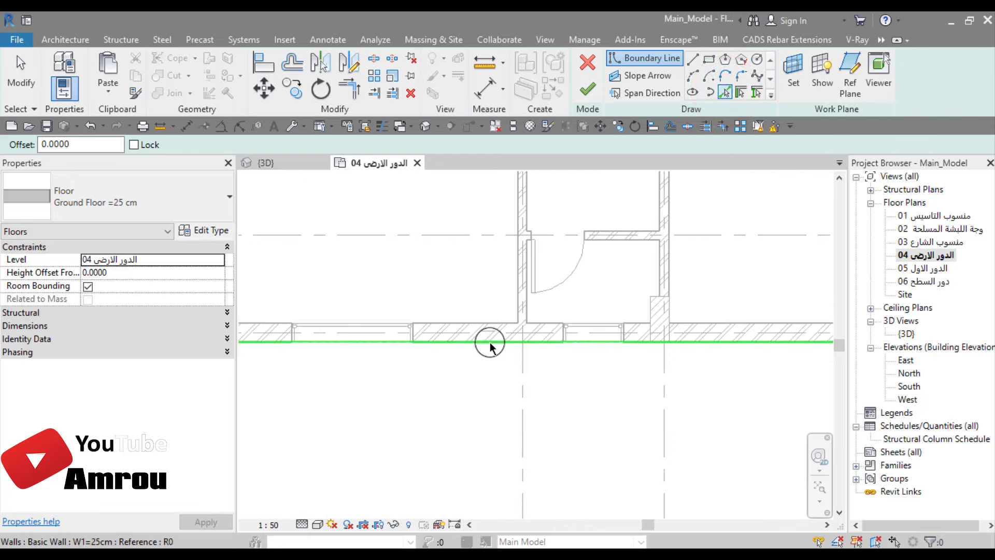
{"action": "left_click", "coordinate": [739, 95]}
{"action": "left_click", "coordinate": [485, 354]}
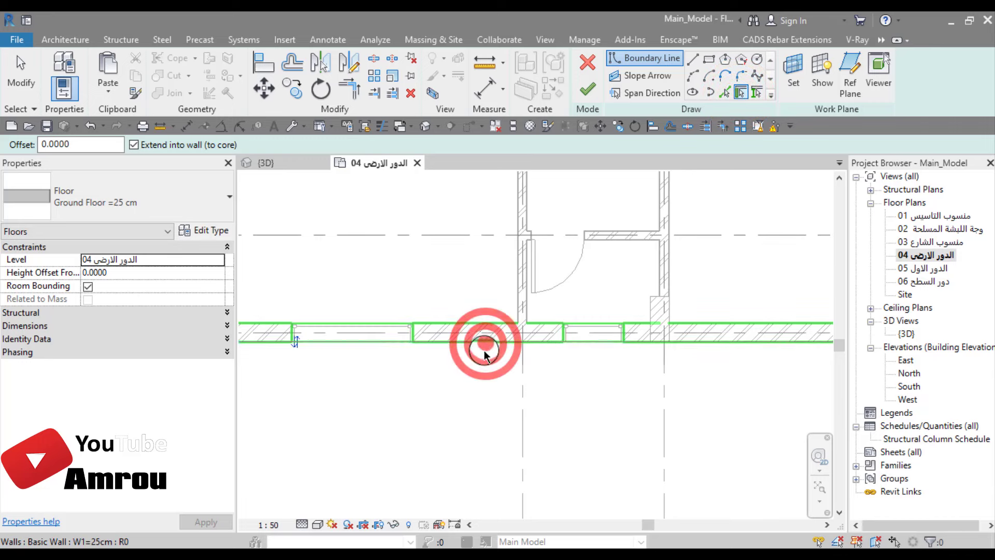
- Add boundary lines on the left wall, left wing's top wall and remaining vertical wall
{"action": "scroll", "coordinate": [473, 366], "scroll_direction": "down", "scroll_amount": 3}
{"action": "mouse_move", "coordinate": [456, 421]}
{"action": "middle_mouse_down"}
{"action": "mouse_move", "coordinate": [524, 409]}
{"action": "mouse_move", "coordinate": [545, 444]}
{"action": "middle_mouse_up"}
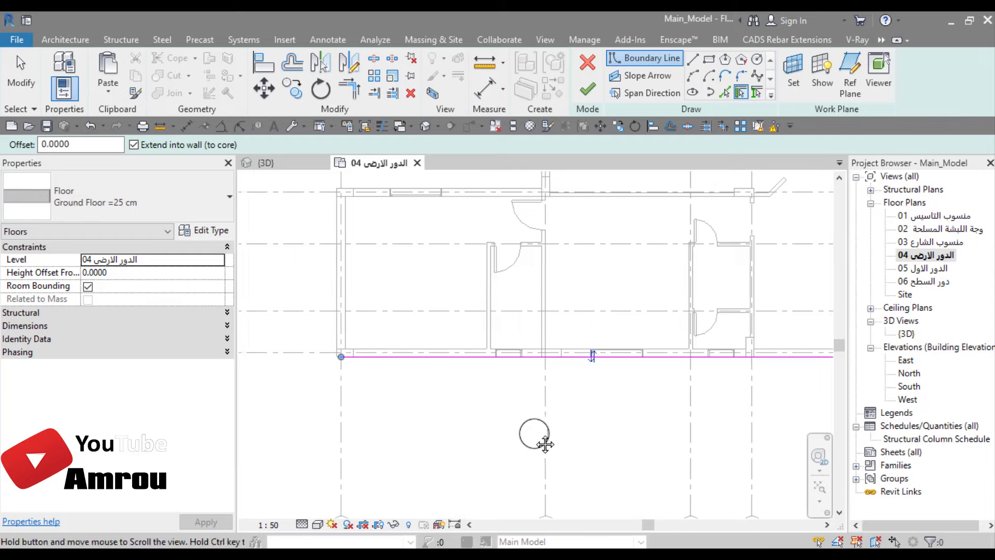
{"action": "scroll", "coordinate": [356, 333], "scroll_direction": "up", "scroll_amount": 1}
{"action": "scroll", "coordinate": [389, 267], "scroll_direction": "up", "scroll_amount": 3}
{"action": "left_click", "coordinate": [437, 285]}
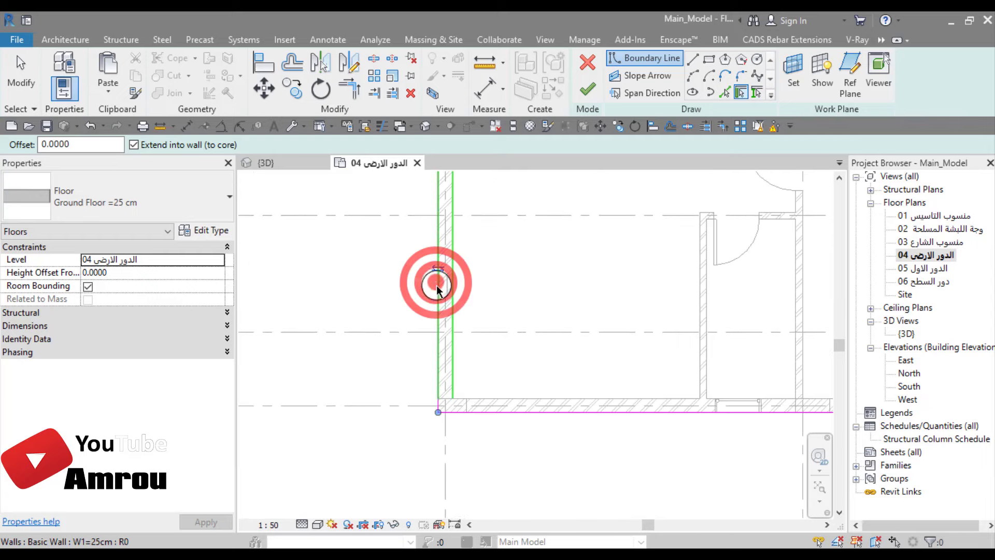
{"action": "mouse_move", "coordinate": [441, 371]}
{"action": "middle_mouse_down"}
{"action": "mouse_move", "coordinate": [477, 393]}
{"action": "mouse_move", "coordinate": [480, 289]}
{"action": "mouse_move", "coordinate": [520, 306]}
{"action": "middle_mouse_up"}
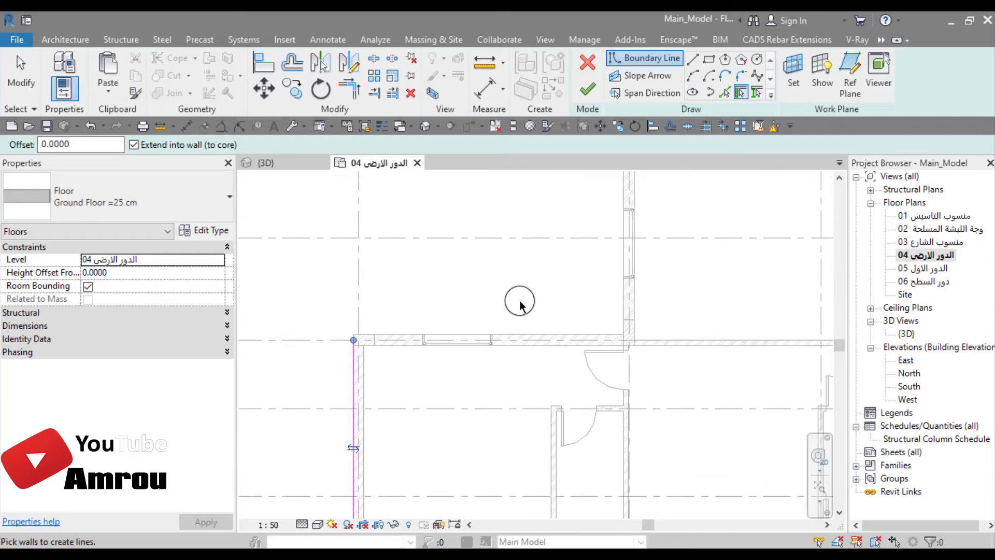
{"action": "left_click", "coordinate": [517, 334]}
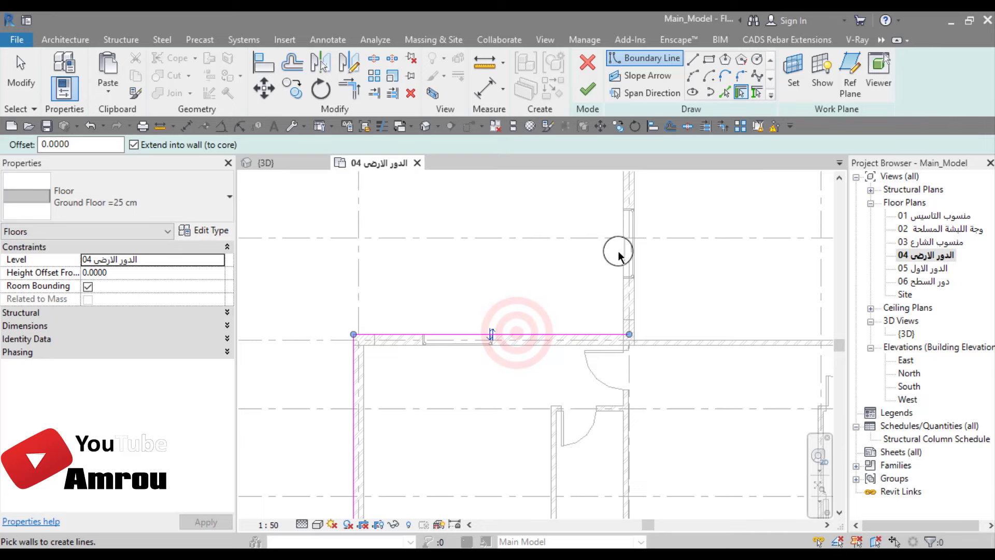
{"action": "scroll", "coordinate": [566, 332], "scroll_direction": "down", "scroll_amount": 4}
{"action": "scroll", "coordinate": [555, 278], "scroll_direction": "up", "scroll_amount": 2}
{"action": "scroll", "coordinate": [514, 331], "scroll_direction": "up", "scroll_amount": 2}
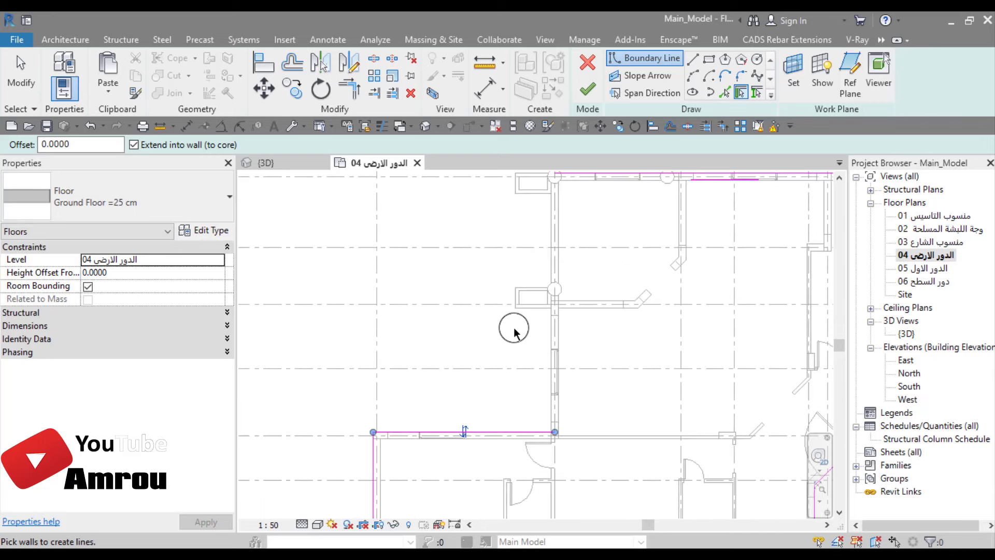
{"action": "left_click", "coordinate": [549, 391]}
{"action": "scroll", "coordinate": [543, 391], "scroll_direction": "down", "scroll_amount": 2}
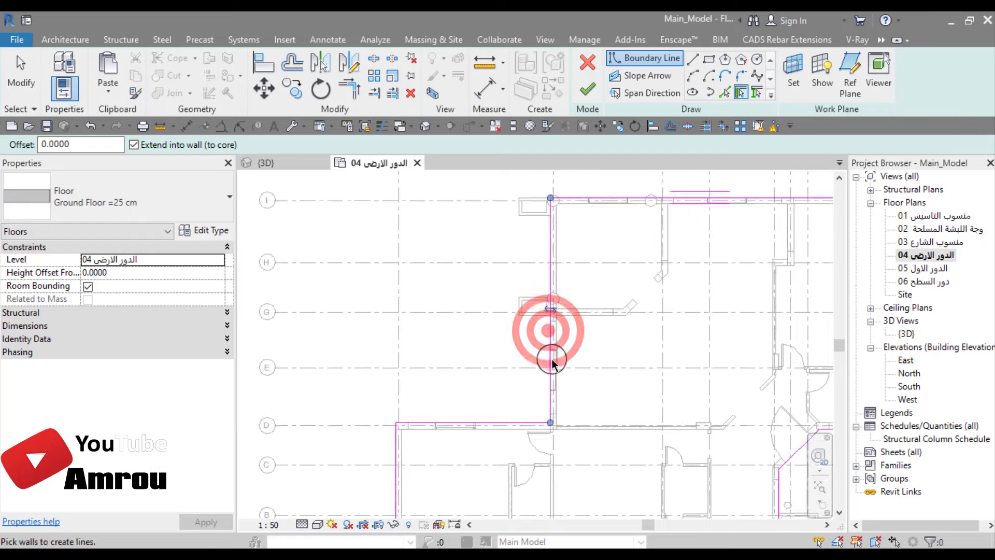
{"action": "mouse_move", "coordinate": [543, 391]}
{"action": "middle_mouse_down"}
{"action": "mouse_move", "coordinate": [554, 350]}
{"action": "mouse_move", "coordinate": [532, 311]}
{"action": "middle_mouse_up"}
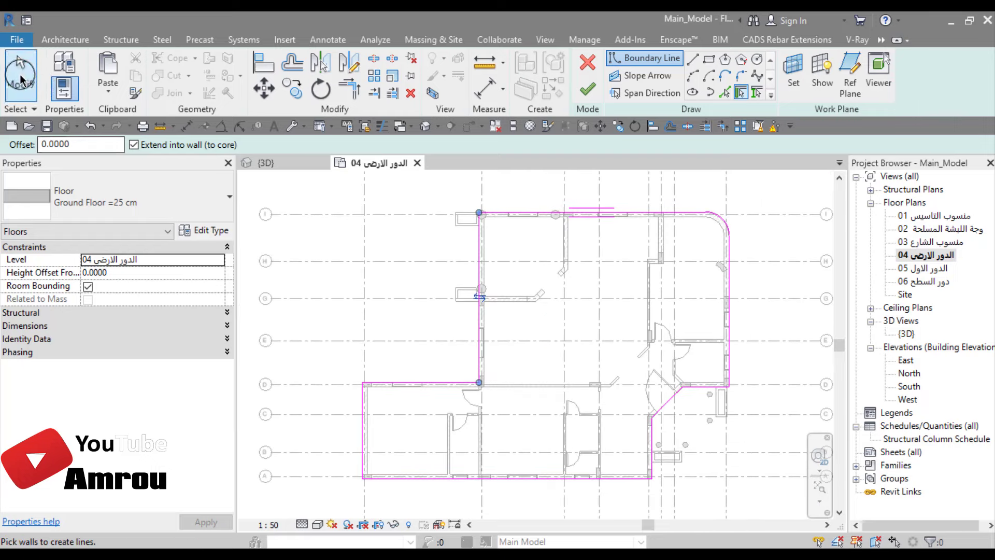
- Exit Pick Walls, fit the whole boundary in view, and return to the floor sketch tools
{"action": "left_click", "coordinate": [20, 62]}
{"action": "scroll", "coordinate": [499, 308], "scroll_direction": "up", "scroll_amount": 2}
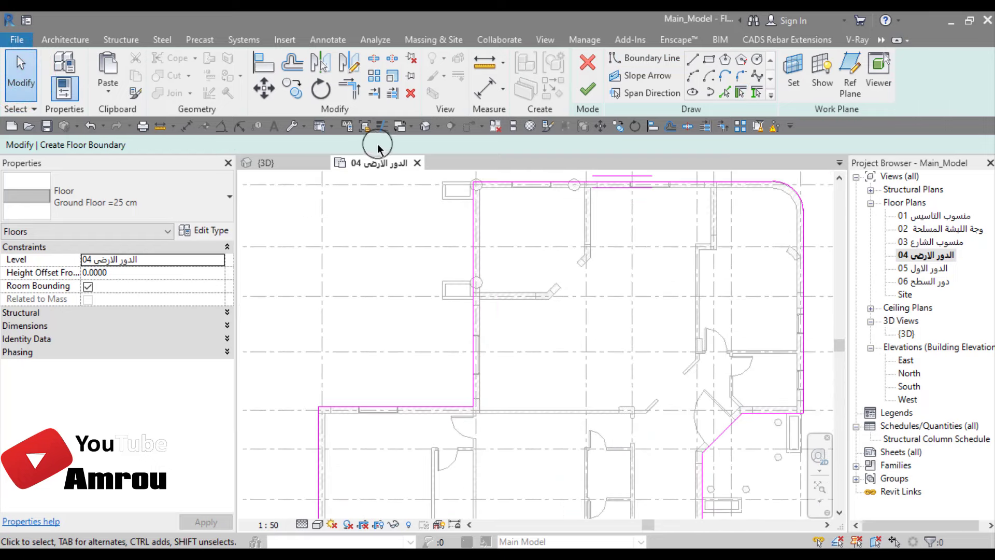
{"action": "left_click", "coordinate": [380, 127]}
{"action": "middle_click", "coordinate": [503, 324]}
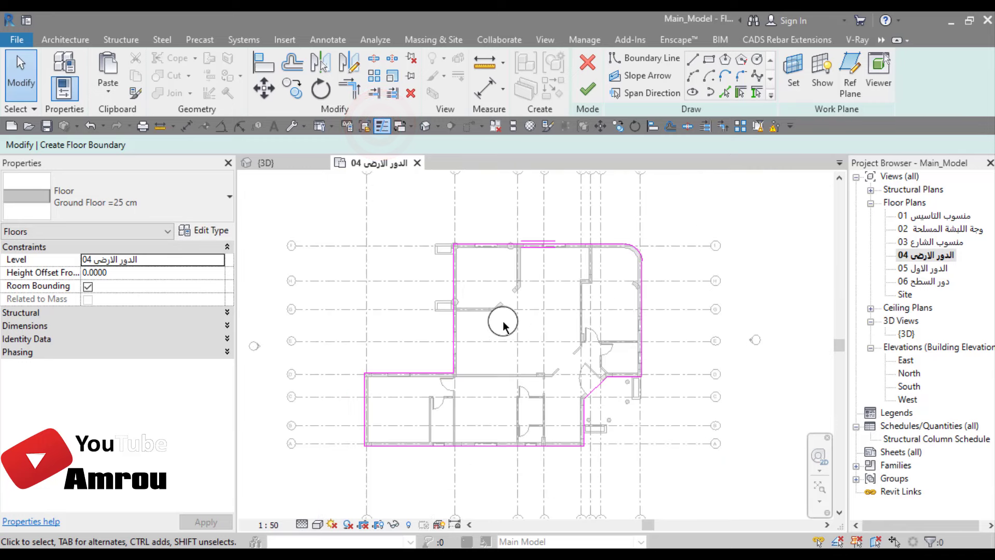
{"action": "scroll", "coordinate": [559, 381], "scroll_direction": "up", "scroll_amount": 2}
{"action": "middle_click_drag", "start_coordinate": [505, 293], "coordinate": [522, 331]}
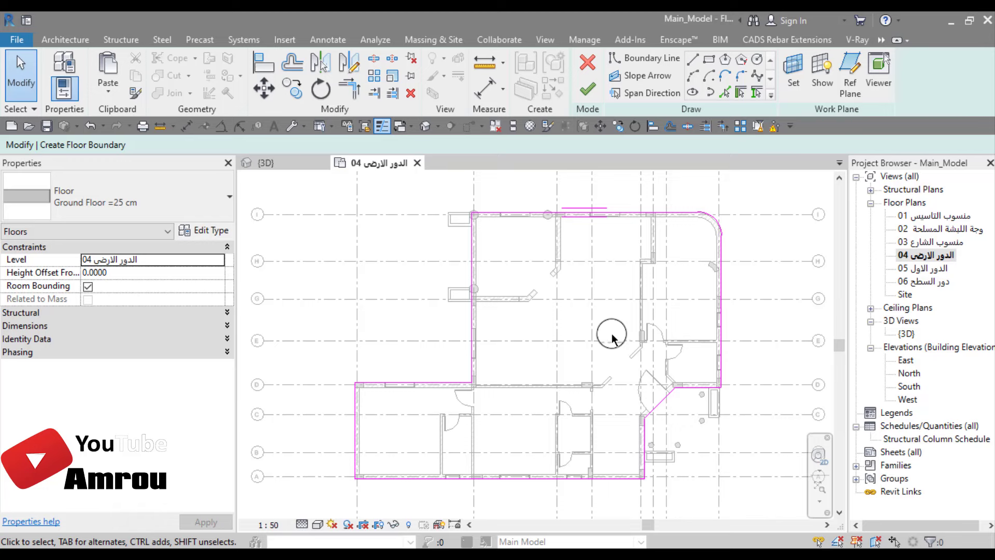
{"action": "left_click", "coordinate": [67, 40]}
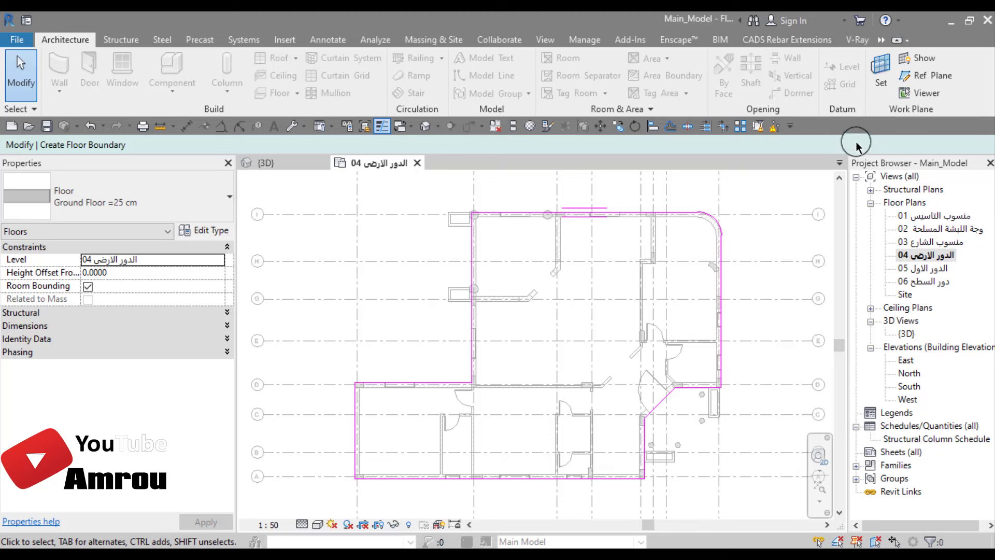
{"action": "left_click", "coordinate": [885, 41]}
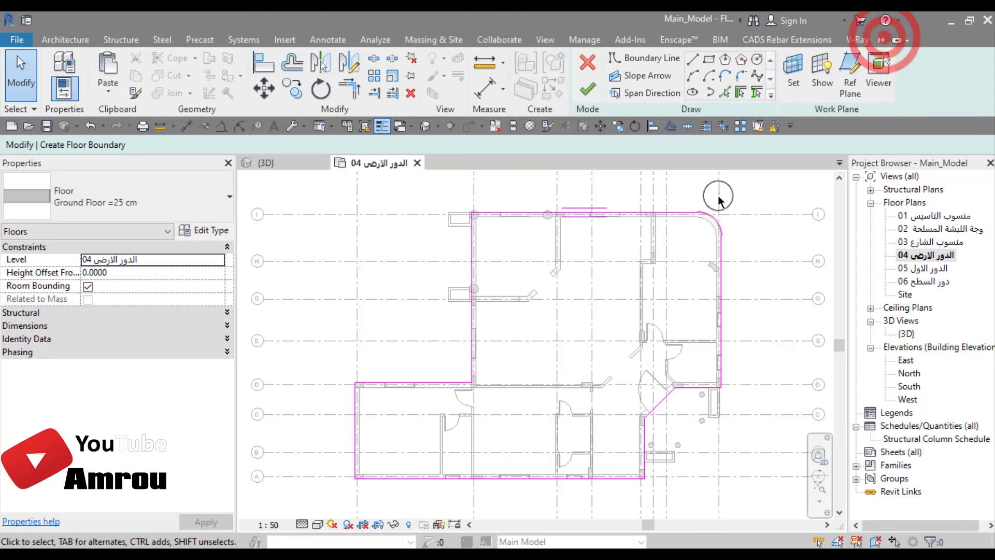
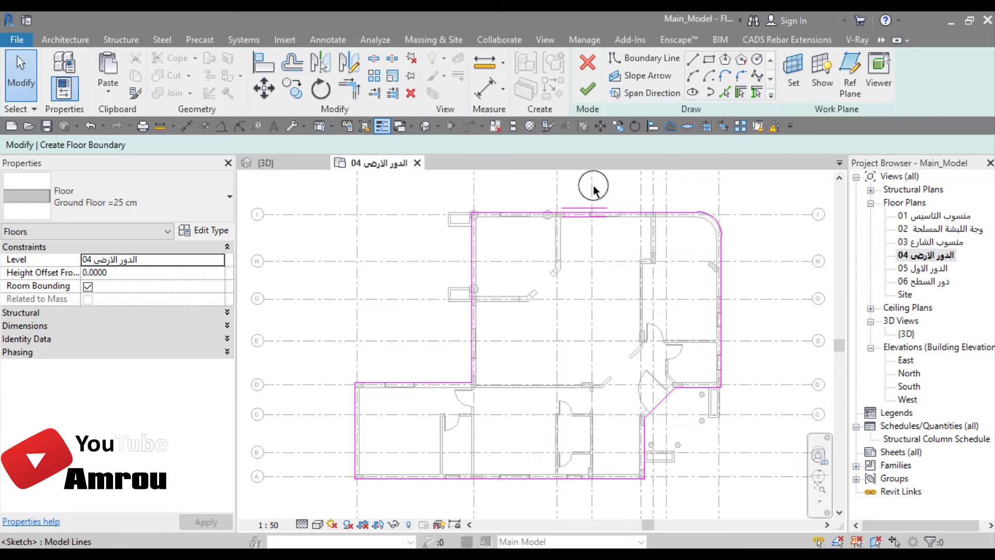
- Move the floor's span direction onto the left boundary edge
{"action": "left_click", "coordinate": [645, 93]}
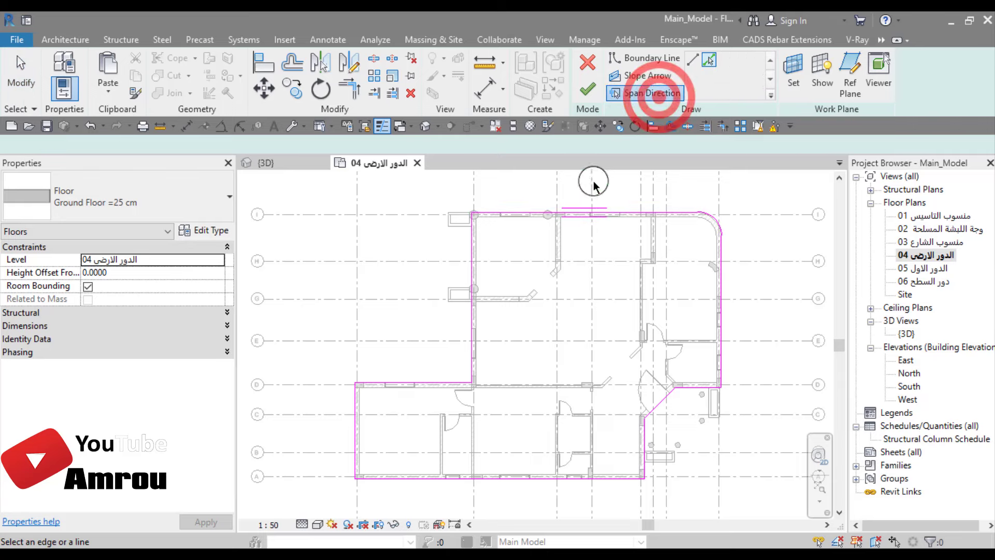
{"action": "left_click", "coordinate": [471, 315]}
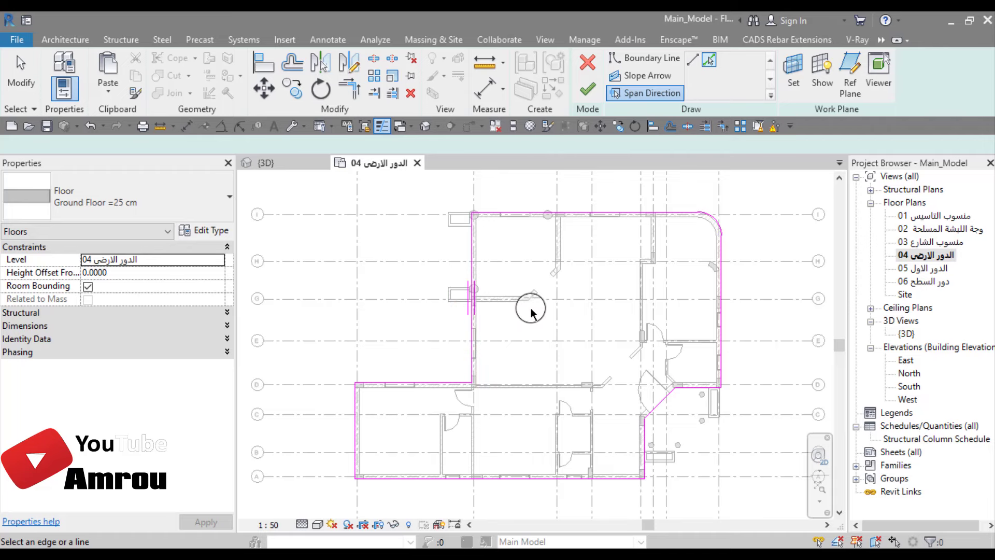
{"action": "scroll", "coordinate": [712, 458], "scroll_direction": "up", "scroll_amount": 1}
{"action": "scroll", "coordinate": [713, 455], "scroll_direction": "up", "scroll_amount": 1}
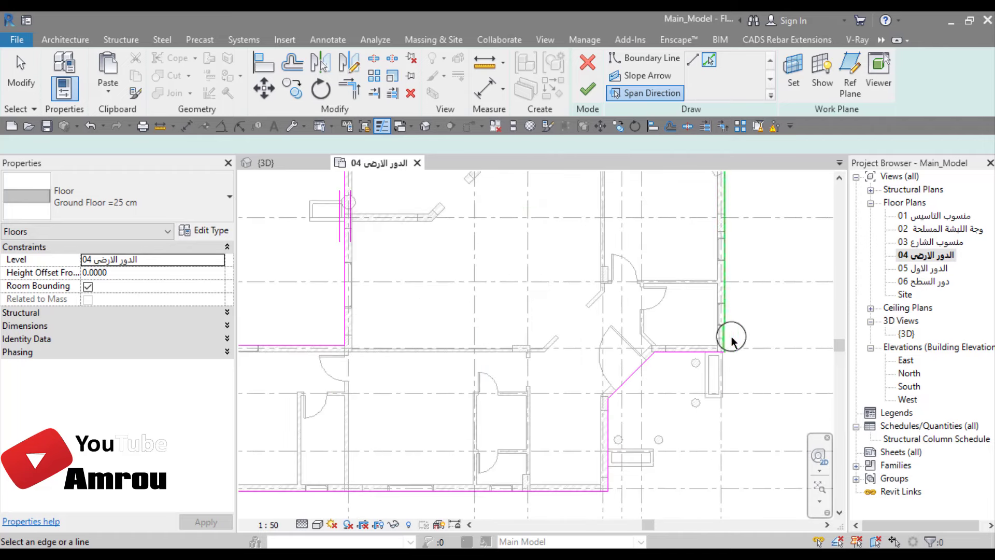
{"action": "middle_click_drag", "start_coordinate": [695, 407], "coordinate": [640, 326]}
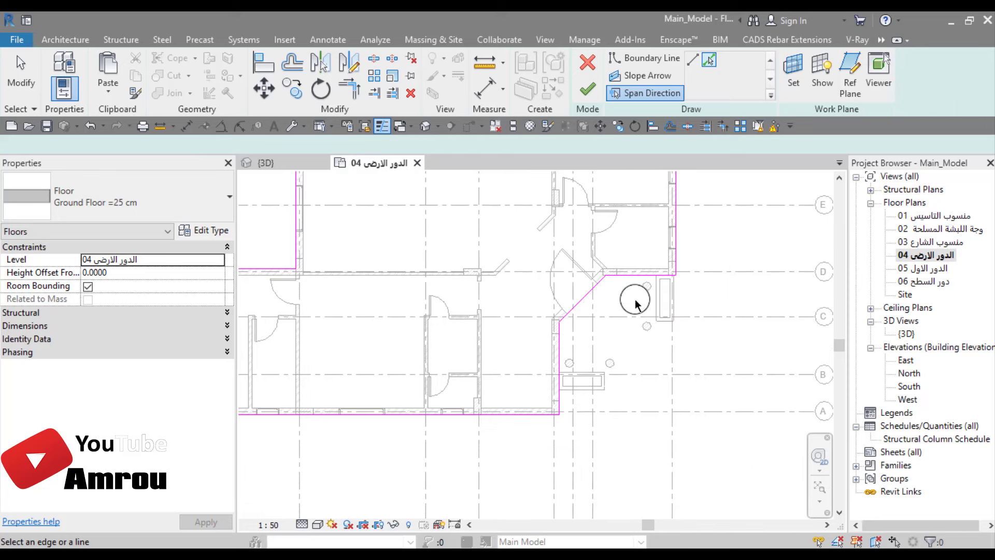
{"action": "scroll", "coordinate": [636, 295], "scroll_direction": "up", "scroll_amount": 1}
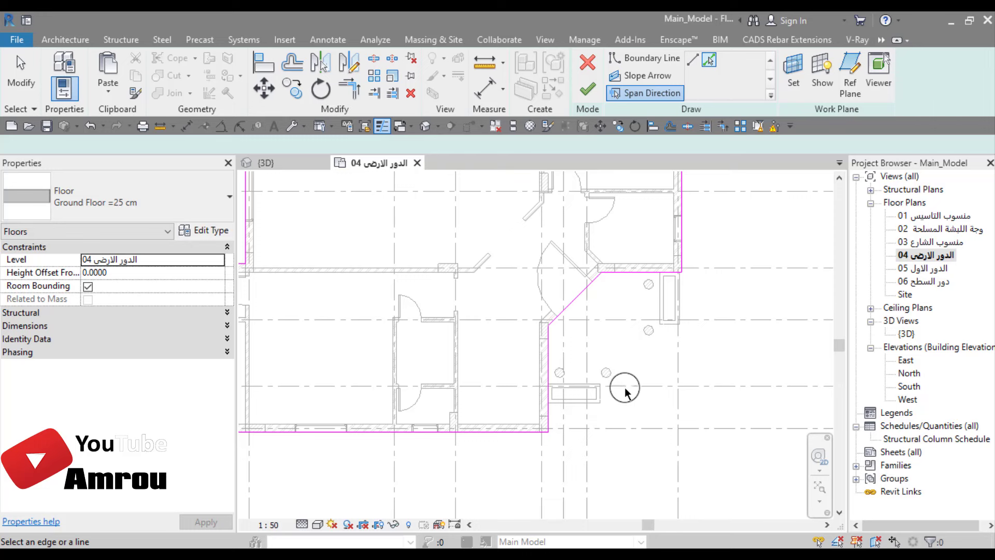
{"action": "scroll", "coordinate": [625, 388], "scroll_direction": "up", "scroll_amount": 1}
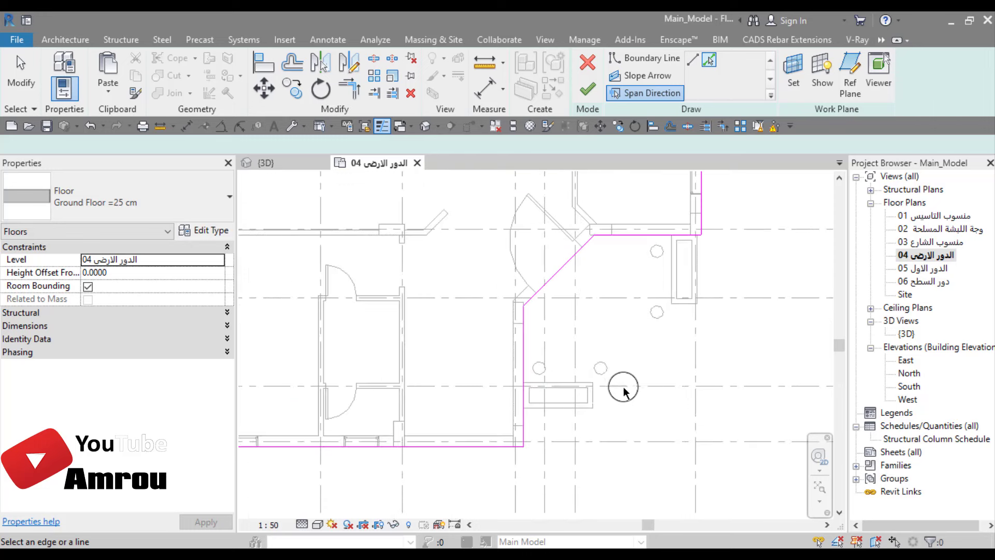
- Add the diagonal edge and the vertical wall line to the floor boundary
{"action": "left_click", "coordinate": [559, 273]}
{"action": "left_click", "coordinate": [571, 258]}
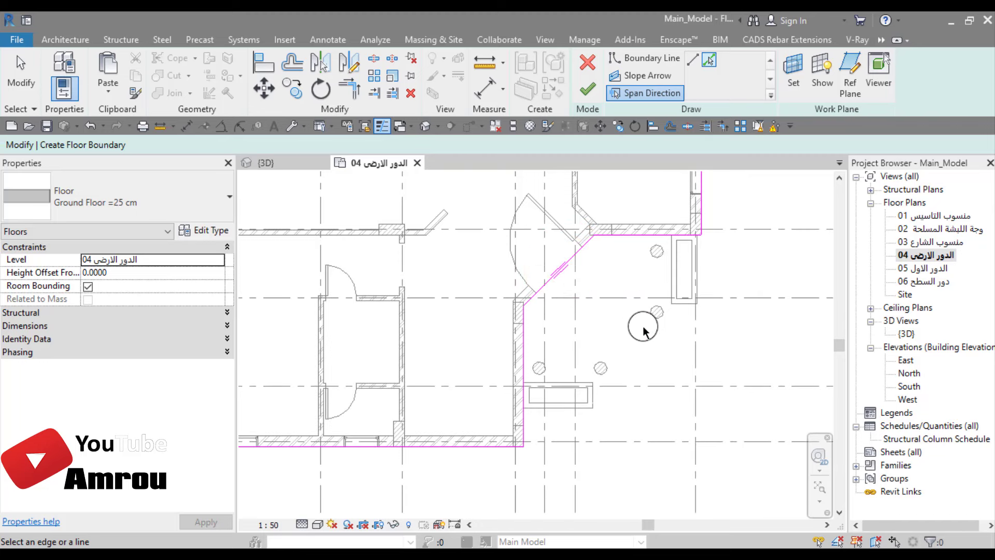
{"action": "left_click", "coordinate": [615, 325]}
{"action": "left_click", "coordinate": [582, 270]}
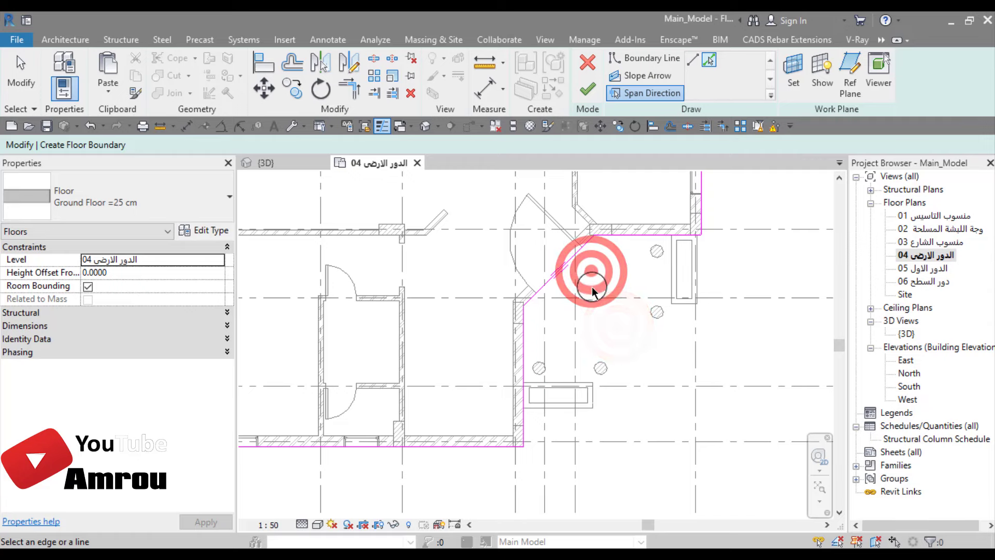
{"action": "scroll", "coordinate": [585, 290], "scroll_direction": "down", "scroll_amount": 3}
{"action": "left_click", "coordinate": [617, 311]}
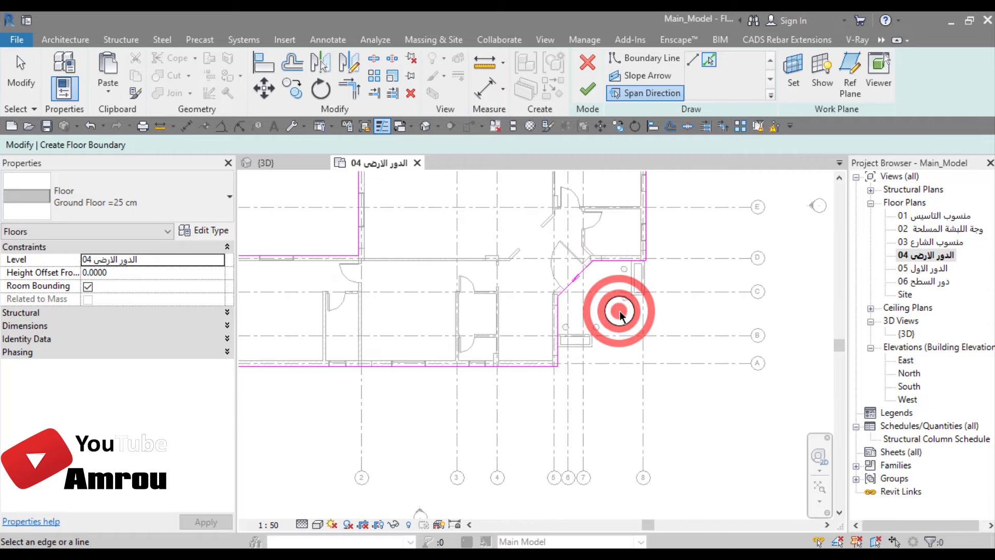
{"action": "left_click", "coordinate": [585, 271]}
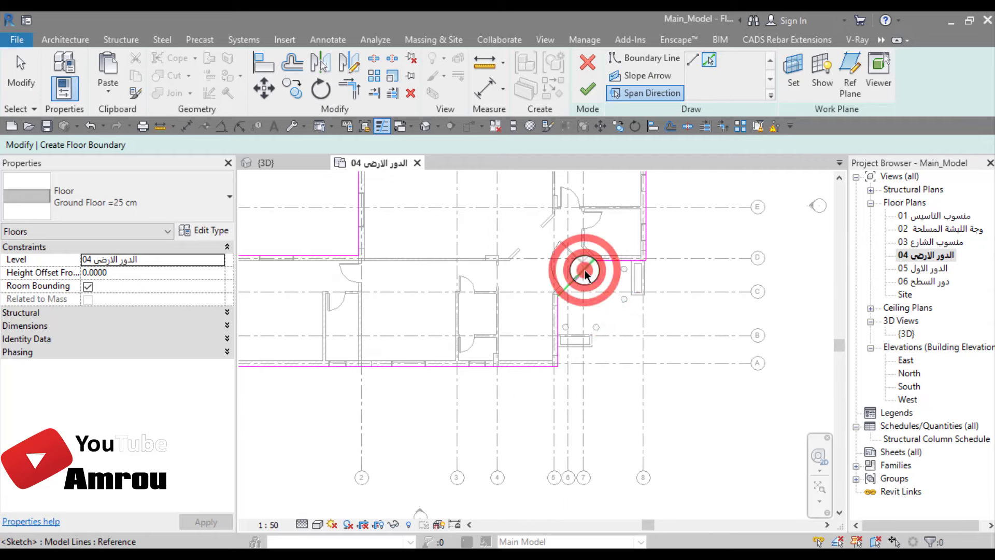
{"action": "left_click", "coordinate": [513, 294]}
{"action": "left_click", "coordinate": [559, 343]}
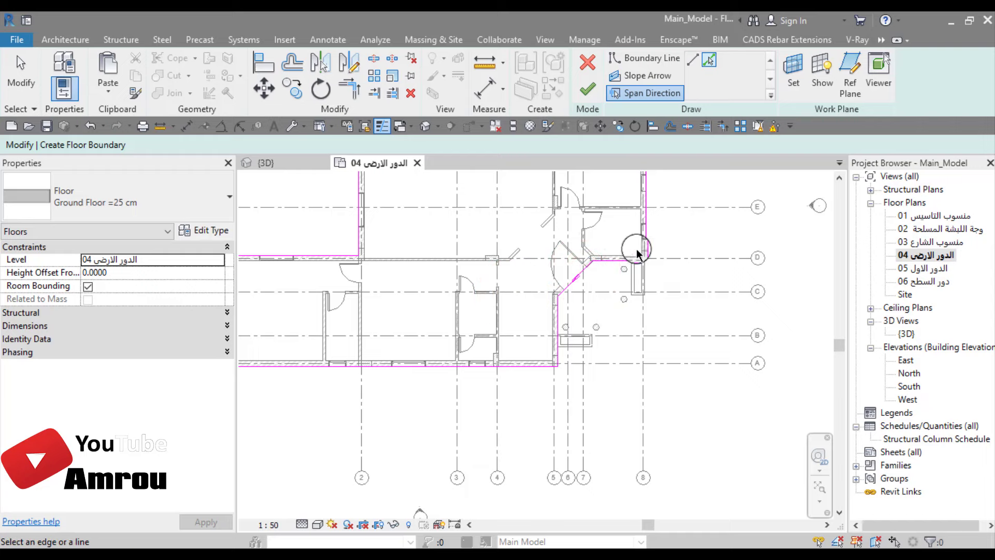
{"action": "scroll", "coordinate": [593, 290], "scroll_direction": "up", "scroll_amount": 3}
{"action": "key", "text": "Escape"}
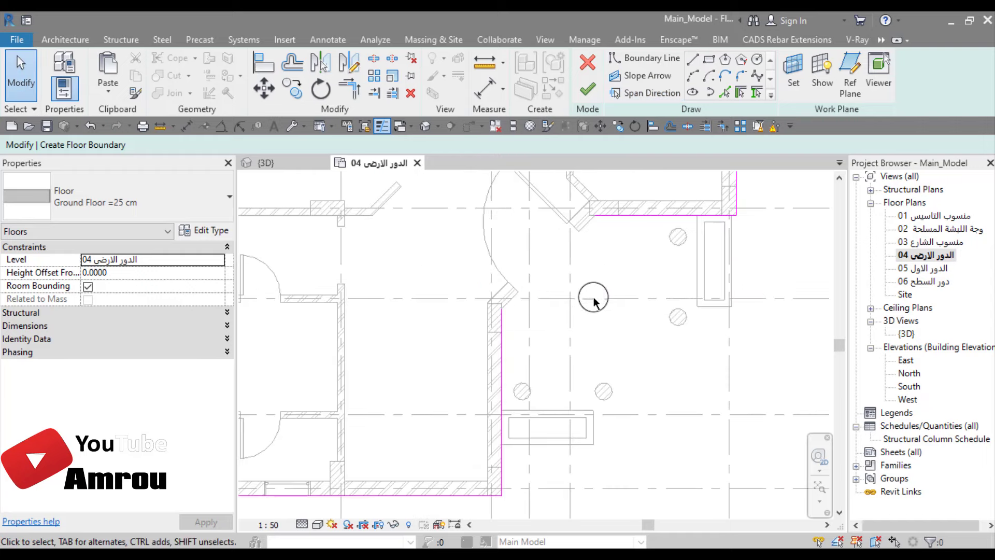
- Zoom out and pan to review the whole floor outline
{"action": "scroll", "coordinate": [593, 301], "scroll_direction": "down", "scroll_amount": 2}
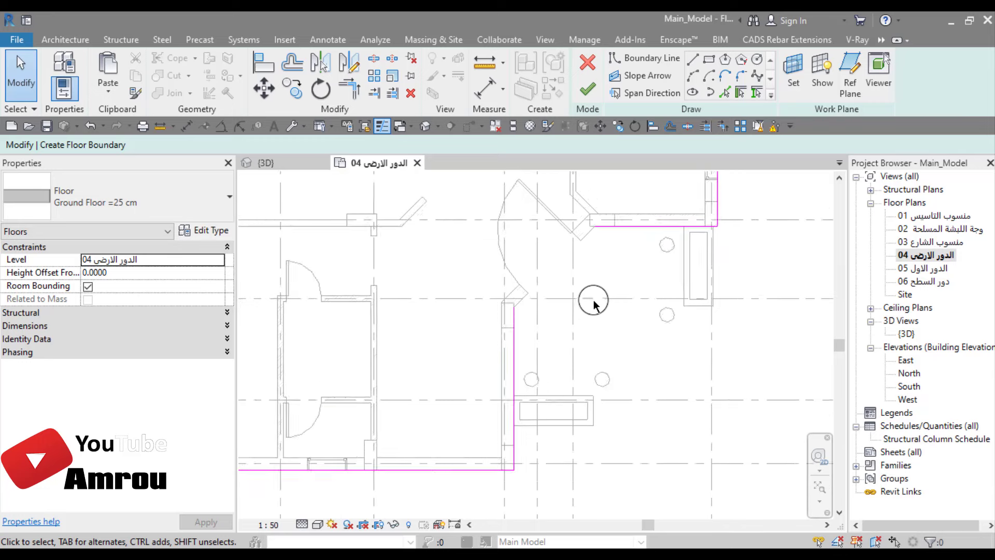
{"action": "middle_click_drag", "start_coordinate": [604, 302], "coordinate": [604, 326]}
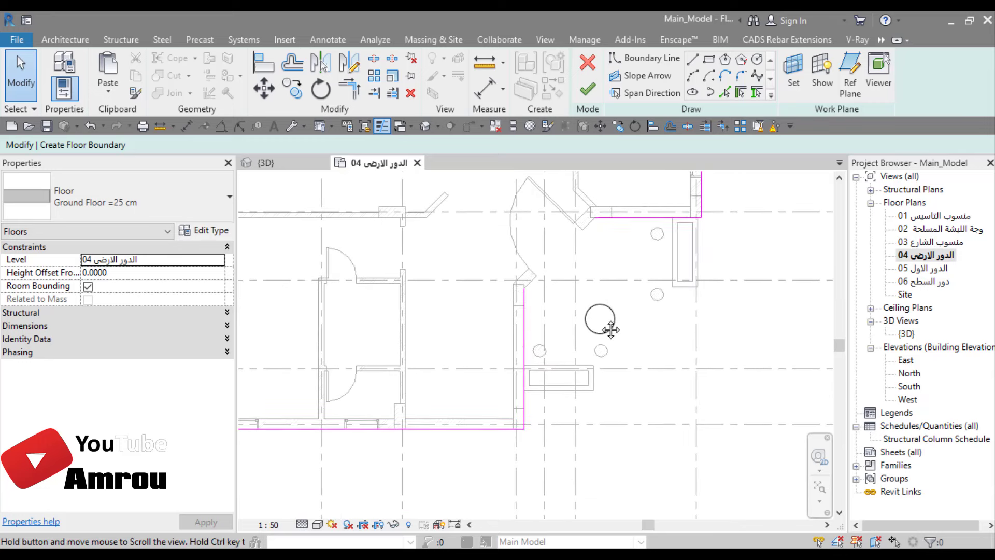
{"action": "scroll", "coordinate": [604, 327], "scroll_direction": "down", "scroll_amount": 1}
{"action": "scroll", "coordinate": [595, 282], "scroll_direction": "down", "scroll_amount": 1}
{"action": "middle_click_drag", "start_coordinate": [697, 244], "coordinate": [694, 336]}
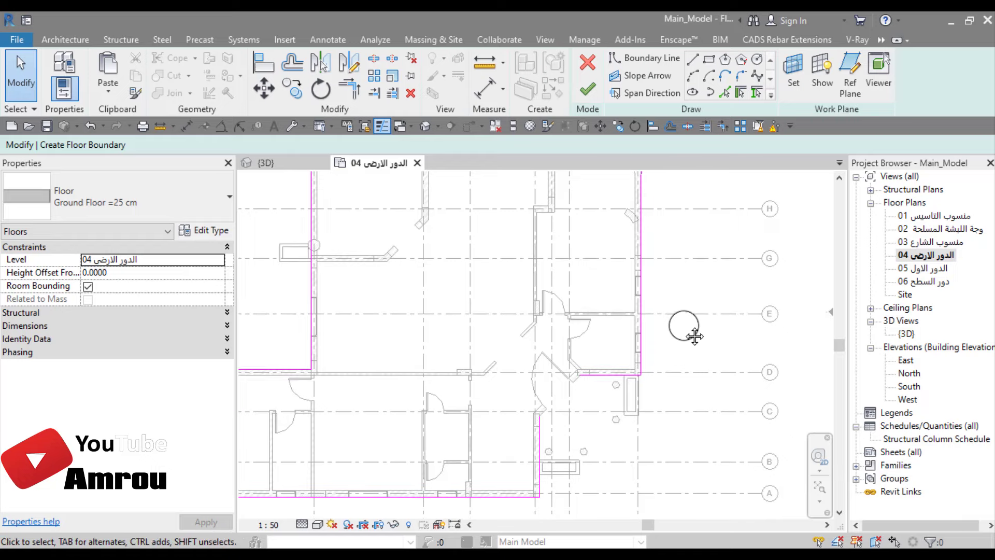
{"action": "scroll", "coordinate": [645, 305], "scroll_direction": "down", "scroll_amount": 3}
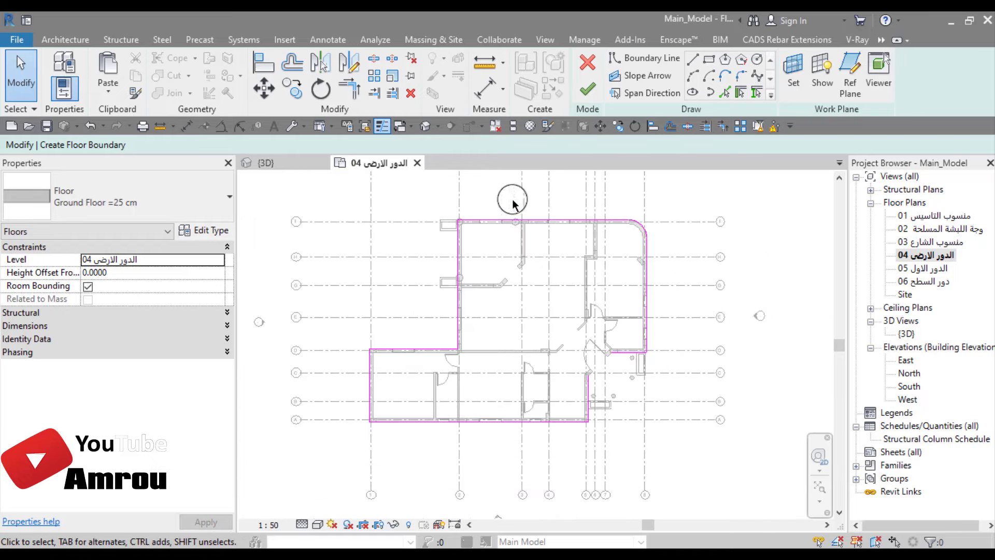
{"action": "scroll", "coordinate": [642, 394], "scroll_direction": "up", "scroll_amount": 2}
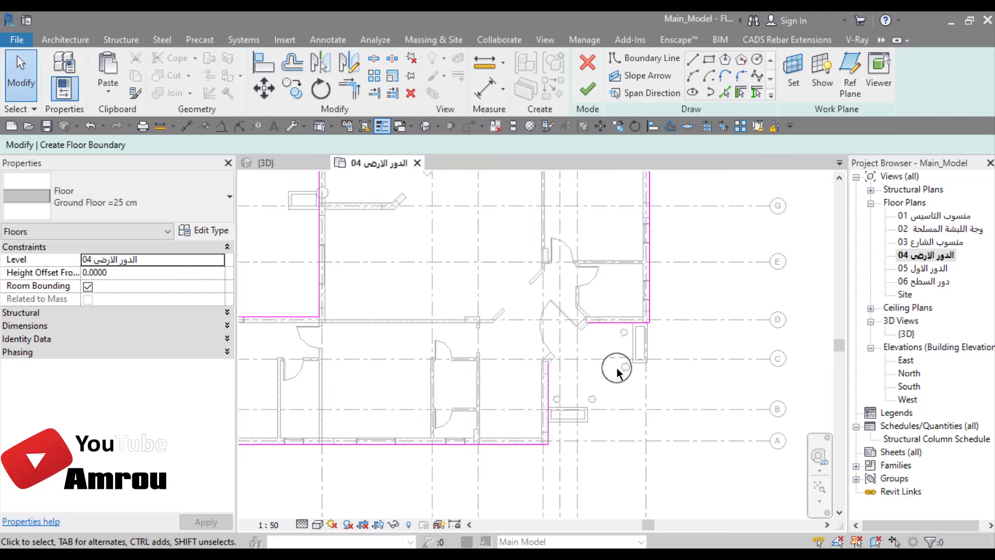
{"action": "middle_click_drag", "start_coordinate": [613, 378], "coordinate": [617, 337]}
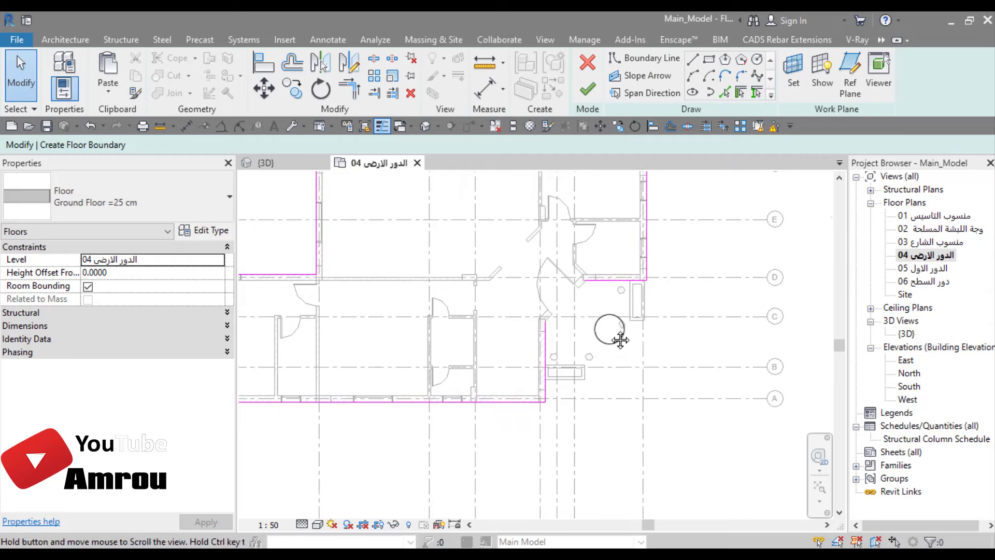
- Draw a 2.2 m horizontal boundary line from the wall end
{"action": "left_click", "coordinate": [694, 60]}
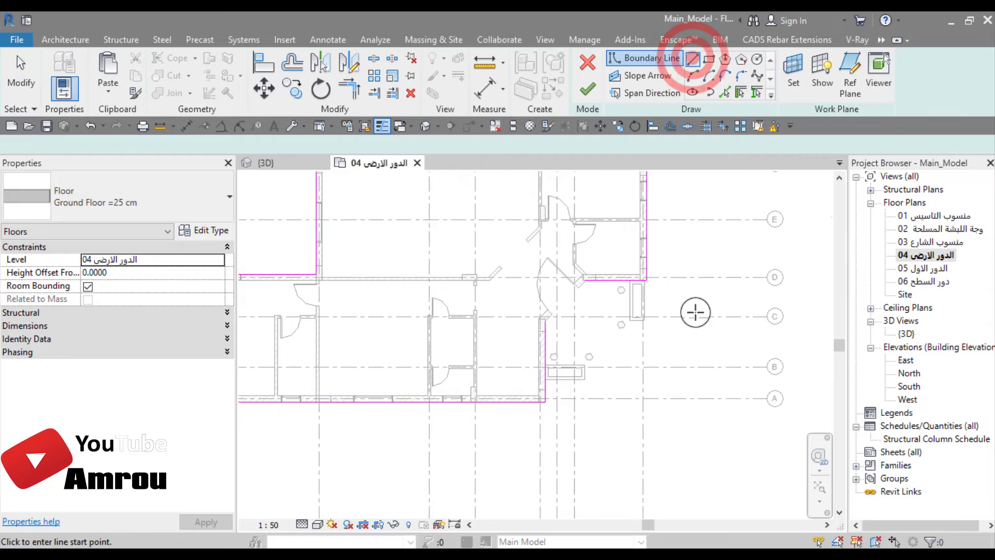
{"action": "scroll", "coordinate": [562, 415], "scroll_direction": "up", "scroll_amount": 2}
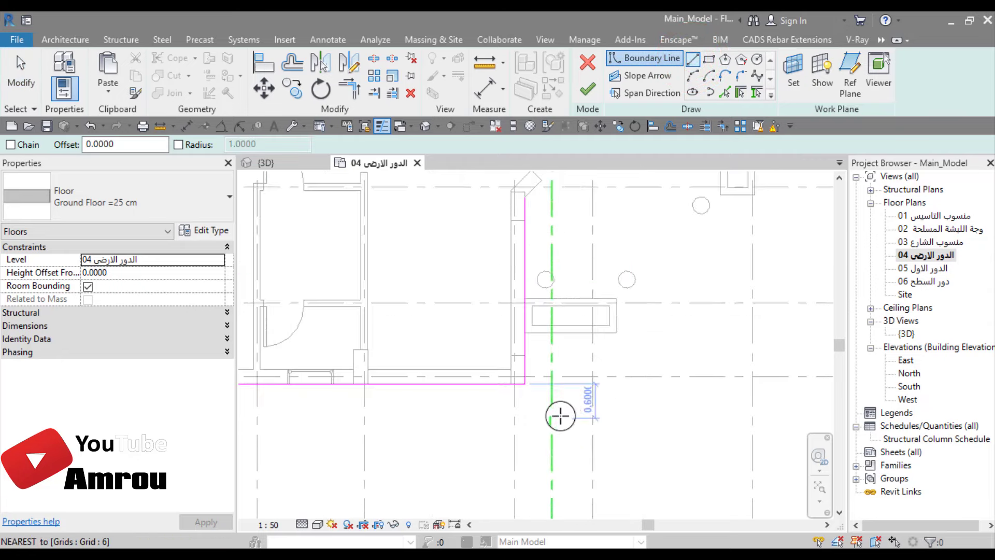
{"action": "scroll", "coordinate": [585, 366], "scroll_direction": "up", "scroll_amount": 2}
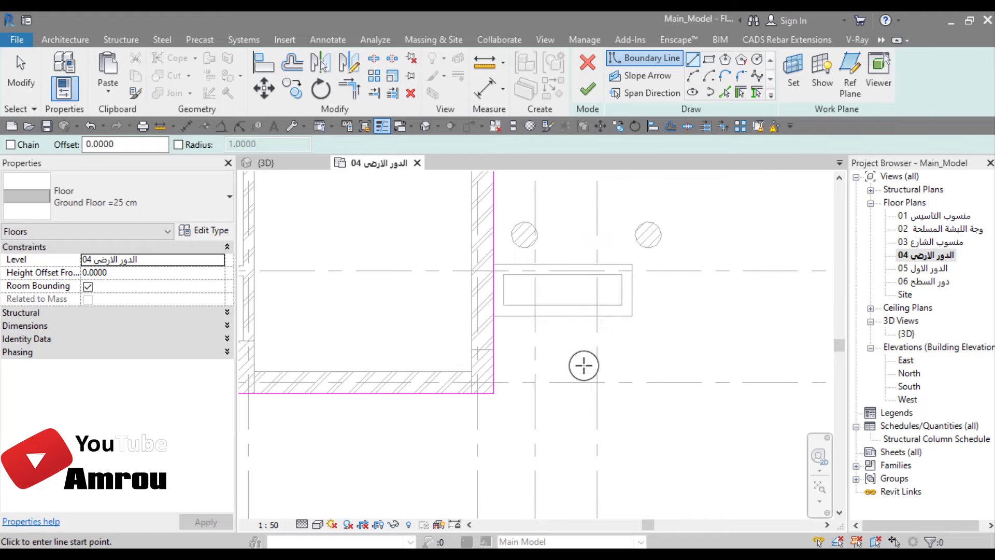
{"action": "scroll", "coordinate": [584, 365], "scroll_direction": "up", "scroll_amount": 1}
{"action": "scroll", "coordinate": [540, 349], "scroll_direction": "up", "scroll_amount": 2}
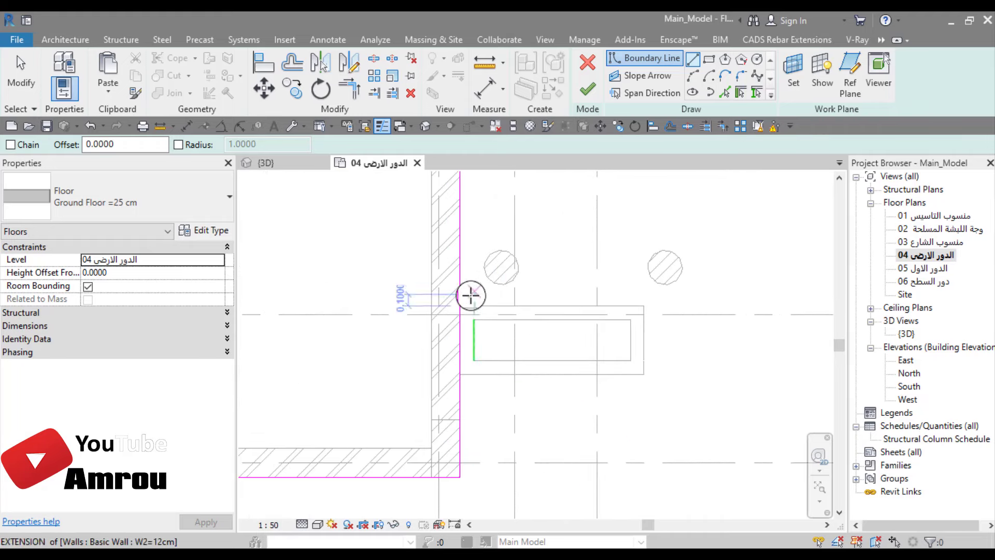
{"action": "left_click", "coordinate": [462, 305]}
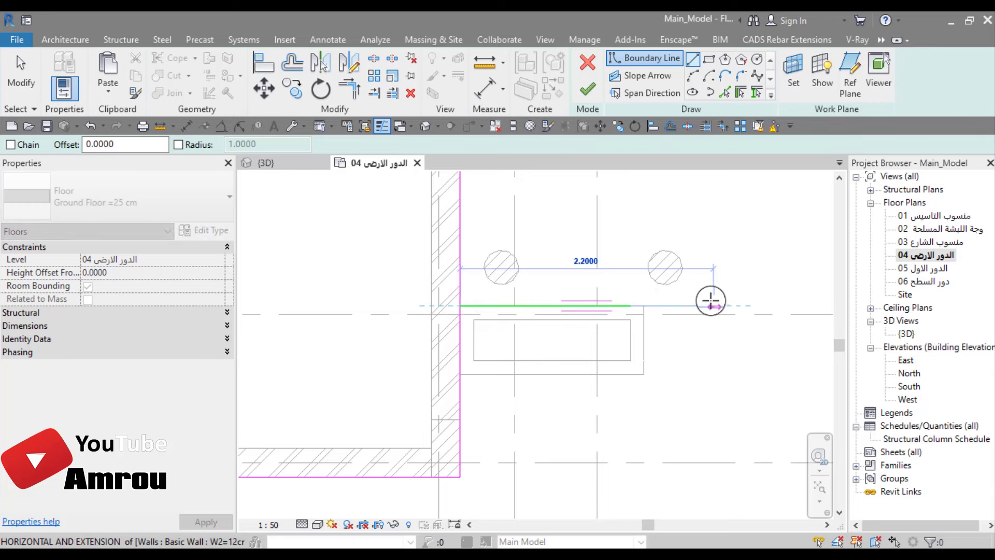
{"action": "left_click", "coordinate": [710, 300]}
- Draw a vertical boundary line from the wall corner down below the column
{"action": "scroll", "coordinate": [617, 329], "scroll_direction": "down", "scroll_amount": 2}
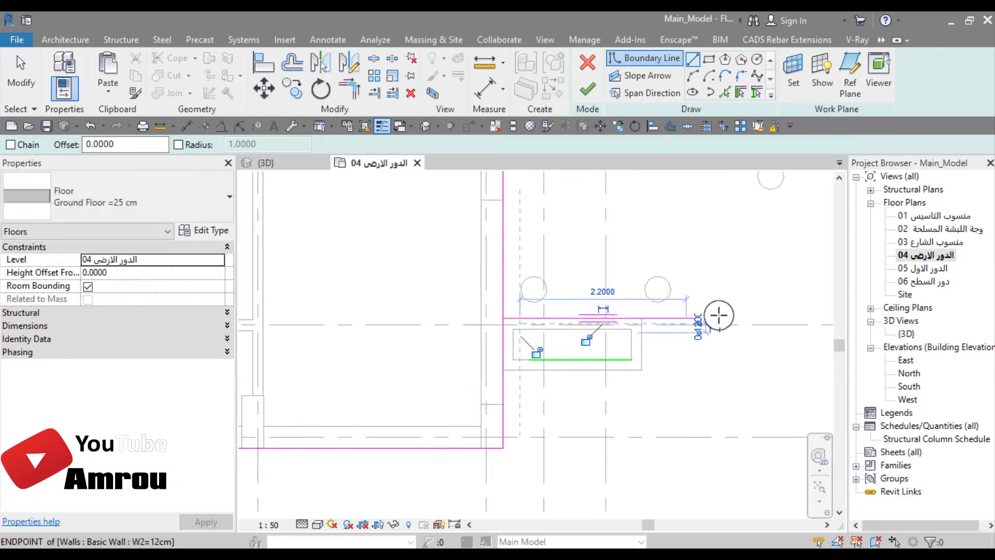
{"action": "scroll", "coordinate": [718, 315], "scroll_direction": "down", "scroll_amount": 2}
{"action": "middle_click_drag", "start_coordinate": [719, 315], "coordinate": [646, 411]}
{"action": "scroll", "coordinate": [739, 235], "scroll_direction": "up", "scroll_amount": 3}
{"action": "scroll", "coordinate": [696, 295], "scroll_direction": "up", "scroll_amount": 1}
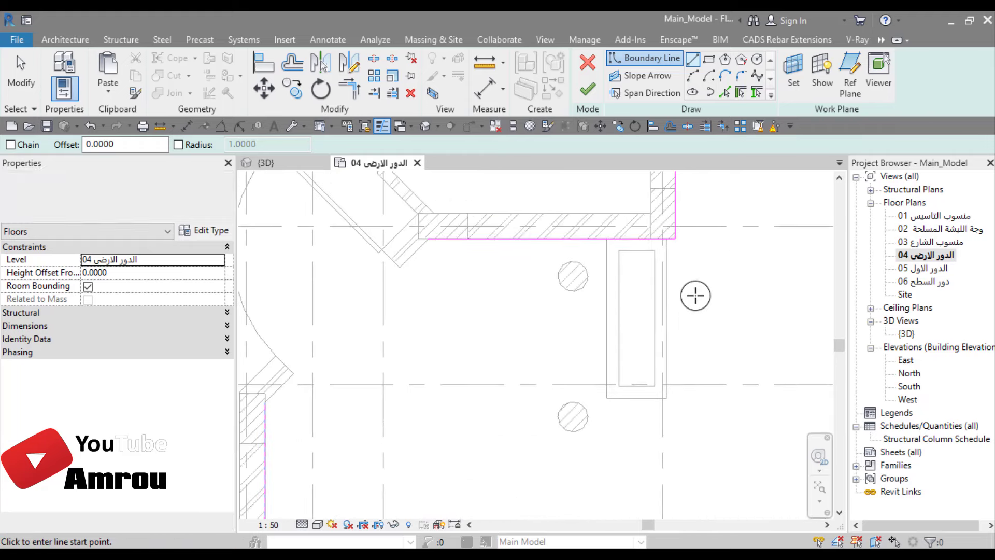
{"action": "scroll", "coordinate": [695, 296], "scroll_direction": "up", "scroll_amount": 3}
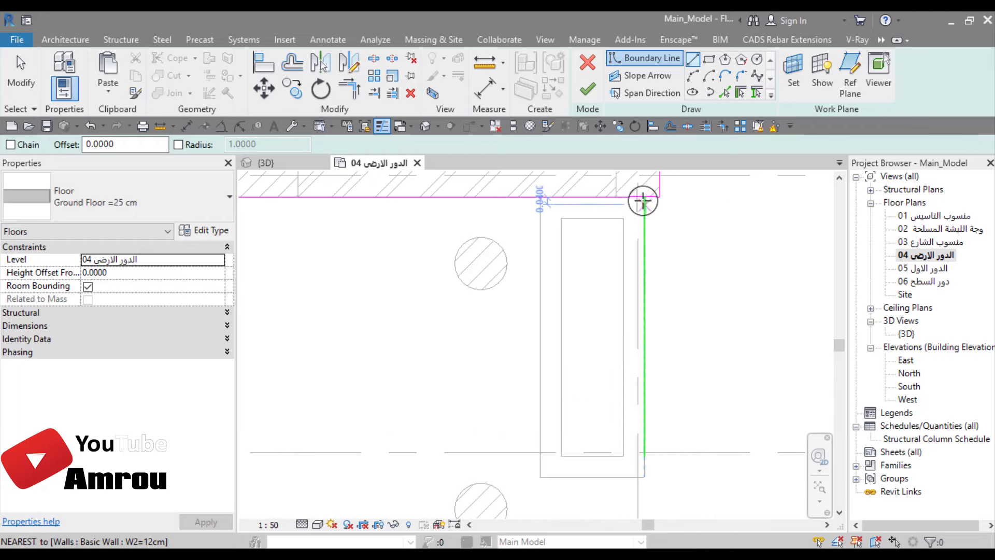
{"action": "left_click", "coordinate": [643, 200]}
{"action": "scroll", "coordinate": [657, 295], "scroll_direction": "down", "scroll_amount": 2}
{"action": "middle_click_drag", "start_coordinate": [656, 296], "coordinate": [668, 270]}
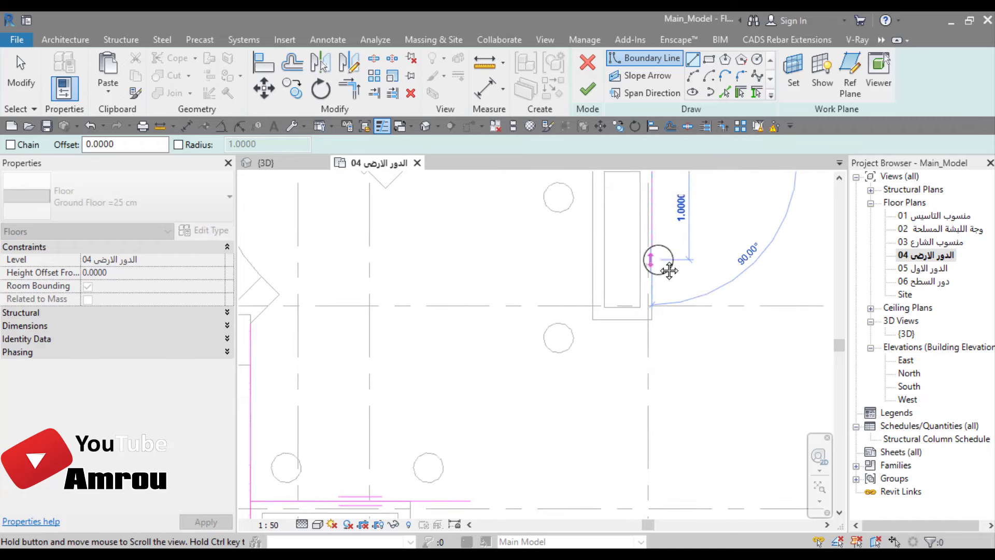
{"action": "scroll", "coordinate": [661, 370], "scroll_direction": "down", "scroll_amount": 1}
{"action": "left_click", "coordinate": [655, 377]}
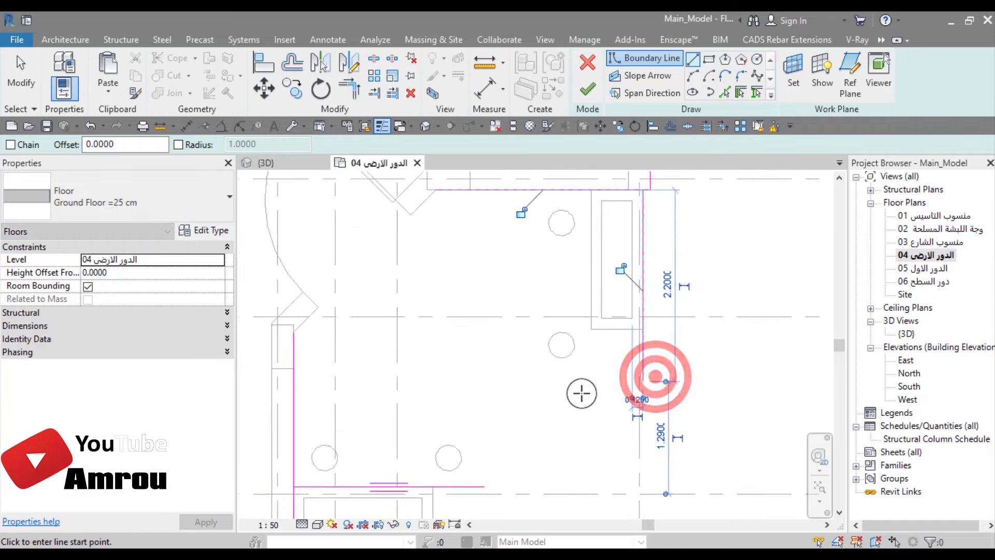
- Draw the 42° diagonal boundary line across the corner and stop drawing
{"action": "middle_click_drag", "start_coordinate": [581, 393], "coordinate": [602, 373]}
{"action": "scroll", "coordinate": [595, 413], "scroll_direction": "up", "scroll_amount": 1}
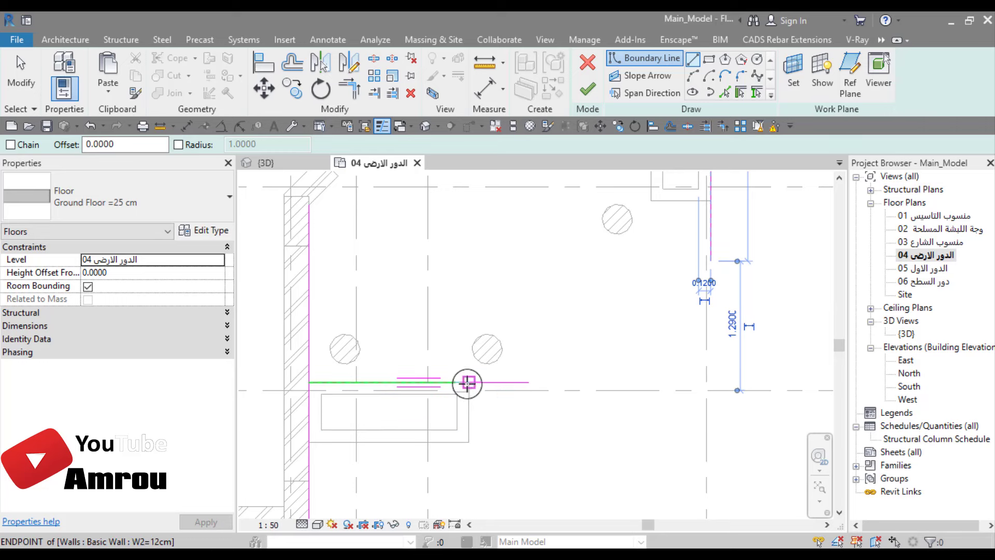
{"action": "left_click", "coordinate": [466, 382]}
{"action": "middle_click_drag", "start_coordinate": [566, 327], "coordinate": [555, 381]}
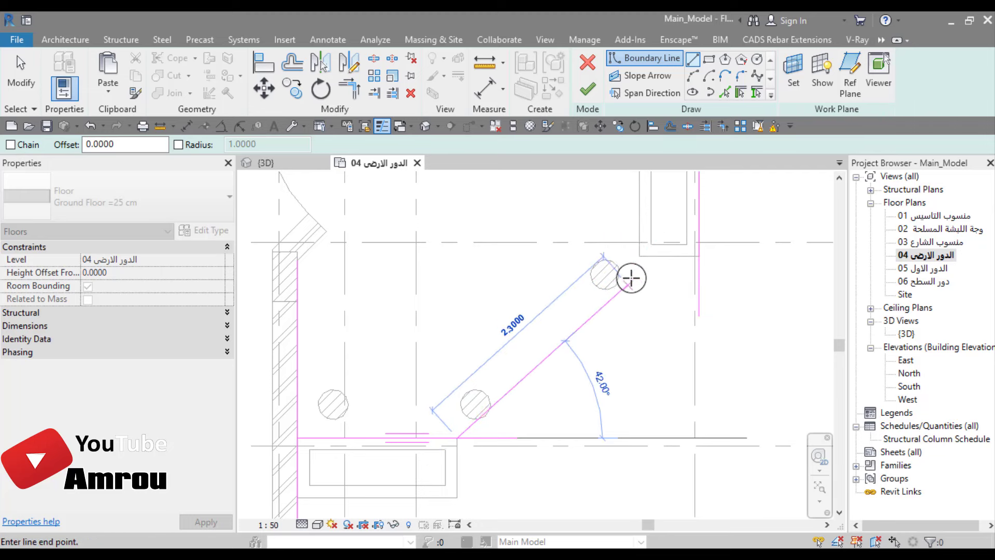
{"action": "left_click", "coordinate": [640, 256]}
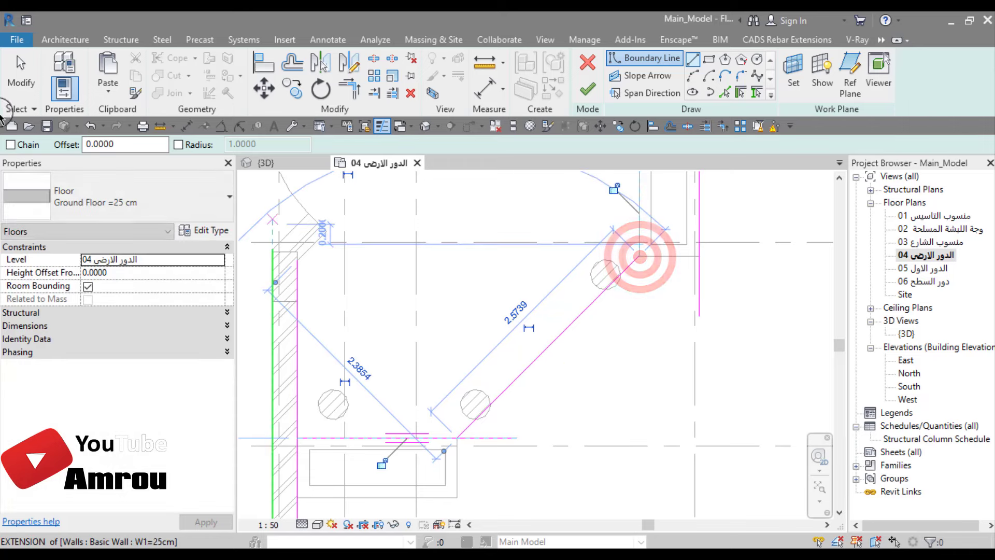
{"action": "left_click", "coordinate": [21, 72]}
{"action": "scroll", "coordinate": [604, 336], "scroll_direction": "down", "scroll_amount": 2}
{"action": "scroll", "coordinate": [604, 337], "scroll_direction": "down", "scroll_amount": 1}
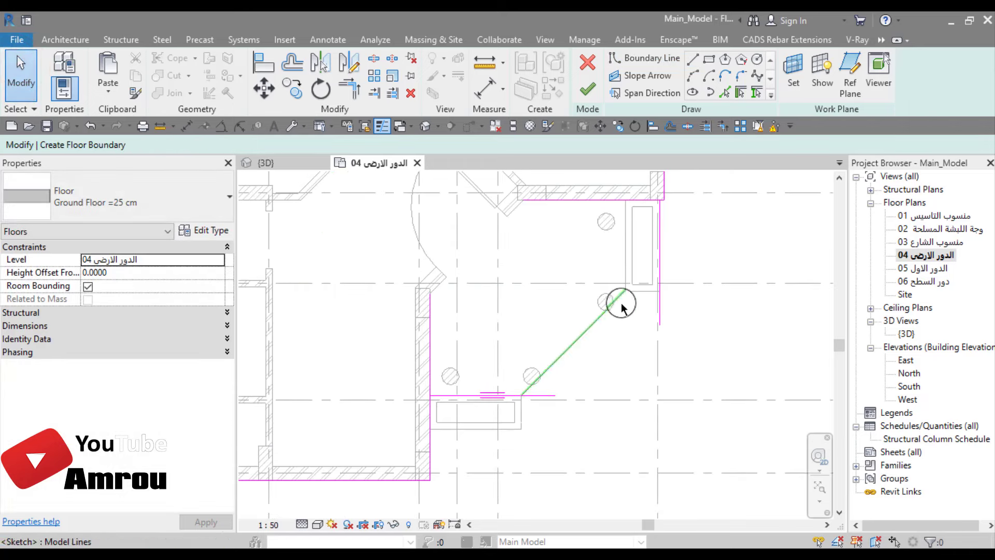
- Change the ground floor plan's view scale from 1:50 to 1:100
{"action": "left_click", "coordinate": [382, 126]}
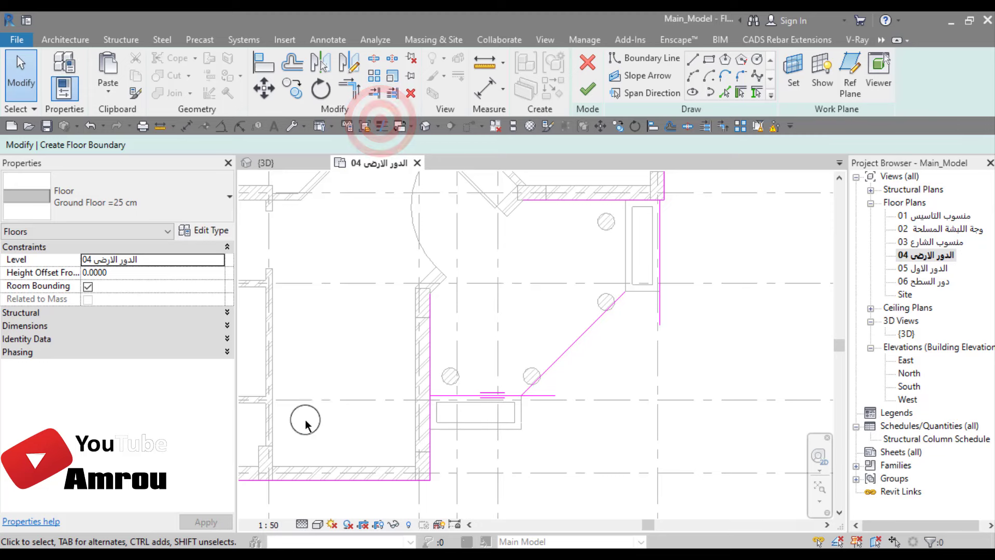
{"action": "left_click", "coordinate": [273, 526]}
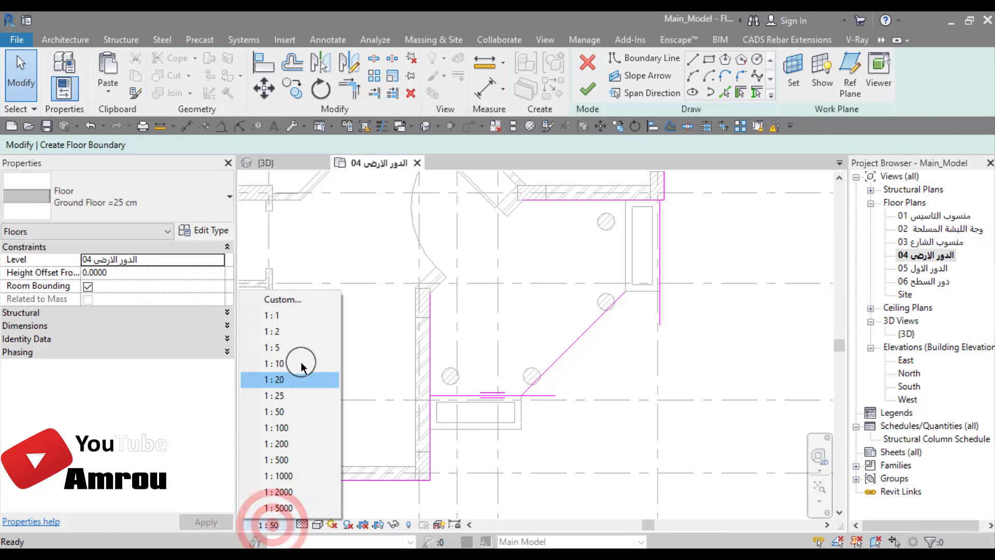
{"action": "left_click", "coordinate": [289, 428]}
{"action": "scroll", "coordinate": [584, 354], "scroll_direction": "up", "scroll_amount": 2}
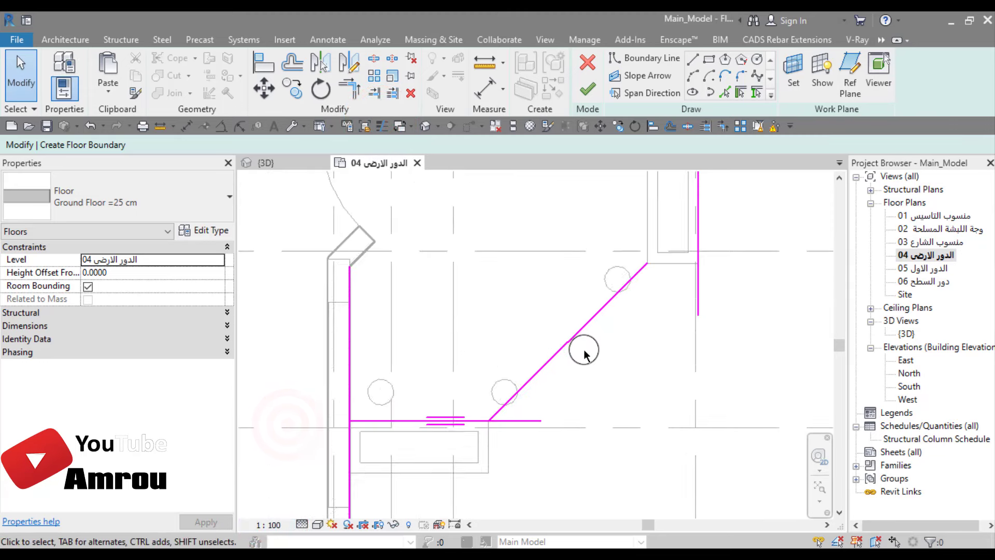
{"action": "scroll", "coordinate": [622, 379], "scroll_direction": "down", "scroll_amount": 1}
{"action": "scroll", "coordinate": [627, 382], "scroll_direction": "down", "scroll_amount": 1}
{"action": "scroll", "coordinate": [653, 382], "scroll_direction": "down", "scroll_amount": 1}
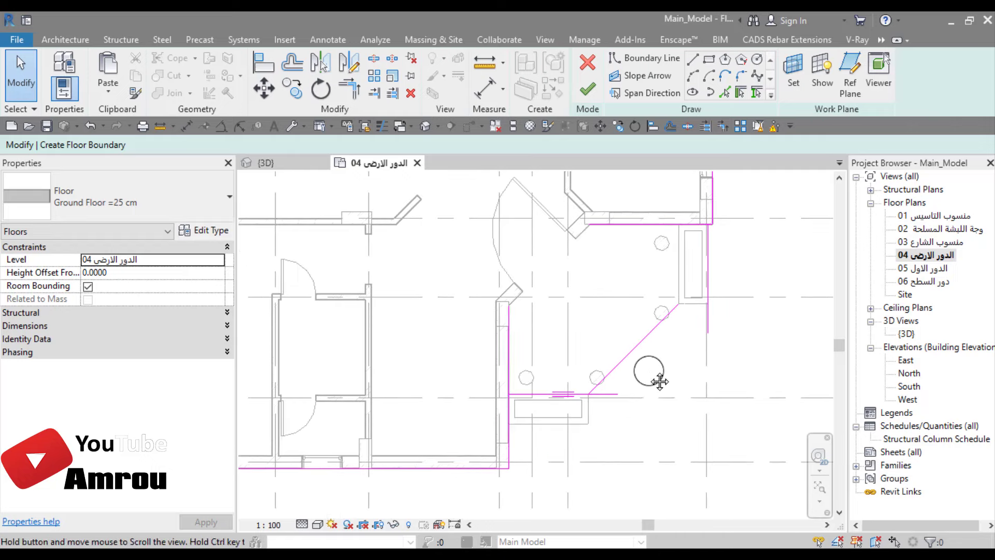
- Bring the whole floor boundary into view and start Trim/Extend Single Element
{"action": "middle_click_drag", "start_coordinate": [618, 353], "coordinate": [596, 223]}
{"action": "scroll", "coordinate": [551, 329], "scroll_direction": "down", "scroll_amount": 1}
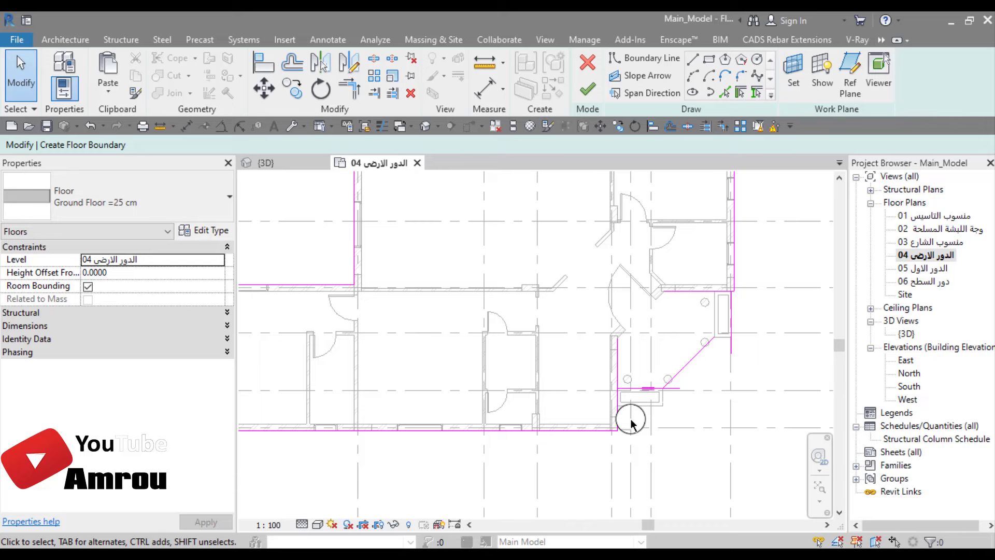
{"action": "scroll", "coordinate": [631, 421], "scroll_direction": "down", "scroll_amount": 1}
{"action": "middle_click_drag", "start_coordinate": [595, 344], "coordinate": [537, 369]}
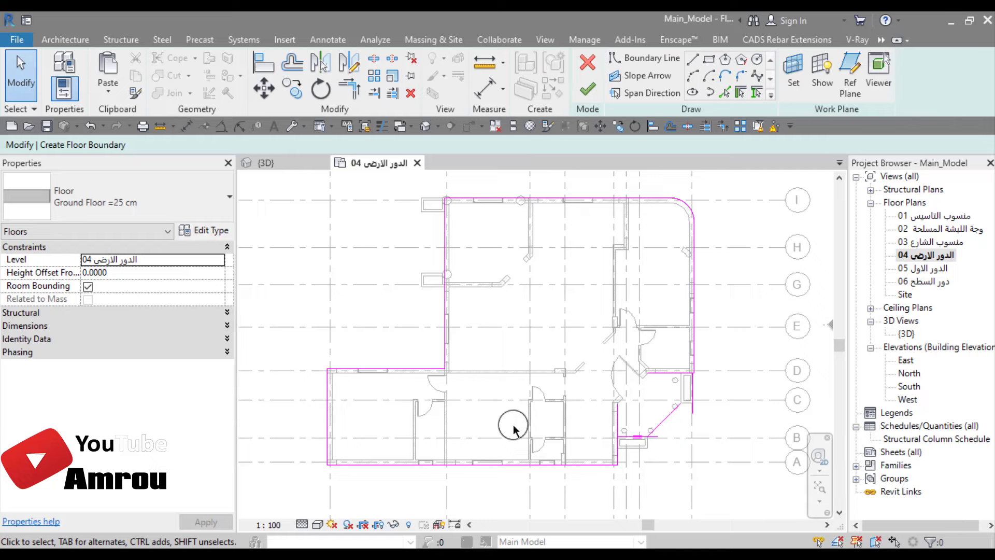
{"action": "scroll", "coordinate": [628, 459], "scroll_direction": "up", "scroll_amount": 2}
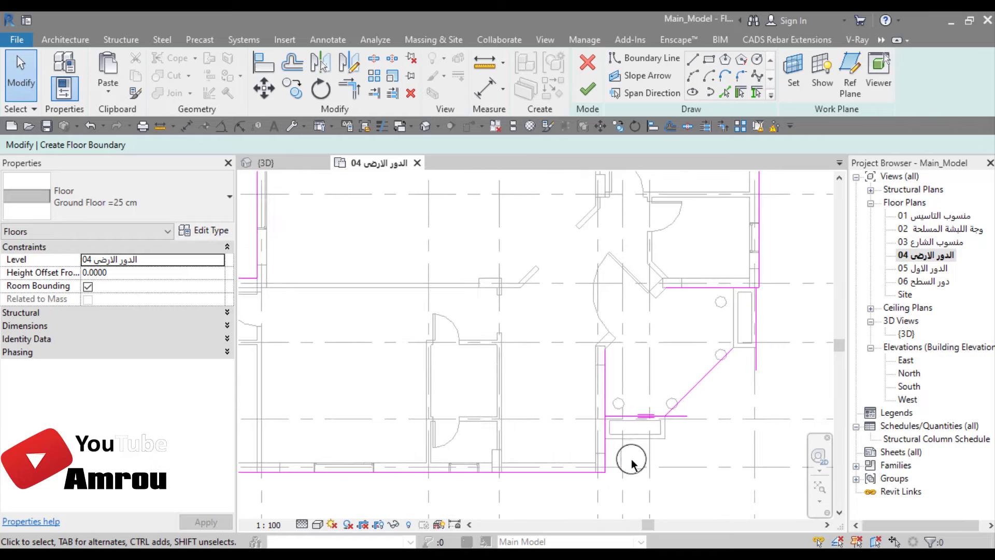
{"action": "scroll", "coordinate": [627, 451], "scroll_direction": "up", "scroll_amount": 1}
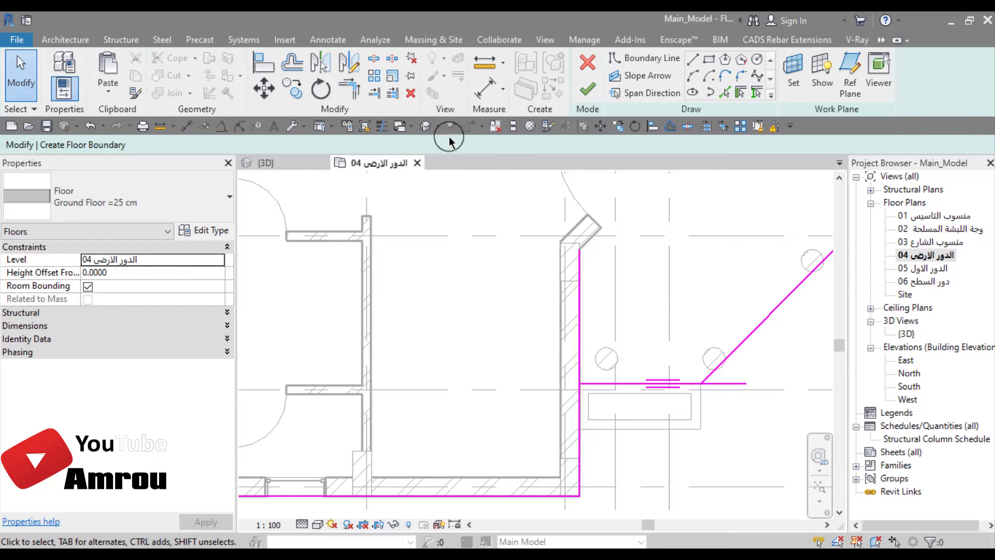
{"action": "left_click", "coordinate": [350, 89]}
- Trim the vertical line to the horizontal line and cut the horizontal line at the diagonal
{"action": "left_click", "coordinate": [614, 382]}
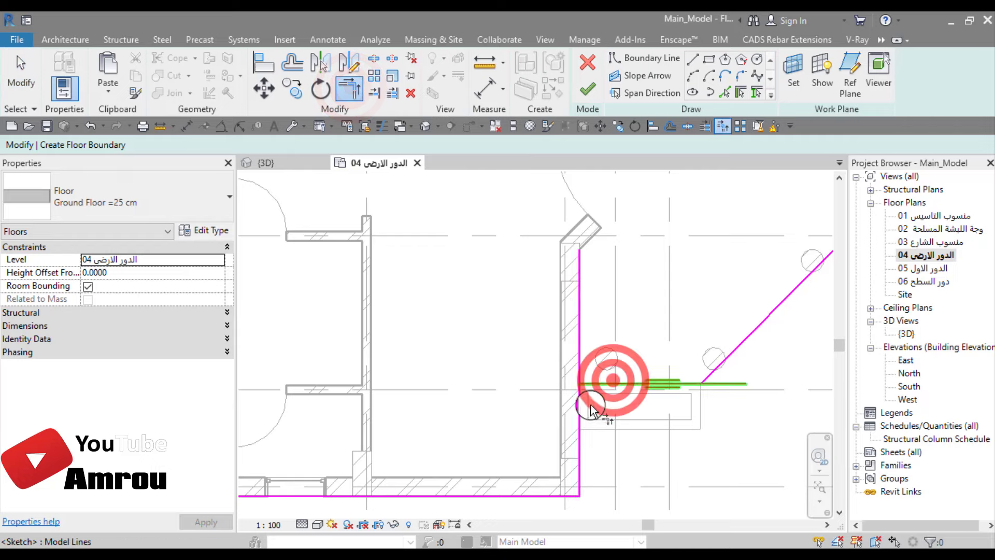
{"action": "left_click", "coordinate": [581, 409]}
{"action": "scroll", "coordinate": [583, 409], "scroll_direction": "down", "scroll_amount": 2}
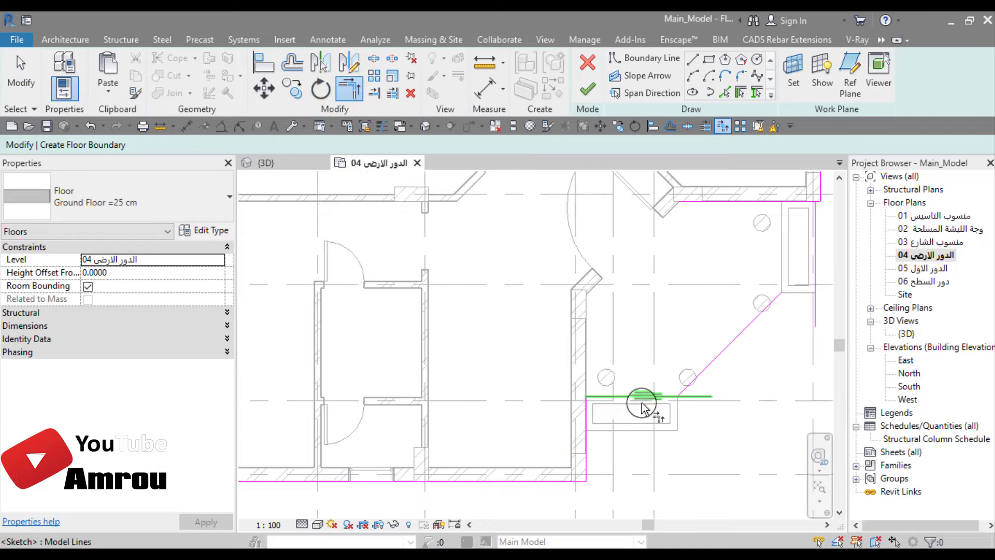
{"action": "left_click", "coordinate": [634, 397]}
{"action": "left_click", "coordinate": [697, 369]}
{"action": "middle_click_drag", "start_coordinate": [763, 324], "coordinate": [629, 369]}
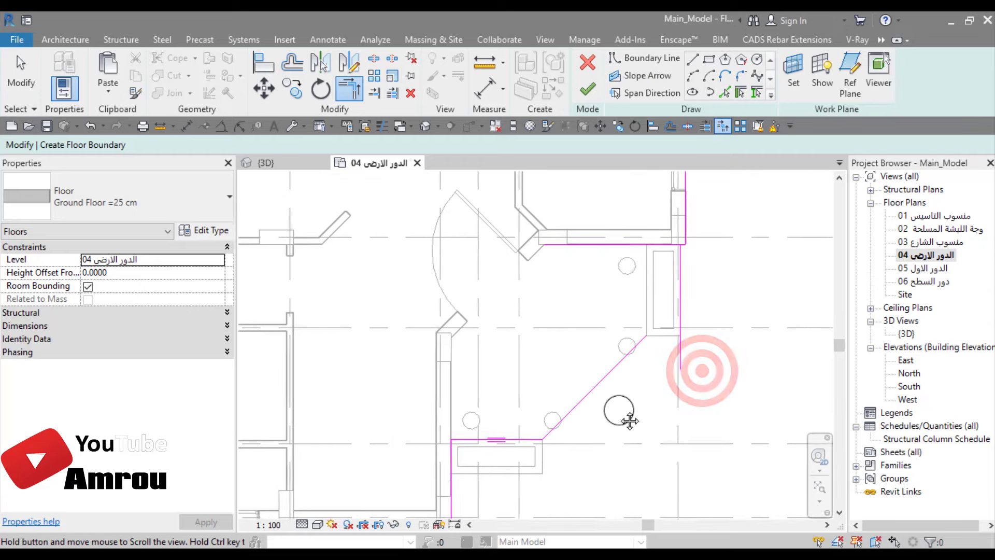
- Extend the diagonal to the right vertical line, then select the three sketch lines
{"action": "left_click", "coordinate": [627, 356]}
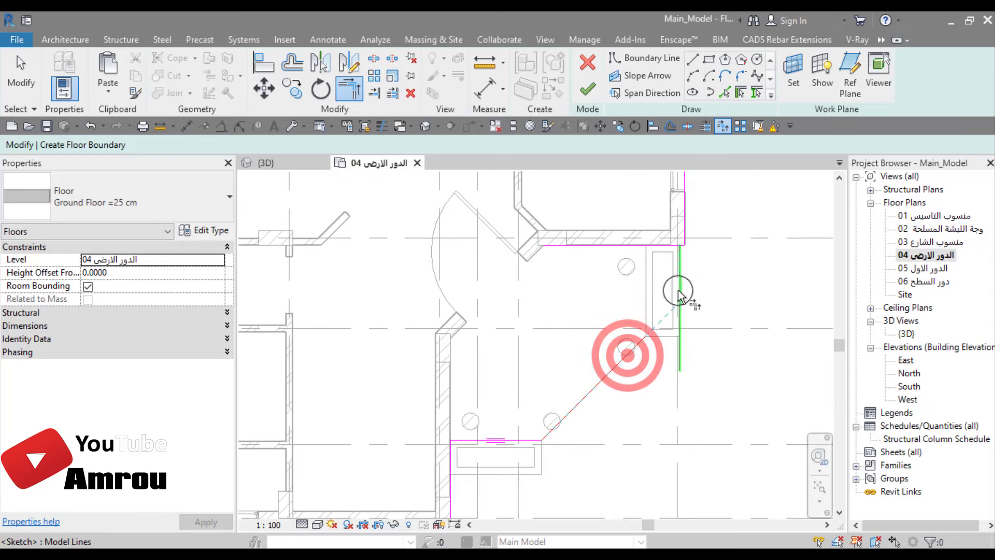
{"action": "middle_click_drag", "start_coordinate": [654, 393], "coordinate": [661, 361]}
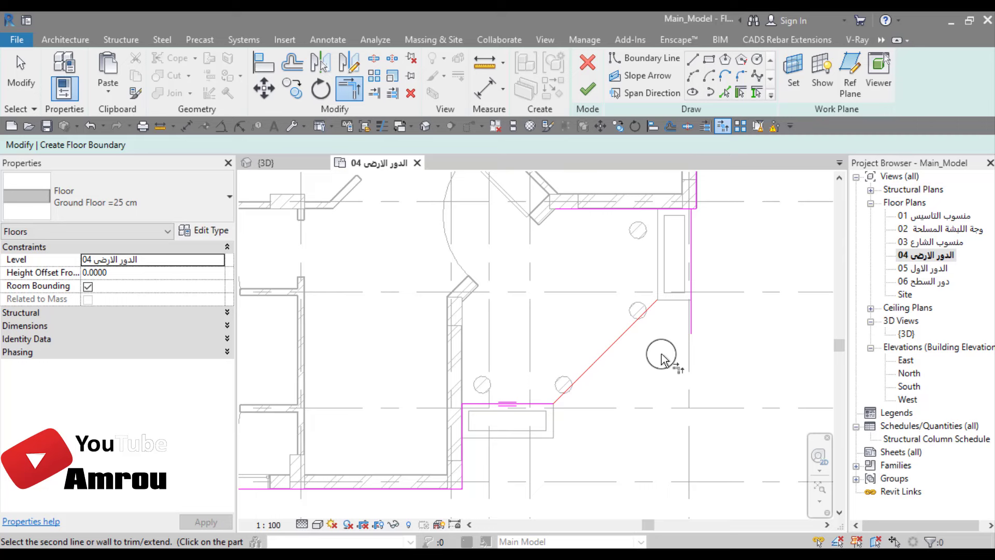
{"action": "middle_click_drag", "start_coordinate": [648, 374], "coordinate": [646, 389]}
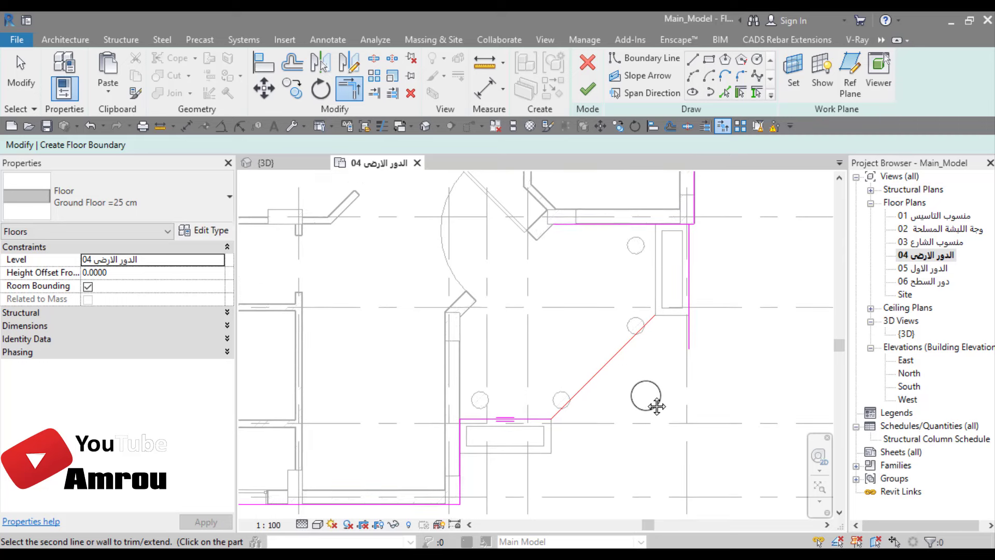
{"action": "left_click", "coordinate": [632, 342]}
{"action": "left_click", "coordinate": [689, 254]}
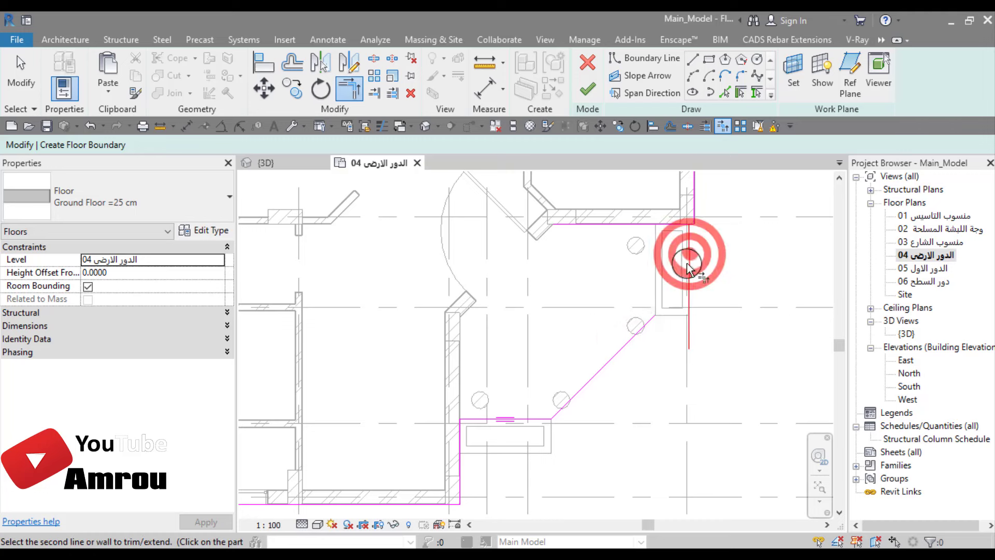
{"action": "left_click", "coordinate": [641, 326]}
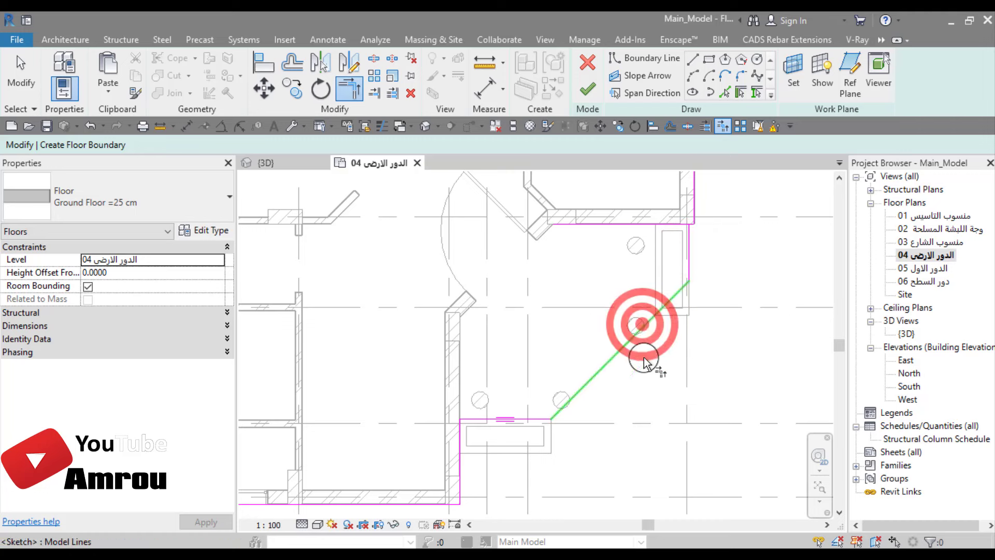
{"action": "left_click", "coordinate": [678, 294]}
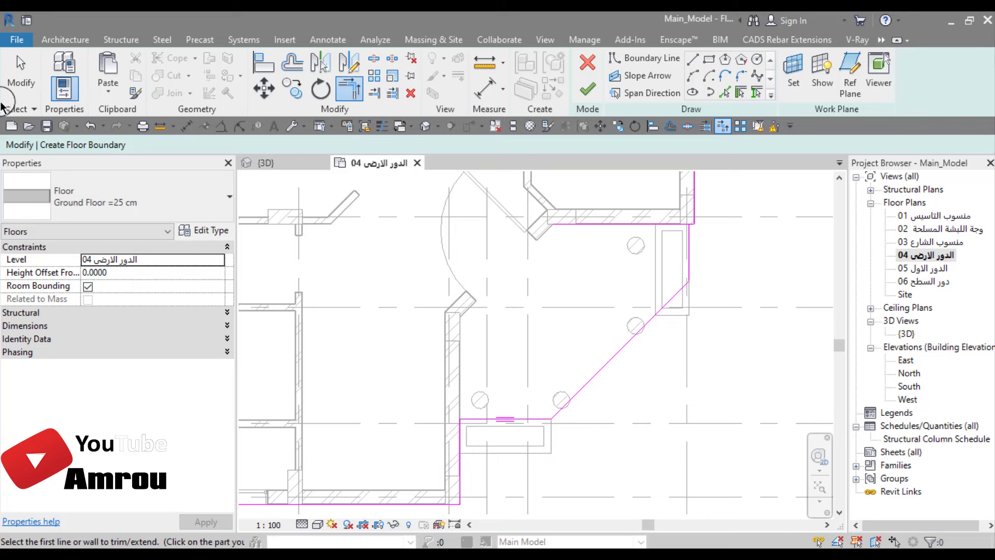
{"action": "left_click", "coordinate": [23, 73]}
{"action": "mouse_move", "coordinate": [708, 251]}
{"action": "left_mouse_down"}
{"action": "mouse_move", "coordinate": [585, 397]}
{"action": "mouse_move", "coordinate": [518, 431]}
{"action": "left_mouse_up"}
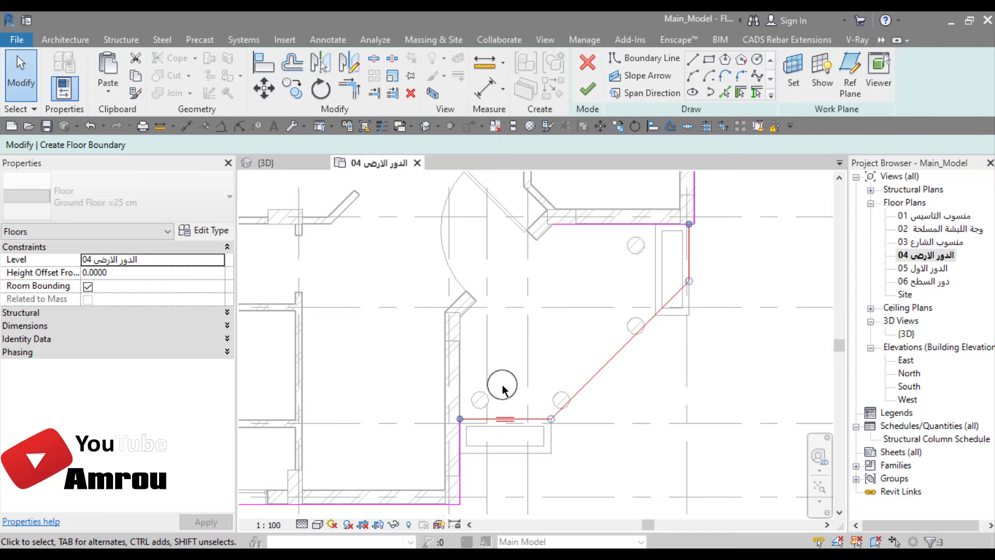
- Replace the old sketch lines with boundary lines picked from the diagonal and vertical walls
{"action": "left_click", "coordinate": [410, 94]}
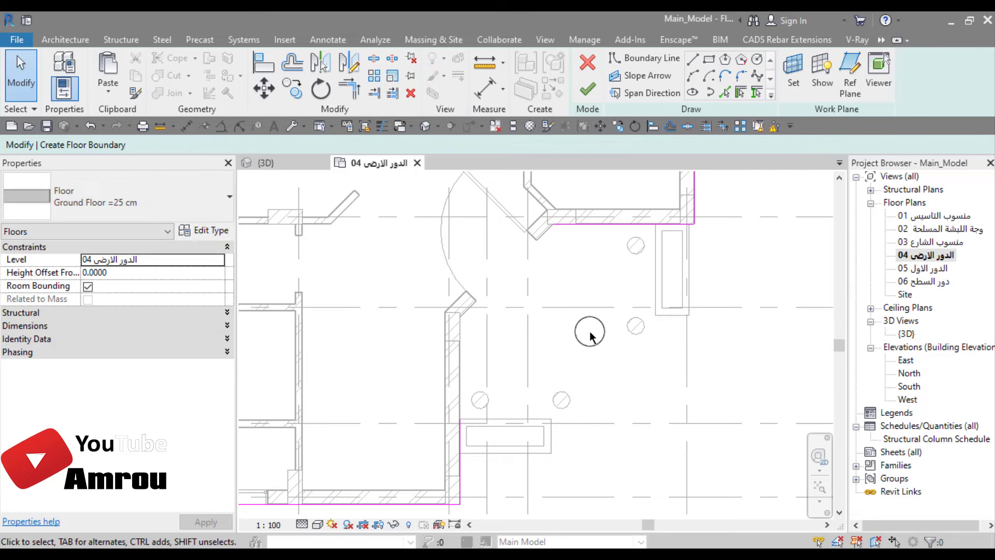
{"action": "left_click", "coordinate": [459, 461]}
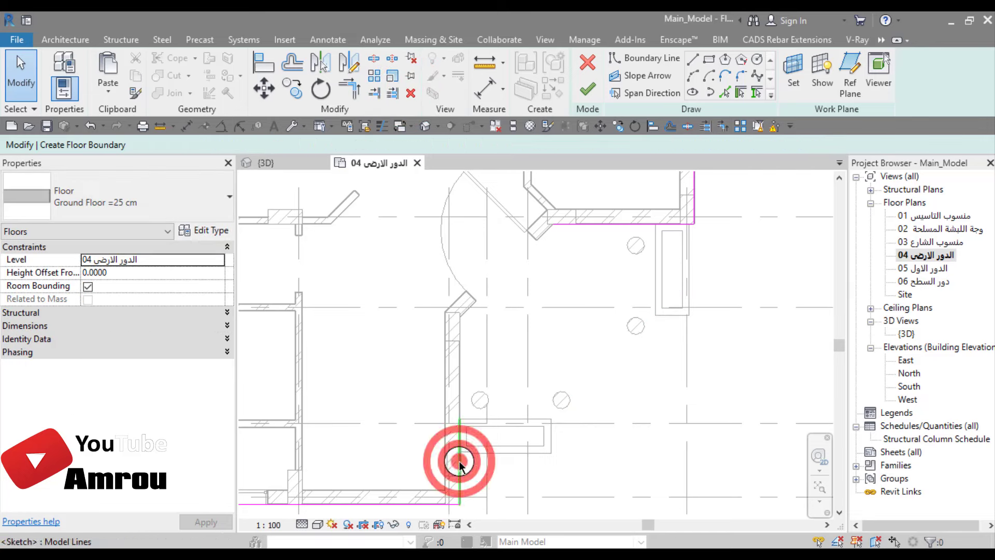
{"action": "left_click", "coordinate": [410, 92]}
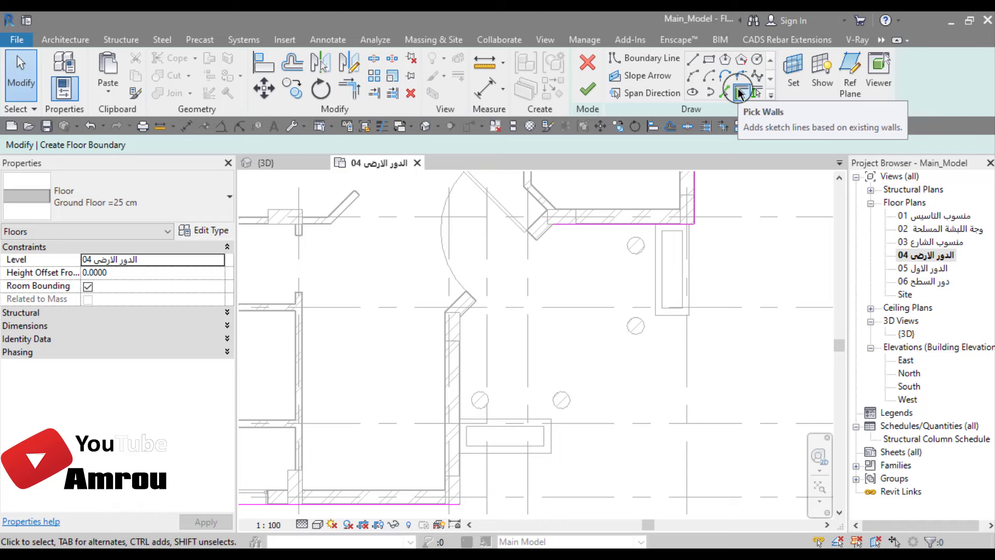
{"action": "left_click", "coordinate": [740, 94]}
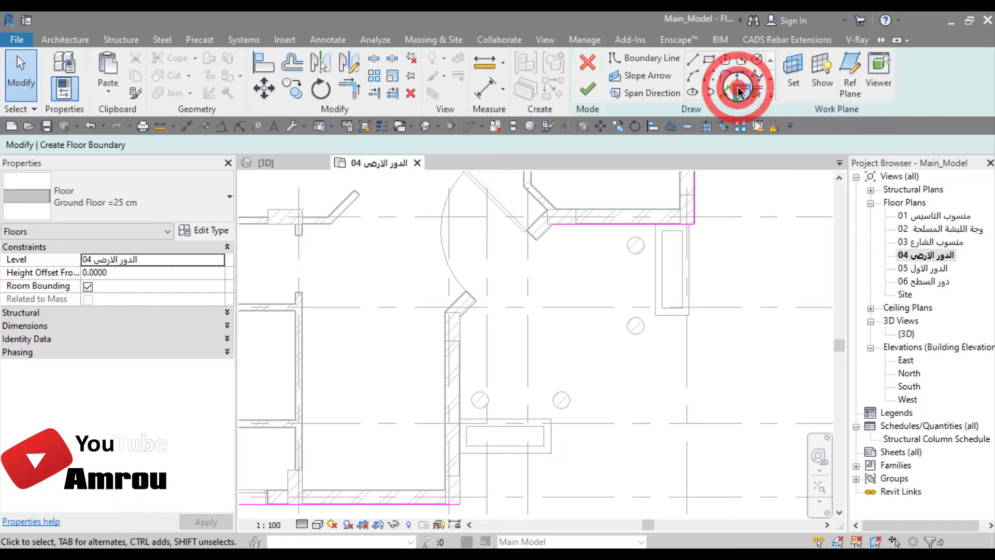
{"action": "left_click", "coordinate": [473, 306]}
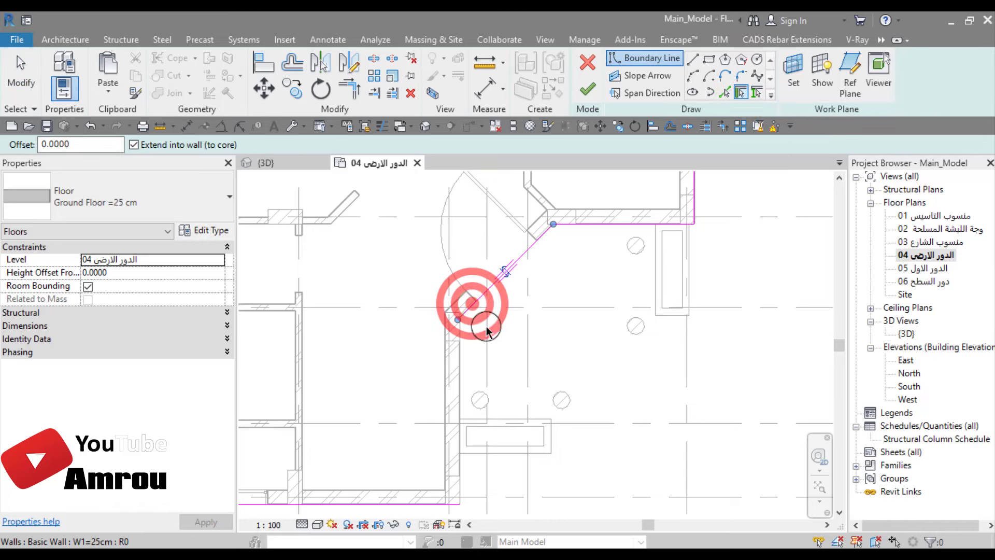
{"action": "left_click", "coordinate": [466, 379]}
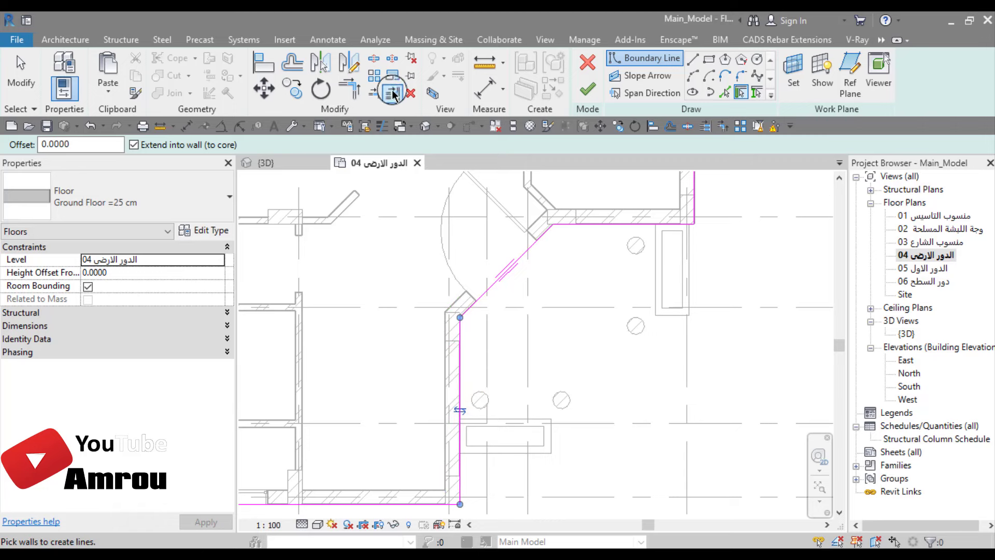
- Join the vertical line to the bottom line and the diagonal to the top line
{"action": "left_click", "coordinate": [347, 85]}
{"action": "left_click", "coordinate": [460, 382]}
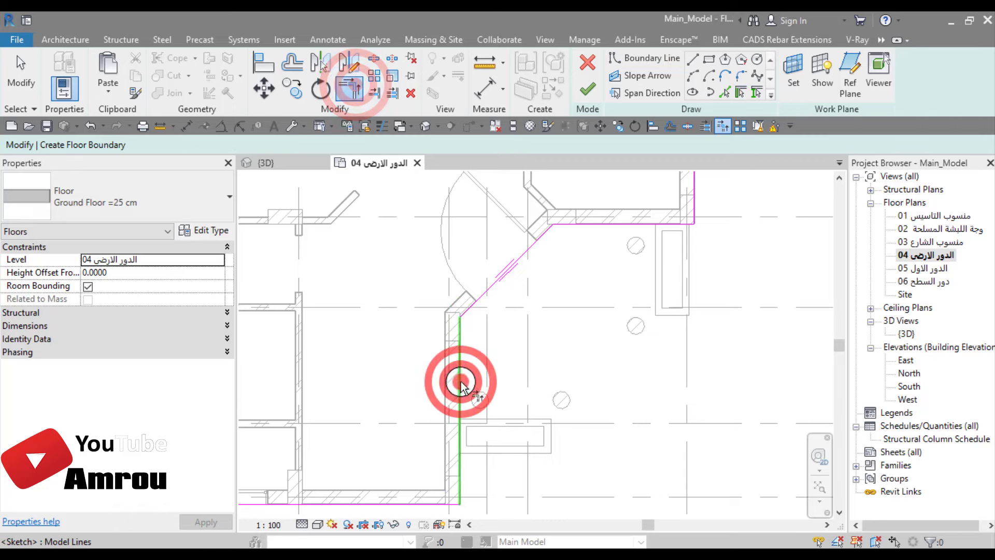
{"action": "left_click", "coordinate": [421, 500]}
{"action": "left_click", "coordinate": [525, 250]}
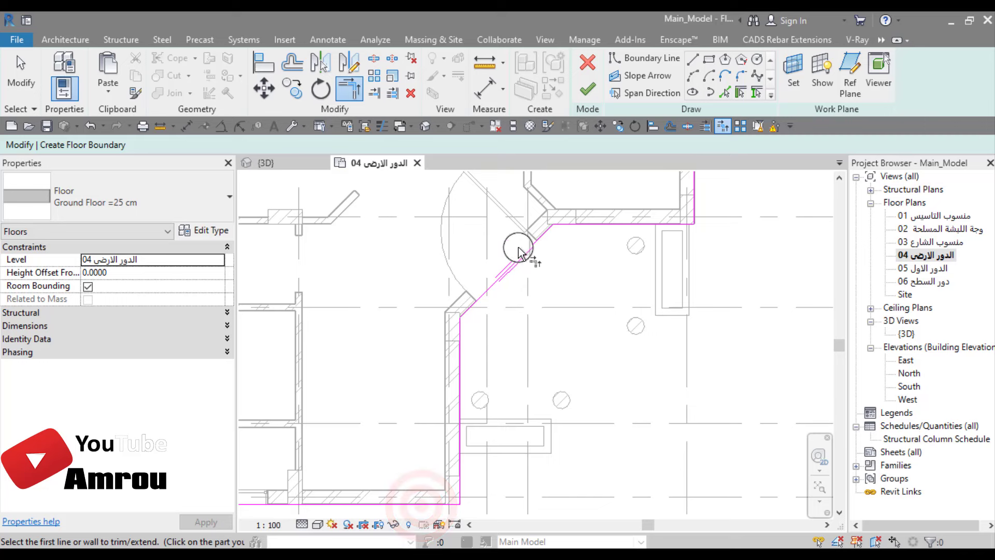
{"action": "left_click", "coordinate": [584, 223]}
{"action": "scroll", "coordinate": [589, 275], "scroll_direction": "down", "scroll_amount": 3}
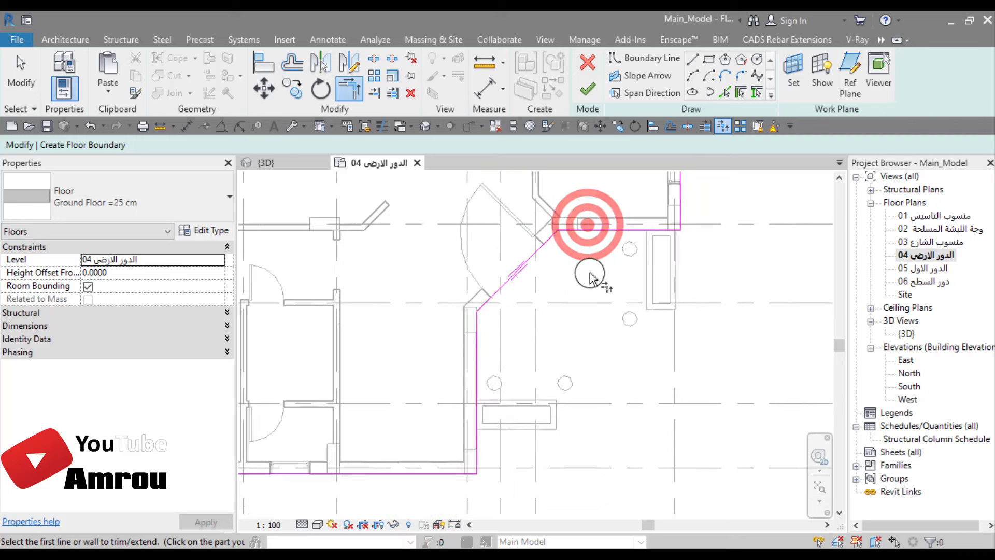
{"action": "left_click", "coordinate": [21, 70]}
{"action": "scroll", "coordinate": [489, 344], "scroll_direction": "down", "scroll_amount": 2}
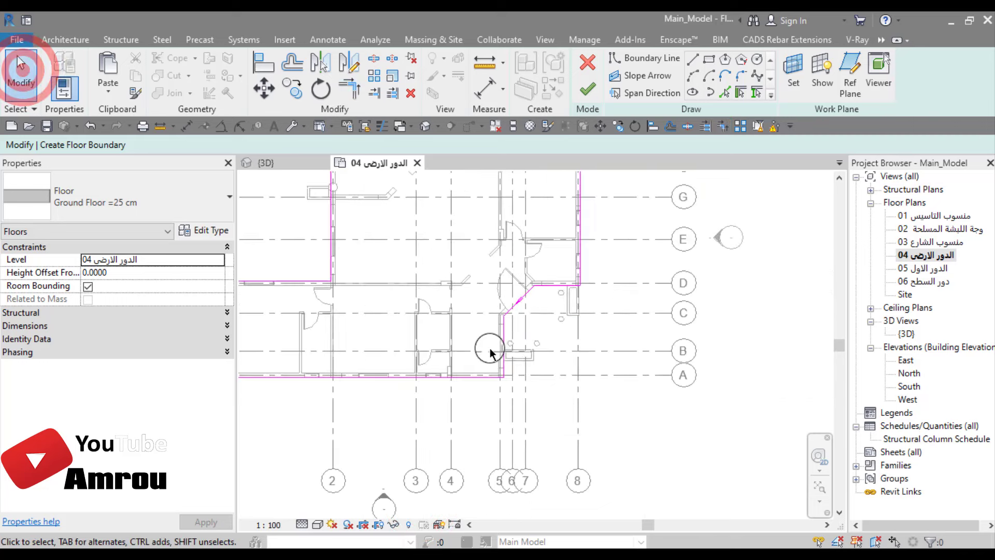
{"action": "mouse_move", "coordinate": [489, 344]}
{"action": "middle_mouse_down"}
{"action": "mouse_move", "coordinate": [633, 392]}
{"action": "mouse_move", "coordinate": [588, 233]}
{"action": "mouse_move", "coordinate": [615, 289]}
{"action": "mouse_move", "coordinate": [674, 332]}
{"action": "middle_mouse_up"}
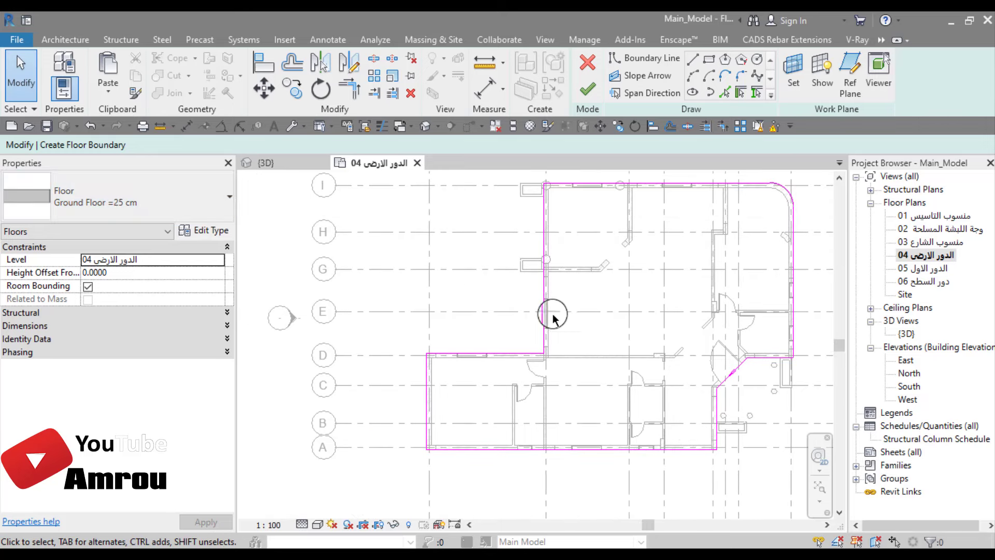
{"action": "scroll", "coordinate": [589, 344], "scroll_direction": "down", "scroll_amount": 2}
{"action": "middle_click_drag", "start_coordinate": [599, 350], "coordinate": [531, 352]}
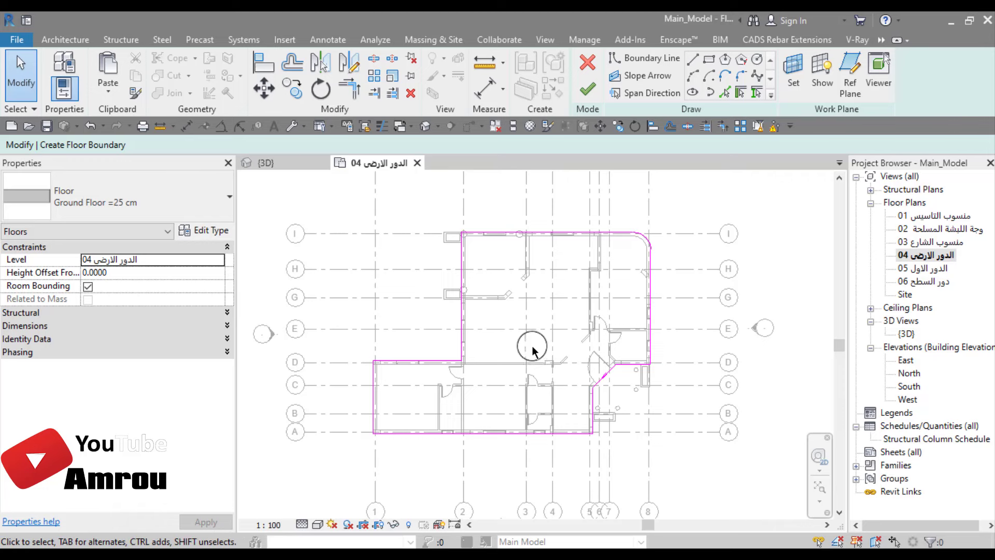
{"action": "scroll", "coordinate": [531, 352], "scroll_direction": "up", "scroll_amount": 2}
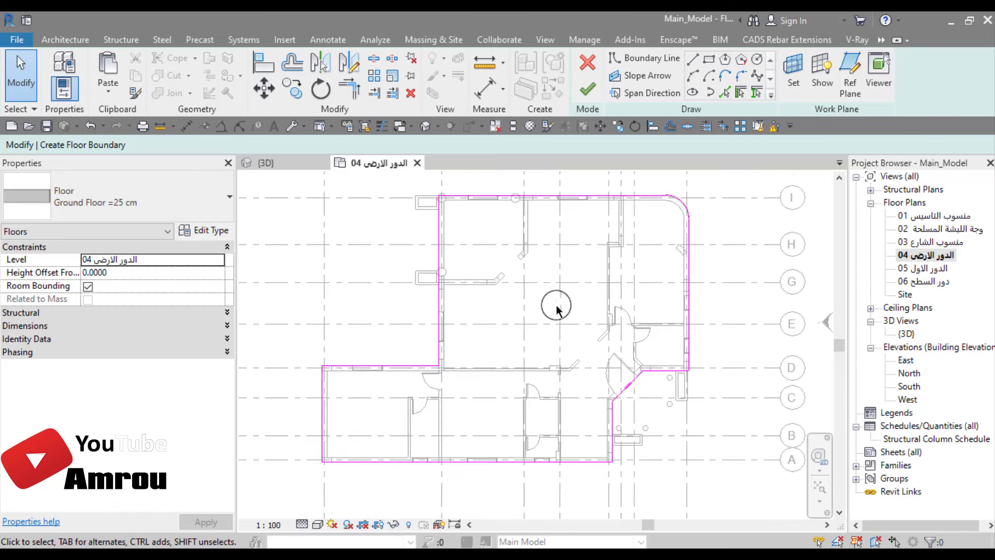
{"action": "left_click", "coordinate": [708, 58]}
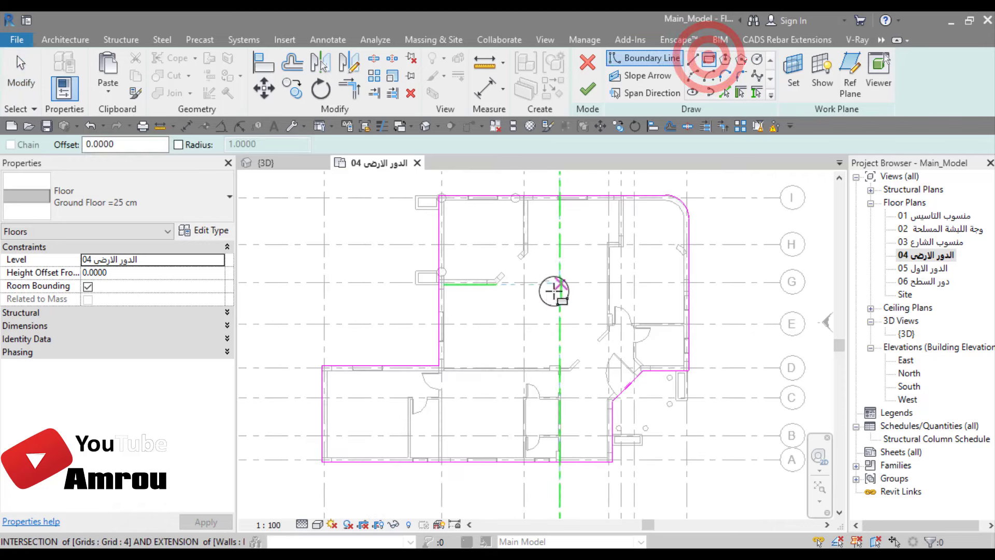
{"action": "left_click", "coordinate": [575, 299]}
{"action": "left_click", "coordinate": [488, 366]}
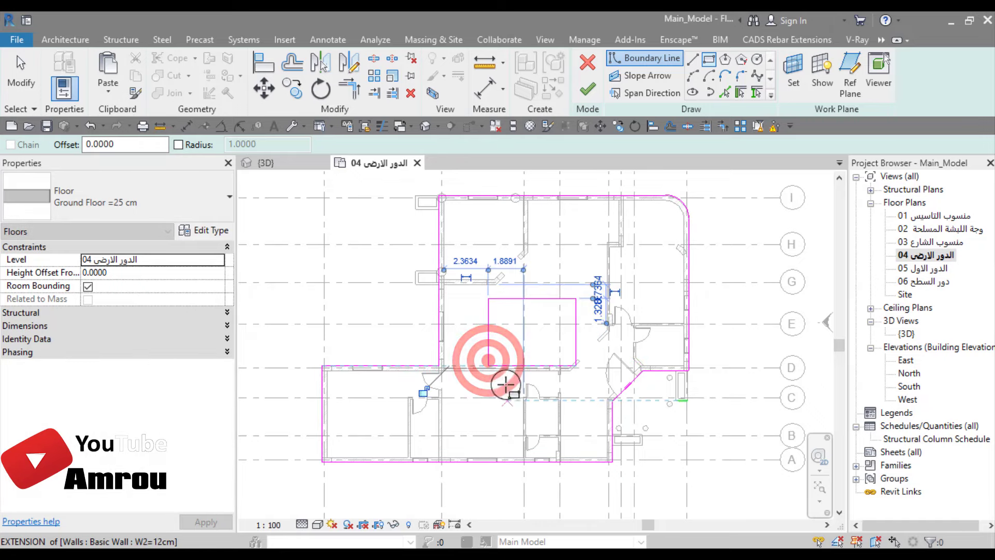
{"action": "scroll", "coordinate": [533, 349], "scroll_direction": "up", "scroll_amount": 2}
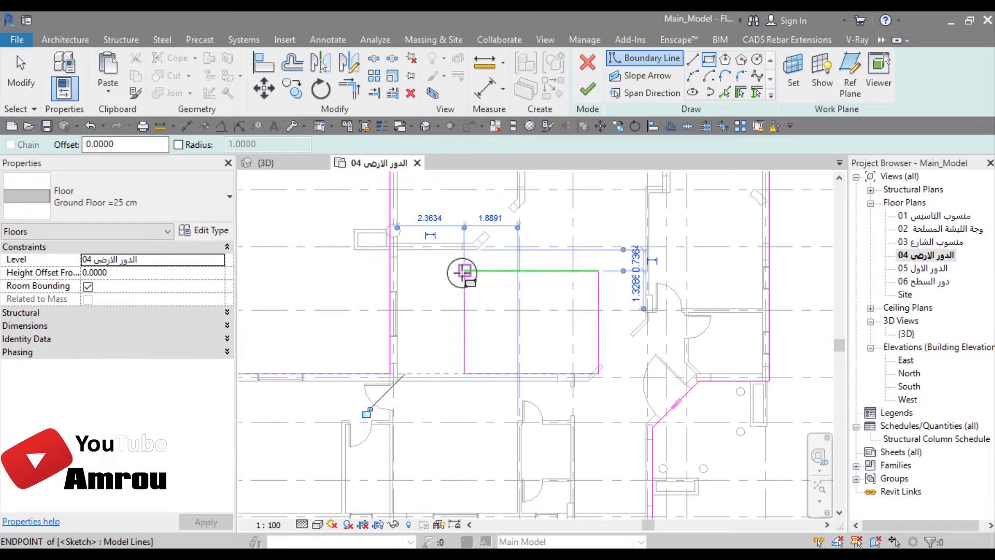
{"action": "scroll", "coordinate": [466, 399], "scroll_direction": "down", "scroll_amount": 2}
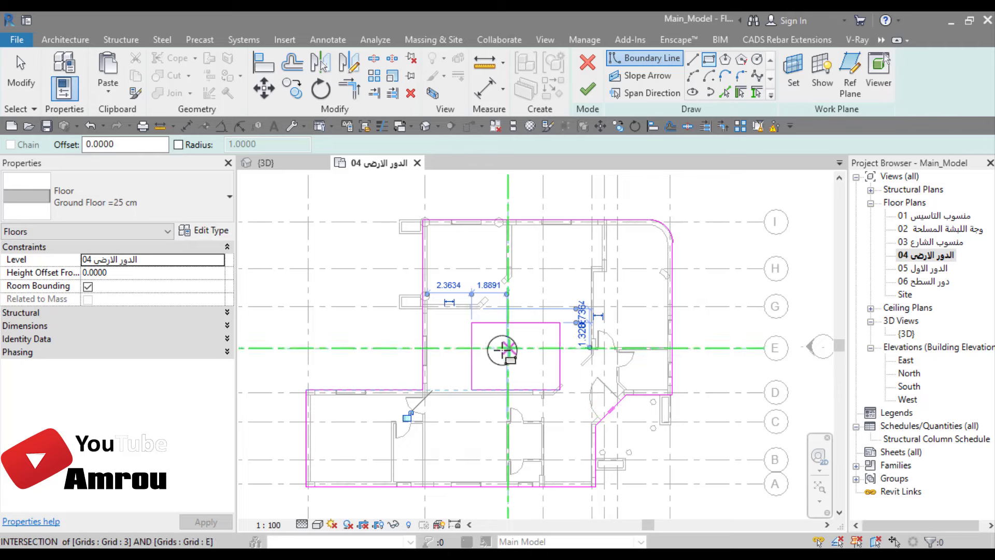
{"action": "left_click", "coordinate": [21, 65]}
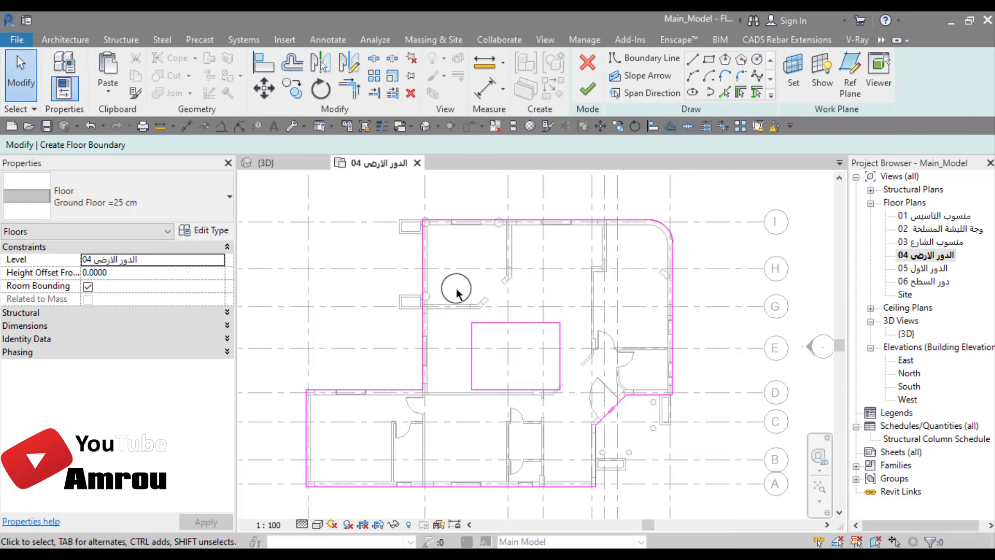
{"action": "left_click_drag", "start_coordinate": [459, 289], "coordinate": [567, 419]}
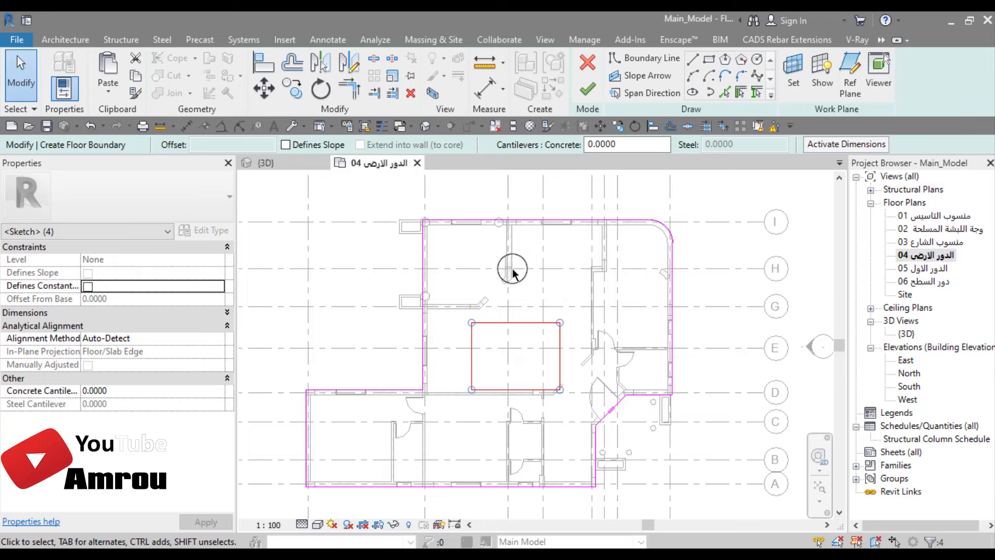
{"action": "left_click", "coordinate": [411, 93]}
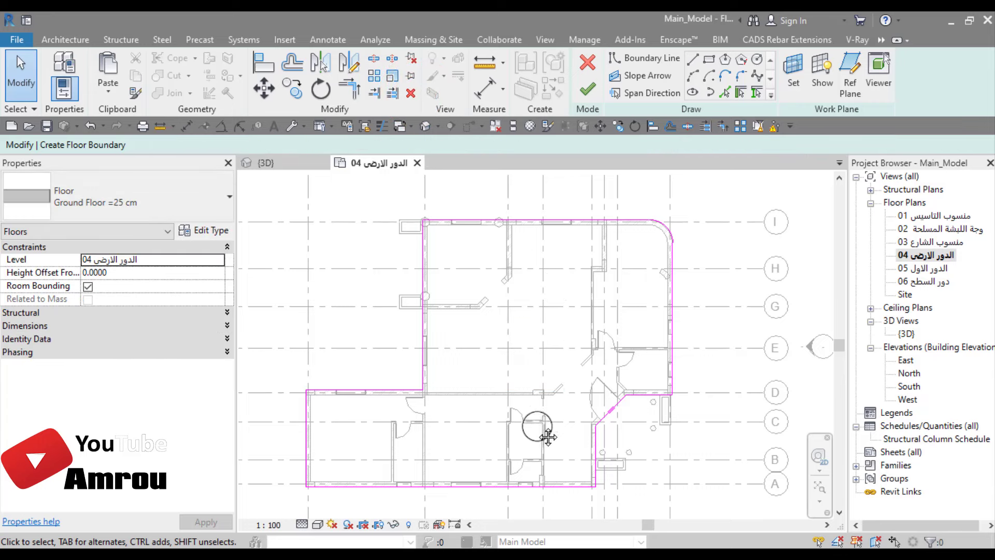
{"action": "middle_click_drag", "start_coordinate": [536, 434], "coordinate": [554, 410]}
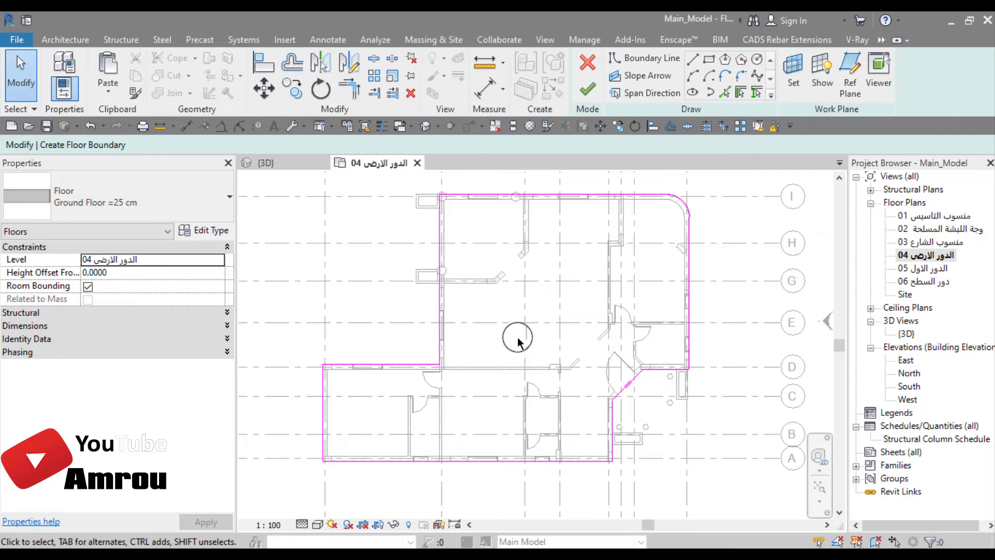
- Finish the floor boundary edit and view the entrance corner in 3D
{"action": "left_click", "coordinate": [587, 89]}
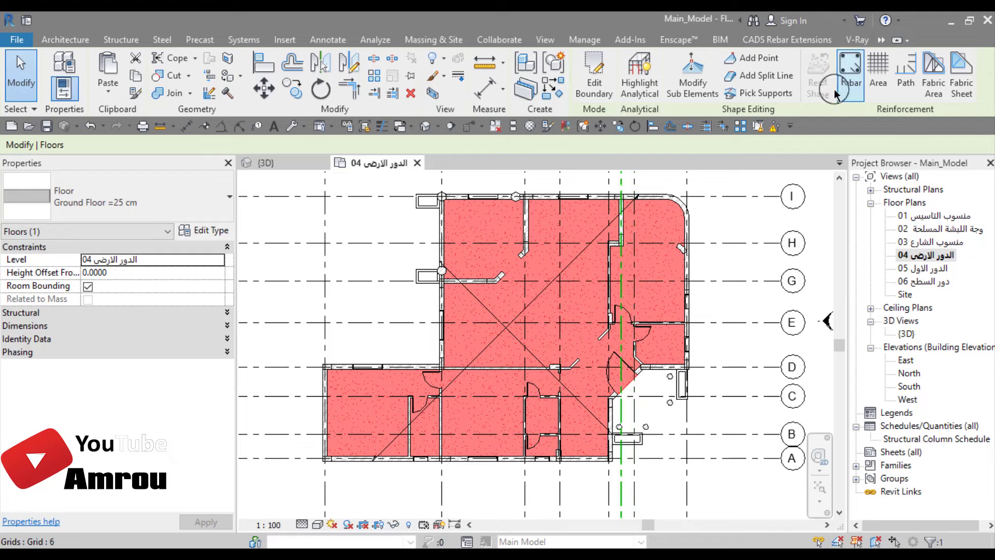
{"action": "left_click", "coordinate": [290, 163]}
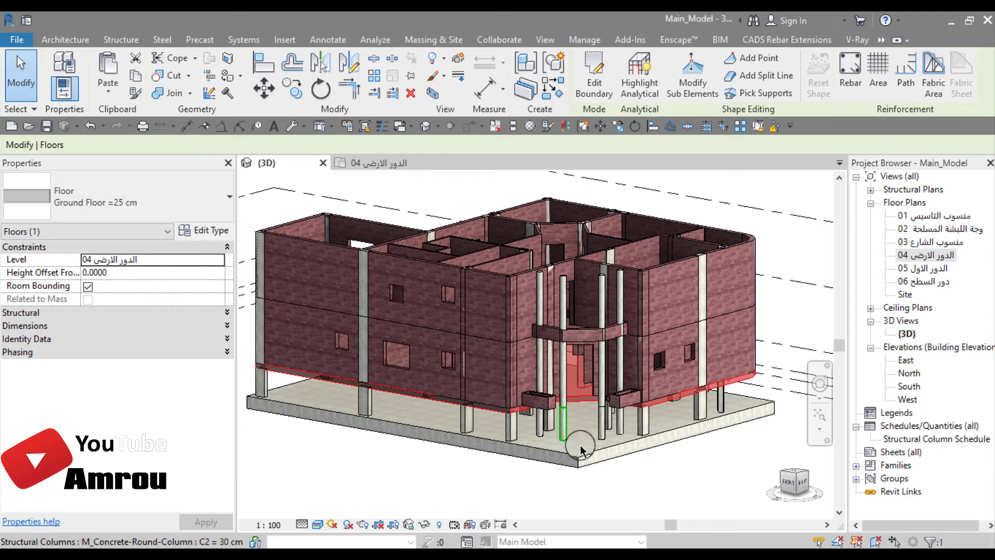
{"action": "scroll", "coordinate": [651, 464], "scroll_direction": "up", "scroll_amount": 3}
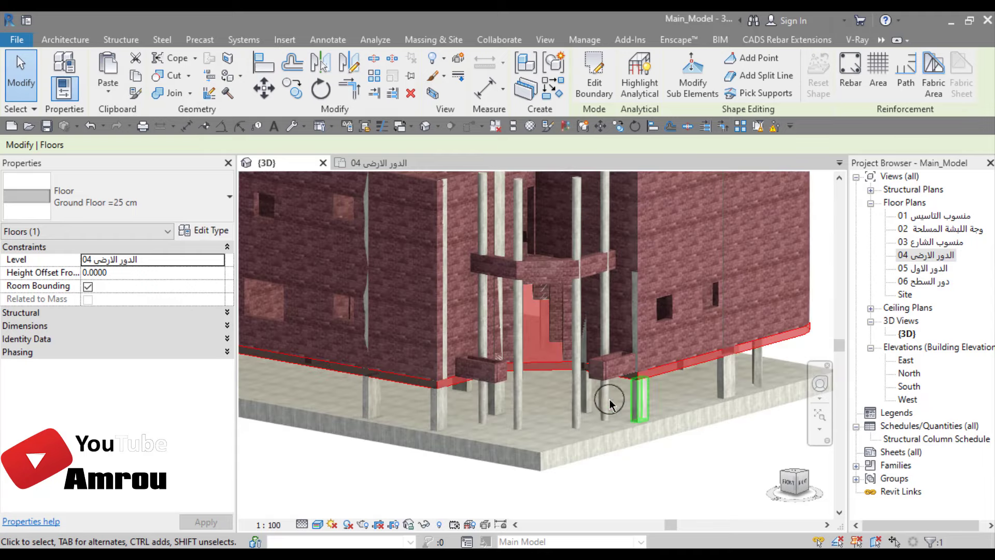
{"action": "scroll", "coordinate": [570, 400], "scroll_direction": "up", "scroll_amount": 2}
{"action": "scroll", "coordinate": [499, 406], "scroll_direction": "up", "scroll_amount": 2}
{"action": "middle_click_drag", "start_coordinate": [499, 406], "coordinate": [560, 373]}
{"action": "scroll", "coordinate": [564, 376], "scroll_direction": "down", "scroll_amount": 2}
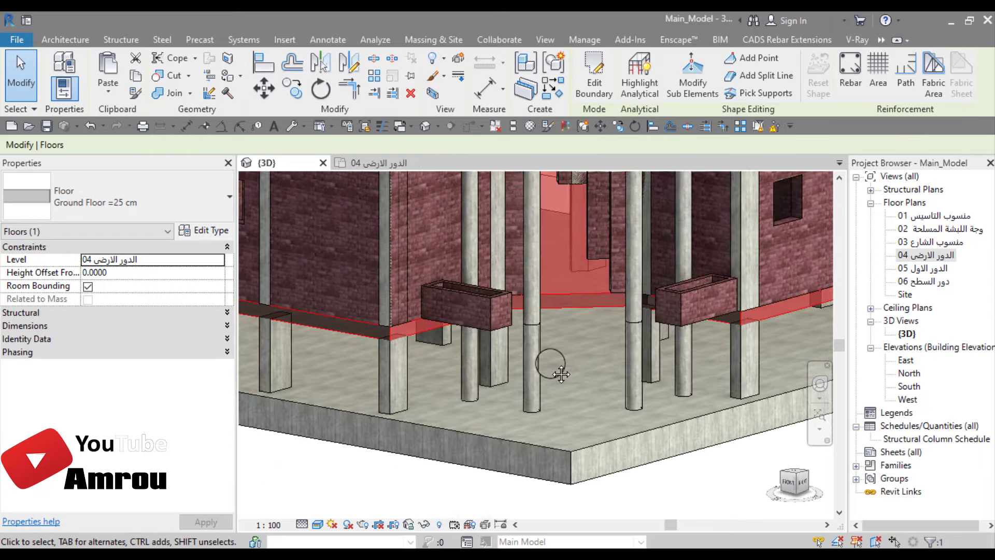
{"action": "scroll", "coordinate": [565, 376], "scroll_direction": "down", "scroll_amount": 2}
{"action": "middle_click_drag", "start_coordinate": [549, 412], "coordinate": [619, 411]}
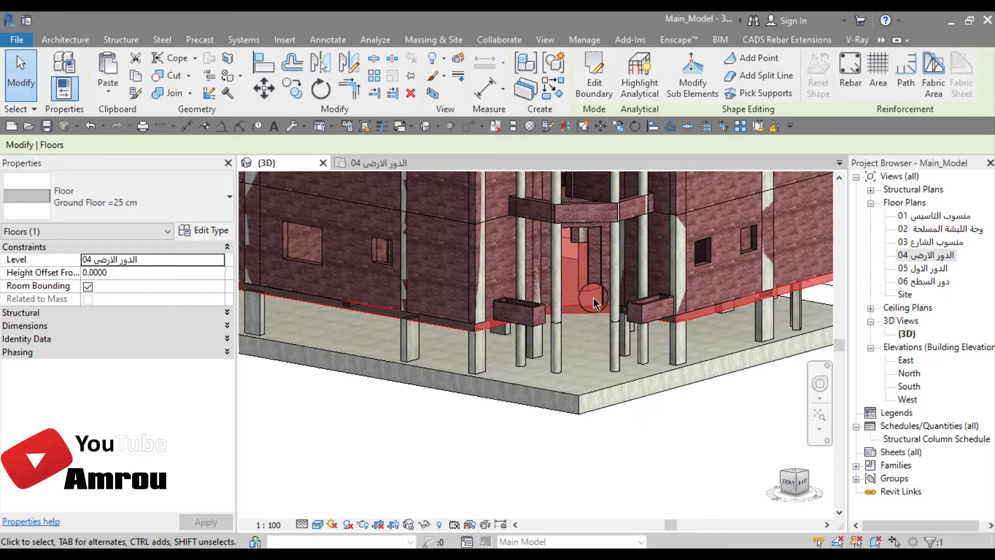
{"action": "left_click", "coordinate": [665, 458]}
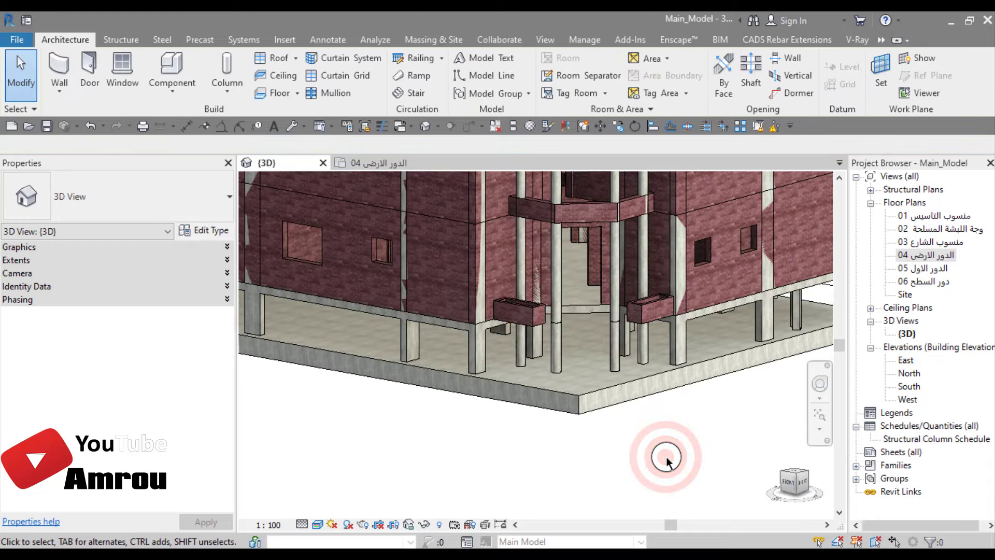
{"action": "mouse_move", "coordinate": [662, 460]}
{"action": "middle_mouse_down", "text": "shift"}
{"action": "mouse_move", "coordinate": [672, 430]}
{"action": "mouse_move", "coordinate": [651, 468]}
{"action": "middle_mouse_up", "text": "shift"}
{"action": "scroll", "coordinate": [568, 418], "scroll_direction": "up", "scroll_amount": 2}
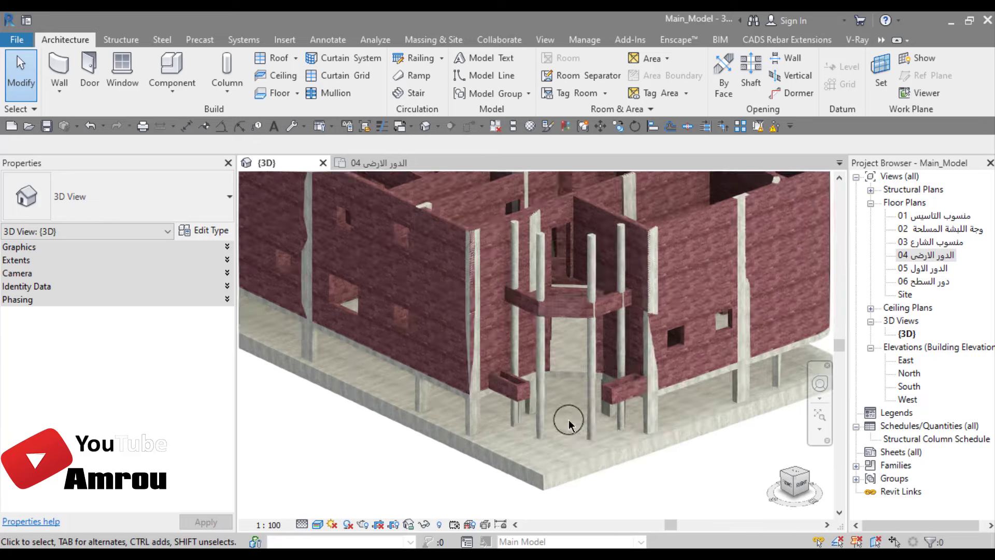
{"action": "scroll", "coordinate": [568, 374], "scroll_direction": "up", "scroll_amount": 2}
- Delete the extra Ground Floor = 25 cm slab under the walls
{"action": "left_click", "coordinate": [567, 339]}
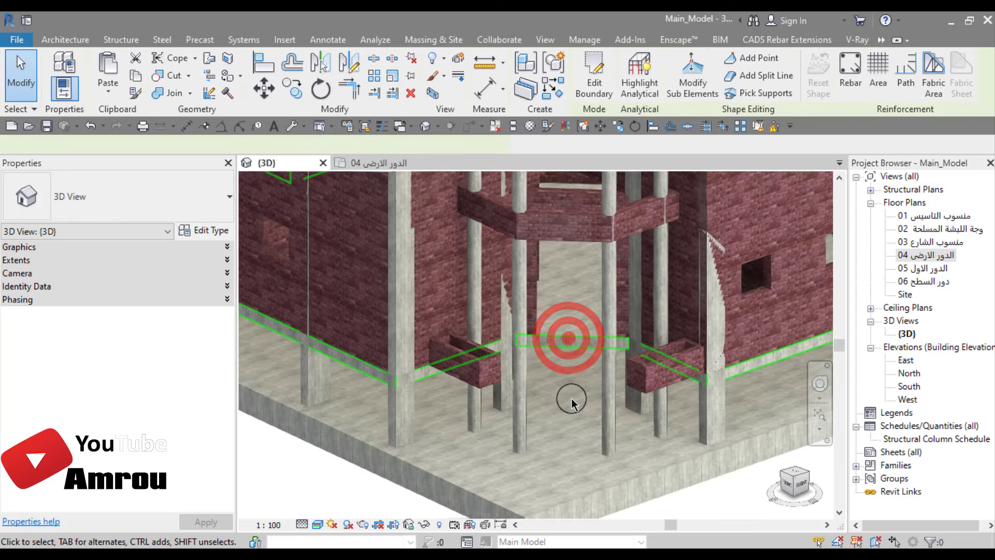
{"action": "key", "text": "Escape"}
{"action": "scroll", "coordinate": [526, 328], "scroll_direction": "up", "scroll_amount": 2}
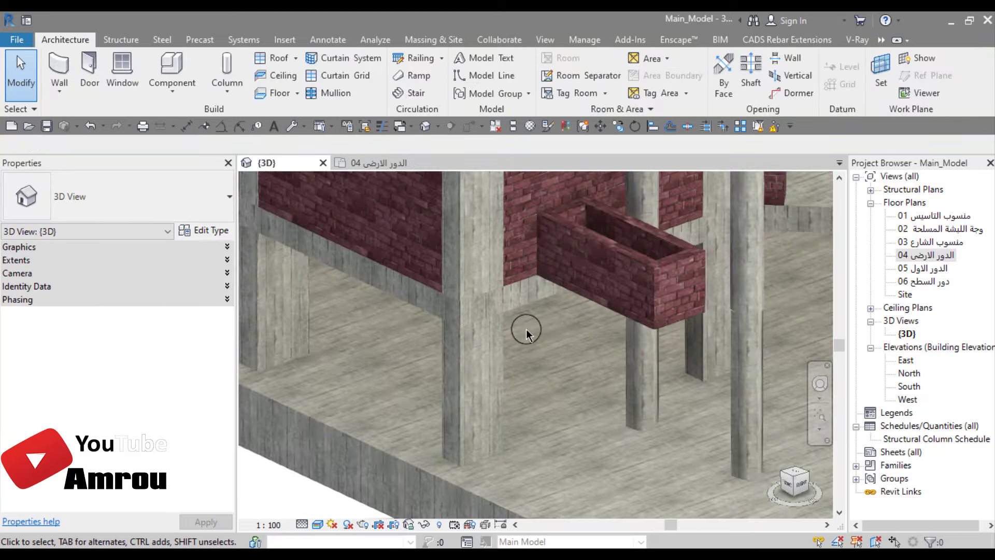
{"action": "scroll", "coordinate": [532, 326], "scroll_direction": "up", "scroll_amount": 2}
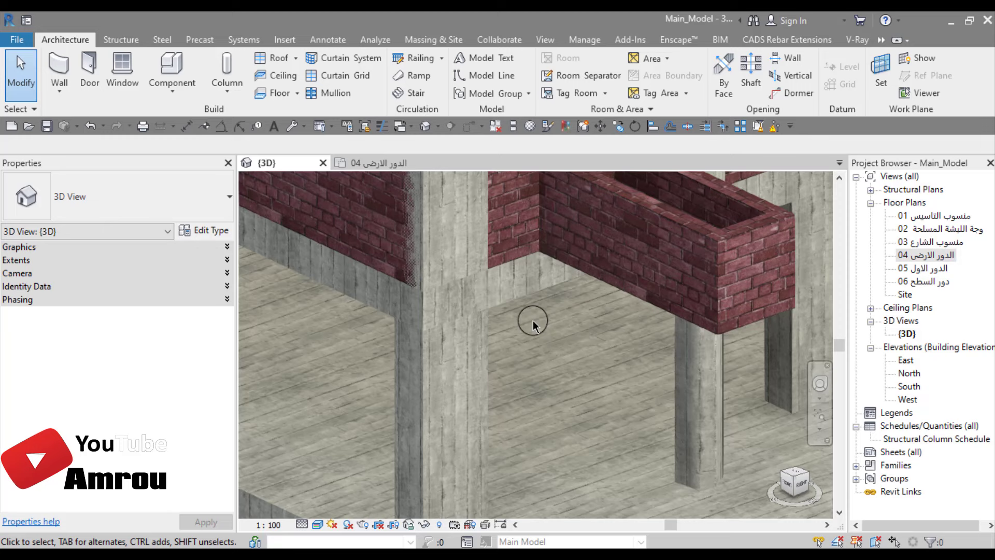
{"action": "left_click", "coordinate": [520, 293]}
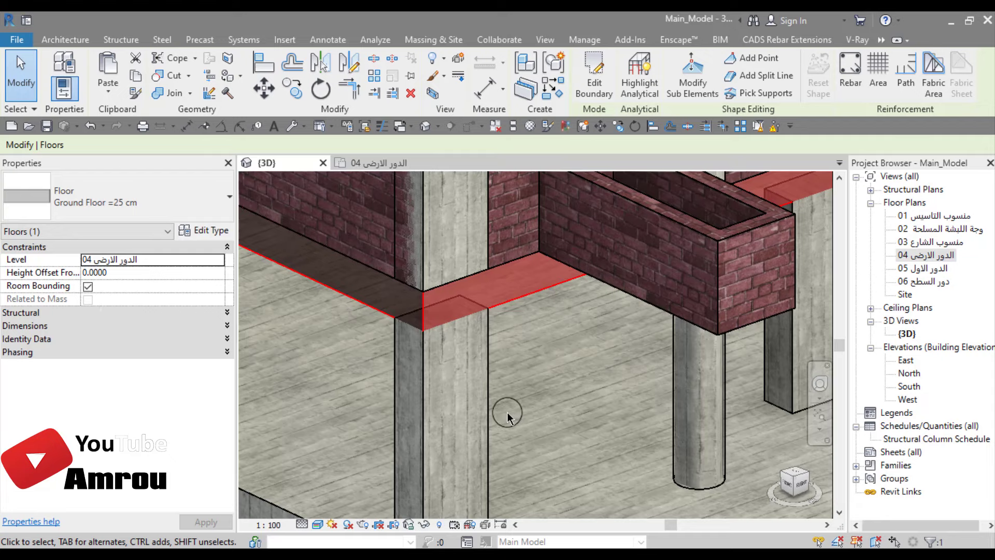
{"action": "scroll", "coordinate": [507, 411], "scroll_direction": "down", "scroll_amount": 2}
{"action": "scroll", "coordinate": [551, 371], "scroll_direction": "down", "scroll_amount": 2}
{"action": "scroll", "coordinate": [402, 459], "scroll_direction": "down", "scroll_amount": 2}
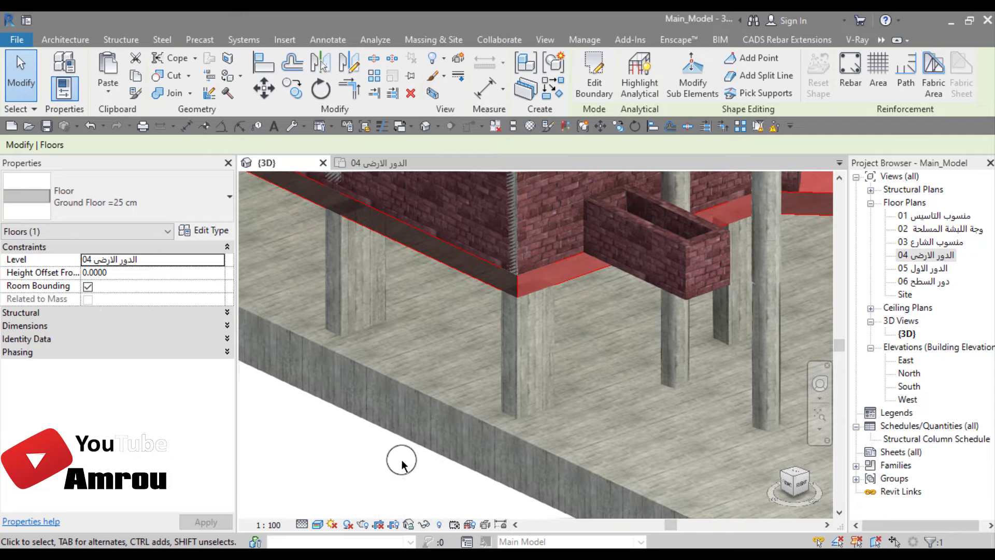
{"action": "key", "text": "Delete"}
{"action": "left_click", "coordinate": [365, 478]}
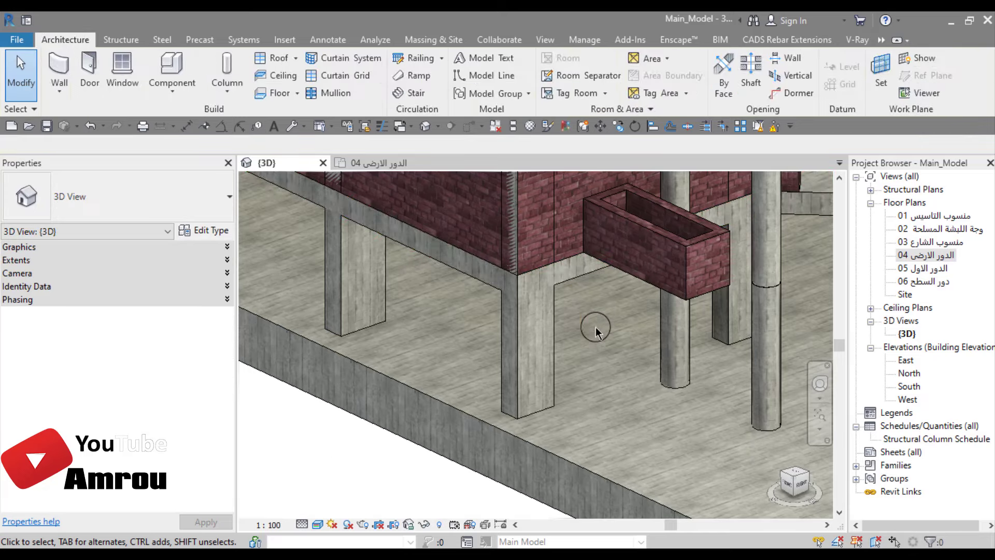
- Orbit the 3D view to inspect the walls, columns and slab edge
{"action": "scroll", "coordinate": [580, 284], "scroll_direction": "up", "scroll_amount": 2}
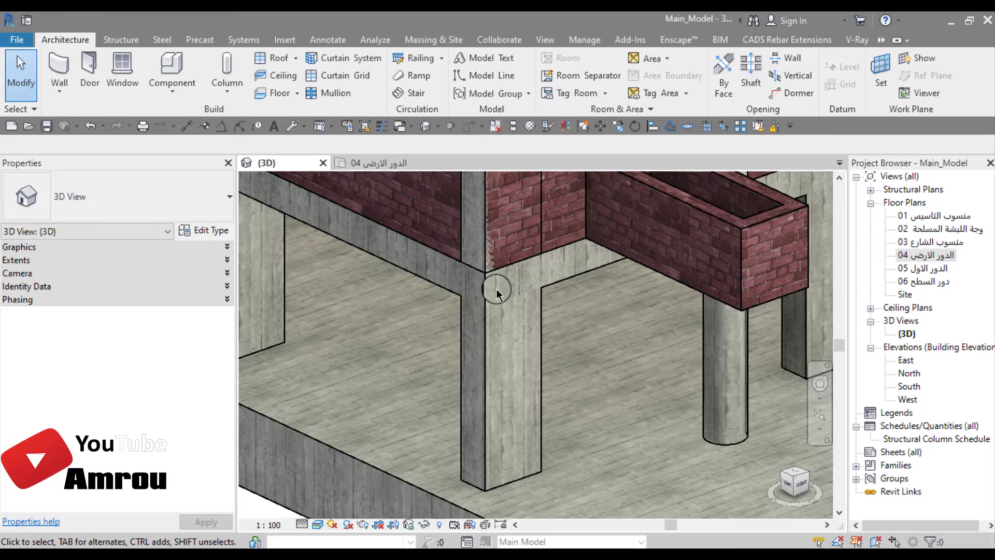
{"action": "scroll", "coordinate": [573, 352], "scroll_direction": "down", "scroll_amount": 3}
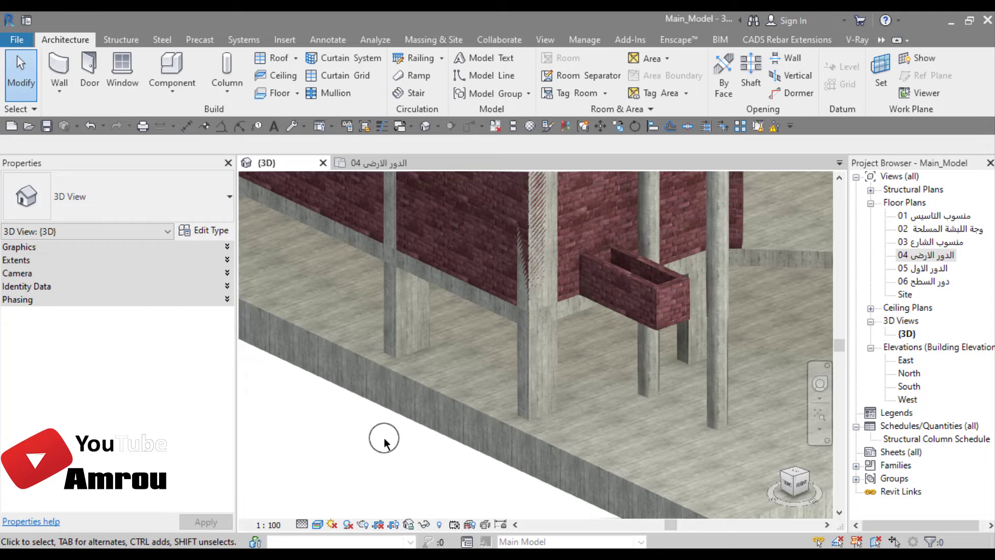
{"action": "middle_click_drag", "start_coordinate": [384, 441], "coordinate": [422, 415]}
{"action": "scroll", "coordinate": [430, 420], "scroll_direction": "down", "scroll_amount": 3}
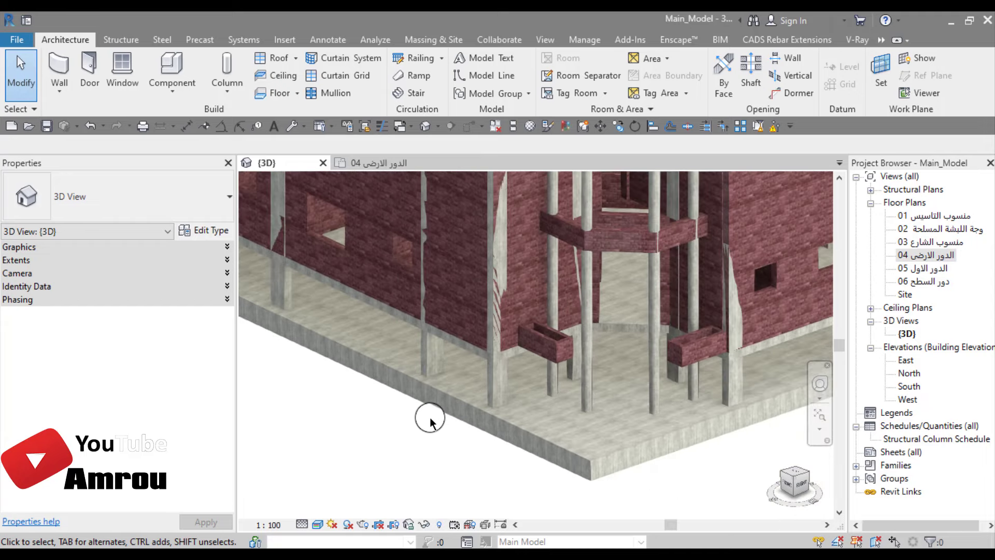
{"action": "left_click", "coordinate": [416, 414]}
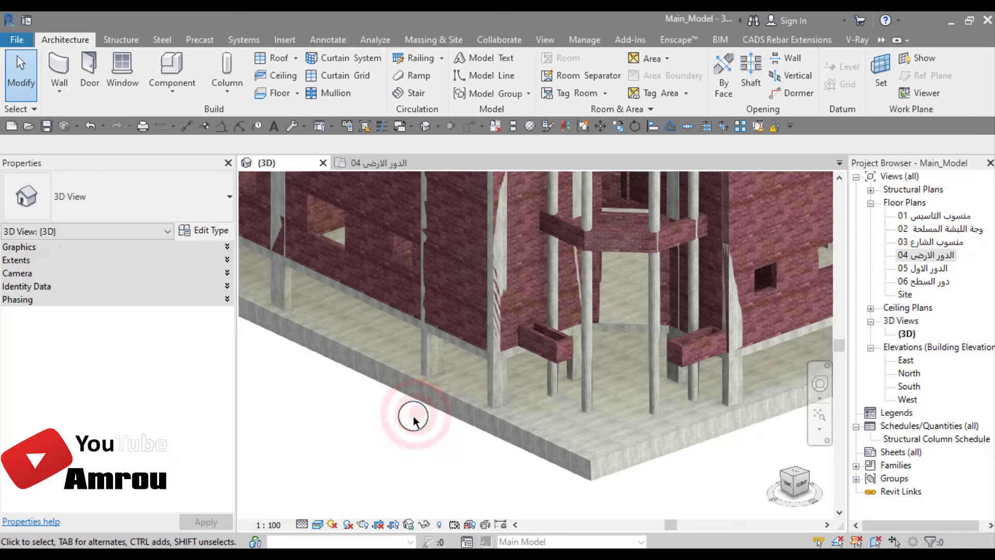
{"action": "middle_click_drag", "start_coordinate": [438, 429], "coordinate": [463, 431]}
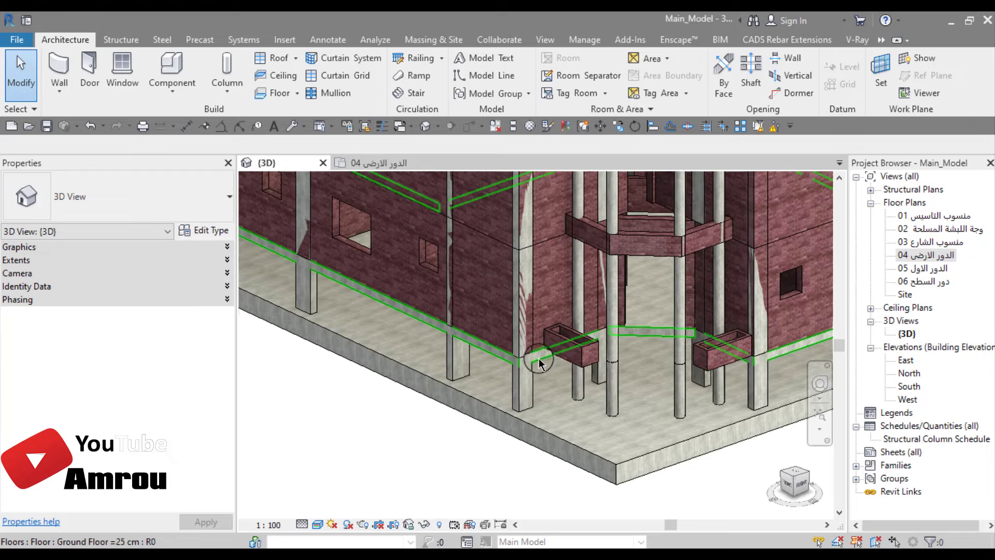
{"action": "left_click", "coordinate": [511, 403]}
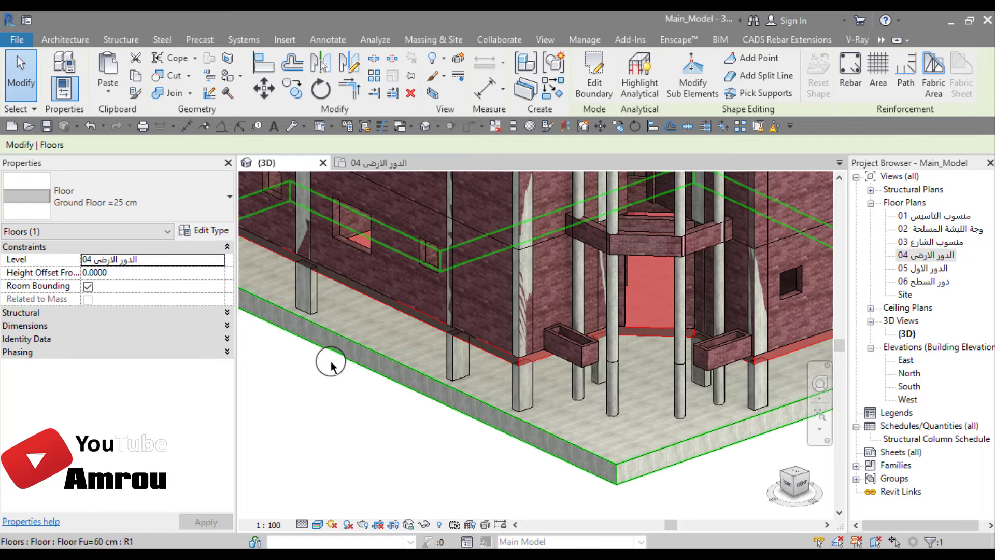
{"action": "left_click", "coordinate": [97, 311]}
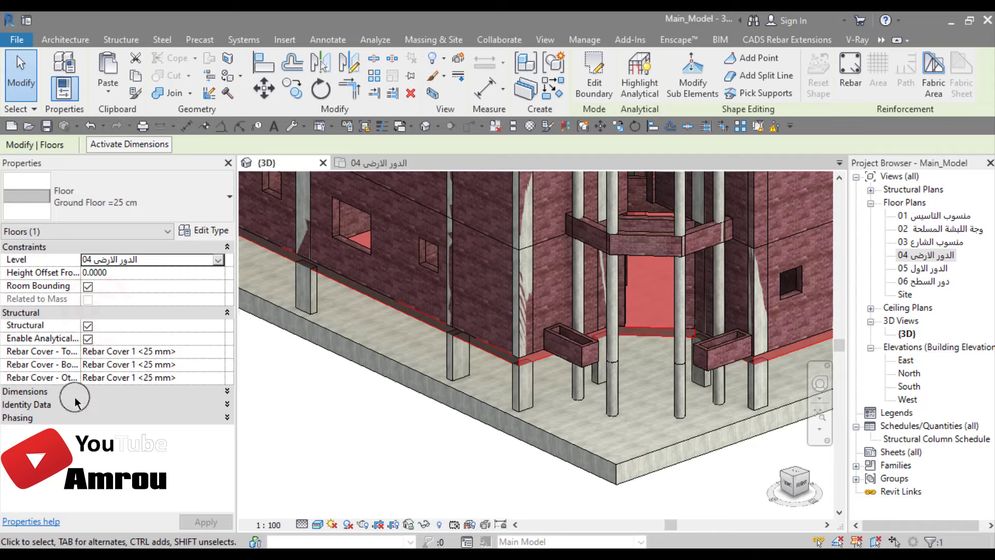
{"action": "left_click", "coordinate": [85, 384]}
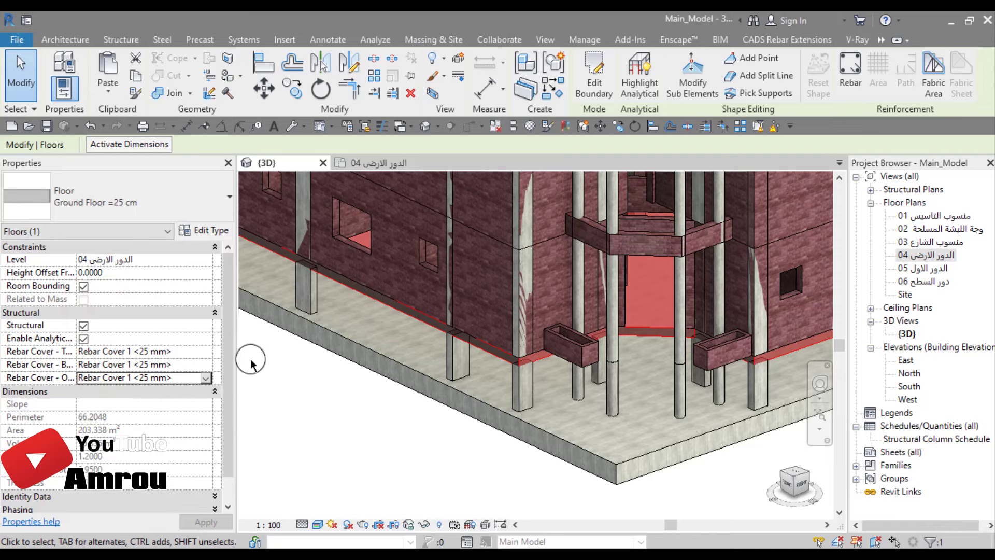
{"action": "left_click", "coordinate": [316, 406]}
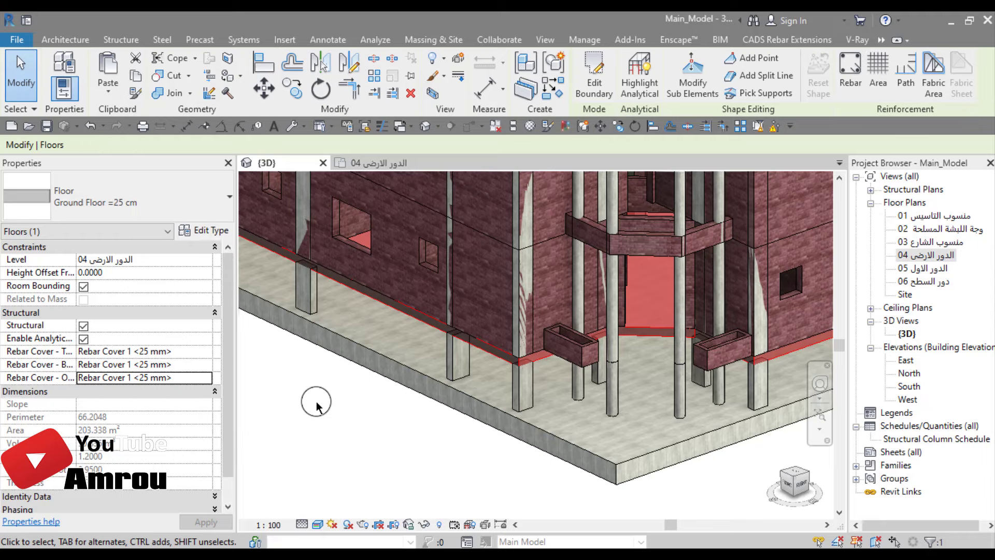
{"action": "left_click", "coordinate": [210, 231]}
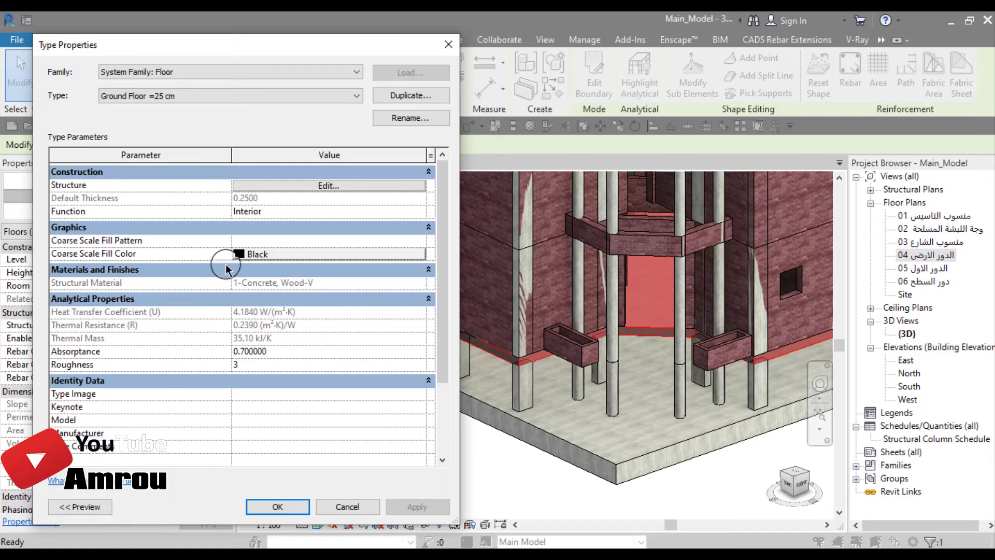
{"action": "left_click", "coordinate": [321, 186]}
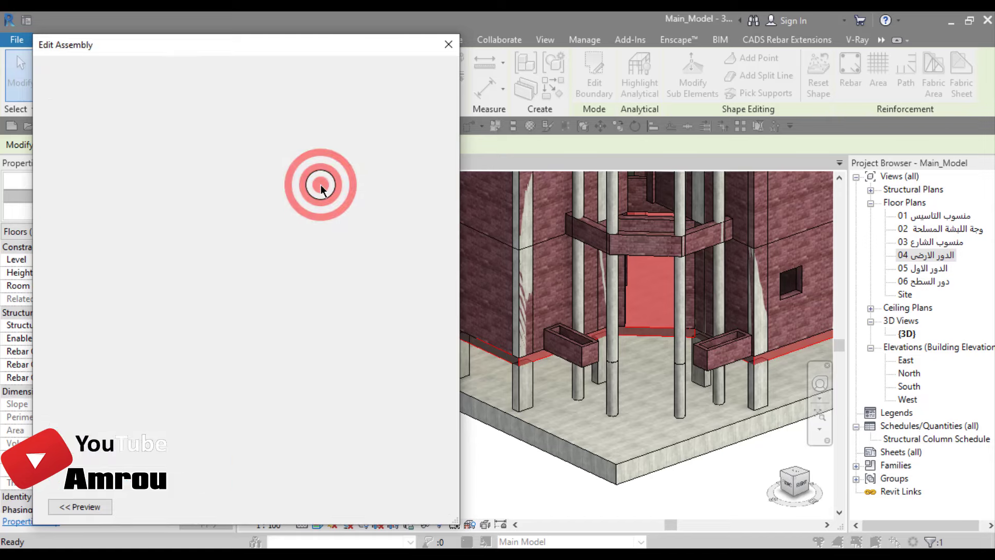
{"action": "left_click", "coordinate": [448, 44]}
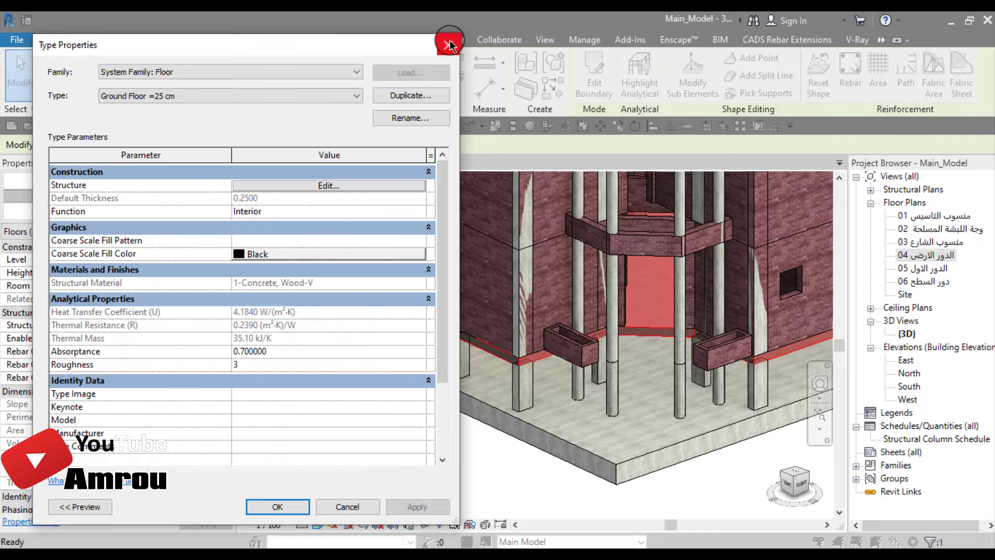
{"action": "left_click", "coordinate": [450, 41]}
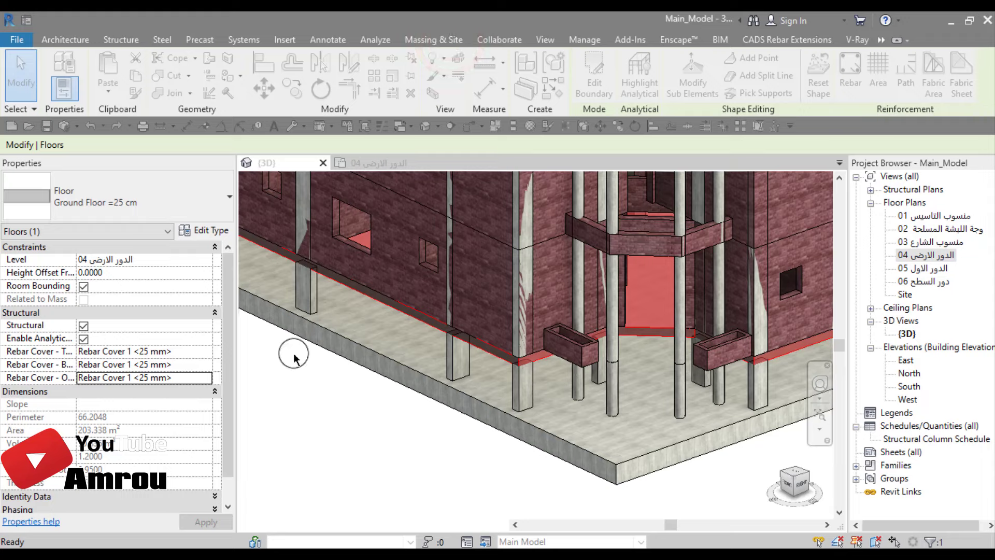
{"action": "left_click", "coordinate": [299, 403]}
- Deselect the floor, inspect the columns and planter box, and switch to Manage
{"action": "left_click", "coordinate": [299, 402]}
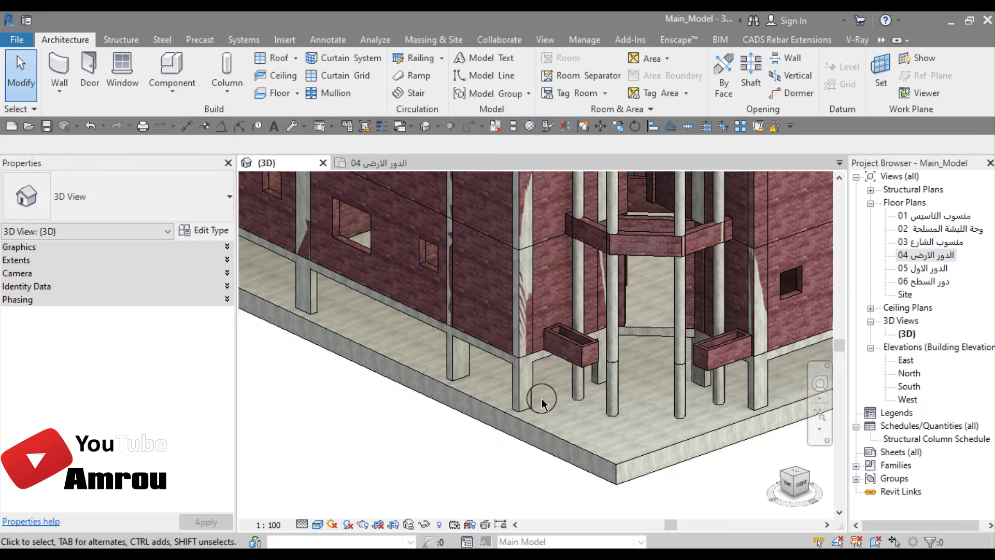
{"action": "scroll", "coordinate": [542, 399], "scroll_direction": "up", "scroll_amount": 3}
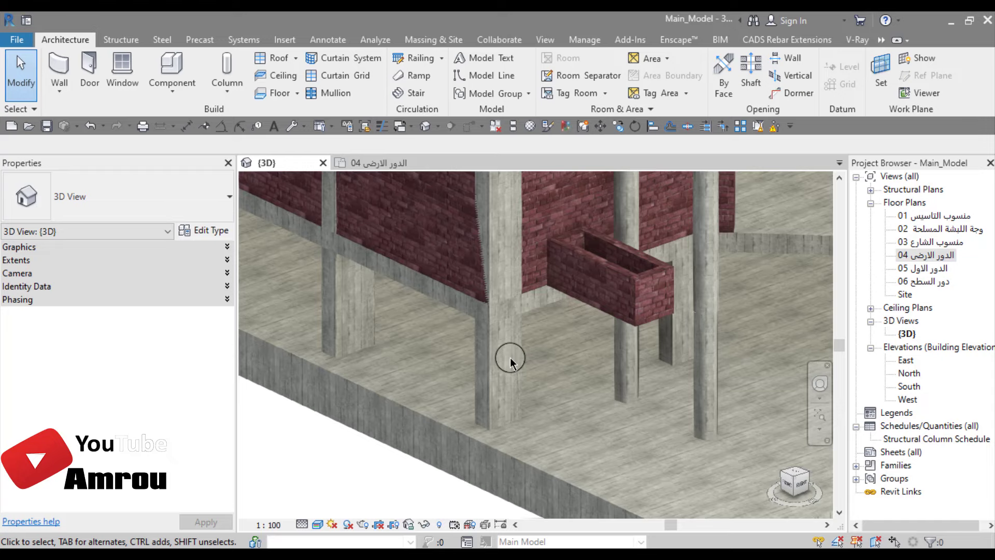
{"action": "scroll", "coordinate": [510, 360], "scroll_direction": "down", "scroll_amount": 2}
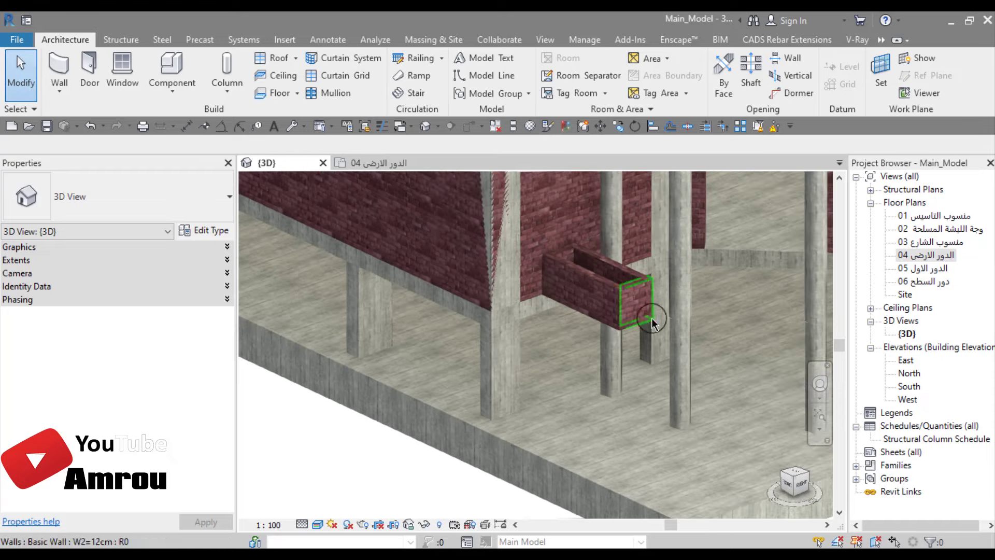
{"action": "scroll", "coordinate": [494, 386], "scroll_direction": "down", "scroll_amount": 3}
{"action": "left_click", "coordinate": [408, 473]}
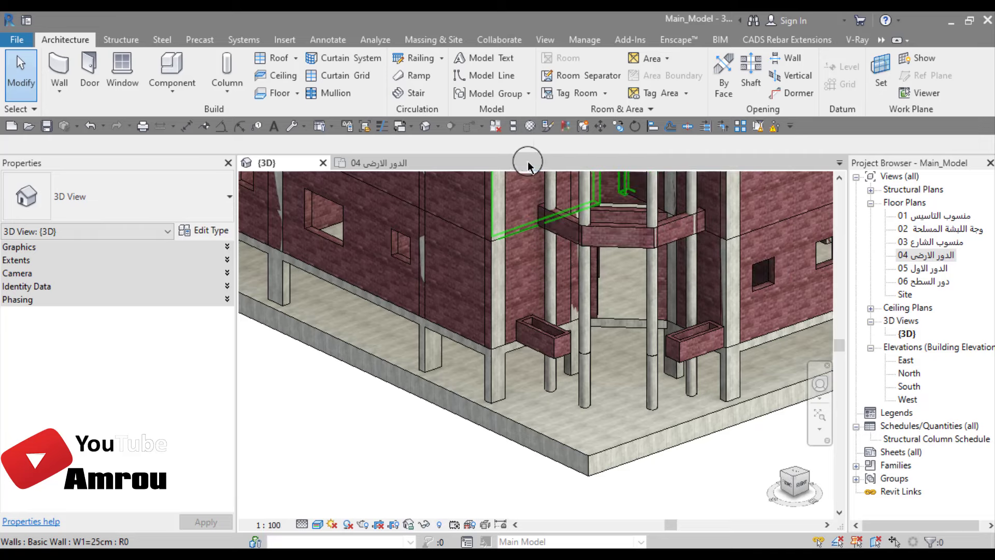
{"action": "left_click", "coordinate": [584, 41]}
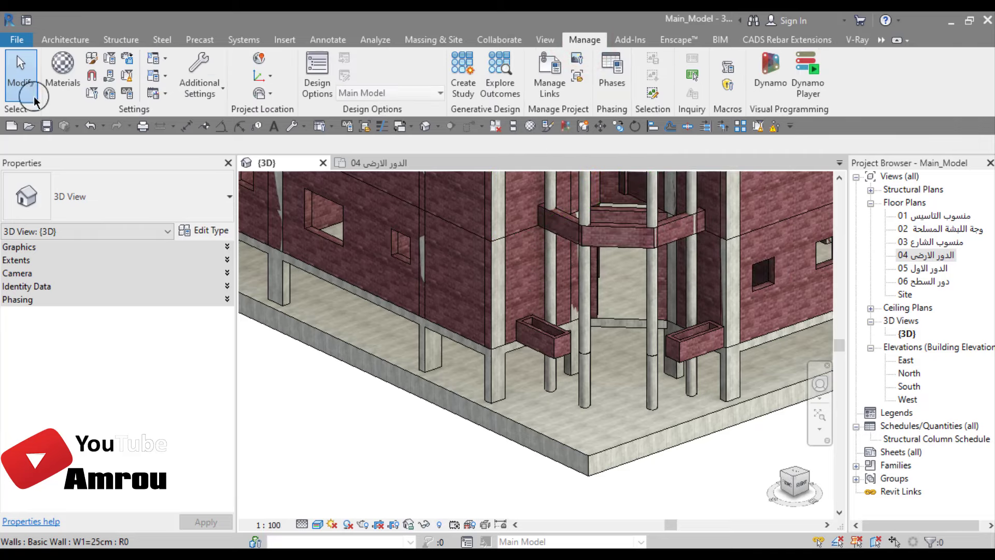
- Duplicate the 1-Concrete, Wood-V material in the Materials browser
{"action": "left_click", "coordinate": [63, 63]}
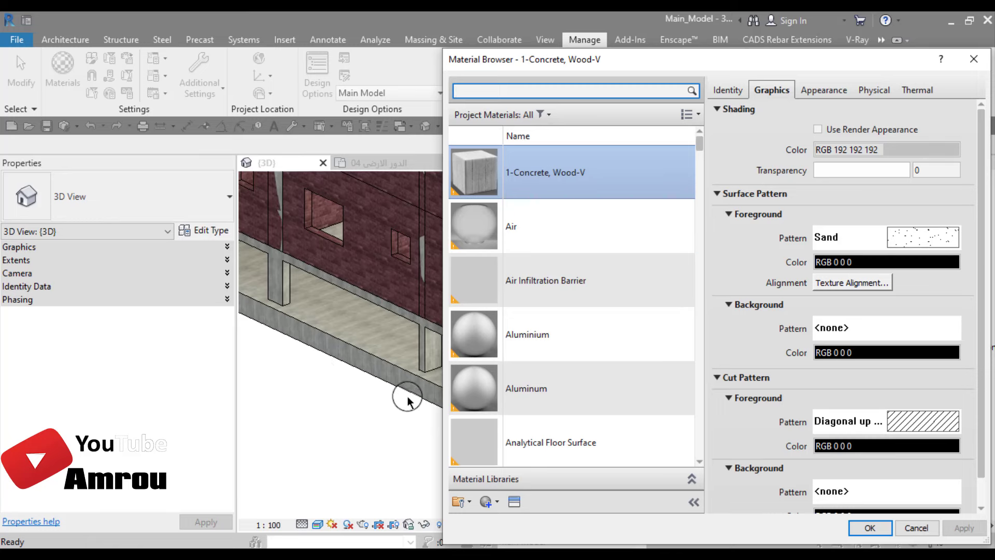
{"action": "right_click", "coordinate": [642, 173]}
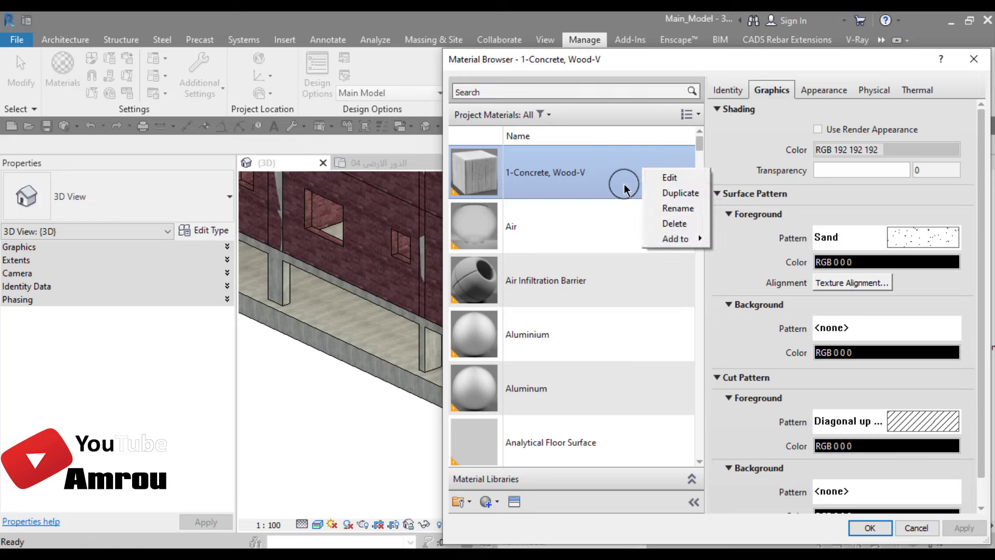
{"action": "left_click", "coordinate": [666, 192]}
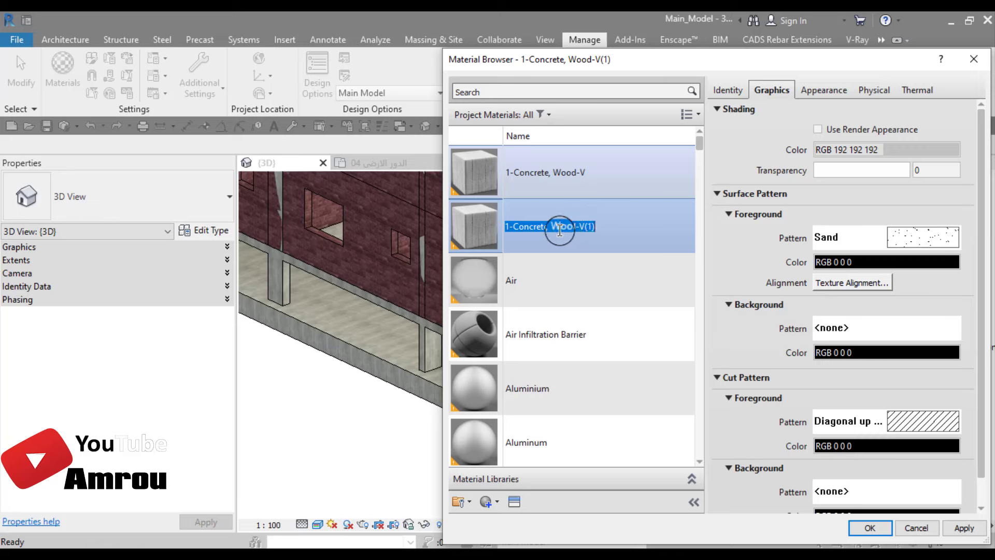
- Rename the copy to 2-Concrete, Wood-H and show its appearance settings
{"action": "left_click", "coordinate": [508, 226]}
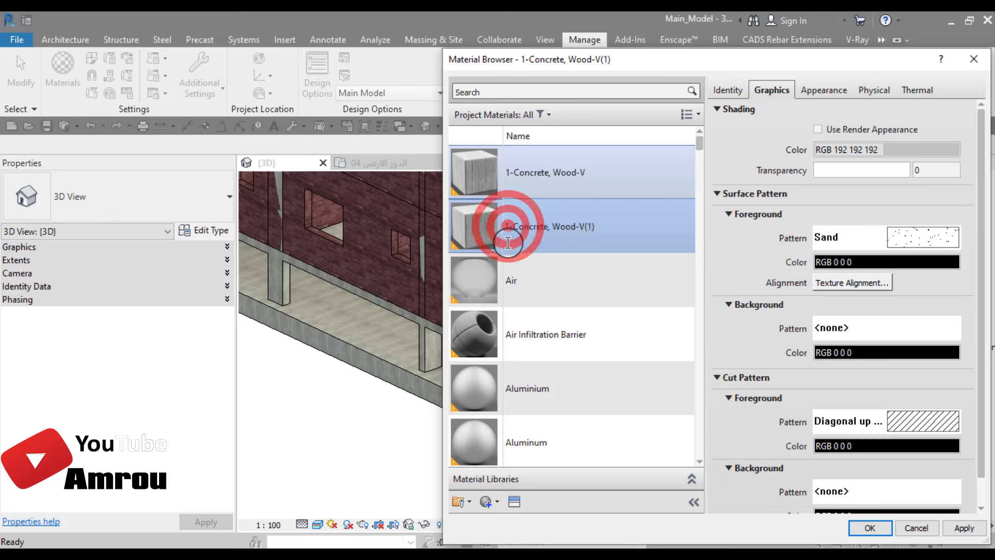
{"action": "left_click", "coordinate": [508, 225]}
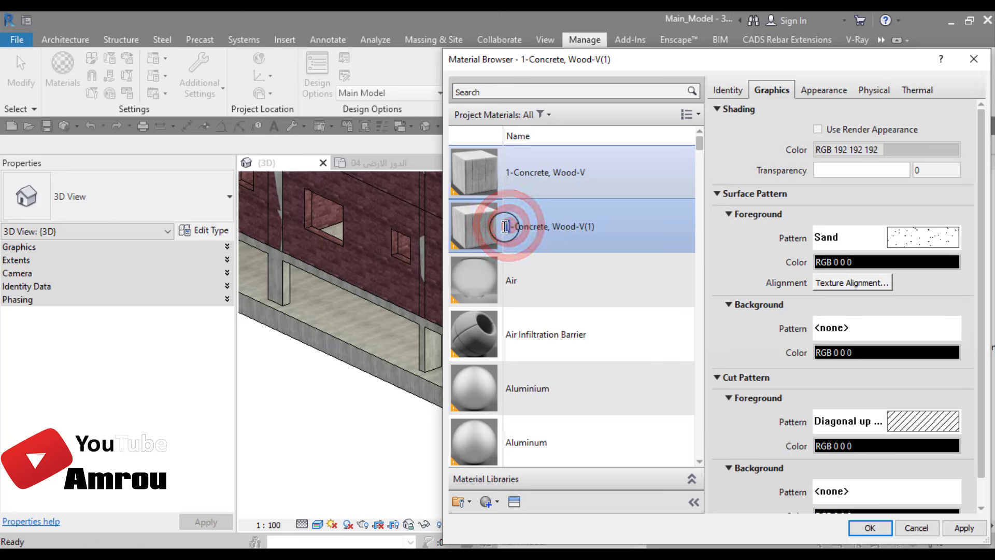
{"action": "left_click_drag", "start_coordinate": [509, 225], "coordinate": [503, 226]}
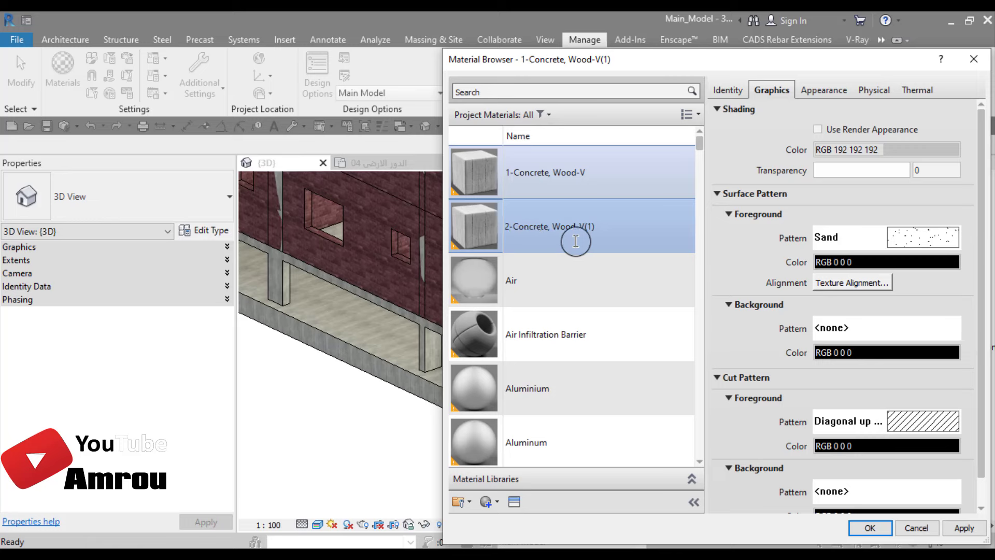
{"action": "left_click_drag", "start_coordinate": [579, 227], "coordinate": [602, 226]}
{"action": "type", "text": "H"}
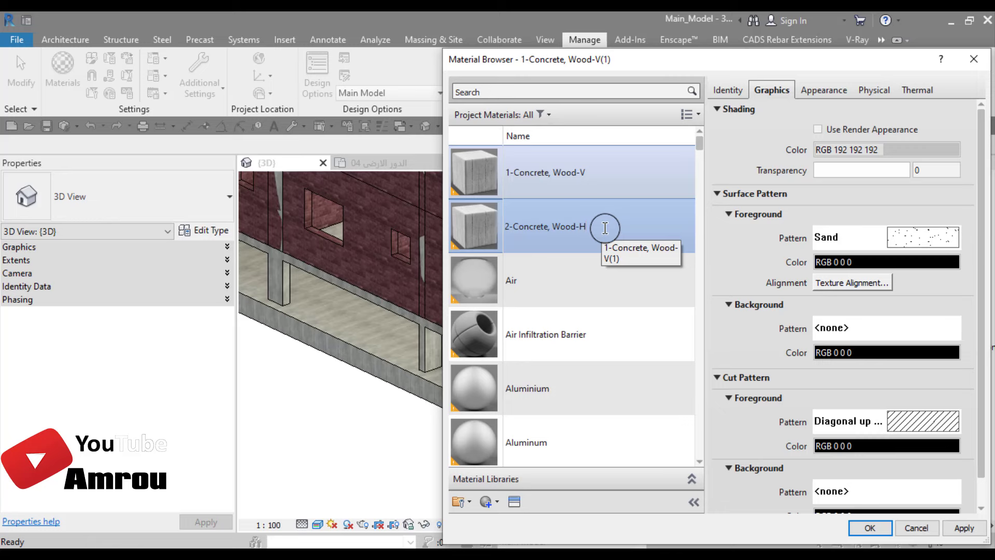
{"action": "key", "text": "Return"}
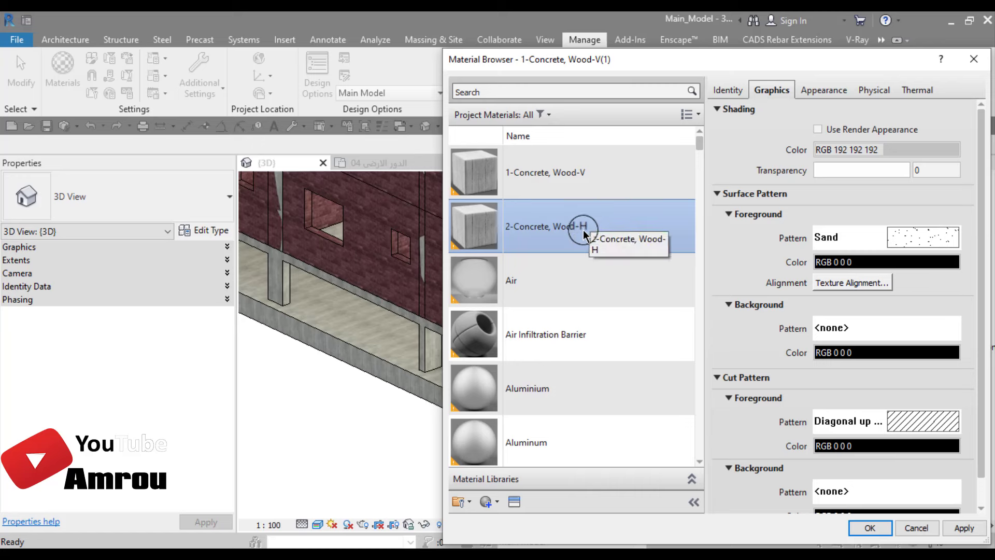
{"action": "left_click", "coordinate": [826, 91]}
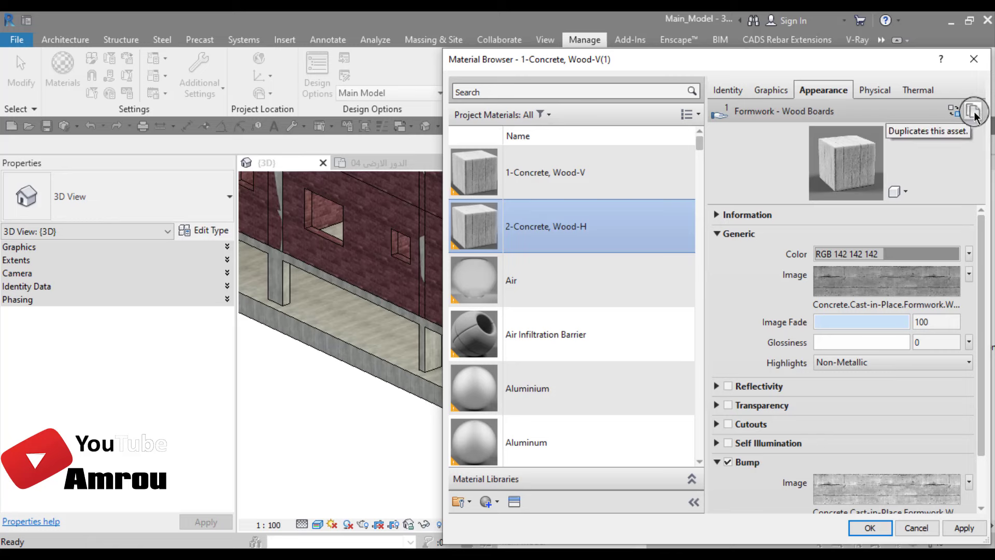
- Duplicate the appearance asset as Formwork - Wood Boards(1) for 2-Concrete, Wood-H
{"action": "left_click", "coordinate": [973, 112]}
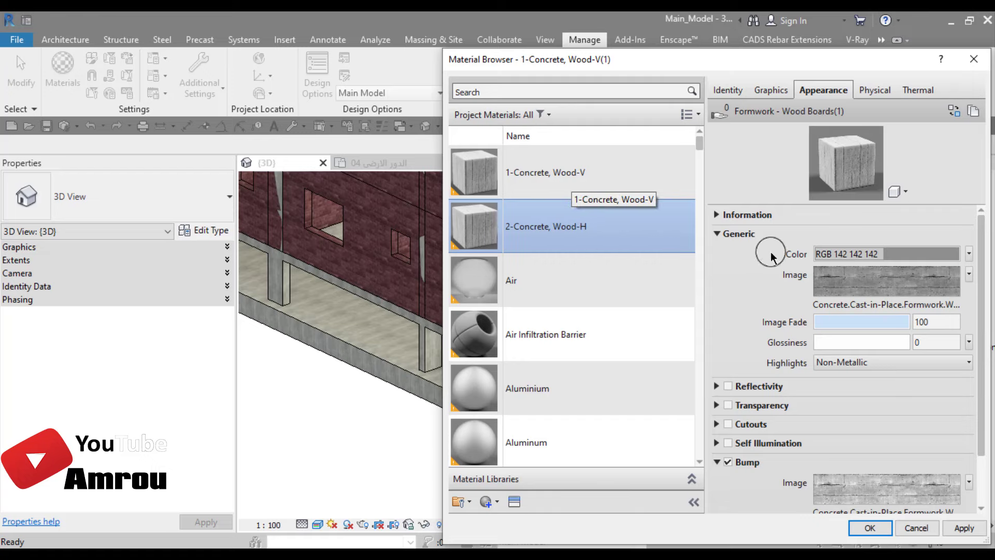
- Rotate the 2-Concrete, Wood-H colour image texture from 90° to 0°
{"action": "left_click", "coordinate": [889, 283]}
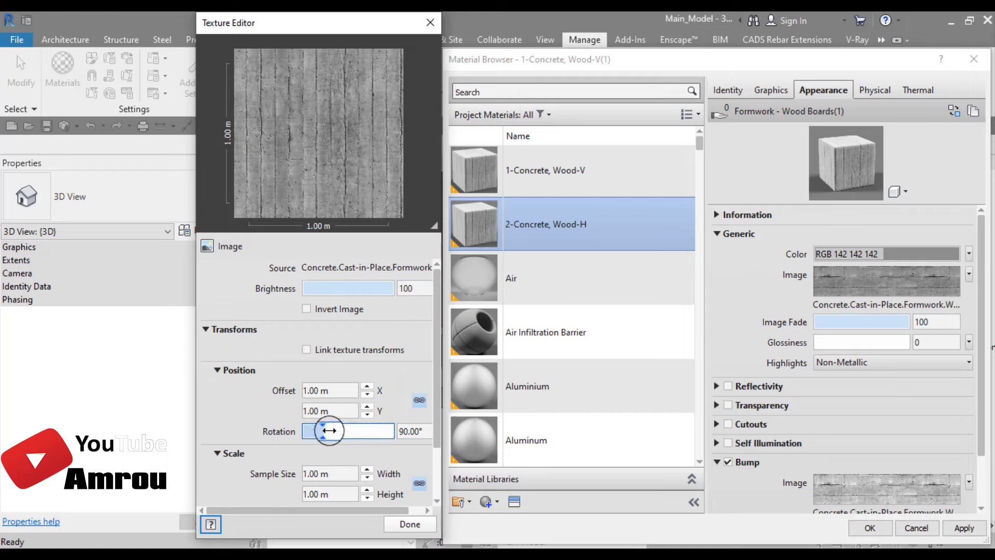
{"action": "left_click_drag", "start_coordinate": [329, 431], "coordinate": [289, 435]}
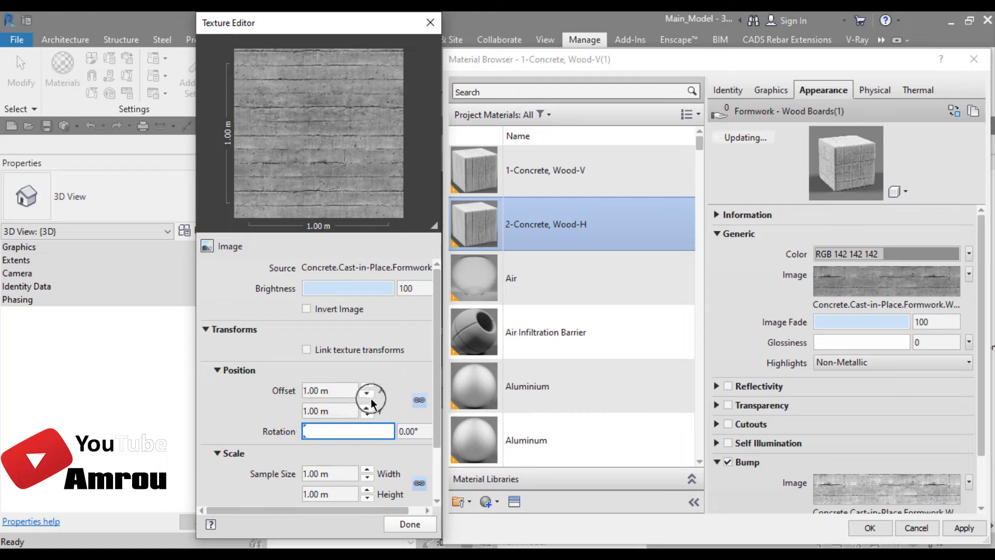
{"action": "left_click", "coordinate": [404, 524]}
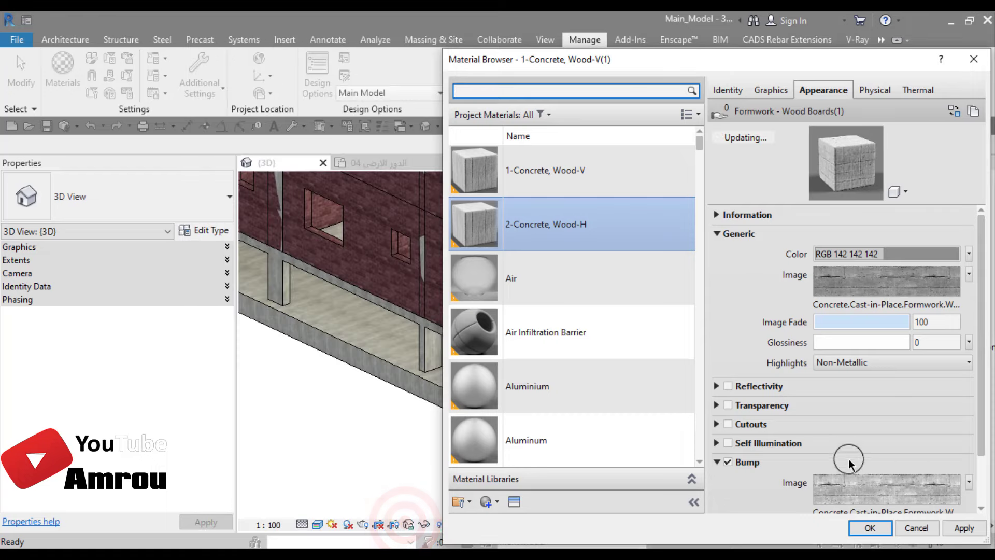
- Rotate the bump image texture to 0° as well, giving horizontal boards
{"action": "left_click", "coordinate": [879, 486]}
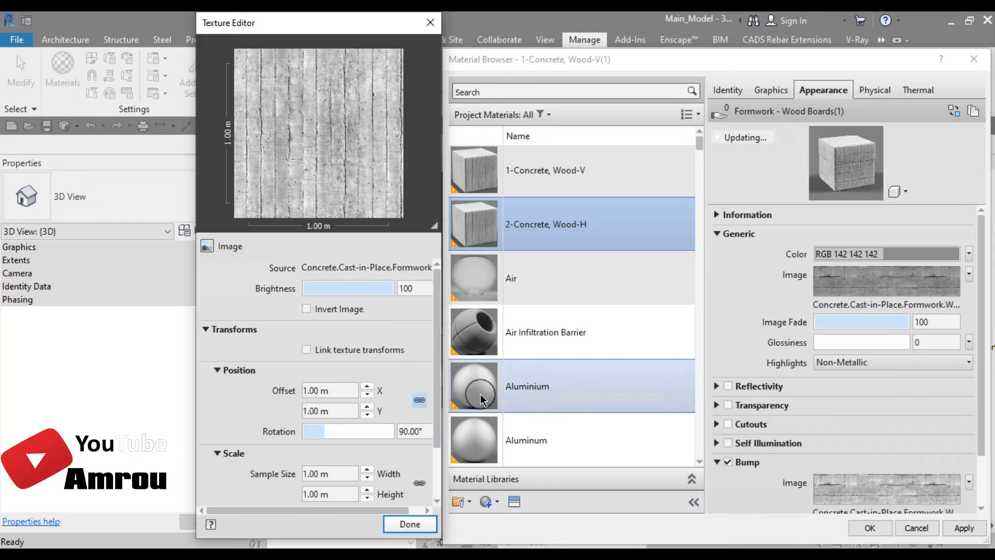
{"action": "left_click", "coordinate": [421, 432]}
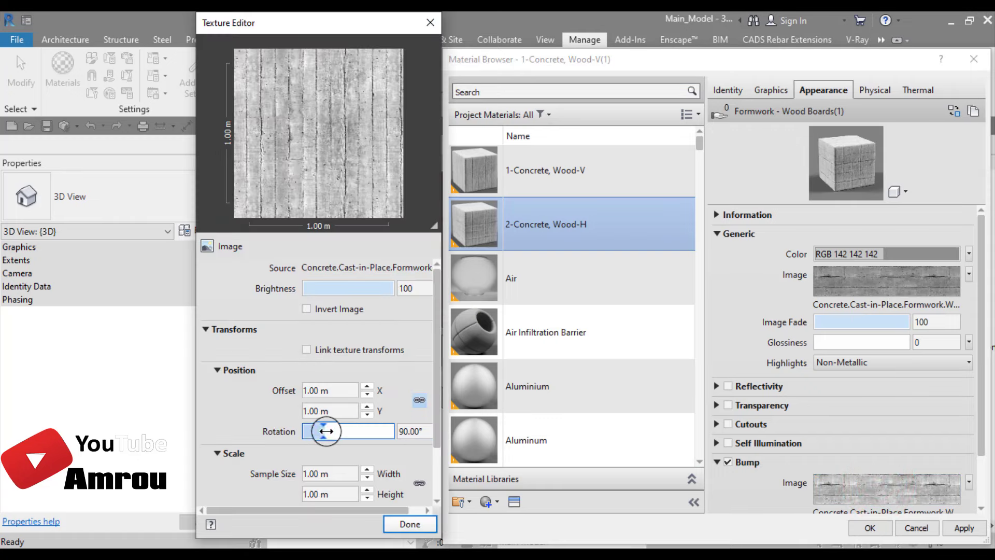
{"action": "left_click_drag", "start_coordinate": [322, 431], "coordinate": [303, 431]}
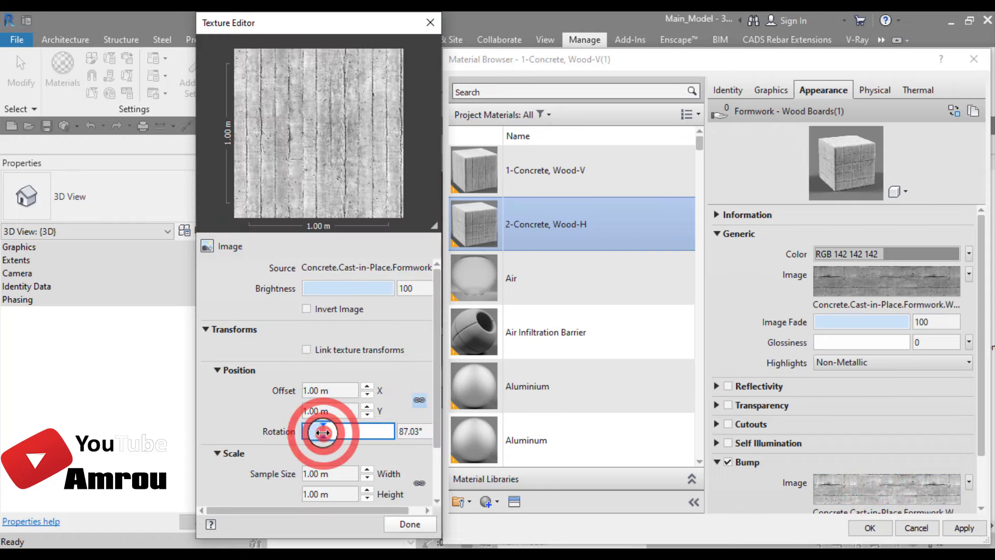
{"action": "left_click", "coordinate": [409, 524]}
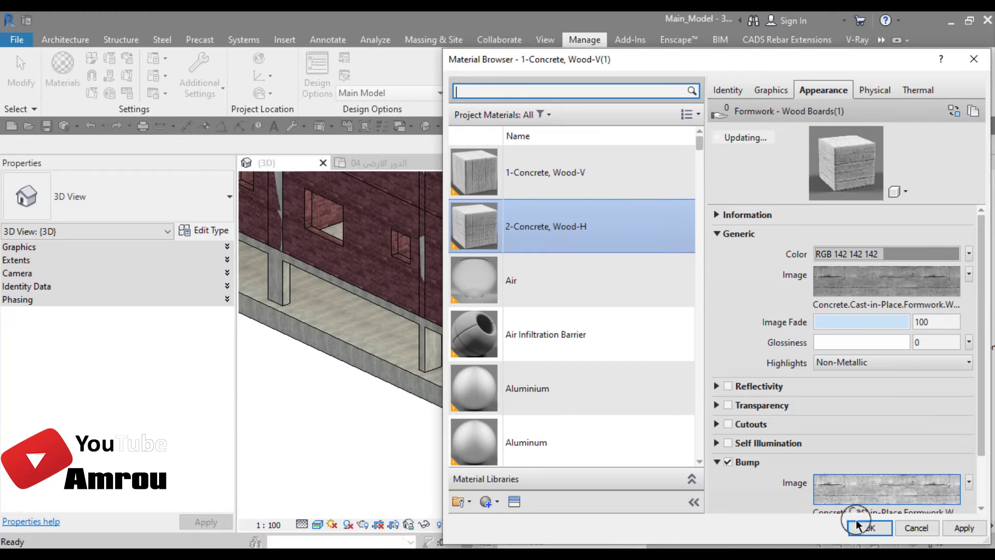
- Accept the material changes and select the Ground Floor =25 cm slab in 3D
{"action": "left_click", "coordinate": [880, 527]}
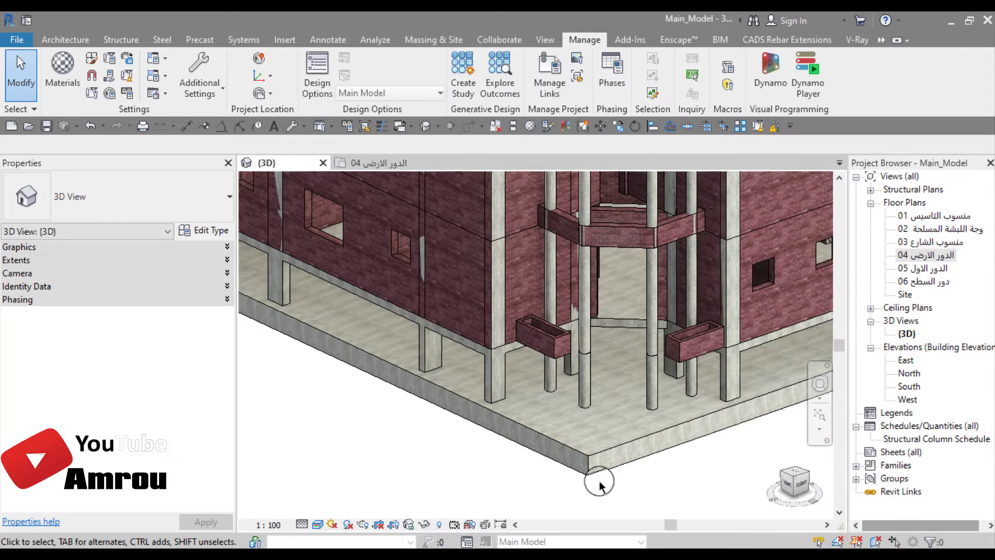
{"action": "left_click", "coordinate": [311, 438]}
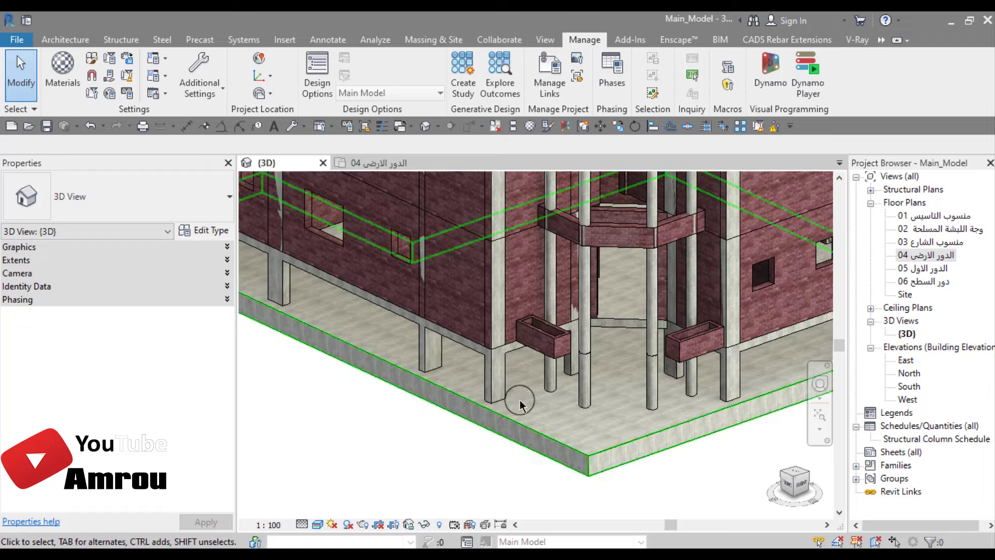
{"action": "left_click", "coordinate": [636, 324]}
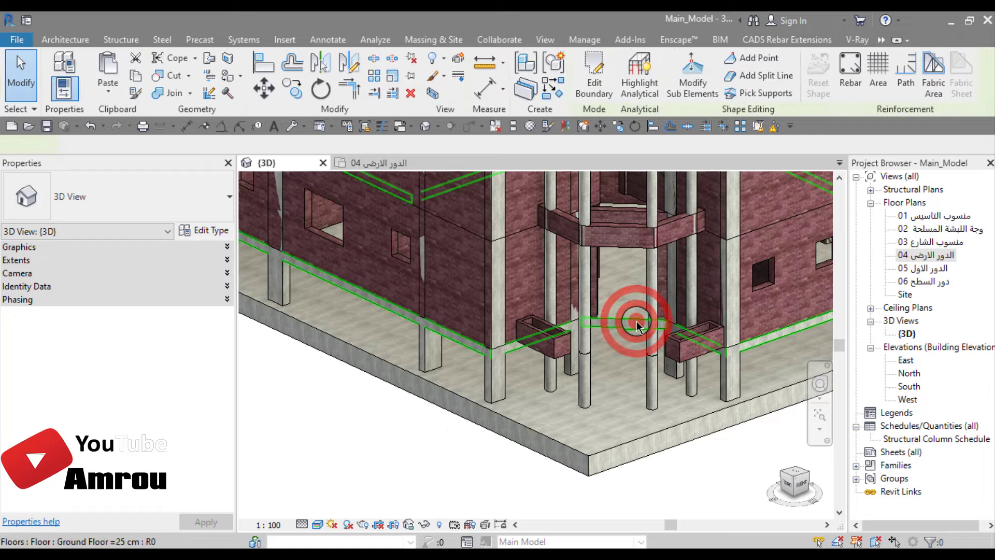
- Assign 2-Concrete, Wood-H to the Ground Floor =25 cm type's structure layer and apply it
{"action": "left_click", "coordinate": [215, 235]}
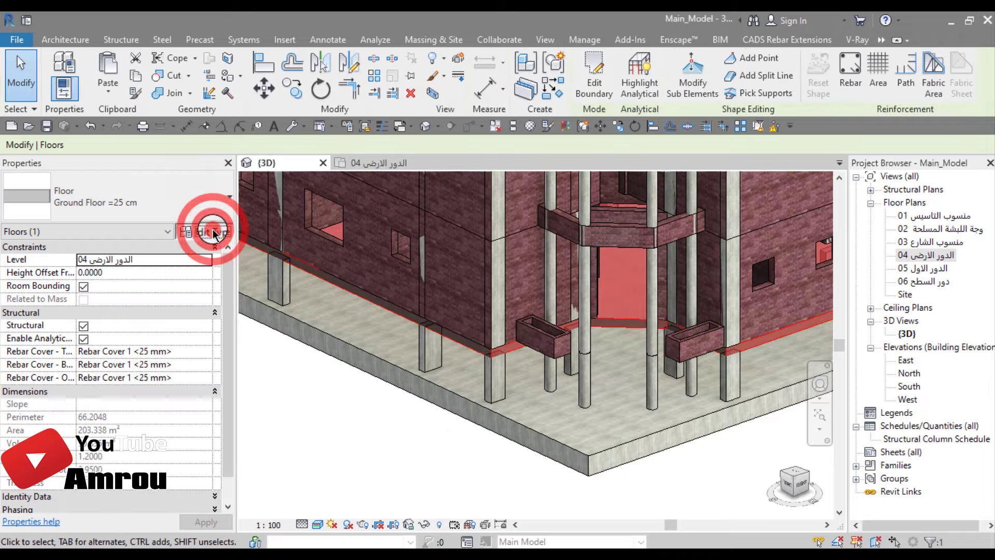
{"action": "left_click", "coordinate": [339, 189]}
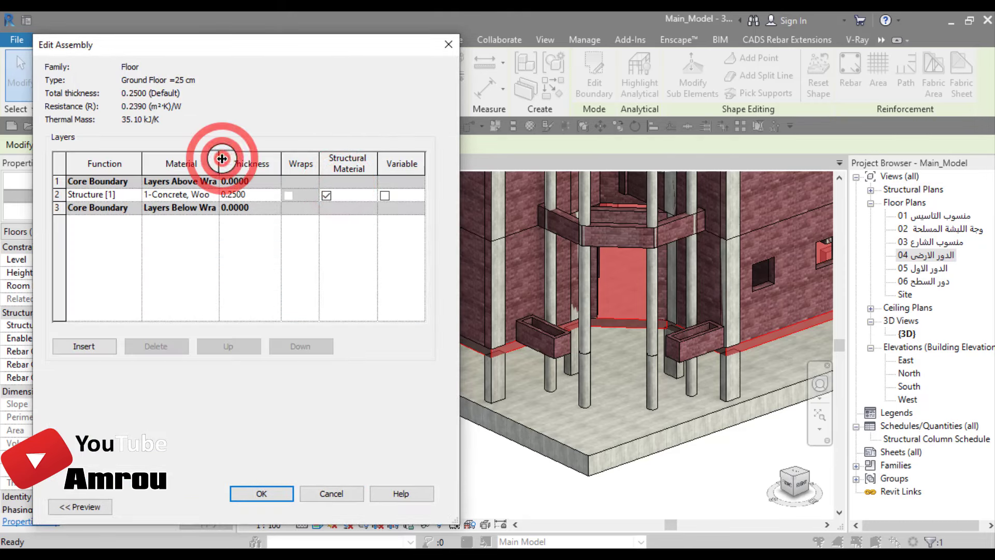
{"action": "left_click_drag", "start_coordinate": [222, 160], "coordinate": [265, 158]}
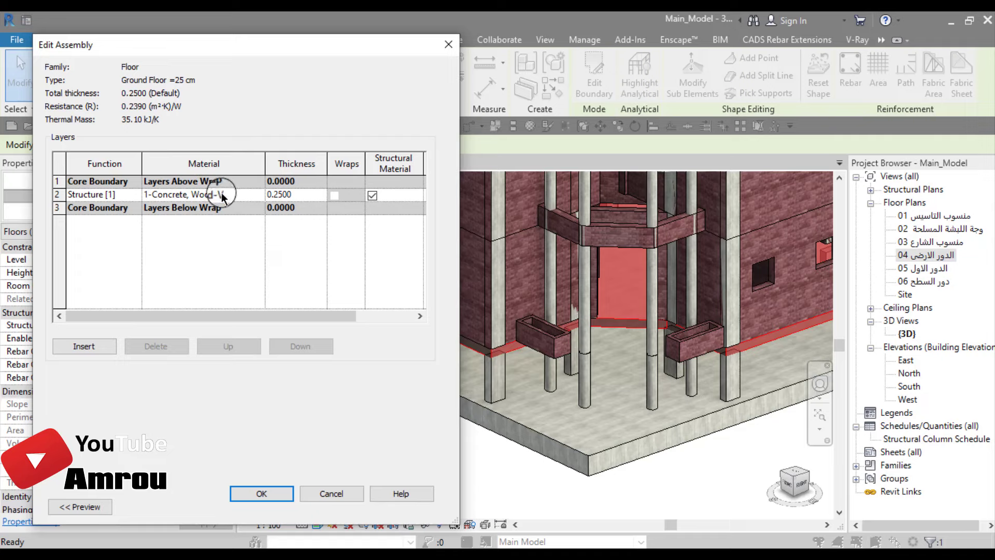
{"action": "left_click", "coordinate": [263, 195]}
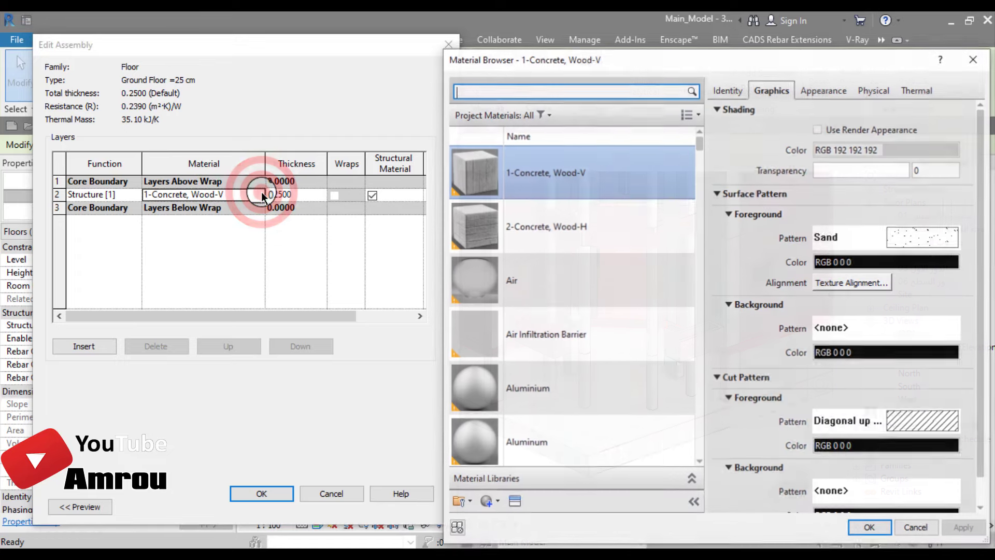
{"action": "left_click", "coordinate": [544, 223]}
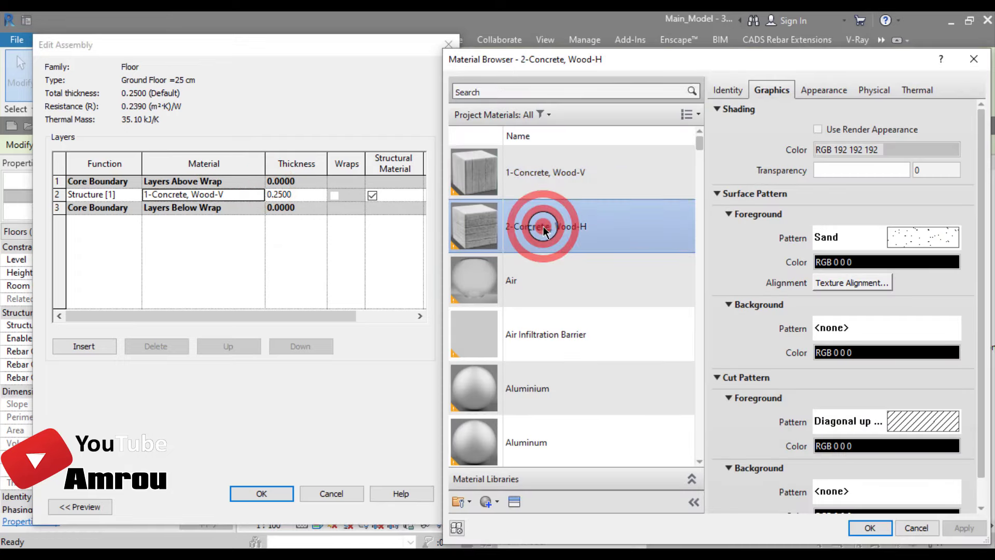
{"action": "left_click", "coordinate": [878, 523]}
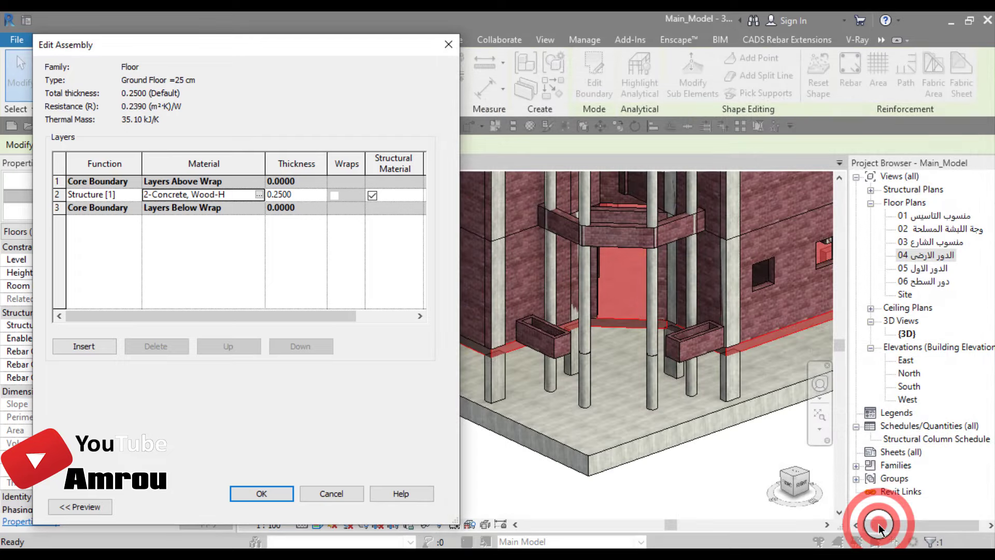
{"action": "left_click", "coordinate": [261, 493]}
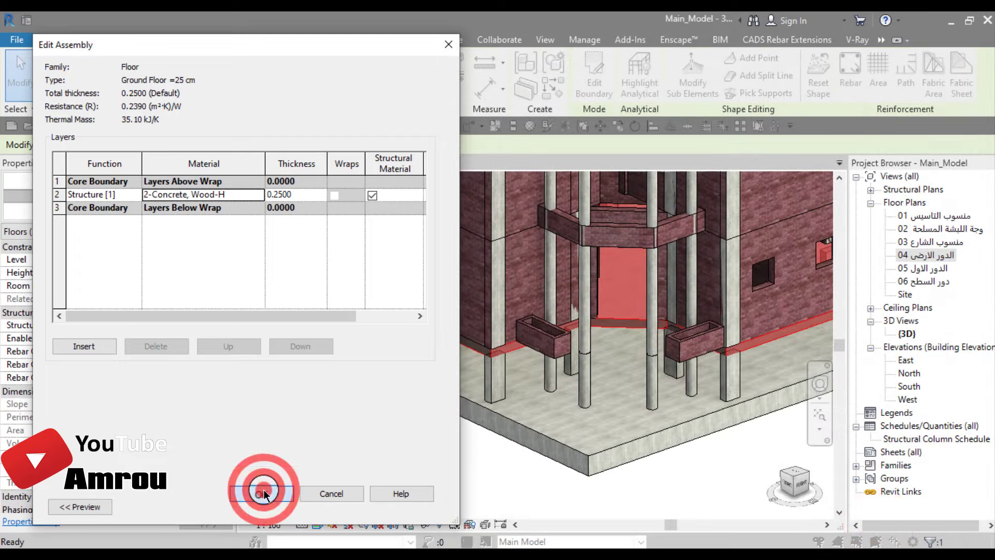
{"action": "left_click", "coordinate": [415, 500]}
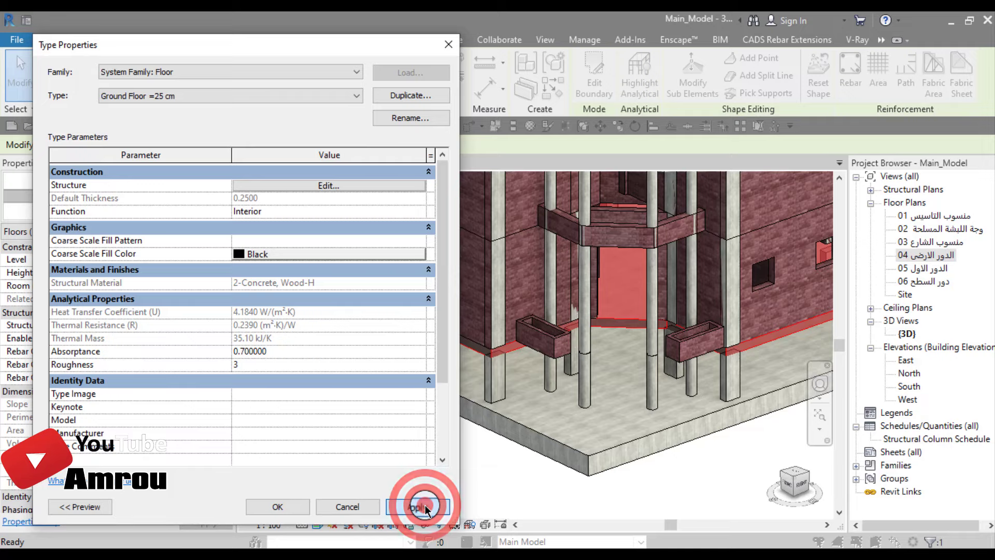
{"action": "left_click", "coordinate": [298, 510]}
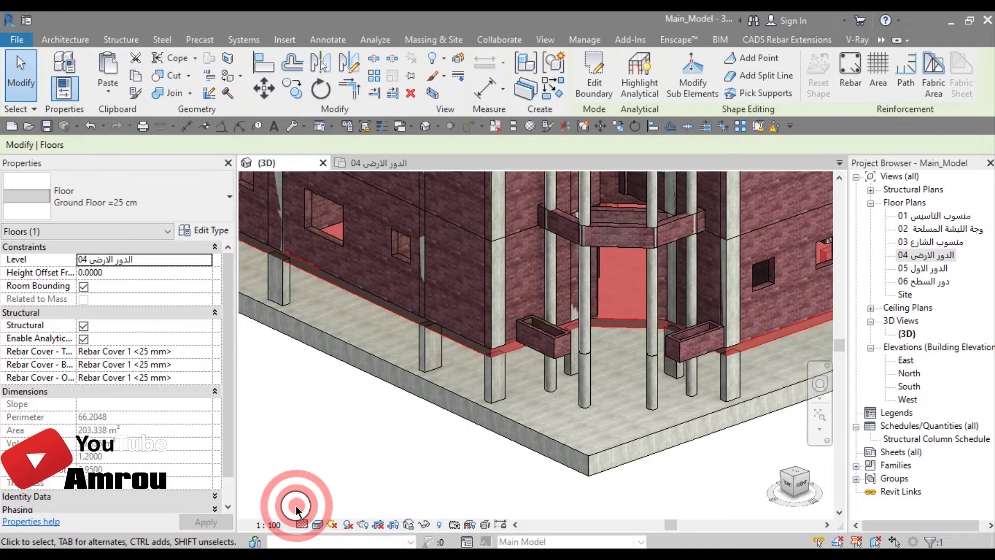
- Zoom in and select a rectangular concrete column to inspect it and the beam above
{"action": "left_click", "coordinate": [400, 469]}
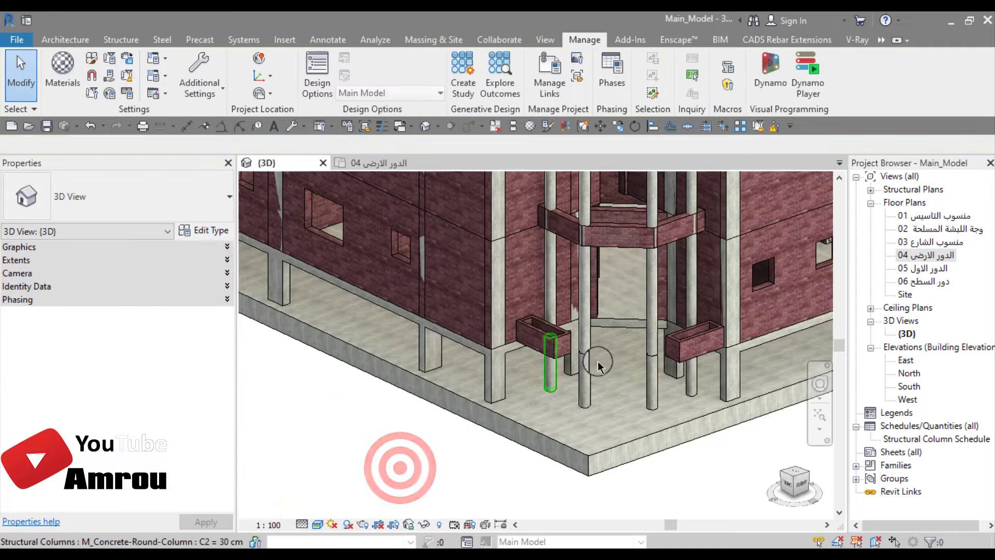
{"action": "scroll", "coordinate": [610, 366], "scroll_direction": "up", "scroll_amount": 4}
{"action": "middle_click_drag", "start_coordinate": [610, 365], "coordinate": [610, 337], "text": "shift"}
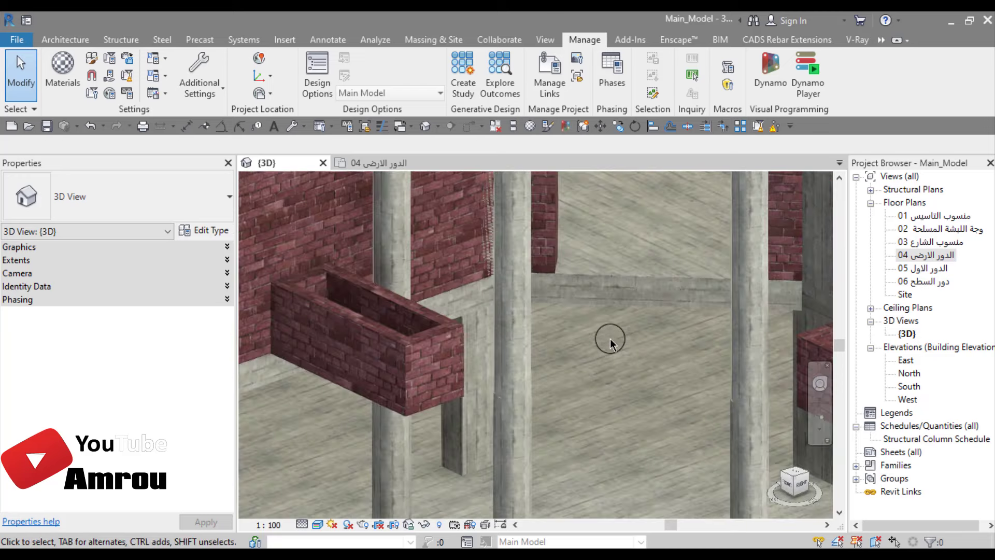
{"action": "scroll", "coordinate": [540, 346], "scroll_direction": "up", "scroll_amount": 3}
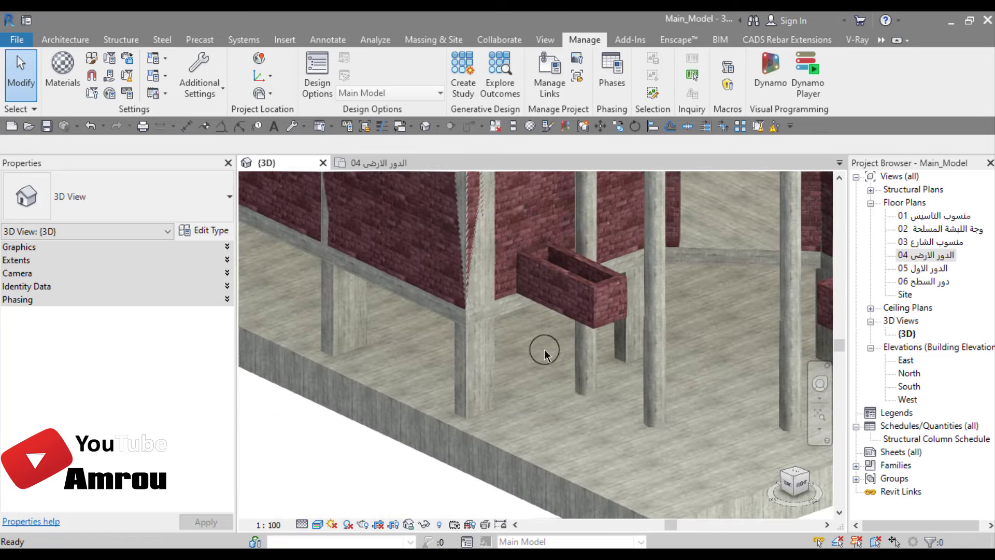
{"action": "scroll", "coordinate": [500, 337], "scroll_direction": "up", "scroll_amount": 3}
{"action": "scroll", "coordinate": [506, 331], "scroll_direction": "up", "scroll_amount": 2}
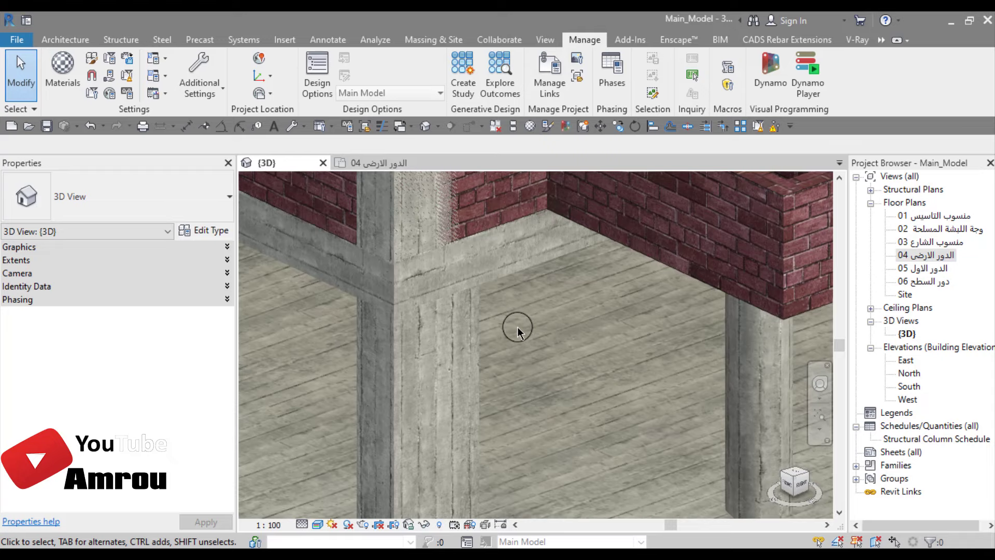
{"action": "scroll", "coordinate": [517, 329], "scroll_direction": "up", "scroll_amount": 2}
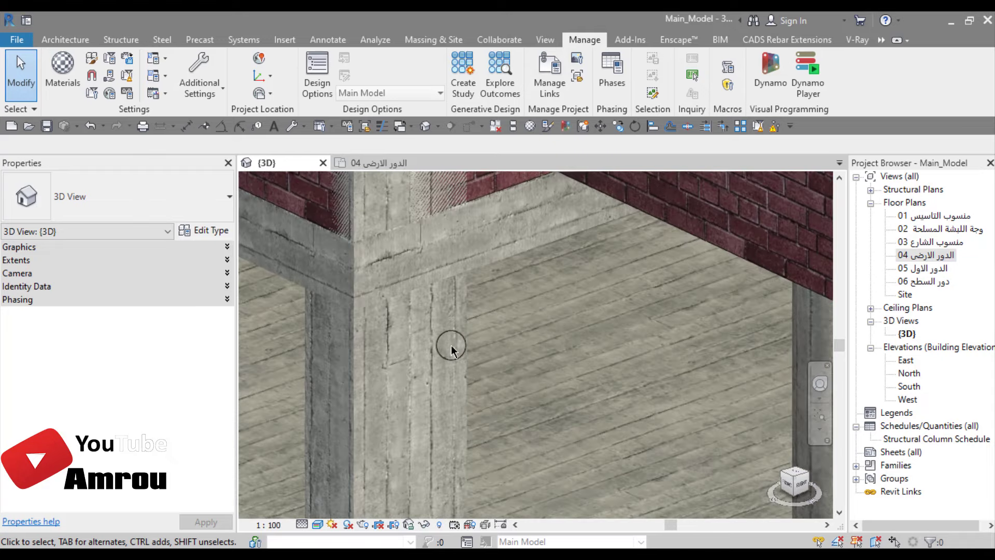
{"action": "left_click", "coordinate": [460, 330]}
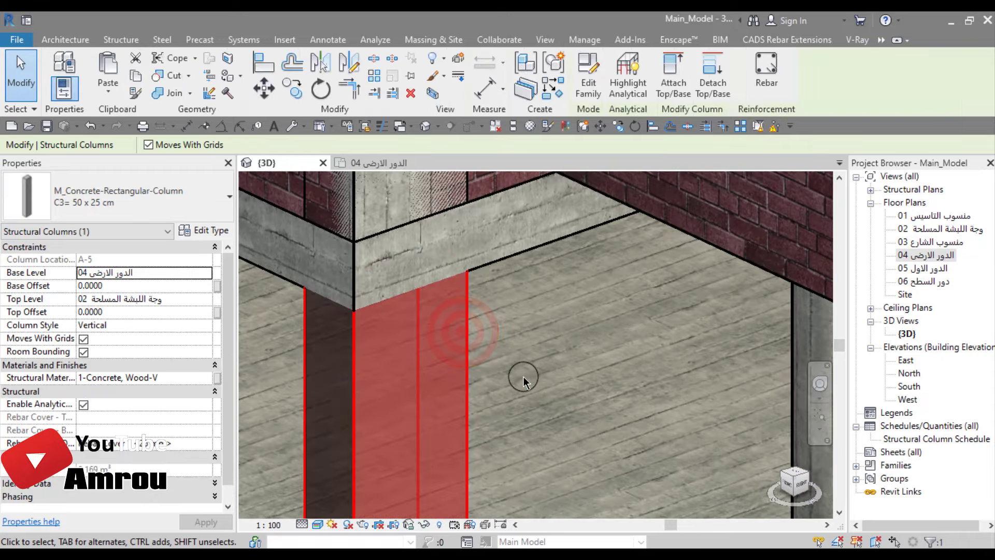
{"action": "scroll", "coordinate": [381, 257], "scroll_direction": "up", "scroll_amount": 2}
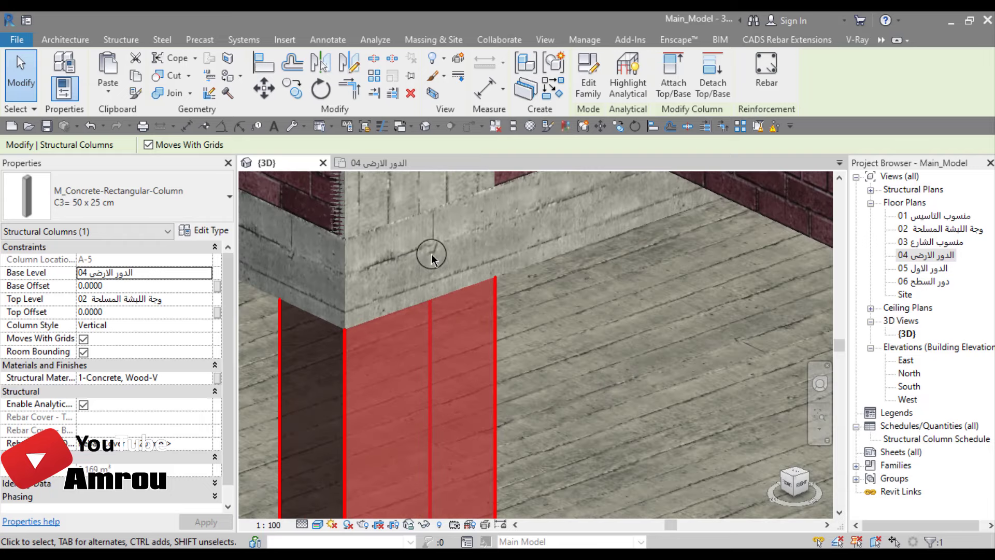
{"action": "middle_click_drag", "start_coordinate": [431, 257], "coordinate": [444, 302]}
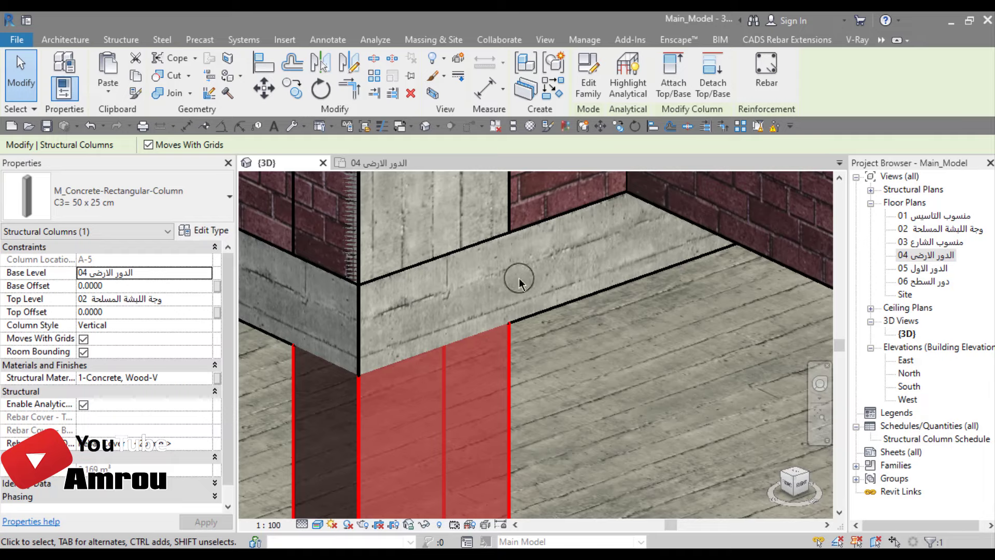
- Zoom back out, deselect the column and select the Floor Fu=60 cm slab
{"action": "scroll", "coordinate": [498, 335], "scroll_direction": "down", "scroll_amount": 3}
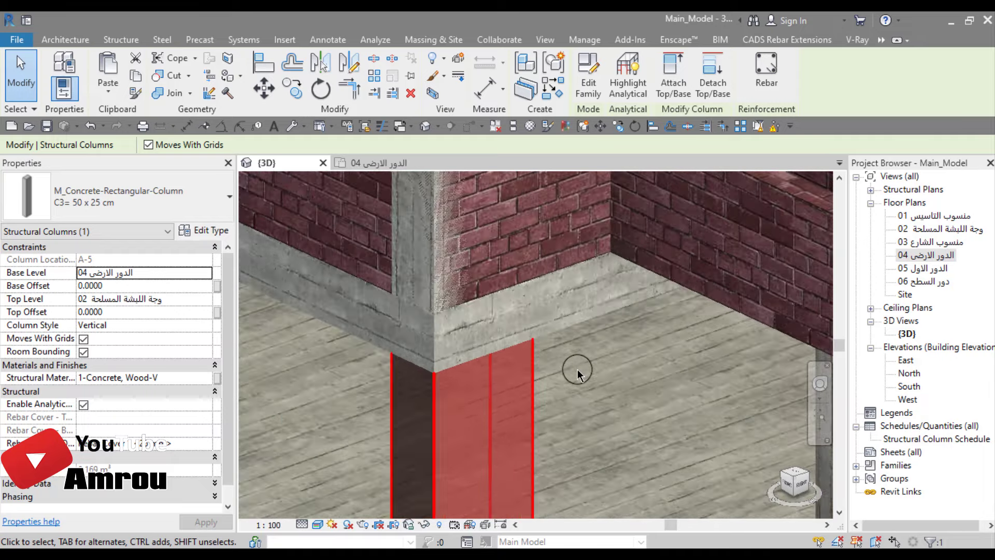
{"action": "scroll", "coordinate": [544, 352], "scroll_direction": "down", "scroll_amount": 3}
{"action": "scroll", "coordinate": [575, 363], "scroll_direction": "down", "scroll_amount": 2}
{"action": "middle_click_drag", "start_coordinate": [580, 365], "coordinate": [453, 391]}
{"action": "left_click", "coordinate": [402, 418]}
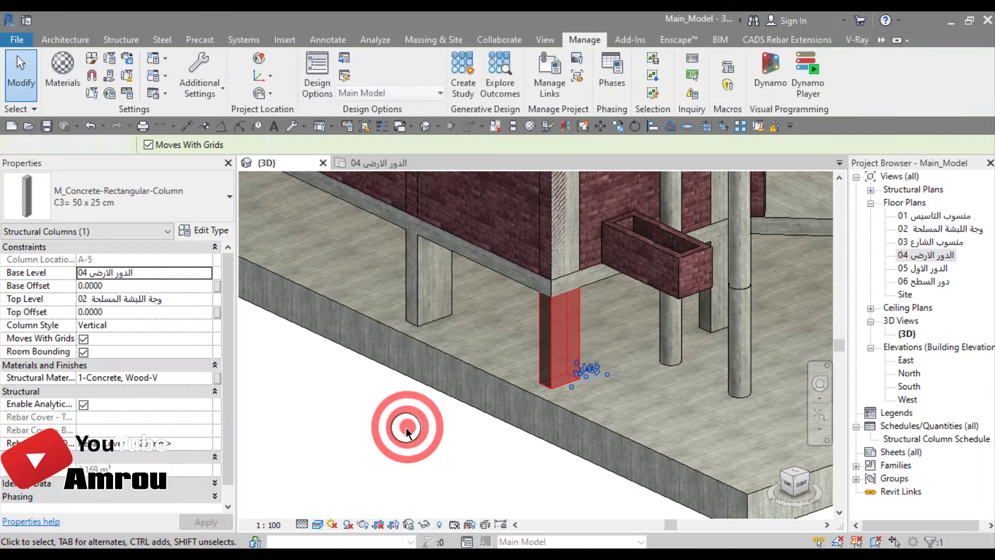
{"action": "scroll", "coordinate": [402, 418], "scroll_direction": "down", "scroll_amount": 2}
{"action": "middle_click_drag", "start_coordinate": [402, 418], "coordinate": [391, 358]}
{"action": "scroll", "coordinate": [609, 443], "scroll_direction": "up", "scroll_amount": 2}
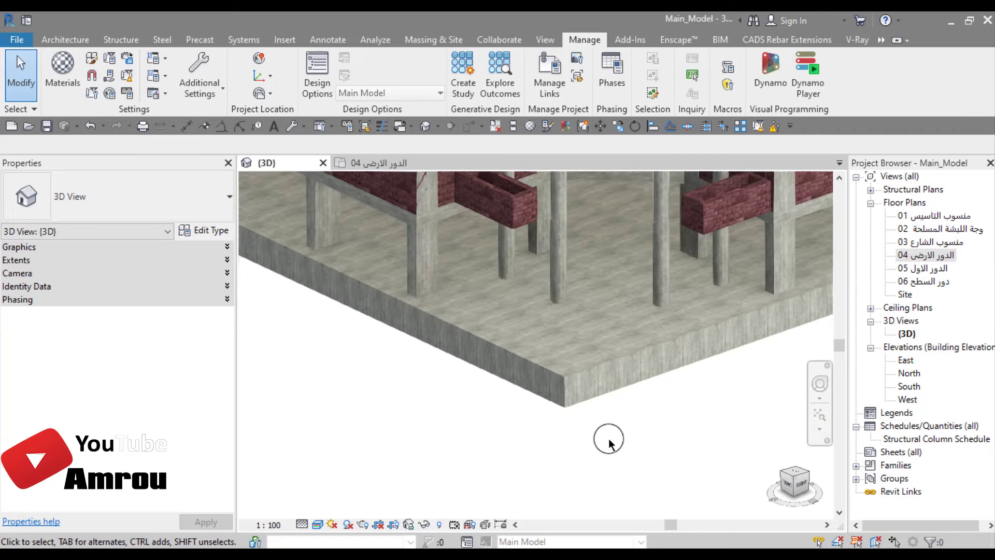
{"action": "left_click", "coordinate": [607, 387]}
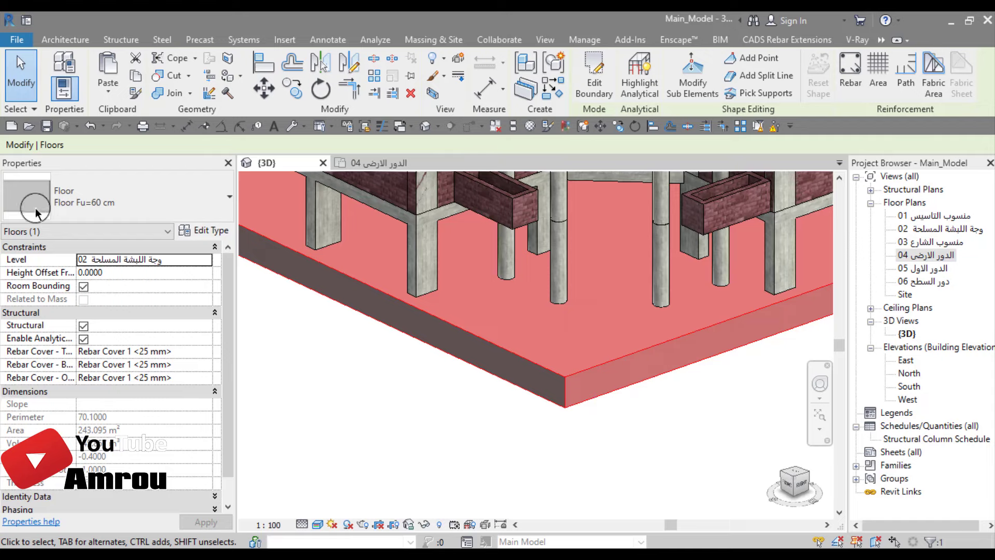
- Set the Floor Fu=60 cm type's structure layer material to 2-Concrete, Wood-H and close the dialogs
{"action": "left_click", "coordinate": [210, 230]}
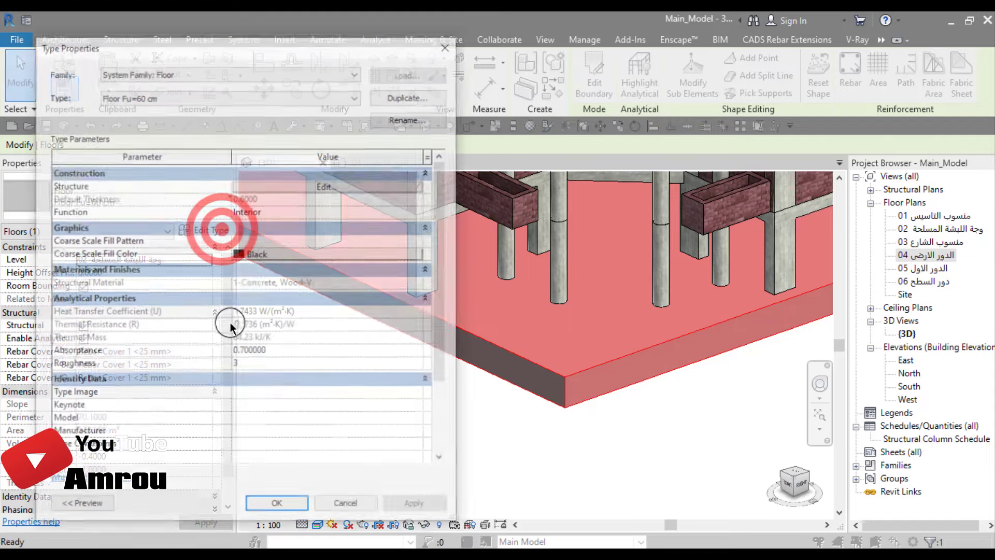
{"action": "left_click", "coordinate": [320, 185]}
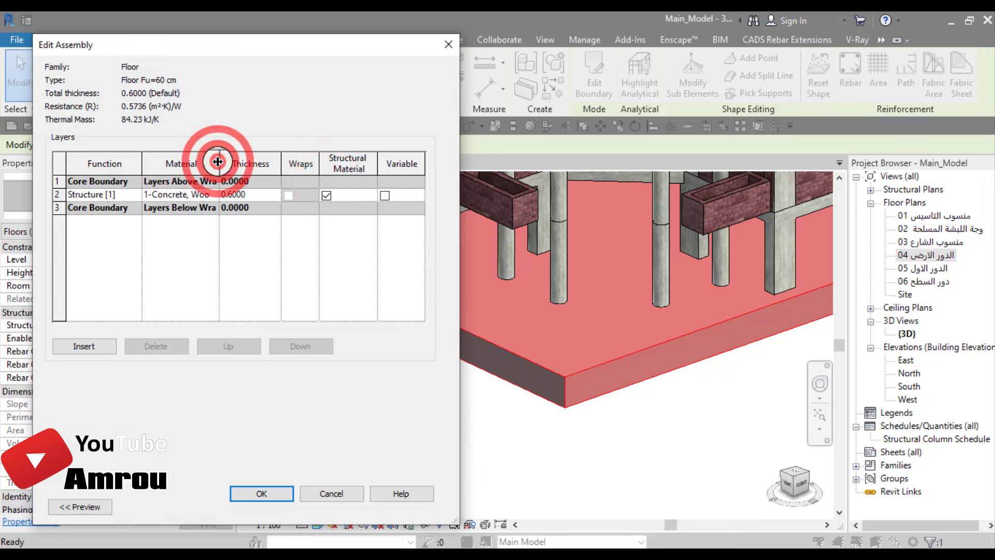
{"action": "left_click_drag", "start_coordinate": [218, 157], "coordinate": [273, 158]}
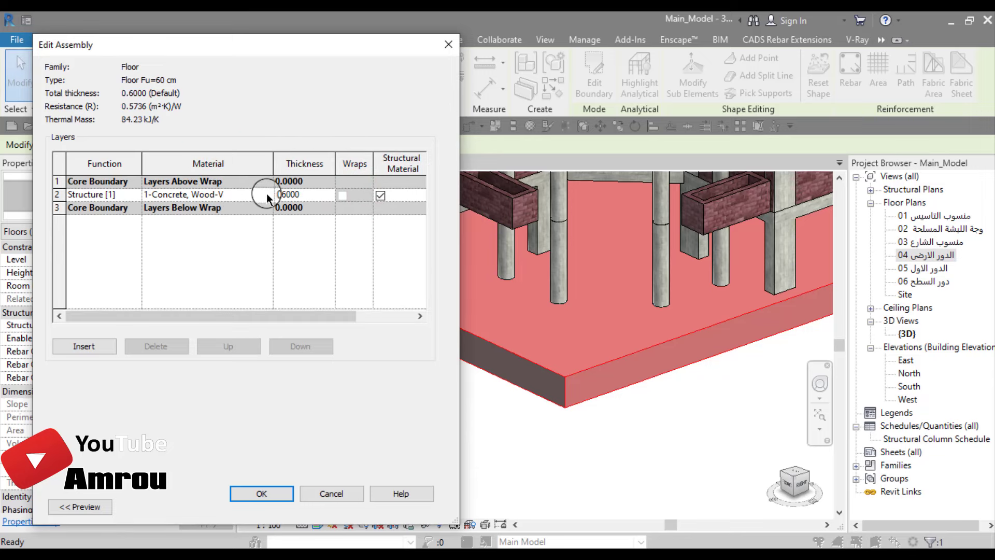
{"action": "left_click", "coordinate": [266, 193]}
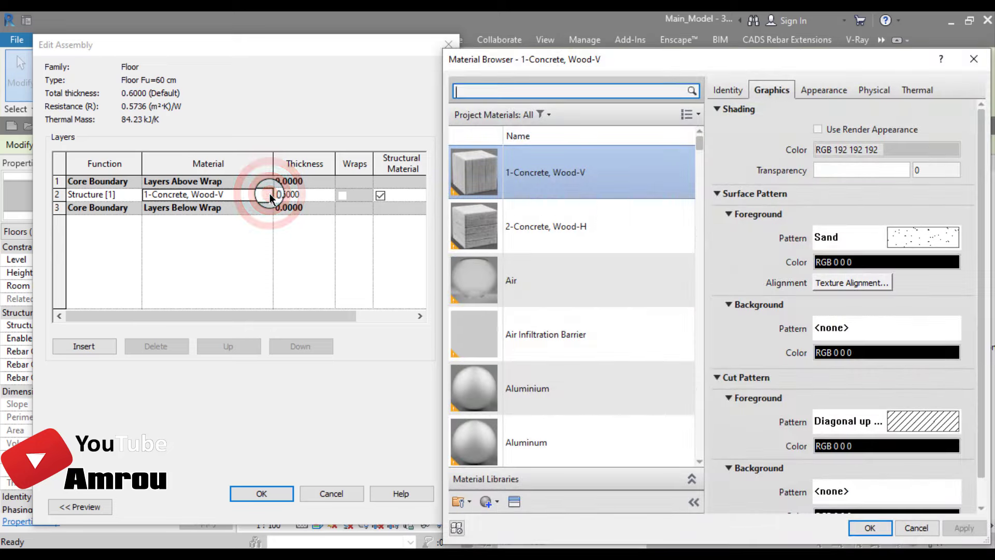
{"action": "left_click", "coordinate": [573, 228]}
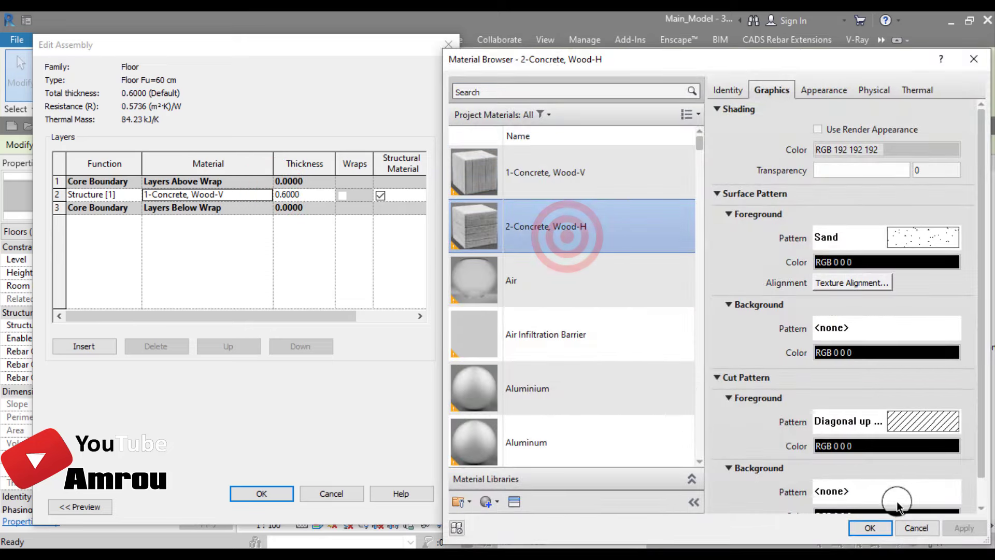
{"action": "left_click", "coordinate": [884, 529]}
{"action": "left_click", "coordinate": [264, 493]}
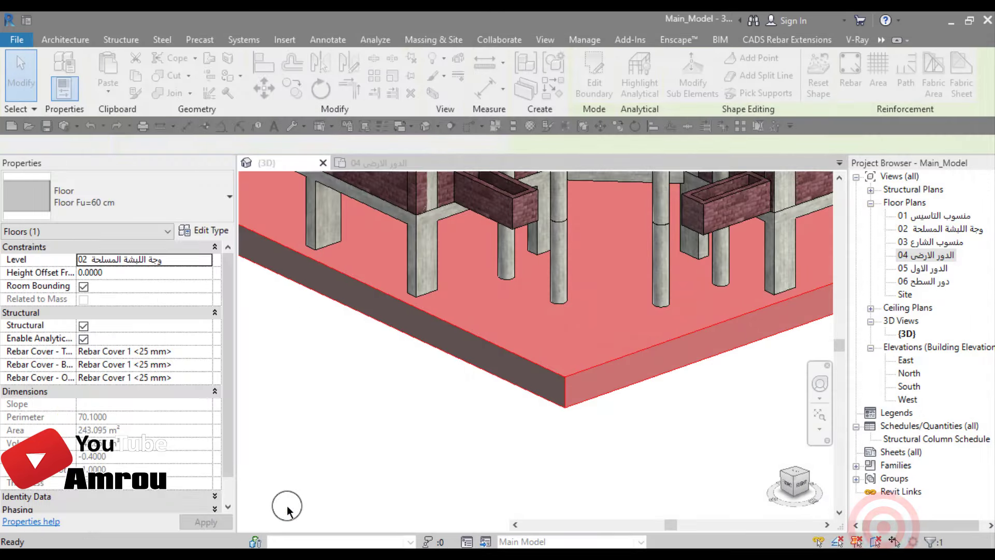
{"action": "left_click", "coordinate": [389, 463]}
{"action": "left_click", "coordinate": [409, 424]}
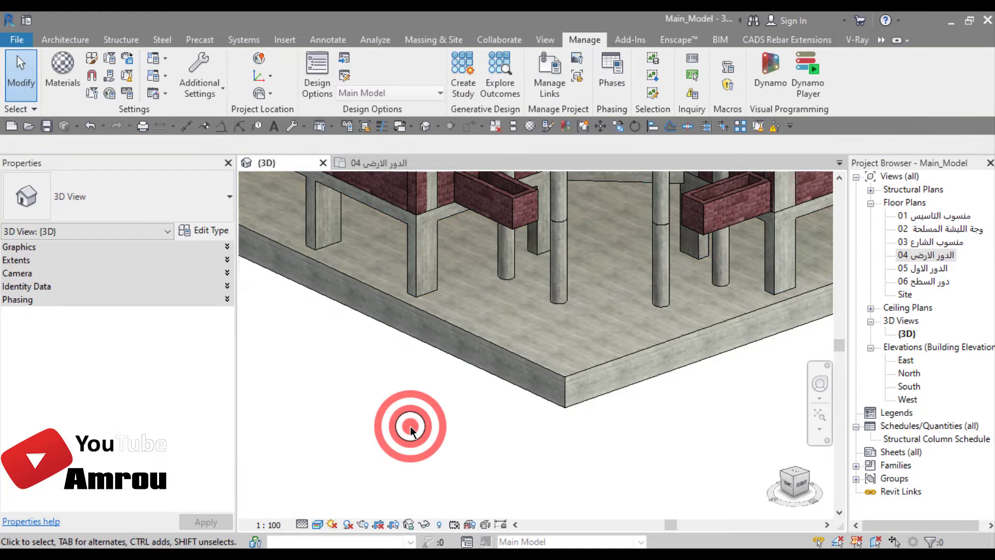
{"action": "middle_click_drag", "start_coordinate": [410, 405], "coordinate": [573, 428], "text": "shift"}
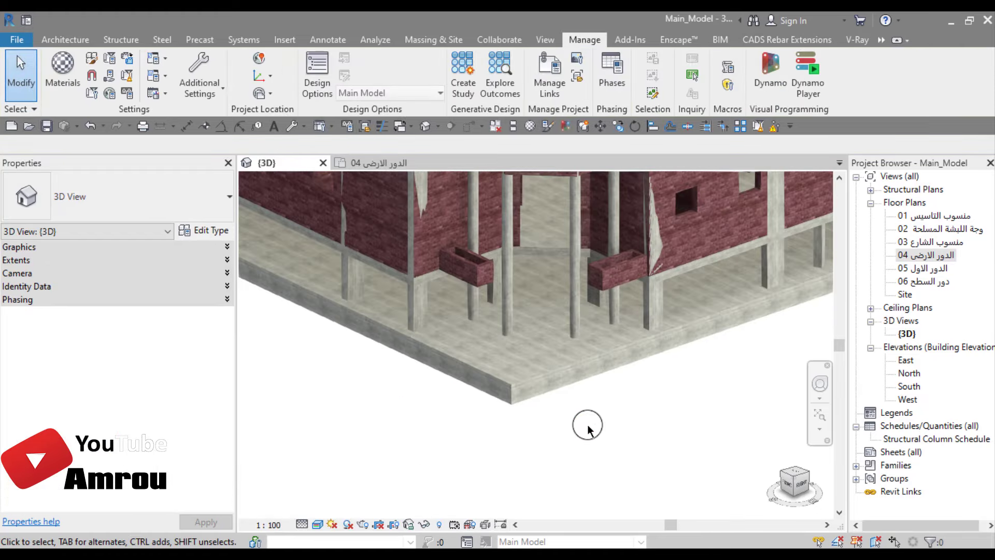
{"action": "scroll", "coordinate": [588, 429], "scroll_direction": "up", "scroll_amount": 2}
{"action": "scroll", "coordinate": [567, 415], "scroll_direction": "up", "scroll_amount": 2}
{"action": "scroll", "coordinate": [517, 404], "scroll_direction": "up", "scroll_amount": 2}
{"action": "scroll", "coordinate": [412, 373], "scroll_direction": "up", "scroll_amount": 2}
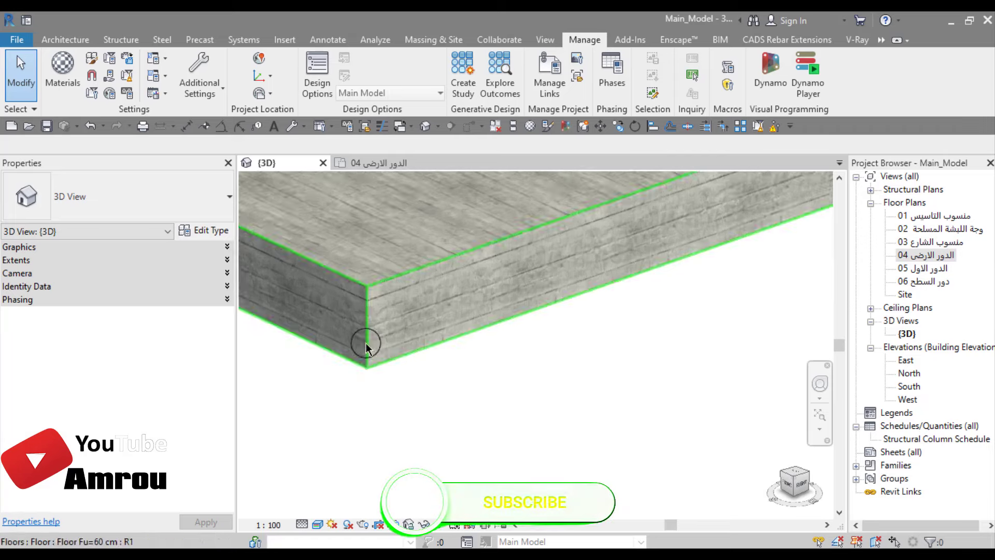
{"action": "scroll", "coordinate": [365, 346], "scroll_direction": "up", "scroll_amount": 2}
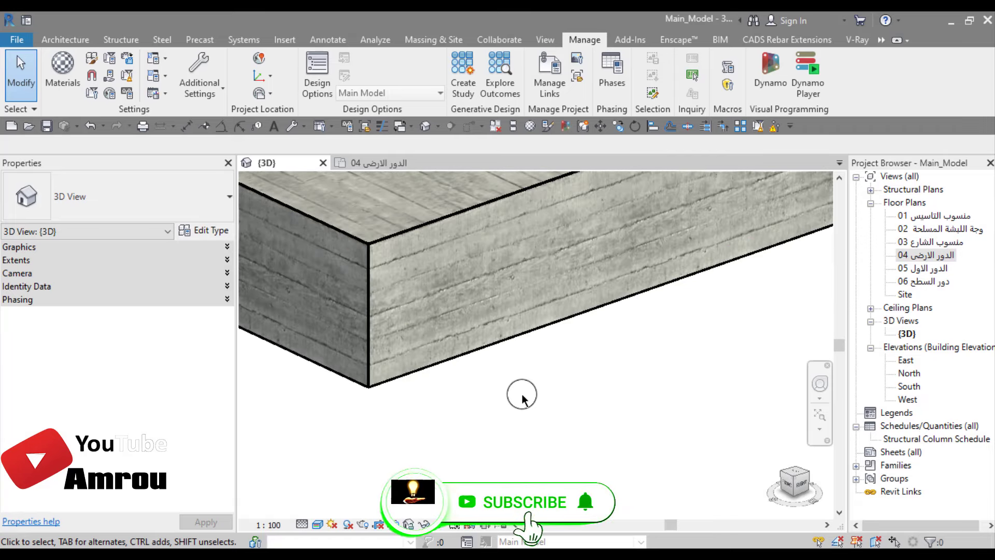
{"action": "middle_click_drag", "start_coordinate": [486, 401], "coordinate": [537, 411]}
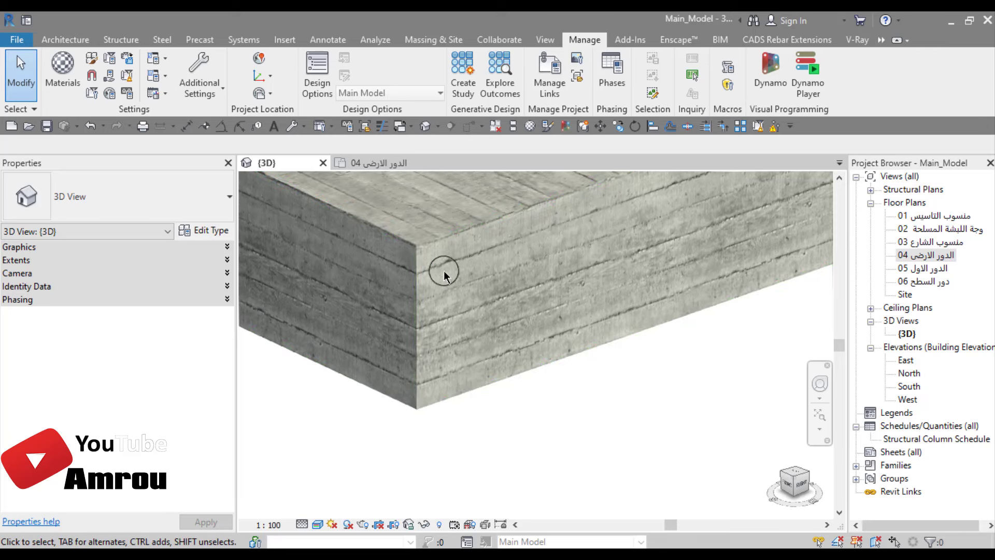
{"action": "scroll", "coordinate": [535, 382], "scroll_direction": "down", "scroll_amount": 3}
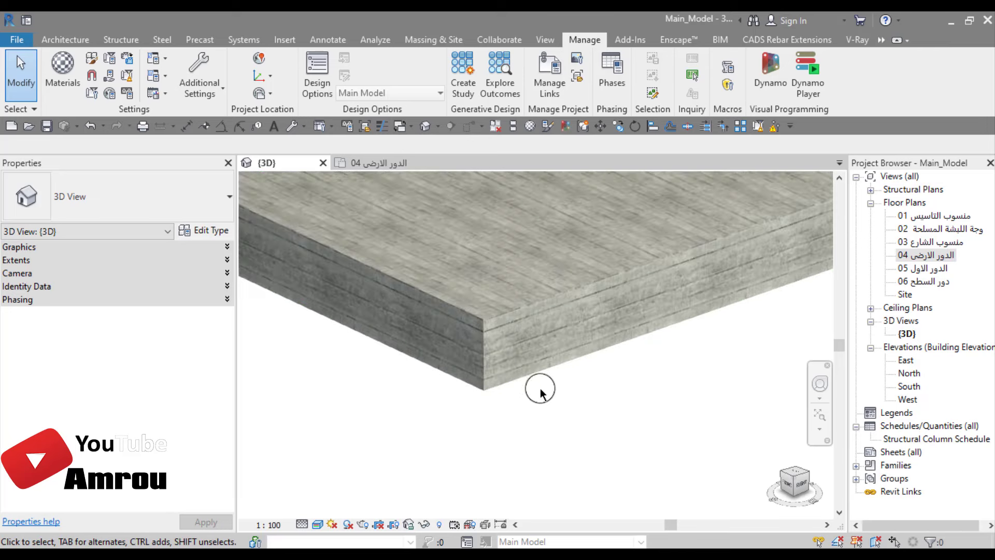
{"action": "scroll", "coordinate": [539, 392], "scroll_direction": "down", "scroll_amount": 5}
{"action": "scroll", "coordinate": [595, 411], "scroll_direction": "up", "scroll_amount": 2}
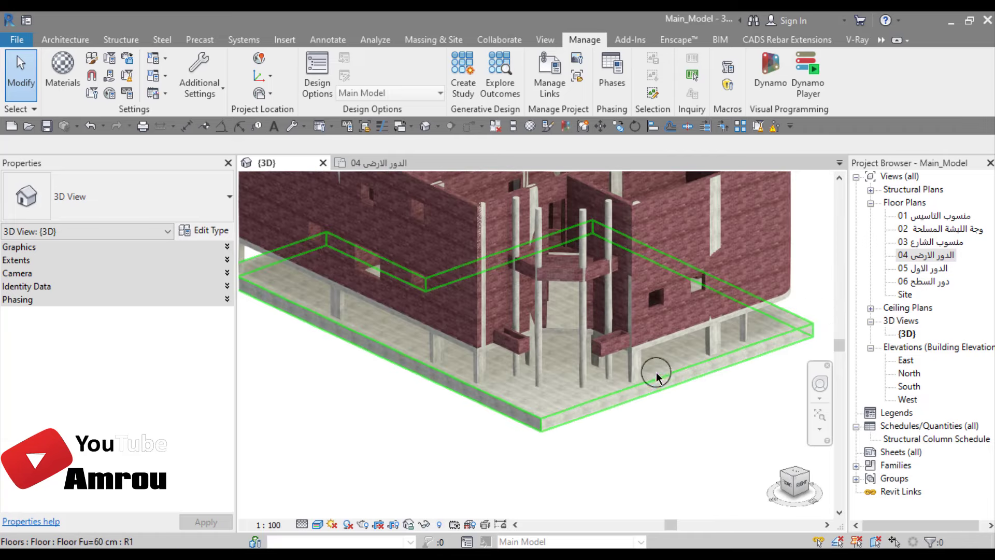
{"action": "mouse_move", "coordinate": [656, 376]}
{"action": "middle_mouse_down"}
{"action": "mouse_move", "coordinate": [644, 427]}
{"action": "mouse_move", "coordinate": [660, 453]}
{"action": "middle_mouse_up"}
{"action": "scroll", "coordinate": [660, 453], "scroll_direction": "down", "scroll_amount": 1}
{"action": "scroll", "coordinate": [659, 453], "scroll_direction": "down", "scroll_amount": 2}
{"action": "scroll", "coordinate": [661, 456], "scroll_direction": "down", "scroll_amount": 2}
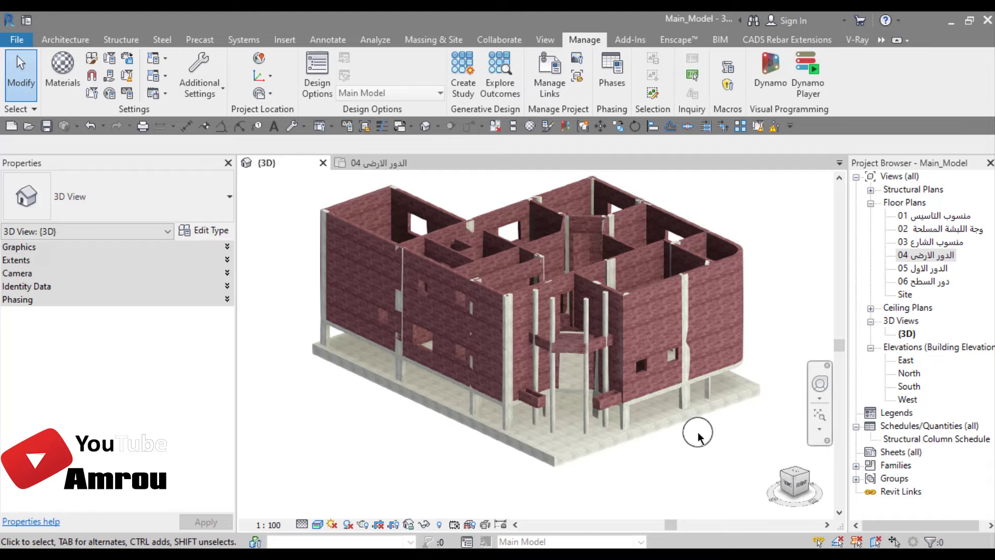
- Zoom in on the side brick wall to inspect it, then zoom back out
{"action": "scroll", "coordinate": [668, 288], "scroll_direction": "up", "scroll_amount": 1}
{"action": "scroll", "coordinate": [674, 311], "scroll_direction": "up", "scroll_amount": 3}
{"action": "mouse_move", "coordinate": [677, 329]}
{"action": "middle_mouse_down"}
{"action": "mouse_move", "coordinate": [622, 334]}
{"action": "mouse_move", "coordinate": [597, 292]}
{"action": "middle_mouse_up"}
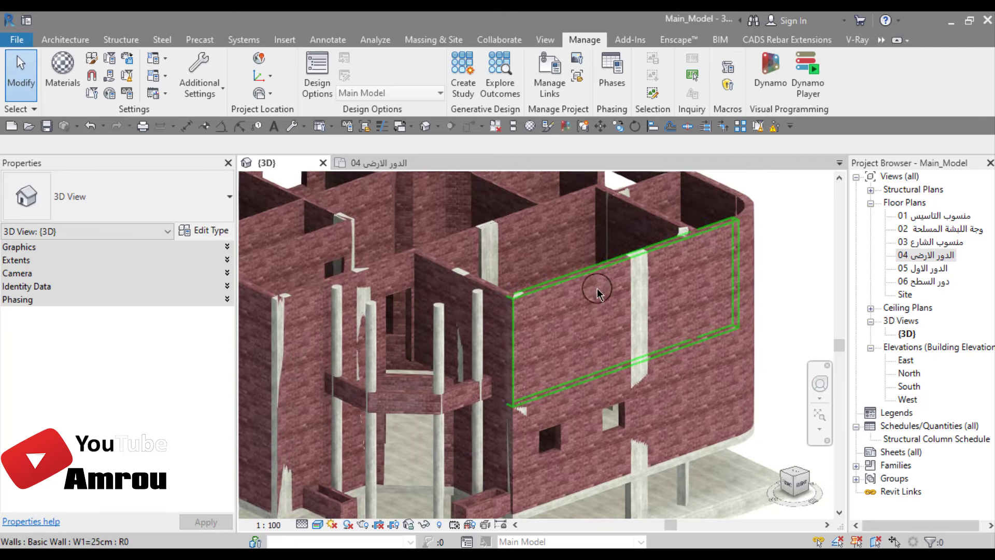
{"action": "scroll", "coordinate": [597, 292], "scroll_direction": "down", "scroll_amount": 2}
{"action": "scroll", "coordinate": [668, 265], "scroll_direction": "up", "scroll_amount": 3}
{"action": "scroll", "coordinate": [667, 265], "scroll_direction": "up", "scroll_amount": 2}
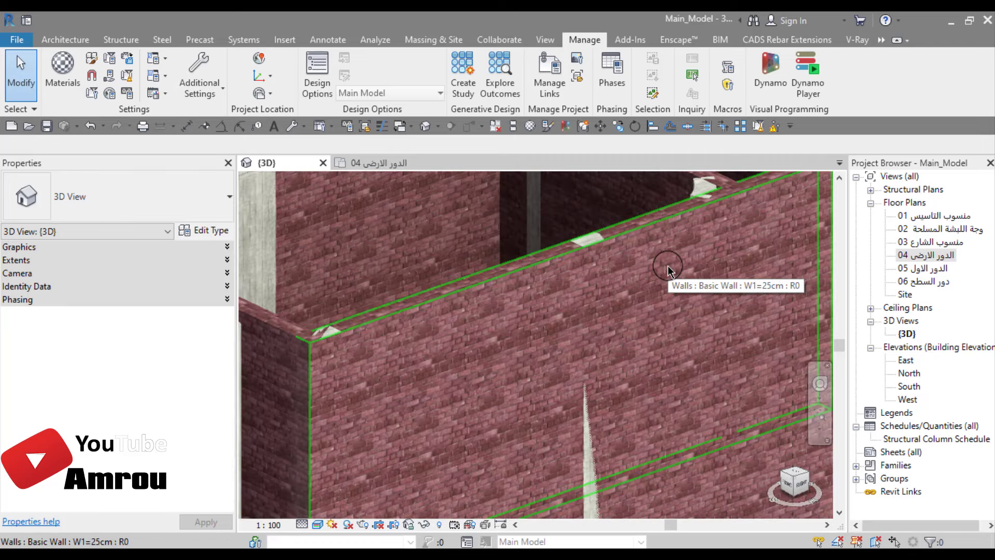
{"action": "scroll", "coordinate": [509, 270], "scroll_direction": "down", "scroll_amount": 2}
{"action": "scroll", "coordinate": [496, 334], "scroll_direction": "down", "scroll_amount": 2}
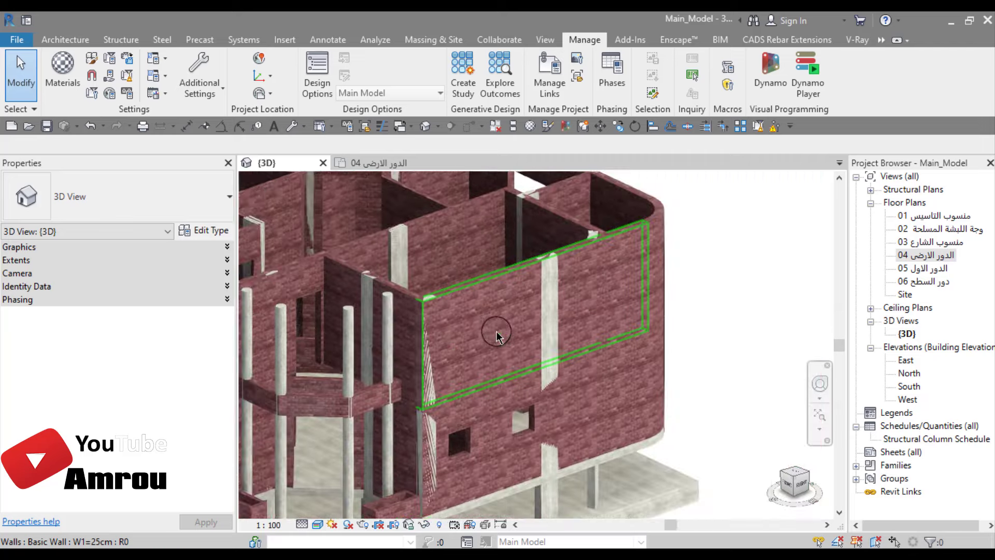
{"action": "scroll", "coordinate": [615, 329], "scroll_direction": "down", "scroll_amount": 2}
{"action": "scroll", "coordinate": [619, 329], "scroll_direction": "down", "scroll_amount": 1}
{"action": "scroll", "coordinate": [624, 328], "scroll_direction": "down", "scroll_amount": 1}
{"action": "scroll", "coordinate": [618, 334], "scroll_direction": "down", "scroll_amount": 1}
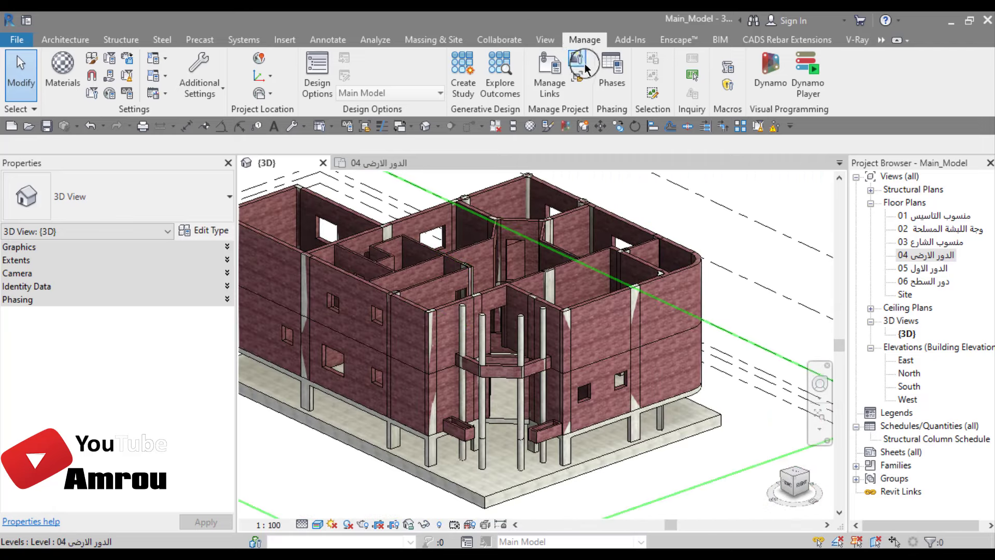
- Show the Add-Ins ribbon tools and reposition the villa in the view
{"action": "left_click", "coordinate": [631, 41]}
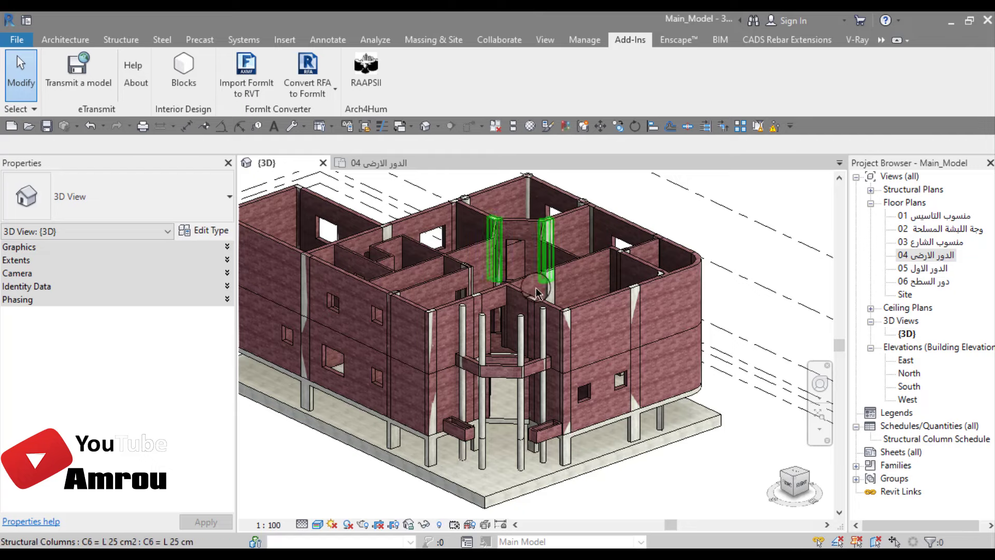
{"action": "middle_click_drag", "start_coordinate": [408, 441], "coordinate": [522, 400]}
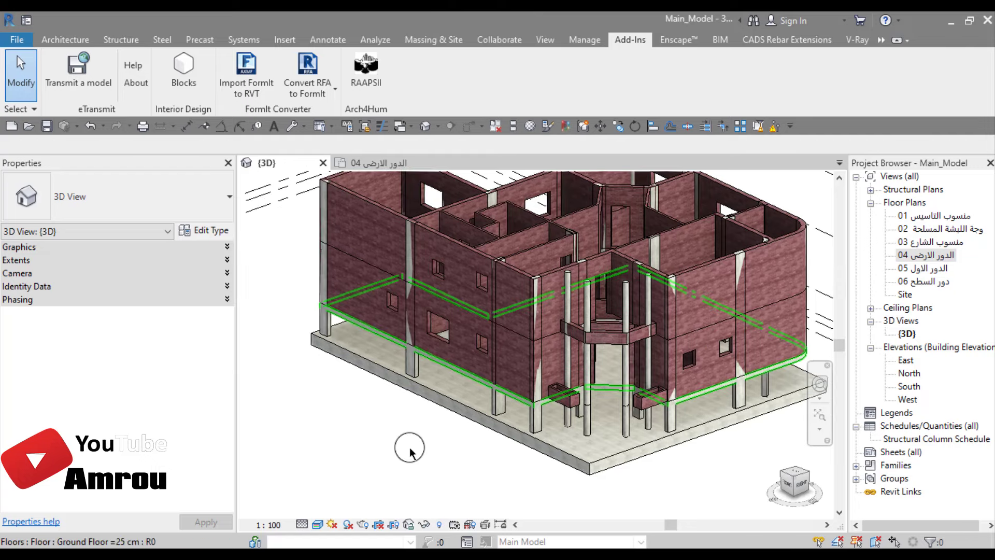
{"action": "scroll", "coordinate": [408, 450], "scroll_direction": "down", "scroll_amount": 2}
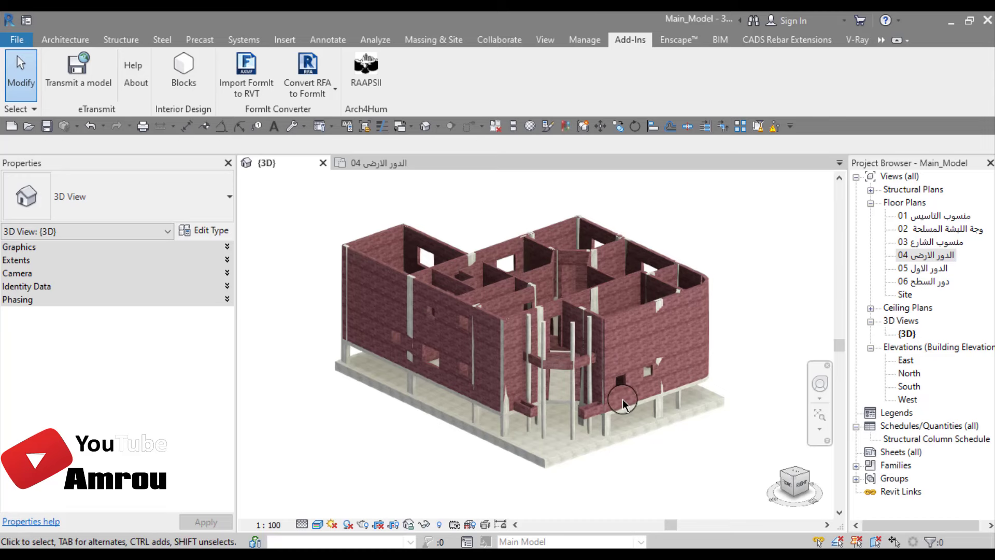
{"action": "scroll", "coordinate": [623, 404], "scroll_direction": "up", "scroll_amount": 2}
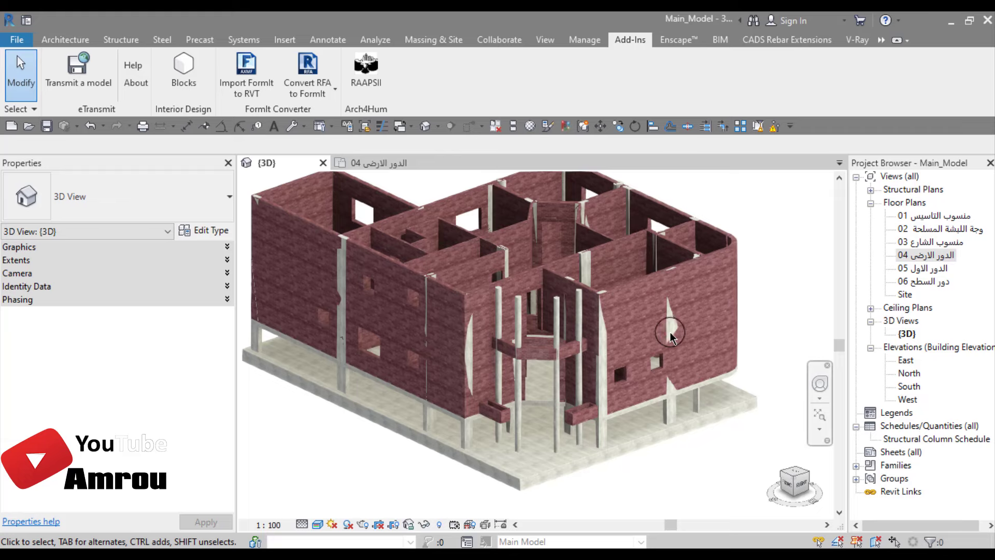
{"action": "scroll", "coordinate": [668, 340], "scroll_direction": "down", "scroll_amount": 2}
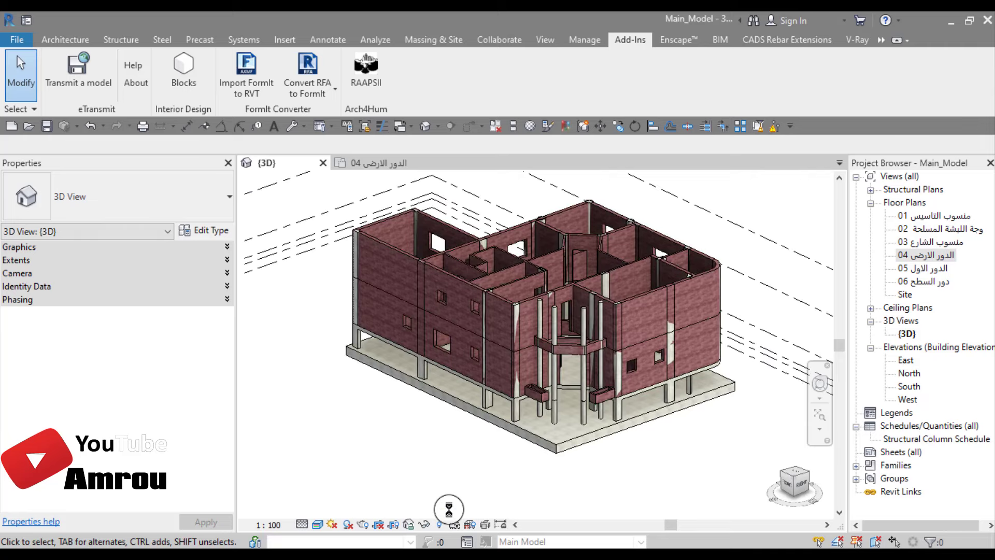
- Unhide the Windows category through Reveal Hidden Elements, then leave reveal mode
{"action": "left_click", "coordinate": [438, 524]}
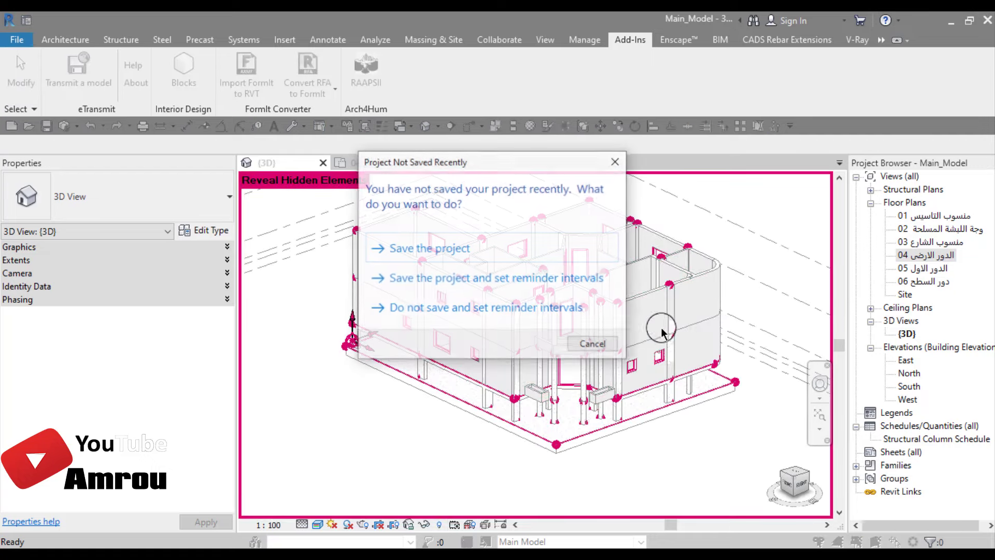
{"action": "left_click", "coordinate": [615, 161]}
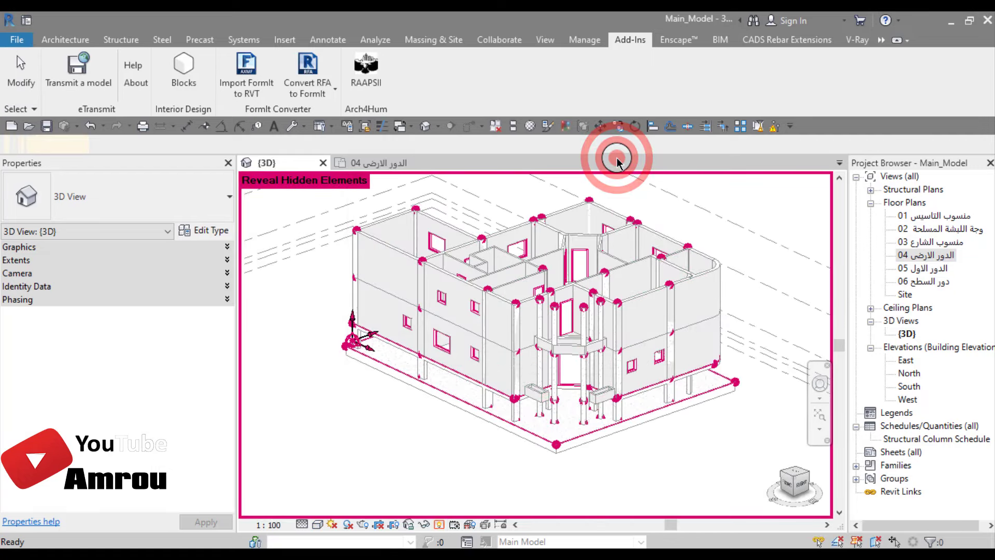
{"action": "left_click", "coordinate": [441, 348]}
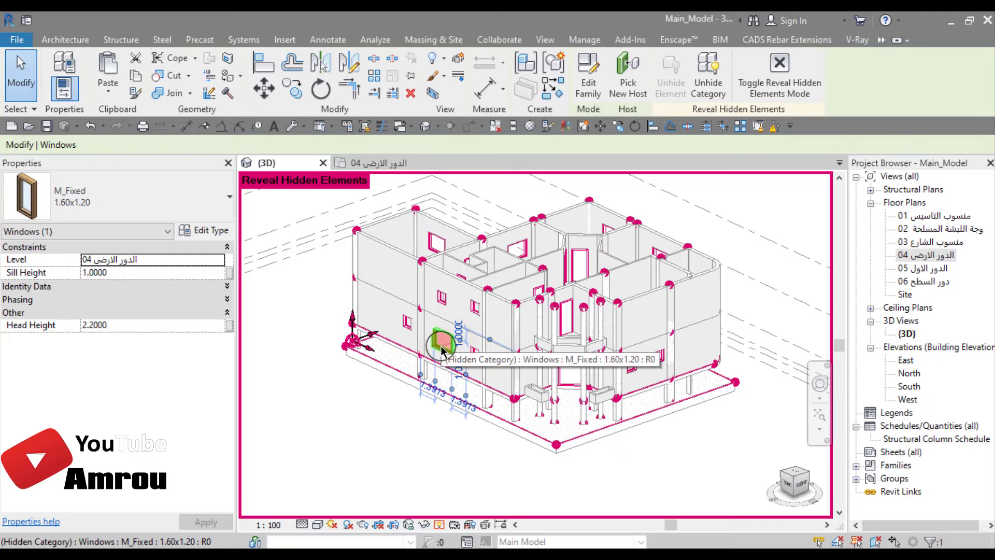
{"action": "left_click", "coordinate": [709, 78]}
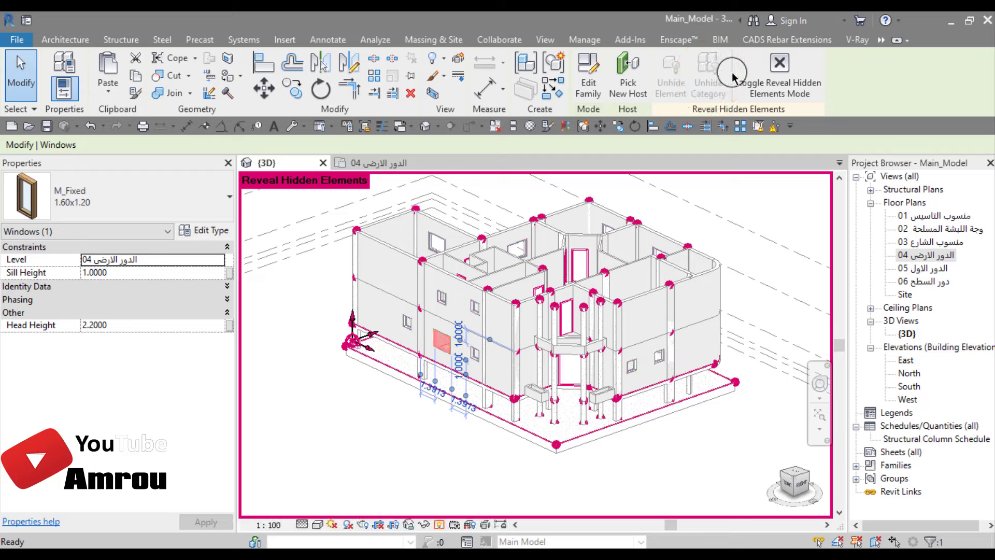
{"action": "left_click", "coordinate": [778, 70]}
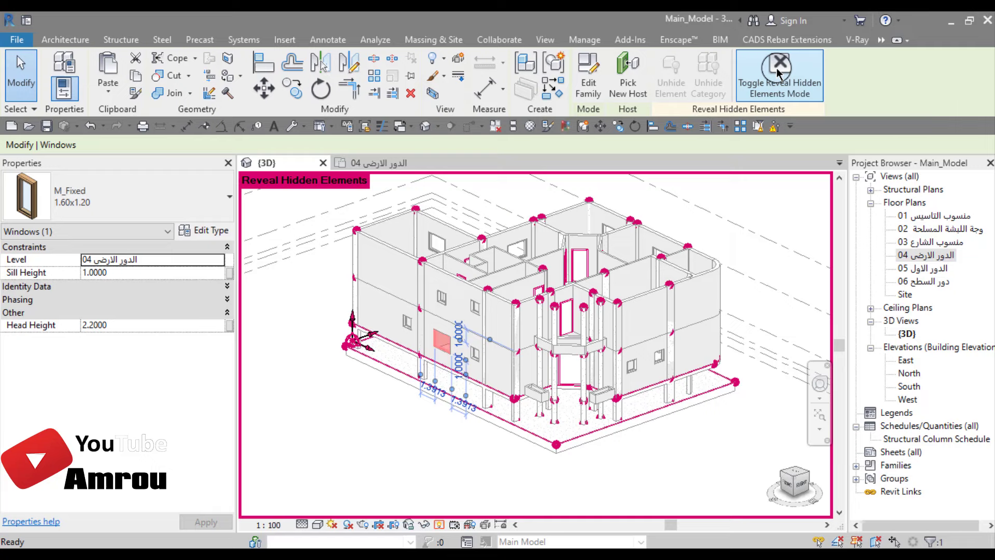
{"action": "left_click", "coordinate": [447, 422]}
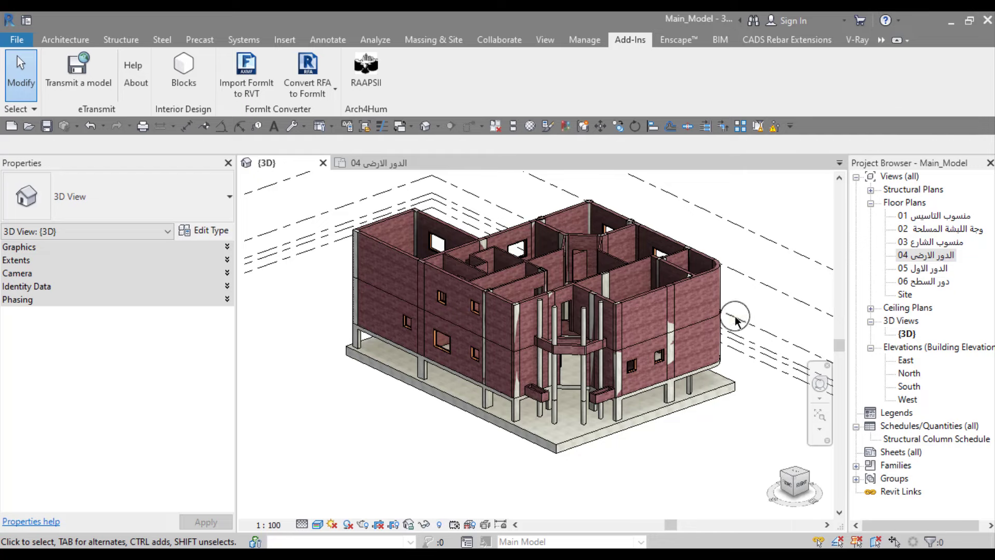
- Open 1.jpg from D:\0- YouTube studio's 2022-Educational Villa project folder in Photos
{"action": "left_click", "coordinate": [953, 20]}
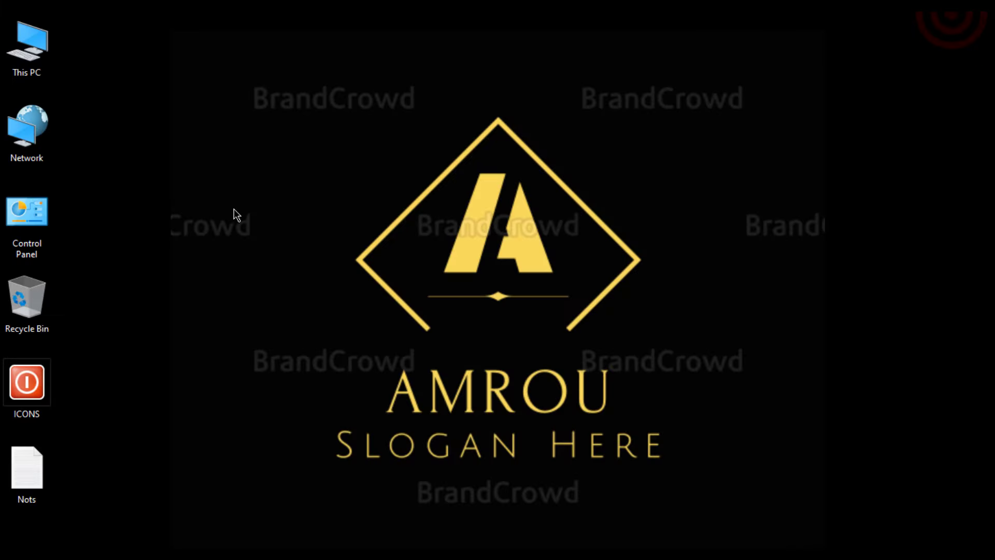
{"action": "double_click", "coordinate": [16, 66]}
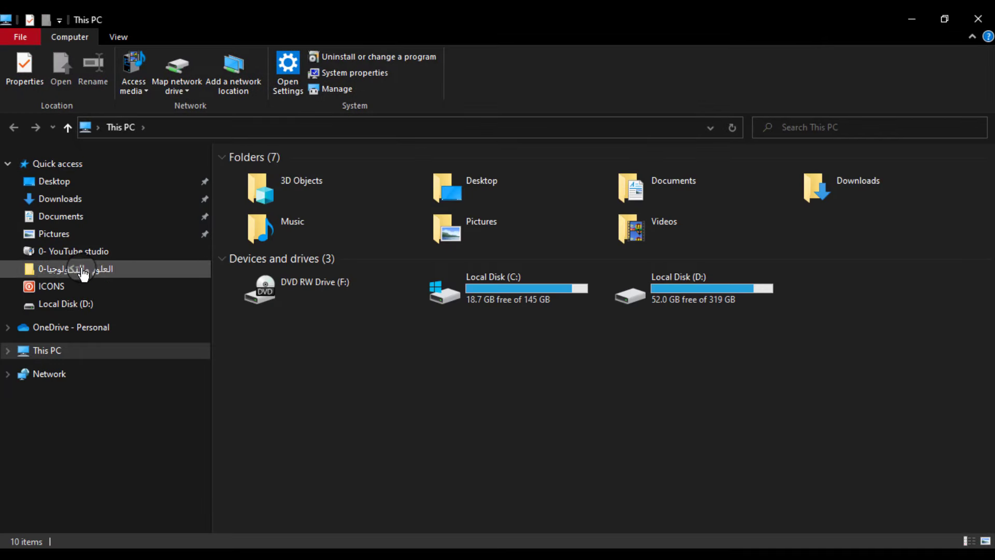
{"action": "left_click", "coordinate": [88, 249]}
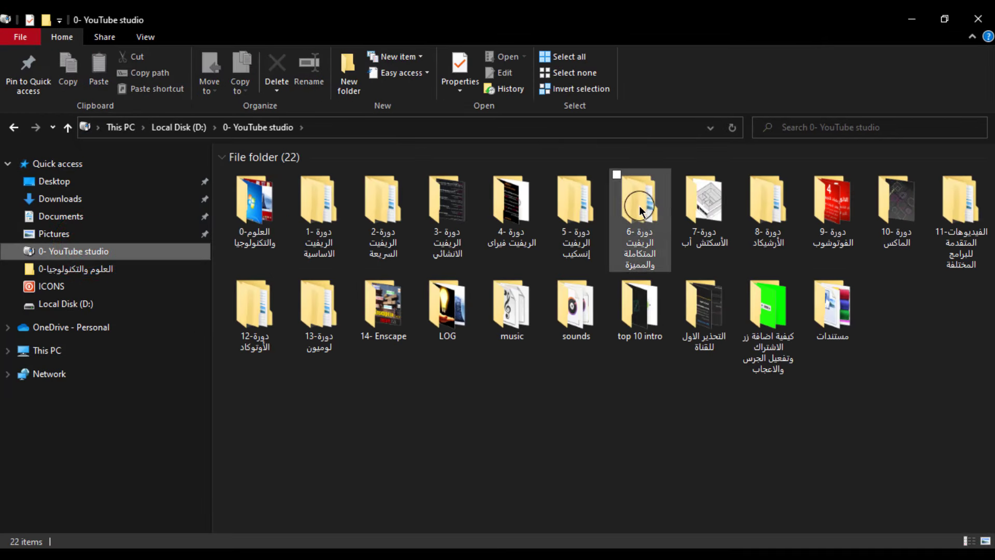
{"action": "double_click", "coordinate": [637, 200]}
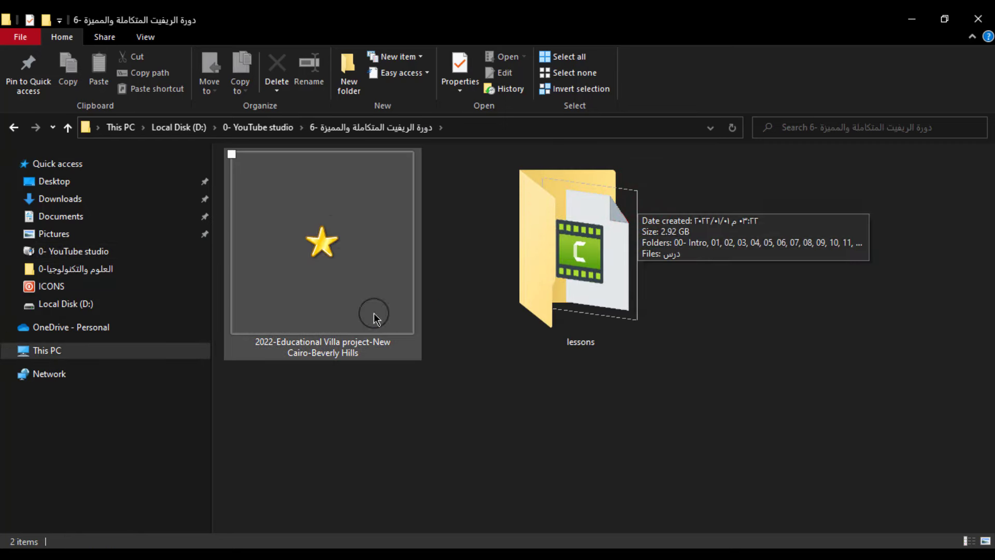
{"action": "double_click", "coordinate": [329, 229]}
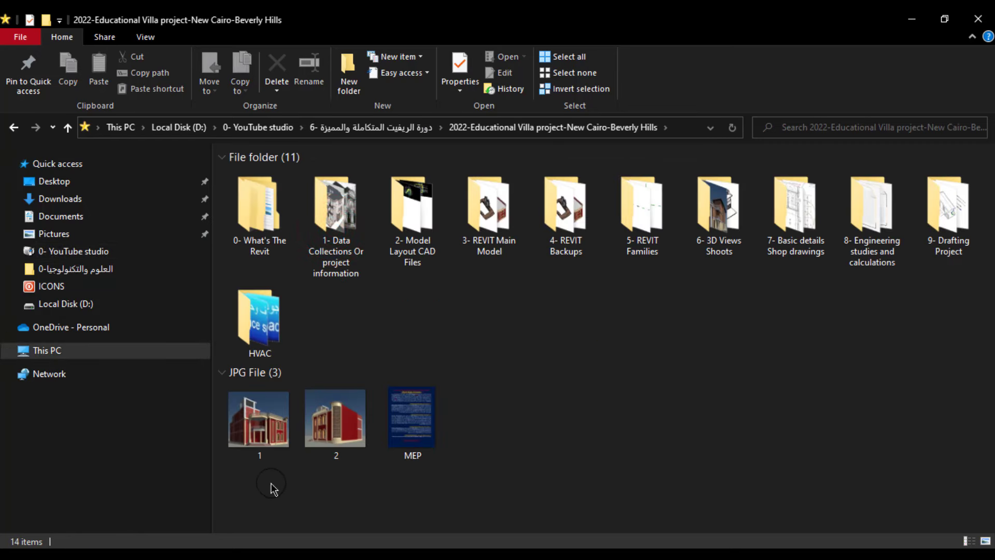
{"action": "double_click", "coordinate": [266, 430]}
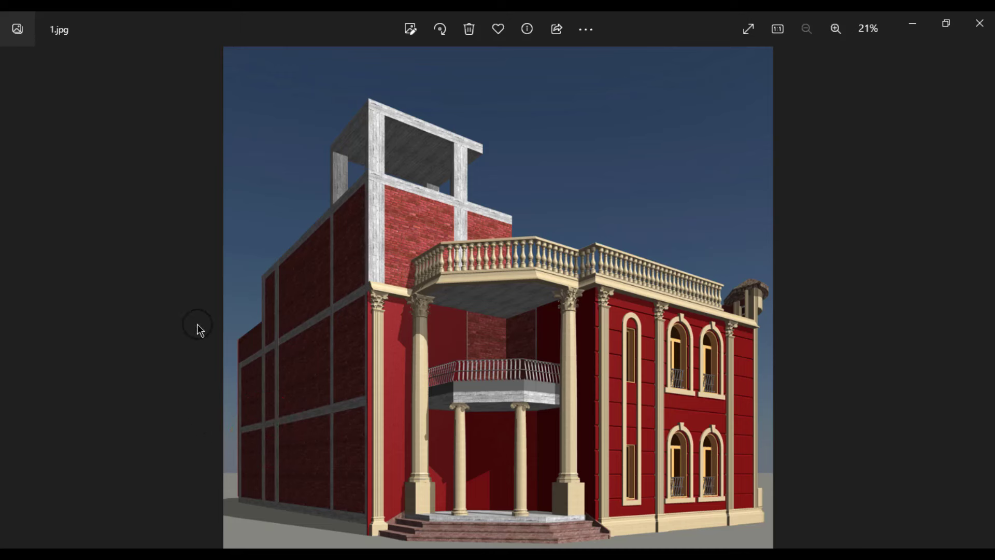
{"action": "scroll", "coordinate": [378, 212], "scroll_direction": "up", "scroll_amount": 2}
{"action": "scroll", "coordinate": [365, 227], "scroll_direction": "up", "scroll_amount": 1}
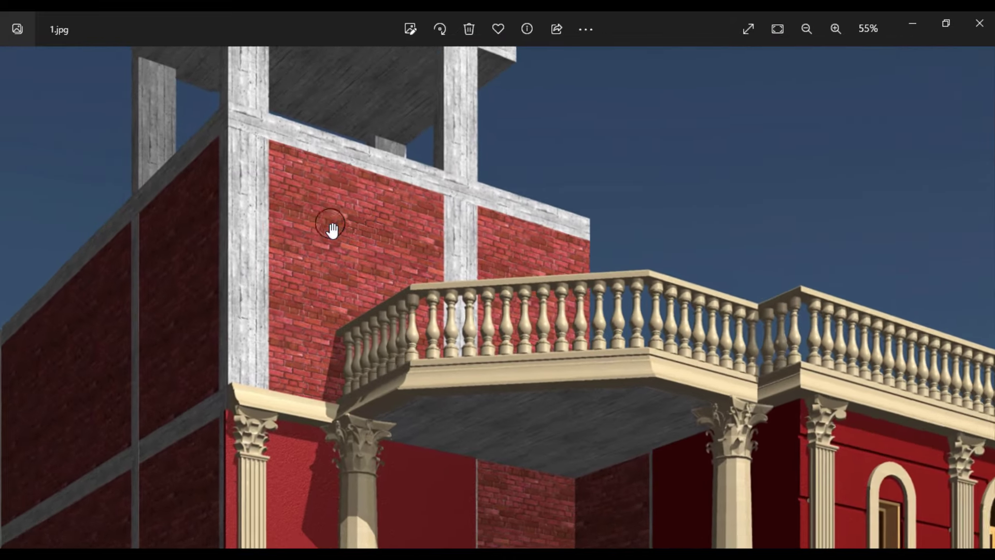
{"action": "left_click_drag", "start_coordinate": [289, 222], "coordinate": [384, 309]}
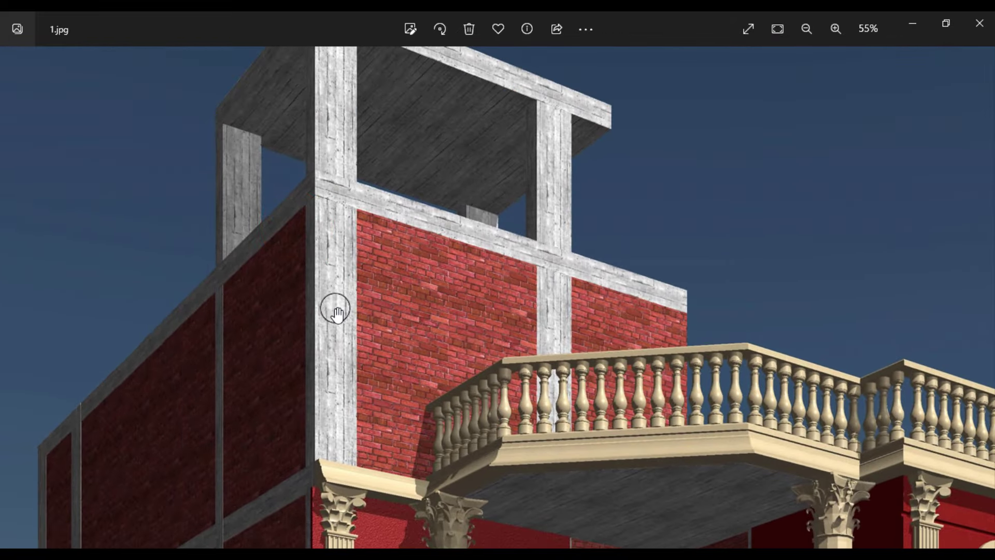
{"action": "scroll", "coordinate": [410, 313], "scroll_direction": "up", "scroll_amount": 1}
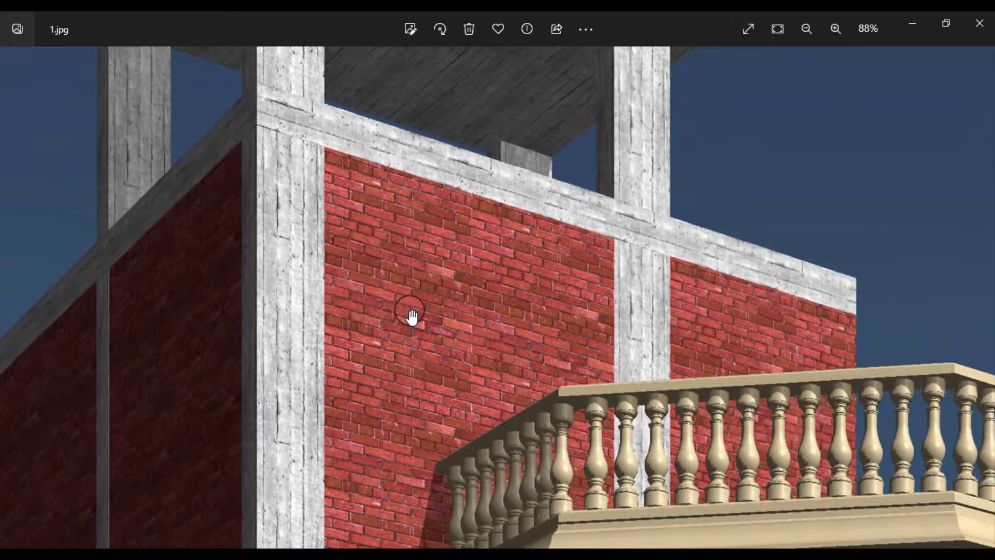
{"action": "scroll", "coordinate": [408, 337], "scroll_direction": "down", "scroll_amount": 1}
{"action": "mouse_move", "coordinate": [405, 366]}
{"action": "left_mouse_down"}
{"action": "mouse_move", "coordinate": [416, 252]}
{"action": "mouse_move", "coordinate": [438, 244]}
{"action": "left_mouse_up"}
{"action": "mouse_move", "coordinate": [444, 366]}
{"action": "left_mouse_down"}
{"action": "mouse_move", "coordinate": [451, 231]}
{"action": "mouse_move", "coordinate": [442, 224]}
{"action": "left_mouse_up"}
{"action": "left_click_drag", "start_coordinate": [441, 261], "coordinate": [423, 316]}
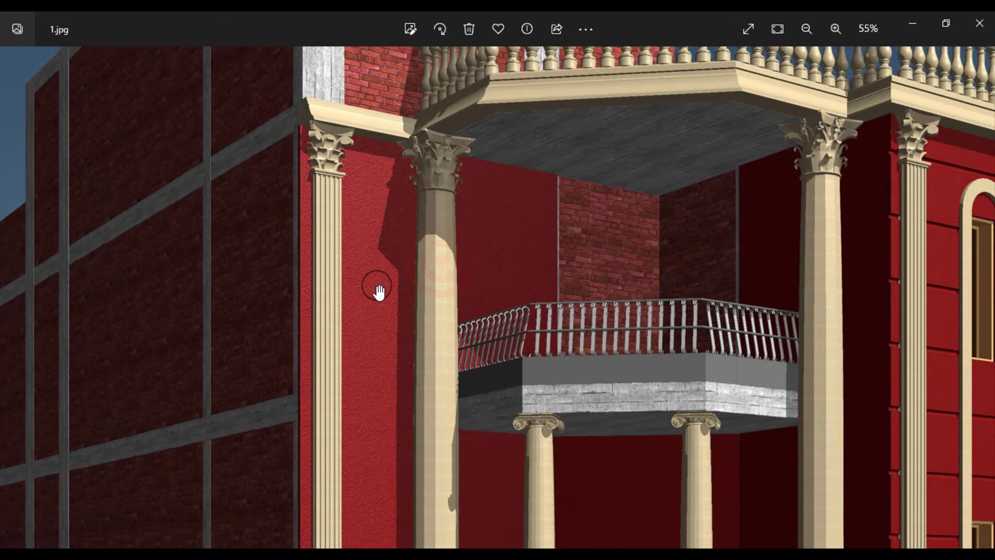
{"action": "scroll", "coordinate": [378, 291], "scroll_direction": "down", "scroll_amount": 1}
{"action": "left_click_drag", "start_coordinate": [535, 340], "coordinate": [459, 262]}
{"action": "left_click_drag", "start_coordinate": [624, 351], "coordinate": [546, 306]}
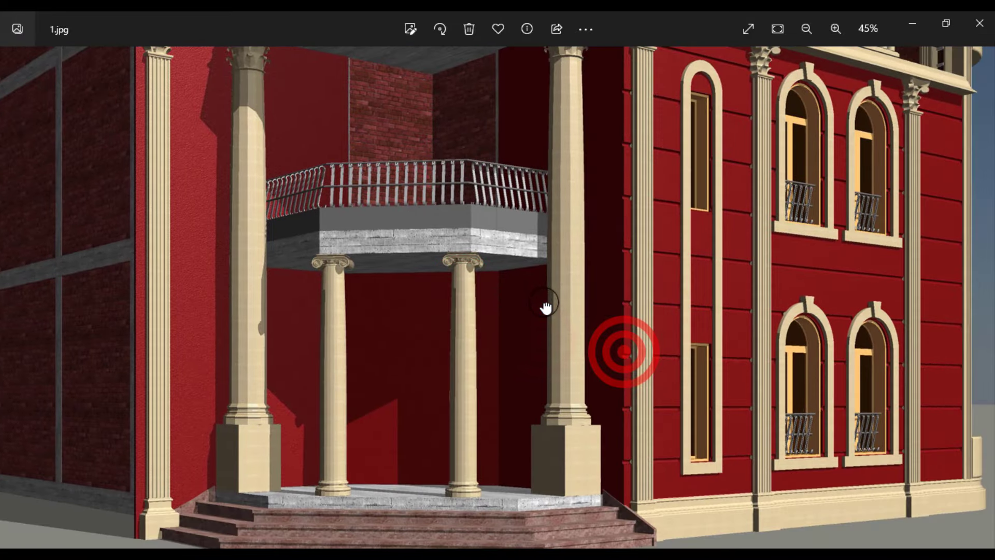
{"action": "left_click_drag", "start_coordinate": [316, 310], "coordinate": [409, 344]}
{"action": "left_click_drag", "start_coordinate": [602, 307], "coordinate": [562, 326]}
{"action": "scroll", "coordinate": [565, 332], "scroll_direction": "down", "scroll_amount": 1}
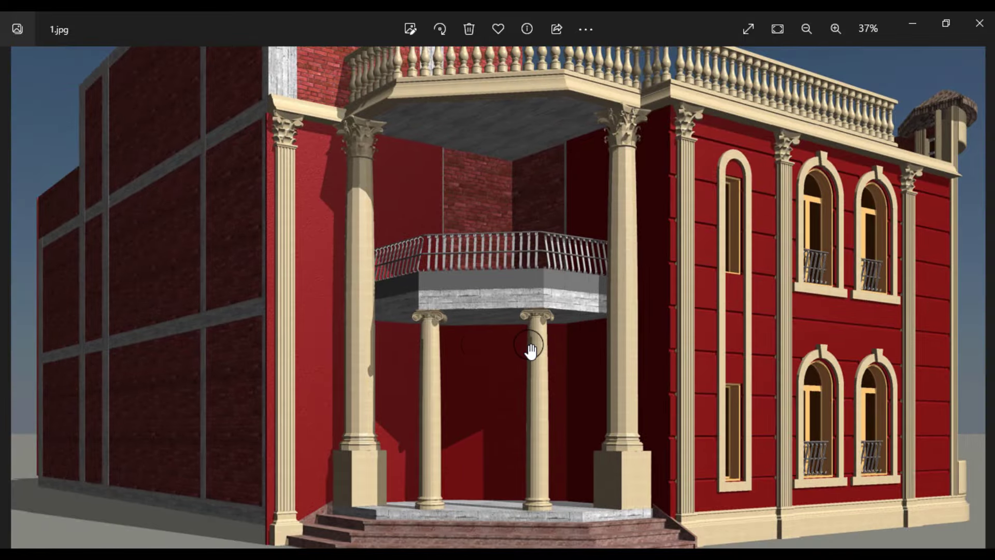
{"action": "left_click_drag", "start_coordinate": [475, 344], "coordinate": [532, 361]}
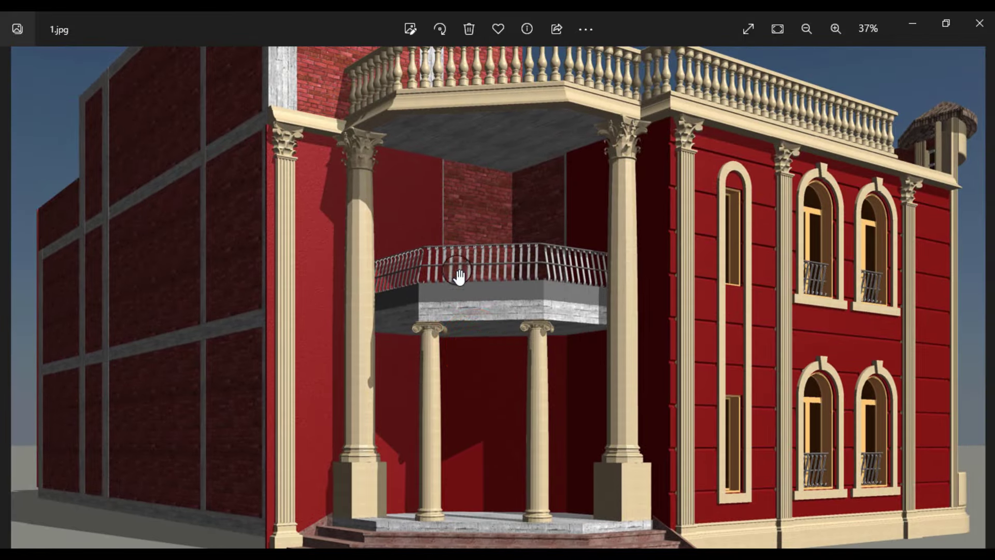
{"action": "scroll", "coordinate": [499, 312], "scroll_direction": "down", "scroll_amount": 1}
{"action": "scroll", "coordinate": [551, 383], "scroll_direction": "up", "scroll_amount": 1}
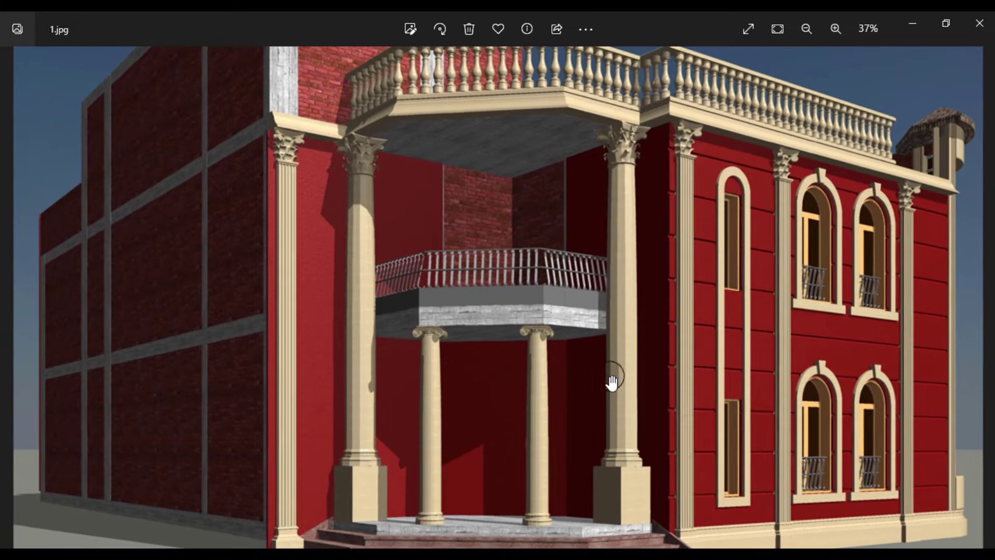
{"action": "left_click_drag", "start_coordinate": [610, 378], "coordinate": [487, 328]}
{"action": "left_click", "coordinate": [668, 377]}
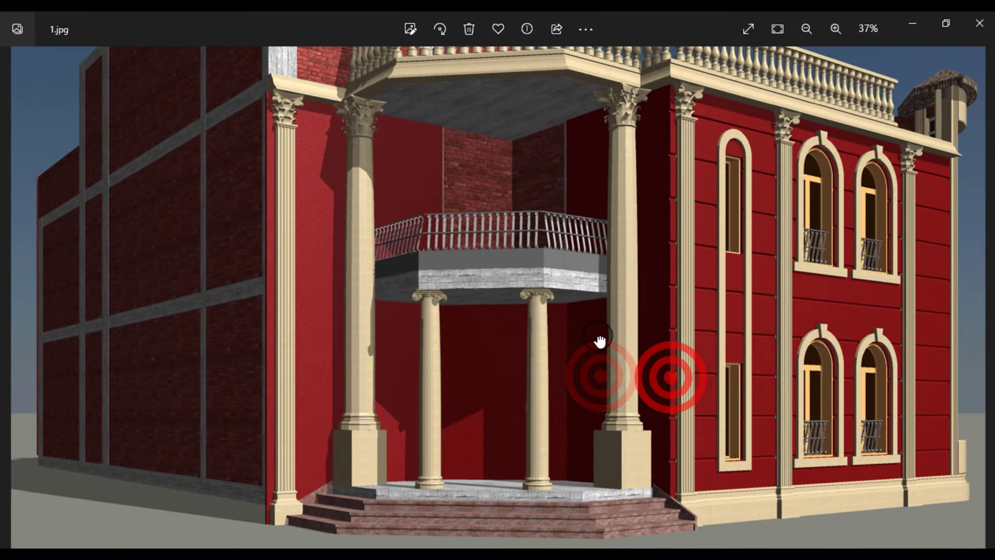
{"action": "left_click_drag", "start_coordinate": [680, 349], "coordinate": [585, 377]}
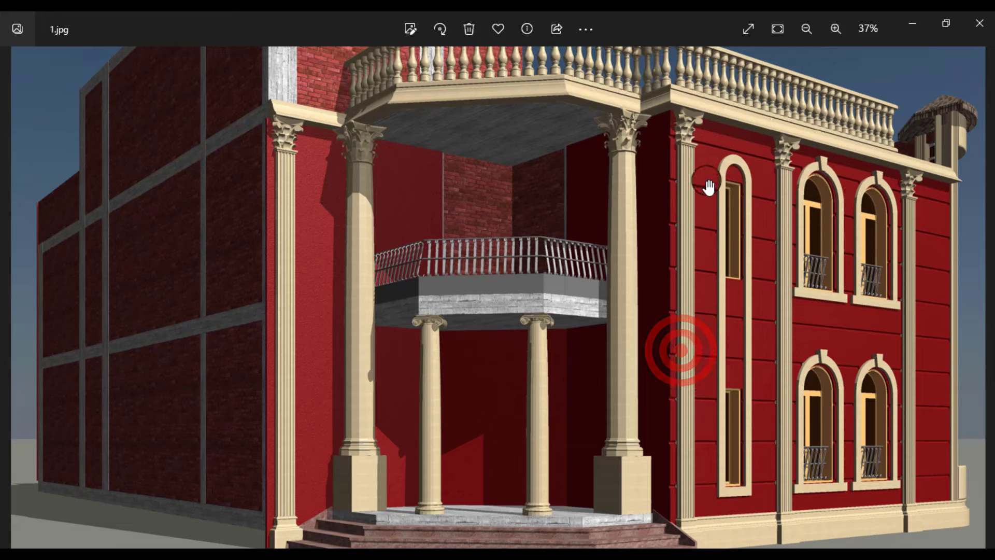
{"action": "left_click_drag", "start_coordinate": [744, 403], "coordinate": [741, 386]}
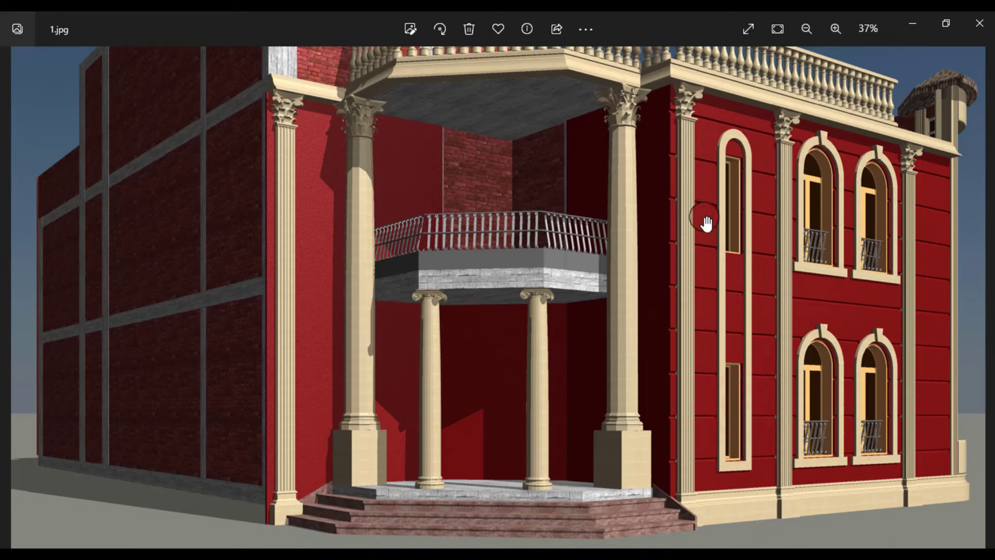
{"action": "scroll", "coordinate": [835, 457], "scroll_direction": "up", "scroll_amount": 2}
{"action": "scroll", "coordinate": [833, 455], "scroll_direction": "down", "scroll_amount": 2}
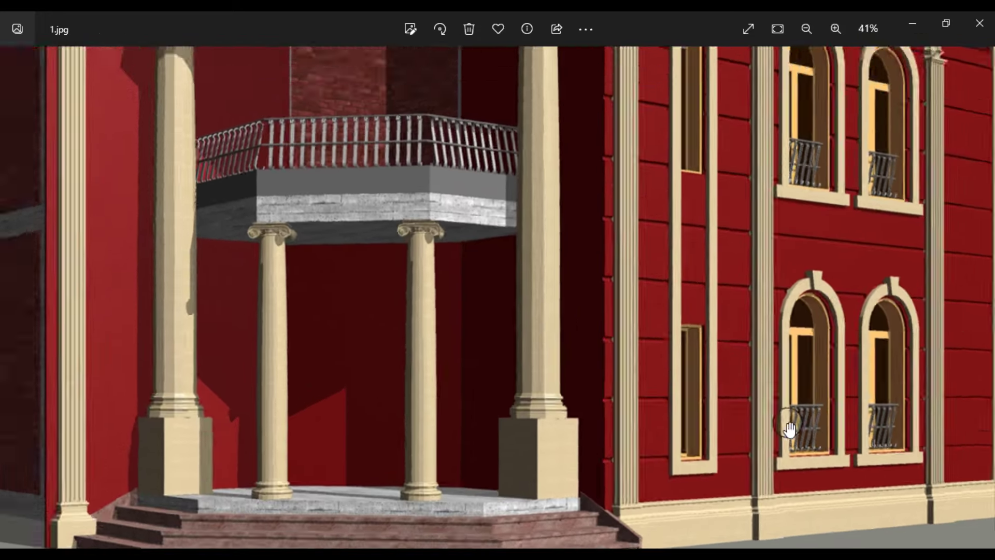
{"action": "scroll", "coordinate": [788, 422], "scroll_direction": "down", "scroll_amount": 3}
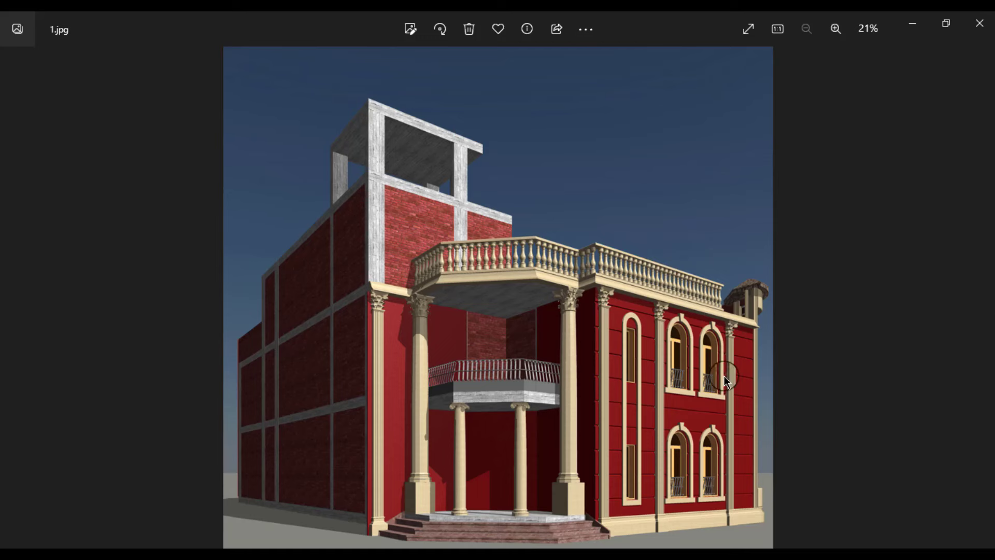
- Advance to the second render, 2.jpg, and zoom in on its facade
{"action": "left_click", "coordinate": [976, 297]}
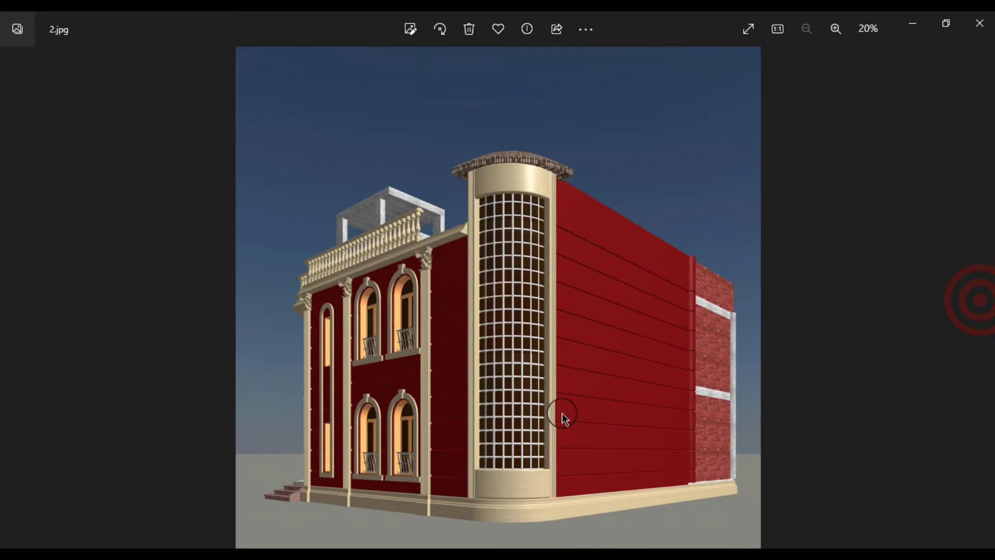
{"action": "scroll", "coordinate": [533, 456], "scroll_direction": "up", "scroll_amount": 1}
{"action": "scroll", "coordinate": [526, 473], "scroll_direction": "up", "scroll_amount": 1}
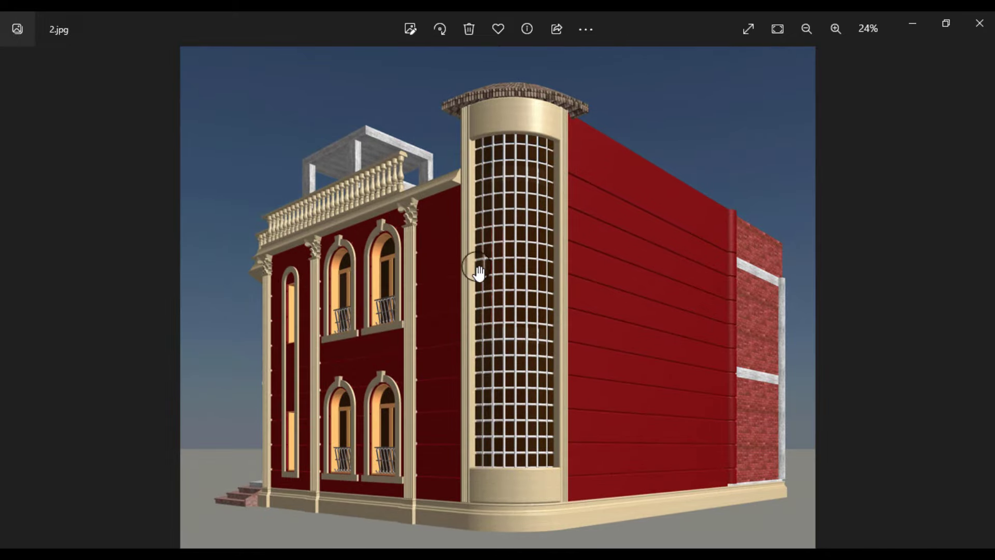
{"action": "scroll", "coordinate": [523, 438], "scroll_direction": "up", "scroll_amount": 2}
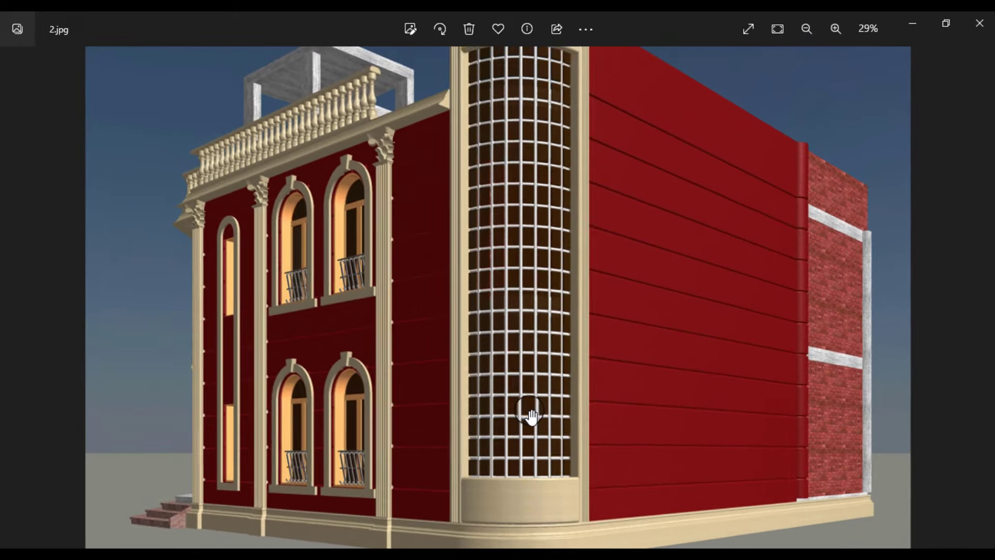
{"action": "scroll", "coordinate": [531, 414], "scroll_direction": "down", "scroll_amount": 2}
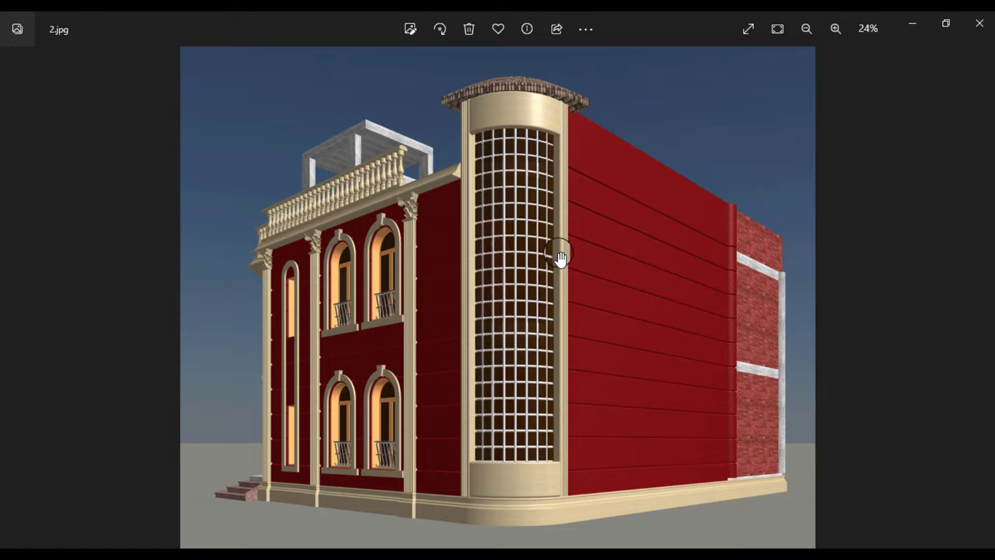
{"action": "scroll", "coordinate": [499, 450], "scroll_direction": "up", "scroll_amount": 3}
{"action": "scroll", "coordinate": [463, 403], "scroll_direction": "down", "scroll_amount": 2}
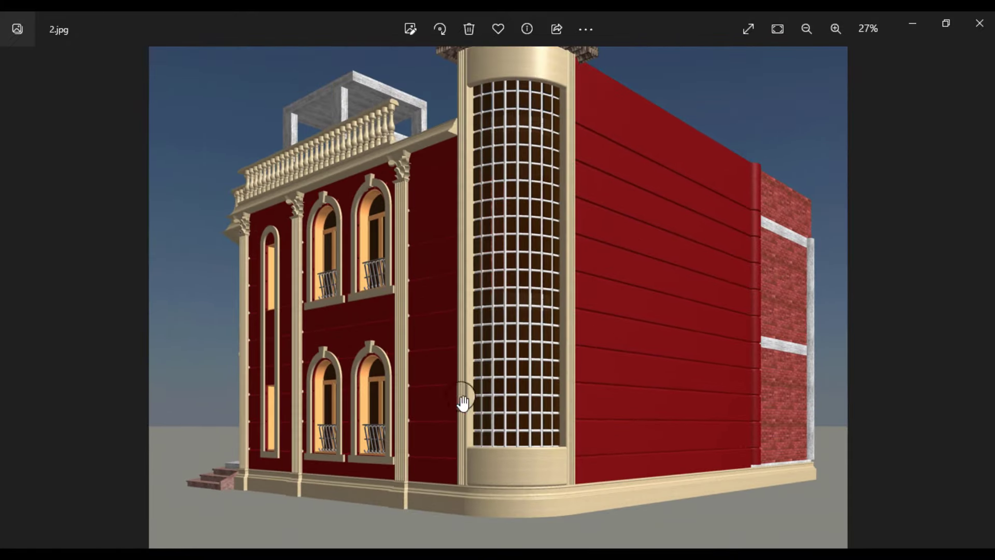
- Zoom closer into the facade, then zoom back out to fit the whole image
{"action": "scroll", "coordinate": [302, 456], "scroll_direction": "up", "scroll_amount": 3}
{"action": "scroll", "coordinate": [270, 407], "scroll_direction": "up", "scroll_amount": 1}
{"action": "scroll", "coordinate": [239, 386], "scroll_direction": "up", "scroll_amount": 2}
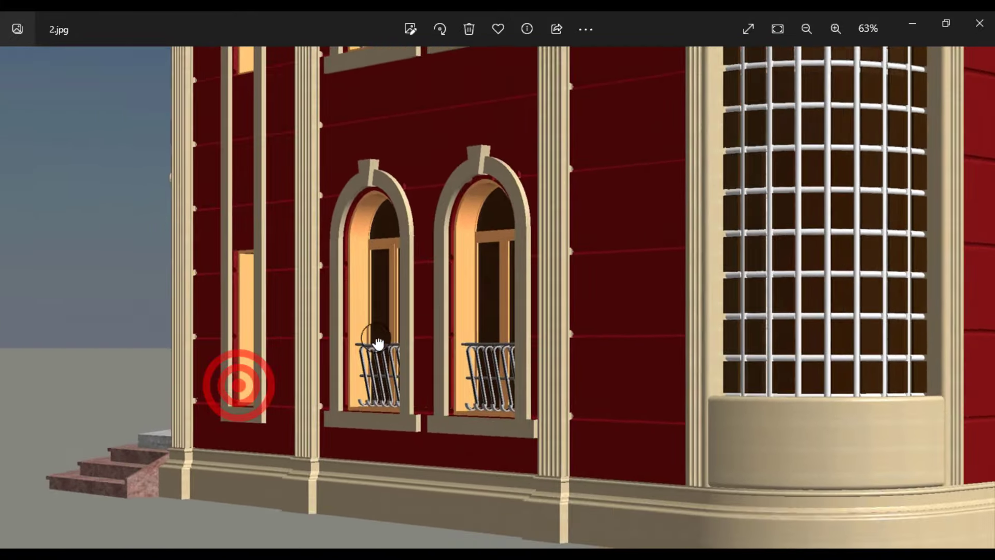
{"action": "scroll", "coordinate": [363, 384], "scroll_direction": "up", "scroll_amount": 2}
{"action": "scroll", "coordinate": [373, 331], "scroll_direction": "up", "scroll_amount": 1}
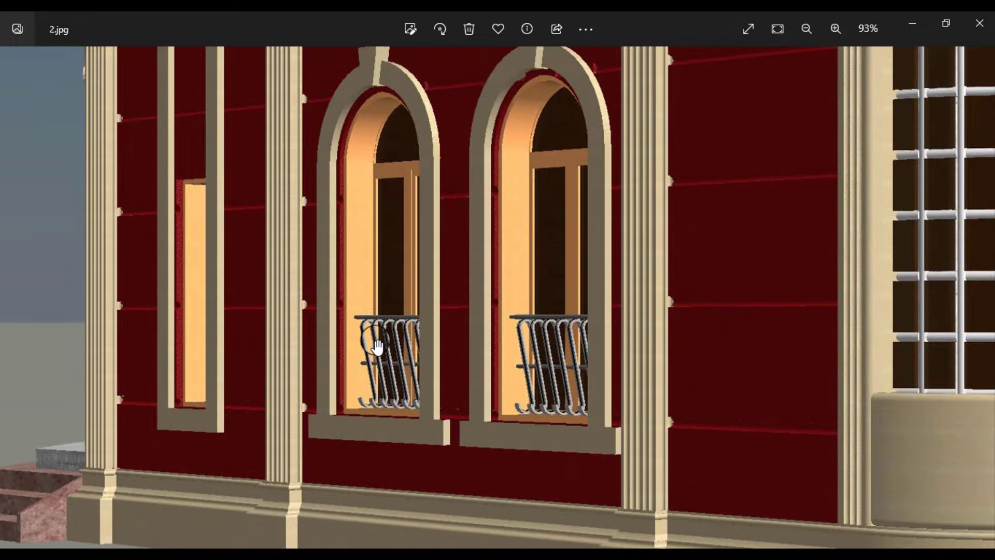
{"action": "scroll", "coordinate": [384, 358], "scroll_direction": "down", "scroll_amount": 2}
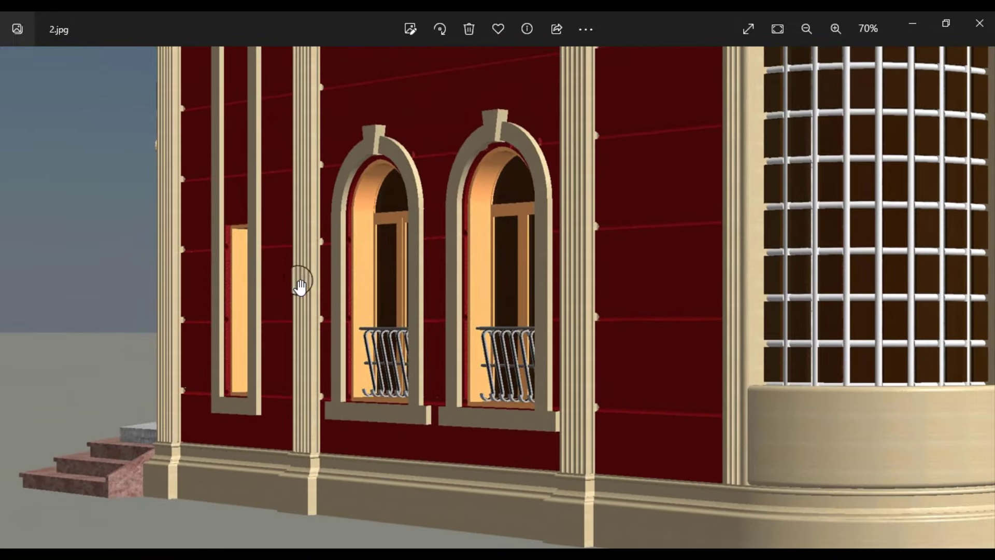
{"action": "scroll", "coordinate": [311, 399], "scroll_direction": "down", "scroll_amount": 1}
{"action": "scroll", "coordinate": [313, 400], "scroll_direction": "down", "scroll_amount": 1}
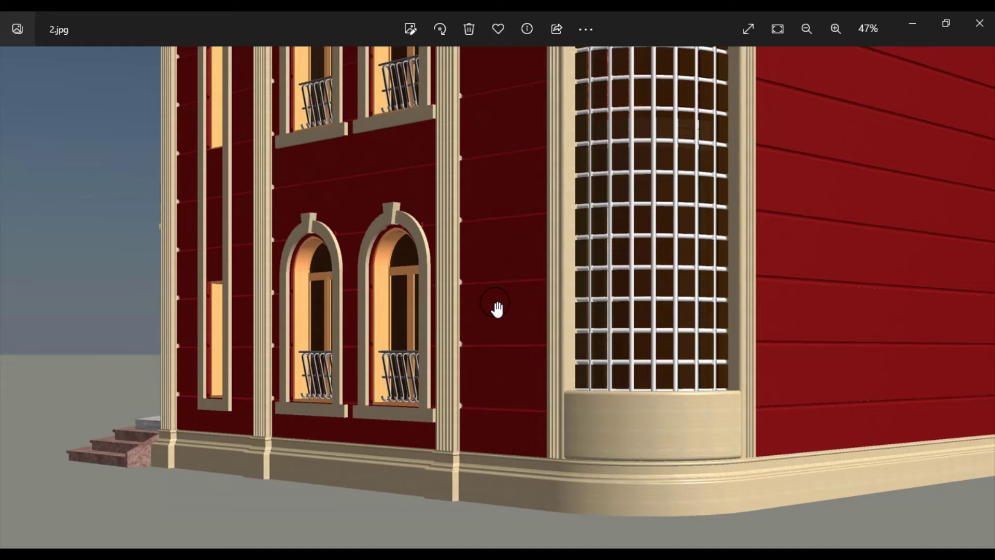
{"action": "scroll", "coordinate": [481, 328], "scroll_direction": "down", "scroll_amount": 1}
{"action": "scroll", "coordinate": [482, 329], "scroll_direction": "down", "scroll_amount": 1}
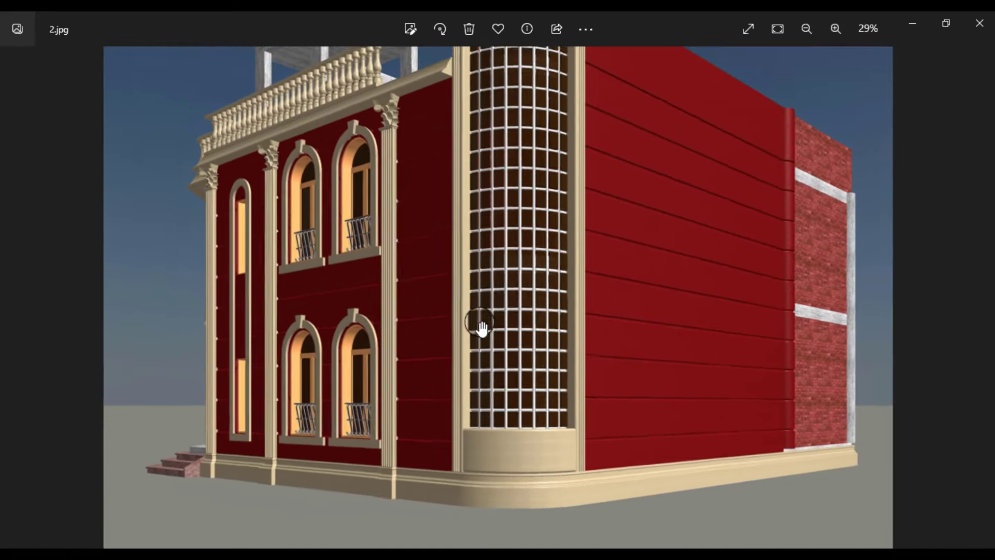
{"action": "scroll", "coordinate": [461, 254], "scroll_direction": "down", "scroll_amount": 1}
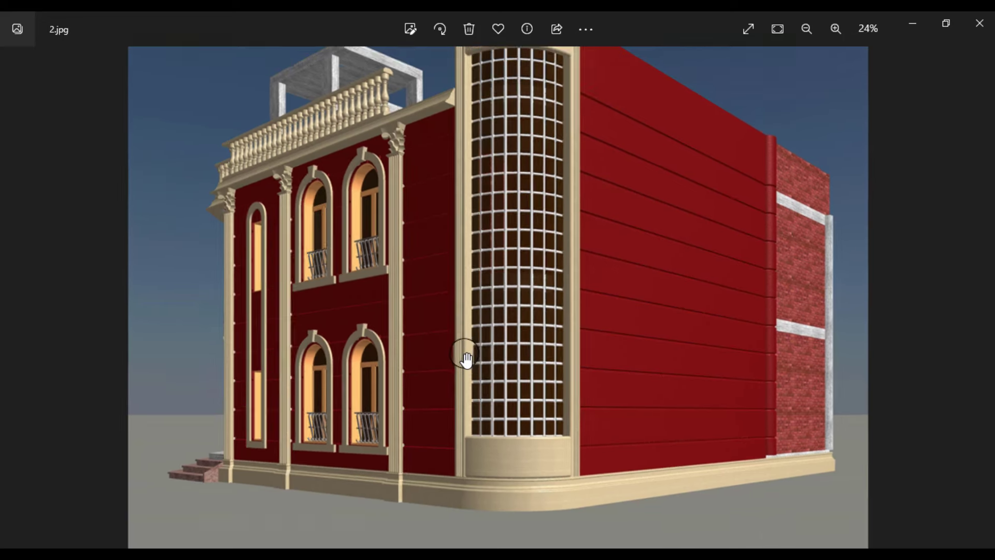
{"action": "scroll", "coordinate": [461, 254], "scroll_direction": "down", "scroll_amount": 1}
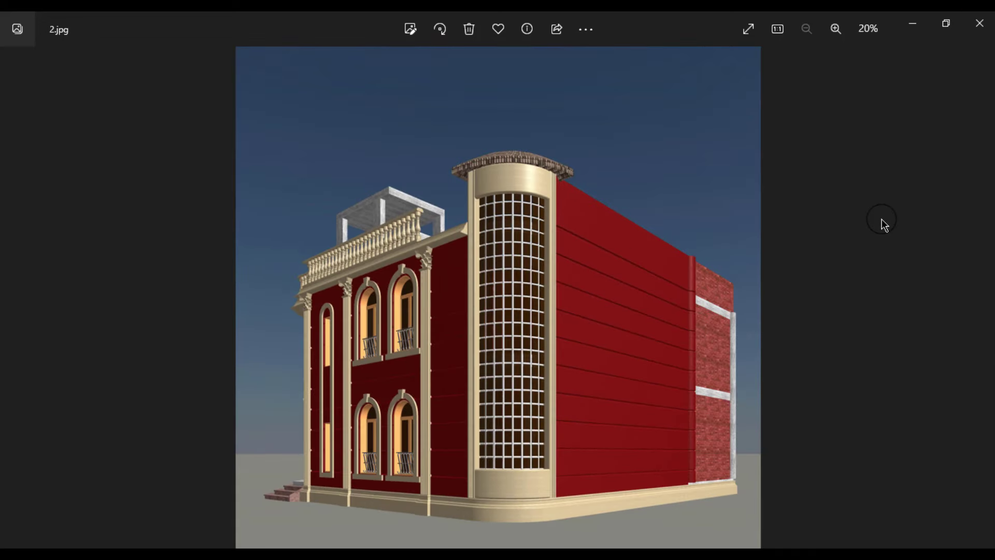